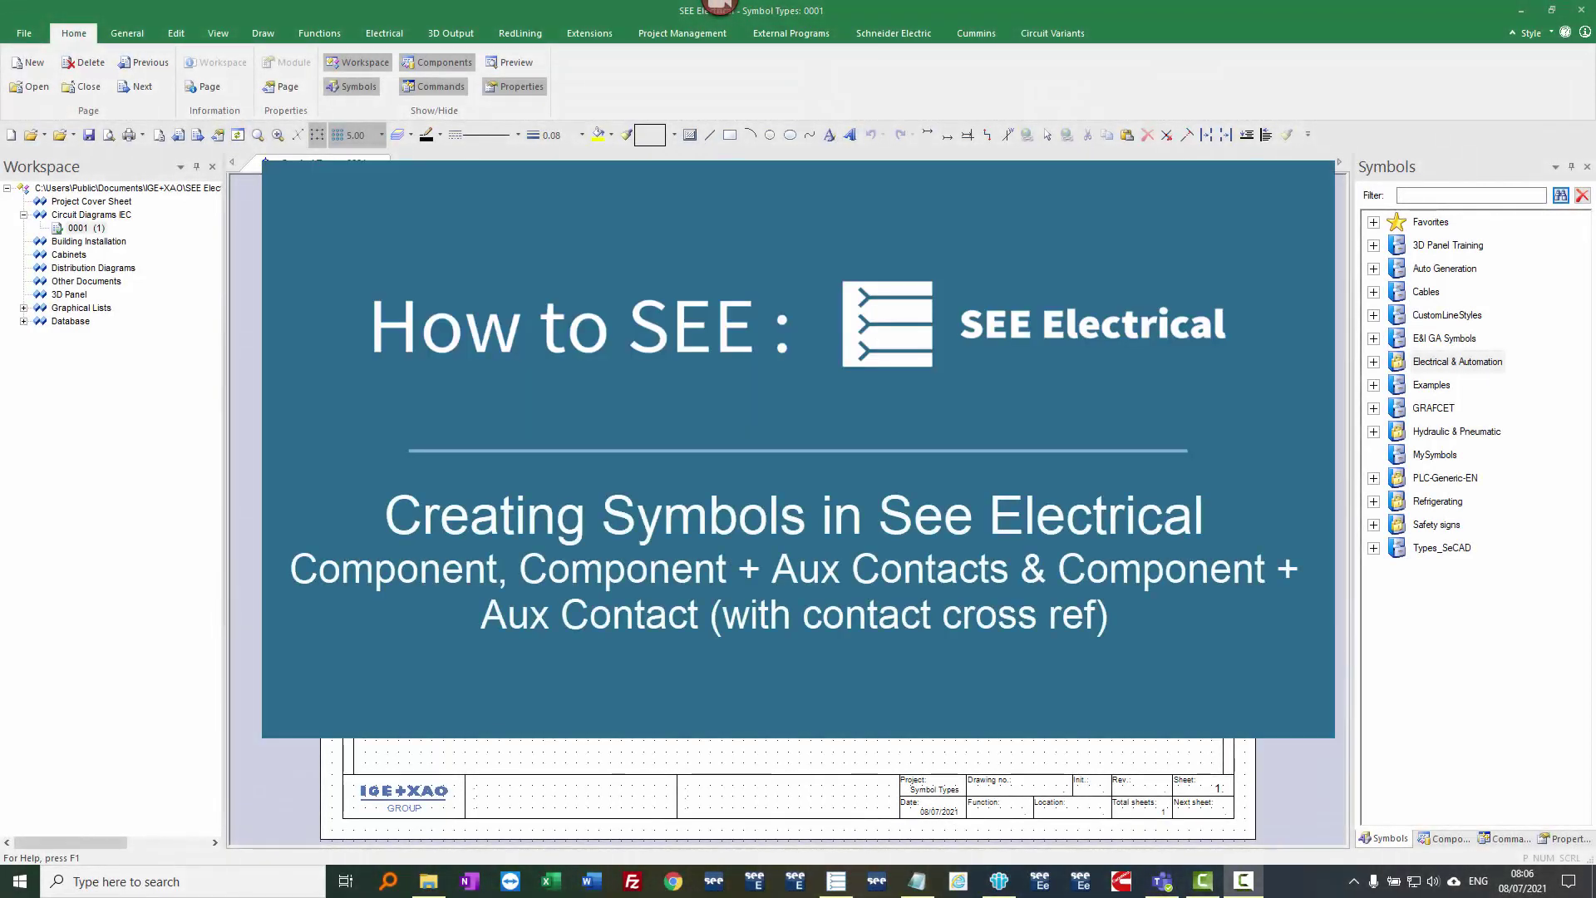
- Draw a rectangle about 30 wide and 15 high near the sheet's upper-left corner, in row A under column 1
{"action": "left_click", "coordinate": [729, 134]}
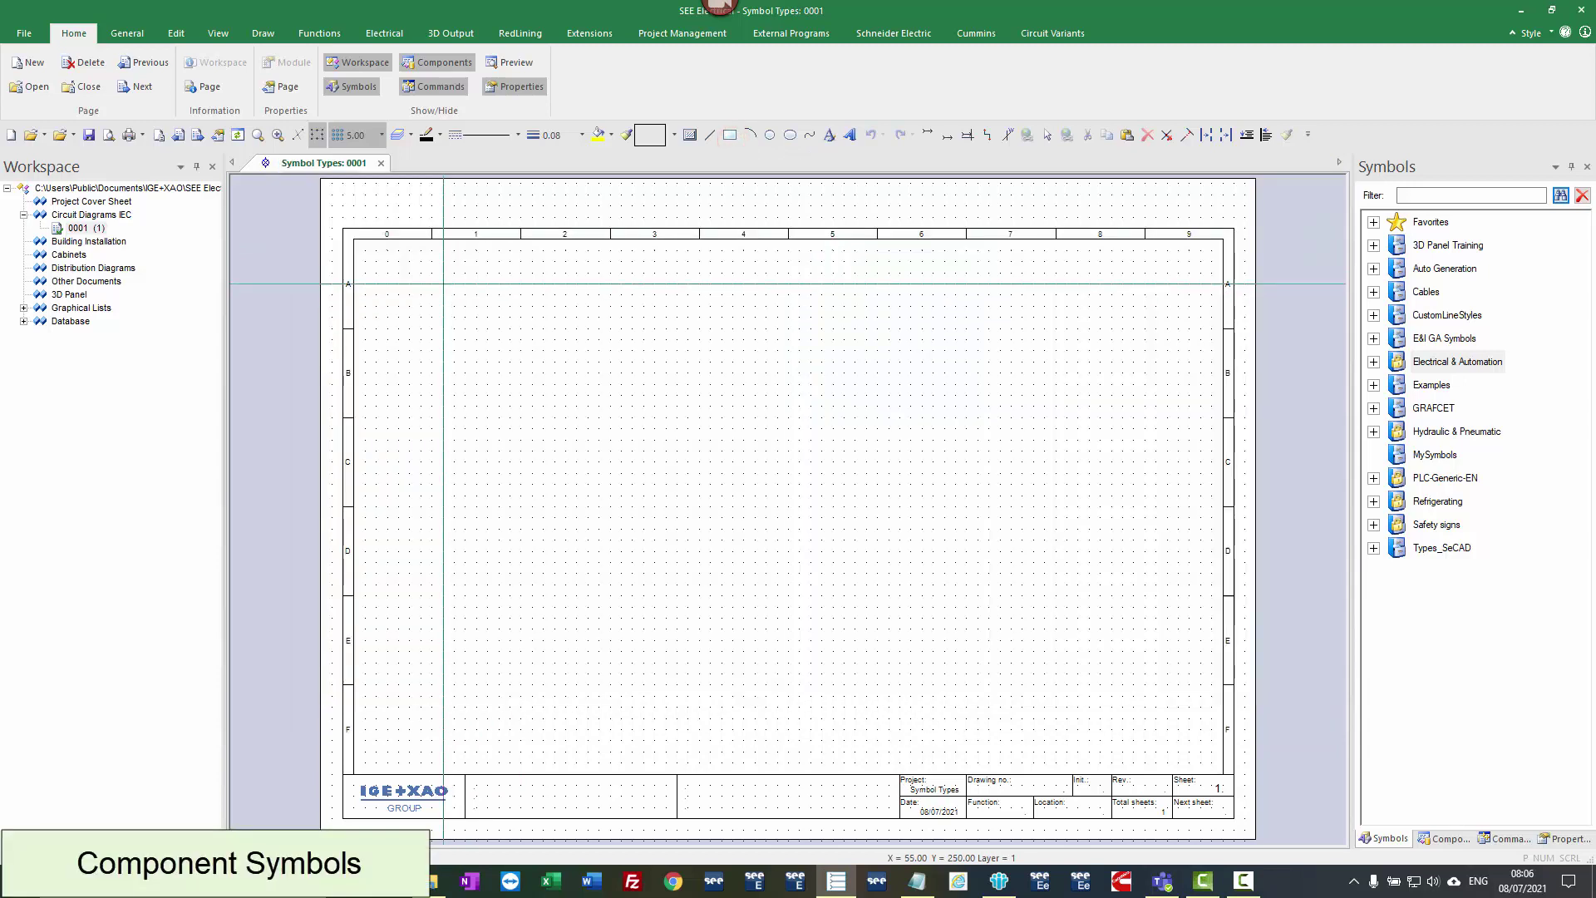
{"action": "left_click", "coordinate": [443, 283]}
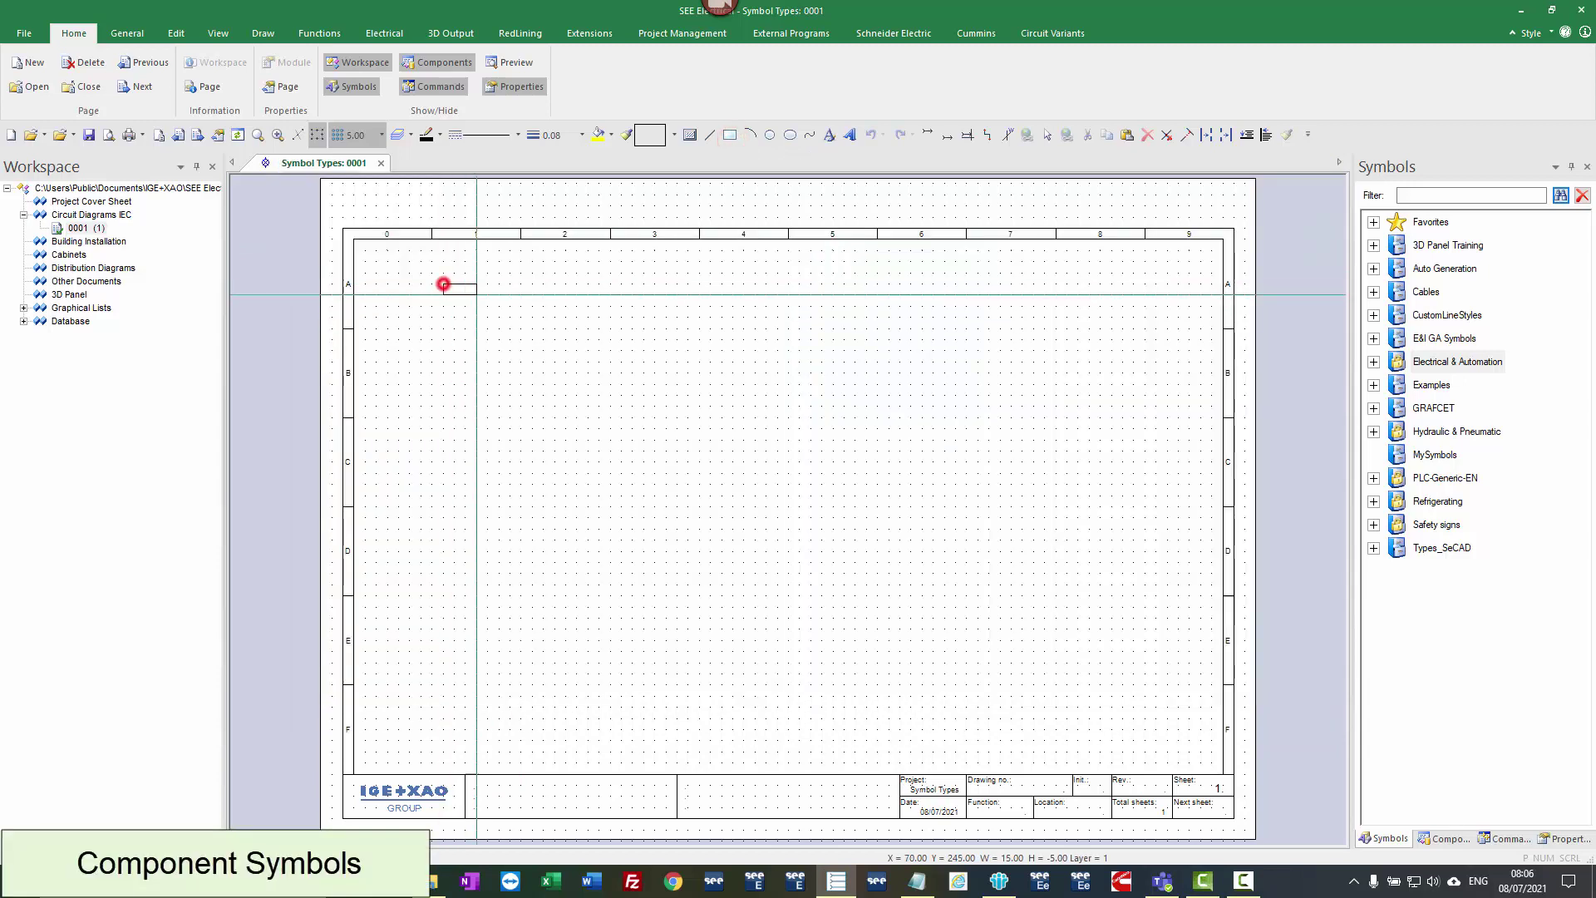
{"action": "left_click", "coordinate": [509, 317]}
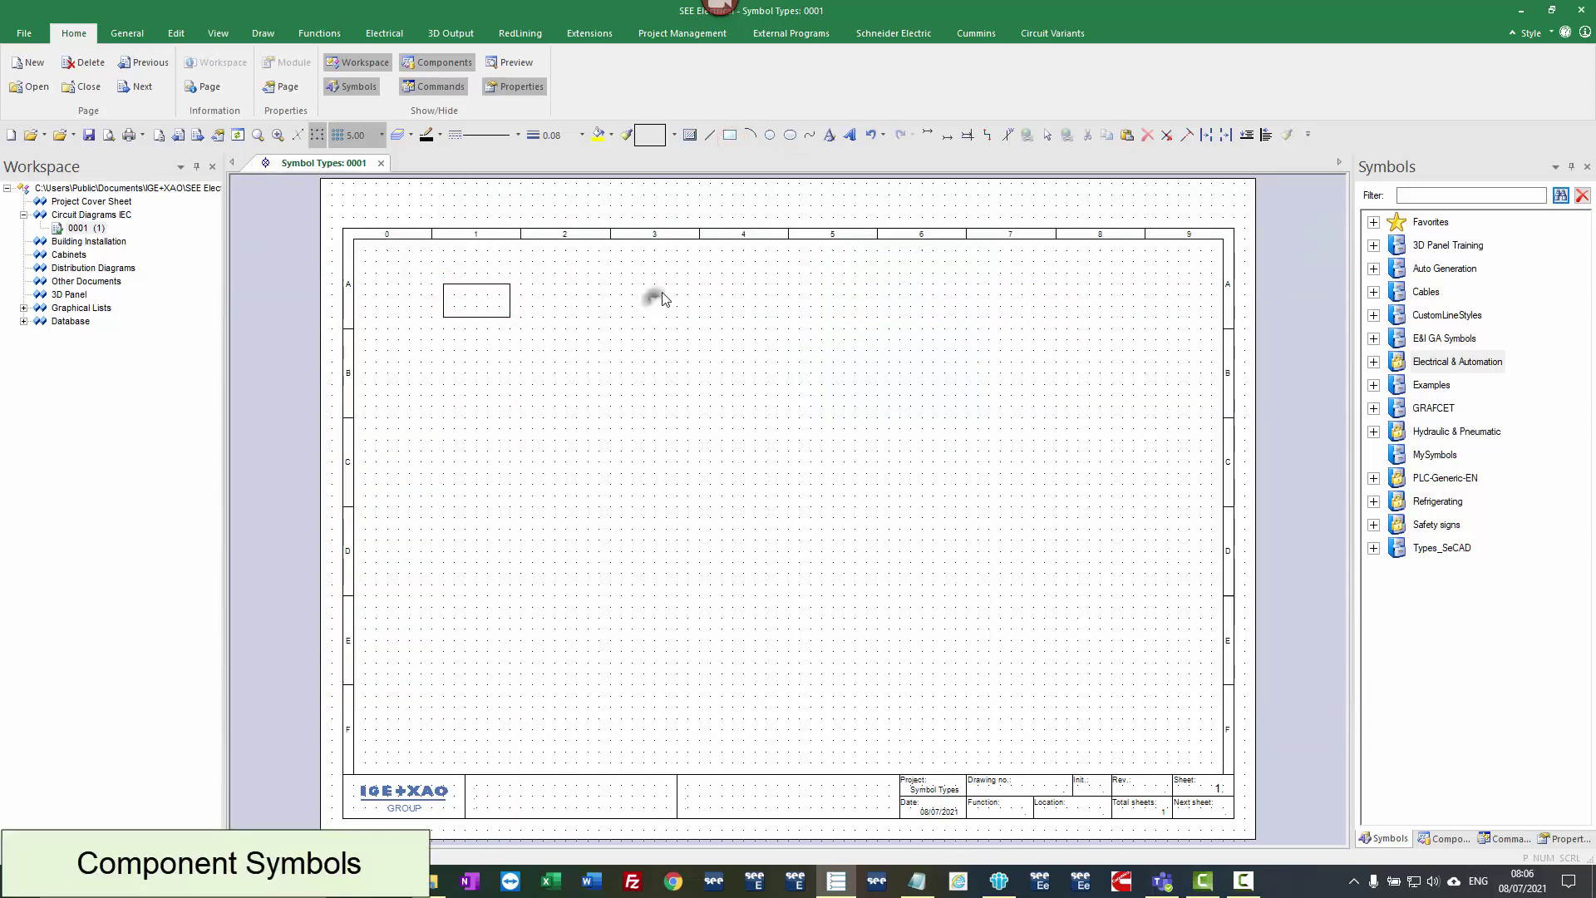
- Place the text A1 as a Connection attribute, centre justified at angle 0, near the left end of the rectangle's upper edge
{"action": "scroll", "coordinate": [464, 304], "scroll_direction": "up", "scroll_amount": 2}
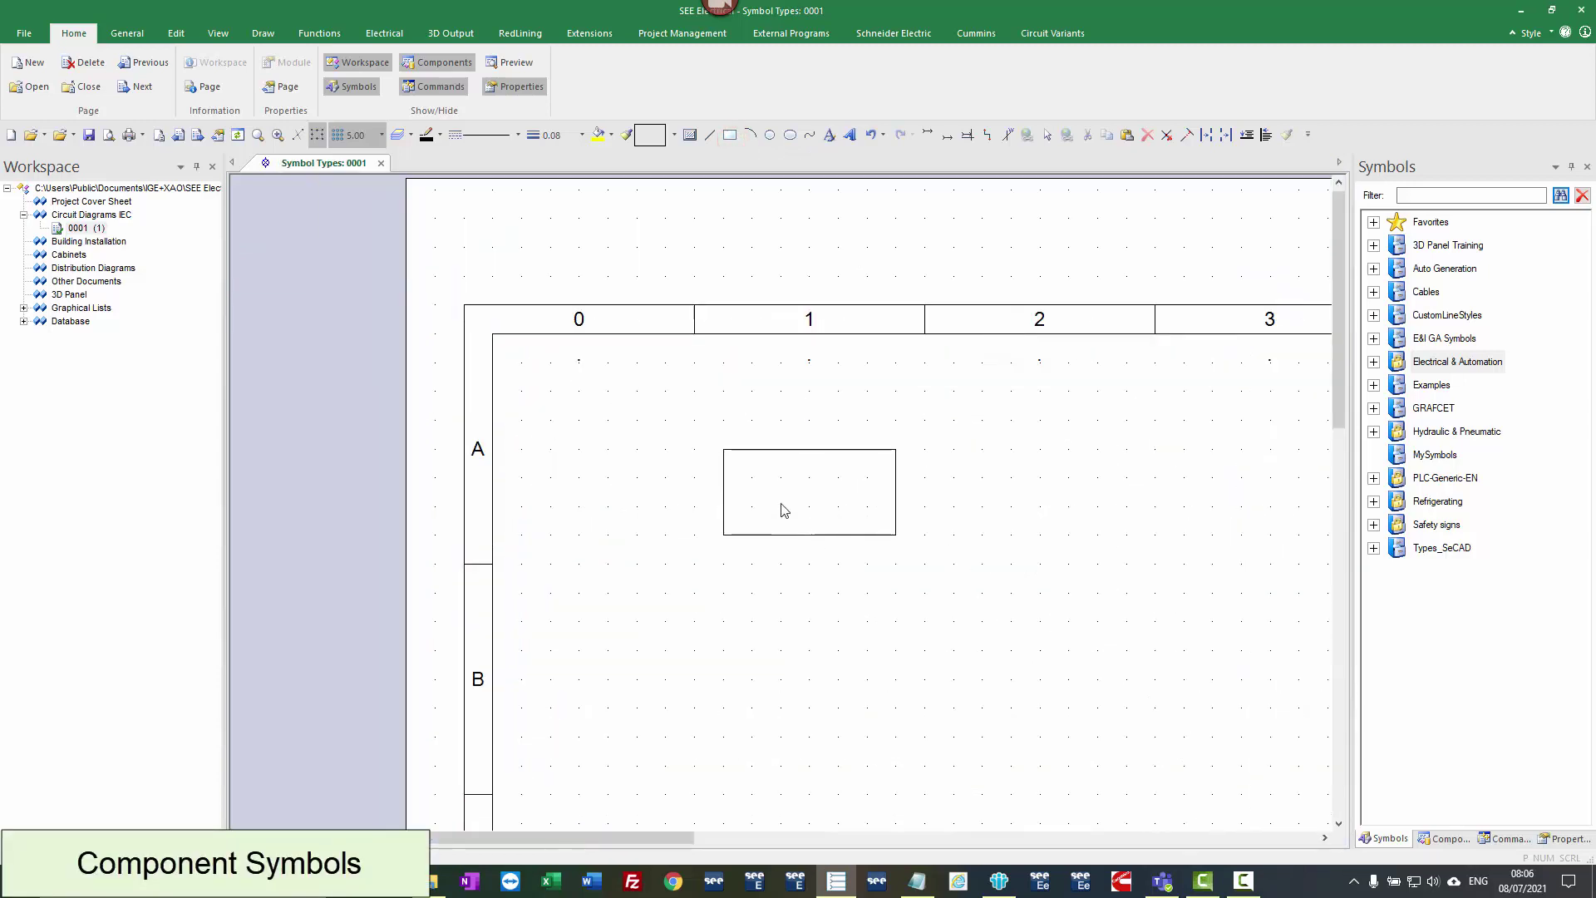
{"action": "scroll", "coordinate": [785, 511], "scroll_direction": "up", "scroll_amount": 1}
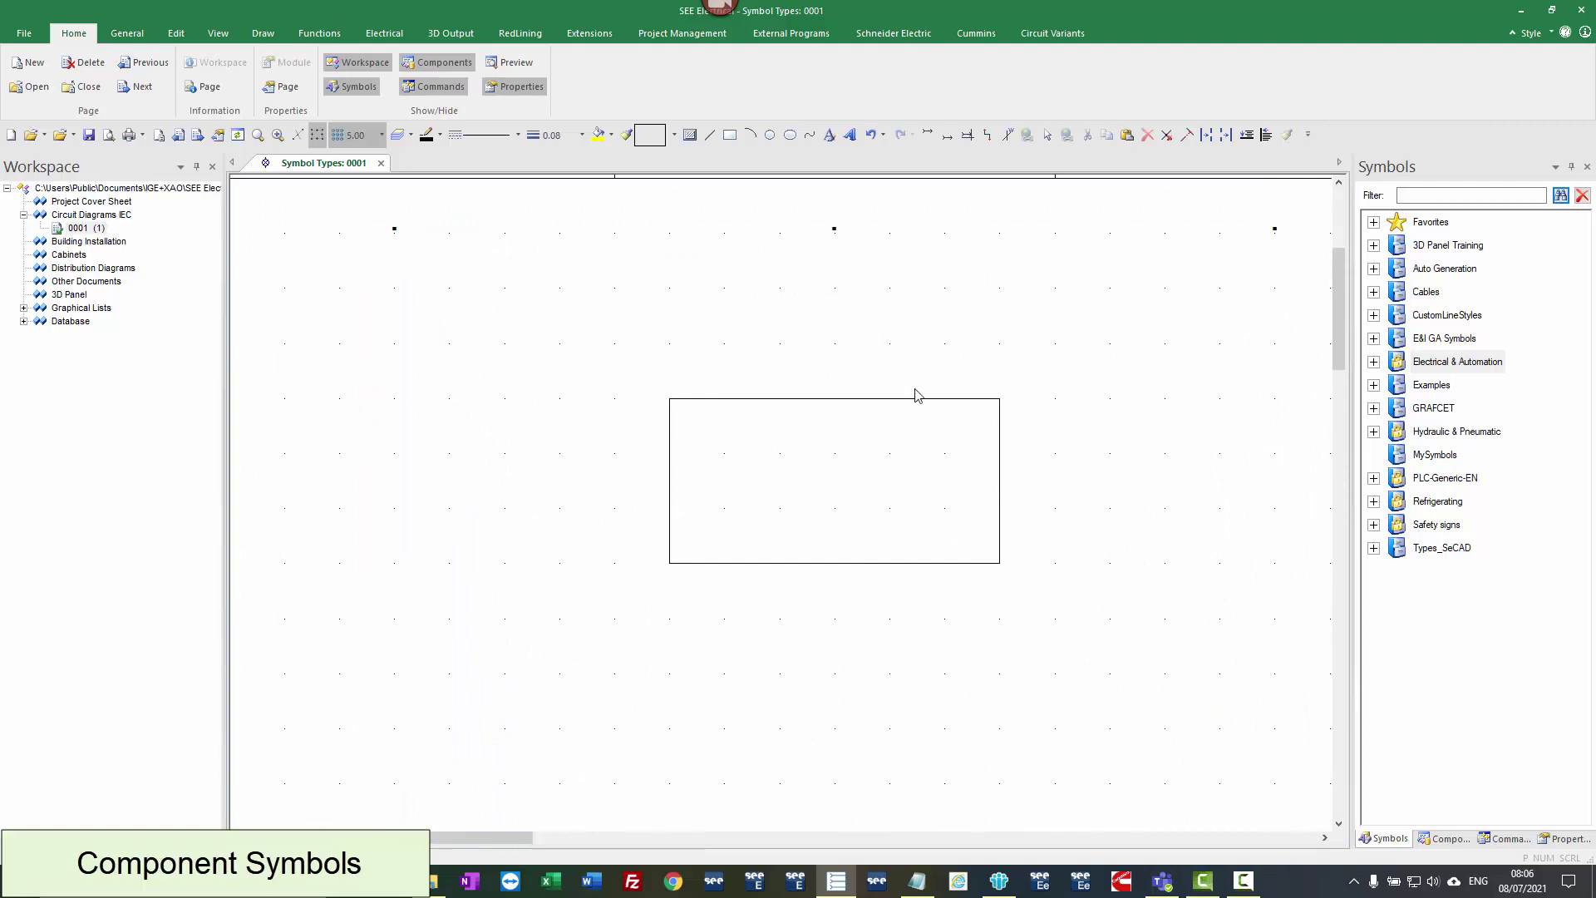
{"action": "left_click", "coordinate": [833, 139]}
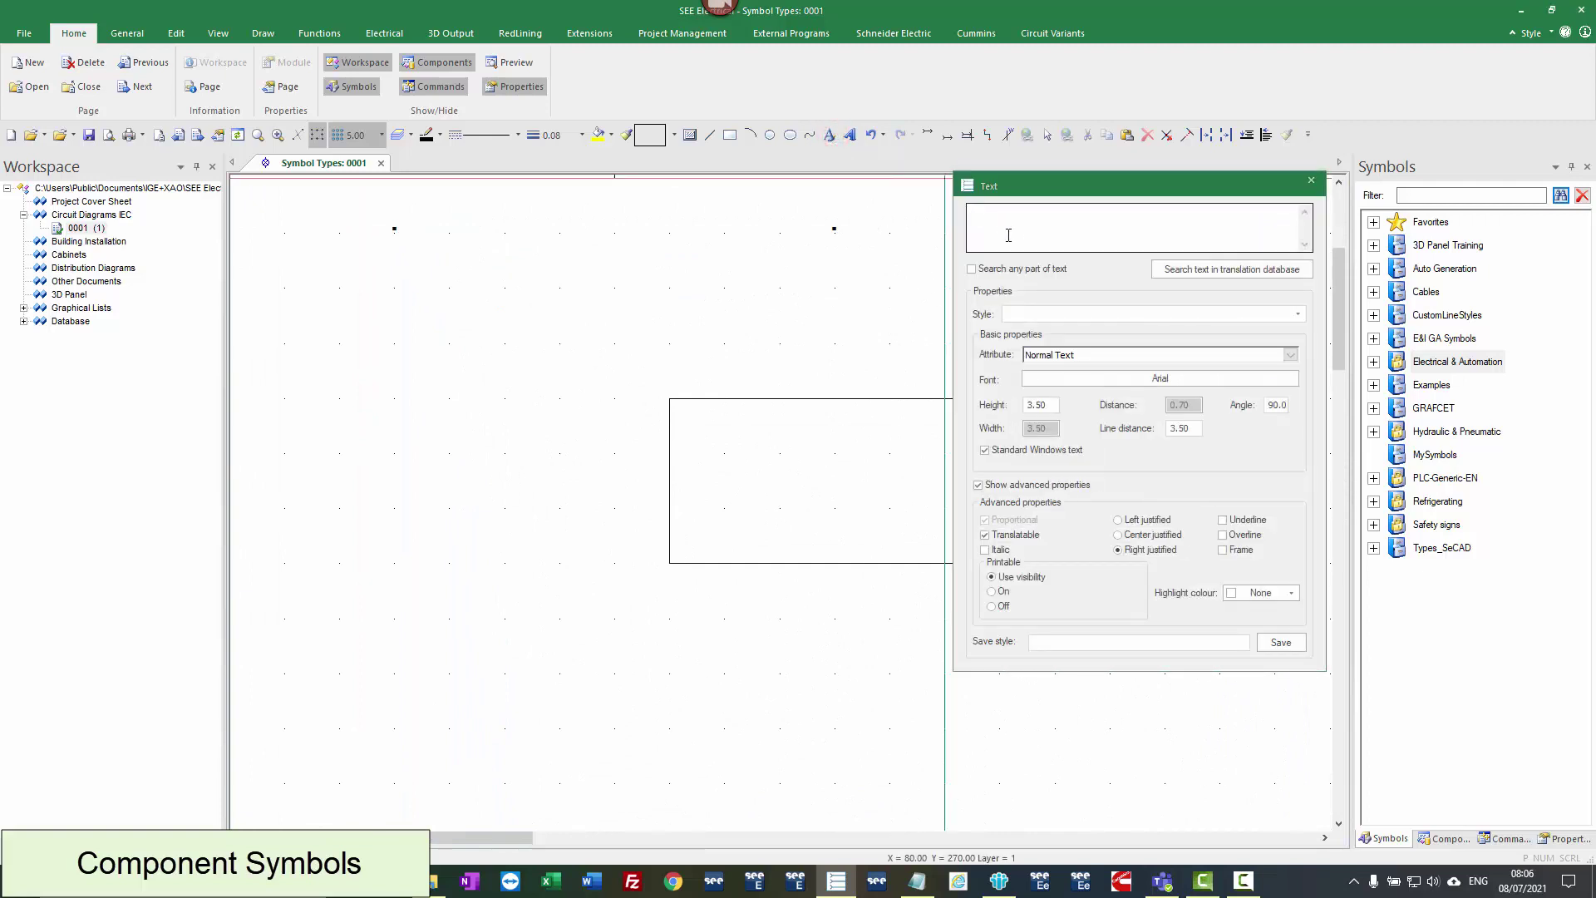
{"action": "key", "text": "Caps_Lock"}
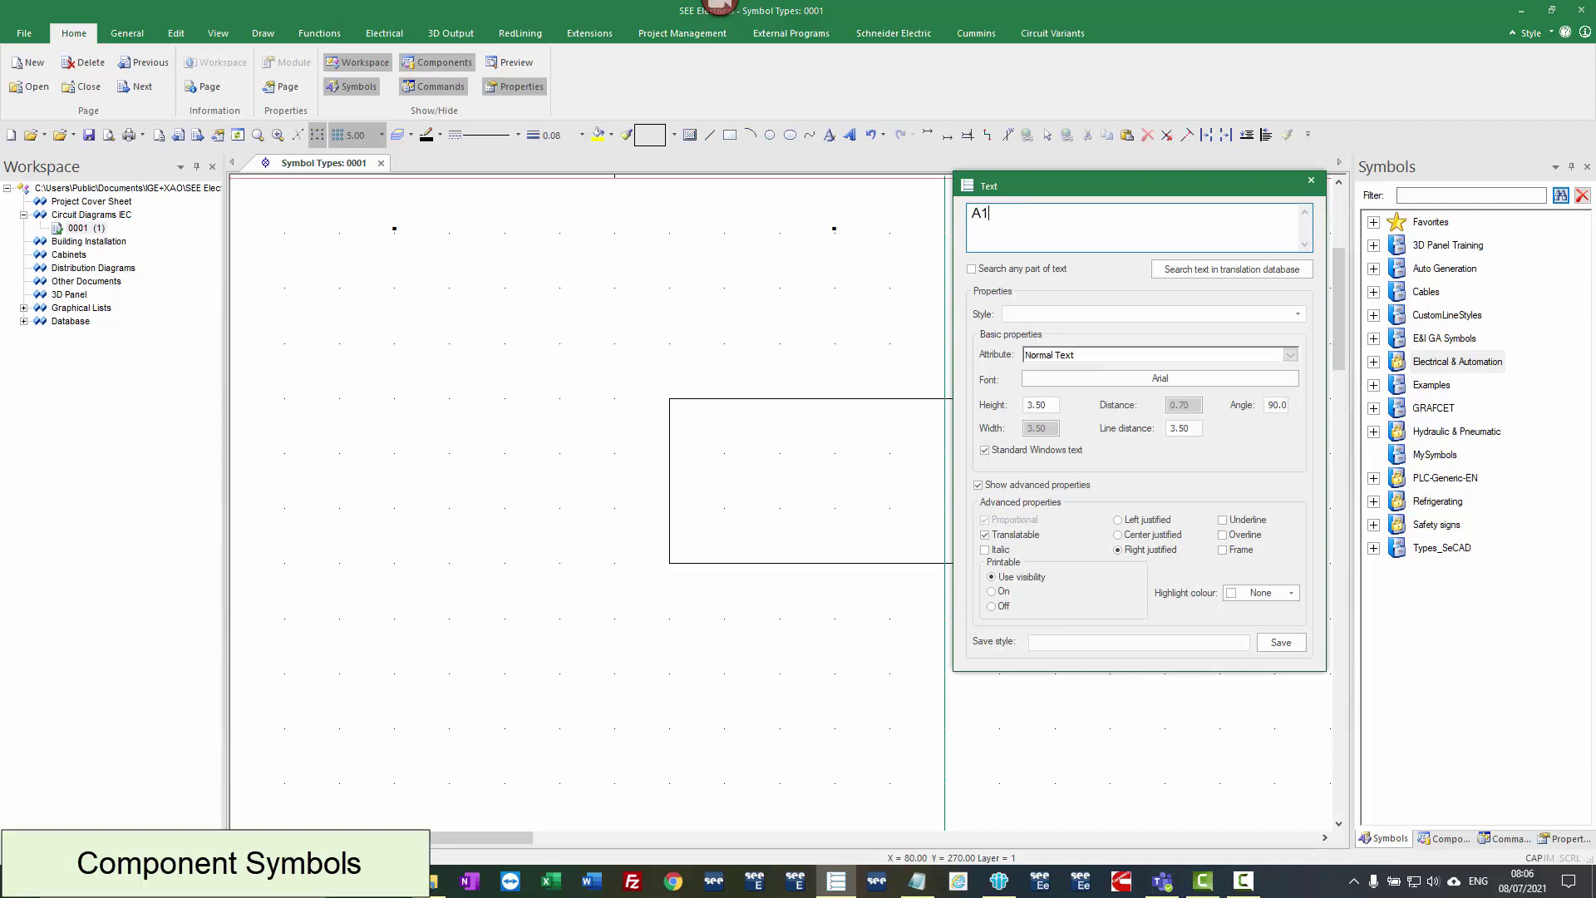
{"action": "left_click", "coordinate": [1049, 353]}
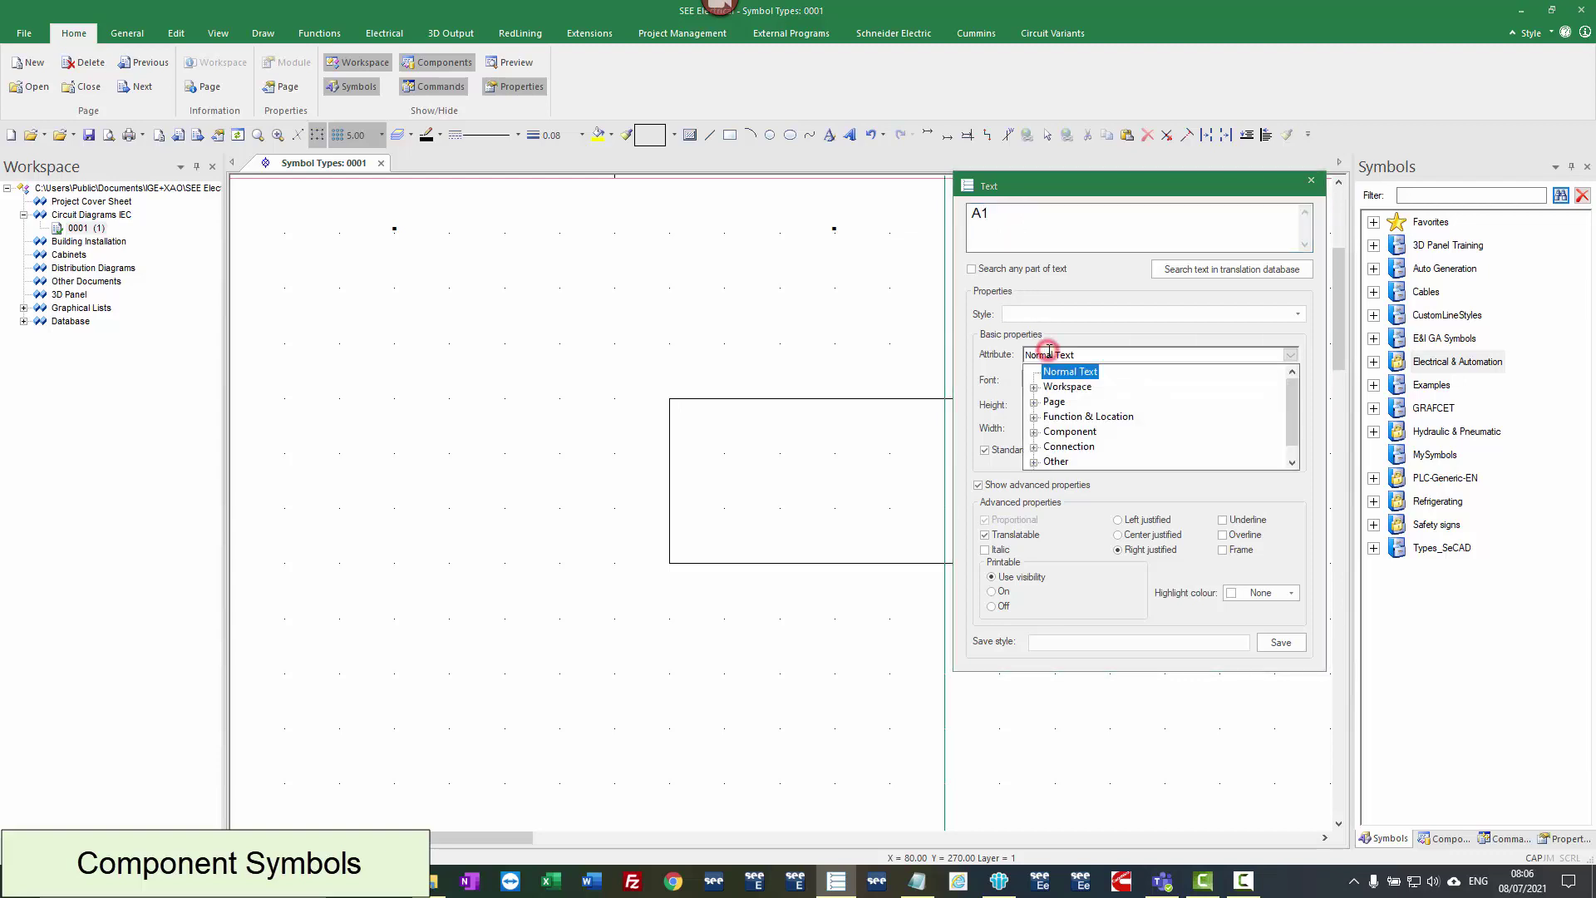
{"action": "left_click", "coordinate": [1035, 448]}
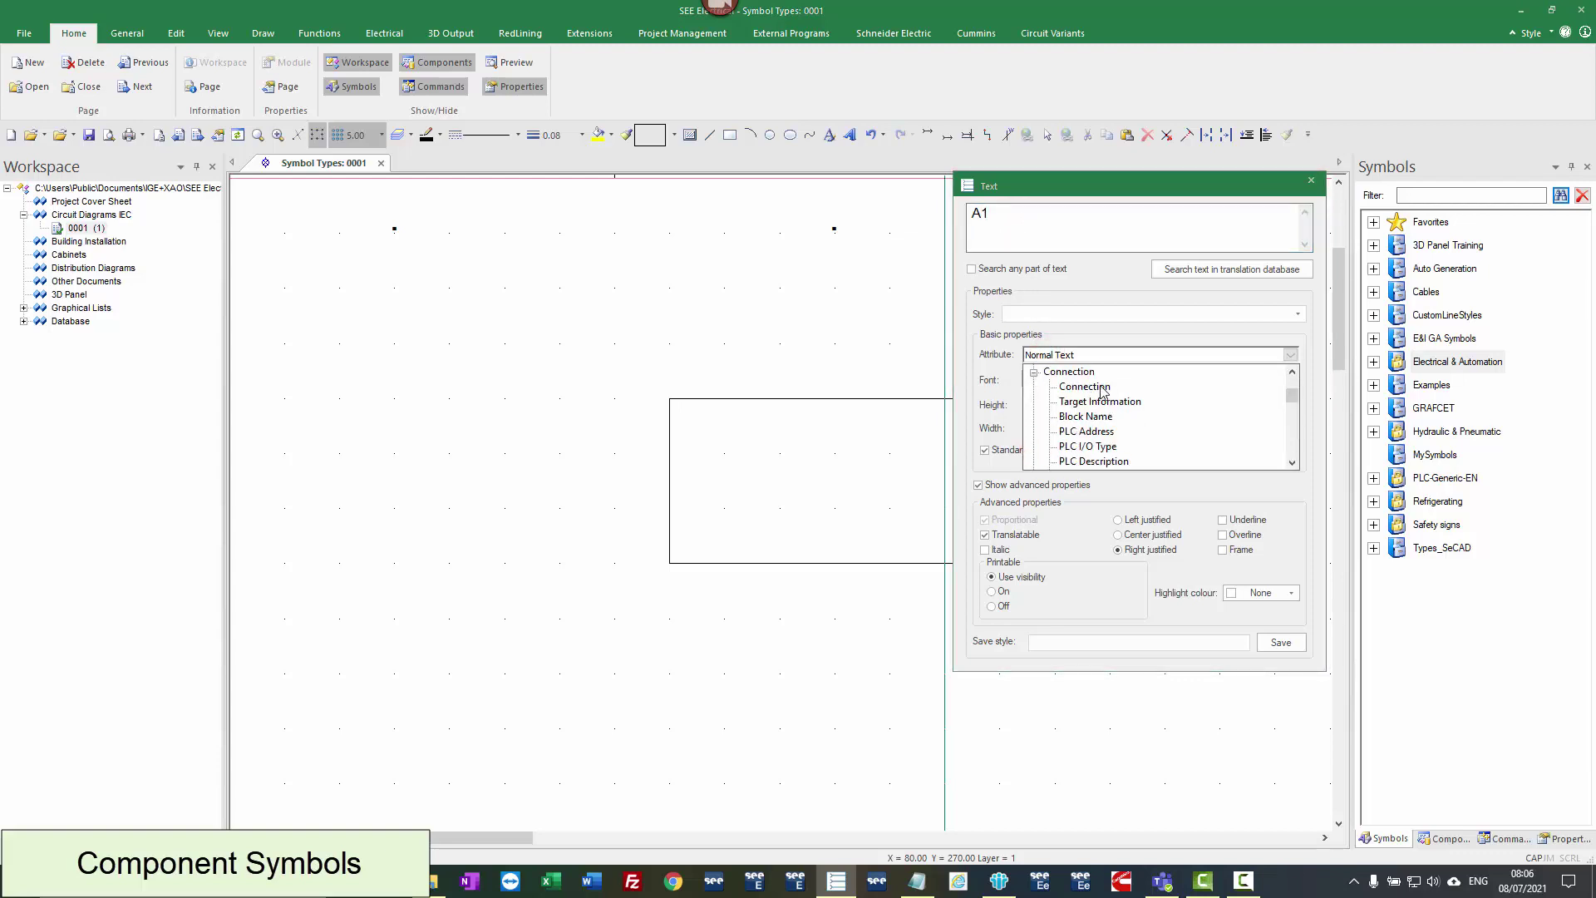
{"action": "left_click", "coordinate": [1086, 387]}
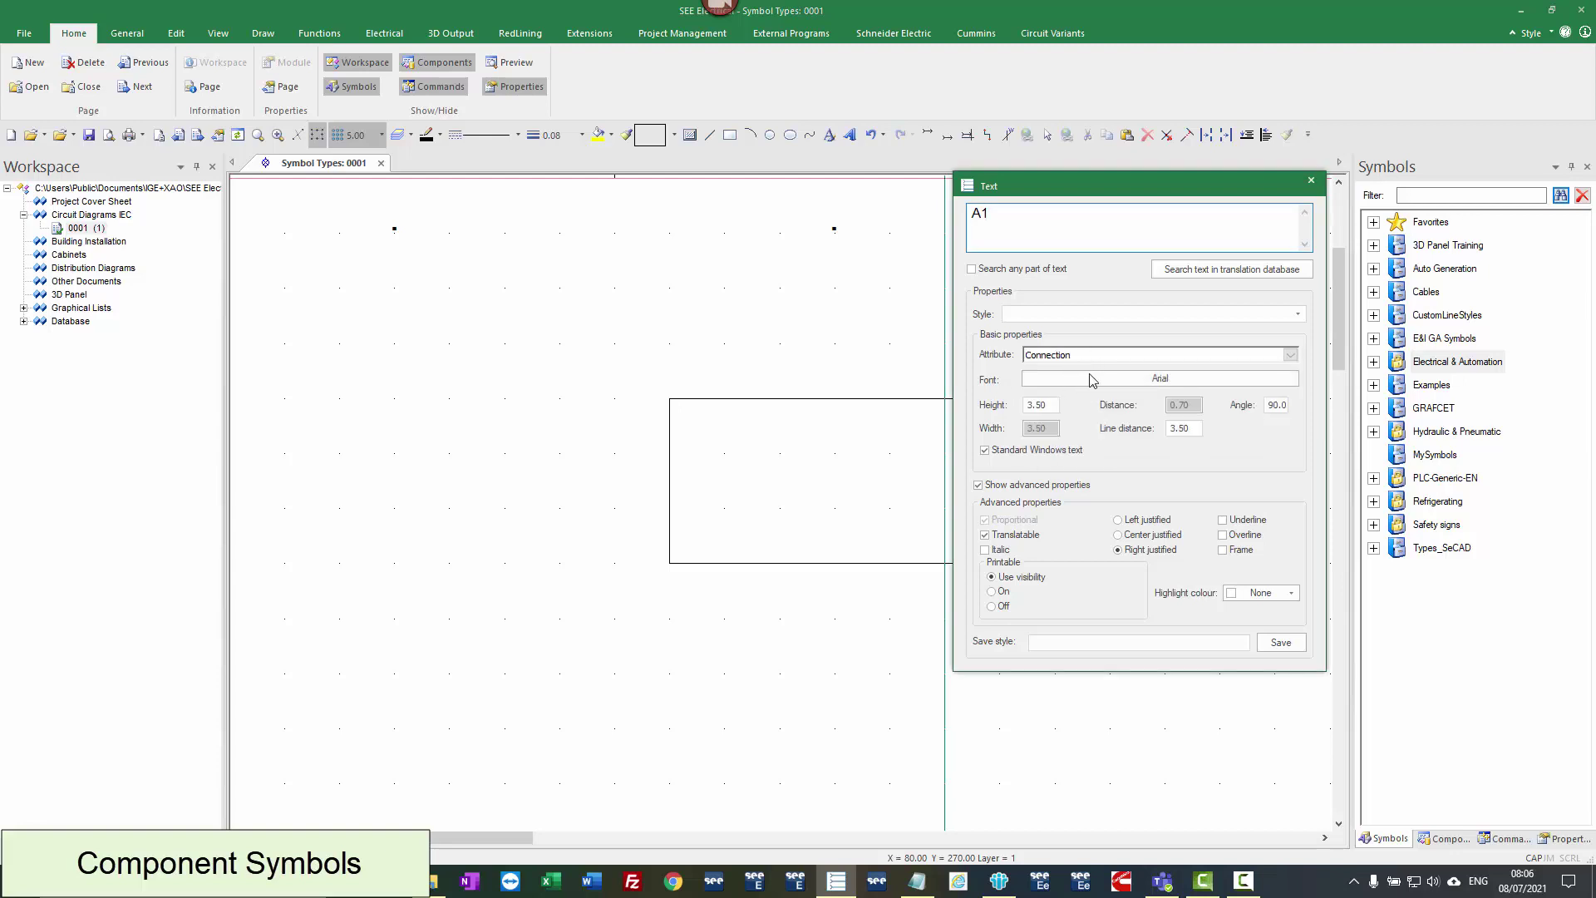
{"action": "left_click", "coordinate": [1134, 534]}
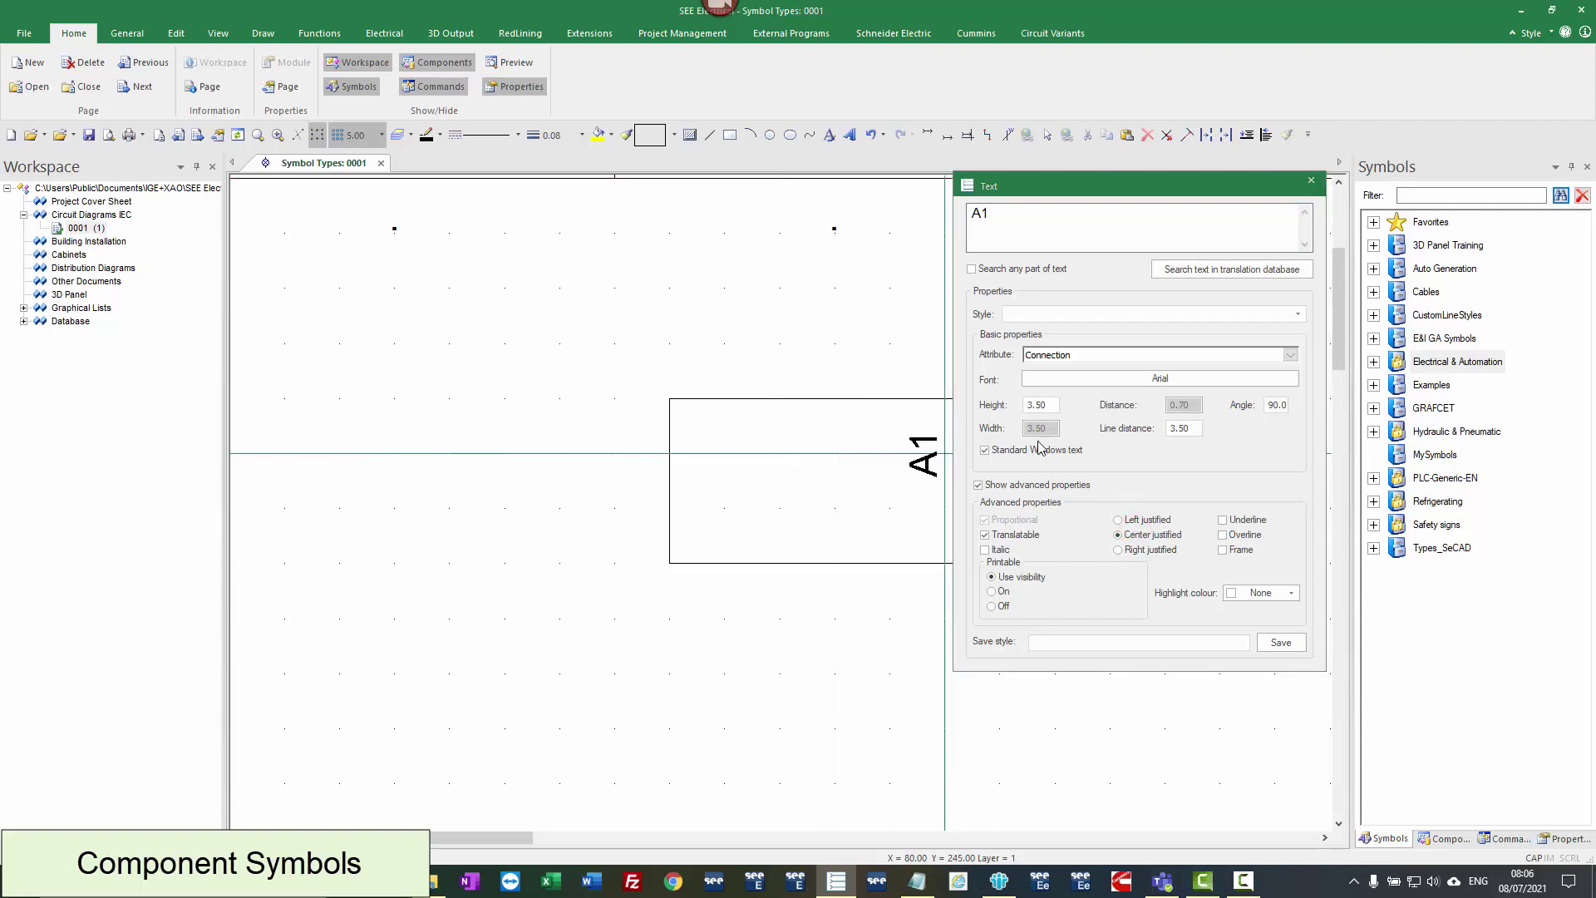
{"action": "double_click", "coordinate": [1272, 404]}
{"action": "type", "text": "0"}
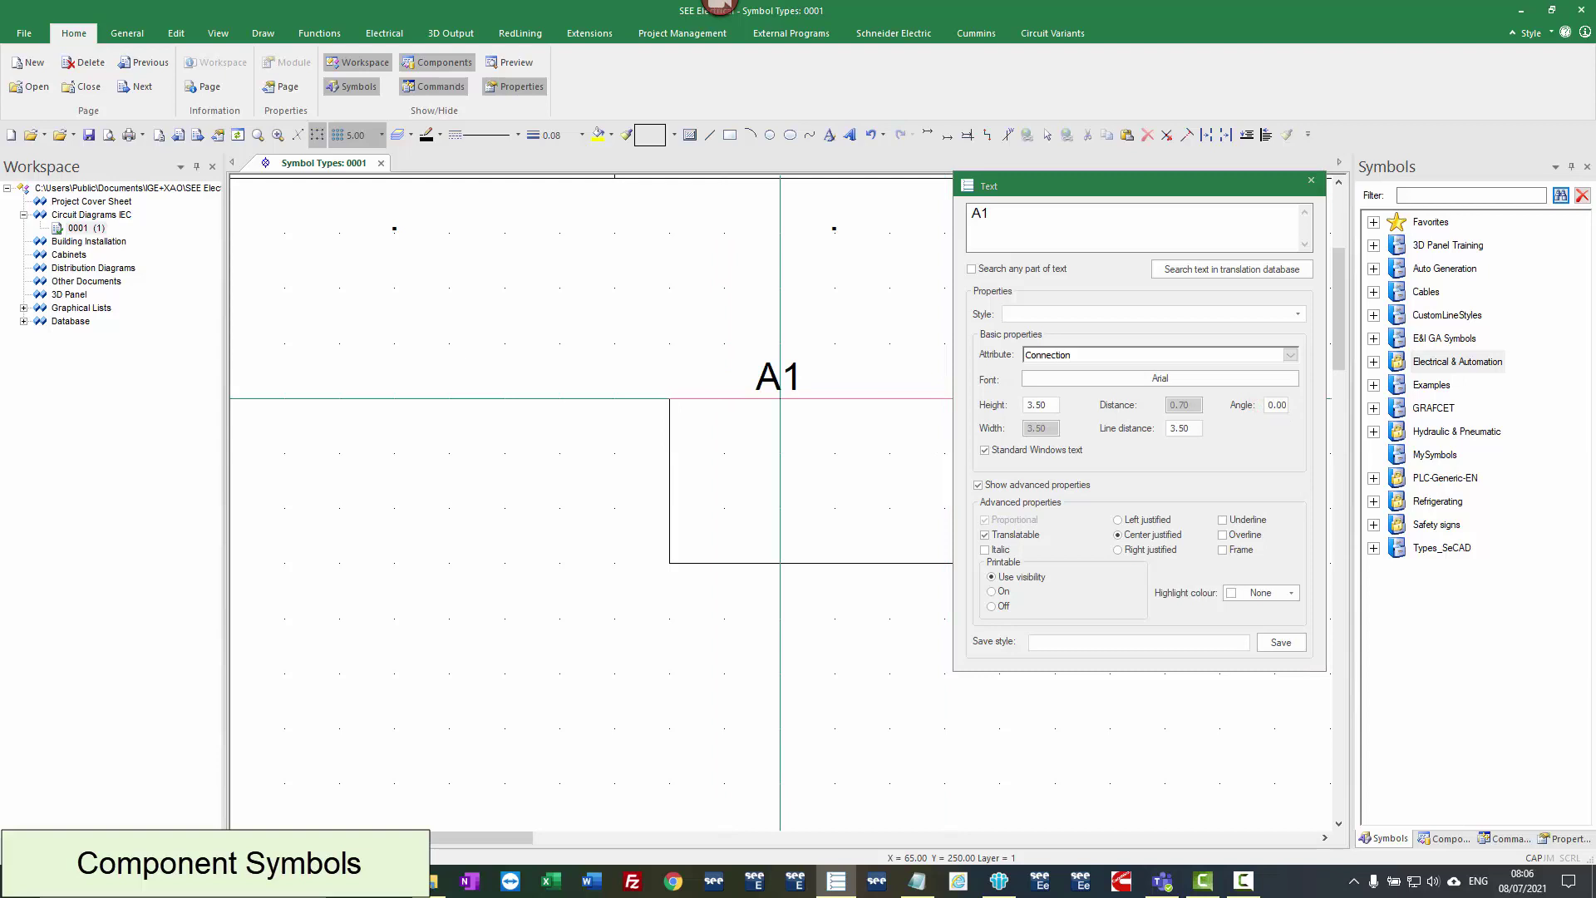
{"action": "left_click", "coordinate": [724, 398]}
- Place an A2 connection text on the rectangle's lower edge, directly below A1
{"action": "double_click", "coordinate": [981, 213]}
{"action": "type", "text": "A2"}
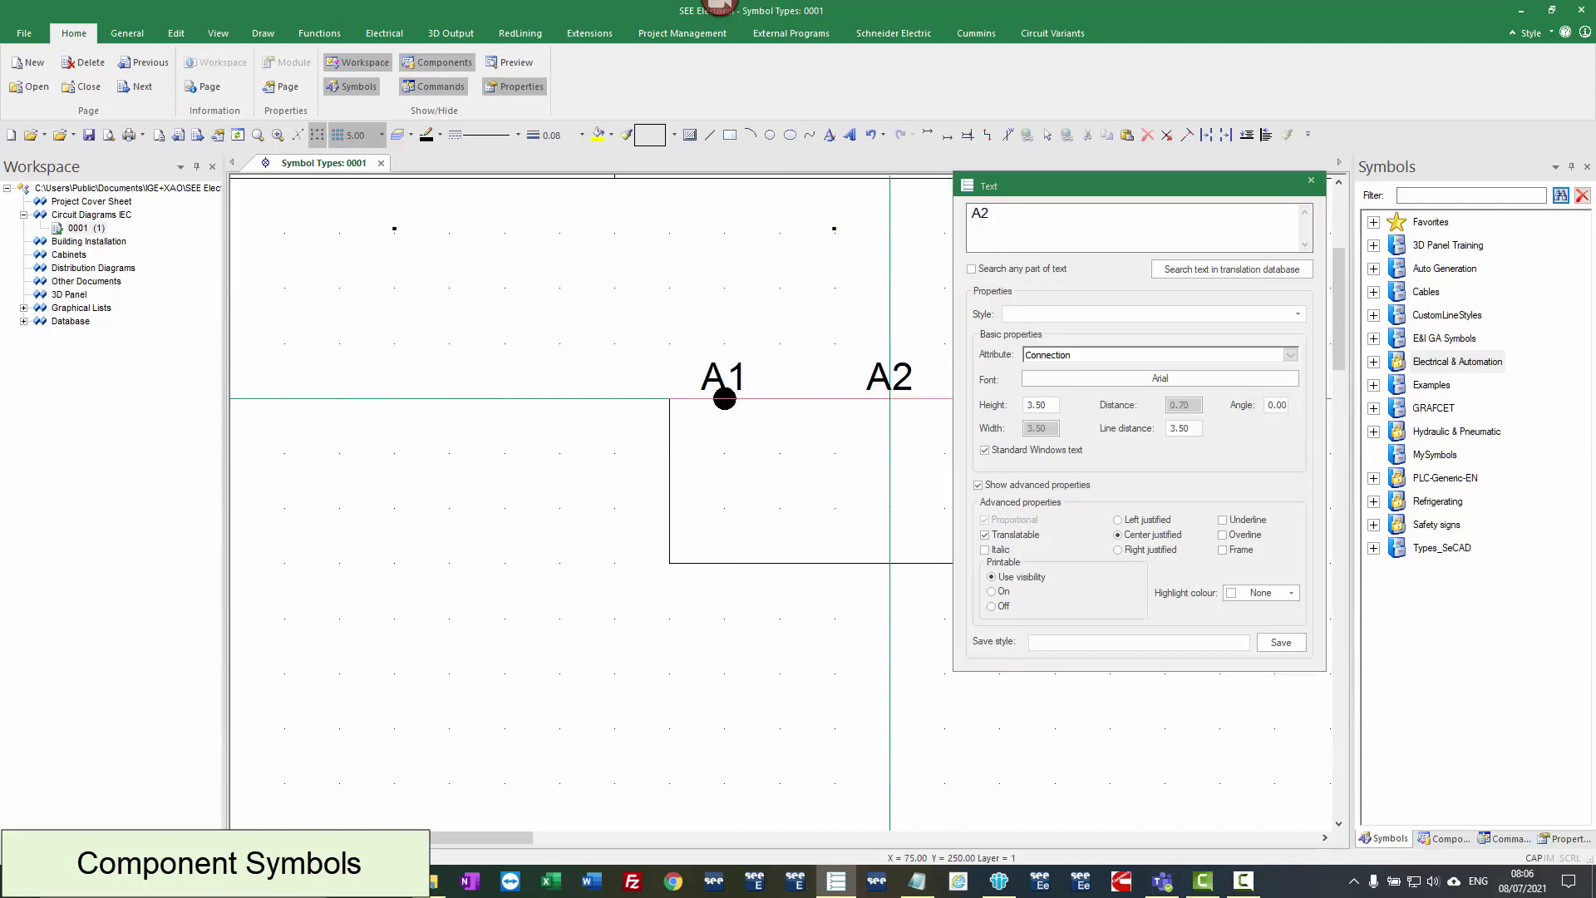
{"action": "left_click", "coordinate": [724, 562]}
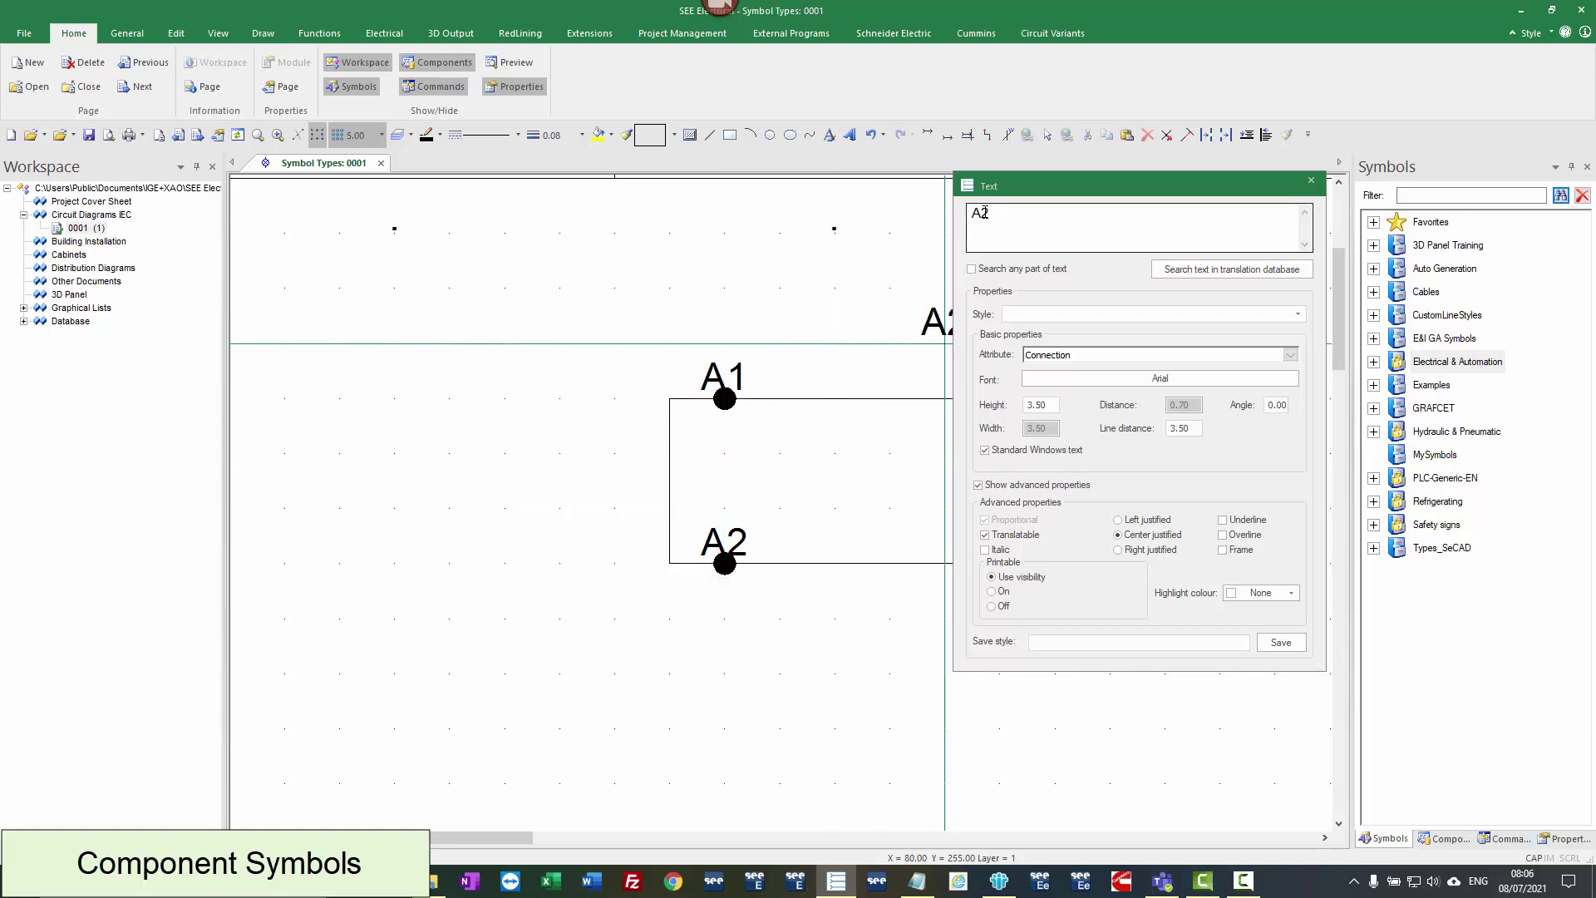
- Place connection texts X1 and X2 on the rectangle's upper edge, spaced out to the right of A1
{"action": "left_click_drag", "start_coordinate": [1015, 186], "coordinate": [1182, 174]}
{"action": "double_click", "coordinate": [1172, 197]}
{"action": "type", "text": "X1"}
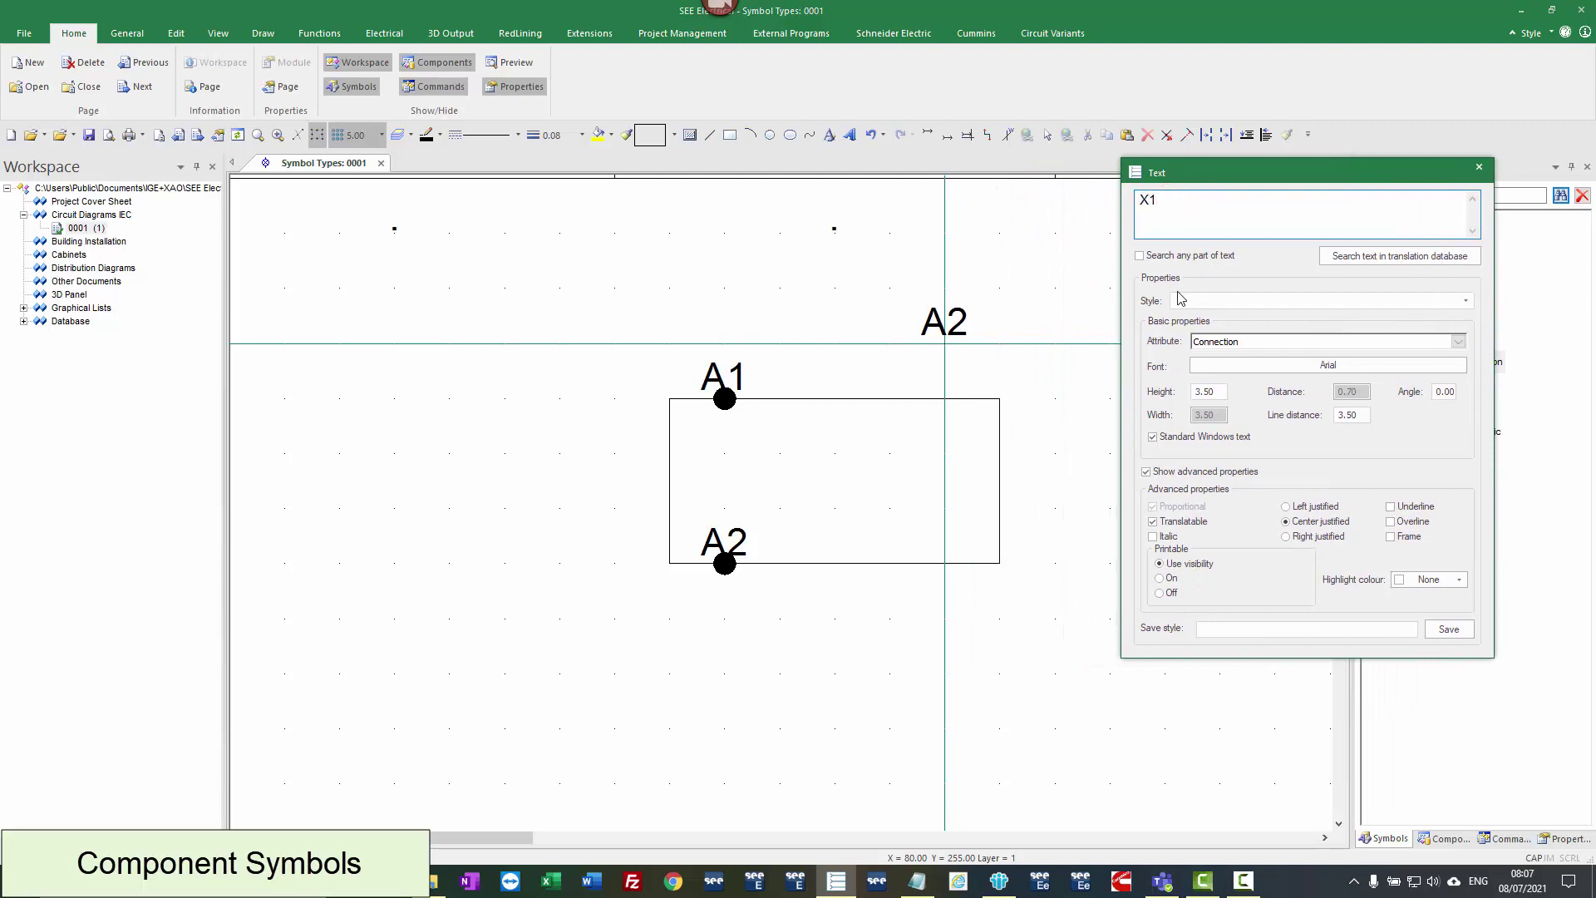
{"action": "left_click", "coordinate": [852, 407]}
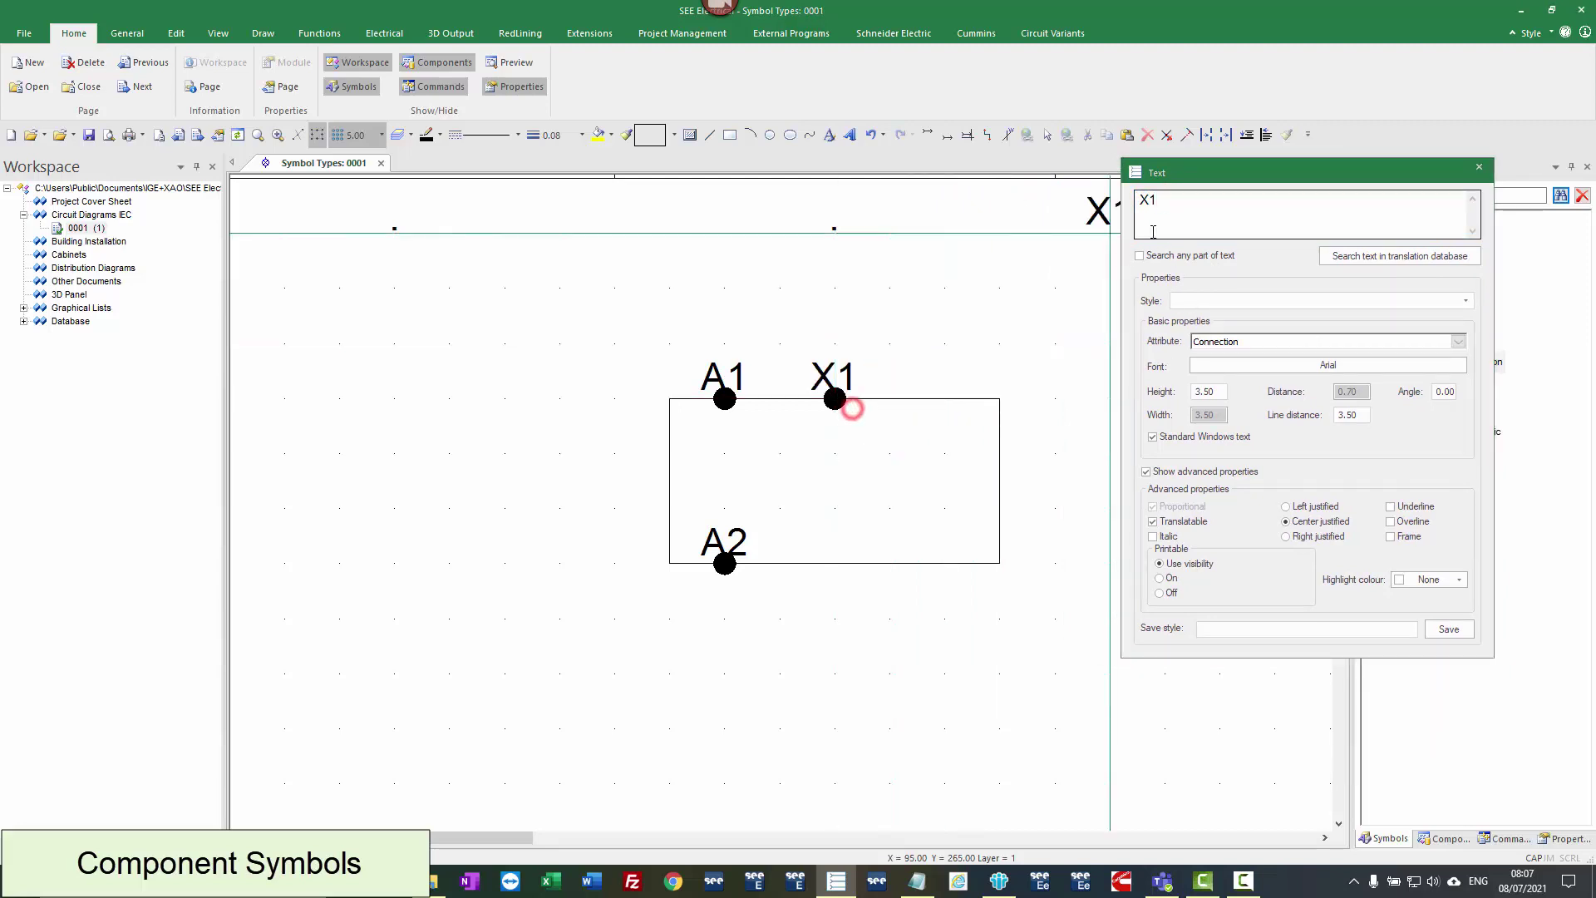
{"action": "double_click", "coordinate": [1147, 199]}
{"action": "type", "text": "X2"}
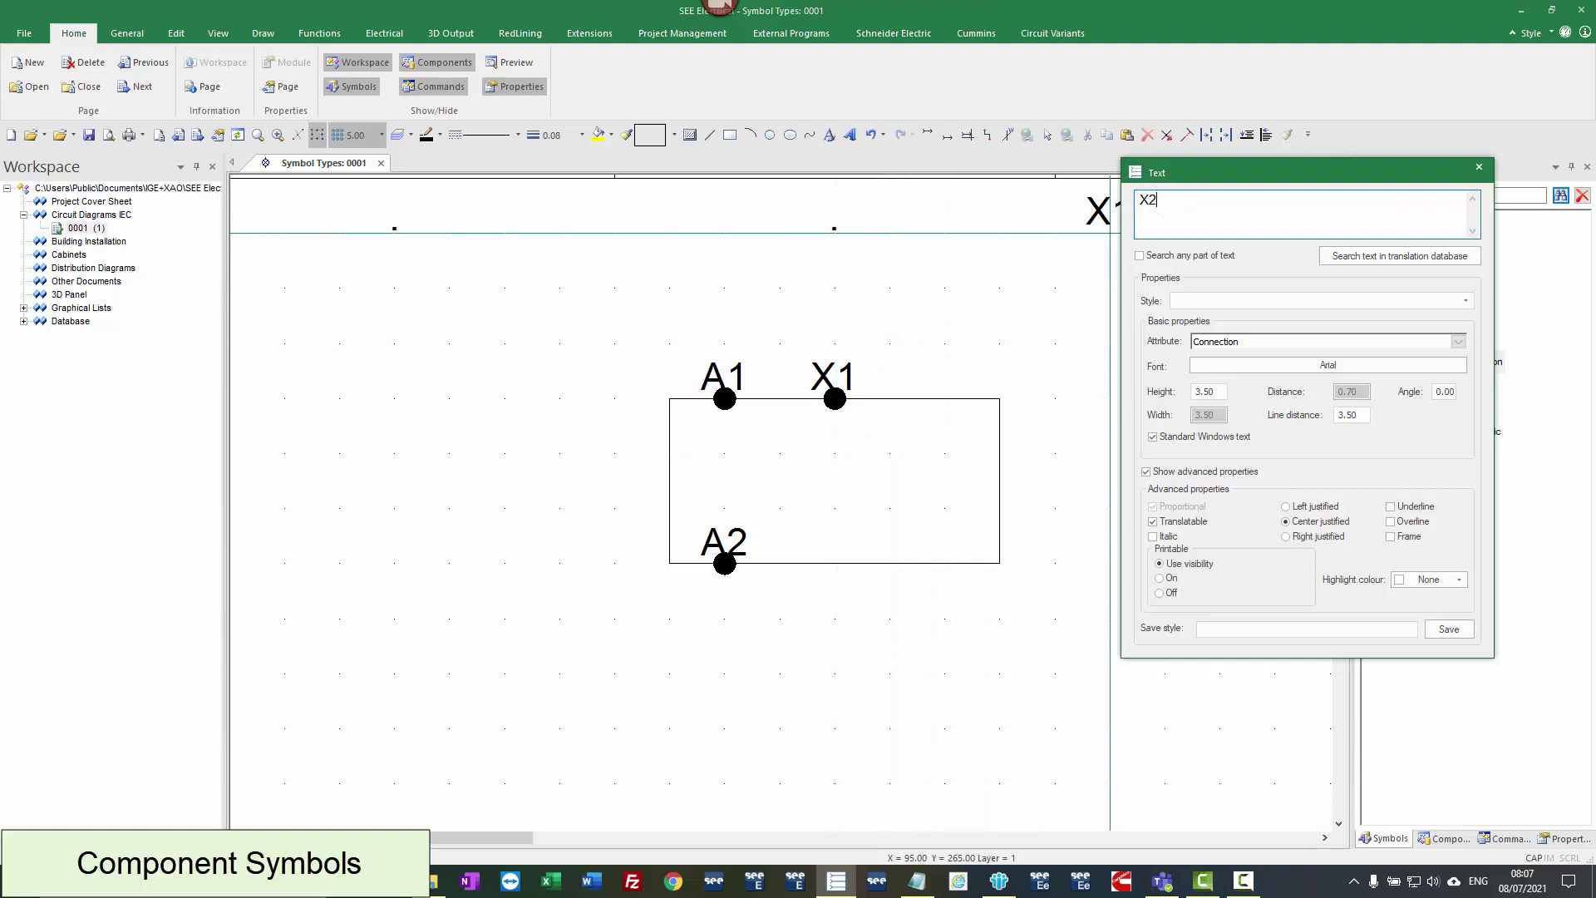
{"action": "left_click", "coordinate": [944, 398]}
{"action": "key", "text": "Escape"}
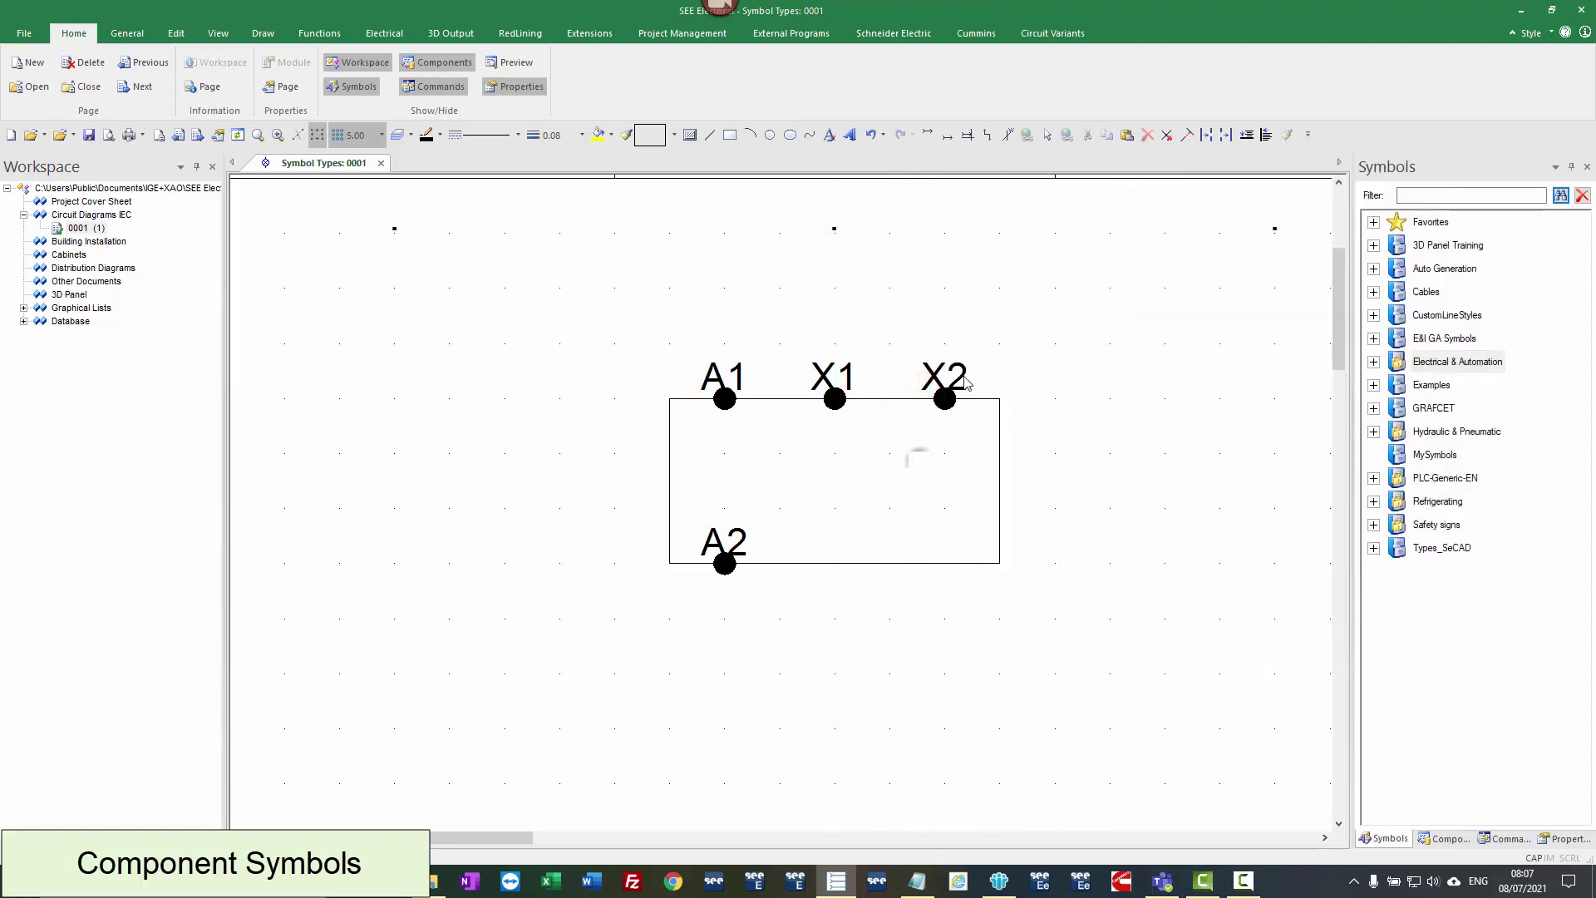
- Mirror the A1, X1 and X2 connection texts about the rectangle's upper edge to put their labels inside the rectangle
{"action": "left_click_drag", "start_coordinate": [1018, 378], "coordinate": [640, 341]}
{"action": "right_click", "coordinate": [763, 310]}
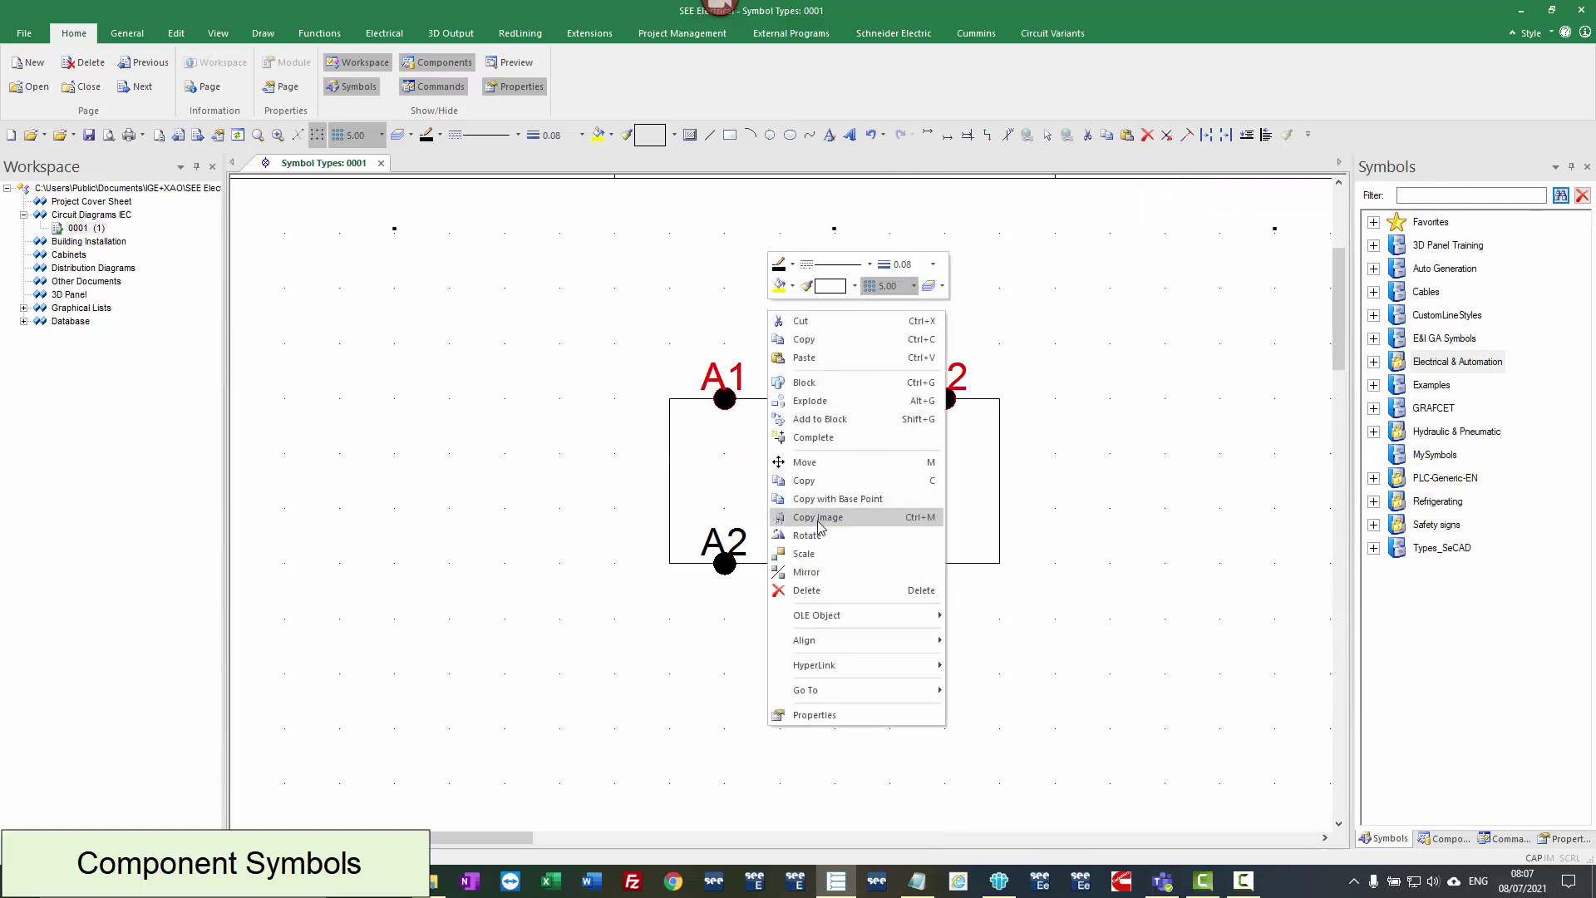
{"action": "left_click", "coordinate": [812, 570]}
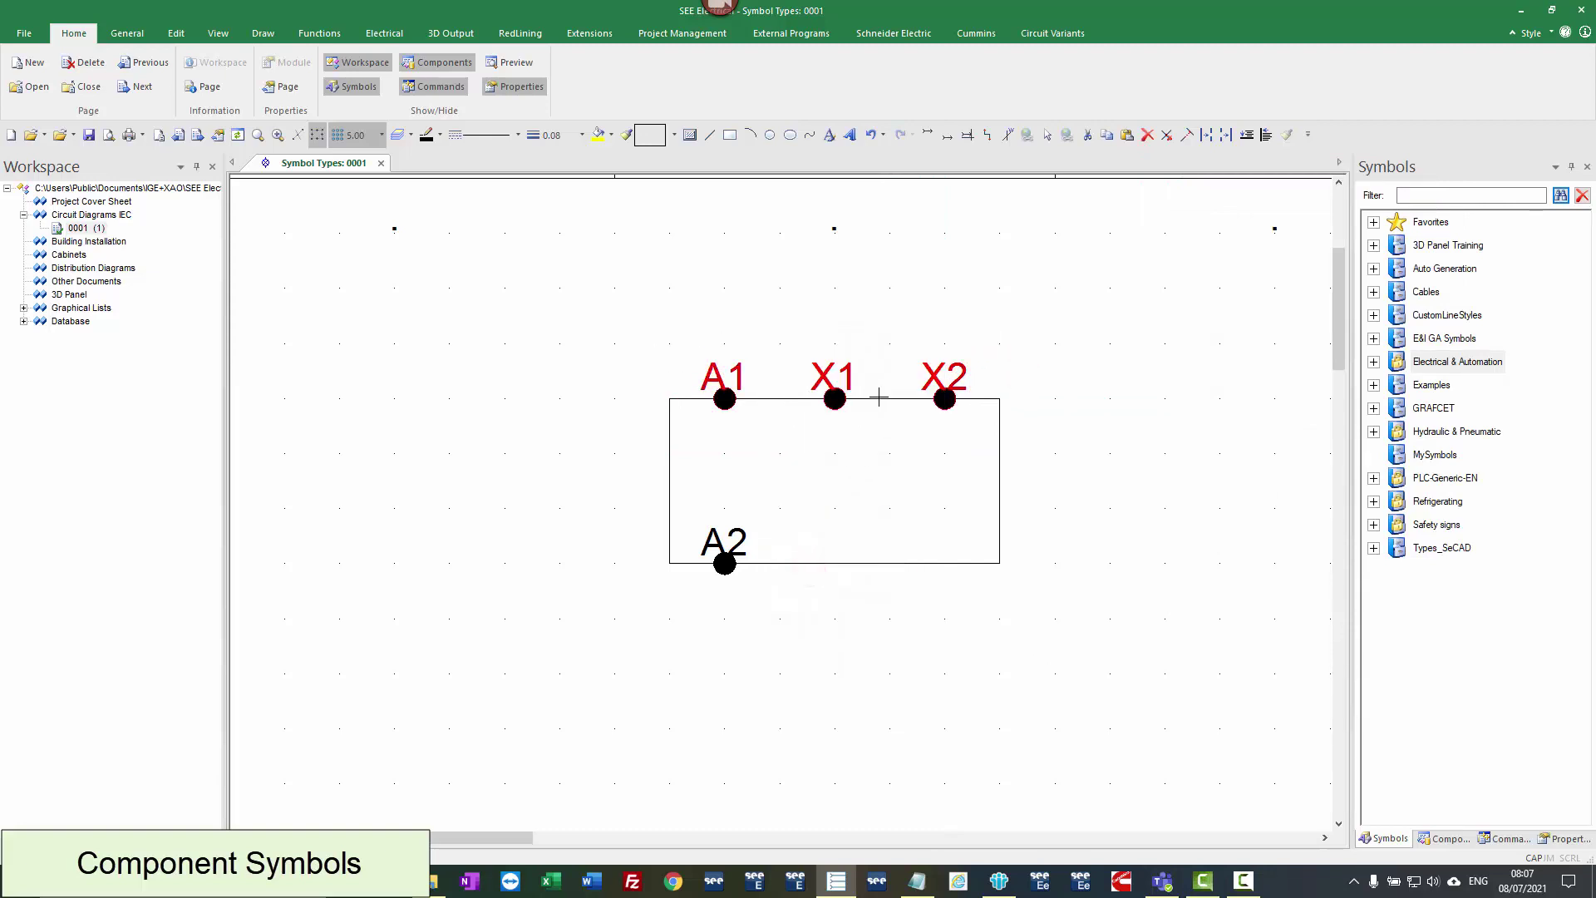
{"action": "left_click", "coordinate": [886, 398]}
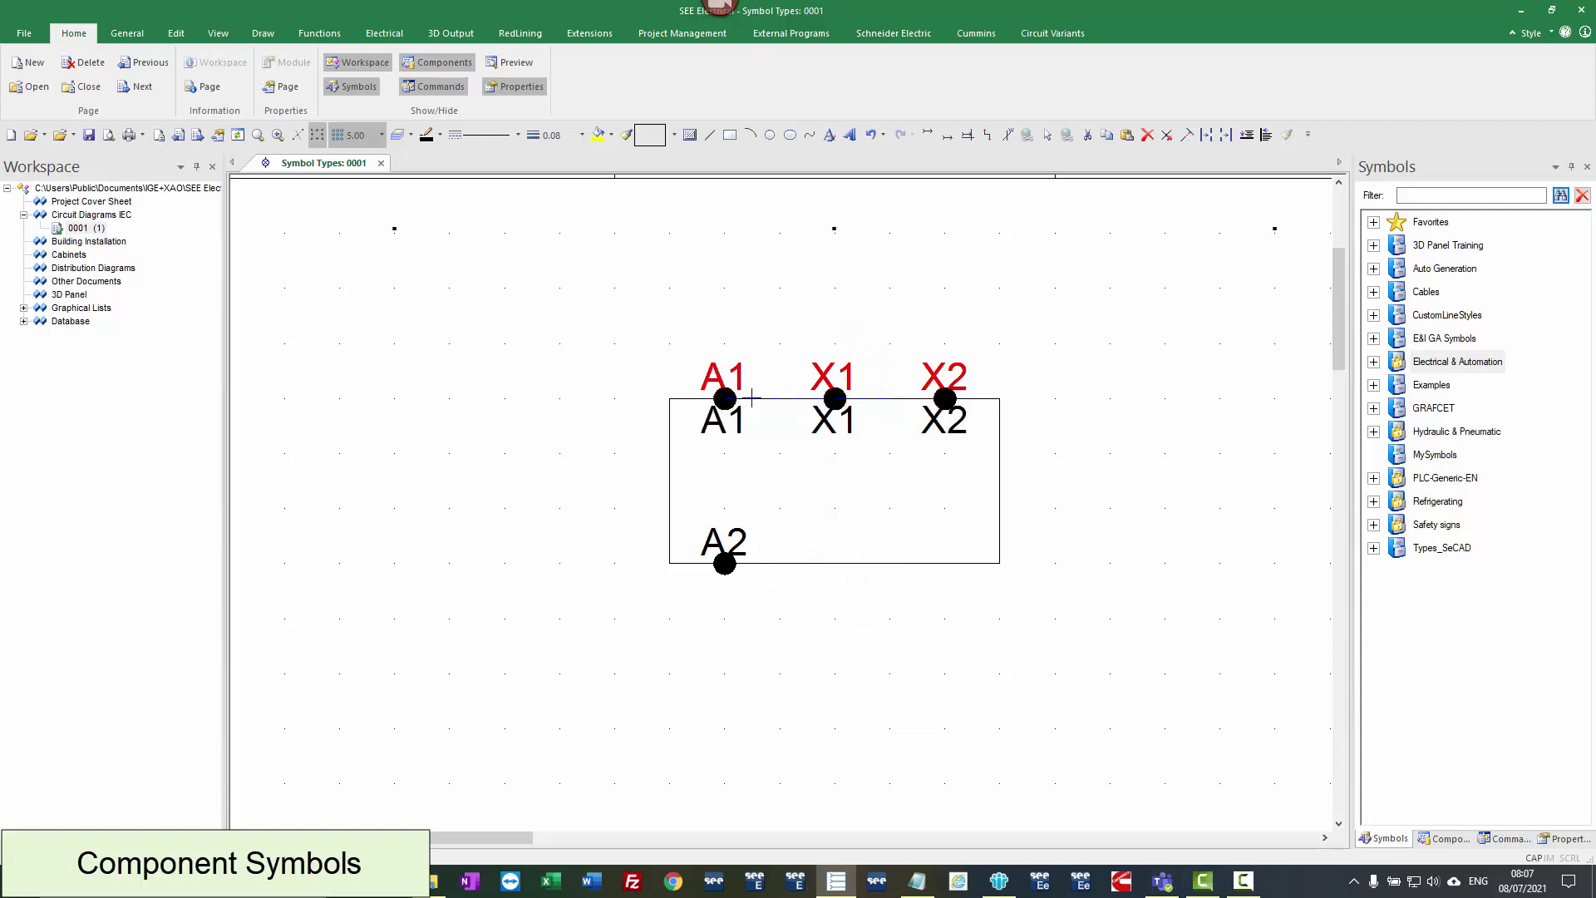
{"action": "left_click", "coordinate": [750, 398]}
{"action": "left_click", "coordinate": [809, 329]}
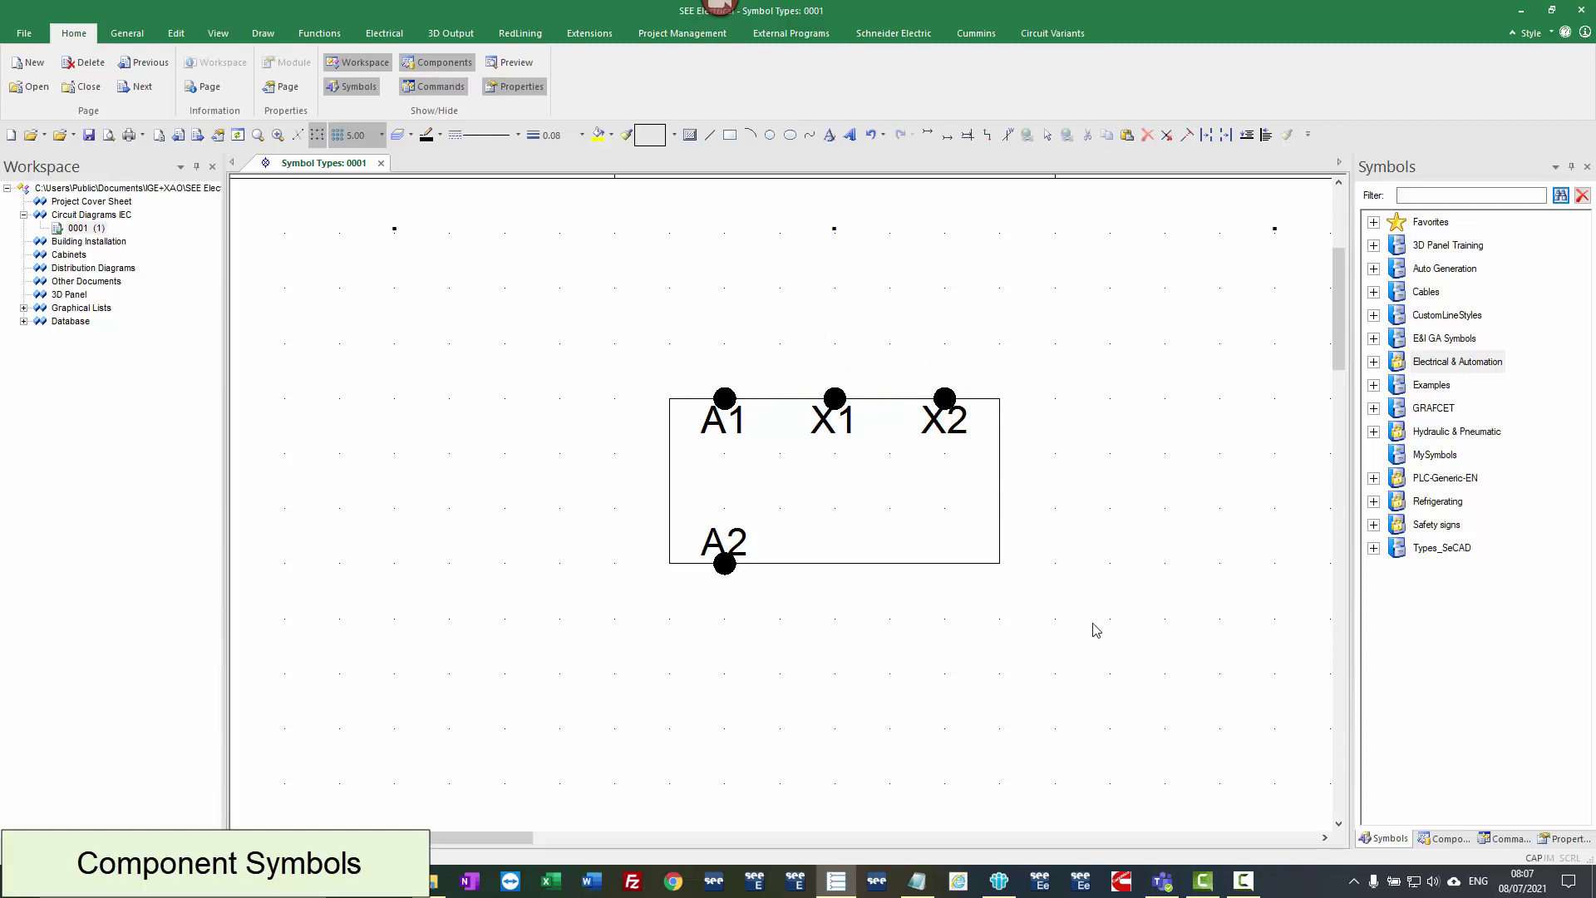
- Block the rectangle and its four connections as a Component with the name prefix K
{"action": "left_click_drag", "start_coordinate": [1092, 632], "coordinate": [530, 324]}
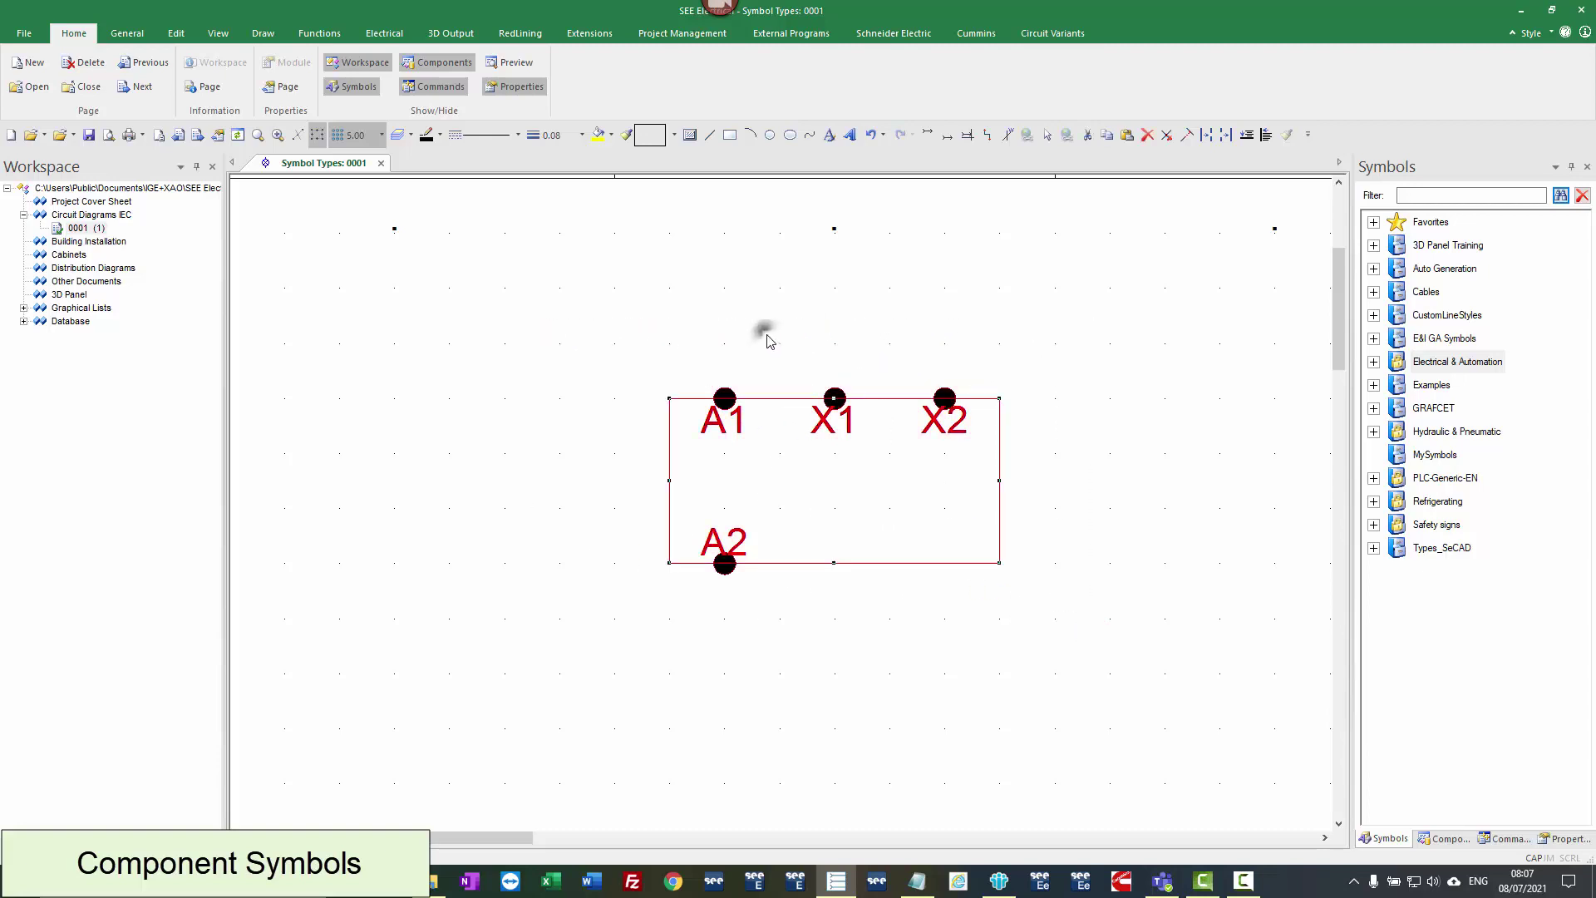
{"action": "right_click", "coordinate": [759, 331]}
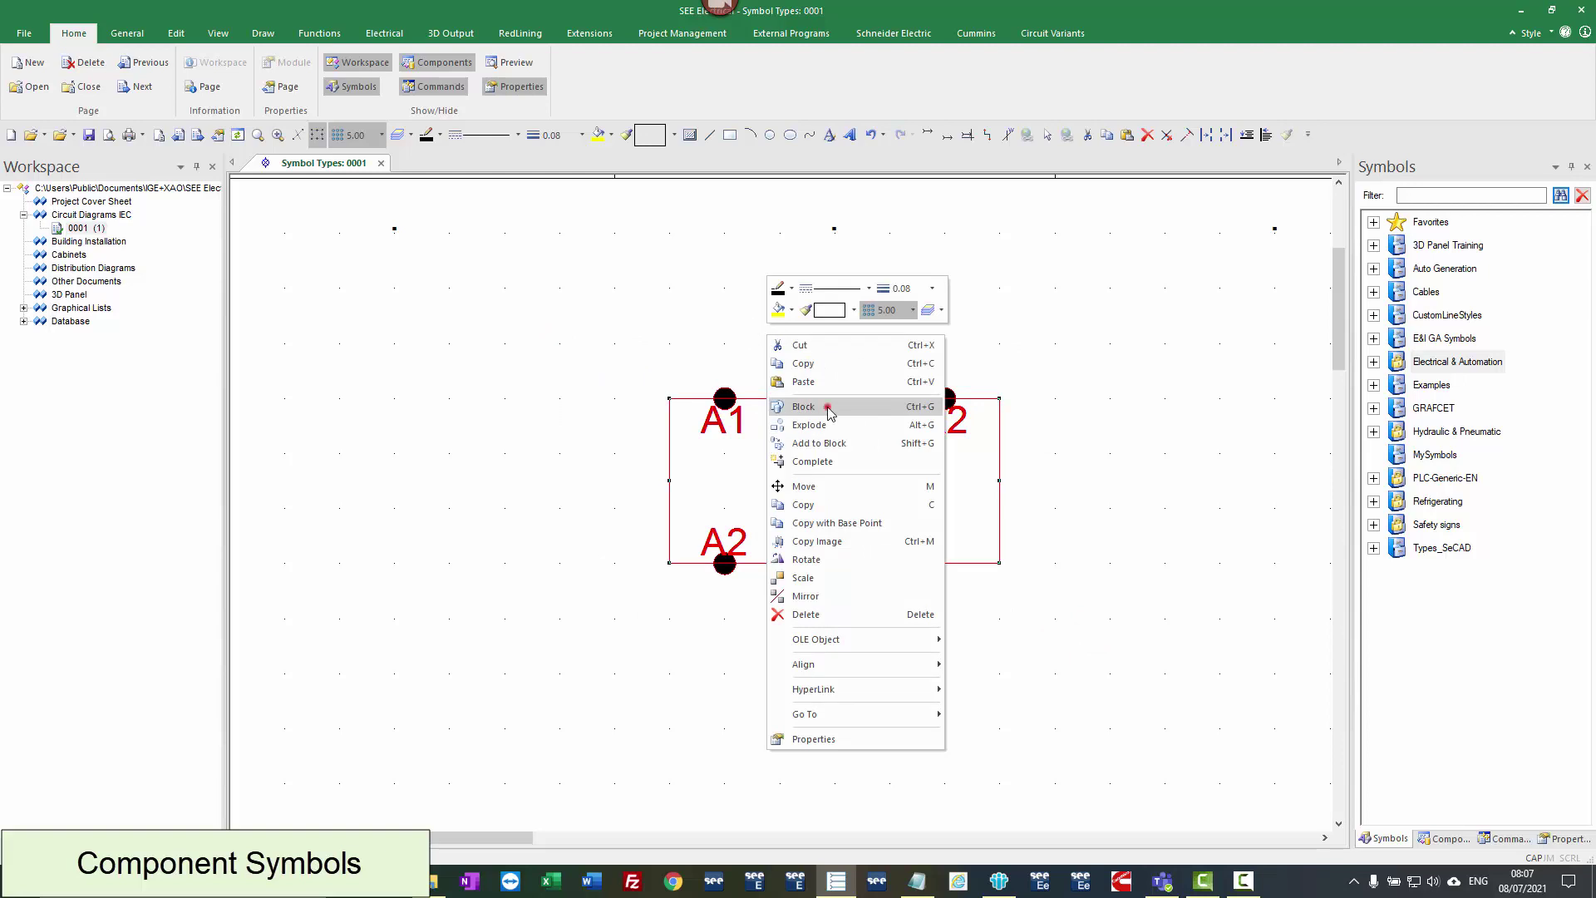
{"action": "left_click", "coordinate": [829, 408]}
{"action": "left_click", "coordinate": [970, 281]}
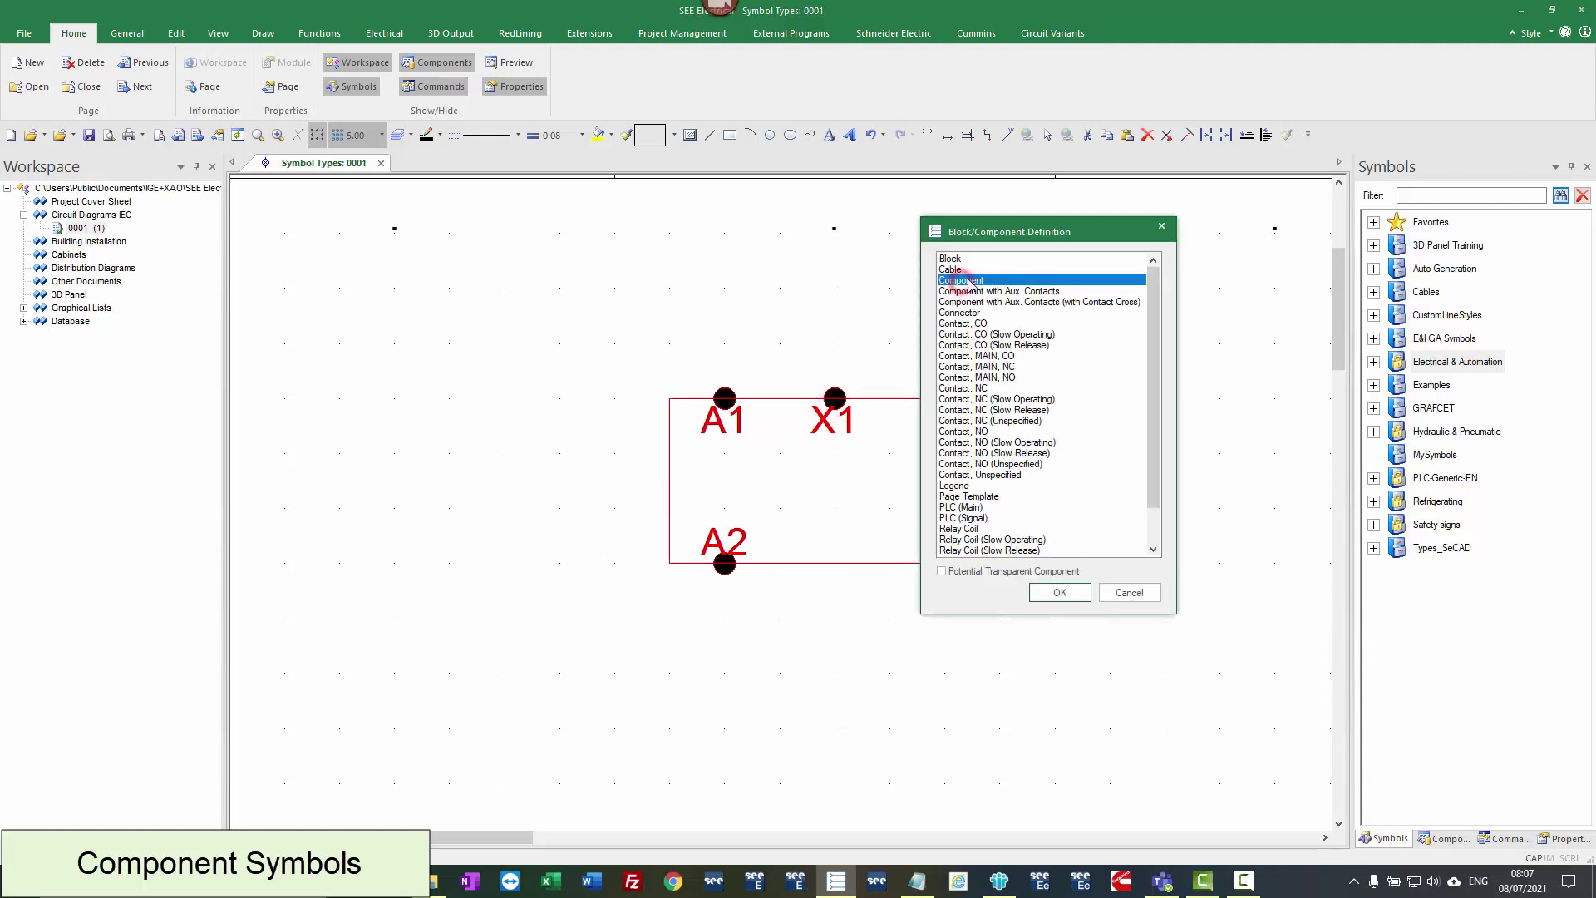
{"action": "left_click", "coordinate": [1066, 592]}
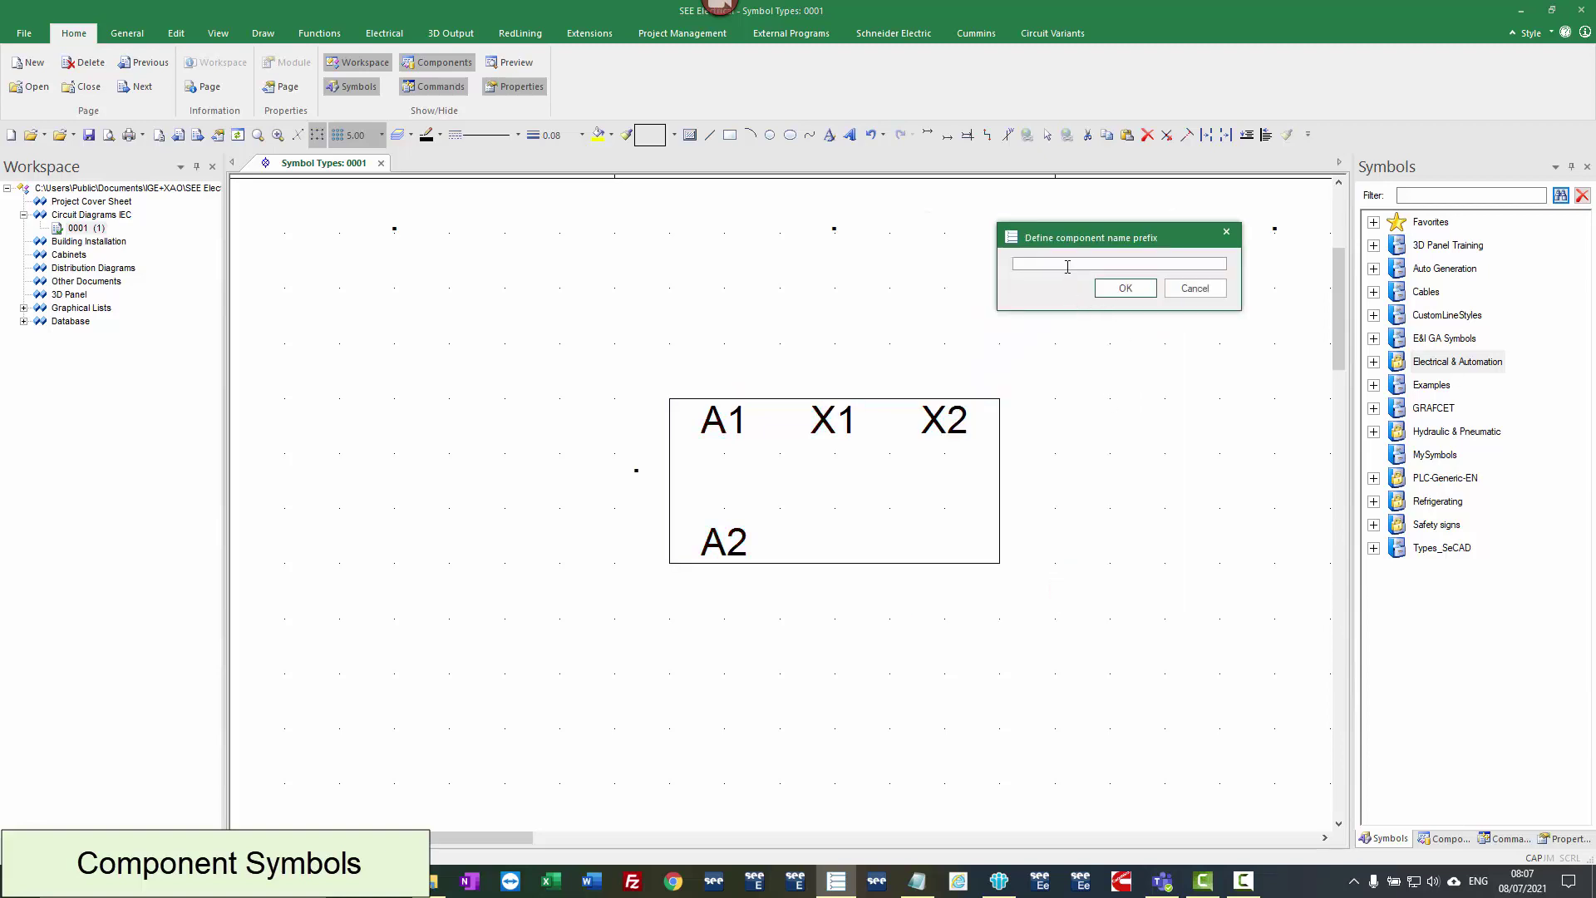
{"action": "type", "text": "K"}
{"action": "left_click", "coordinate": [1126, 288]}
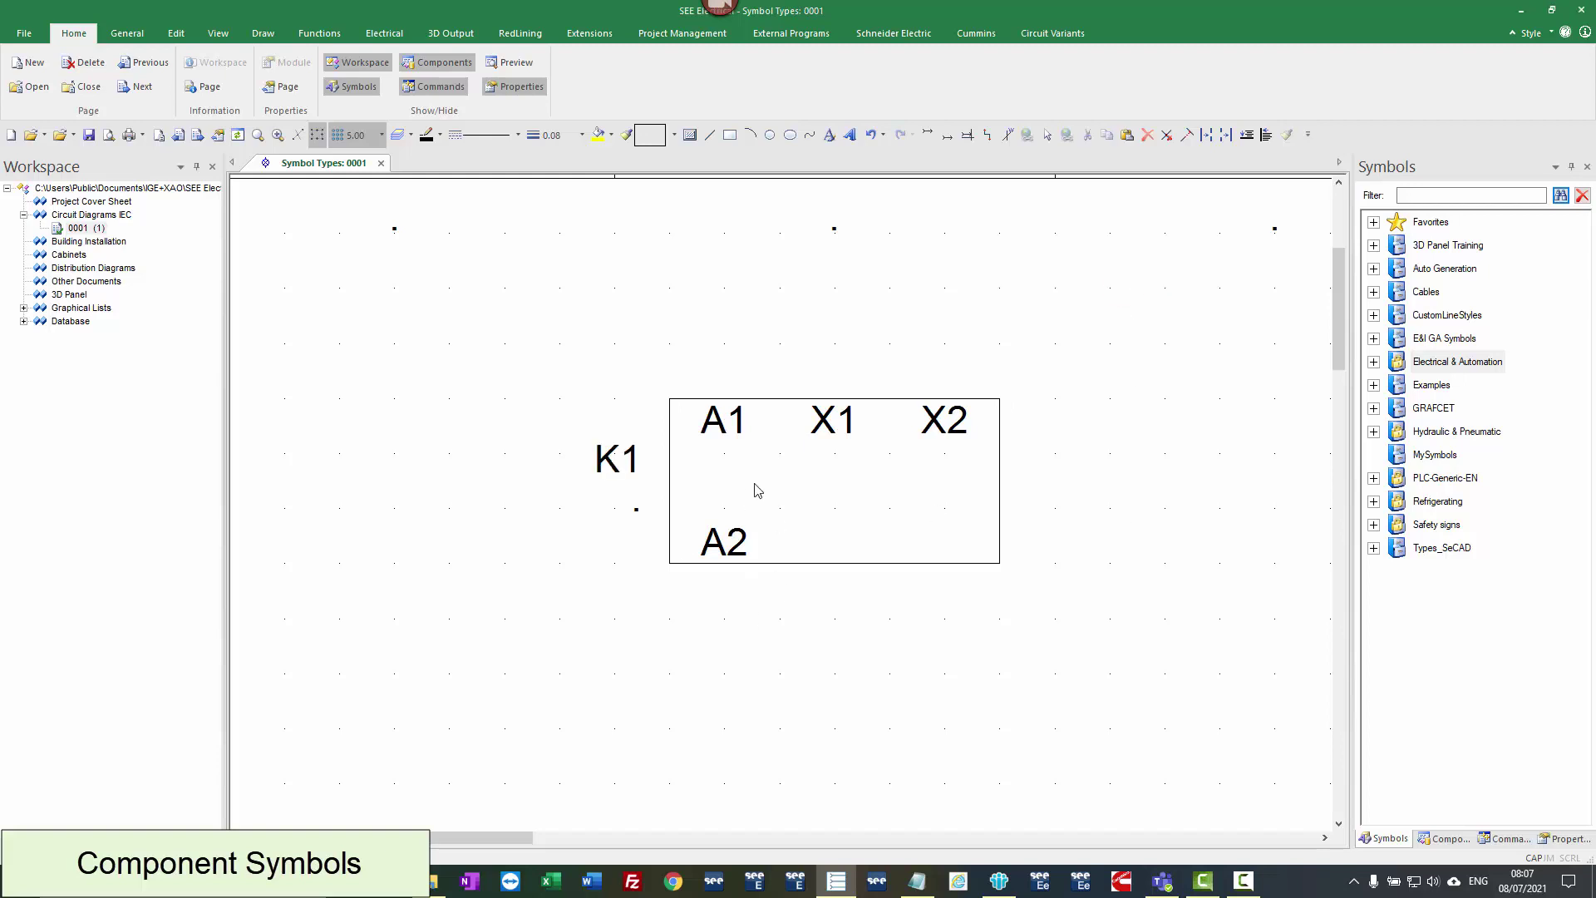
- Set the component's description to SAFETY in its properties, leaving its type display on Hide
{"action": "double_click", "coordinate": [727, 420]}
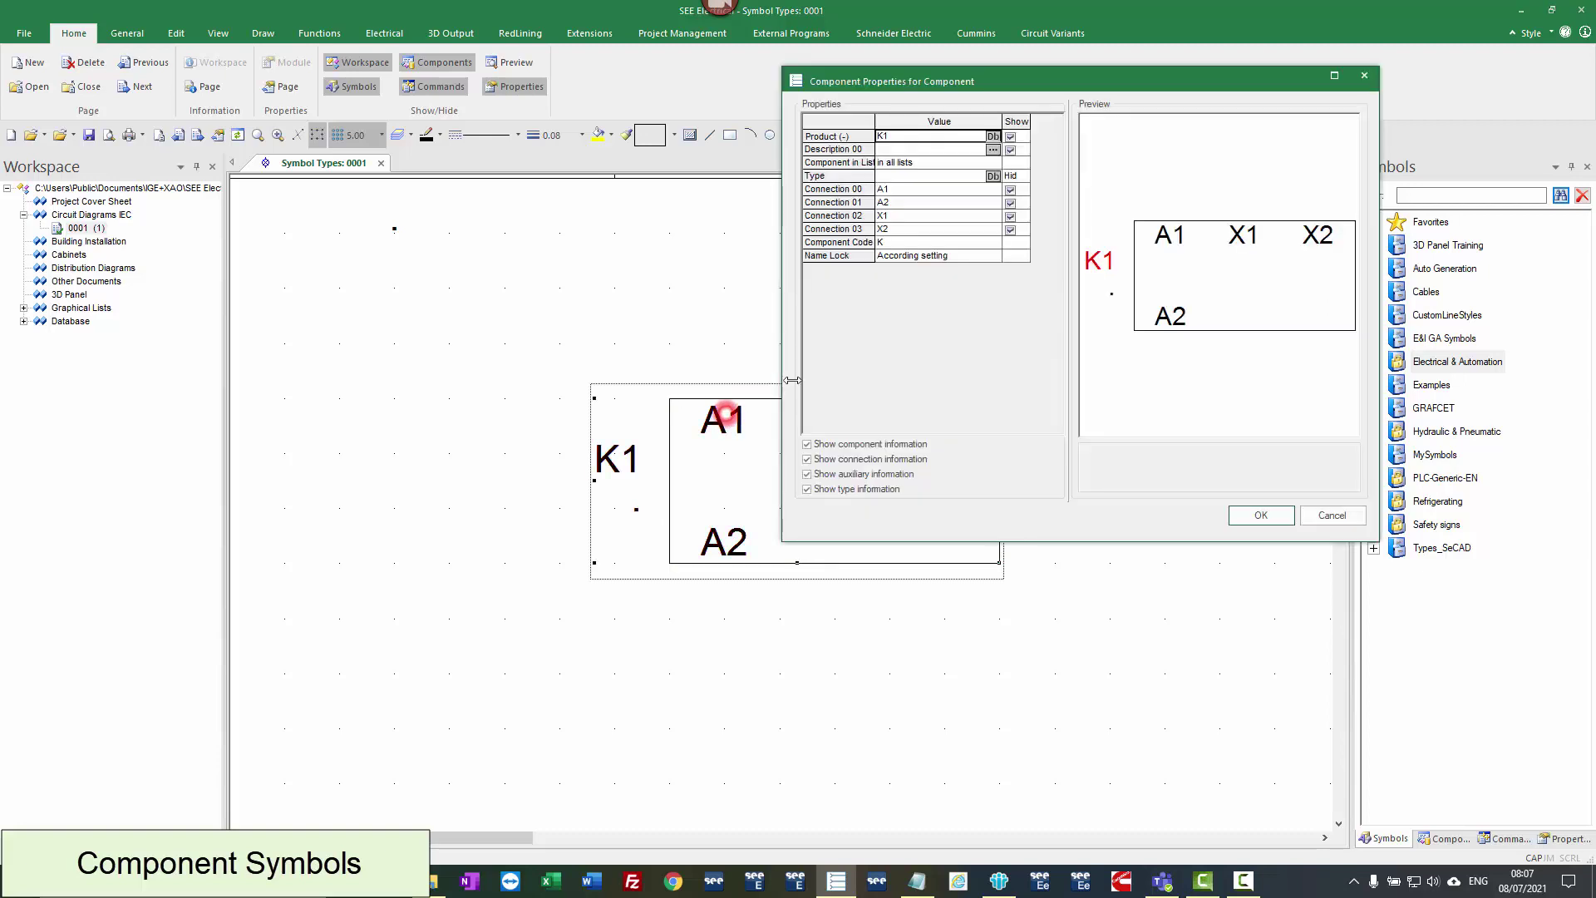
{"action": "left_click", "coordinate": [894, 152]}
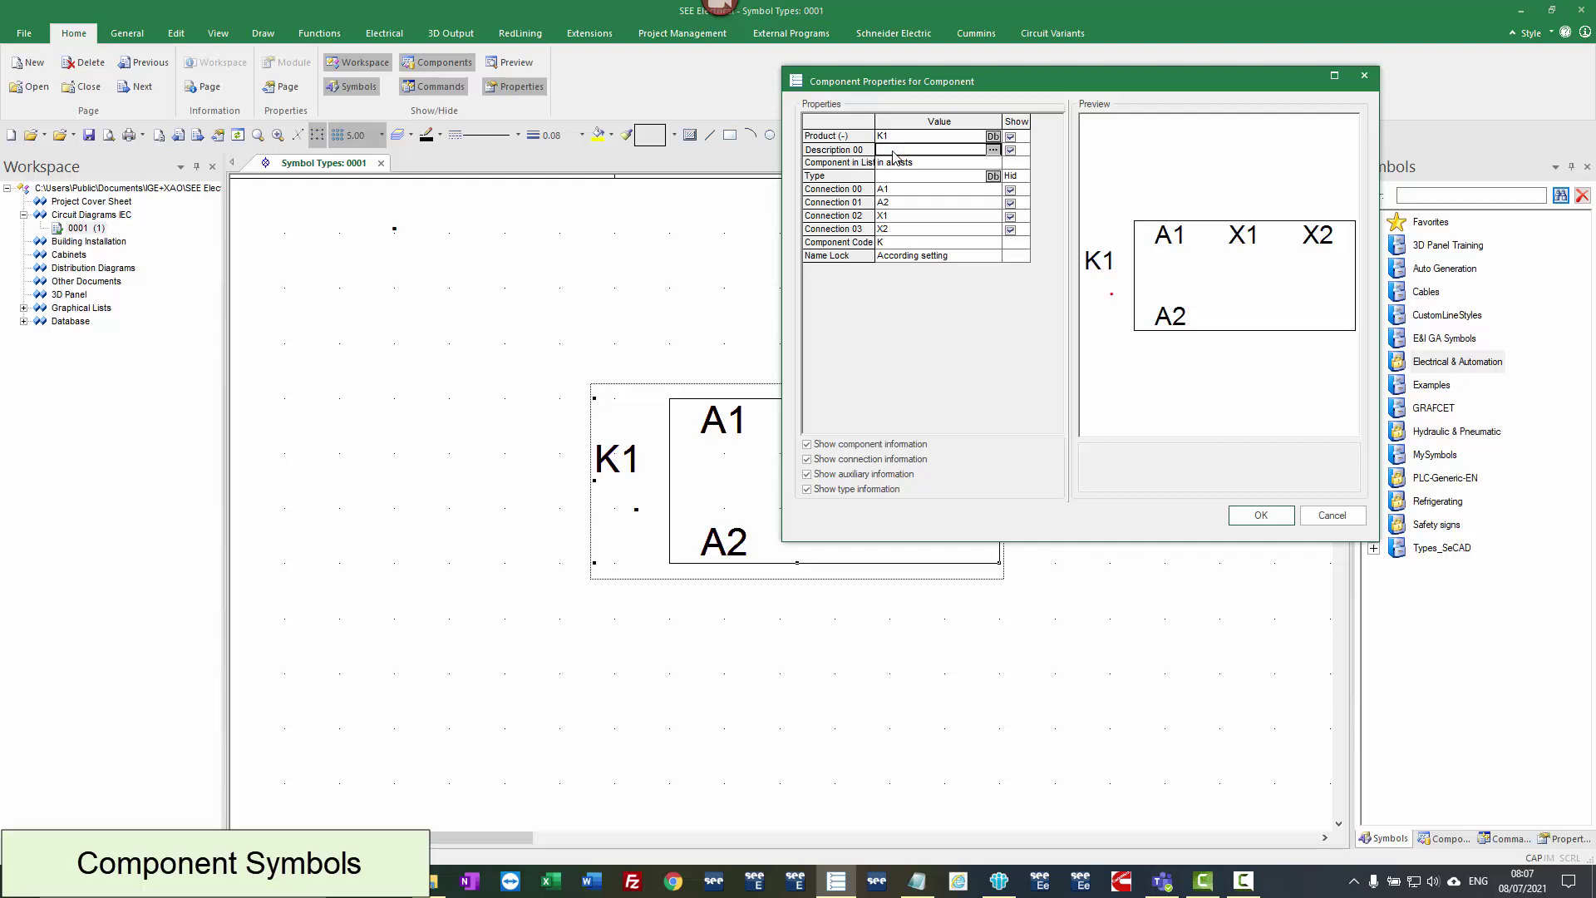
{"action": "type", "text": "SAFETY"}
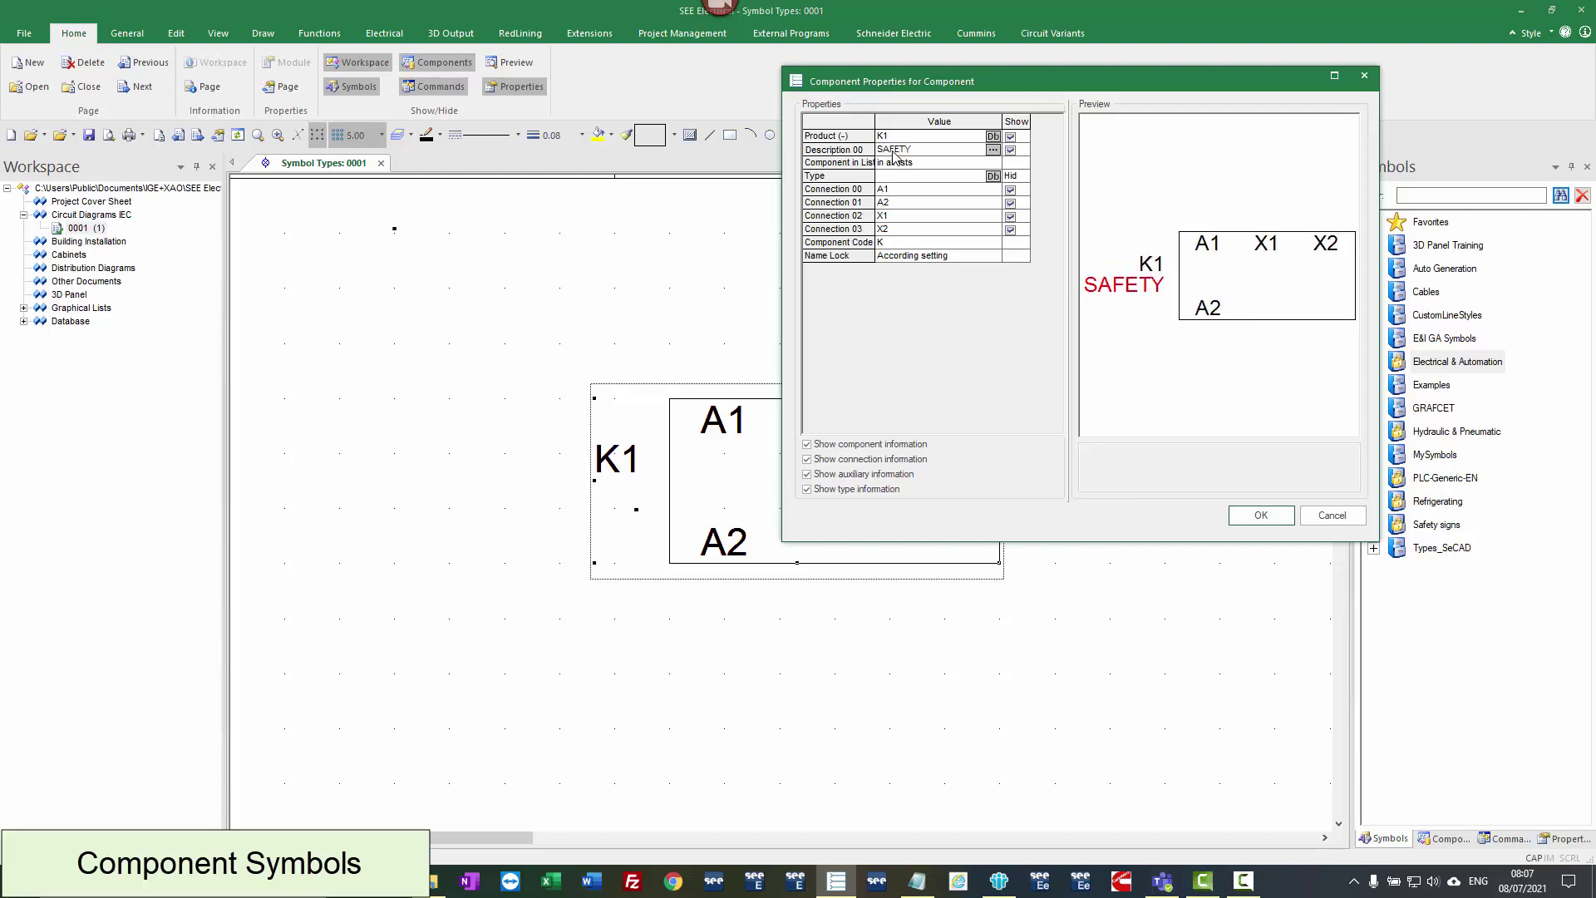
{"action": "left_click", "coordinate": [924, 176]}
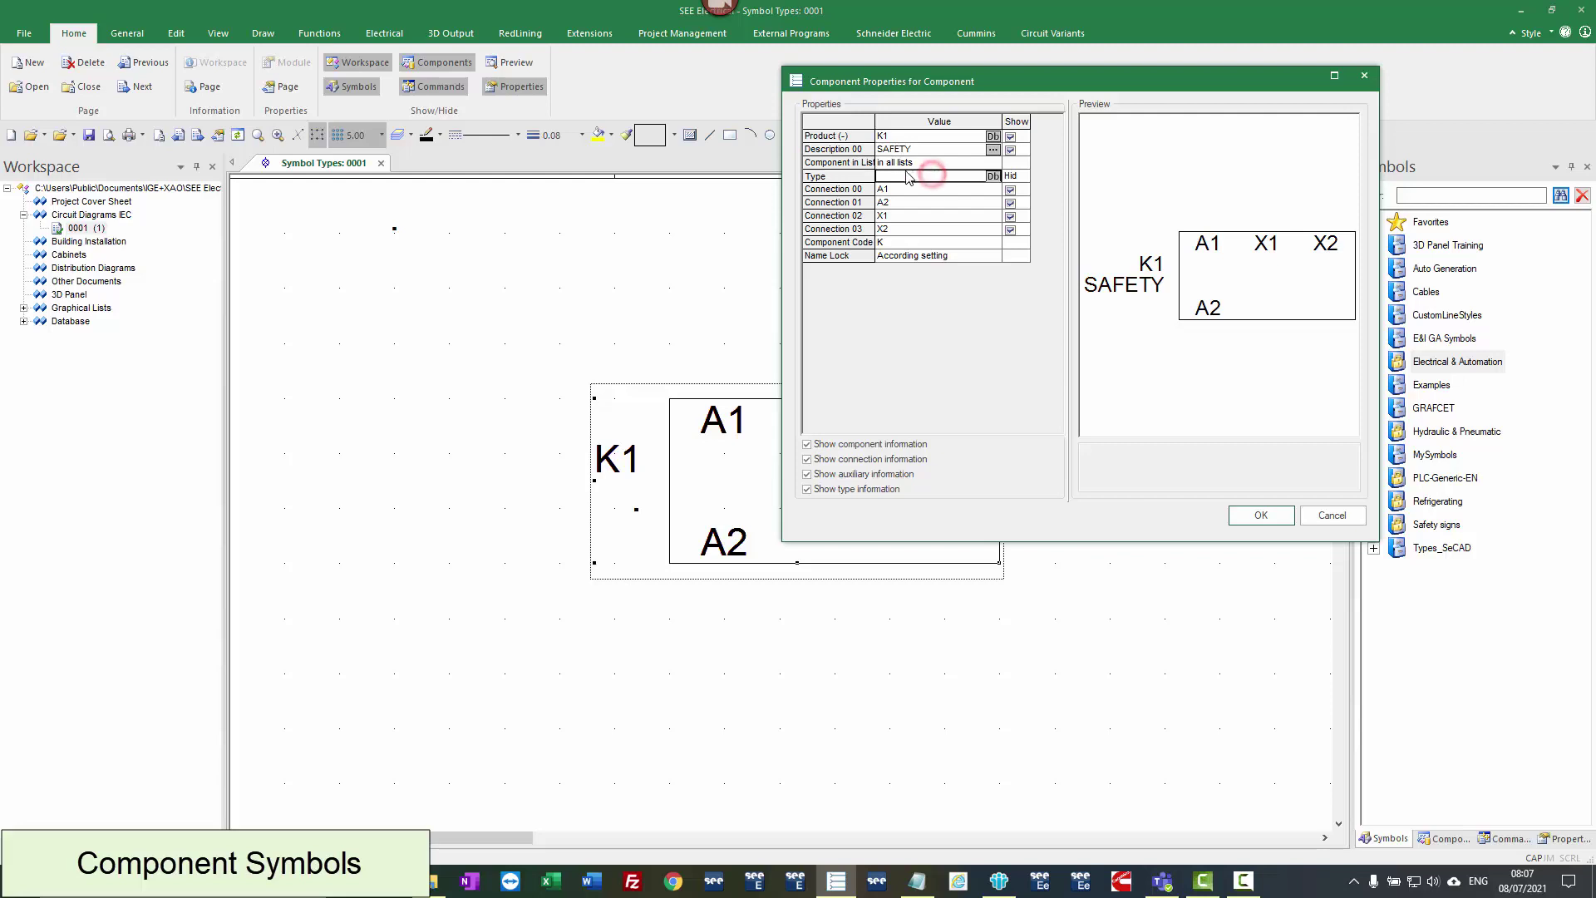
{"action": "left_click", "coordinate": [1036, 177]}
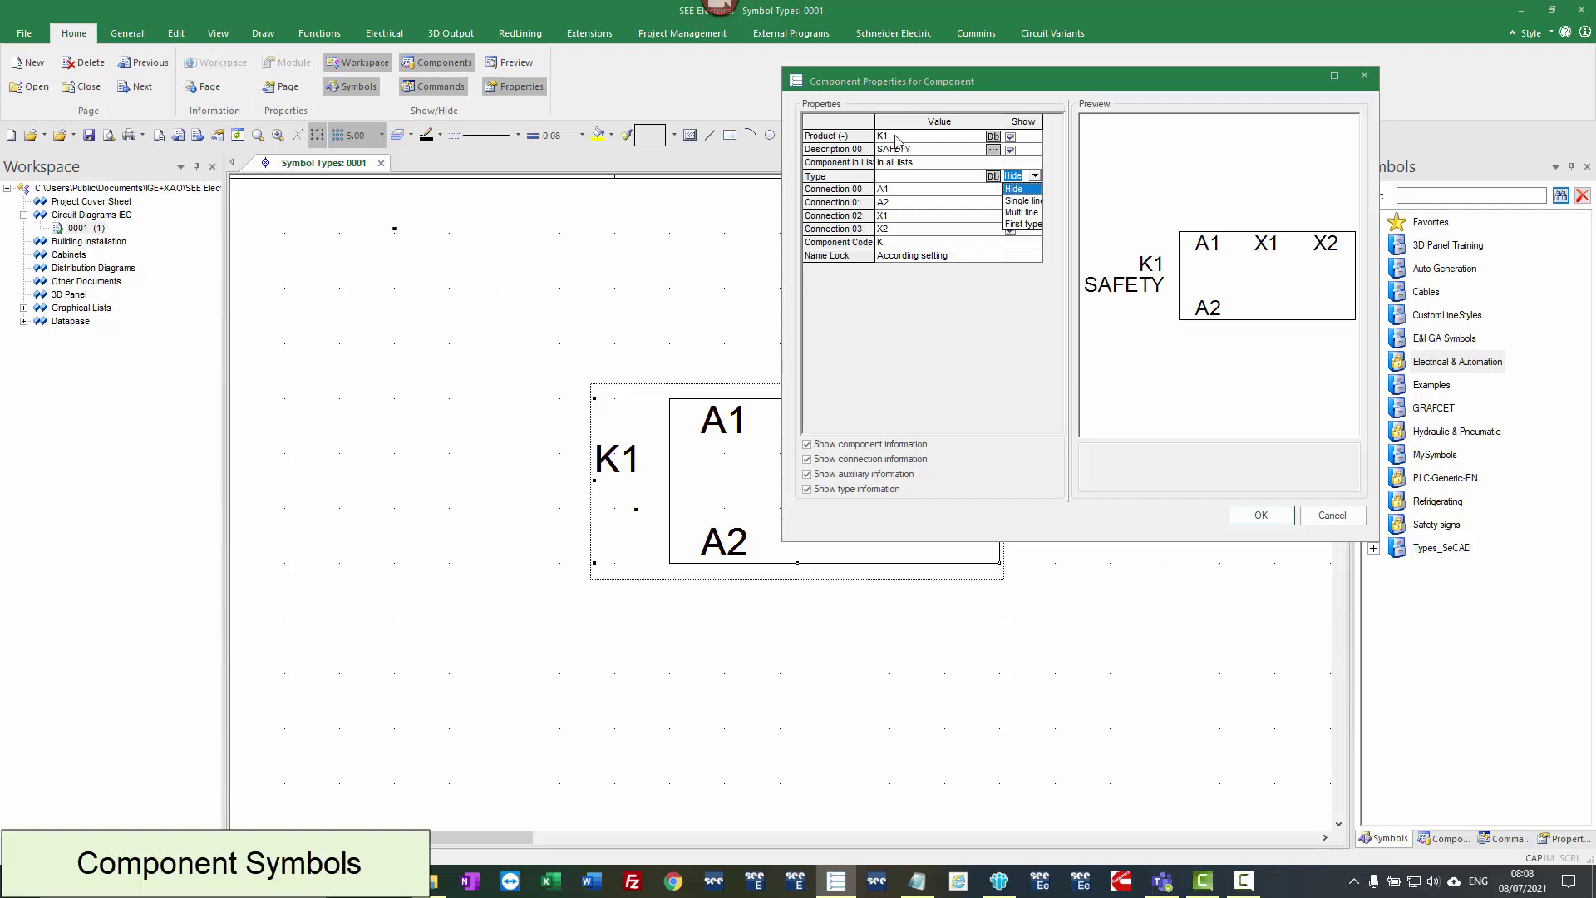
{"action": "left_click", "coordinate": [908, 202]}
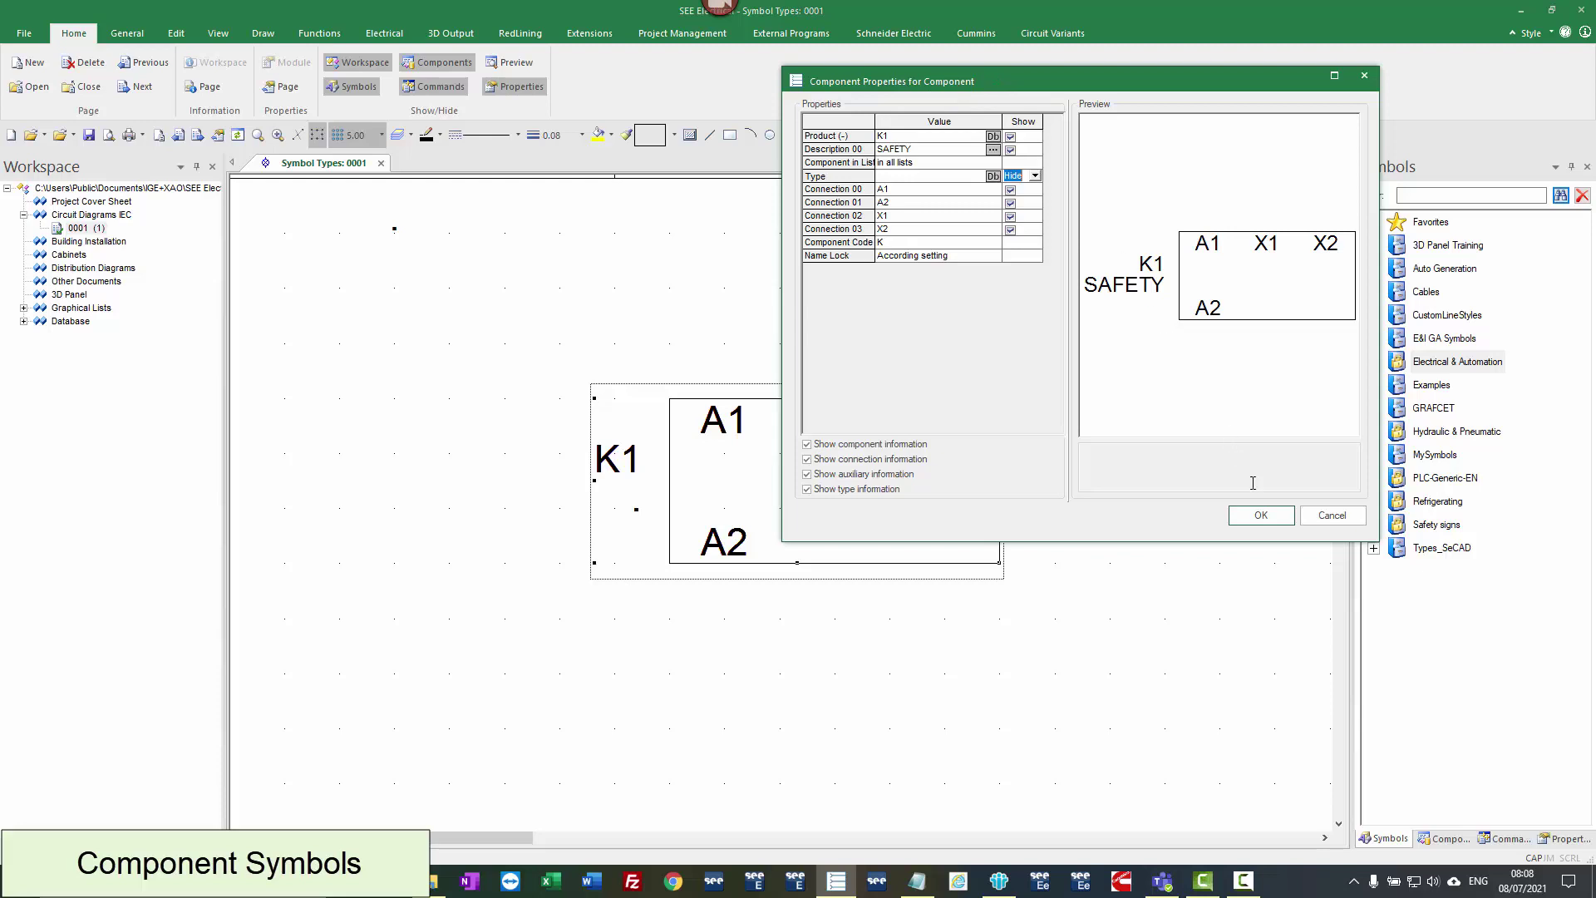
{"action": "left_click", "coordinate": [1260, 516]}
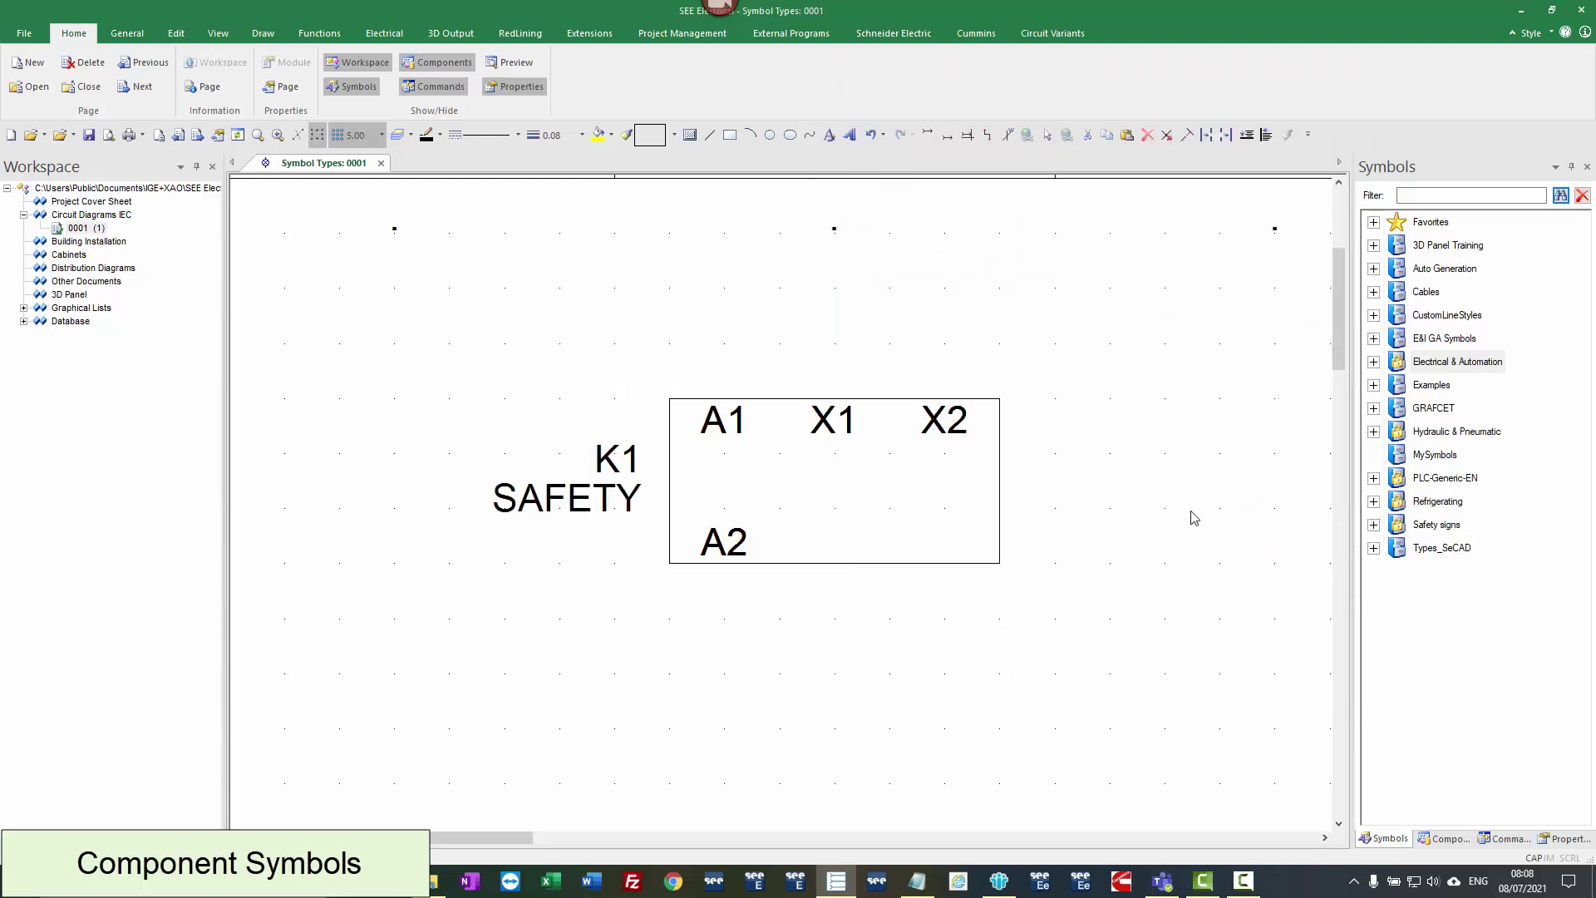
- Create a symbol database named Custom and add a folder named Symbols to it
{"action": "right_click", "coordinate": [1533, 230]}
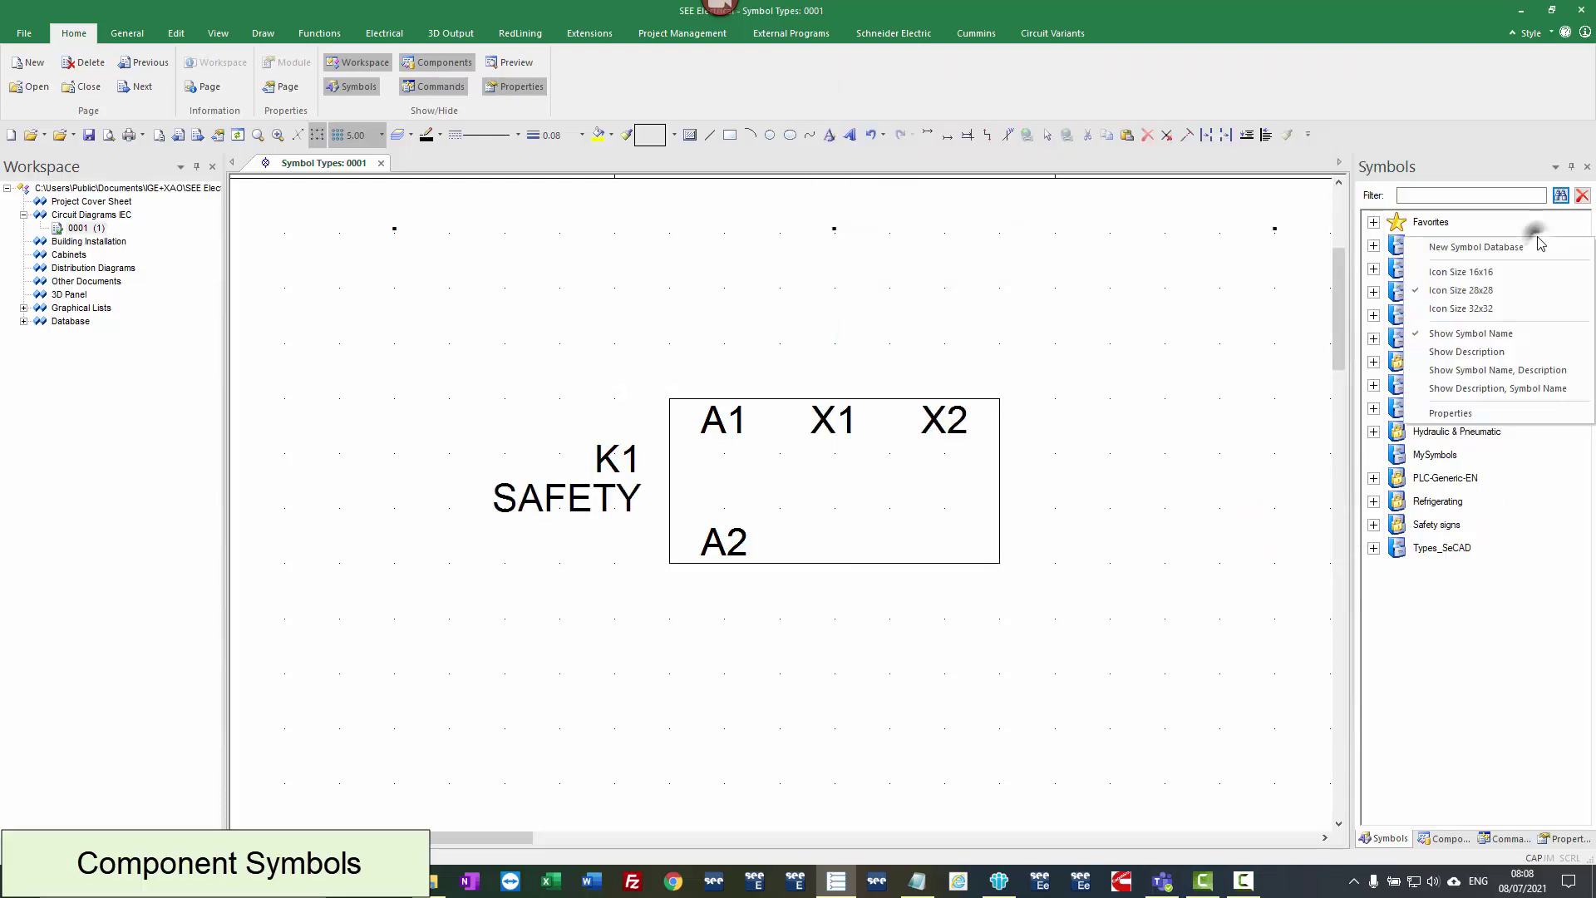
{"action": "left_click", "coordinate": [1506, 248]}
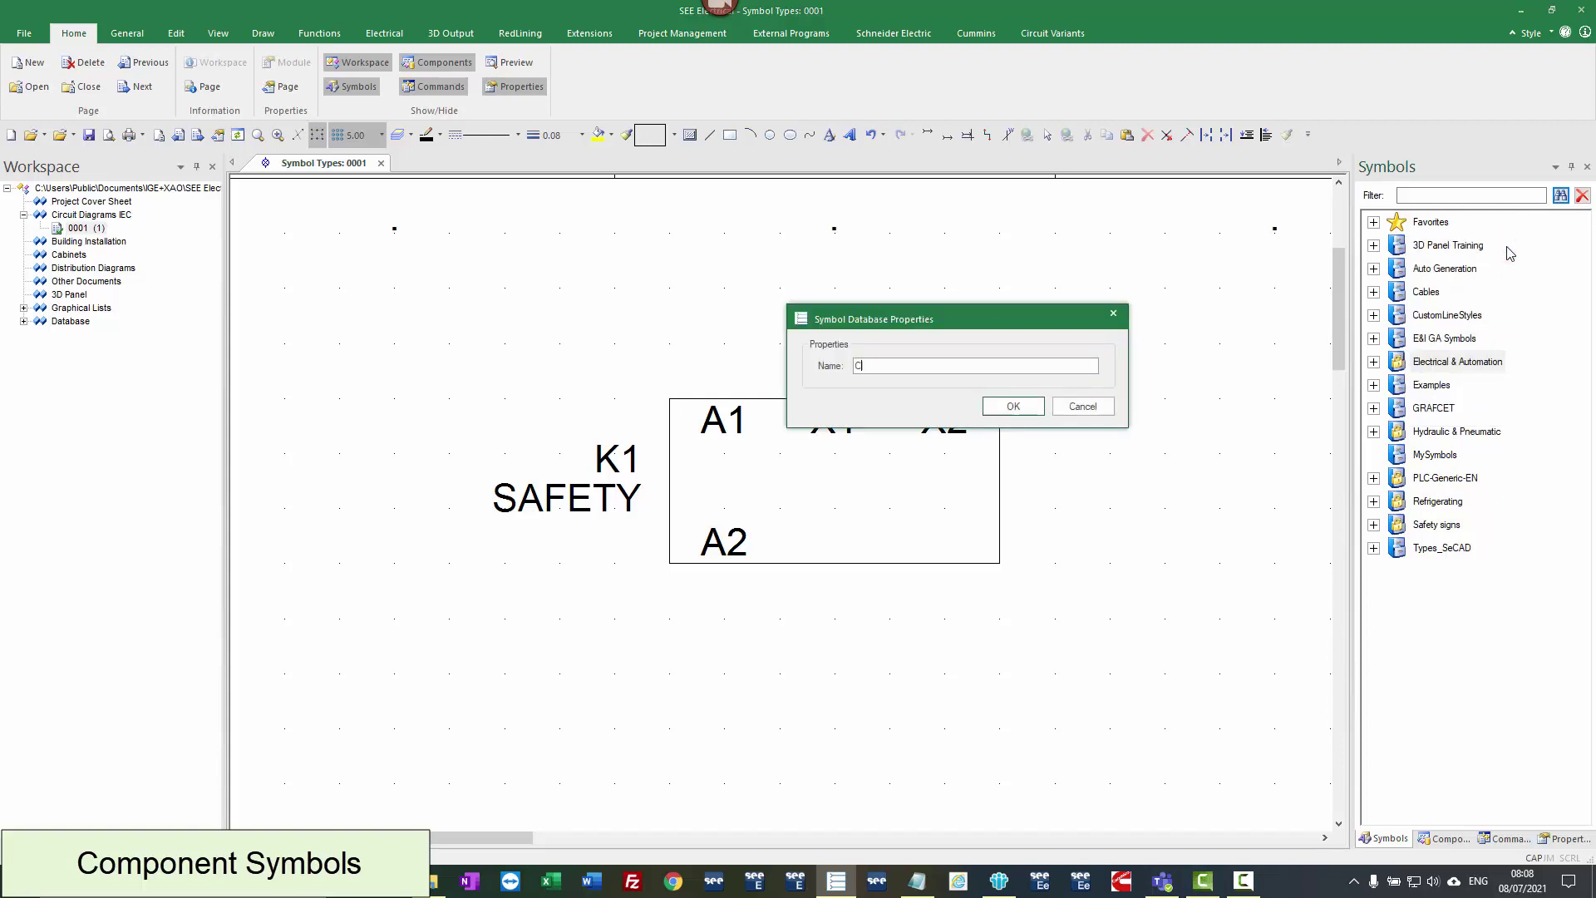
{"action": "key", "text": "Return"}
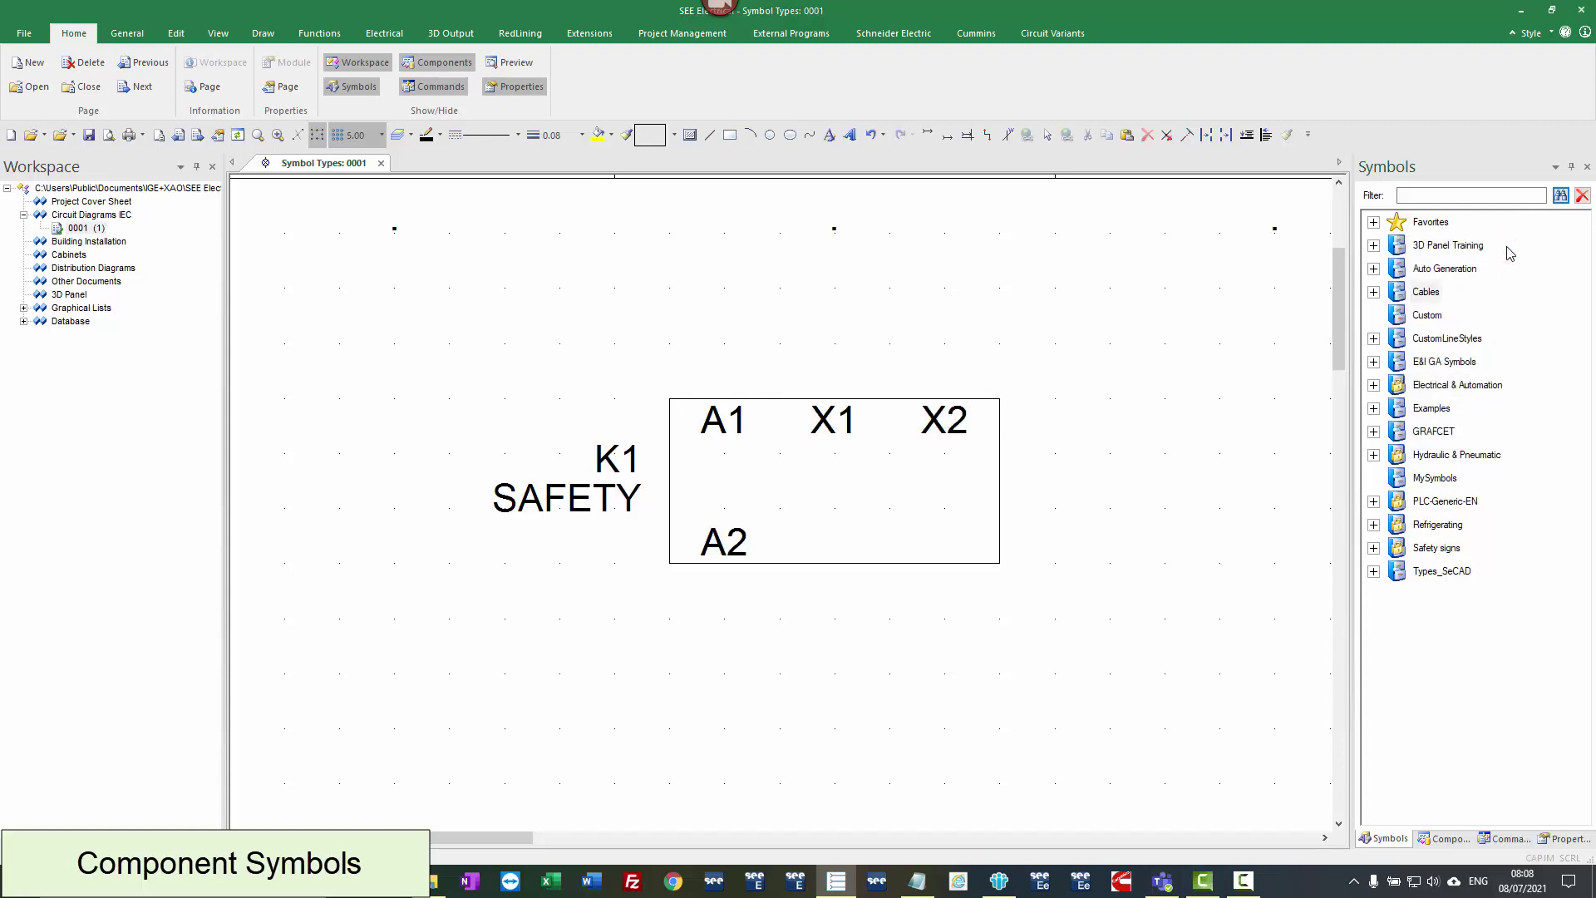
{"action": "right_click", "coordinate": [1427, 320]}
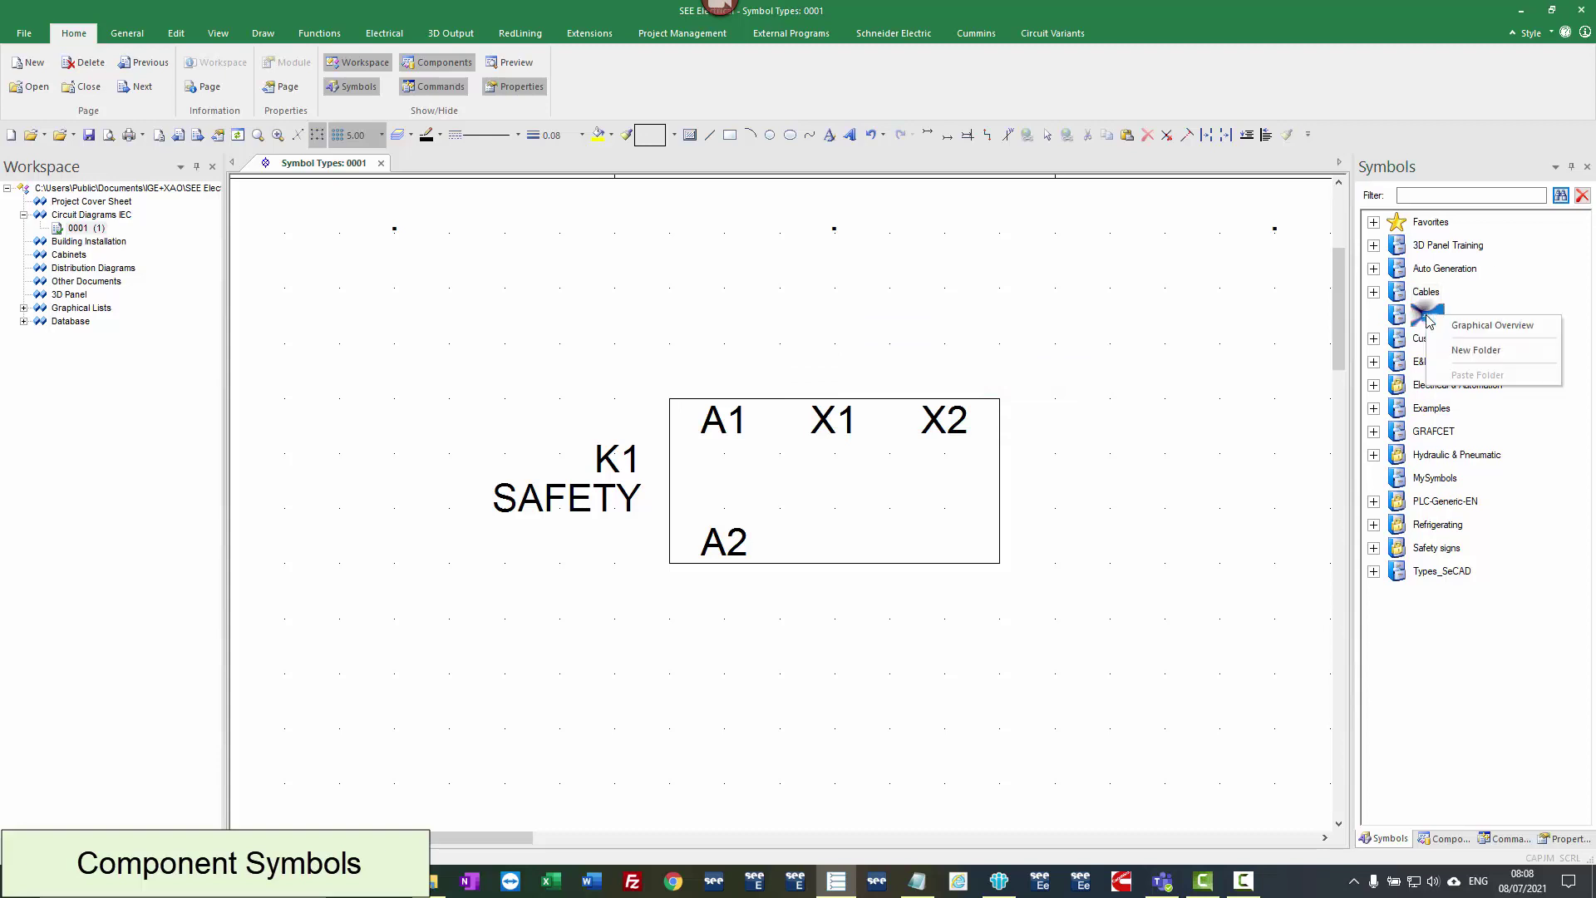
{"action": "left_click", "coordinate": [1483, 351]}
{"action": "type", "text": "Symbols"}
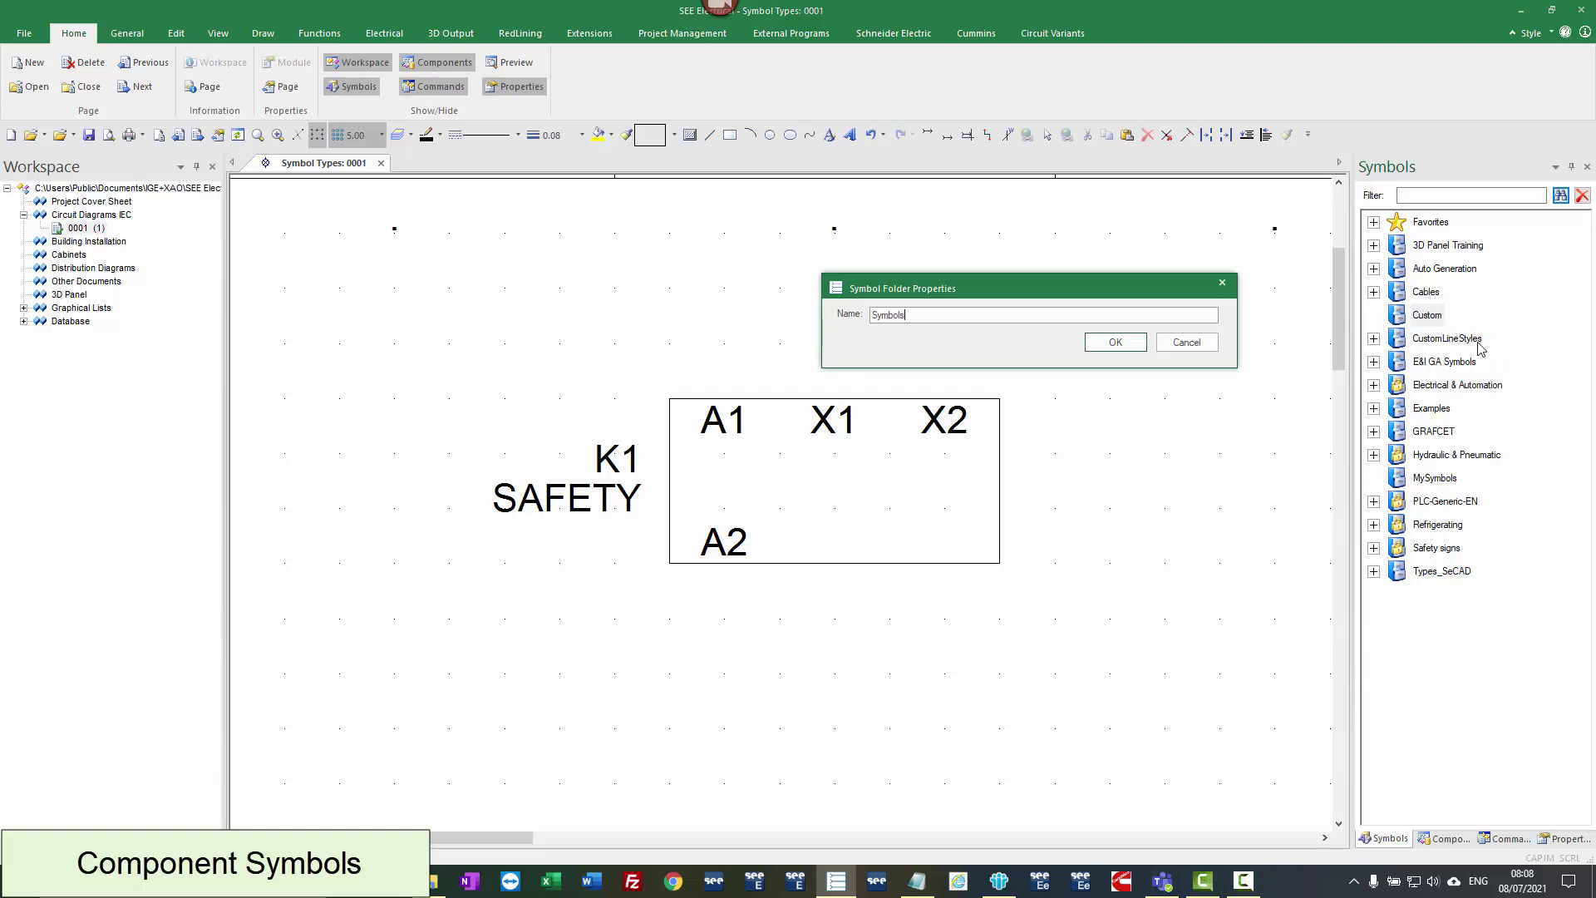
{"action": "key", "text": "Return"}
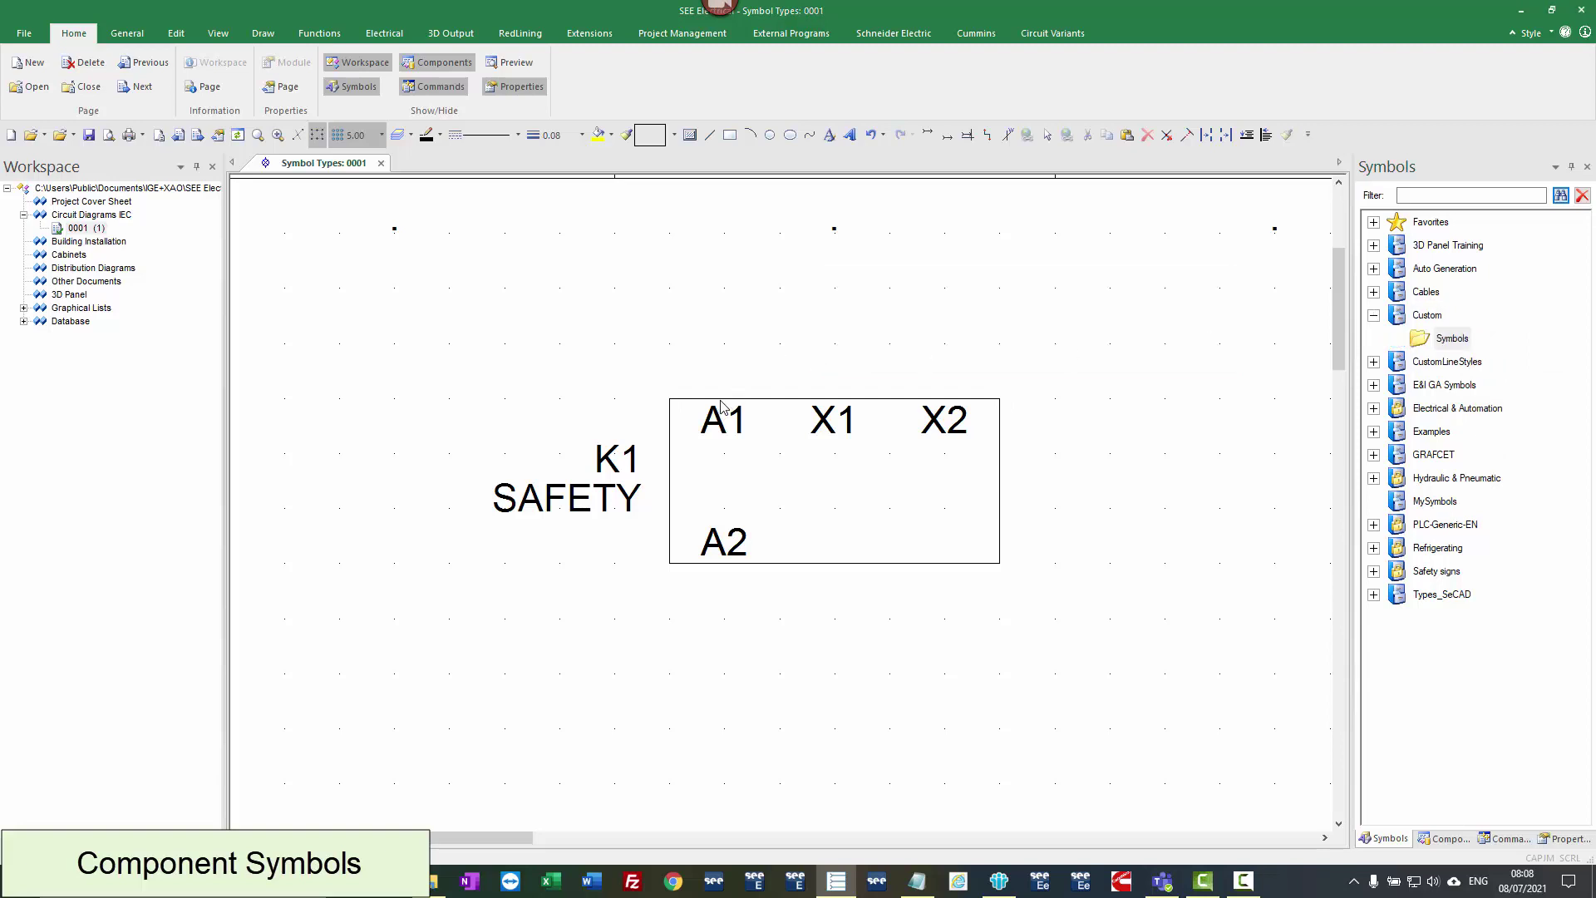
- Store the SAFETY component in the Custom database's Symbols folder under the name component1
{"action": "left_click_drag", "start_coordinate": [721, 407], "coordinate": [1450, 345]}
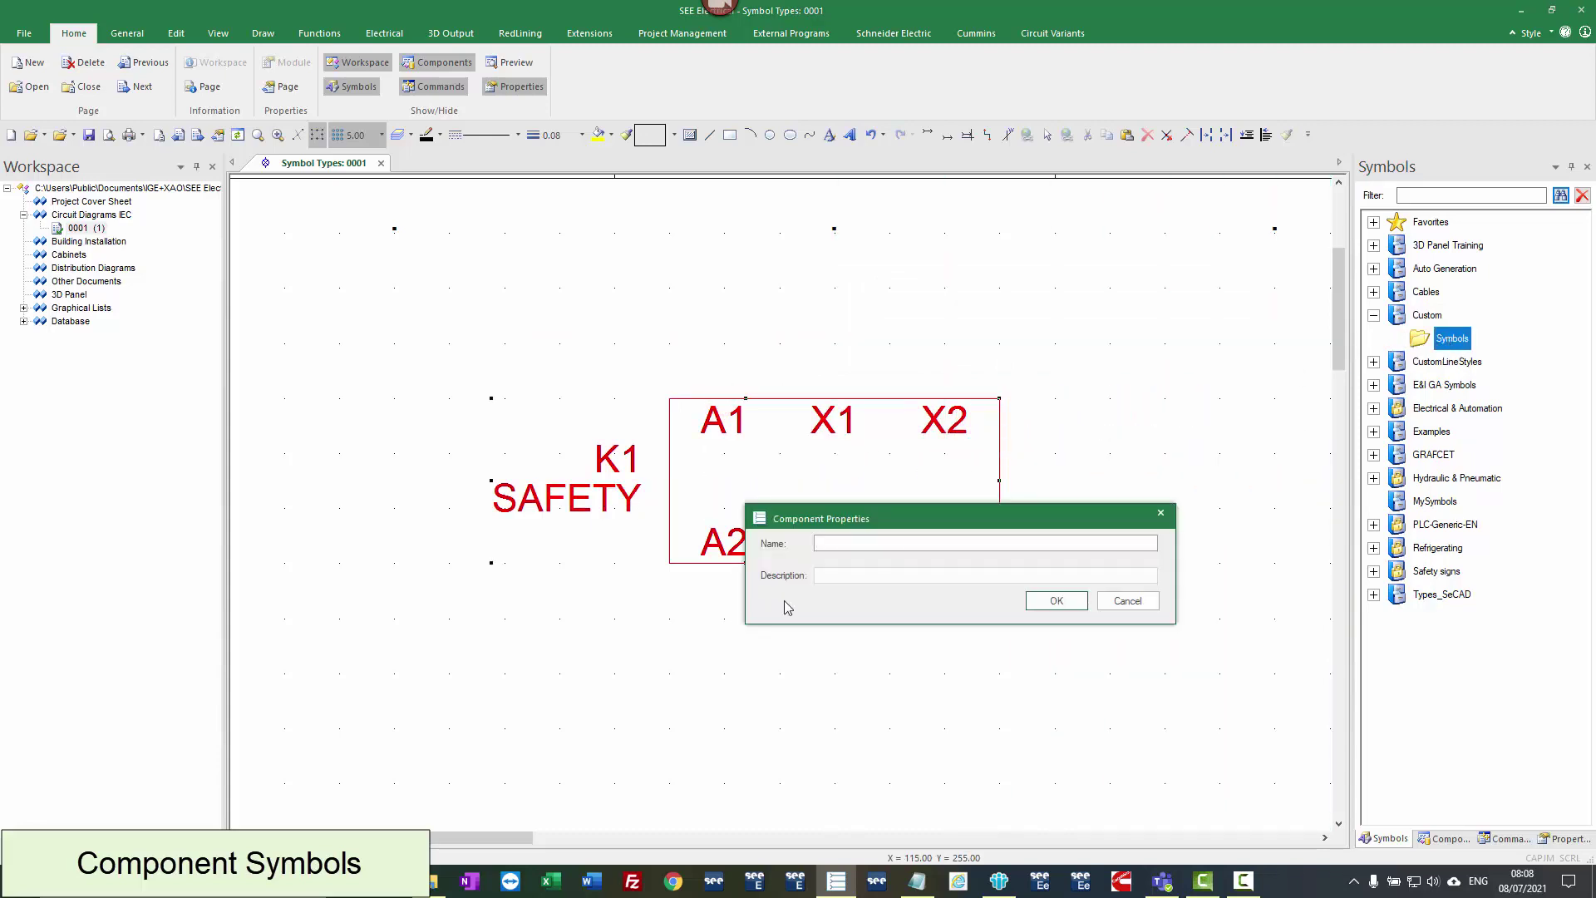
{"action": "type", "text": "component1"}
{"action": "key", "text": "Return"}
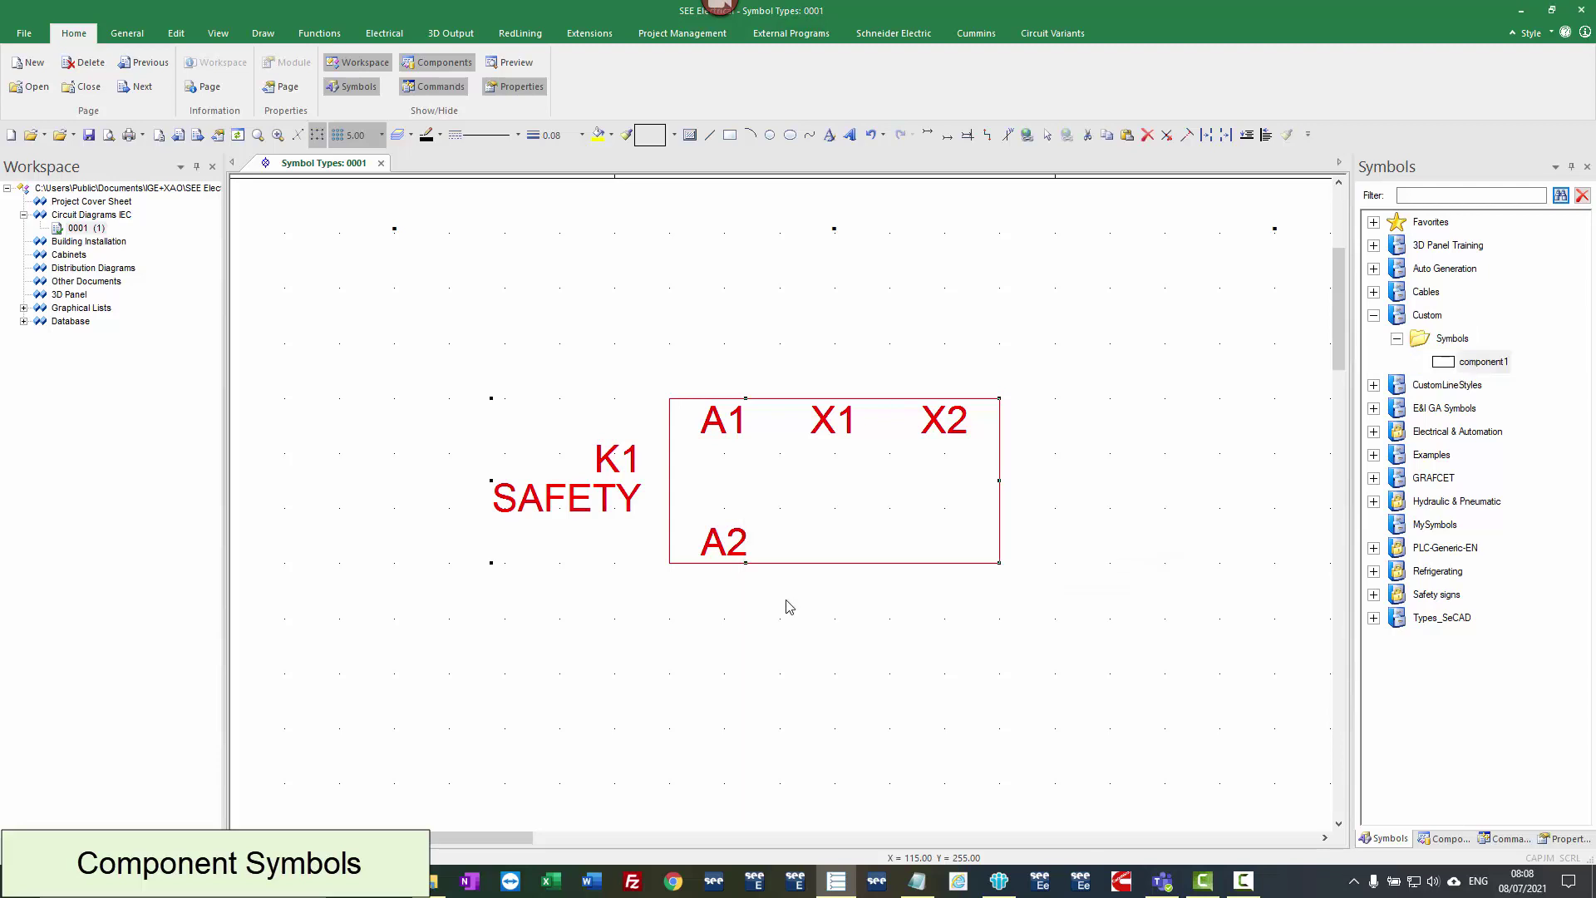
{"action": "left_click", "coordinate": [802, 368]}
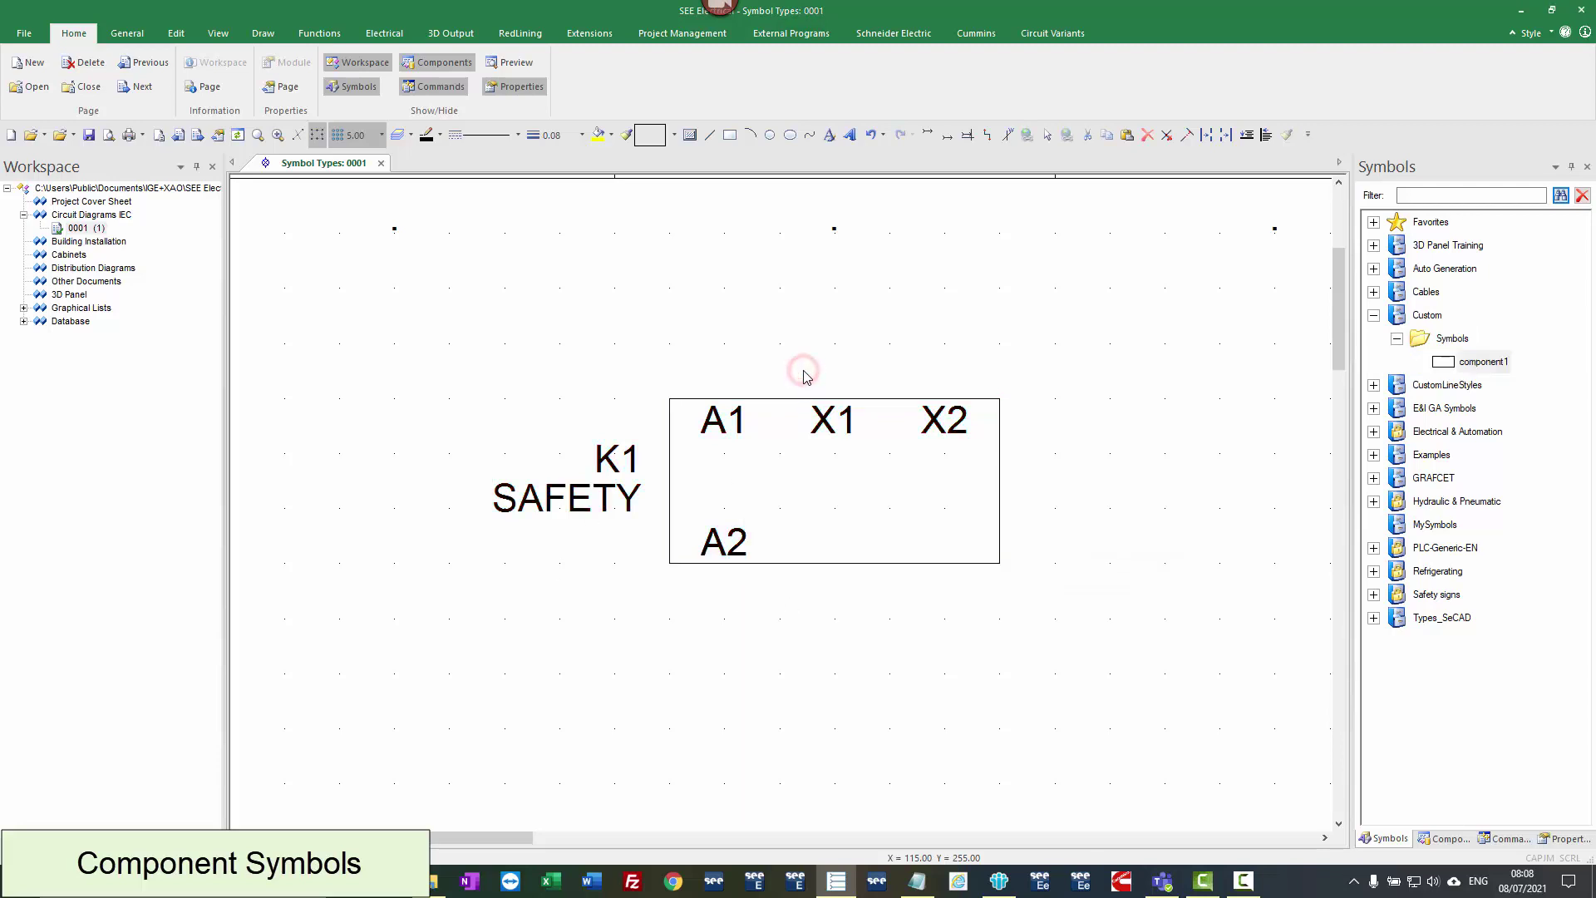
- Show the connection points, examine the connection entries in the SAFETY component's properties, and hide the points again
{"action": "left_click", "coordinate": [390, 37]}
{"action": "left_click", "coordinate": [1002, 62]}
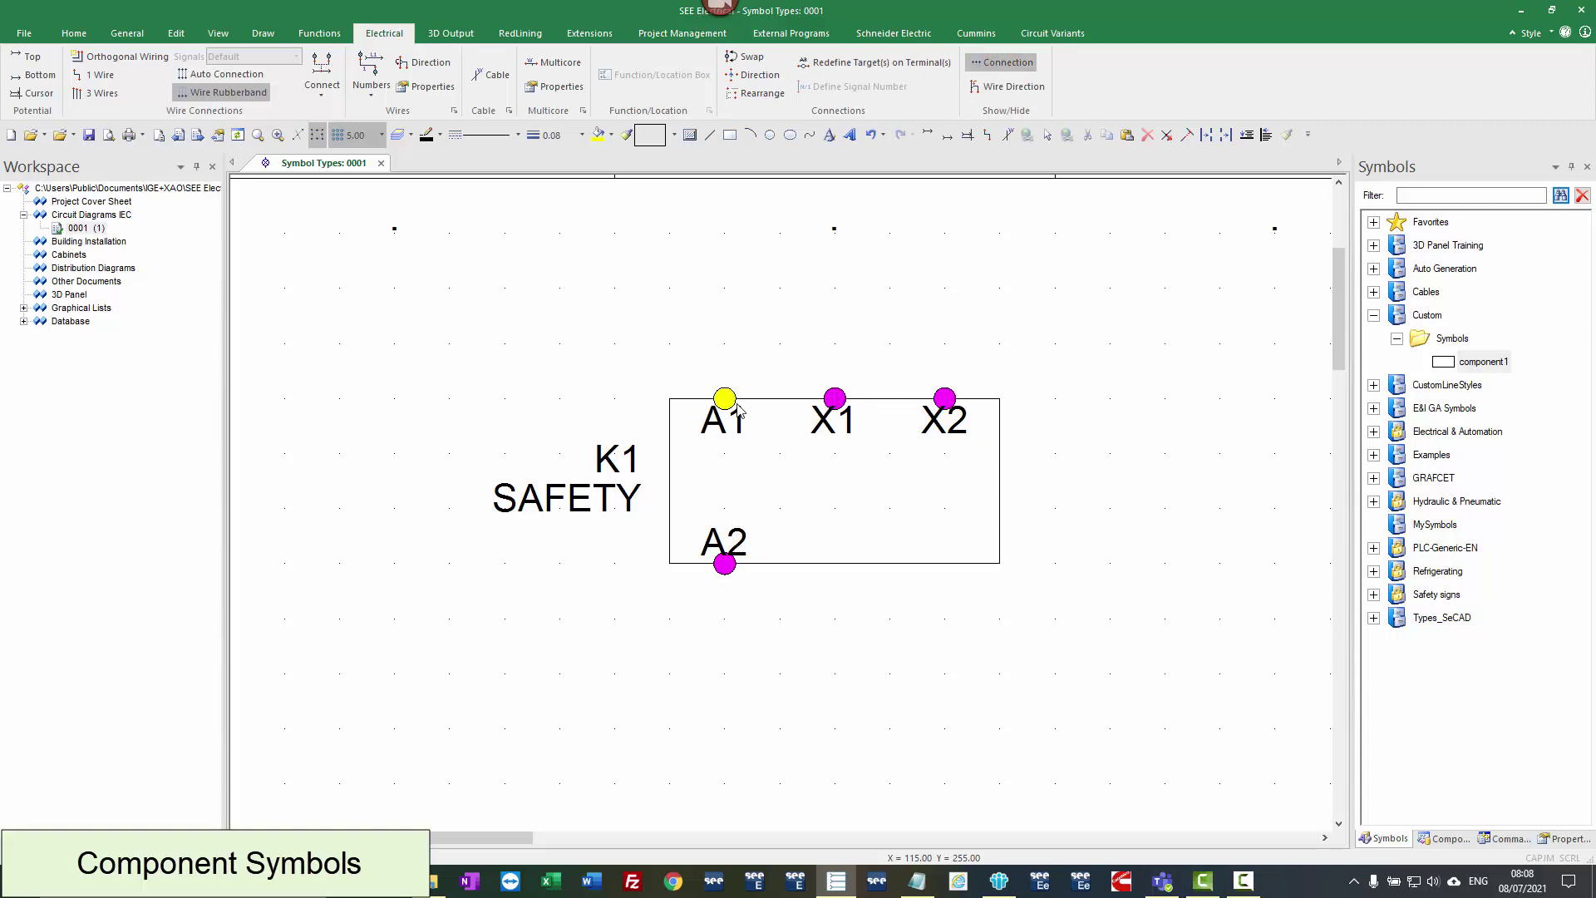
{"action": "double_click", "coordinate": [722, 432]}
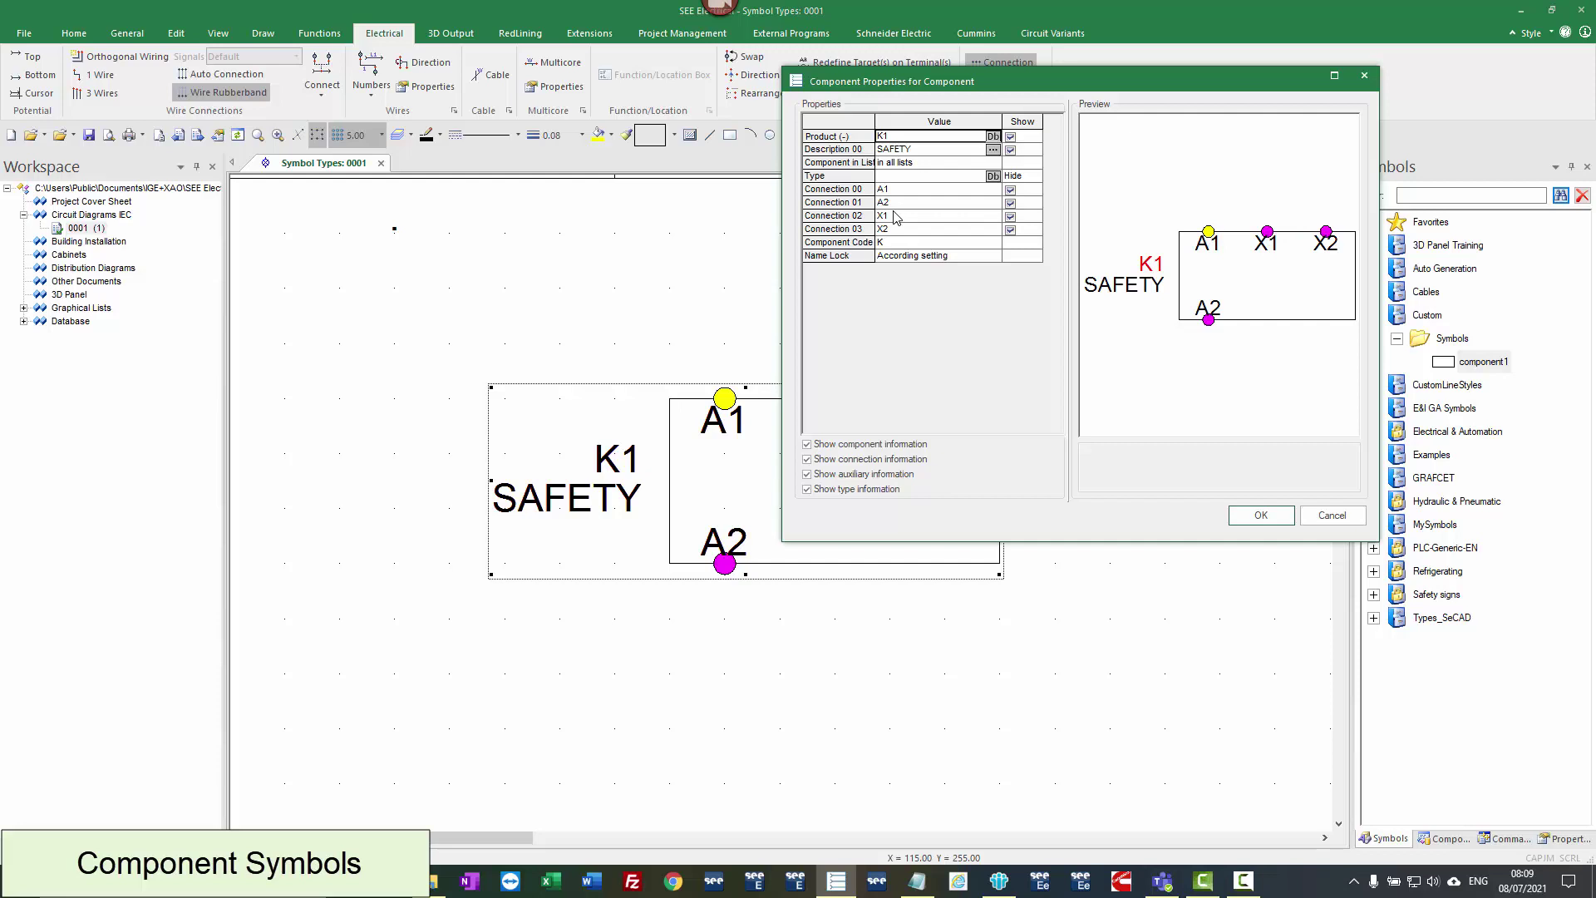
{"action": "left_click", "coordinate": [1330, 515]}
{"action": "left_click", "coordinate": [966, 305]}
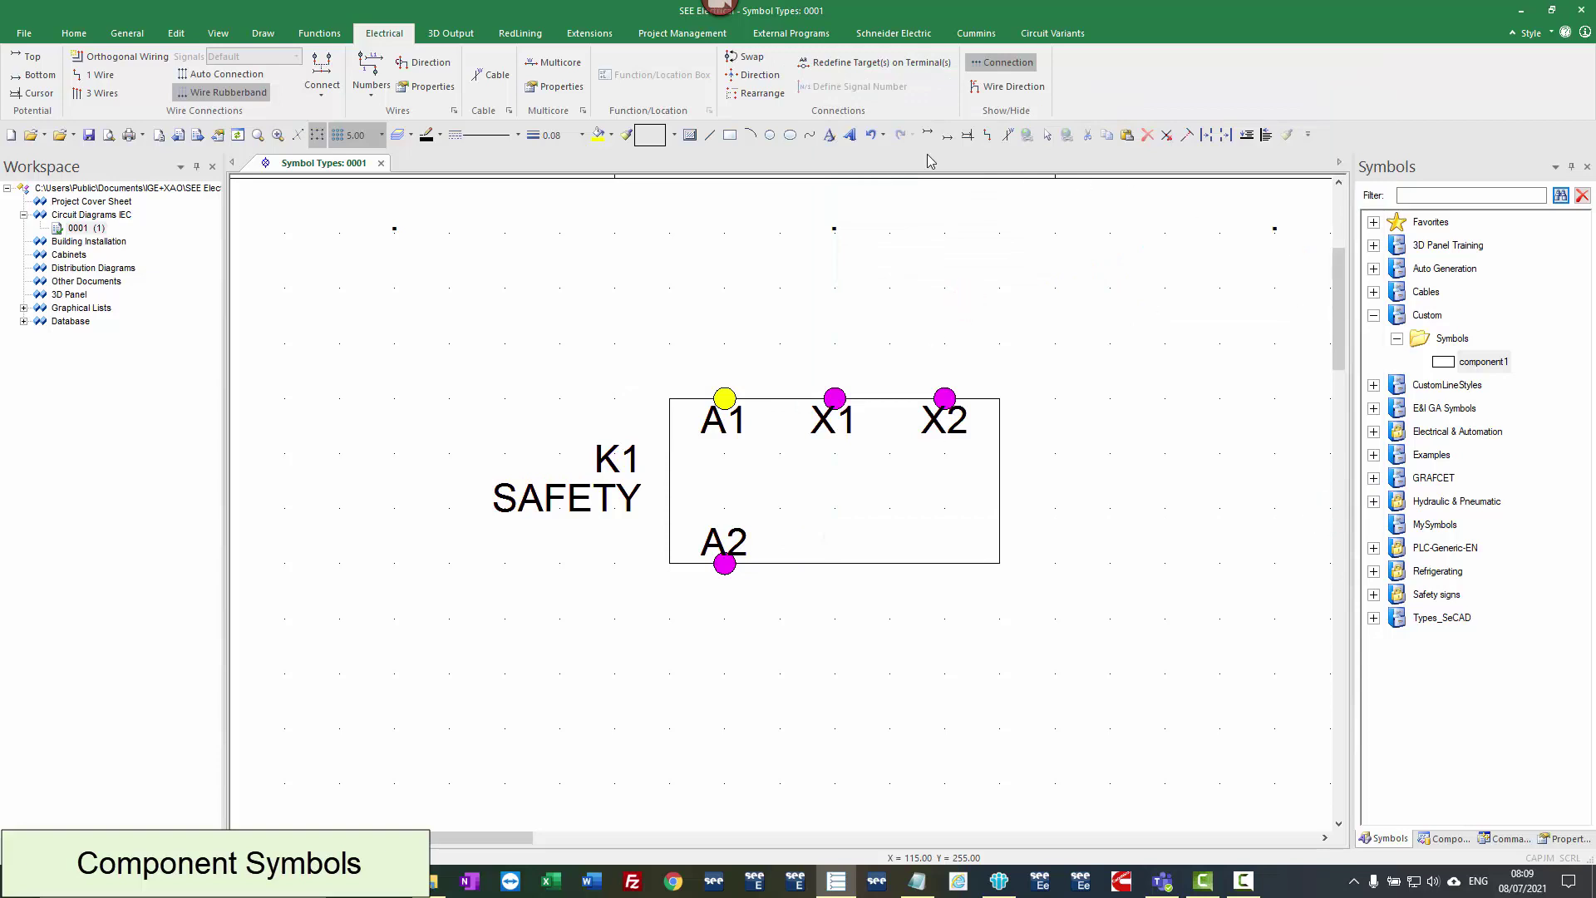
{"action": "left_click", "coordinate": [999, 65]}
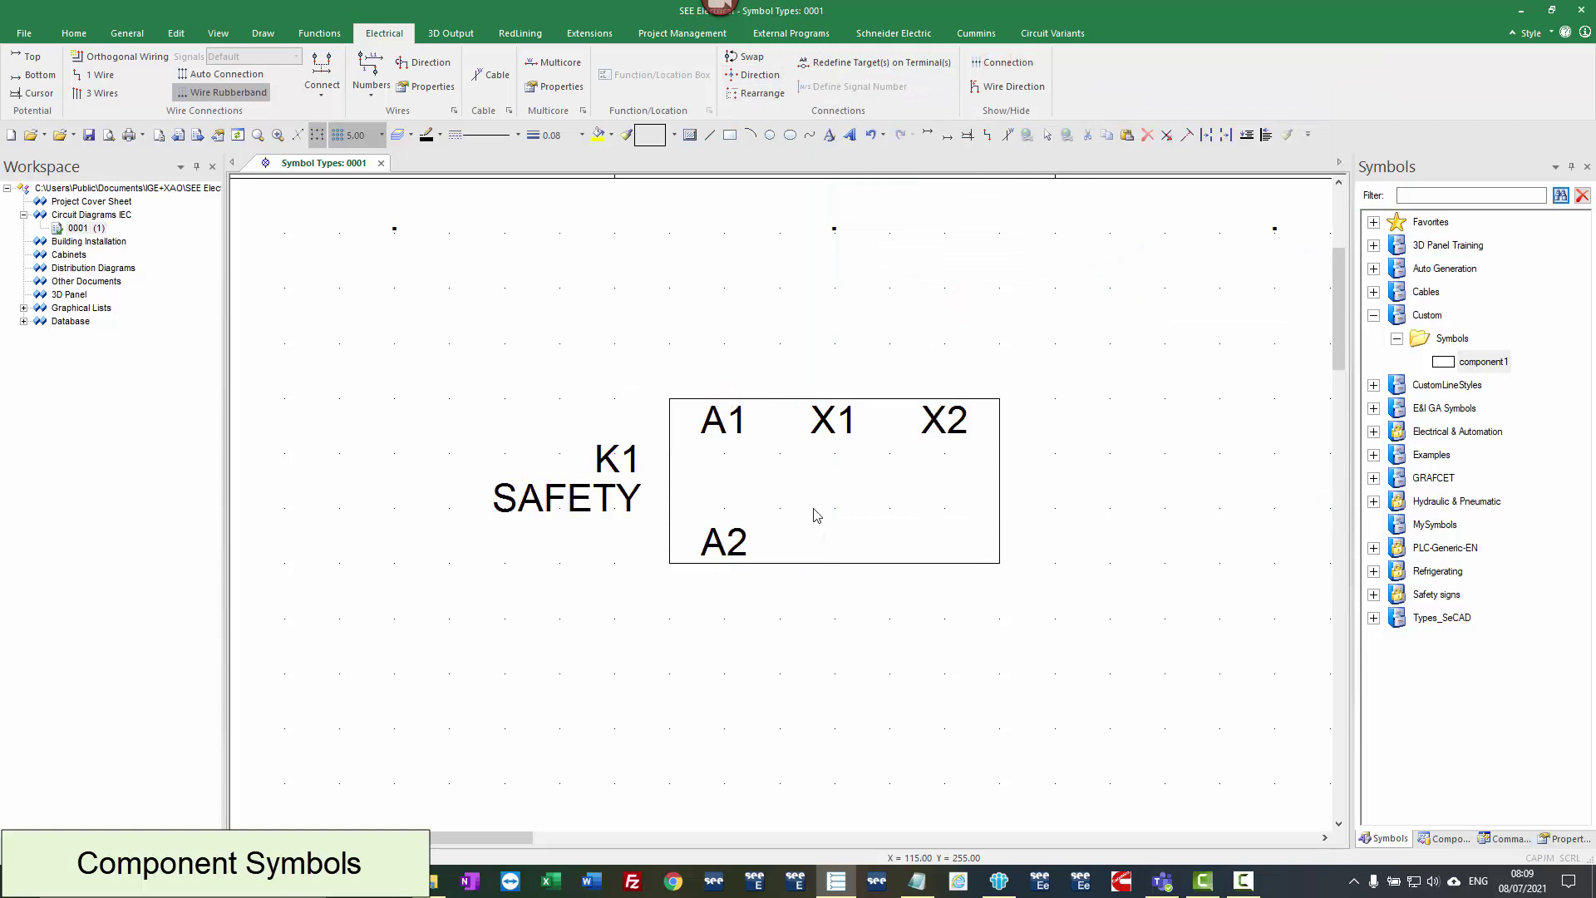
- Insert a favorite 1-pole NO contact in row A, column 3, and check the existing product names available for it
{"action": "scroll", "coordinate": [980, 512], "scroll_direction": "down", "scroll_amount": 2}
{"action": "middle_click_drag", "start_coordinate": [883, 534], "coordinate": [656, 407]}
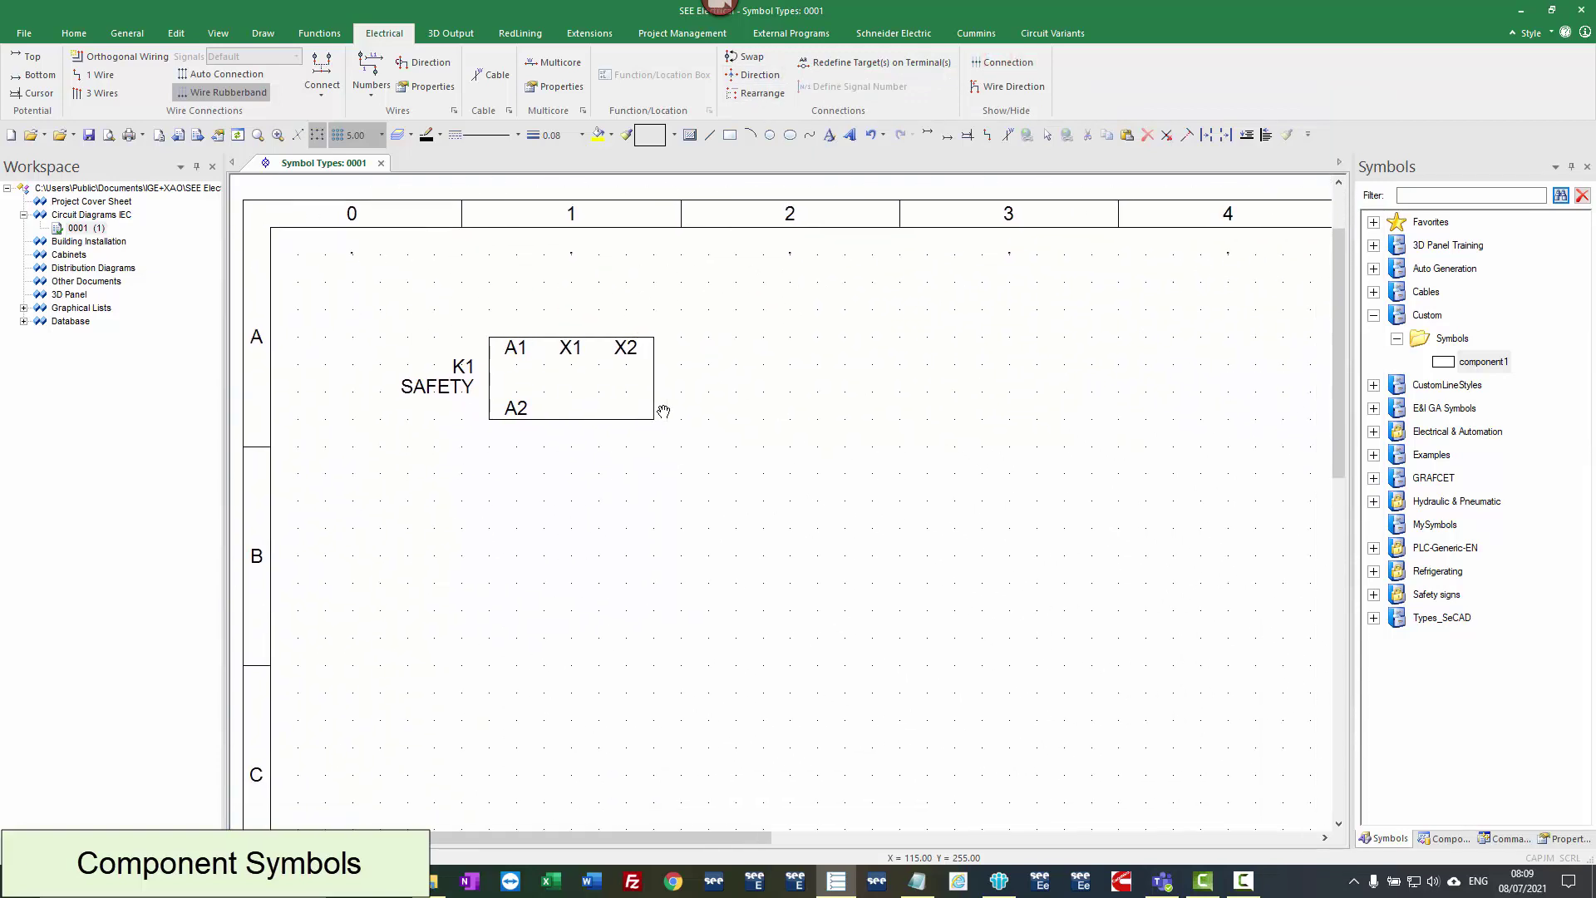
{"action": "left_click", "coordinate": [1373, 222]}
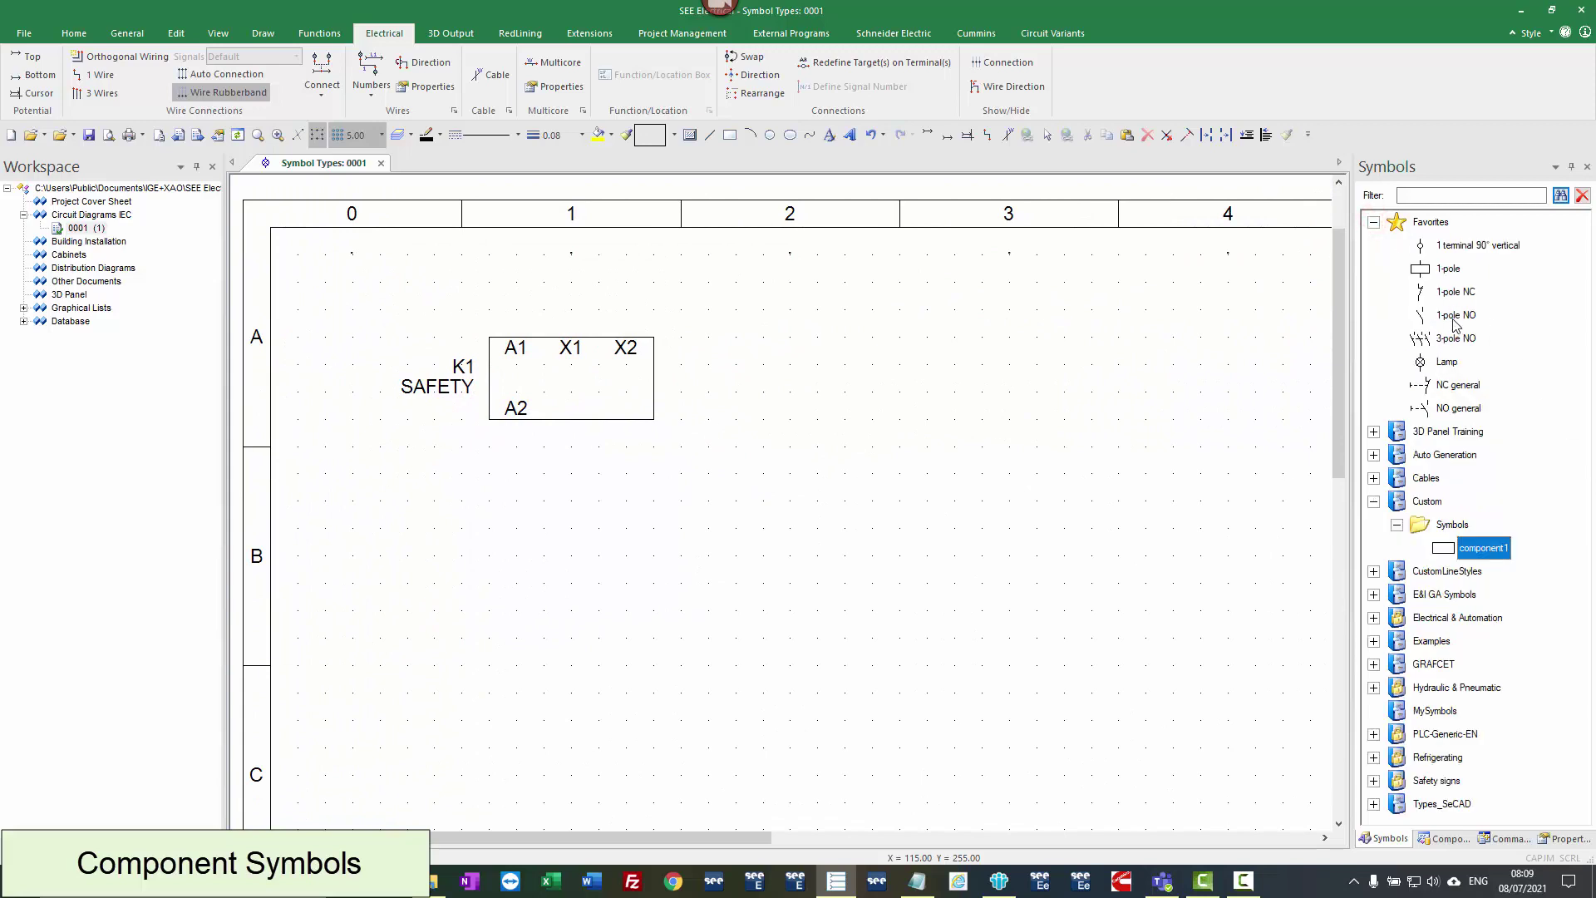
{"action": "left_click", "coordinate": [1454, 316]}
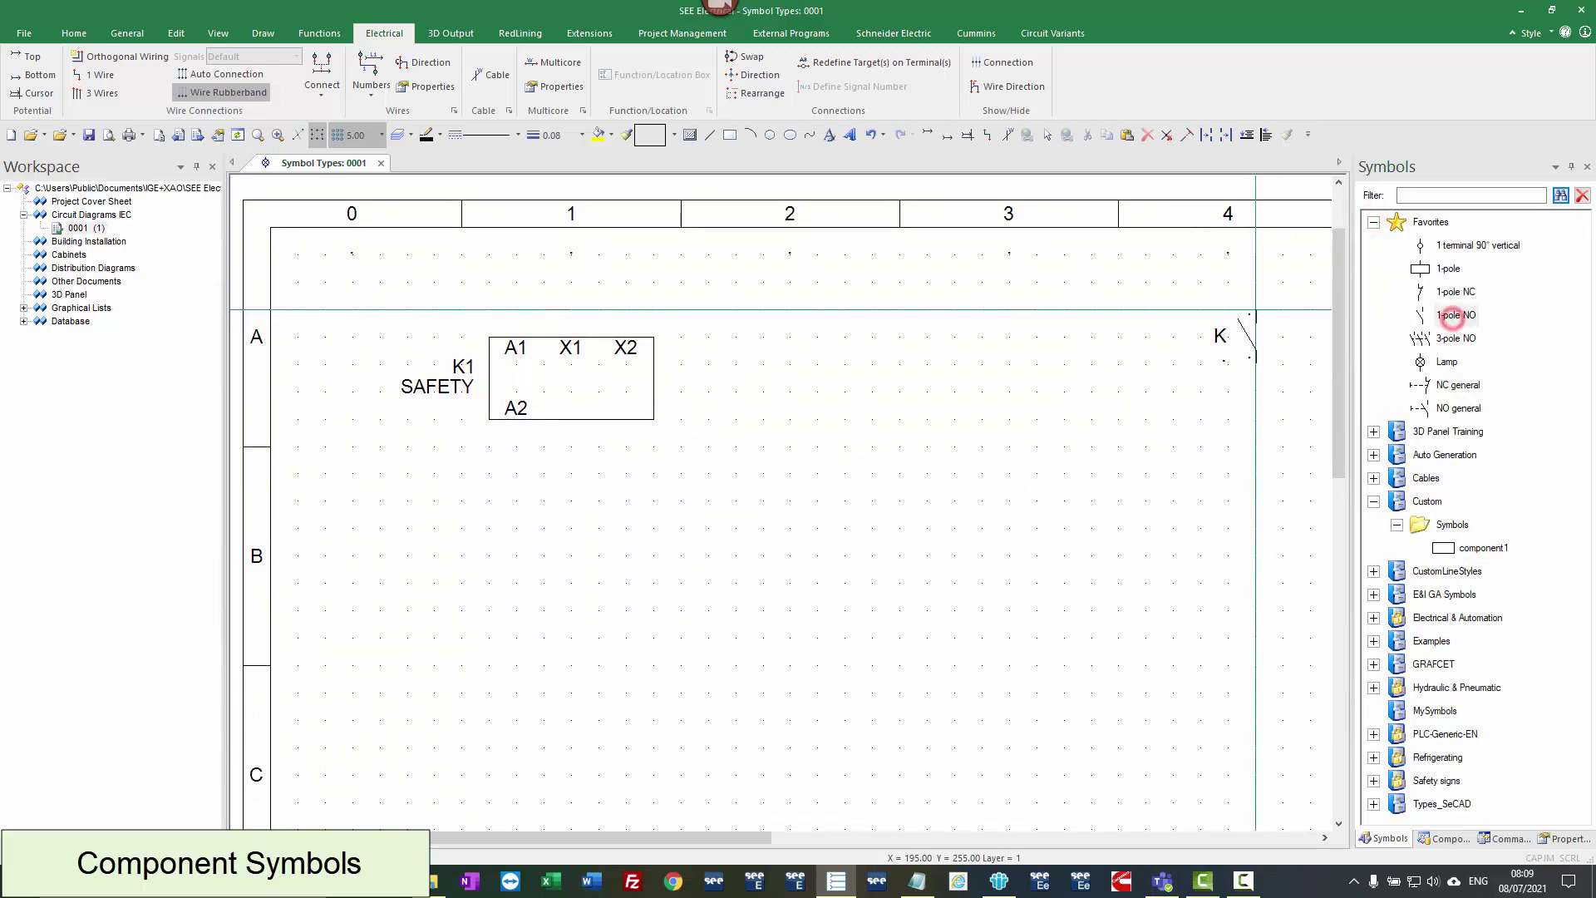
{"action": "left_click", "coordinate": [954, 310]}
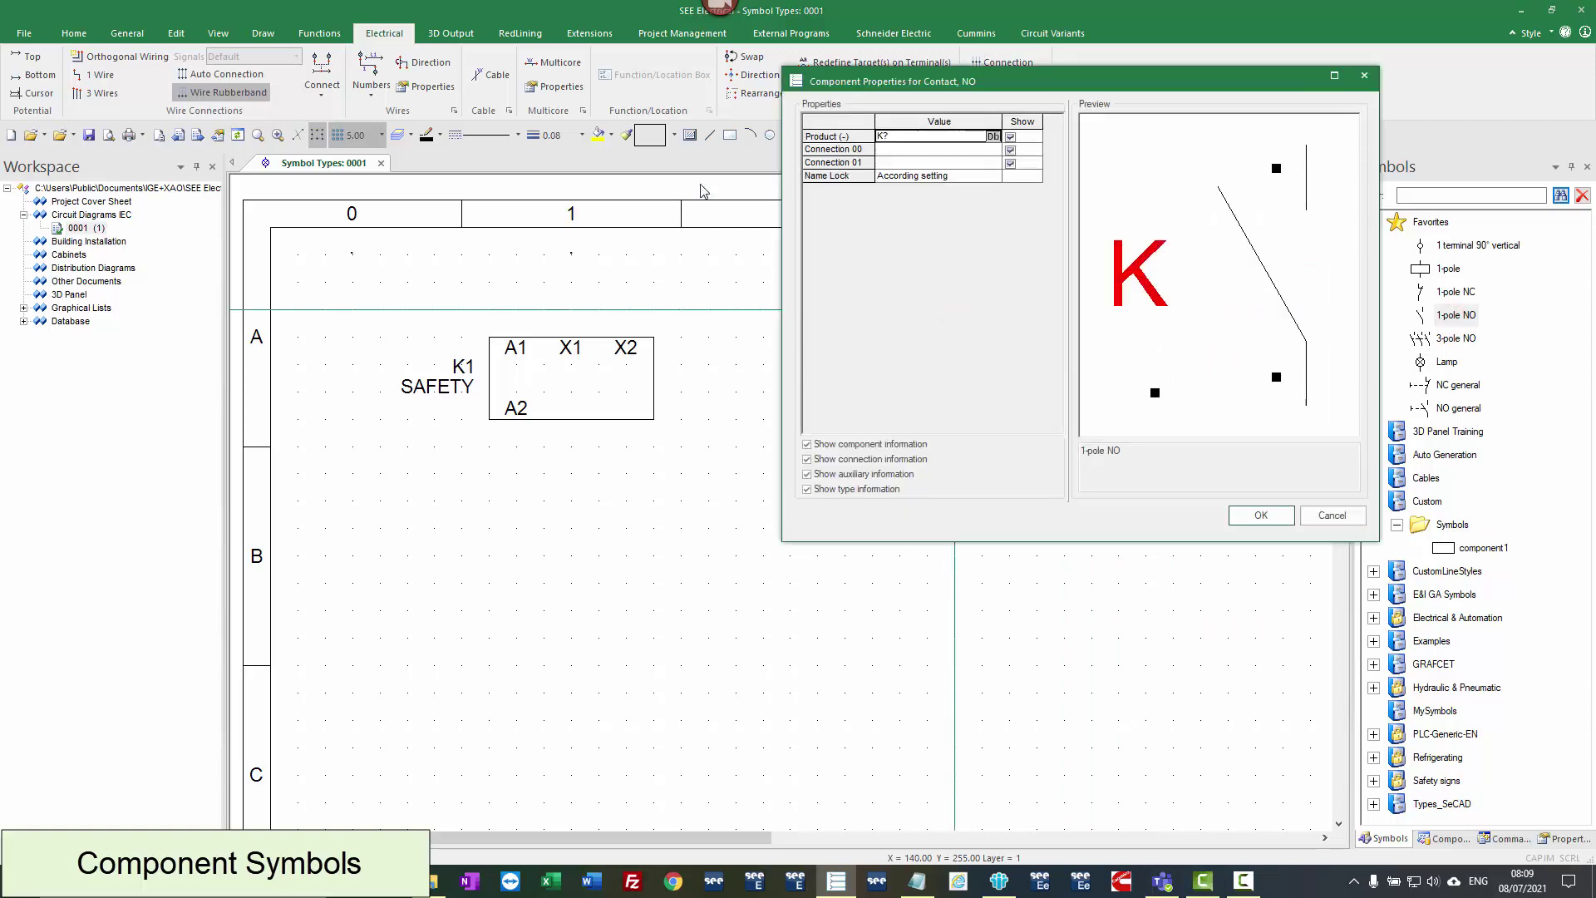
{"action": "left_click", "coordinate": [886, 136]}
{"action": "left_click", "coordinate": [992, 137]}
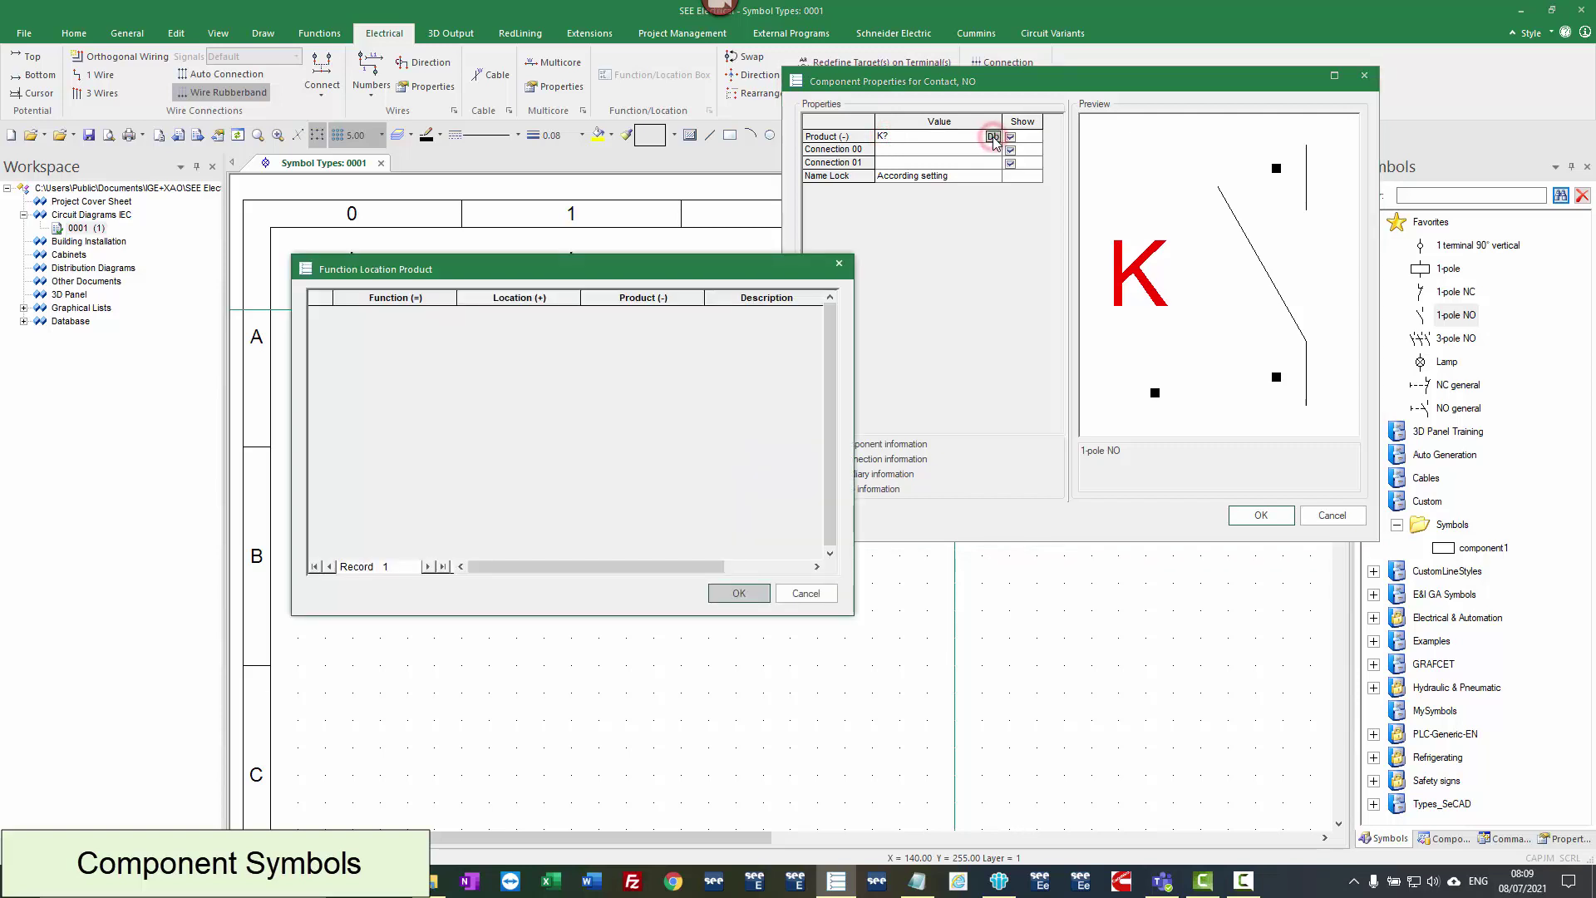
{"action": "left_click", "coordinate": [808, 592]}
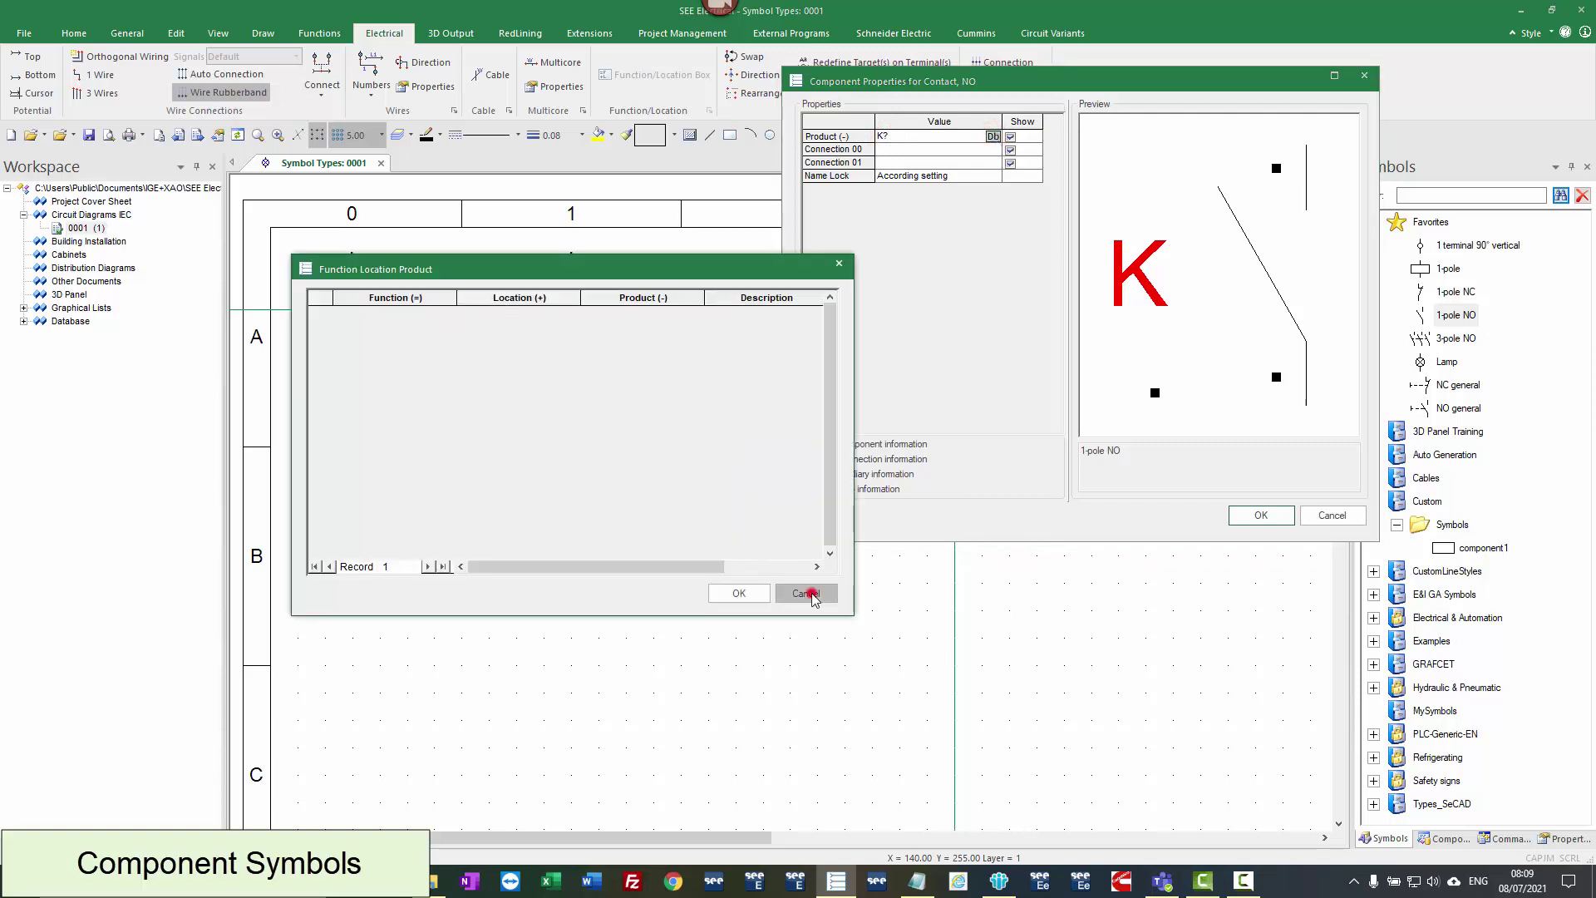
- Name the 1-pole NO contact K1 and delete the placed contact from the page
{"action": "left_click", "coordinate": [887, 137]}
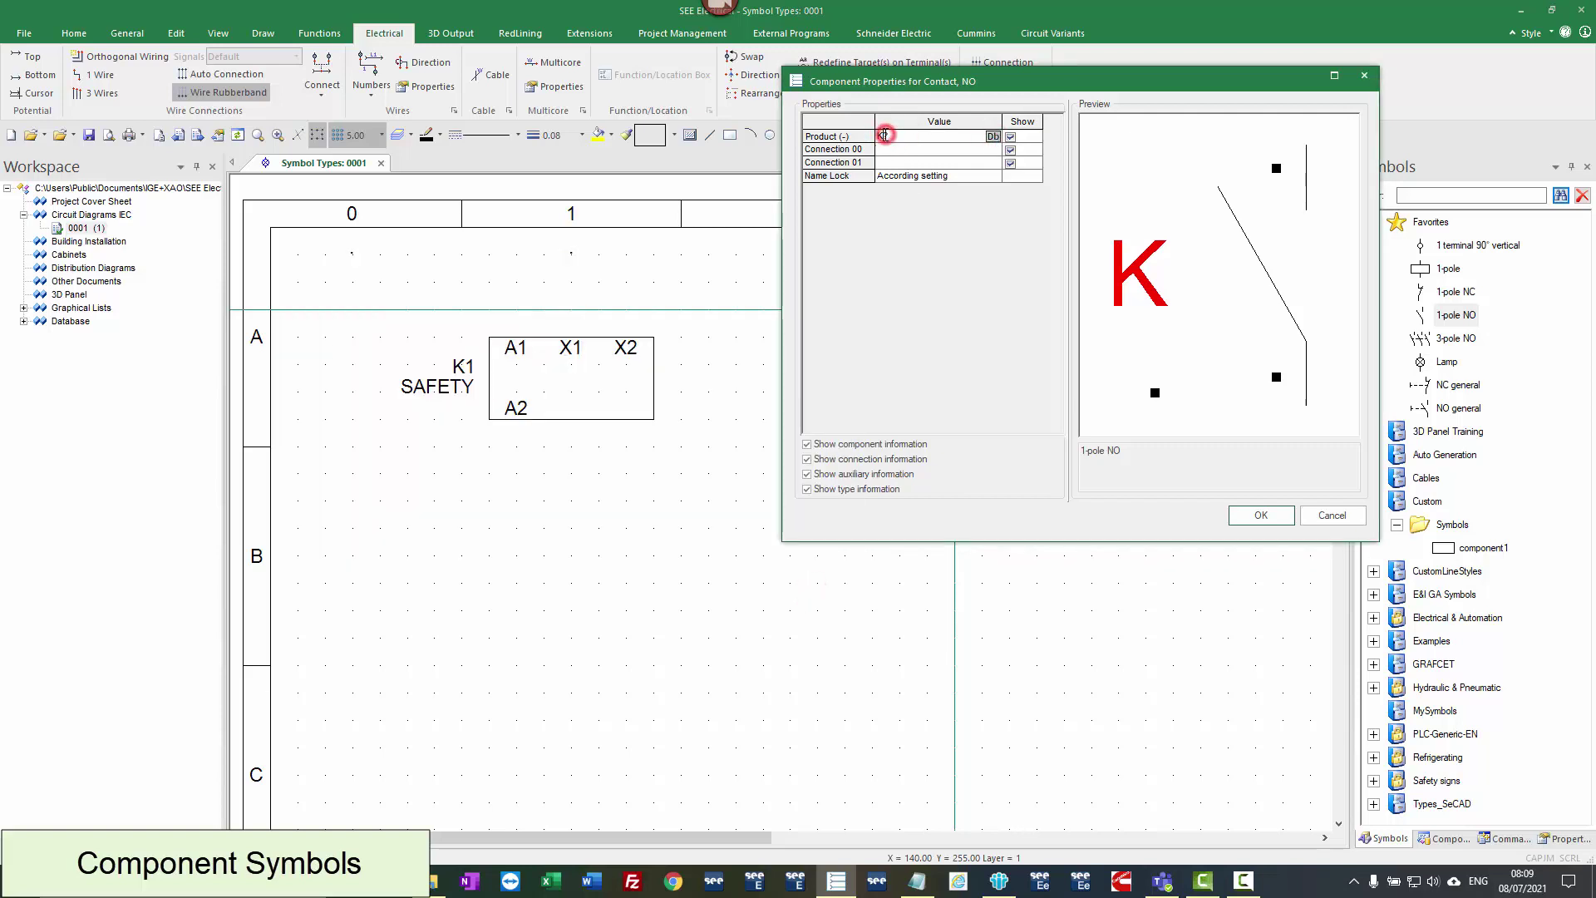
{"action": "left_click_drag", "start_coordinate": [883, 136], "coordinate": [901, 136]}
{"action": "type", "text": "1"}
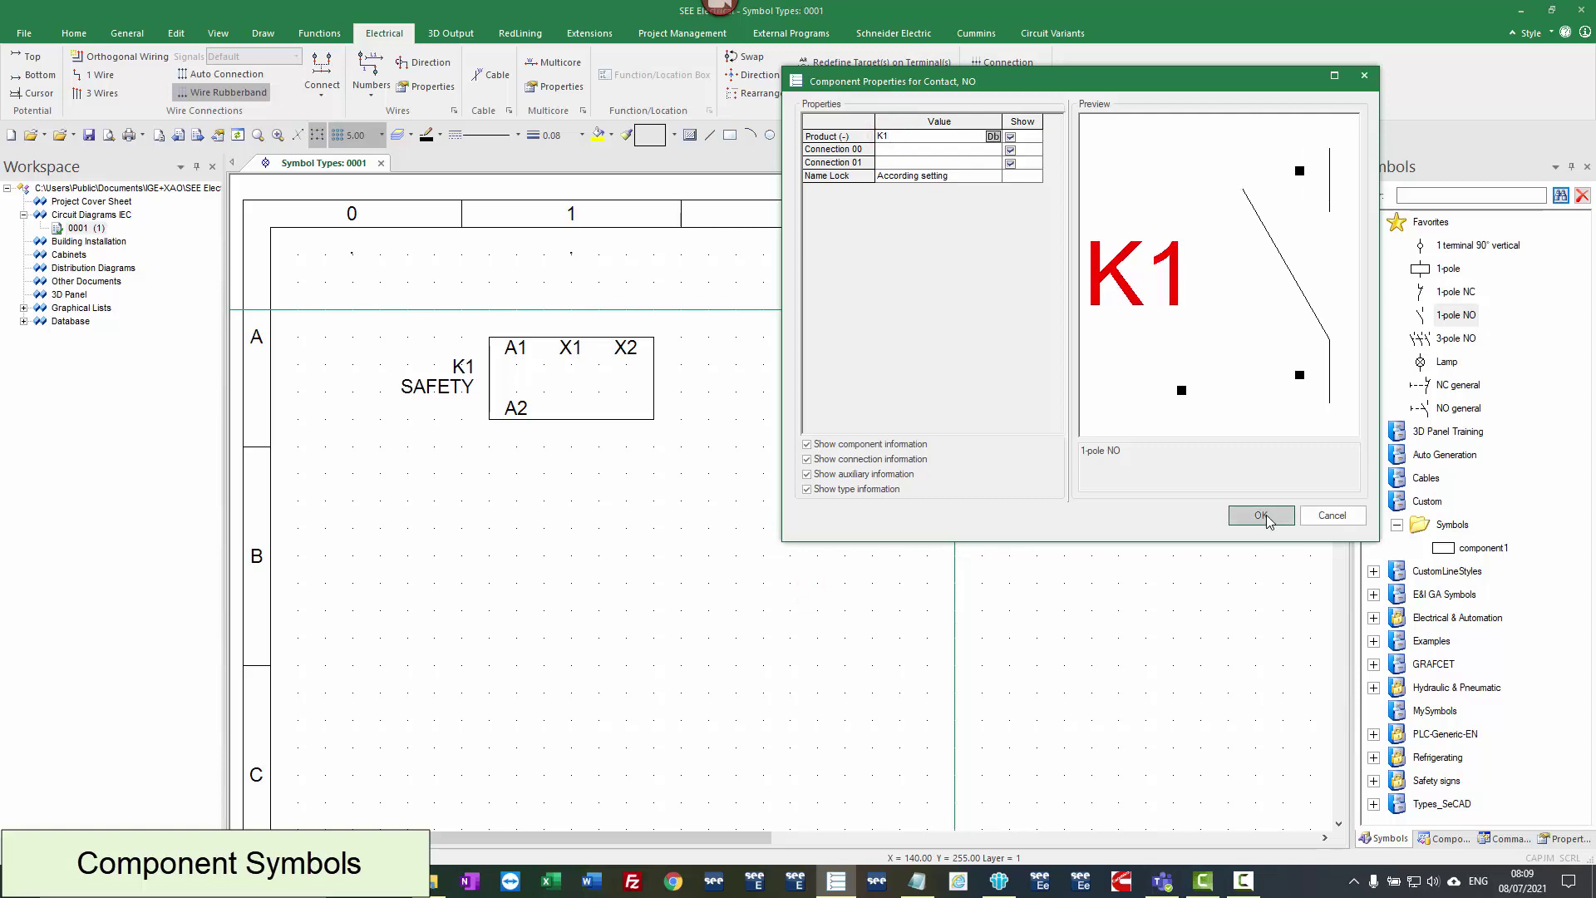
{"action": "left_click", "coordinate": [1260, 515]}
{"action": "key", "text": "Escape"}
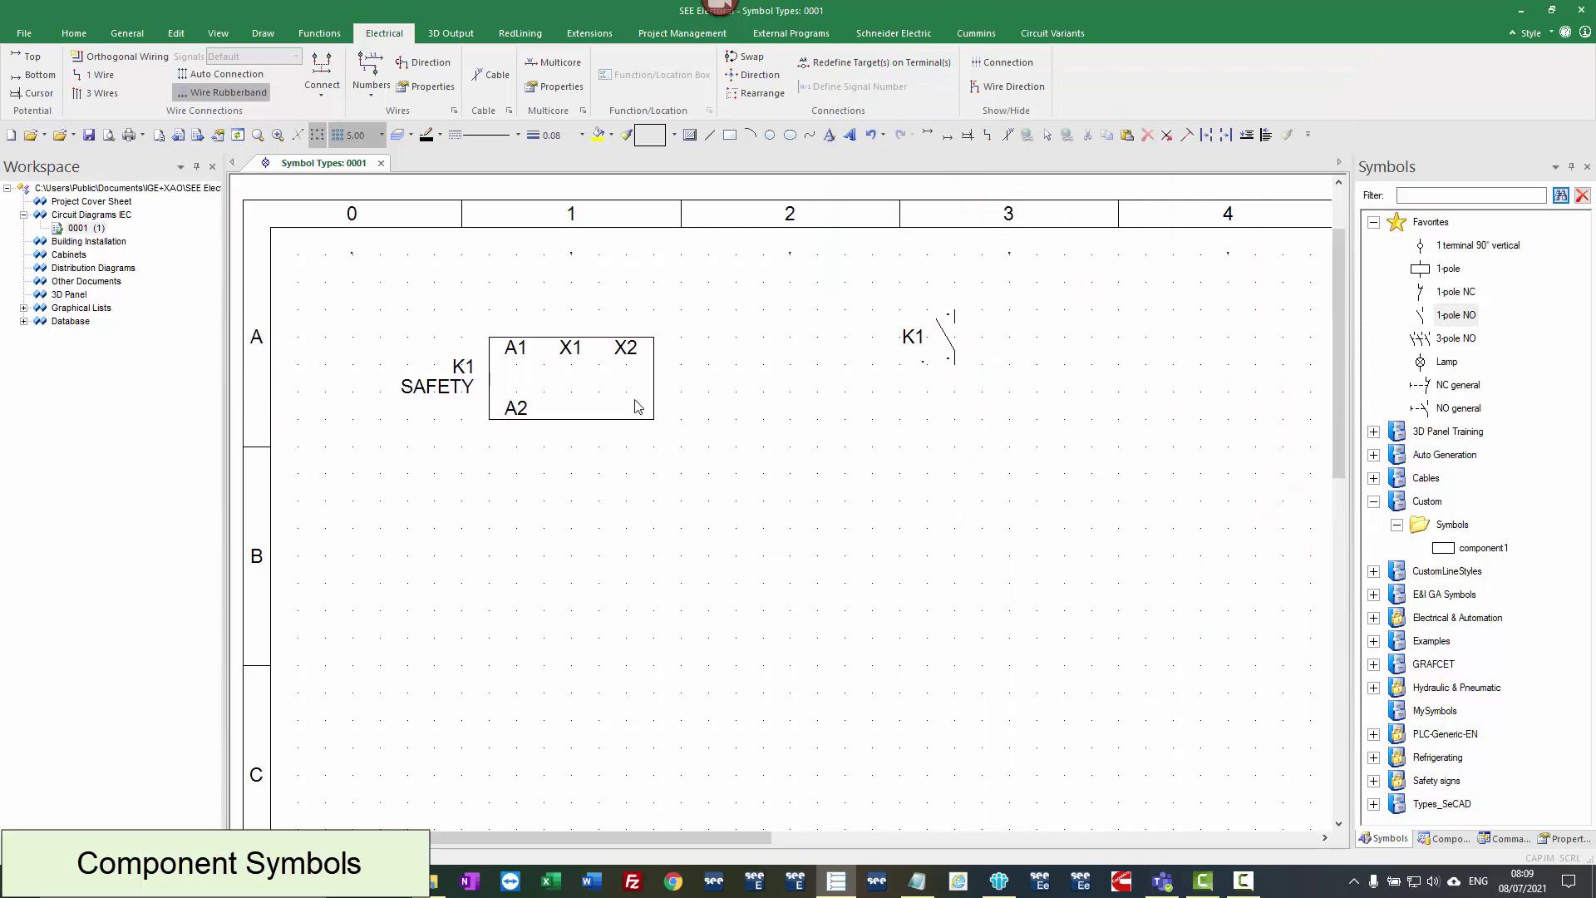
{"action": "left_click", "coordinate": [950, 345]}
{"action": "key", "text": "Delete"}
- Copy the K1 SAFETY component and paste the duplicate in row A, column 3, level with the original
{"action": "left_click", "coordinate": [577, 419]}
{"action": "right_click", "coordinate": [579, 423]}
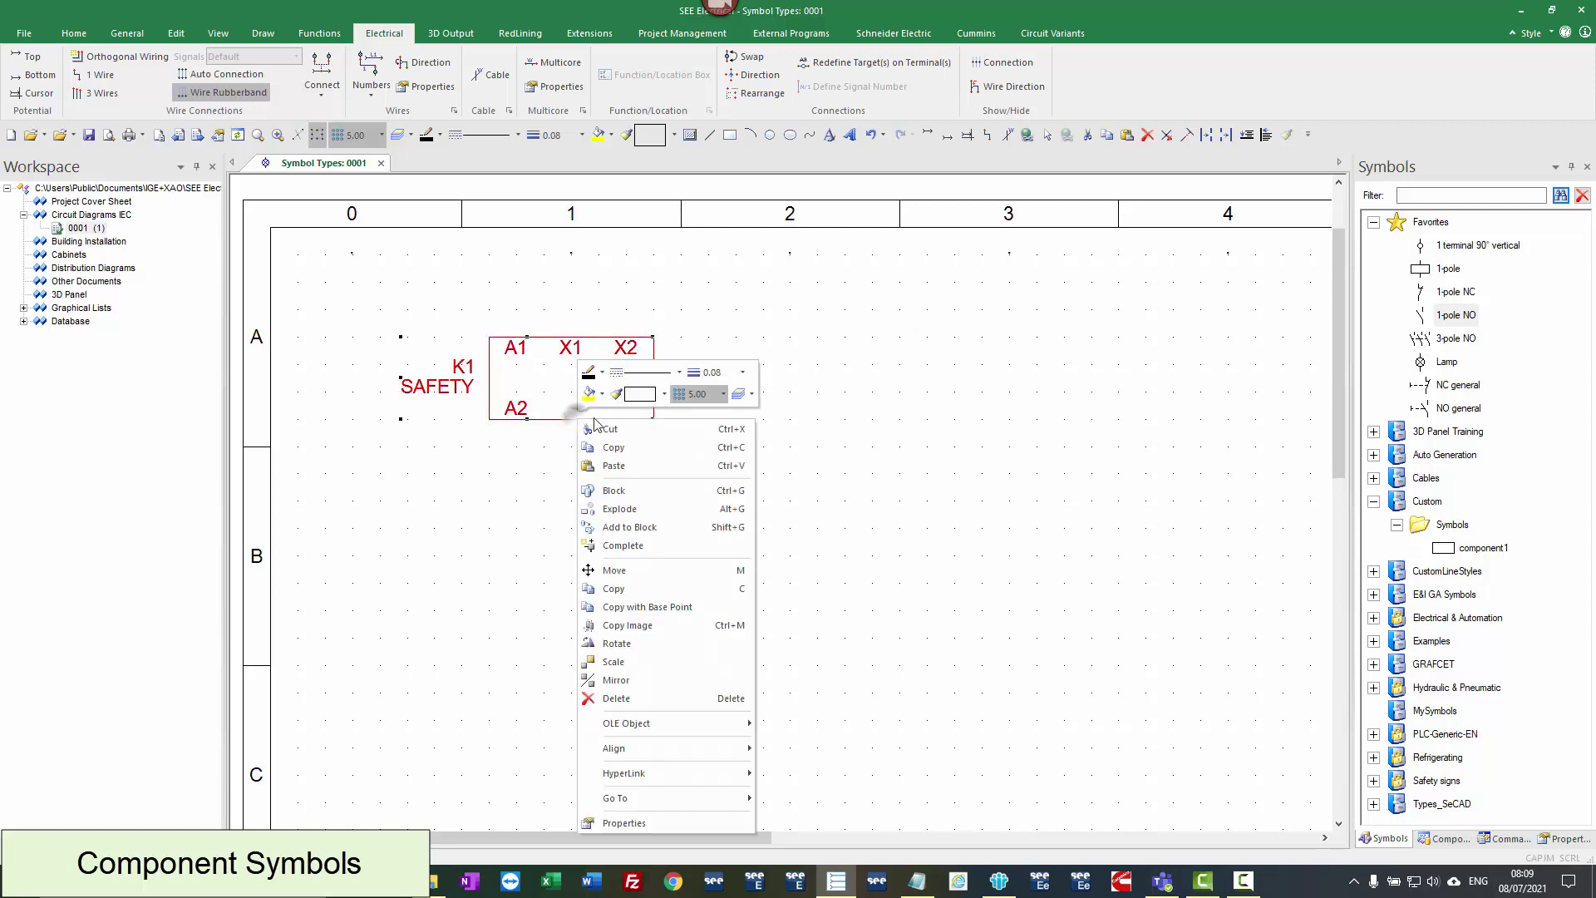
{"action": "left_click", "coordinate": [615, 448]}
{"action": "right_click", "coordinate": [785, 400]}
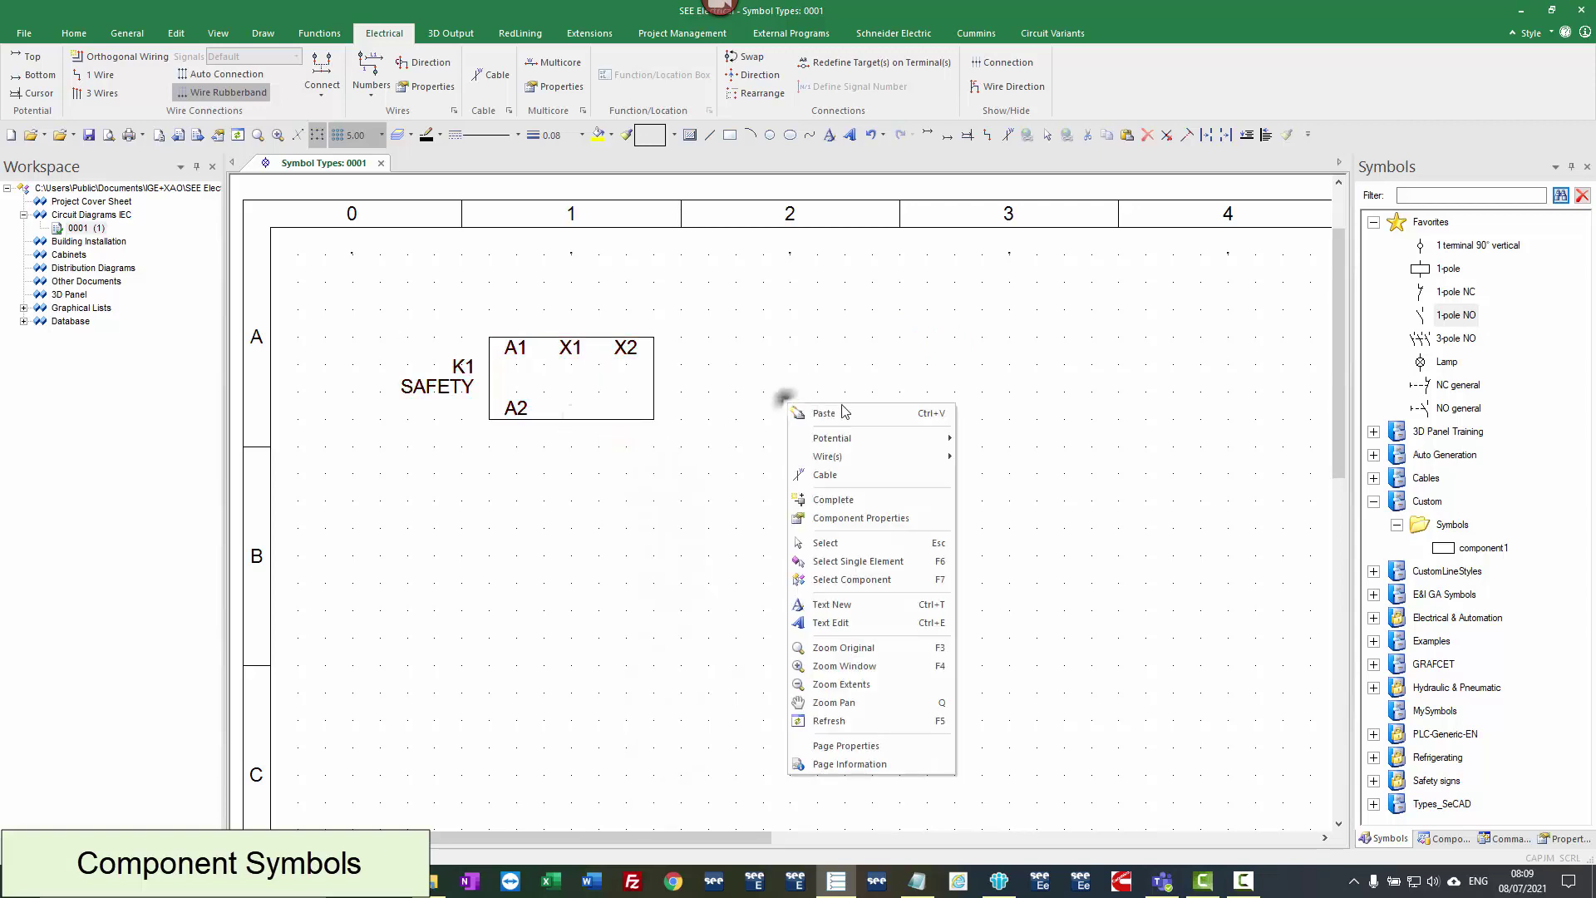
{"action": "left_click", "coordinate": [849, 414]}
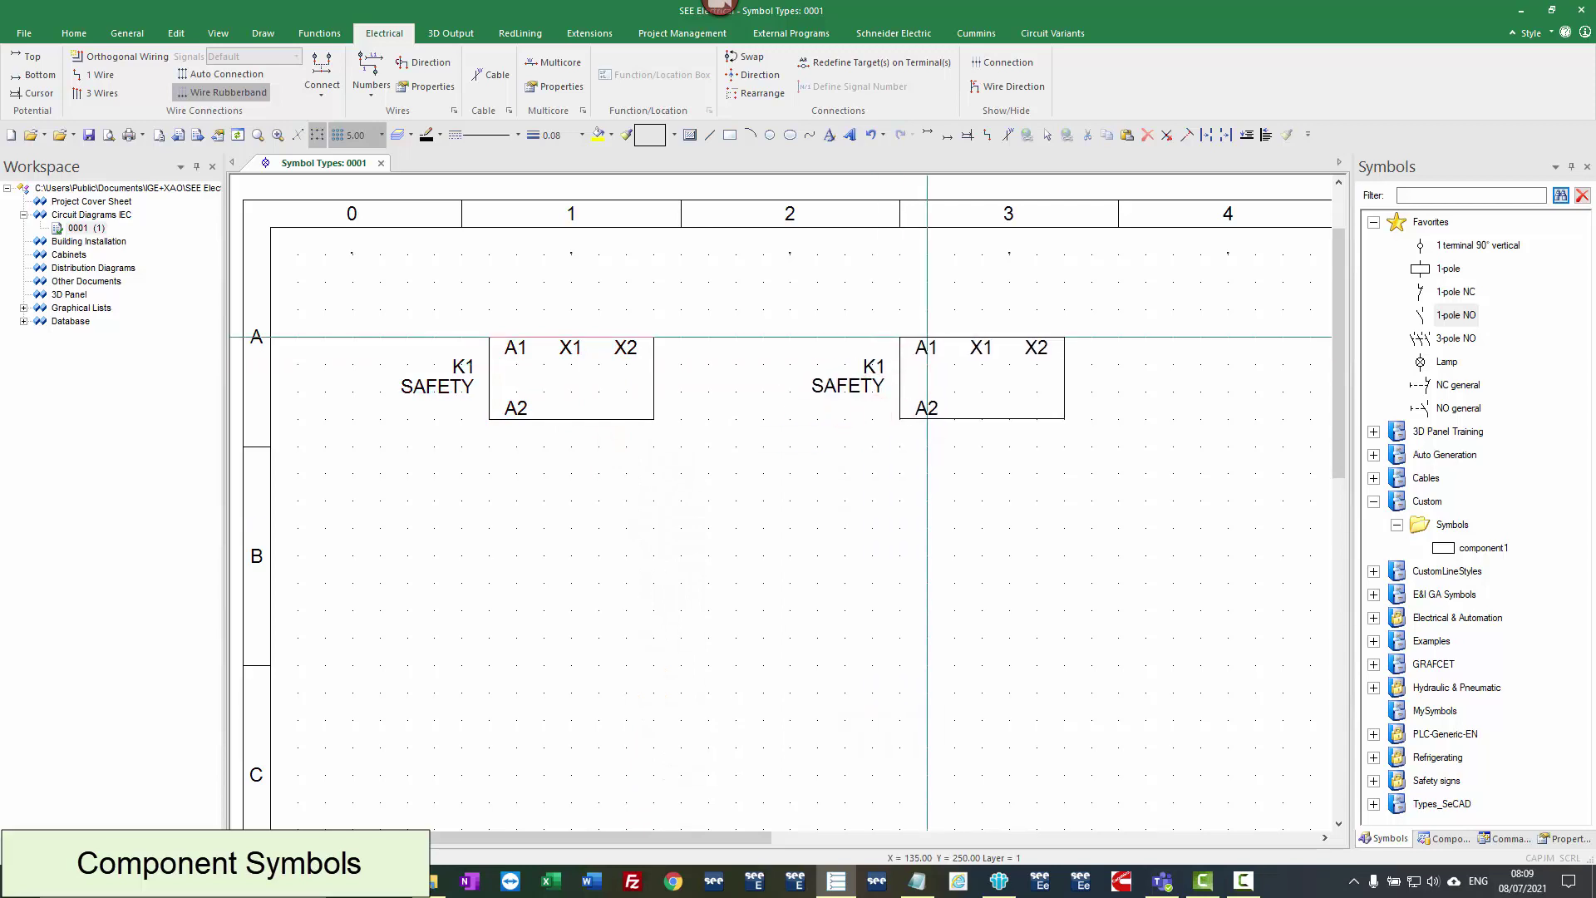
{"action": "left_click", "coordinate": [922, 333]}
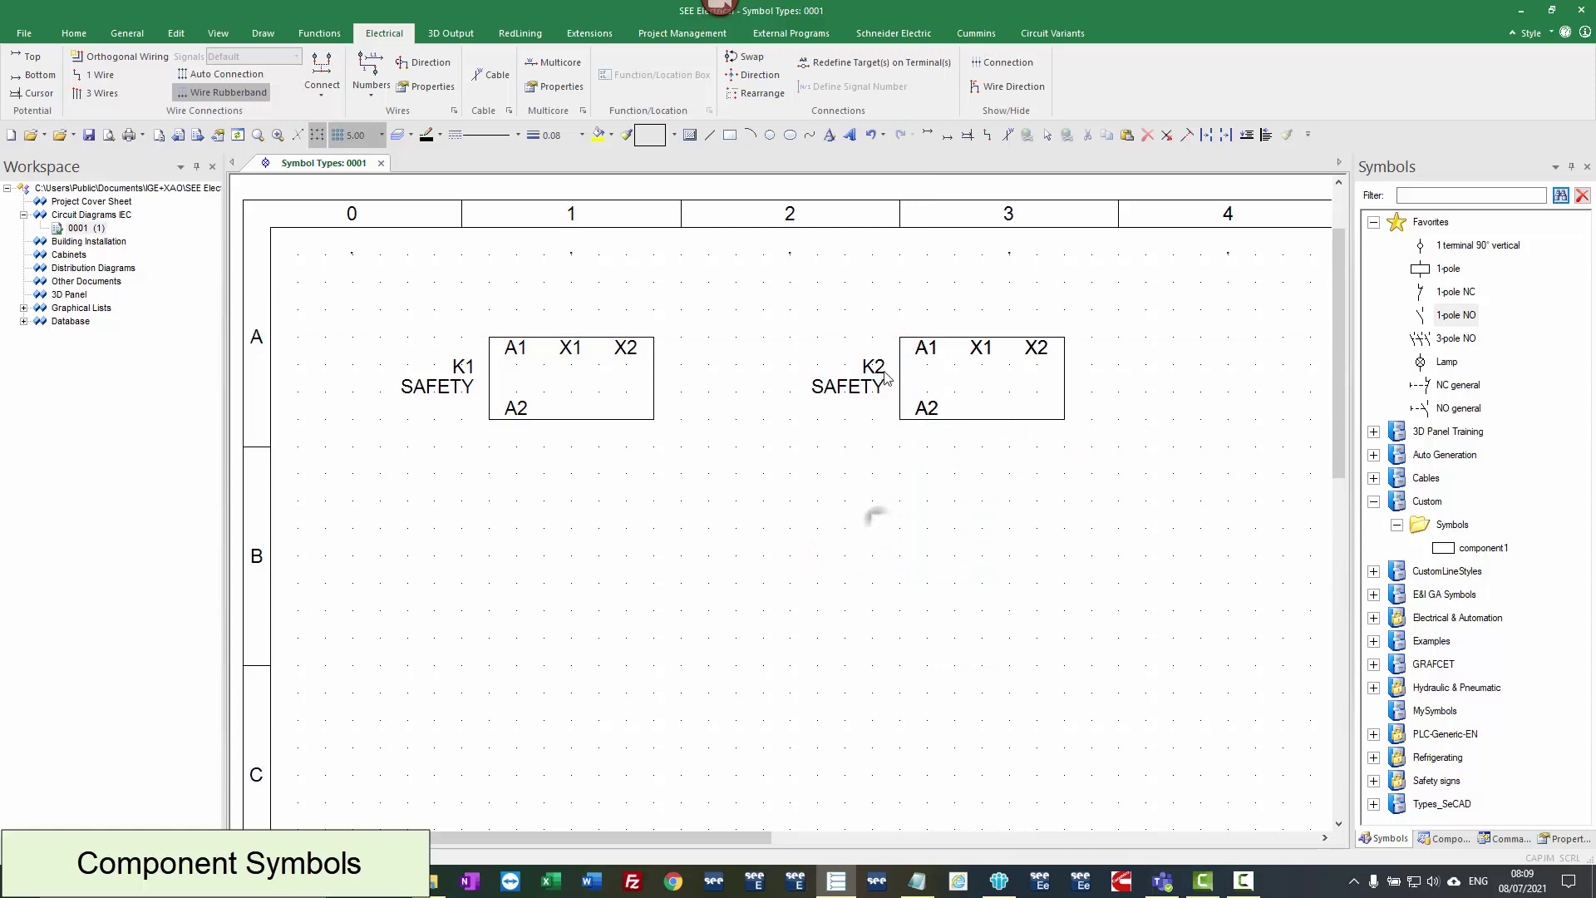
- Rename the duplicate component's product to K1 and combine it with the existing K1
{"action": "double_click", "coordinate": [924, 345]}
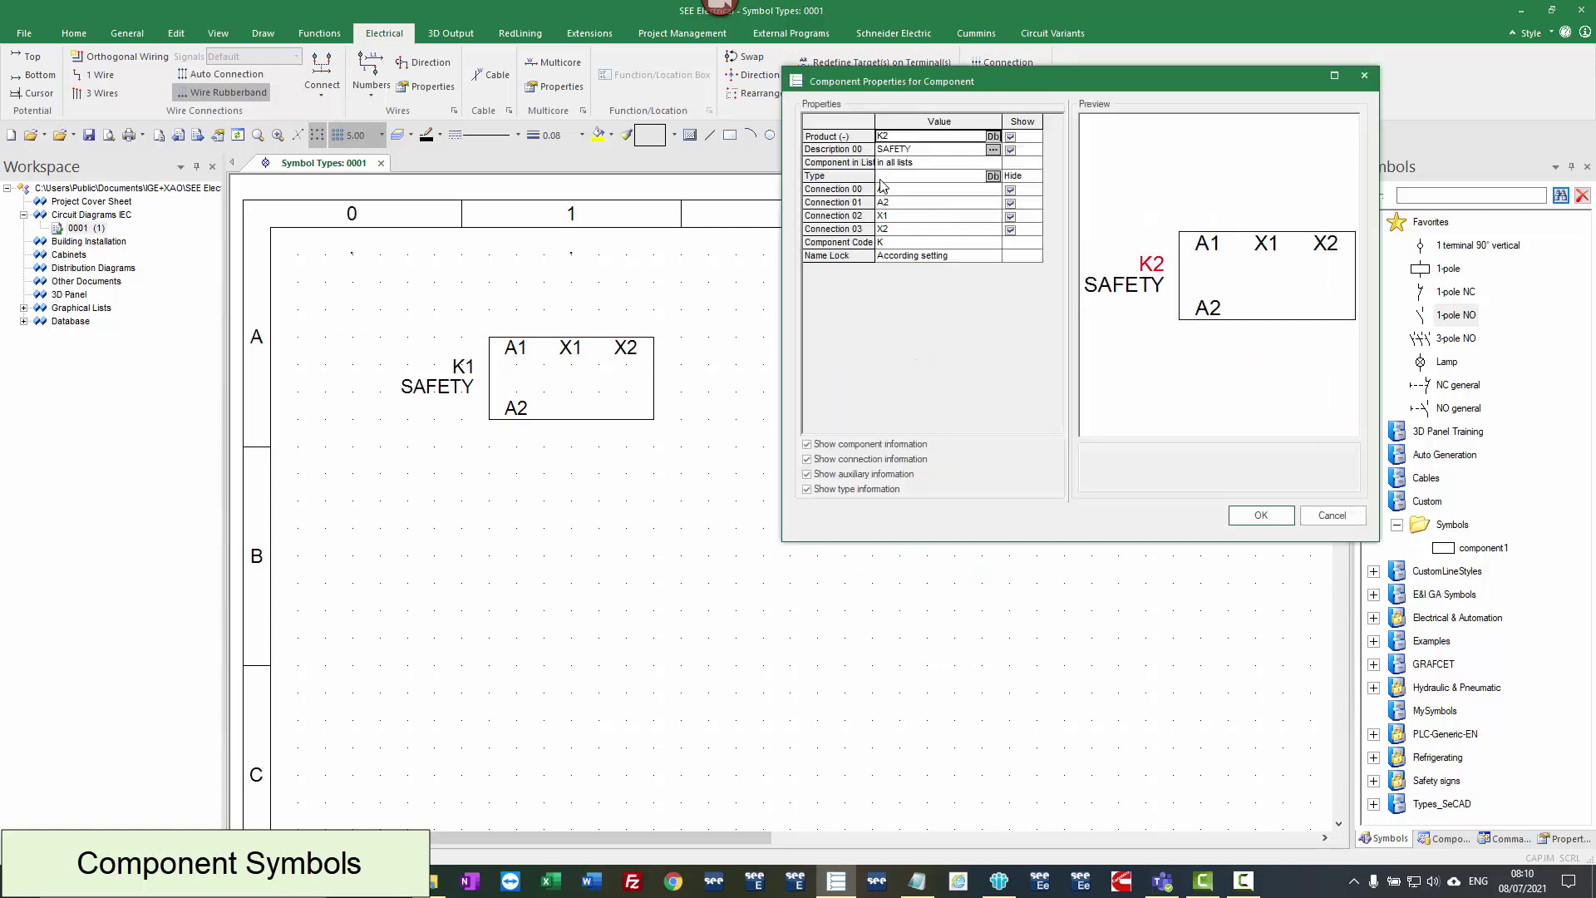
{"action": "double_click", "coordinate": [884, 137]}
{"action": "type", "text": "K1"}
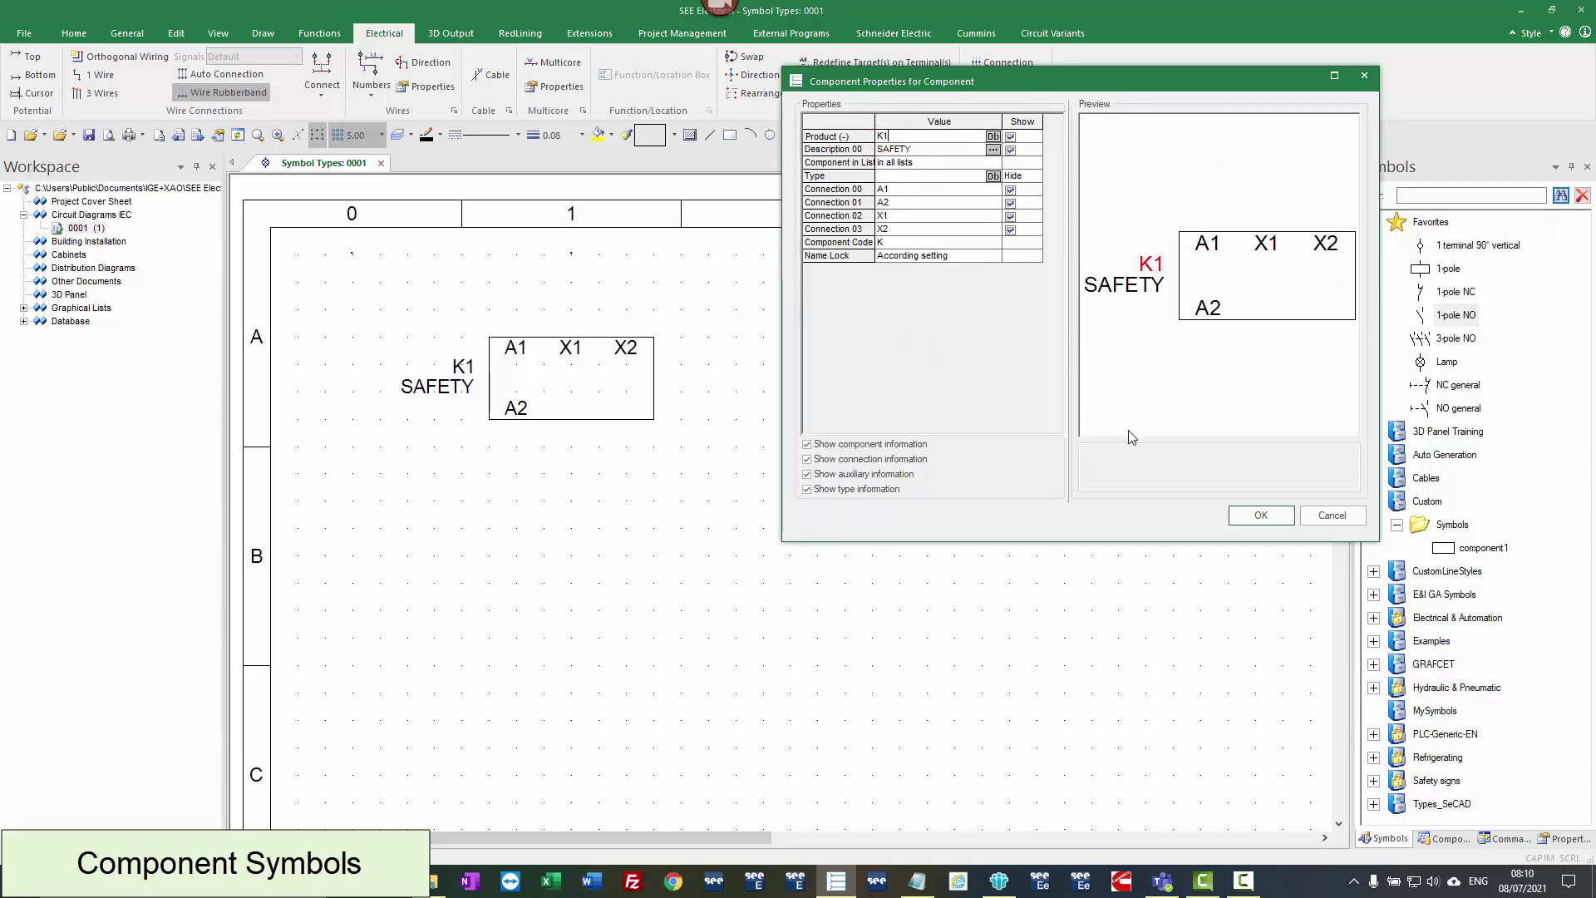
{"action": "left_click", "coordinate": [1256, 514]}
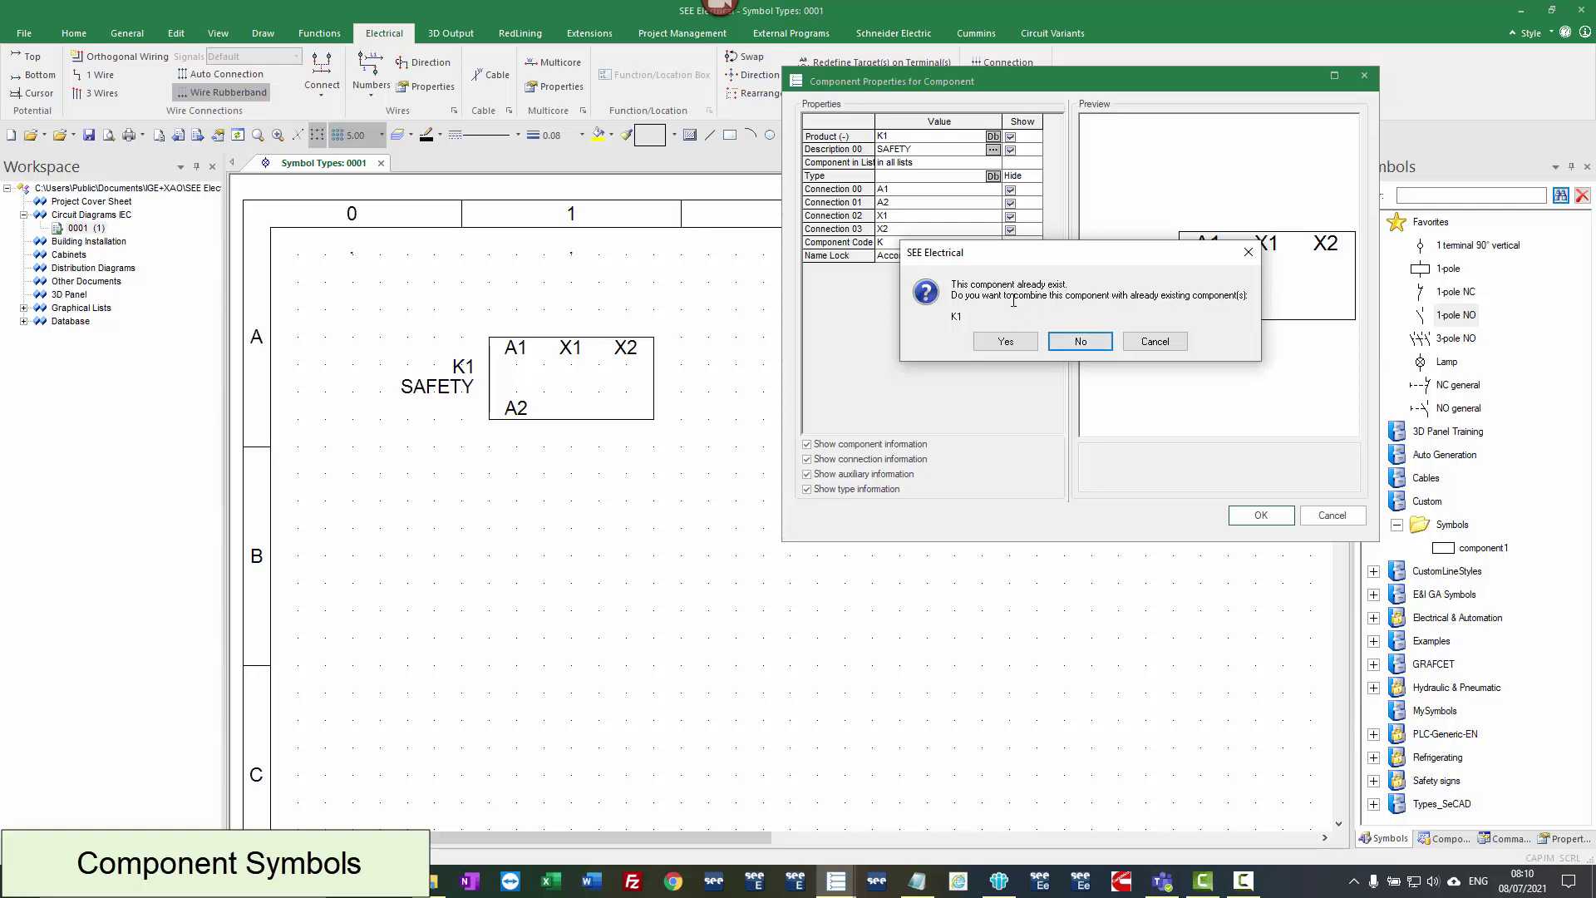
{"action": "left_click", "coordinate": [1006, 342]}
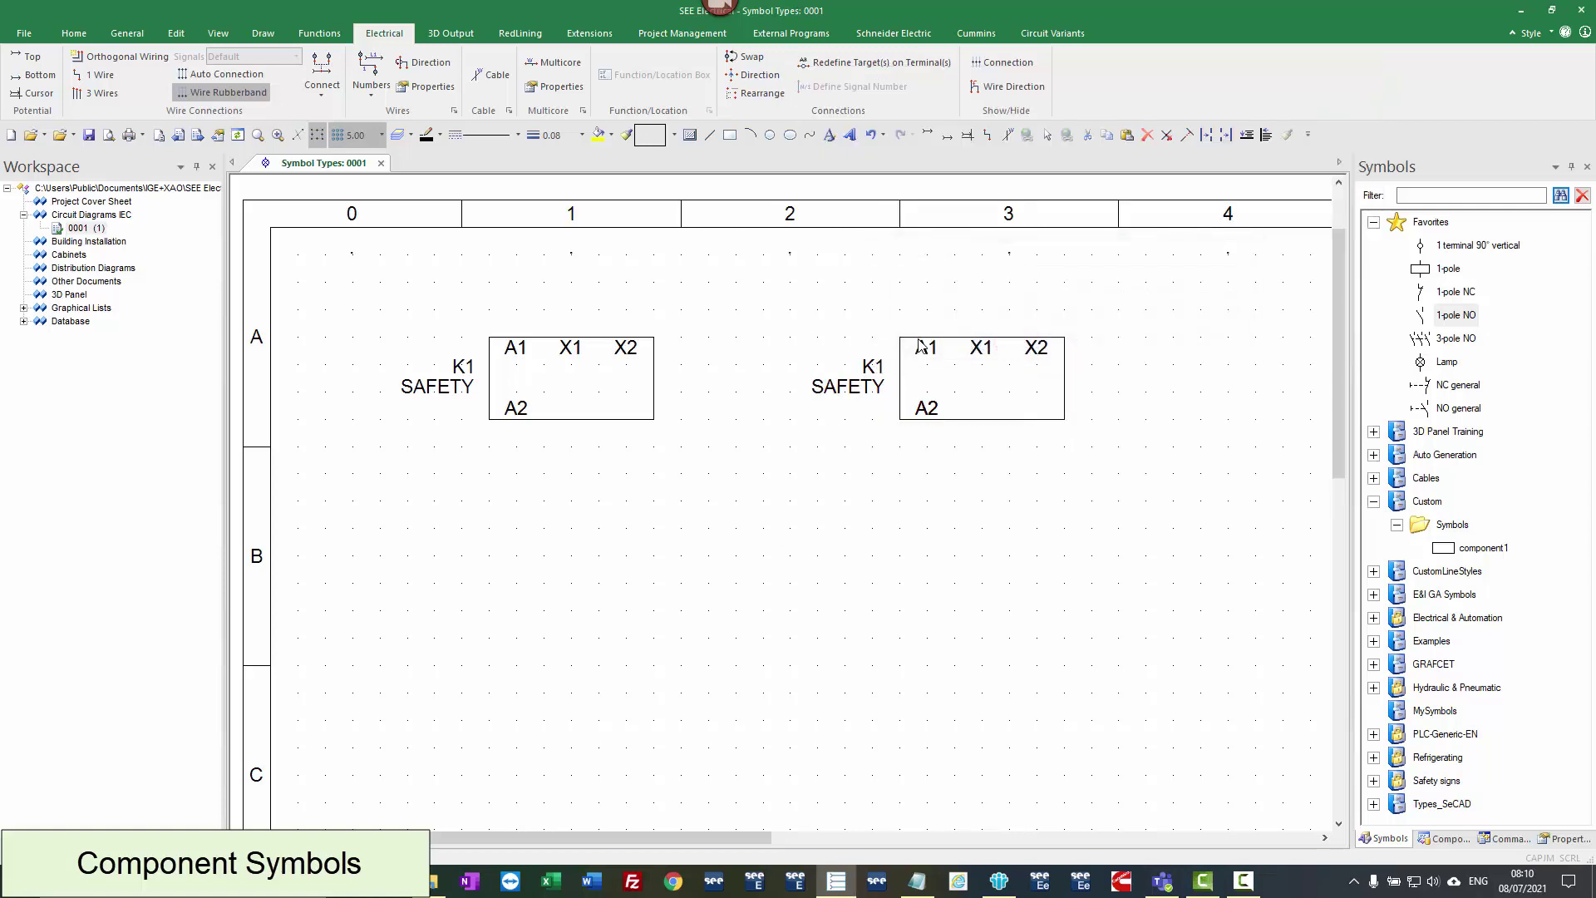
- Set the type of the duplicate K1 component to Part1
{"action": "double_click", "coordinate": [920, 346]}
{"action": "left_click", "coordinate": [915, 177]}
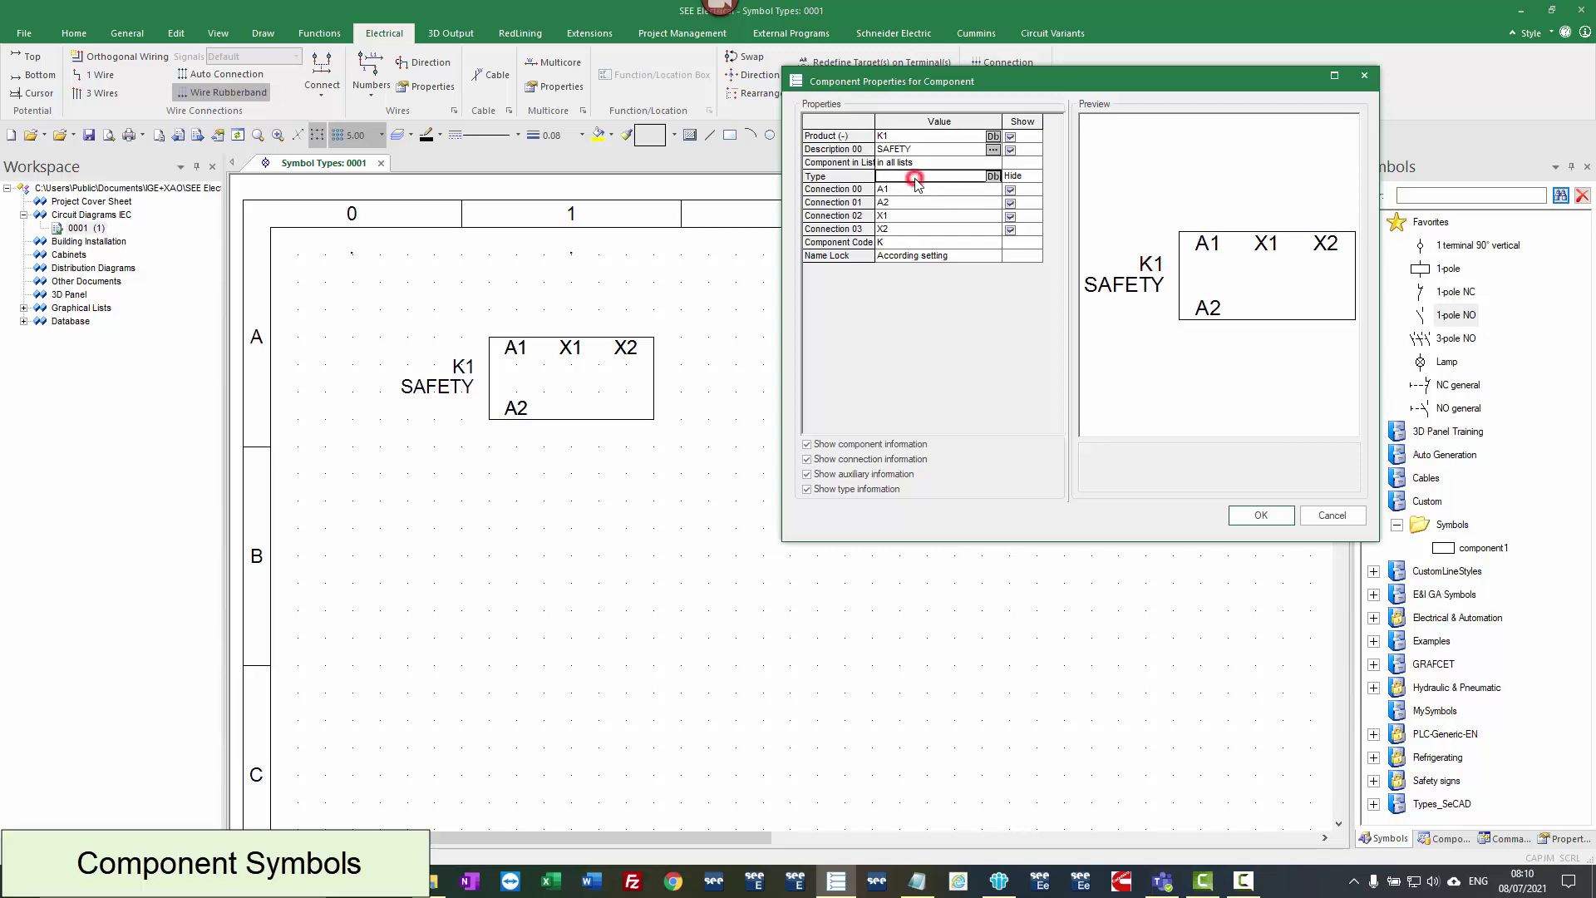
{"action": "type", "text": "Part1"}
{"action": "left_click", "coordinate": [1261, 515]}
- Change the original K1 component's description to SAFETY 1
{"action": "double_click", "coordinate": [505, 343]}
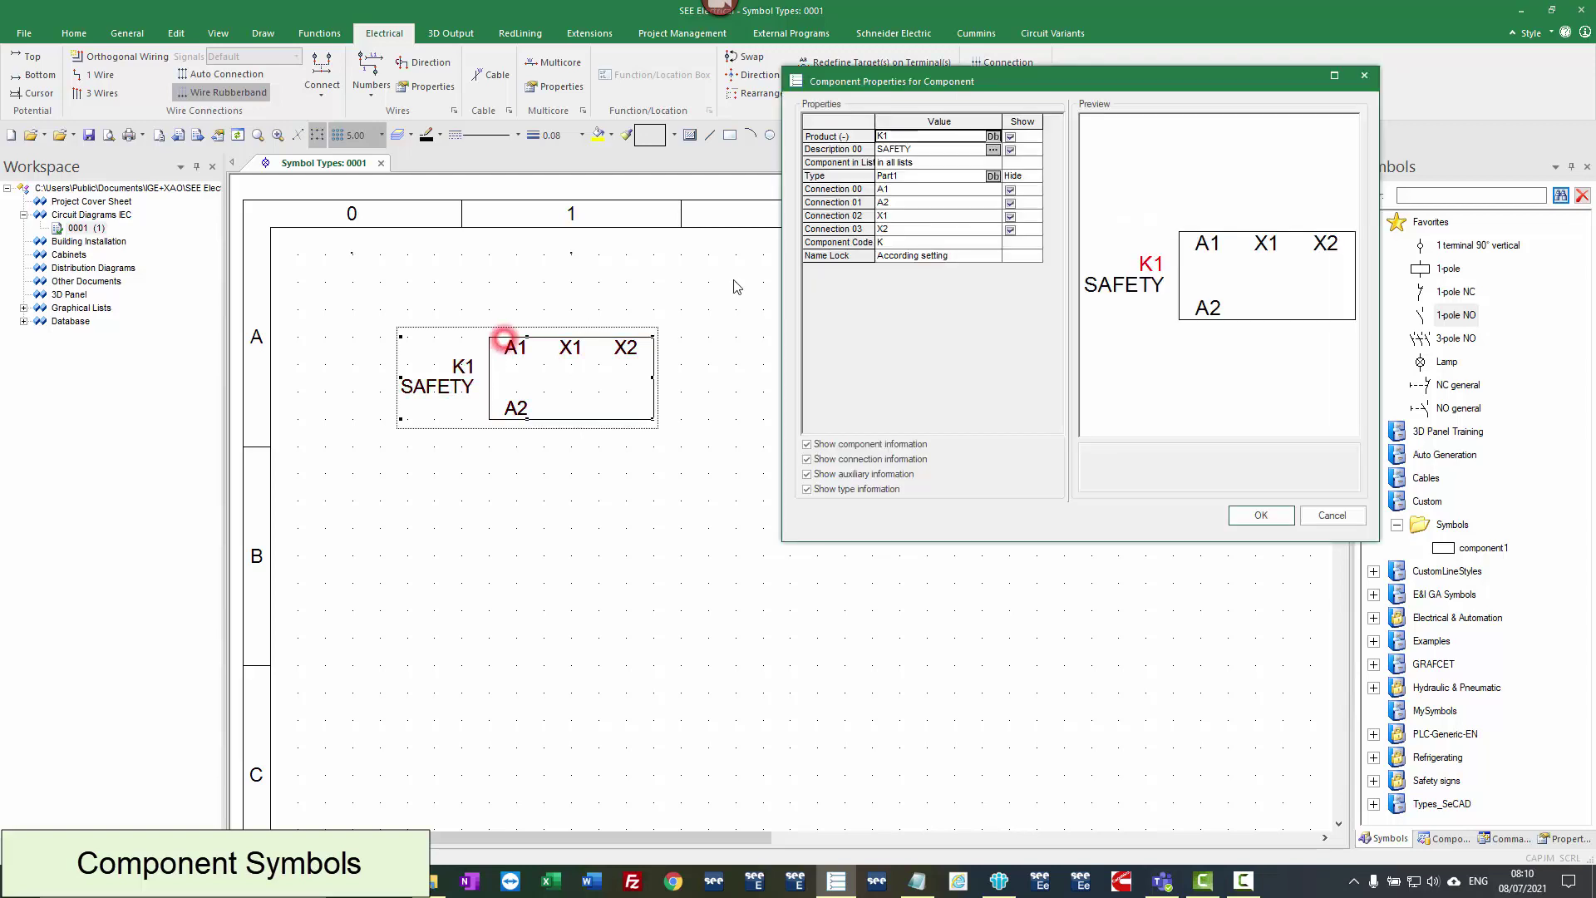
{"action": "left_click", "coordinate": [917, 148]}
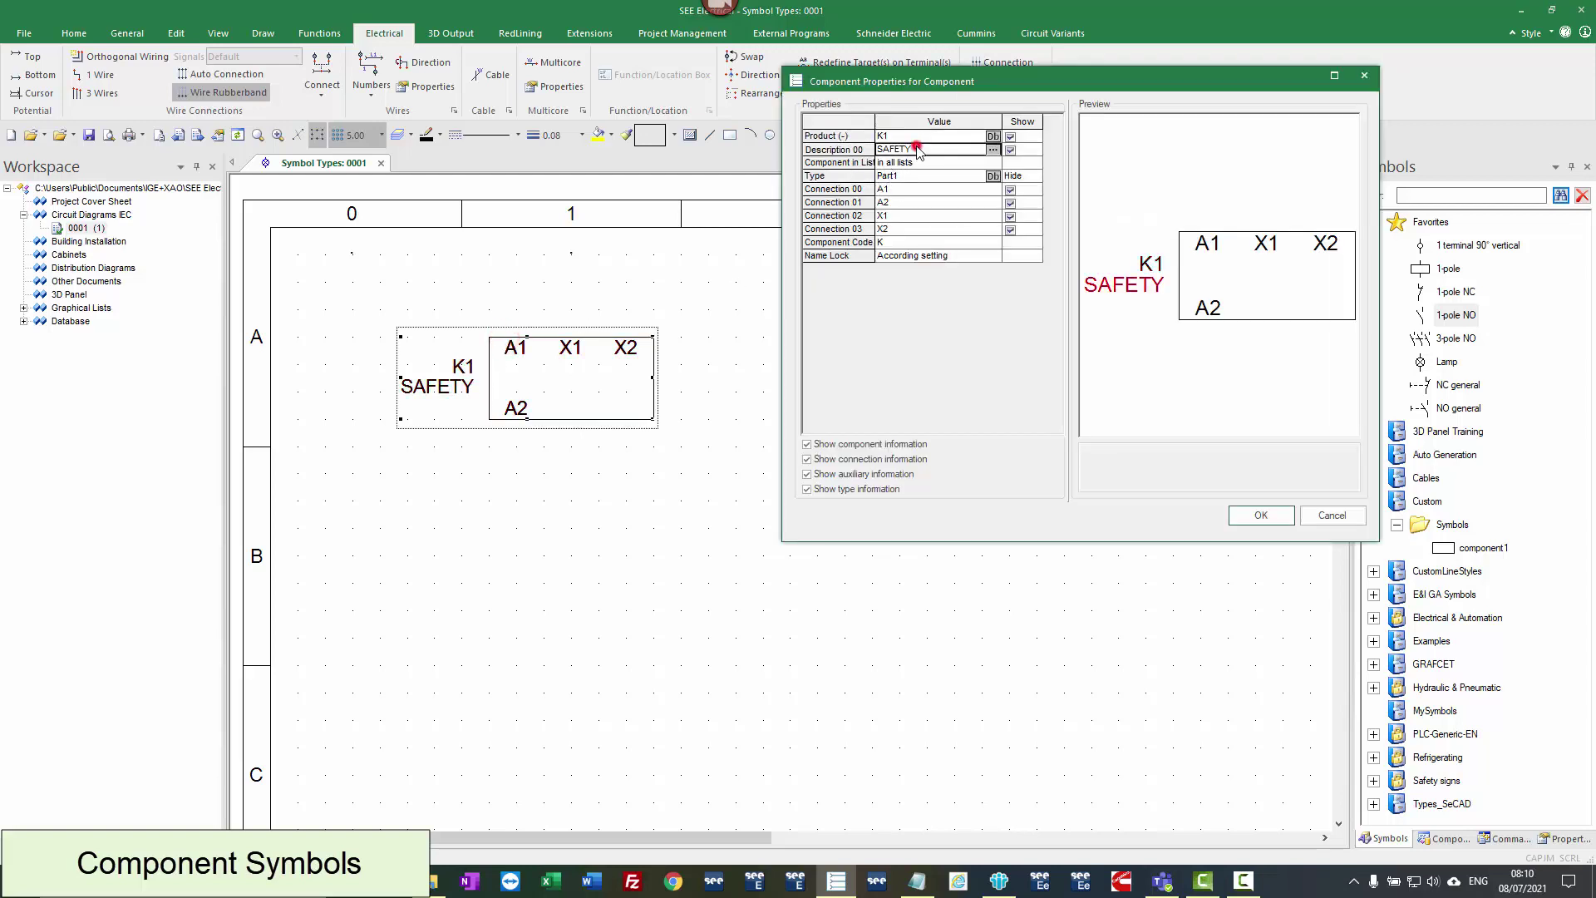
{"action": "type", "text": "1"}
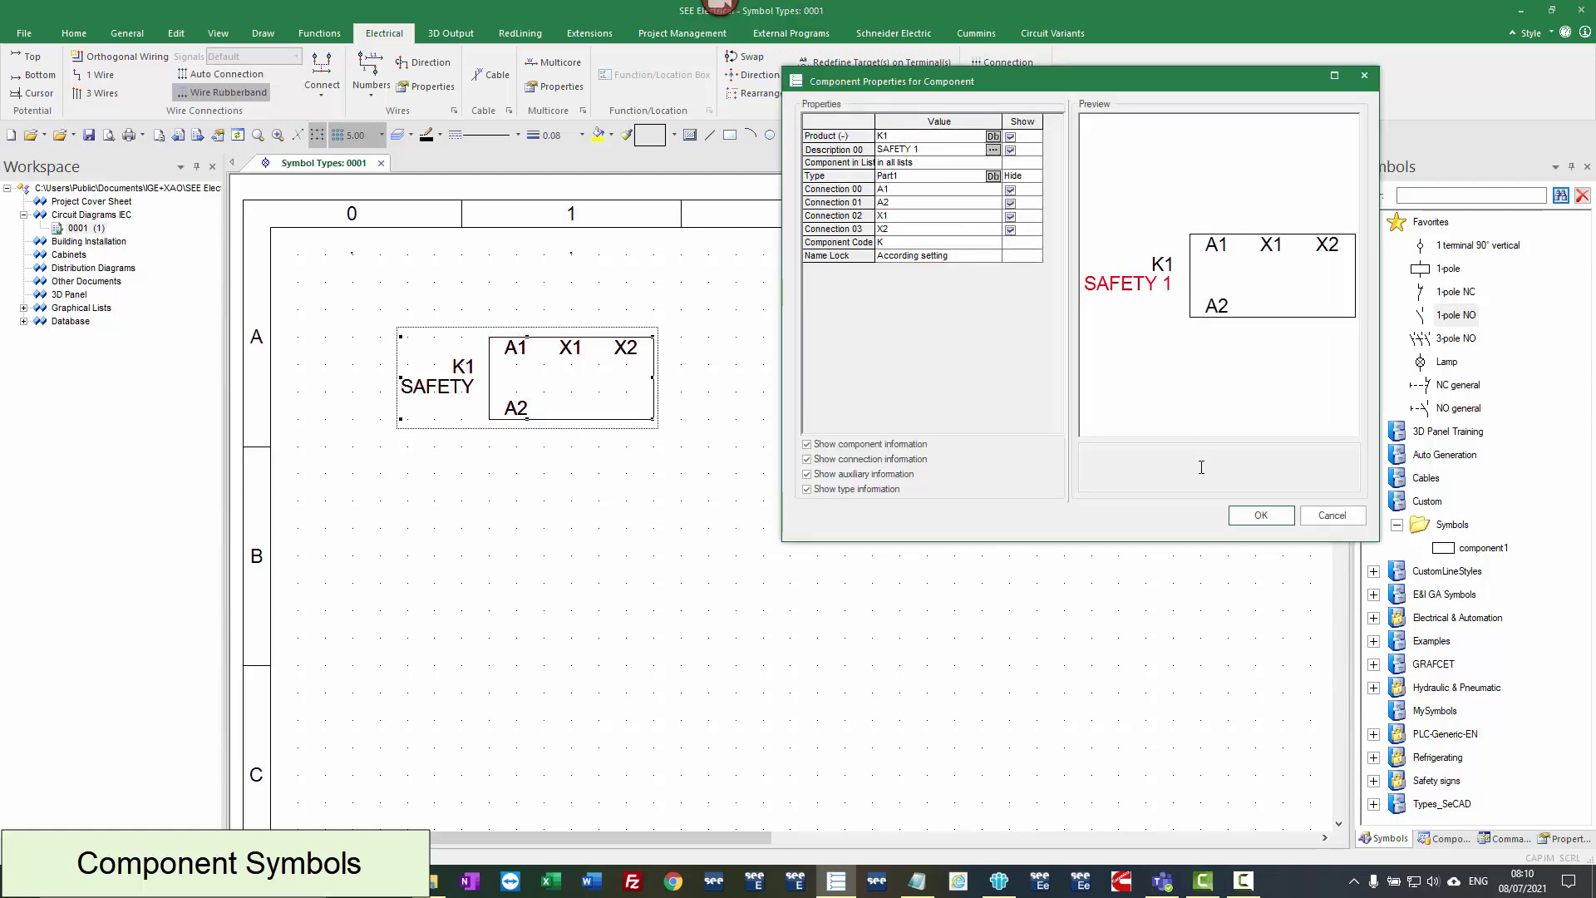
{"action": "left_click", "coordinate": [1256, 515]}
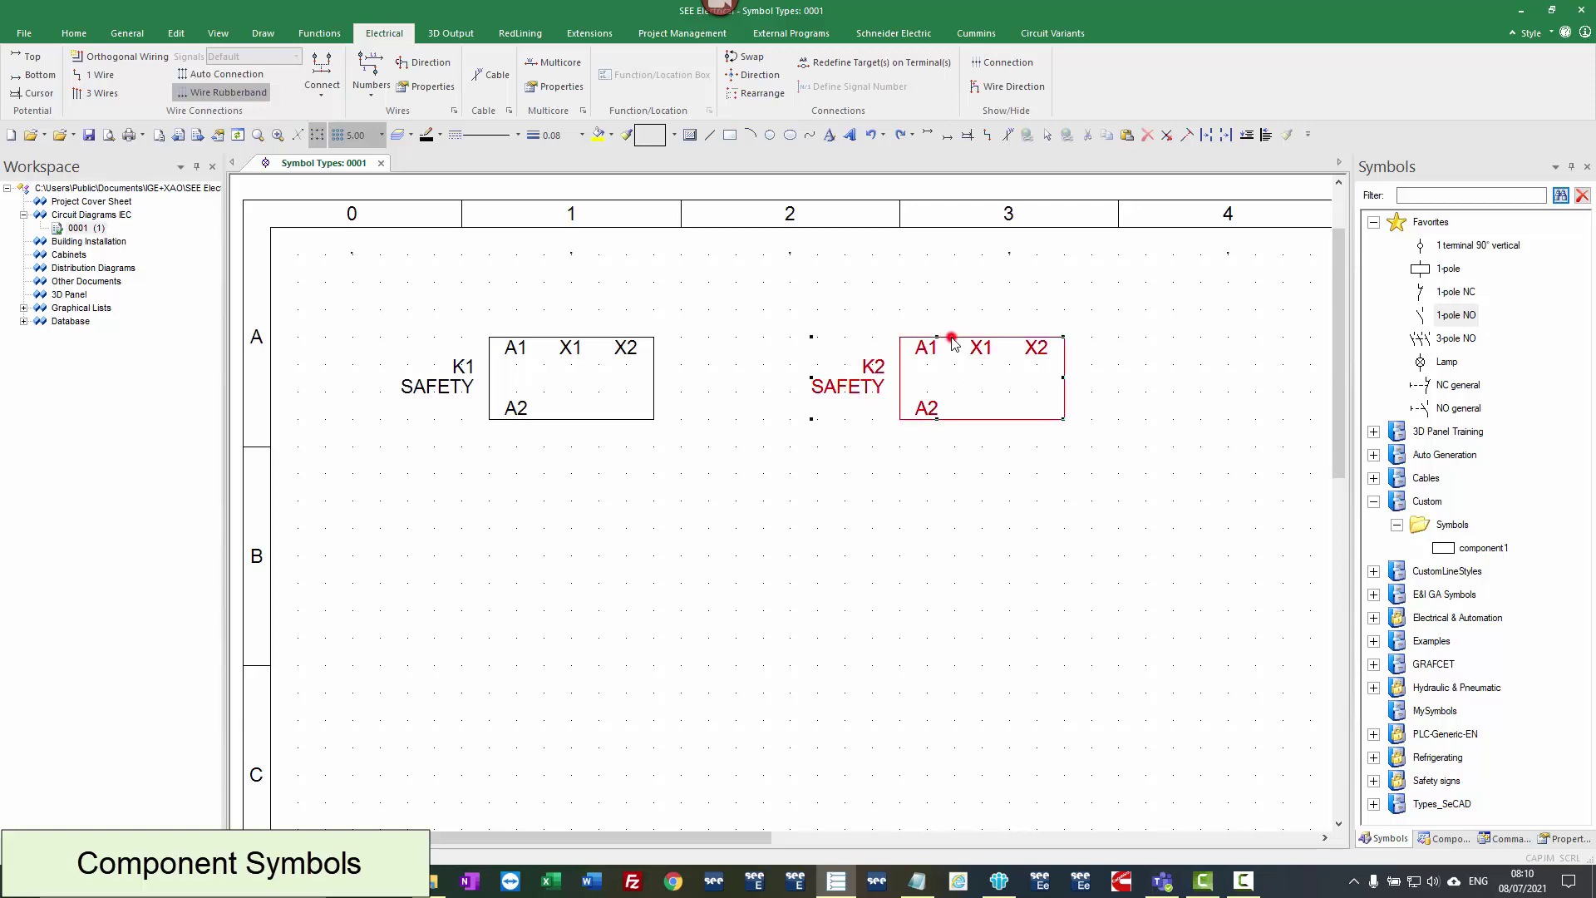
- Rename the K2 component in row A, column 3 to K1 and keep it separate from the existing K1
{"action": "double_click", "coordinate": [954, 344]}
{"action": "left_click", "coordinate": [881, 133]}
{"action": "type", "text": "K1"}
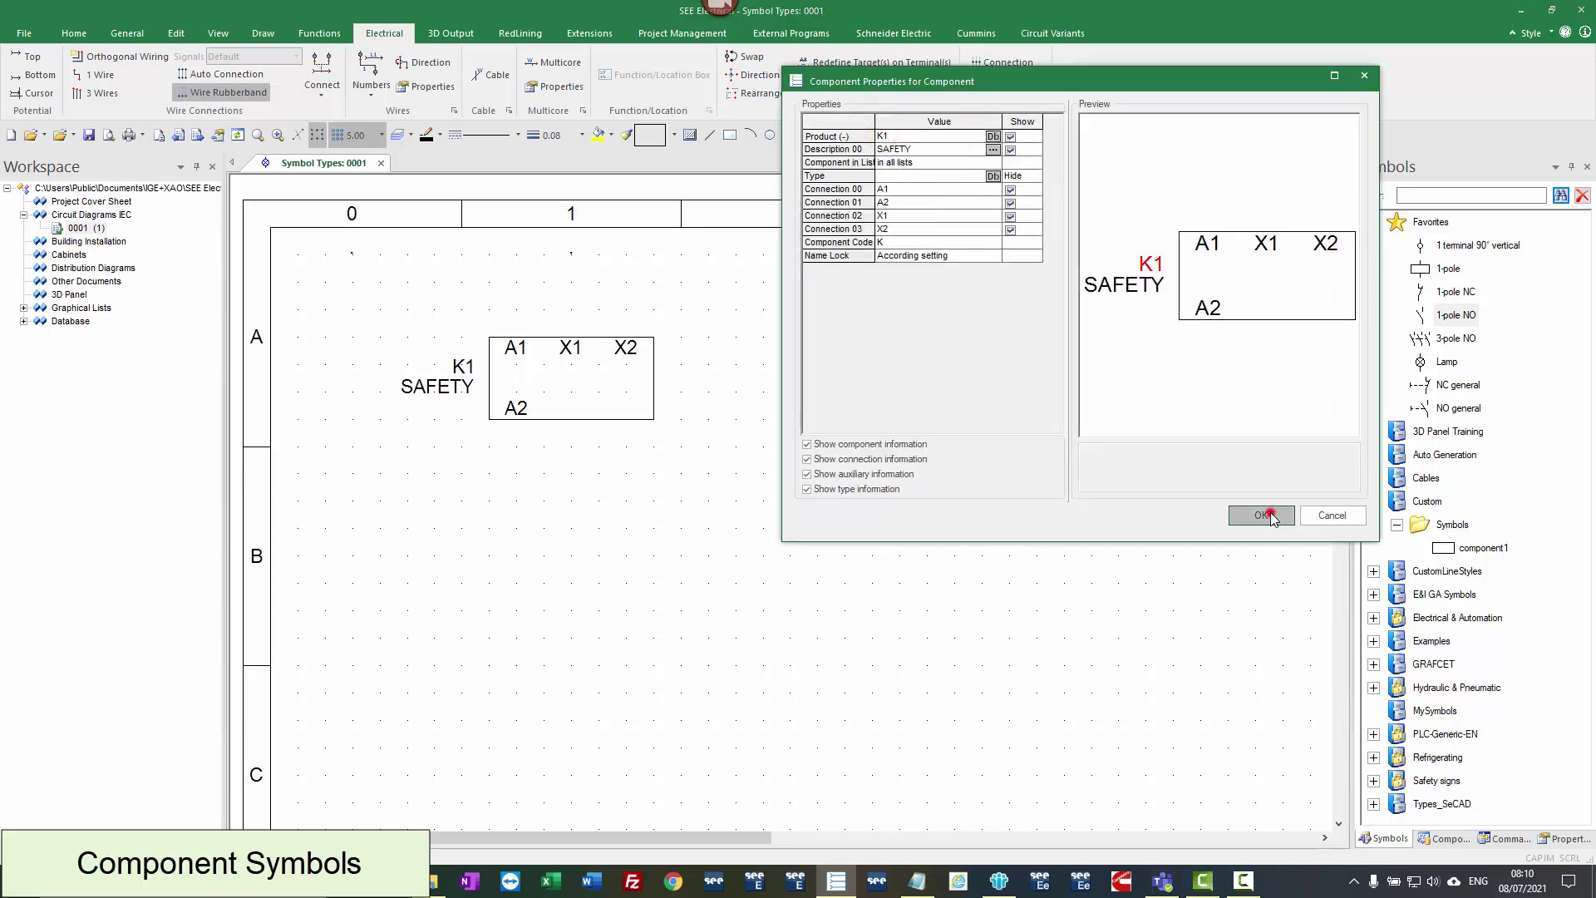
{"action": "left_click", "coordinate": [1261, 514]}
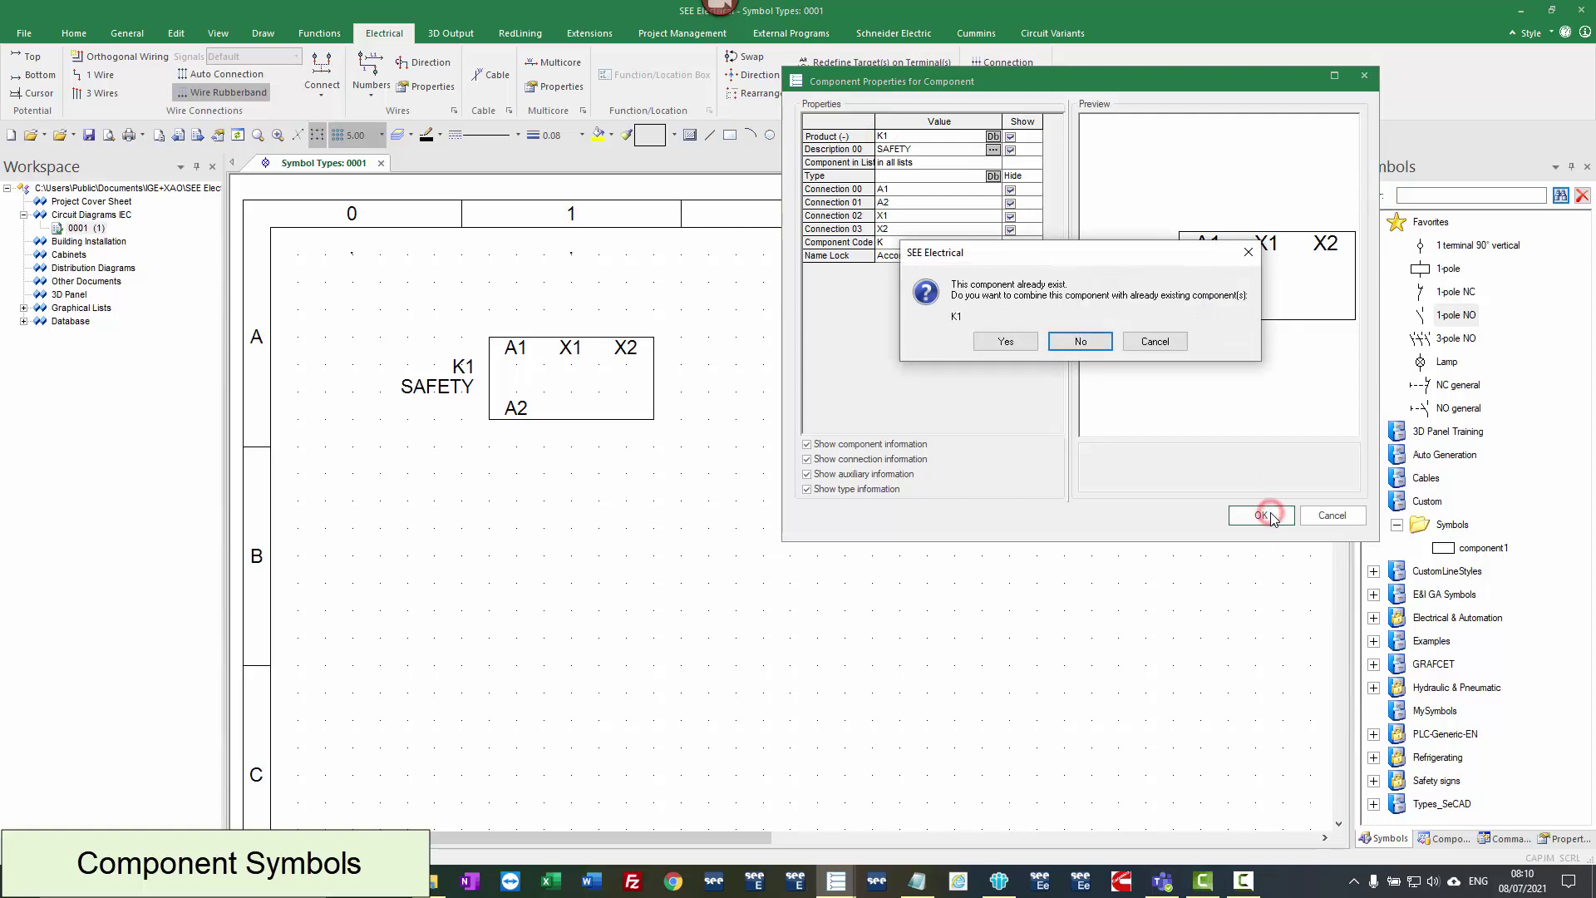
{"action": "left_click", "coordinate": [1078, 340]}
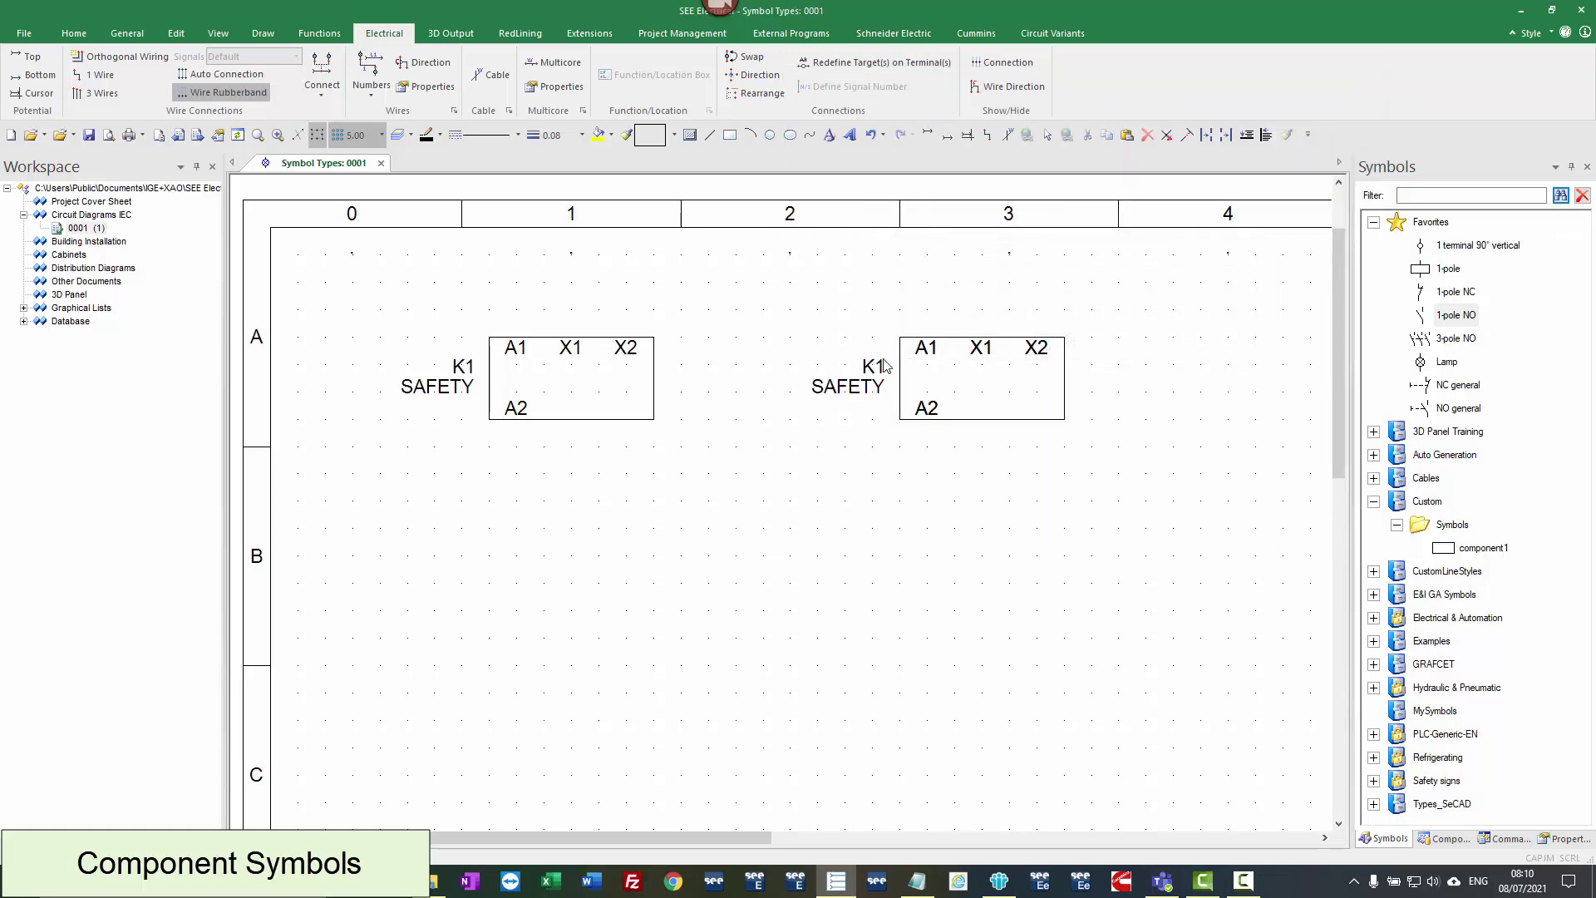
- Set the type of the K1 component in column 3 to Part1 without combining it with the existing K1
{"action": "double_click", "coordinate": [865, 373]}
{"action": "left_click", "coordinate": [891, 177]}
{"action": "type", "text": "p"}
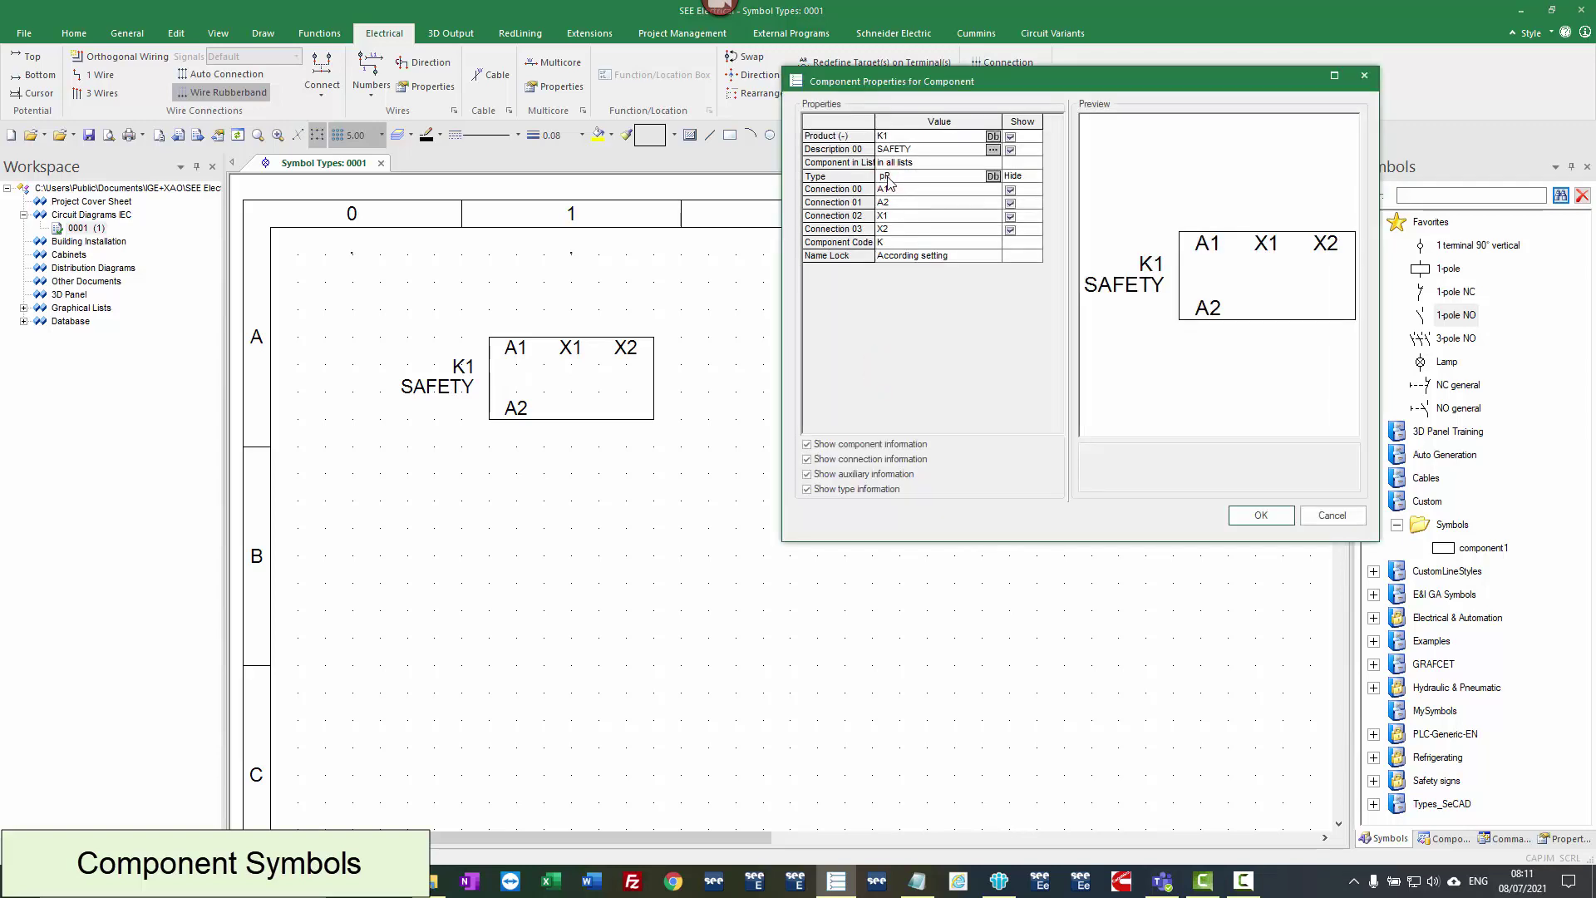
{"action": "type", "text": "Part1"}
{"action": "left_click", "coordinate": [1261, 515]}
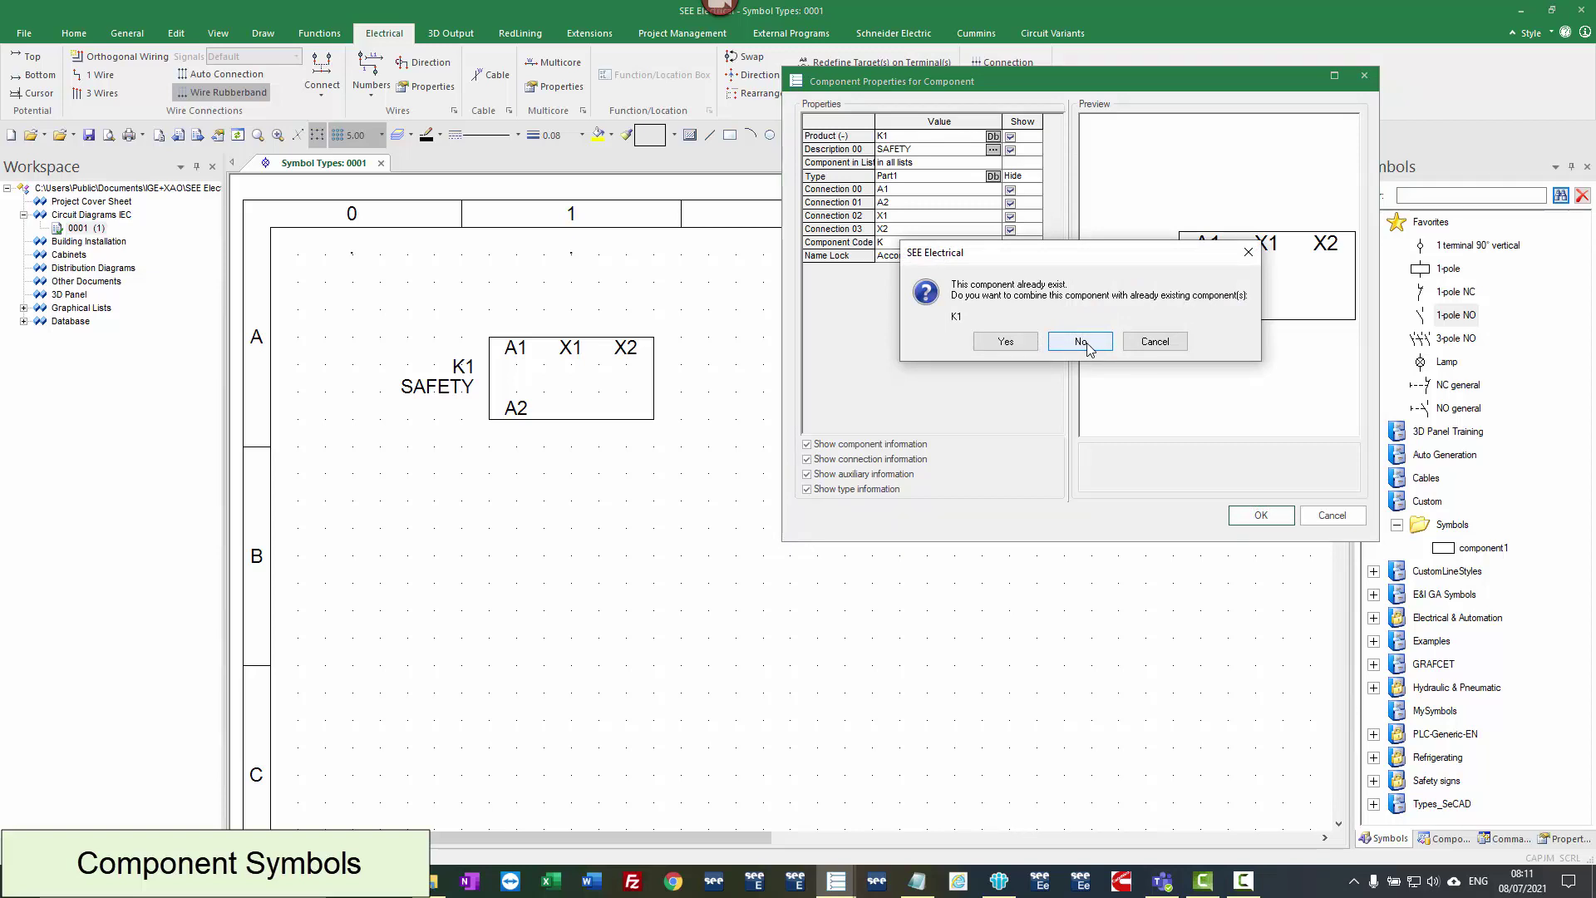
{"action": "left_click", "coordinate": [1082, 343]}
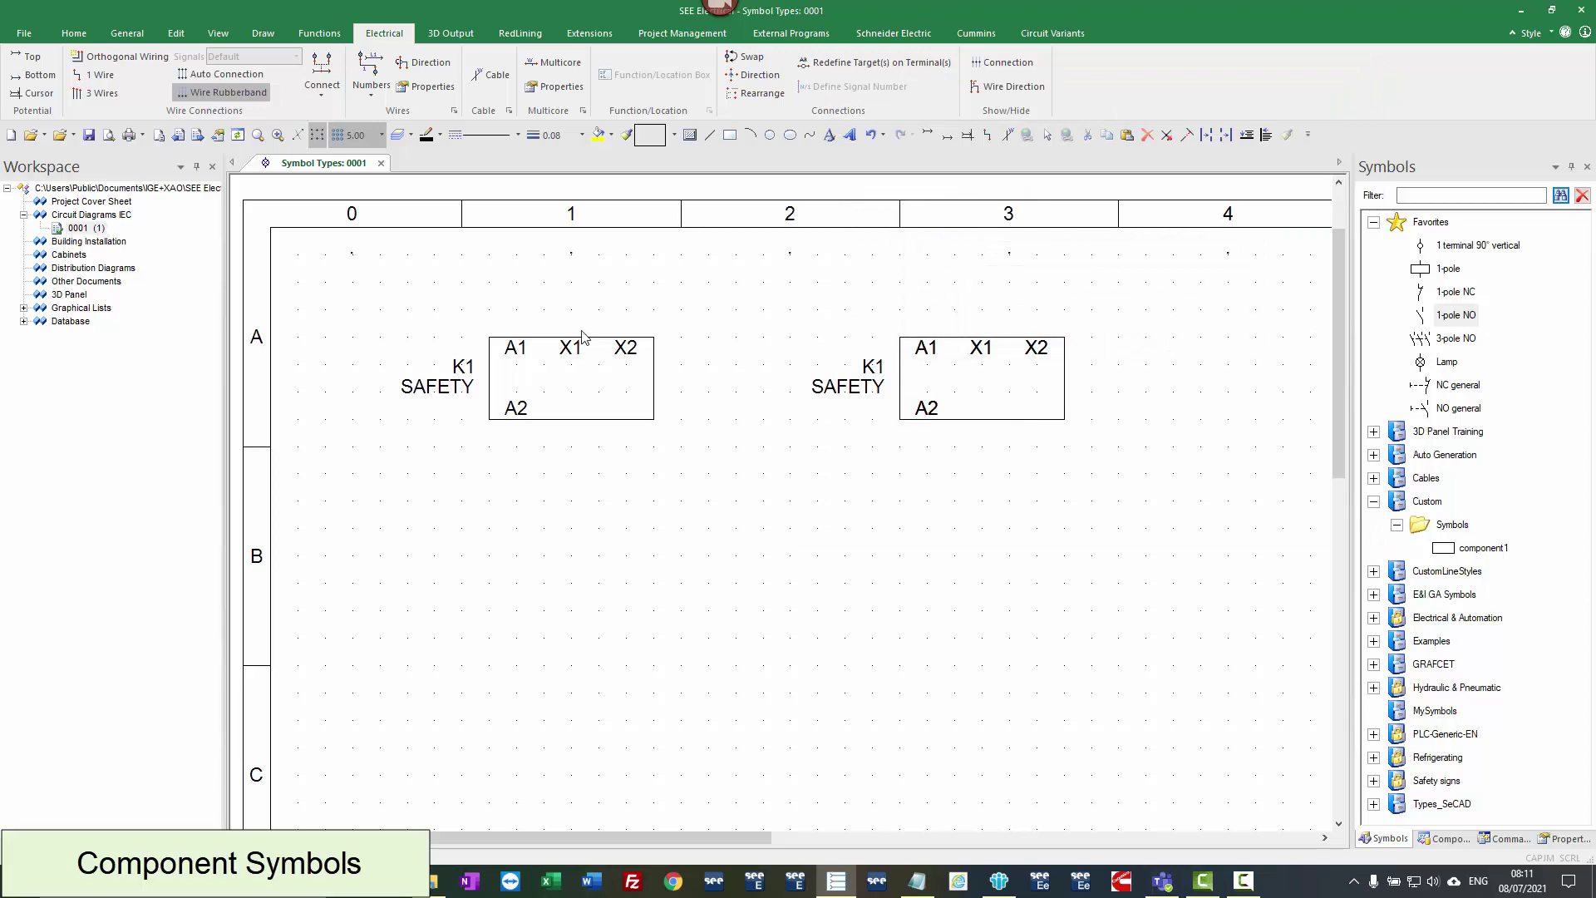
- Set the type of the original K1 component in column 1 to Part2
{"action": "double_click", "coordinate": [582, 339]}
{"action": "left_click", "coordinate": [886, 177]}
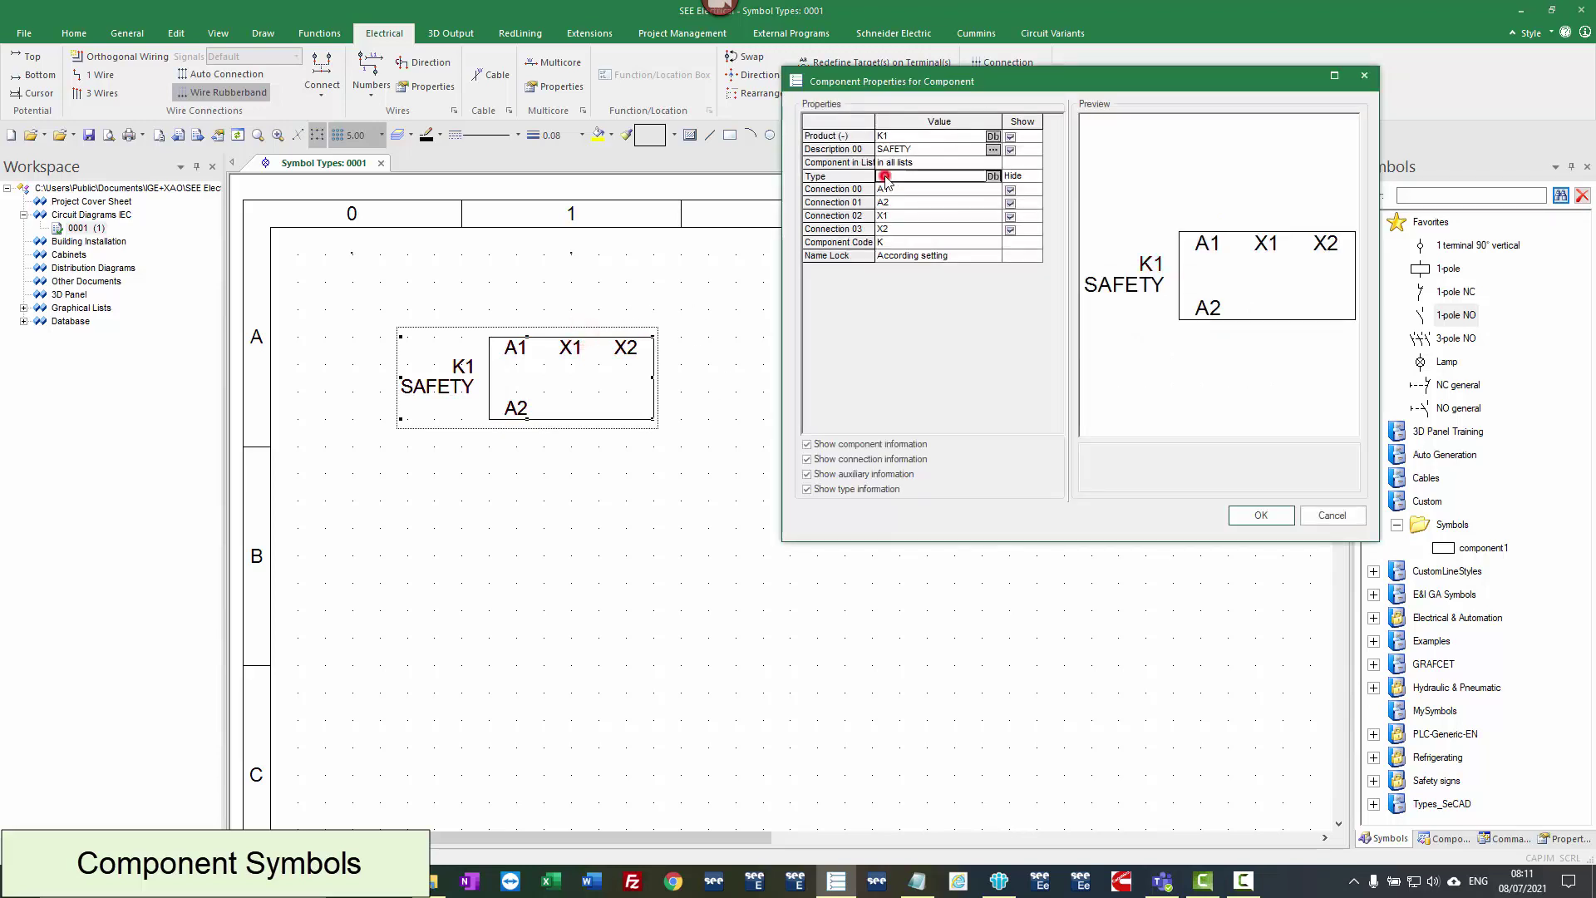
{"action": "type", "text": "Part2"}
{"action": "left_click", "coordinate": [1260, 516]}
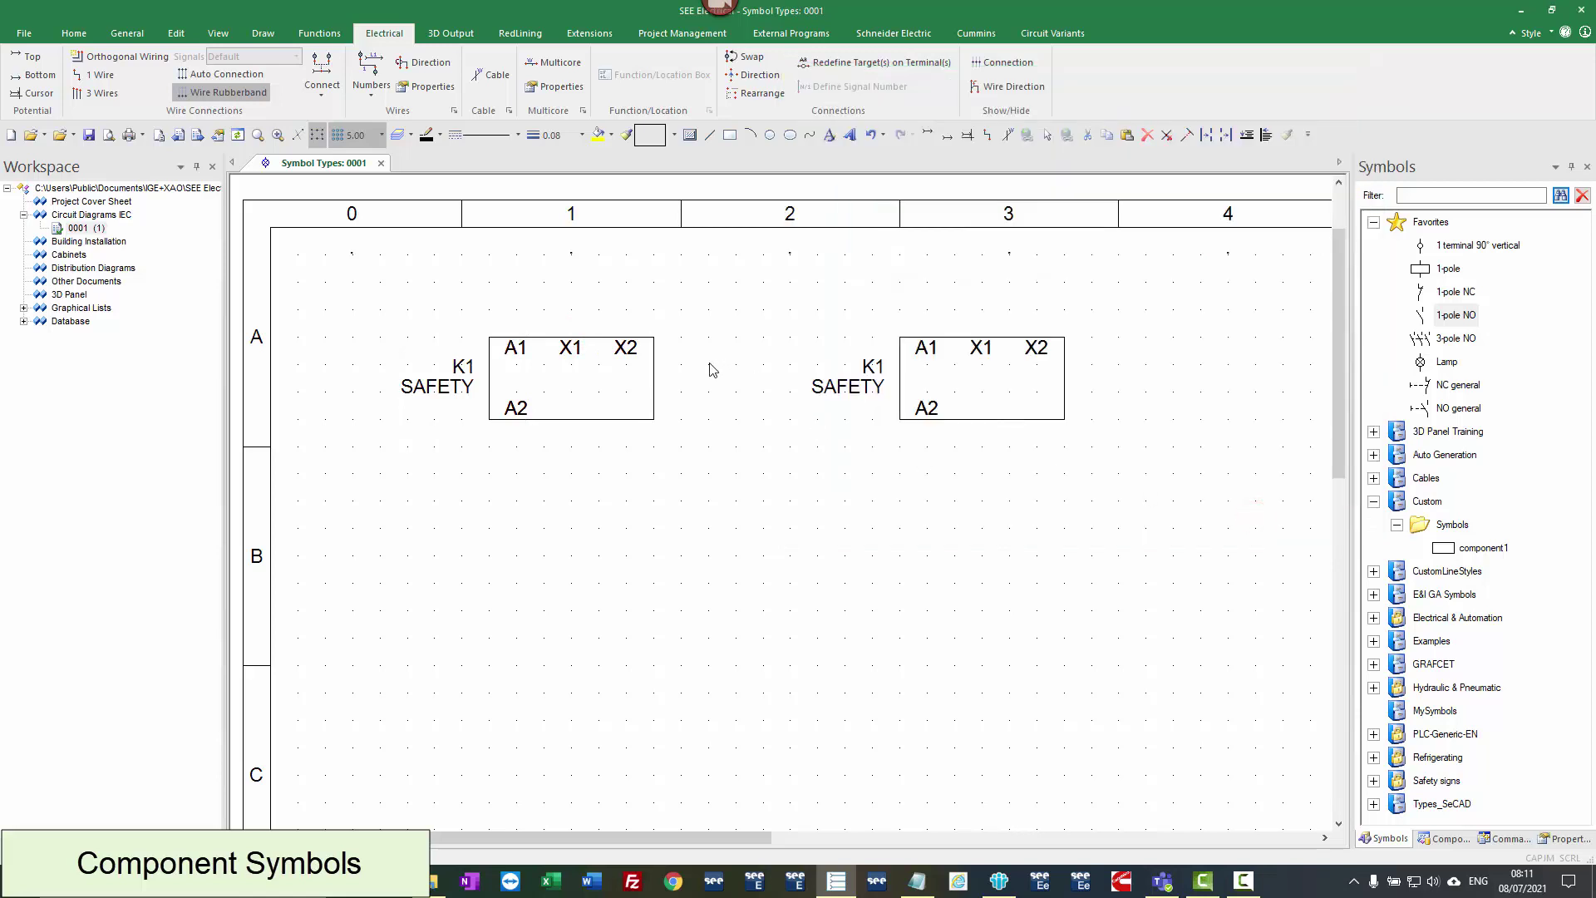
- Check the type in the column 3 K1 component's properties and keep the component uncombined
{"action": "double_click", "coordinate": [944, 345]}
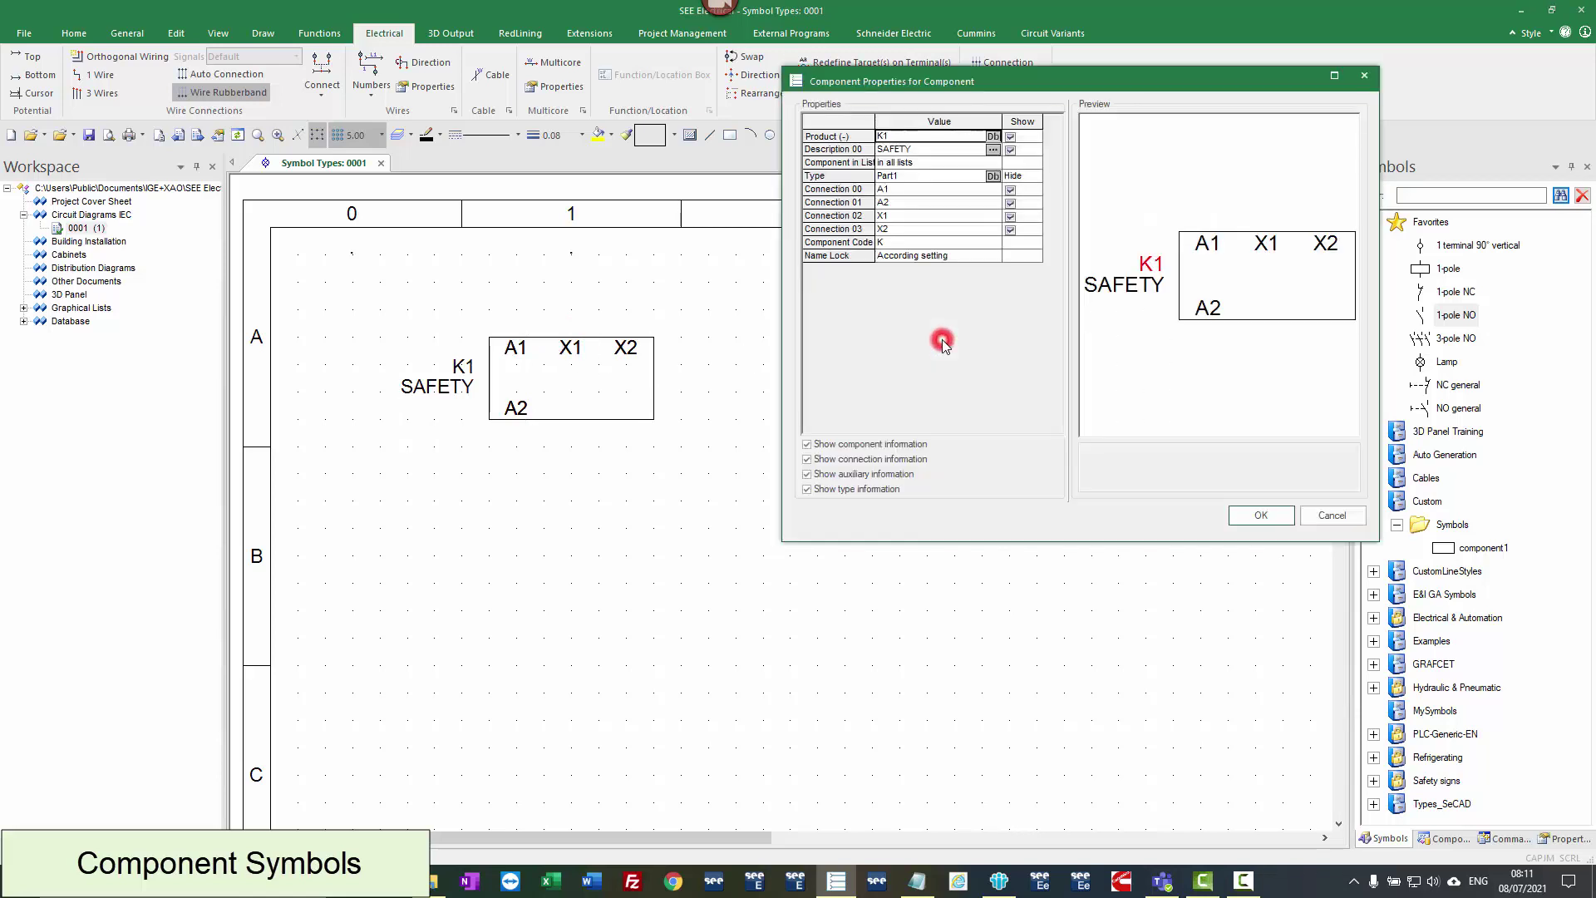
{"action": "left_click", "coordinate": [1269, 515]}
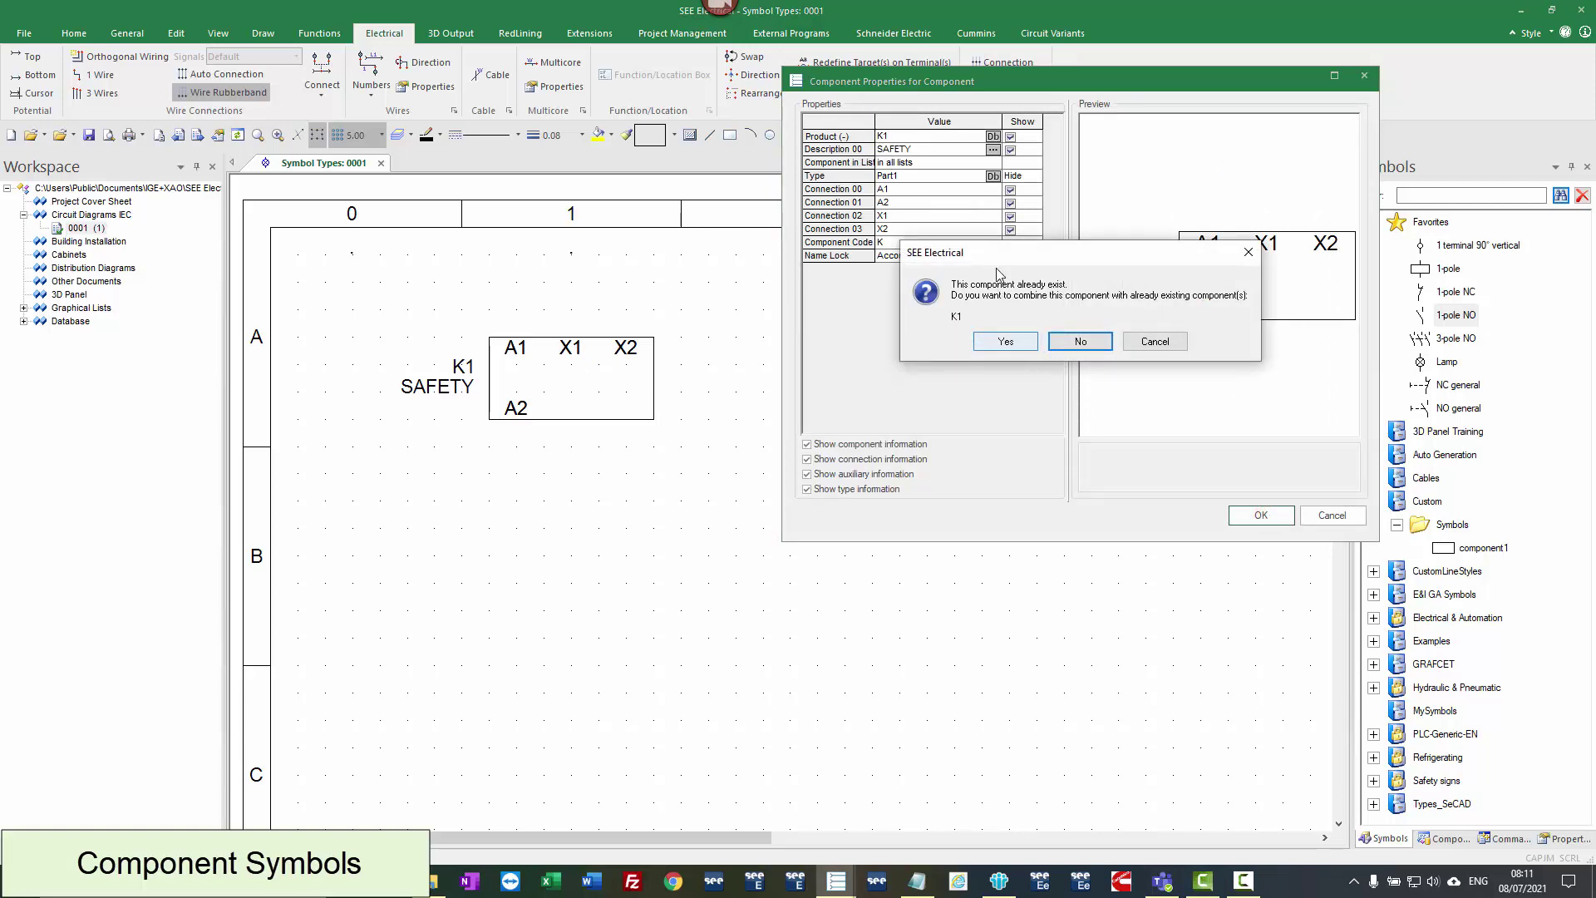
{"action": "left_click", "coordinate": [1081, 342]}
{"action": "left_click", "coordinate": [808, 305]}
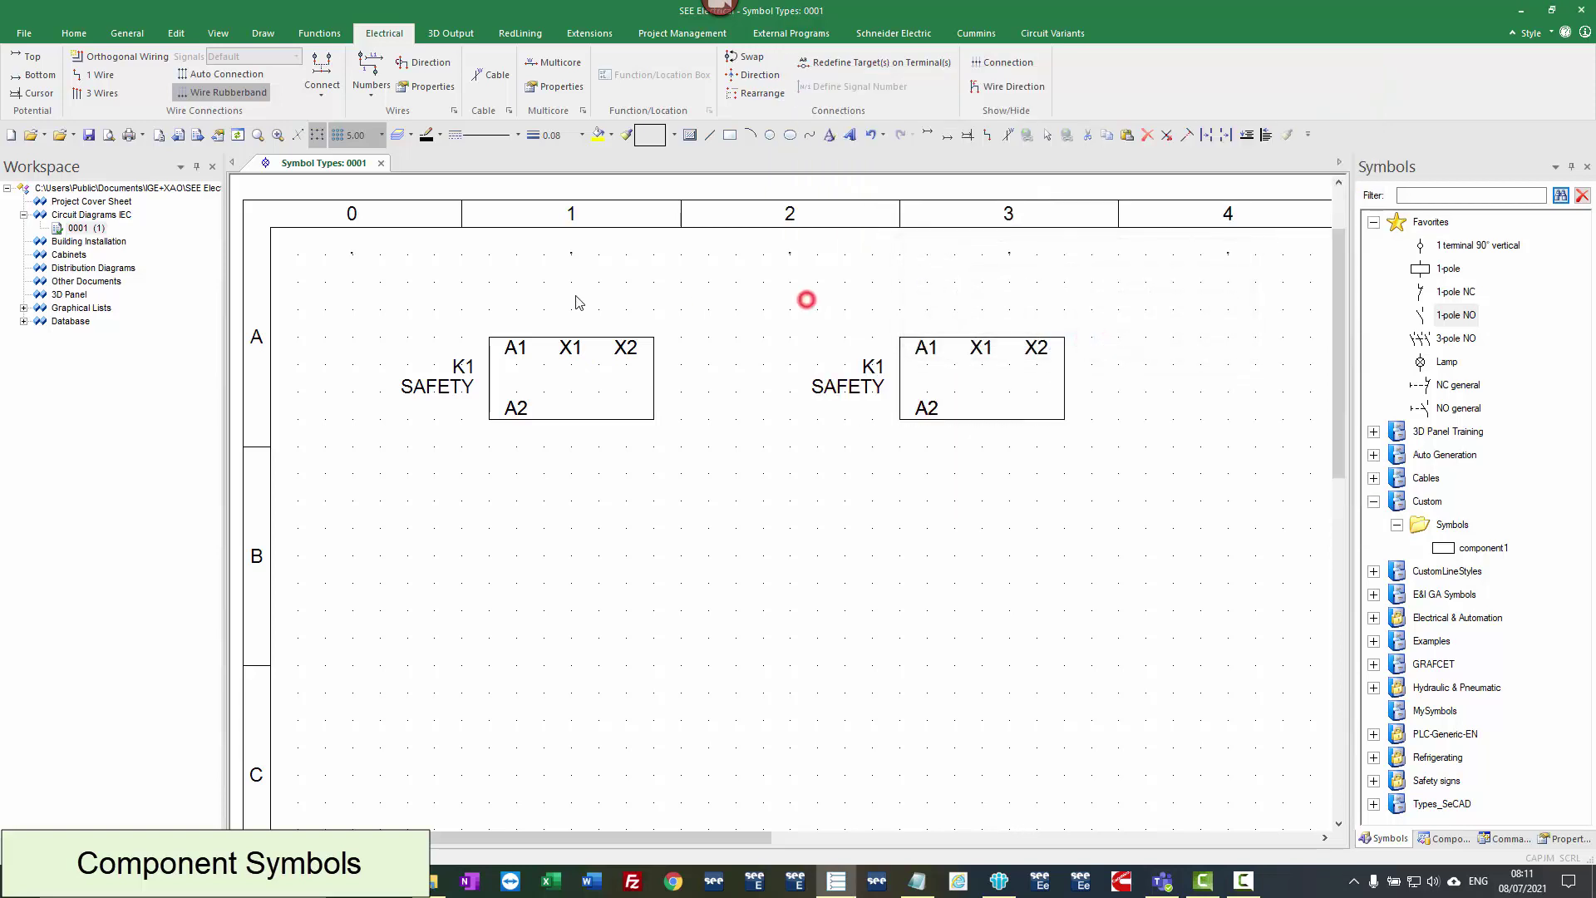
- Examine the product names and types of both K1 components in the database's components view, and close the view
{"action": "left_click", "coordinate": [24, 321]}
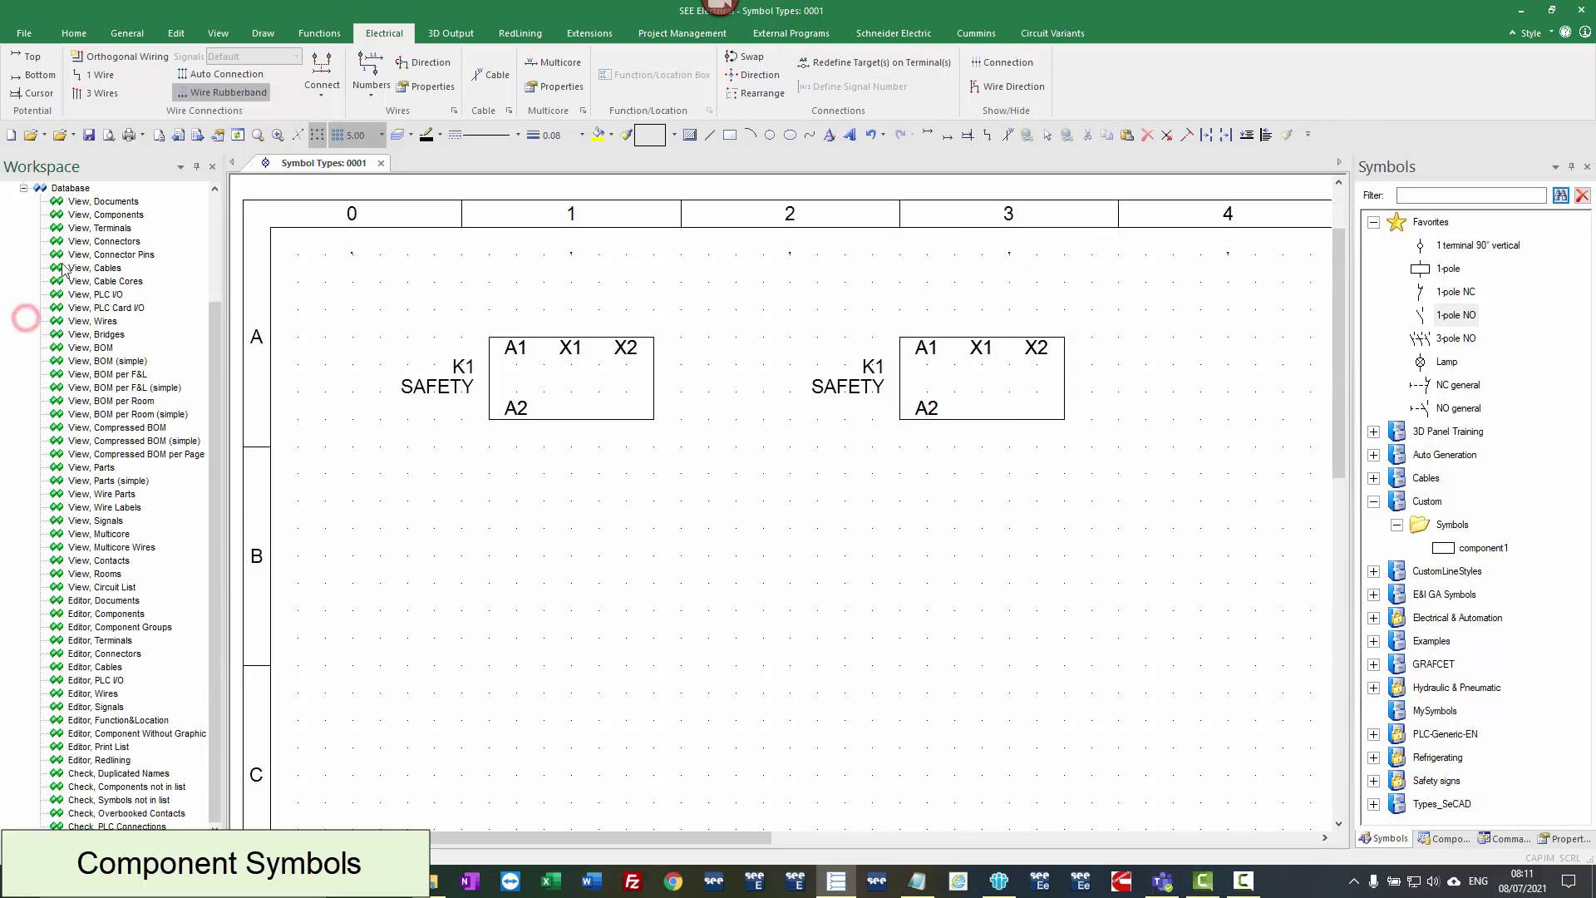
{"action": "double_click", "coordinate": [119, 215]}
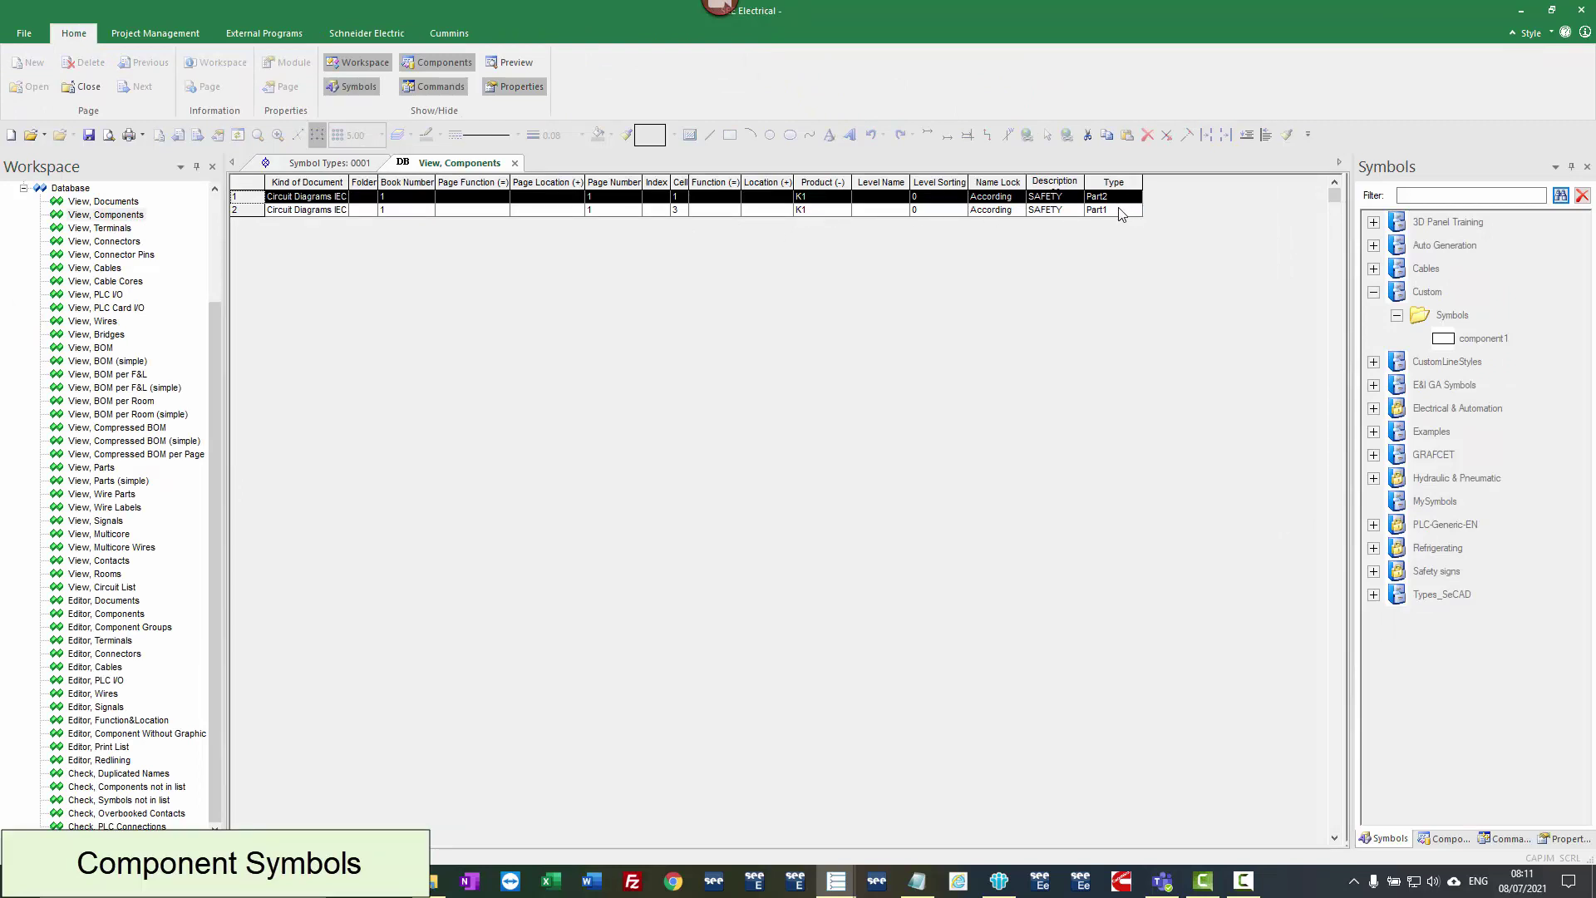
{"action": "left_click", "coordinate": [515, 162]}
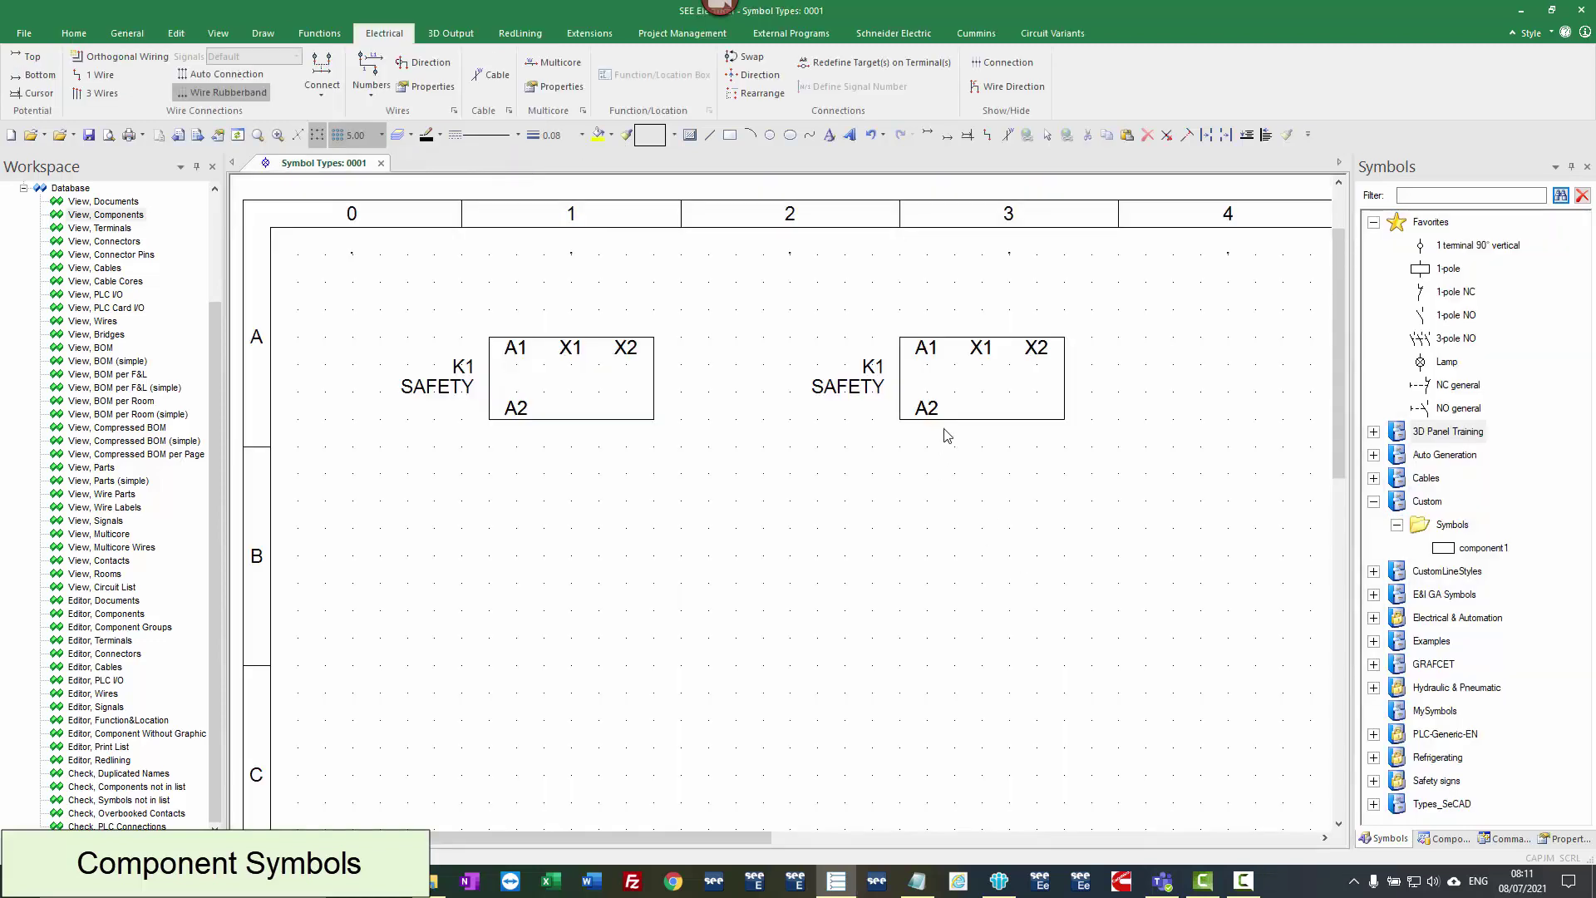
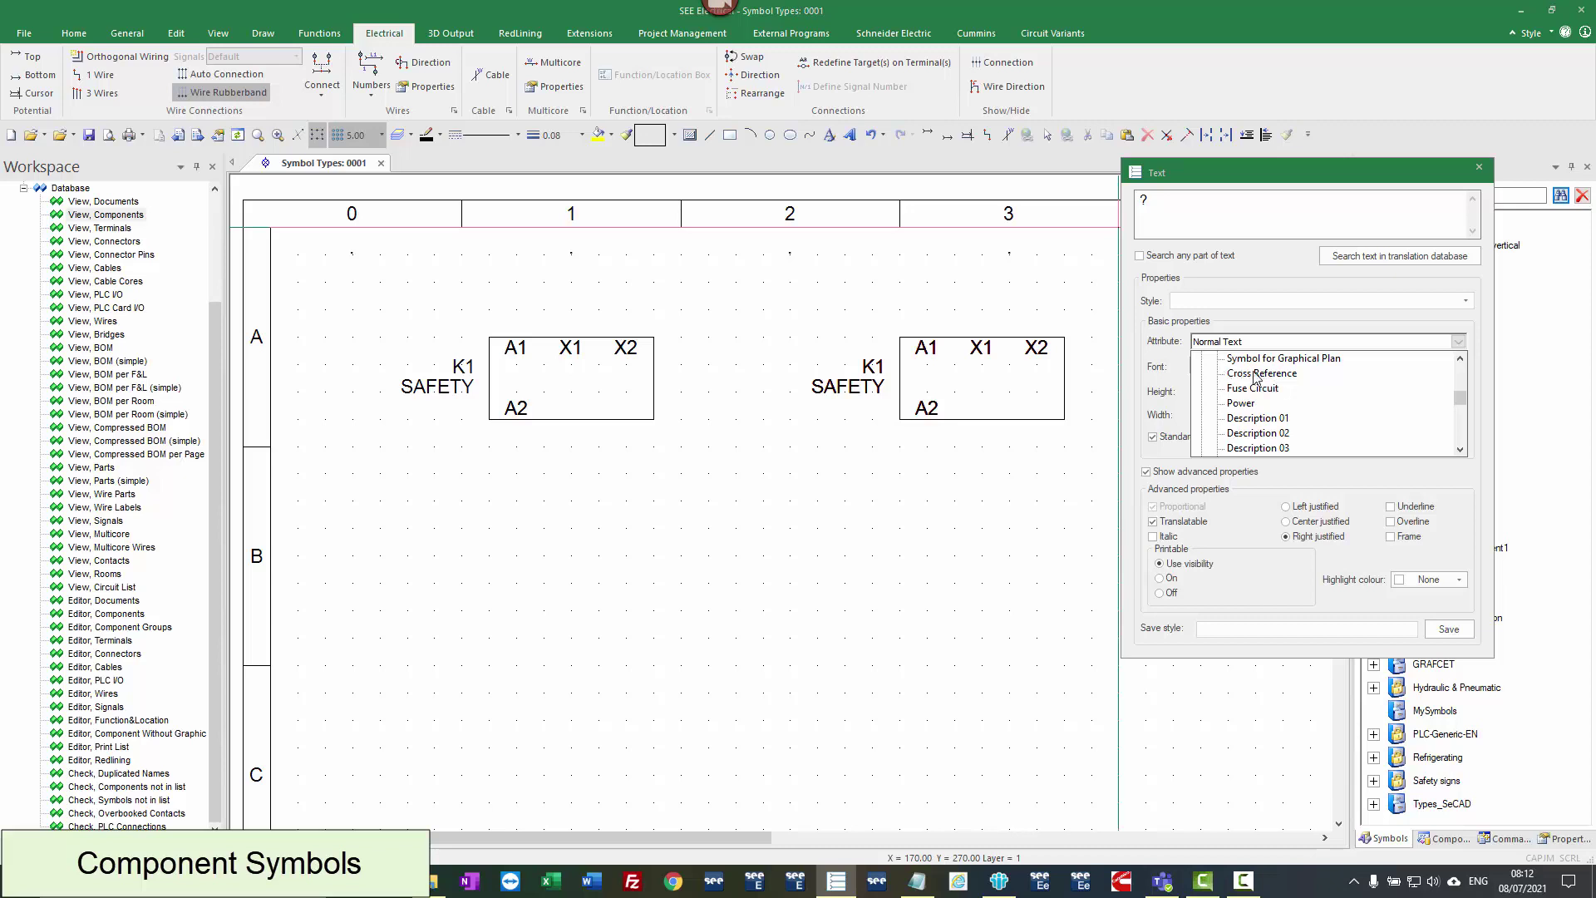
- Place a "?" text with the Cross Reference attribute below the SAFETY description of the K1 component in column 1
{"action": "left_click", "coordinate": [1278, 374]}
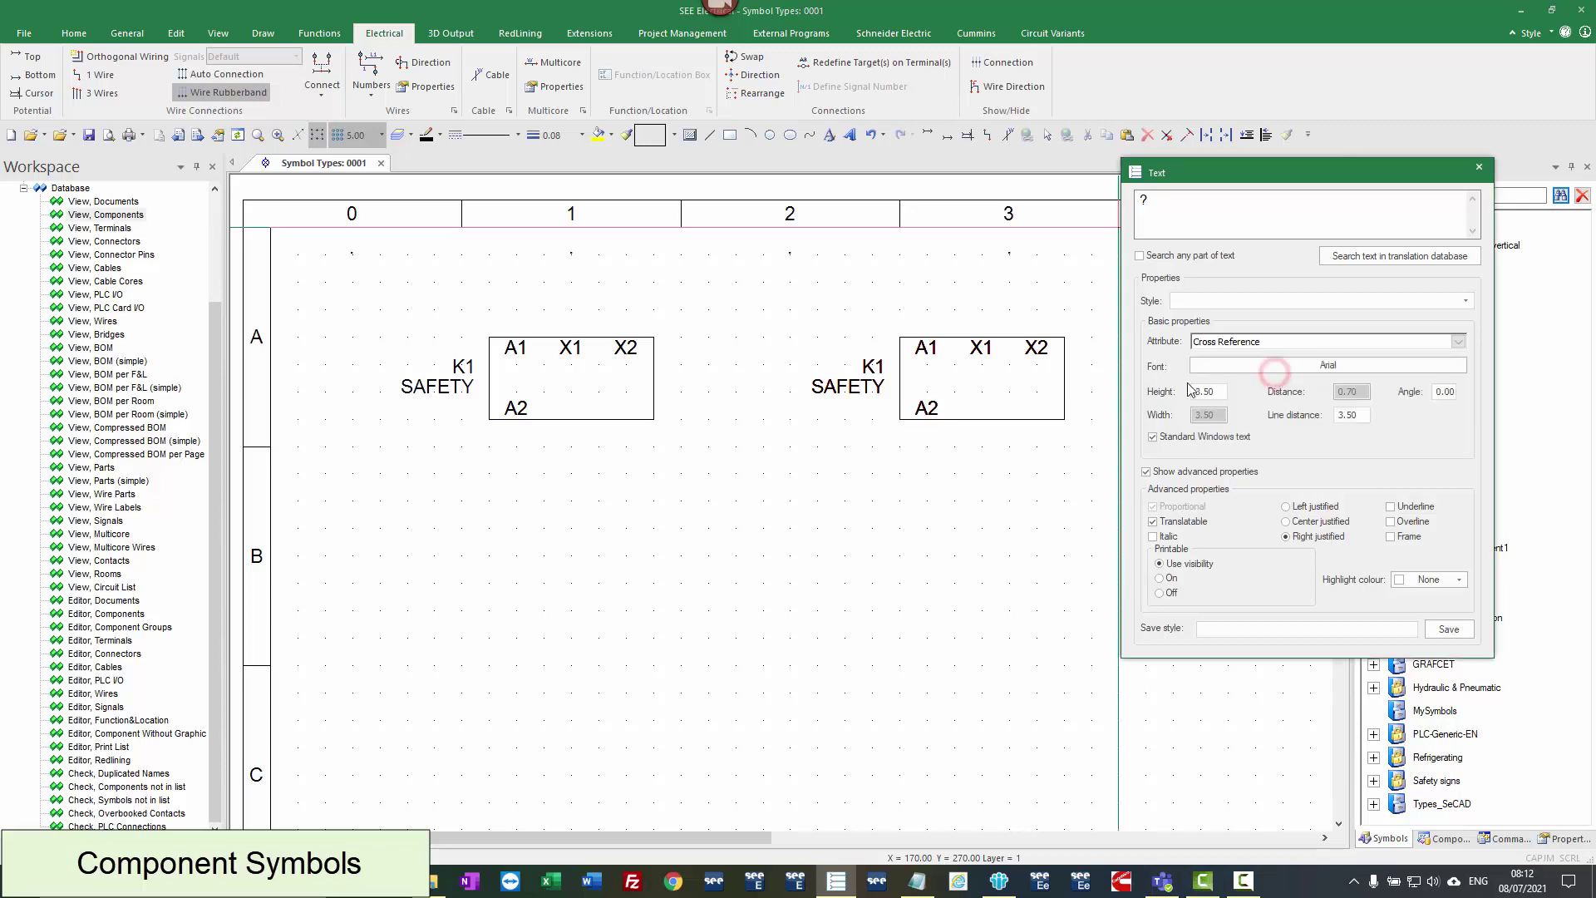
{"action": "left_click", "coordinate": [461, 419]}
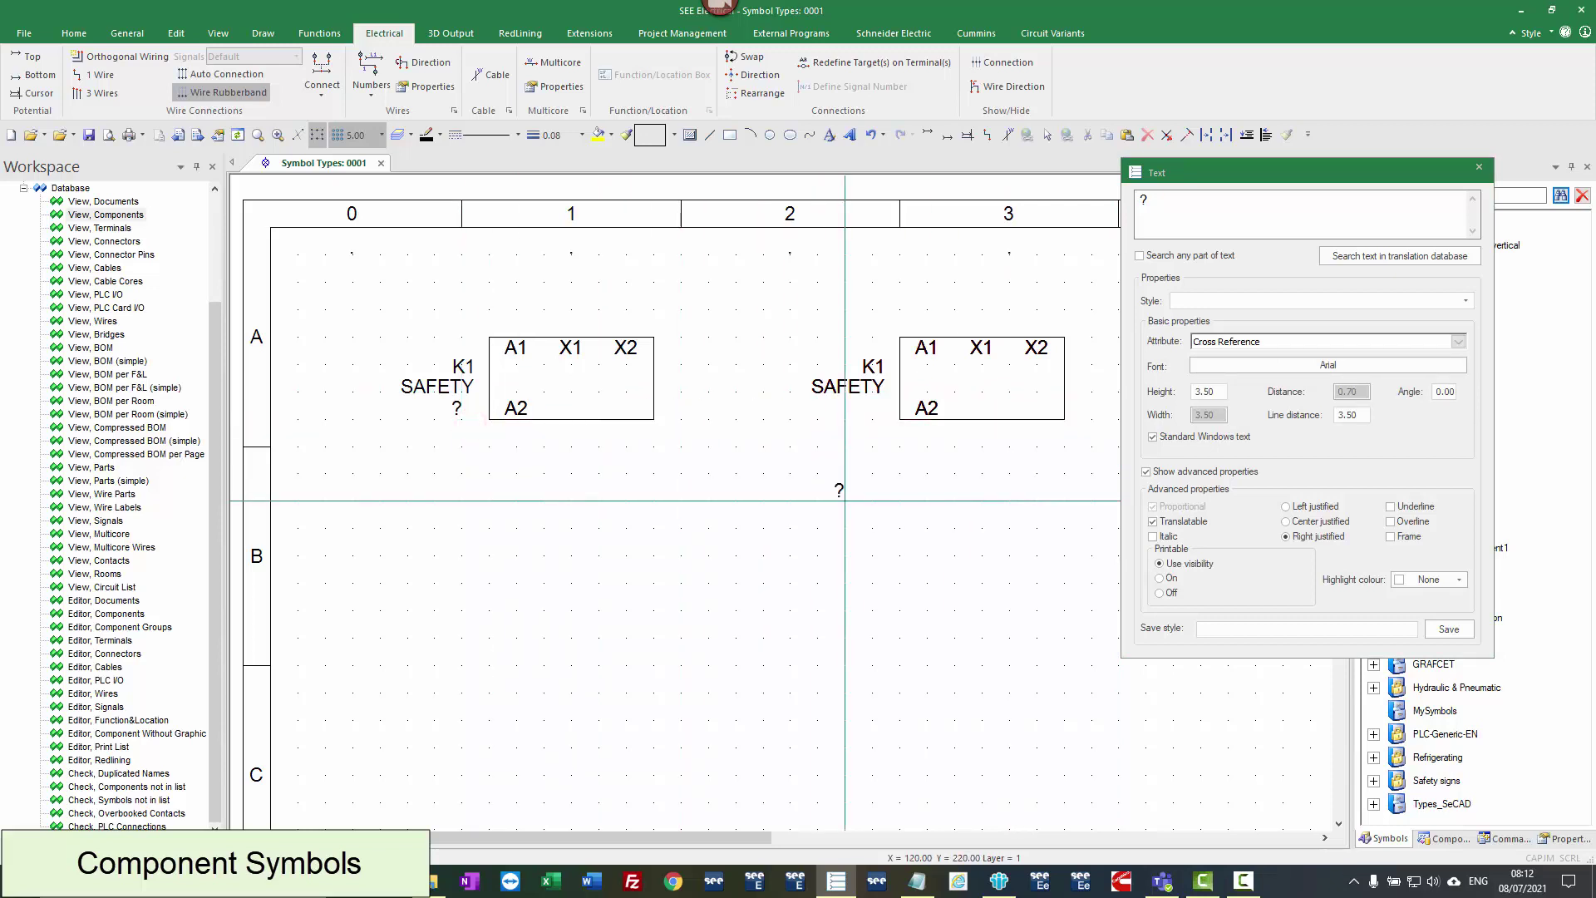
{"action": "key", "text": "Escape"}
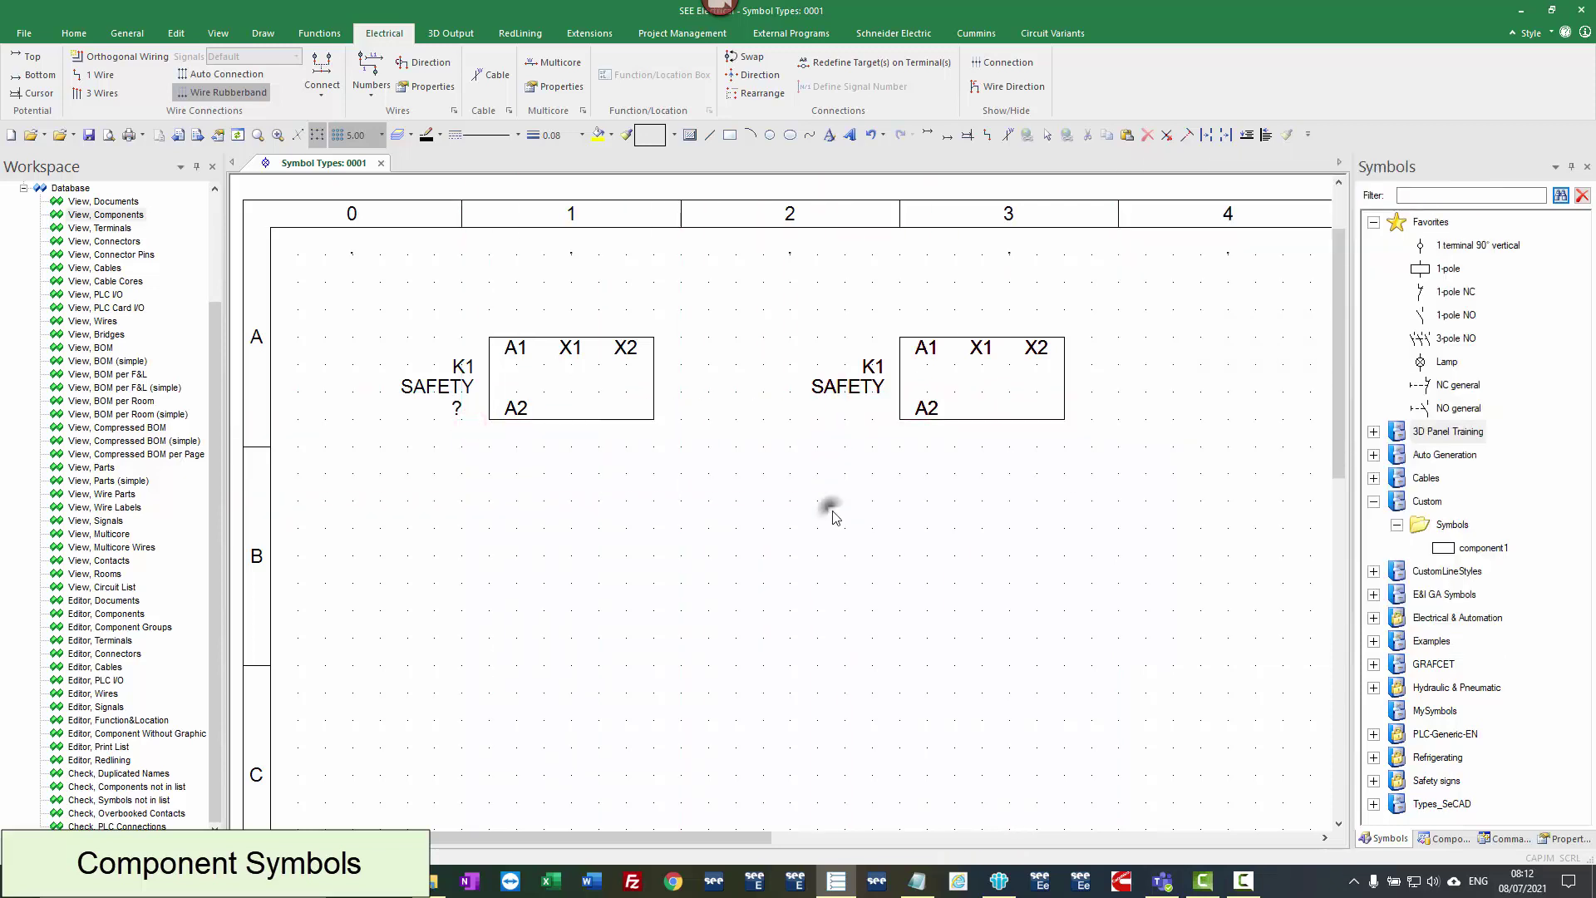
- Copy the cross-reference text to the matching position below SAFETY on the K1 component in column 3
{"action": "left_click", "coordinate": [458, 410]}
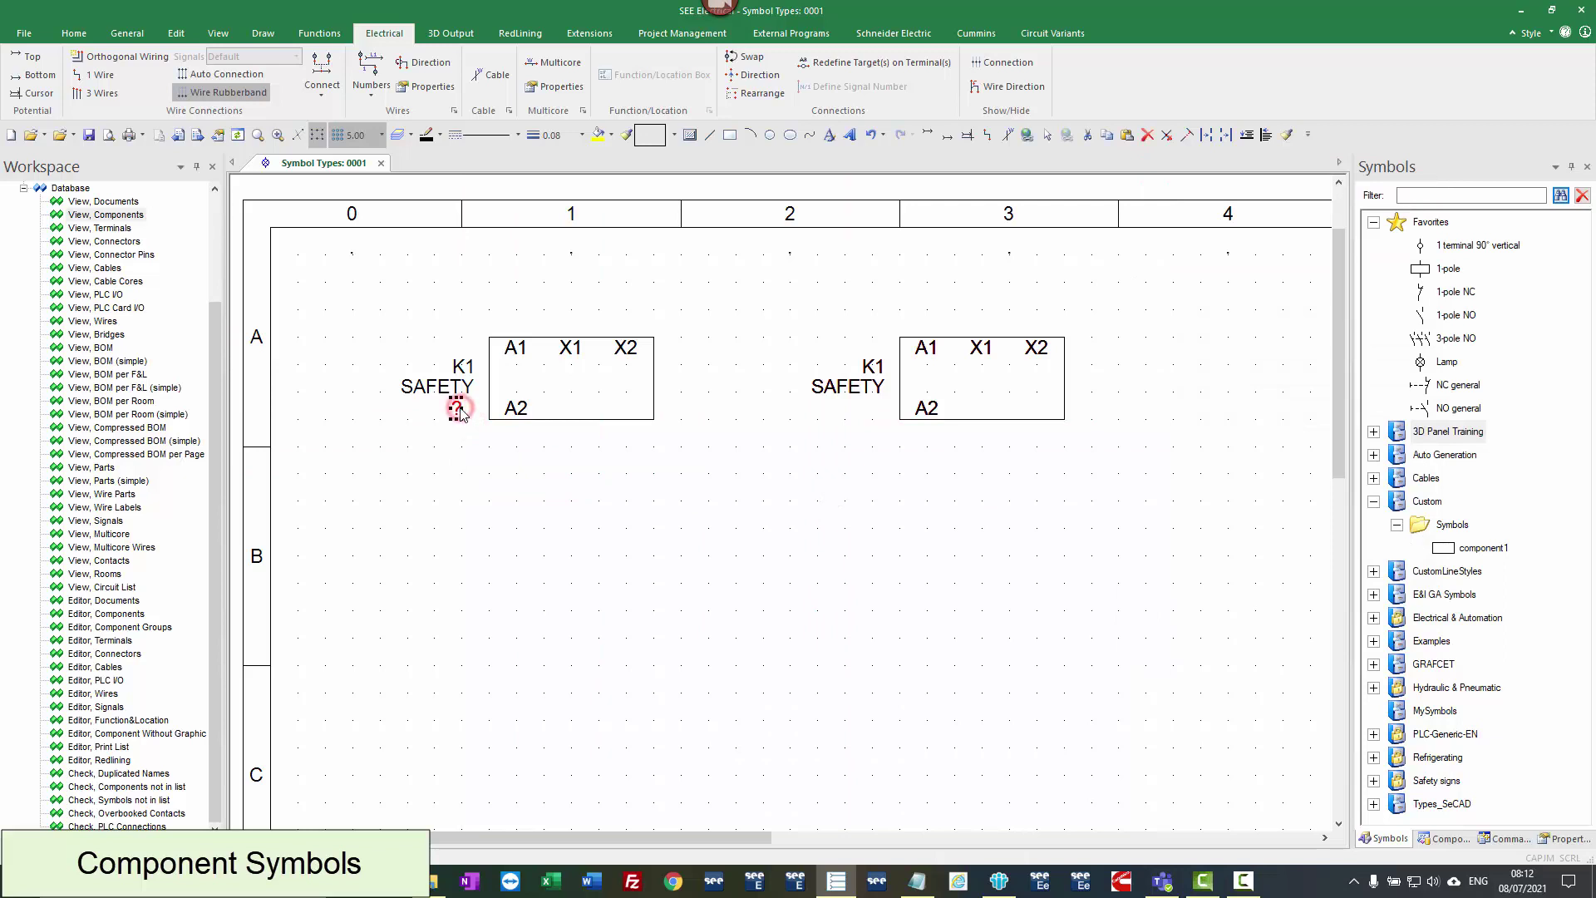
{"action": "right_click", "coordinate": [456, 418]}
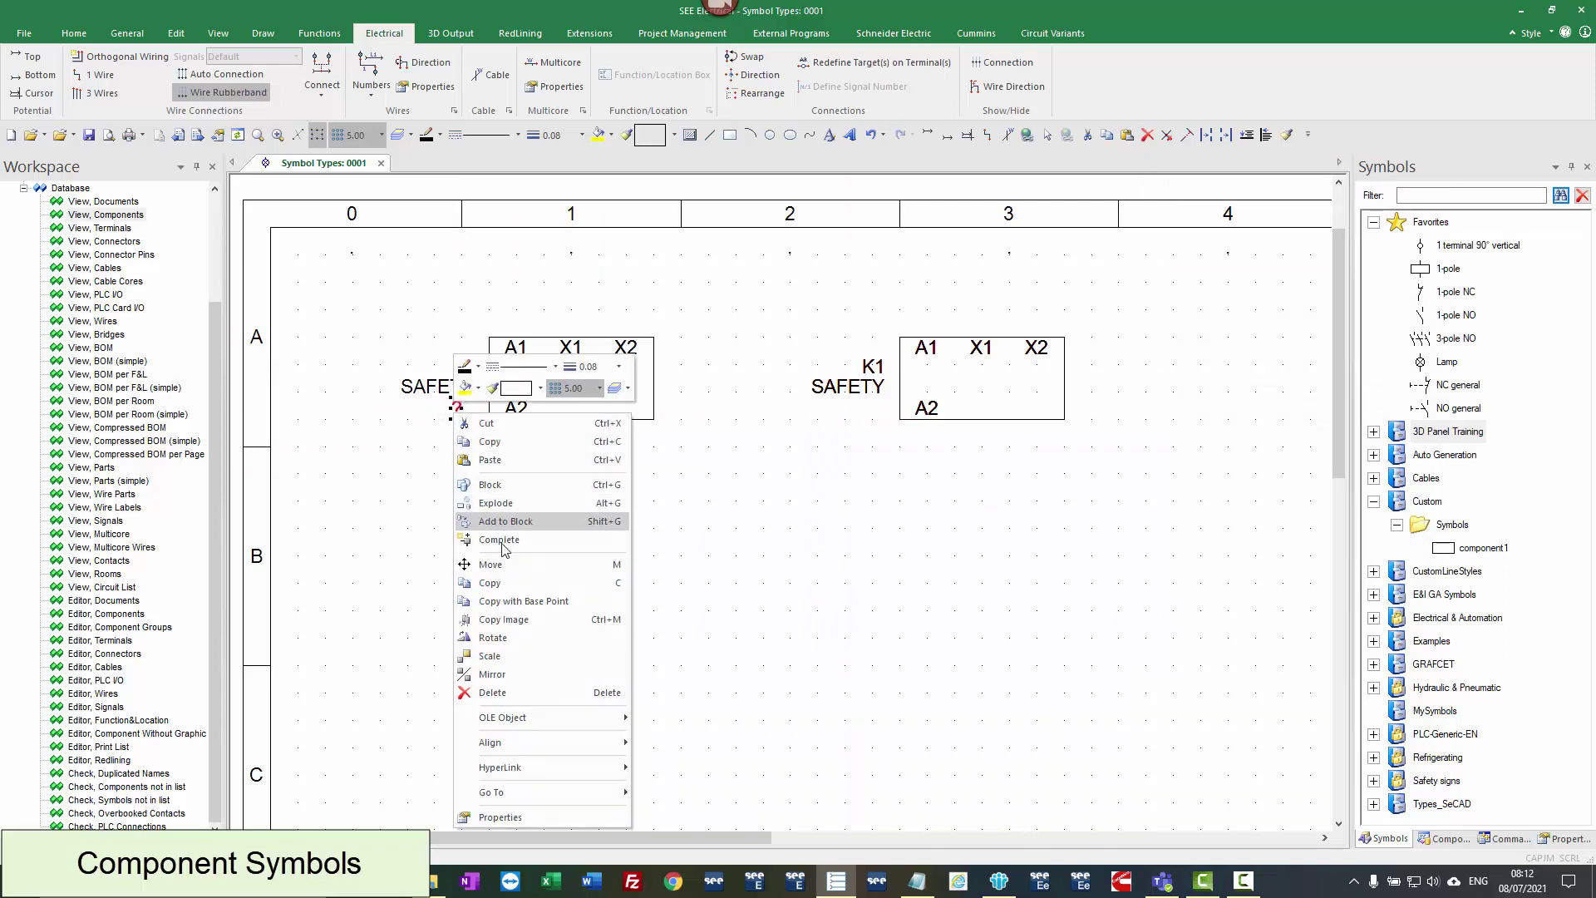
{"action": "left_click", "coordinate": [498, 583]}
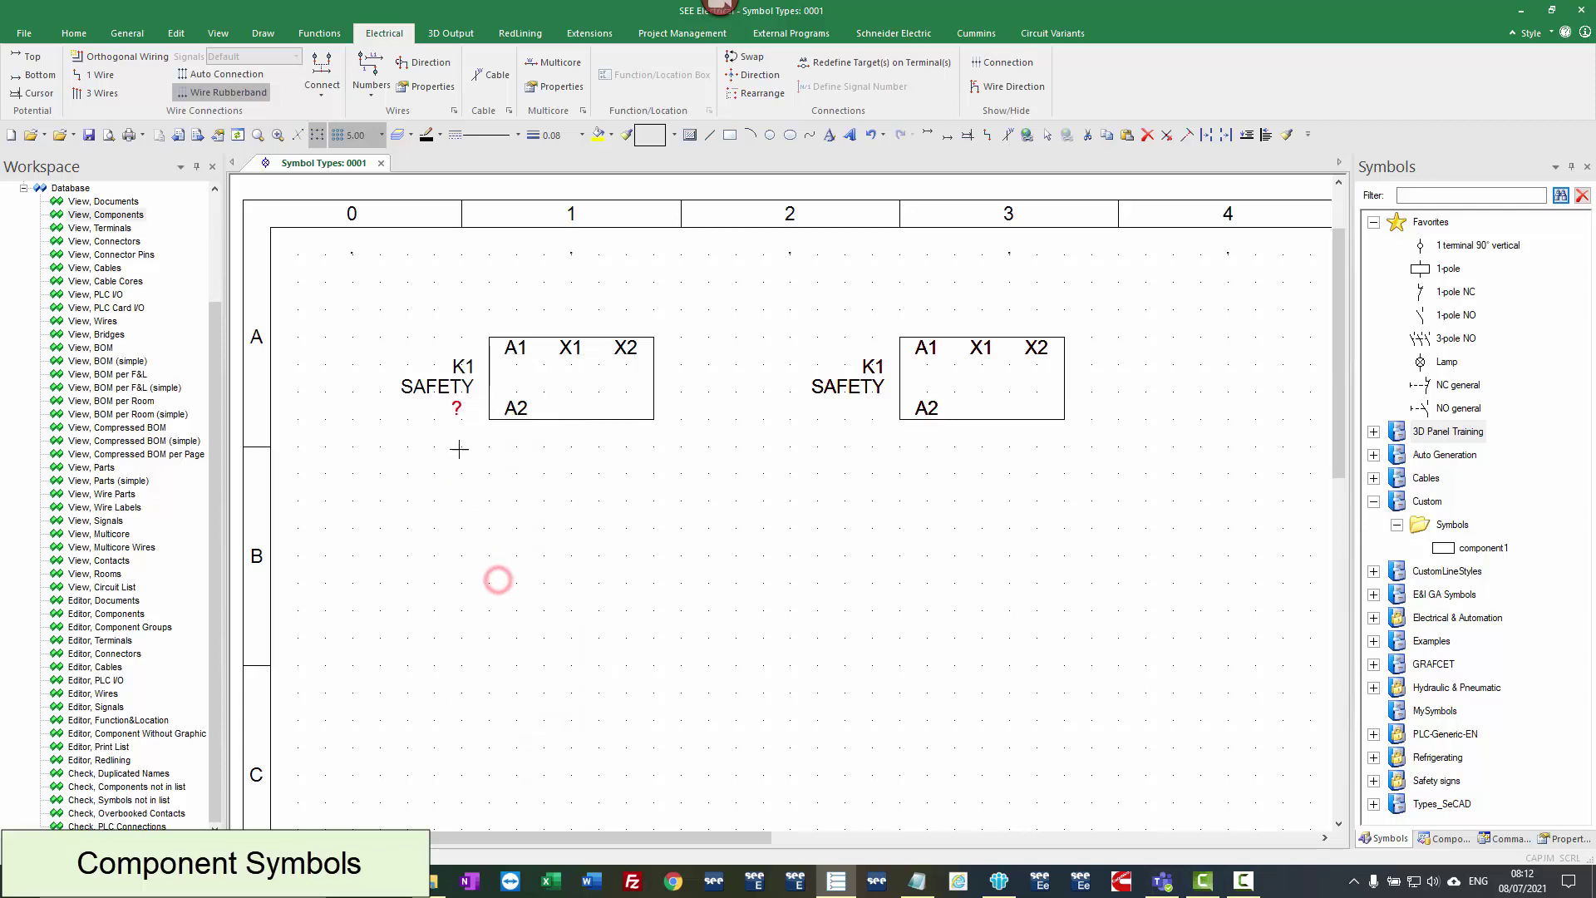
{"action": "left_click", "coordinate": [458, 414]}
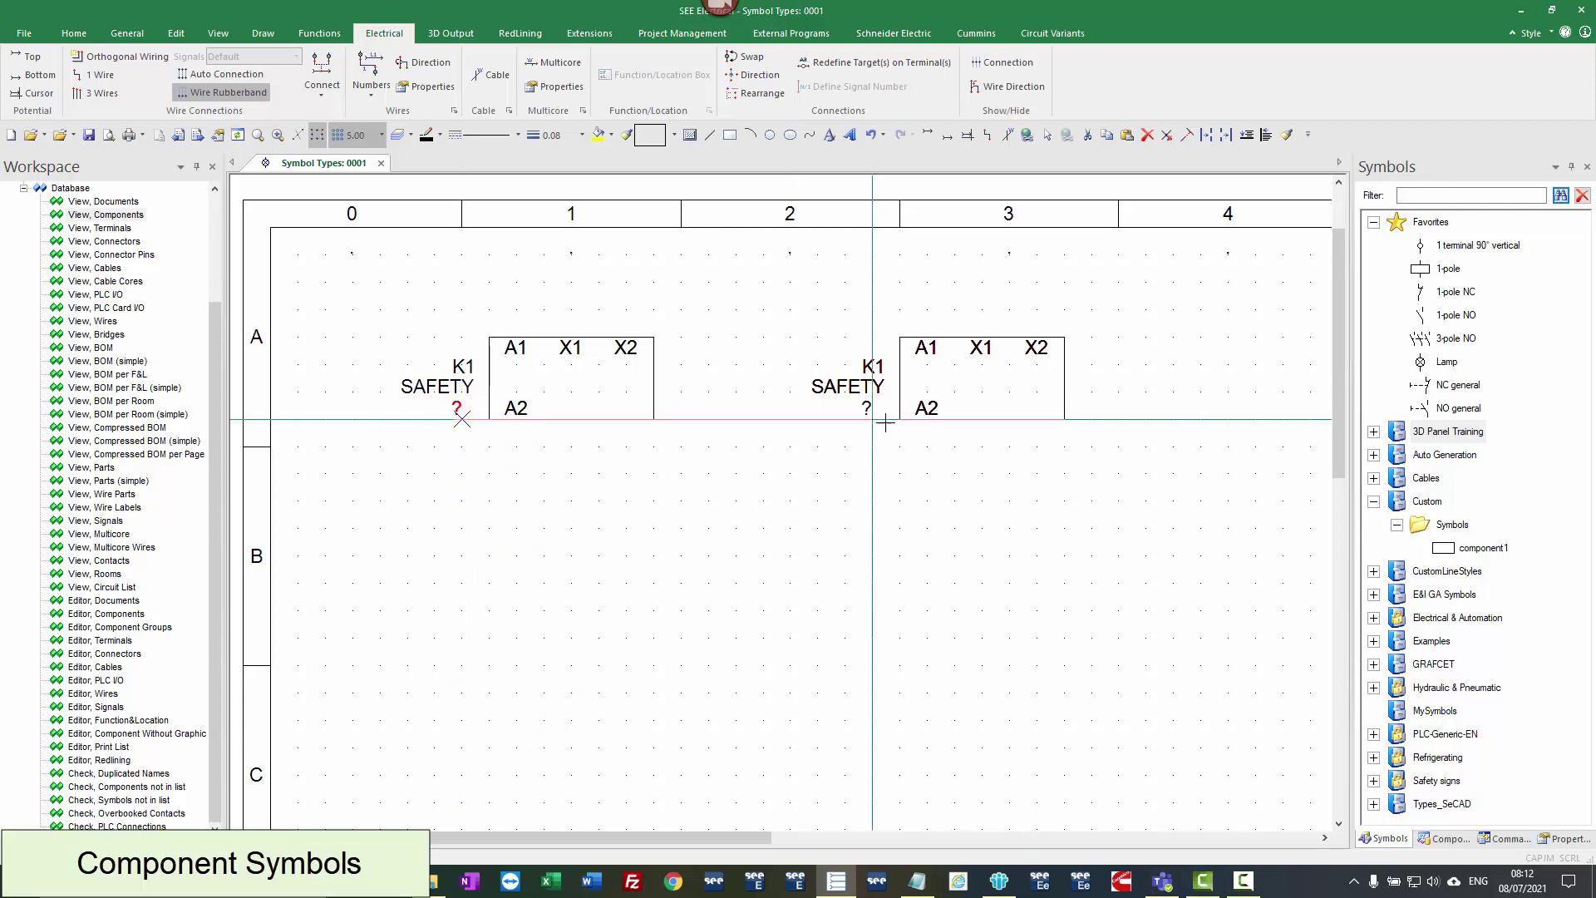
{"action": "left_click", "coordinate": [866, 410]}
{"action": "left_click", "coordinate": [863, 474]}
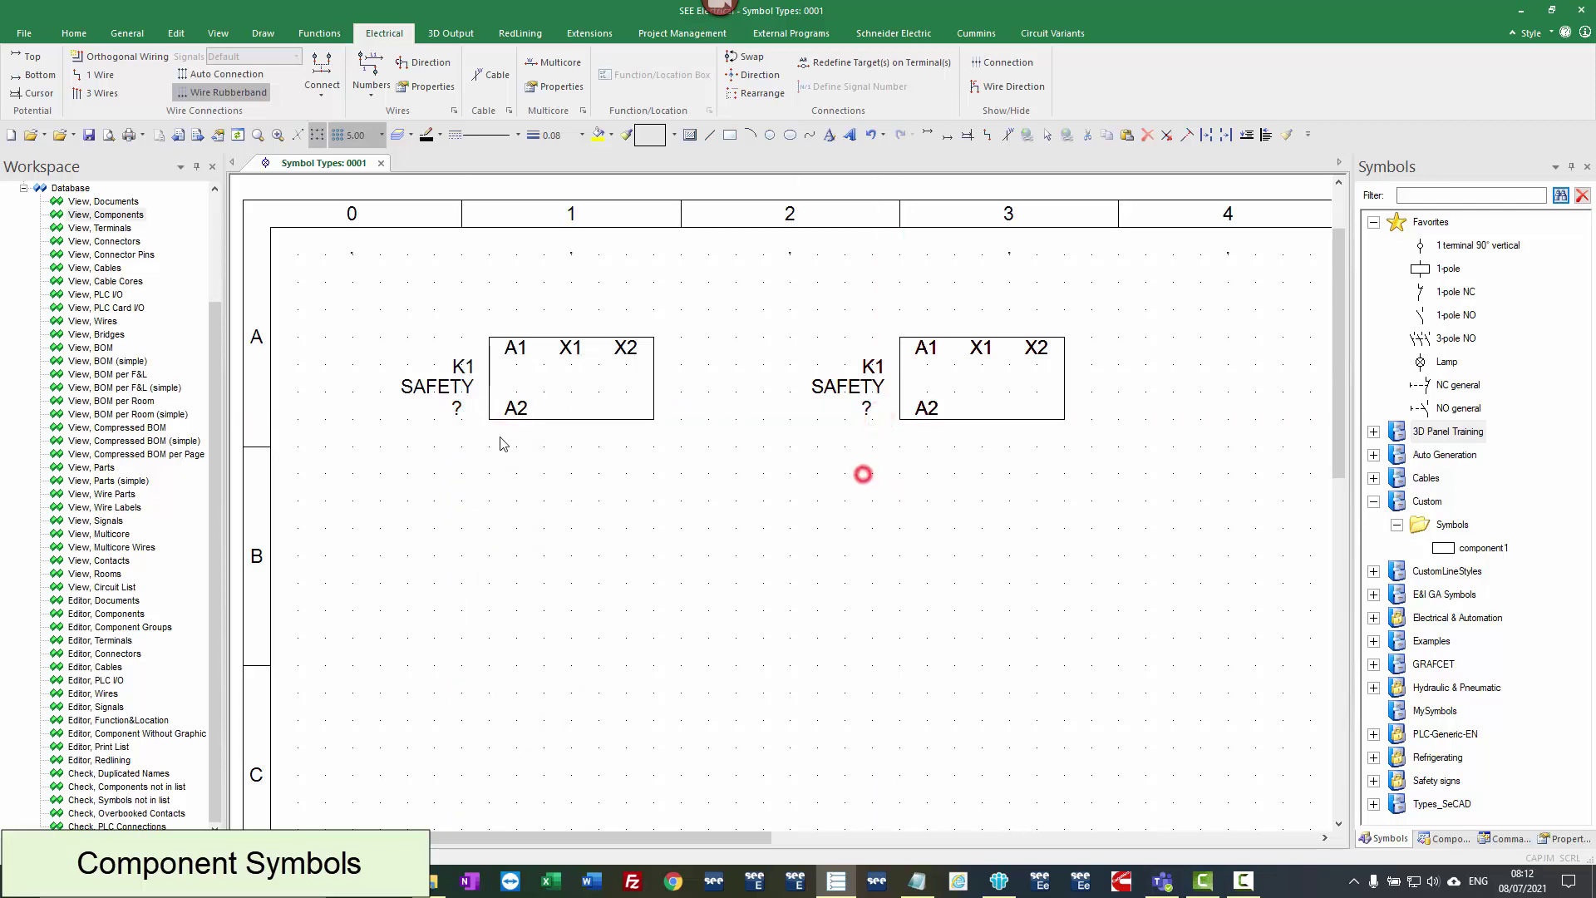
- Add the cross-reference text in column 1 to the block of the original K1 component
{"action": "left_click", "coordinate": [457, 411]}
{"action": "right_click", "coordinate": [458, 411]}
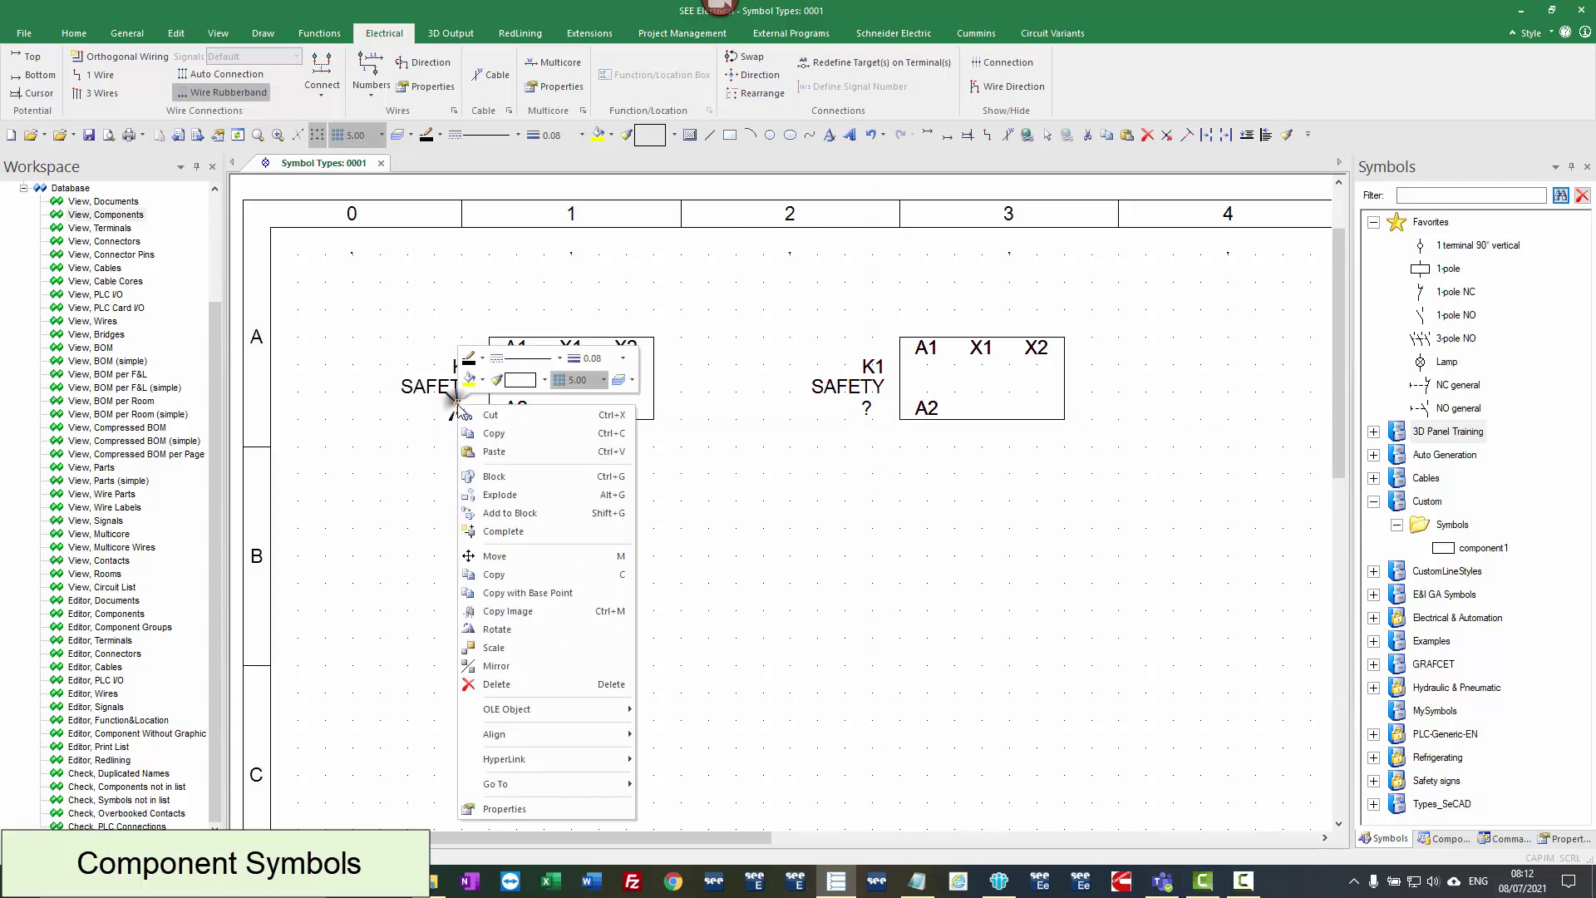
{"action": "left_click", "coordinate": [526, 512]}
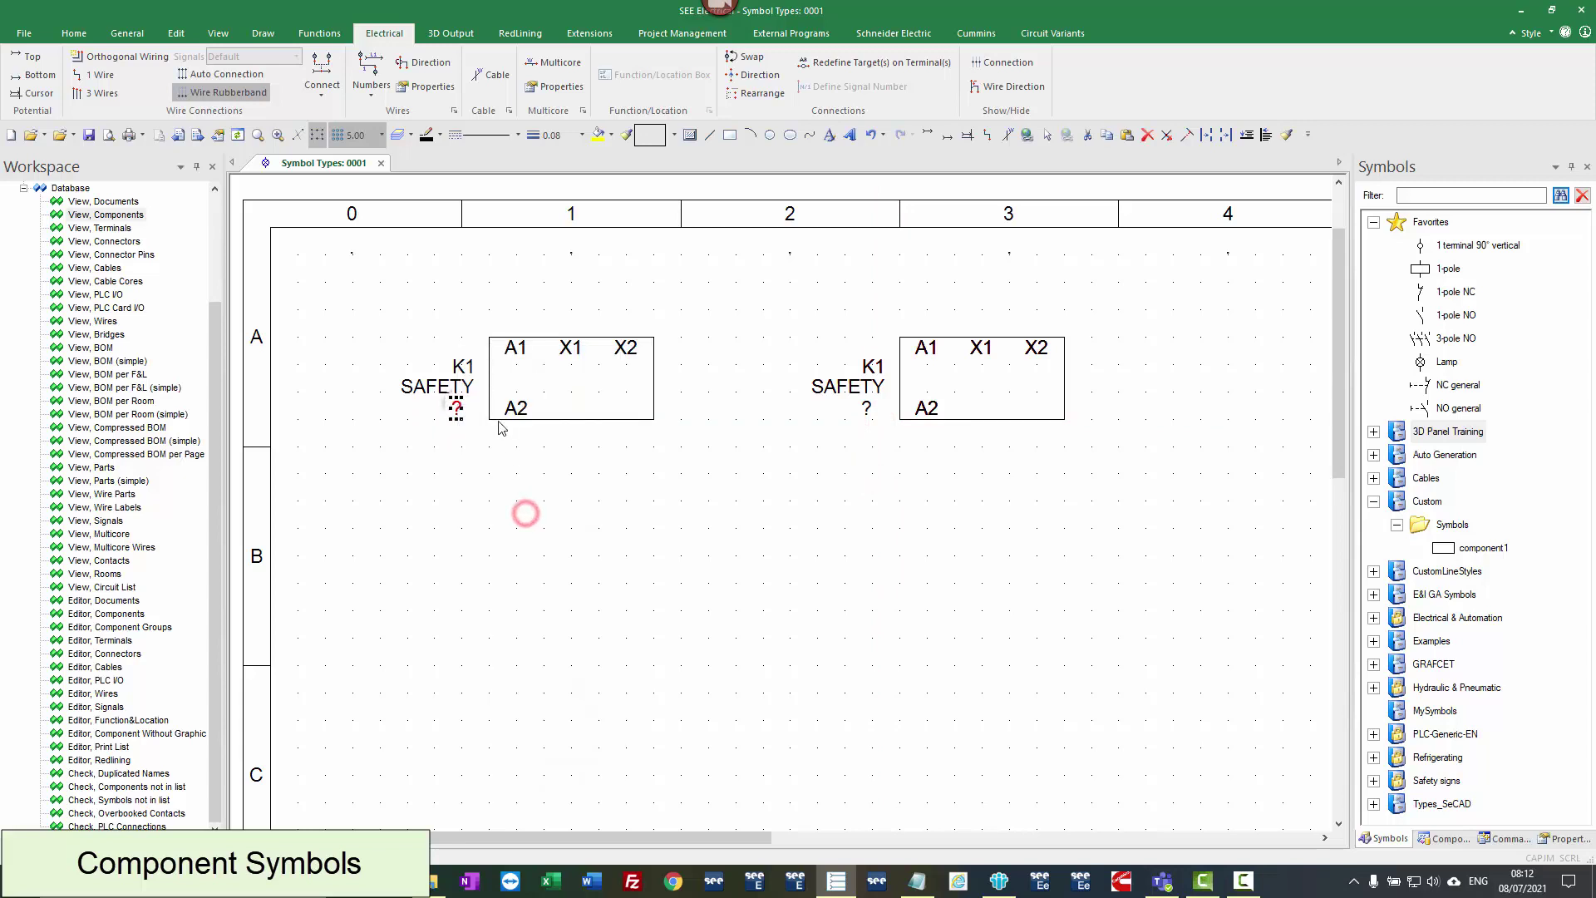
{"action": "left_click", "coordinate": [492, 350]}
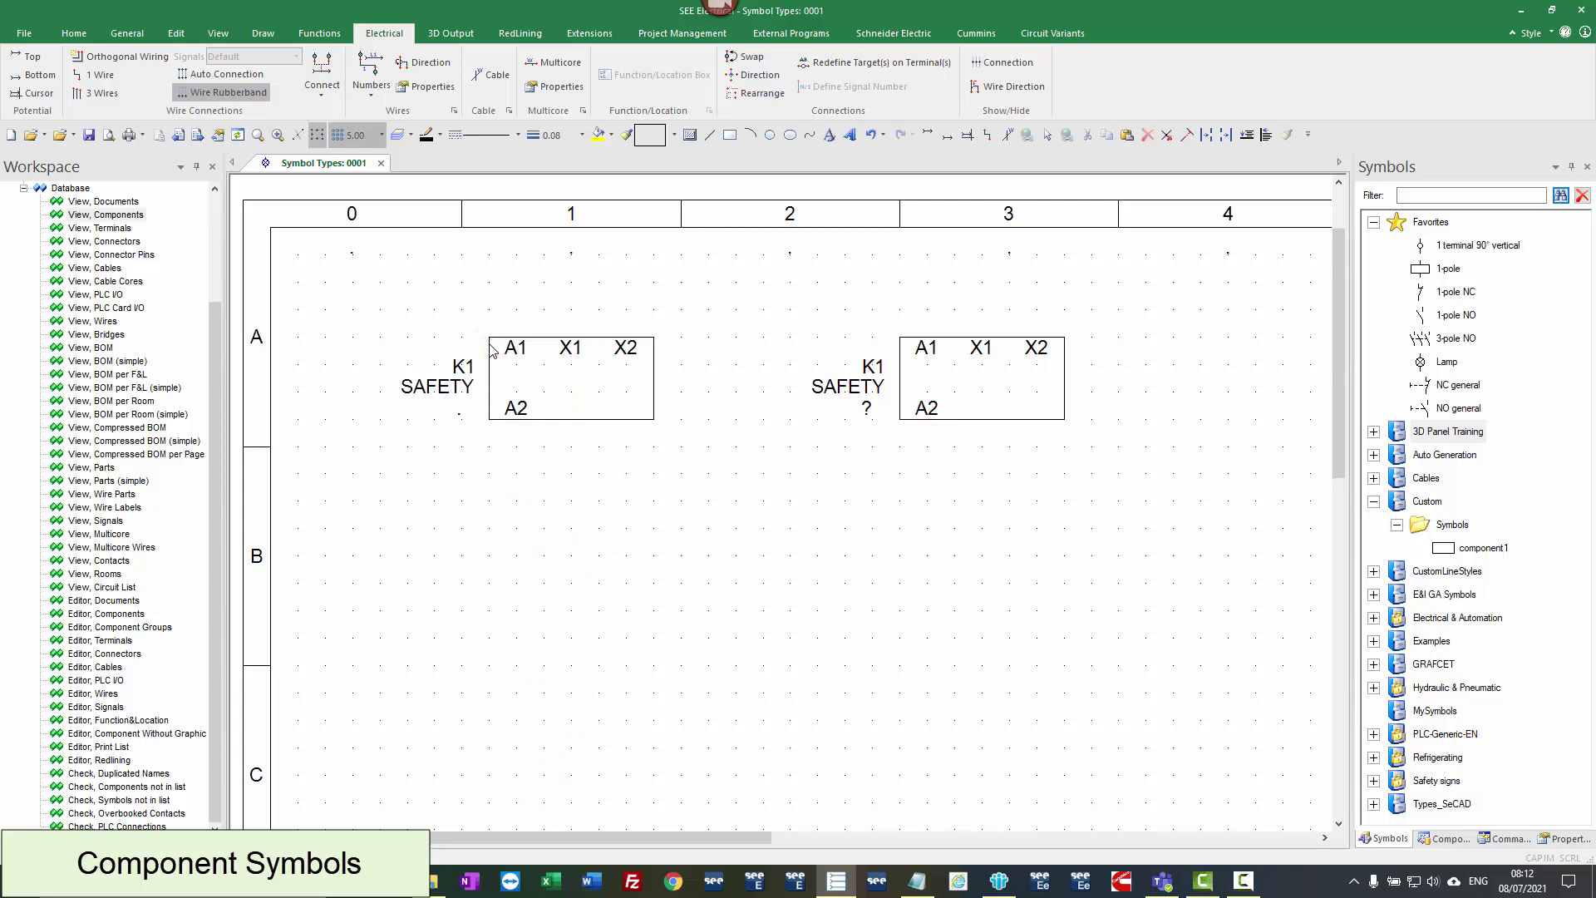
- Add the column 3 cross-reference text to its K1 component's block and combine that component with the existing K1
{"action": "left_click", "coordinate": [869, 408]}
{"action": "right_click", "coordinate": [867, 407]}
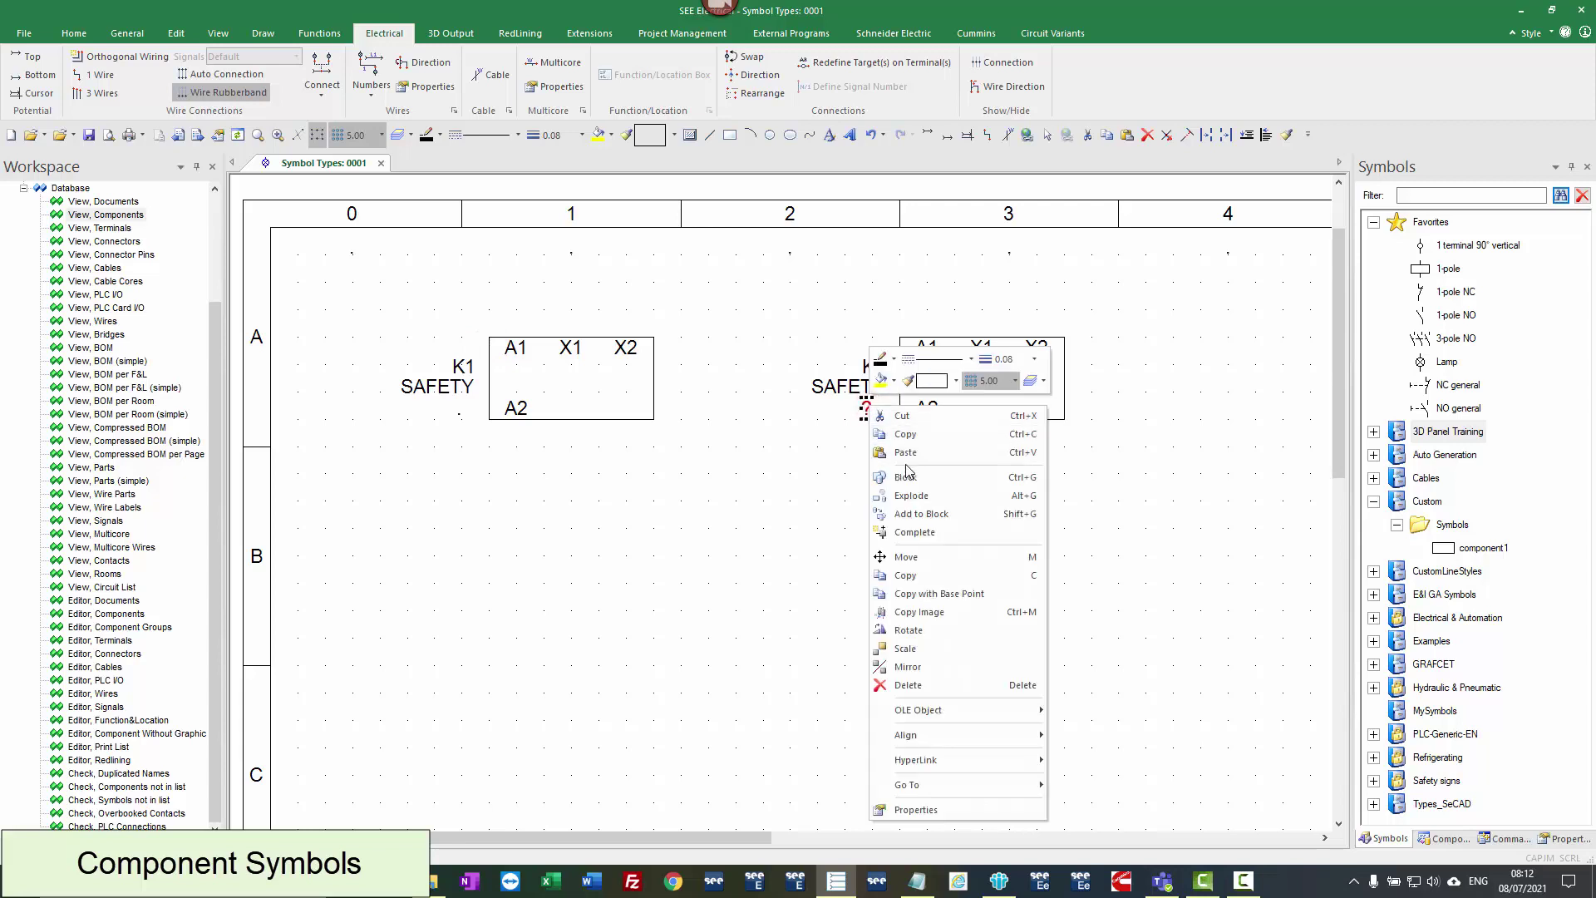
{"action": "left_click", "coordinate": [906, 514]}
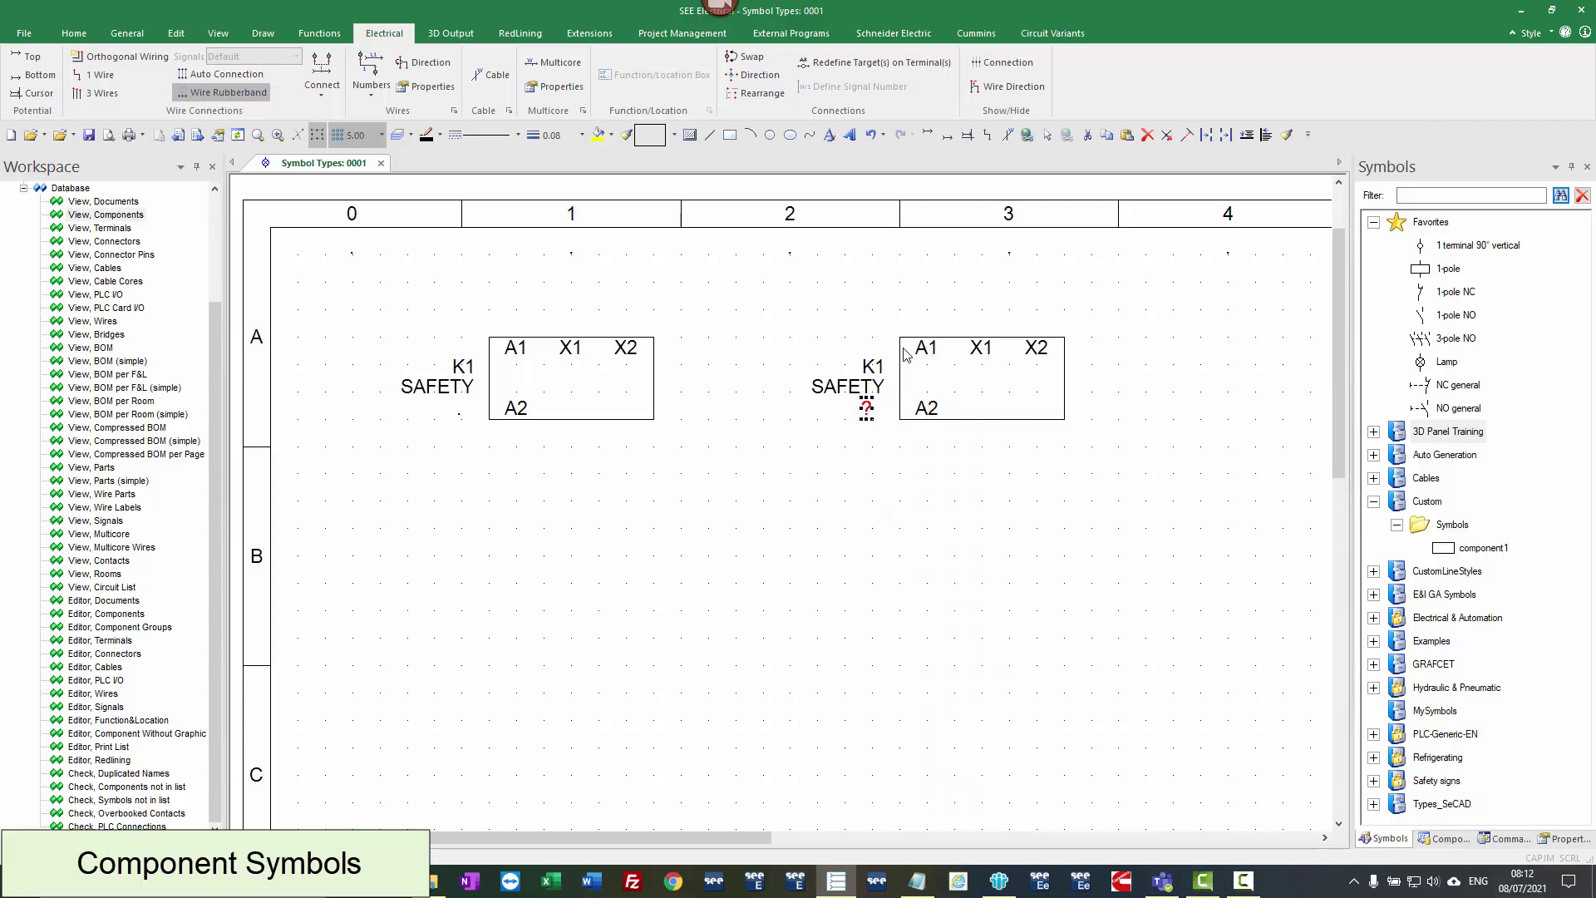
{"action": "left_click", "coordinate": [901, 349]}
{"action": "left_click", "coordinate": [1259, 515]}
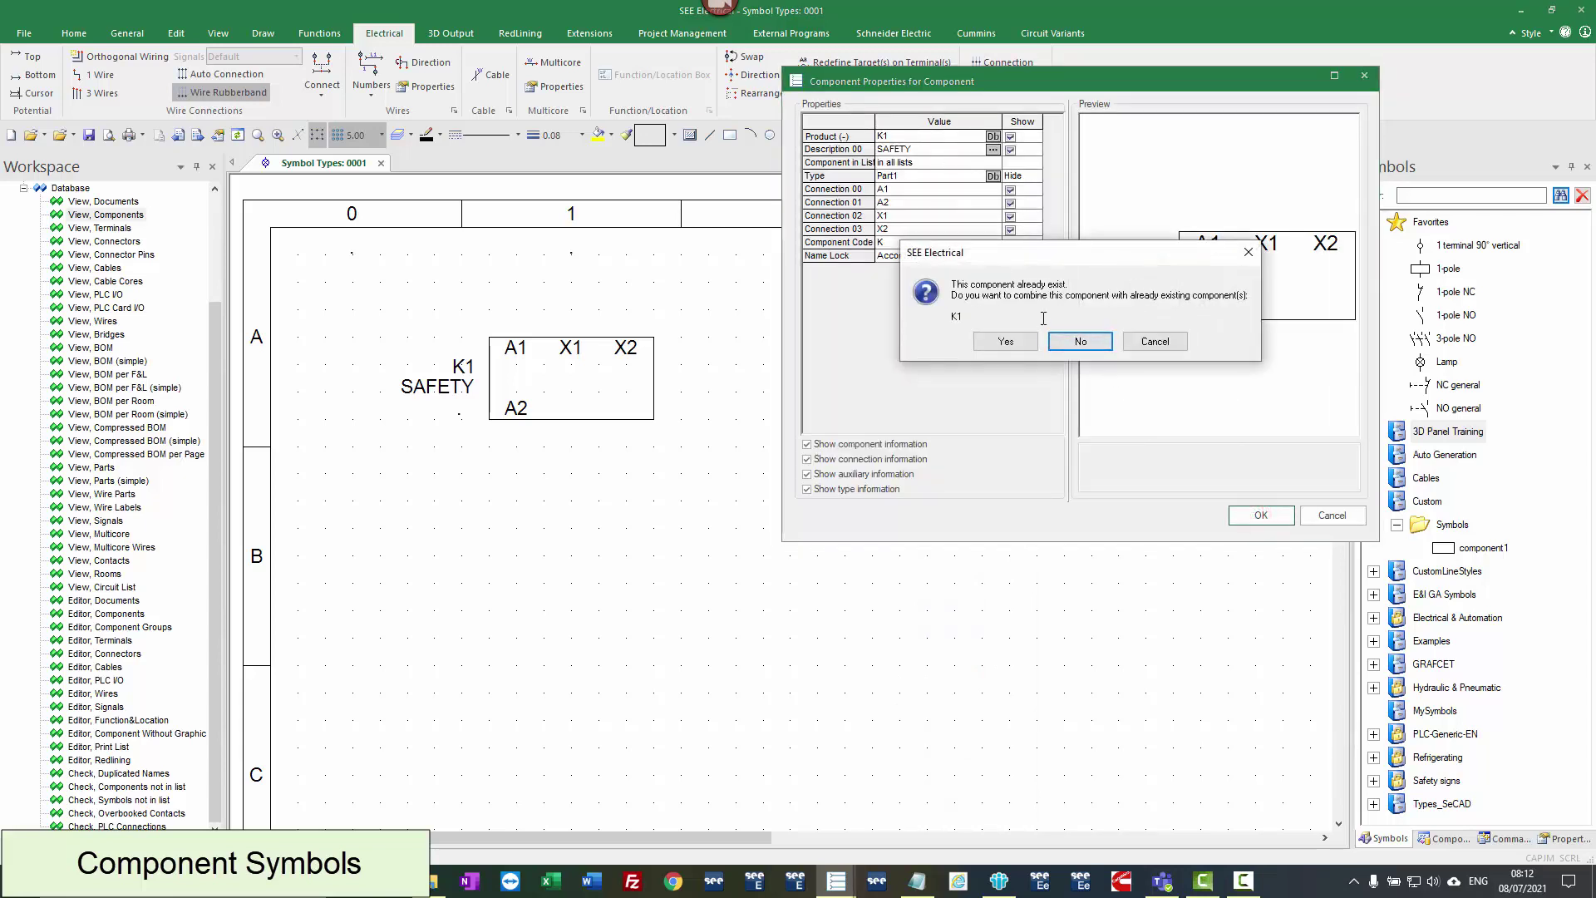
{"action": "left_click", "coordinate": [1007, 341]}
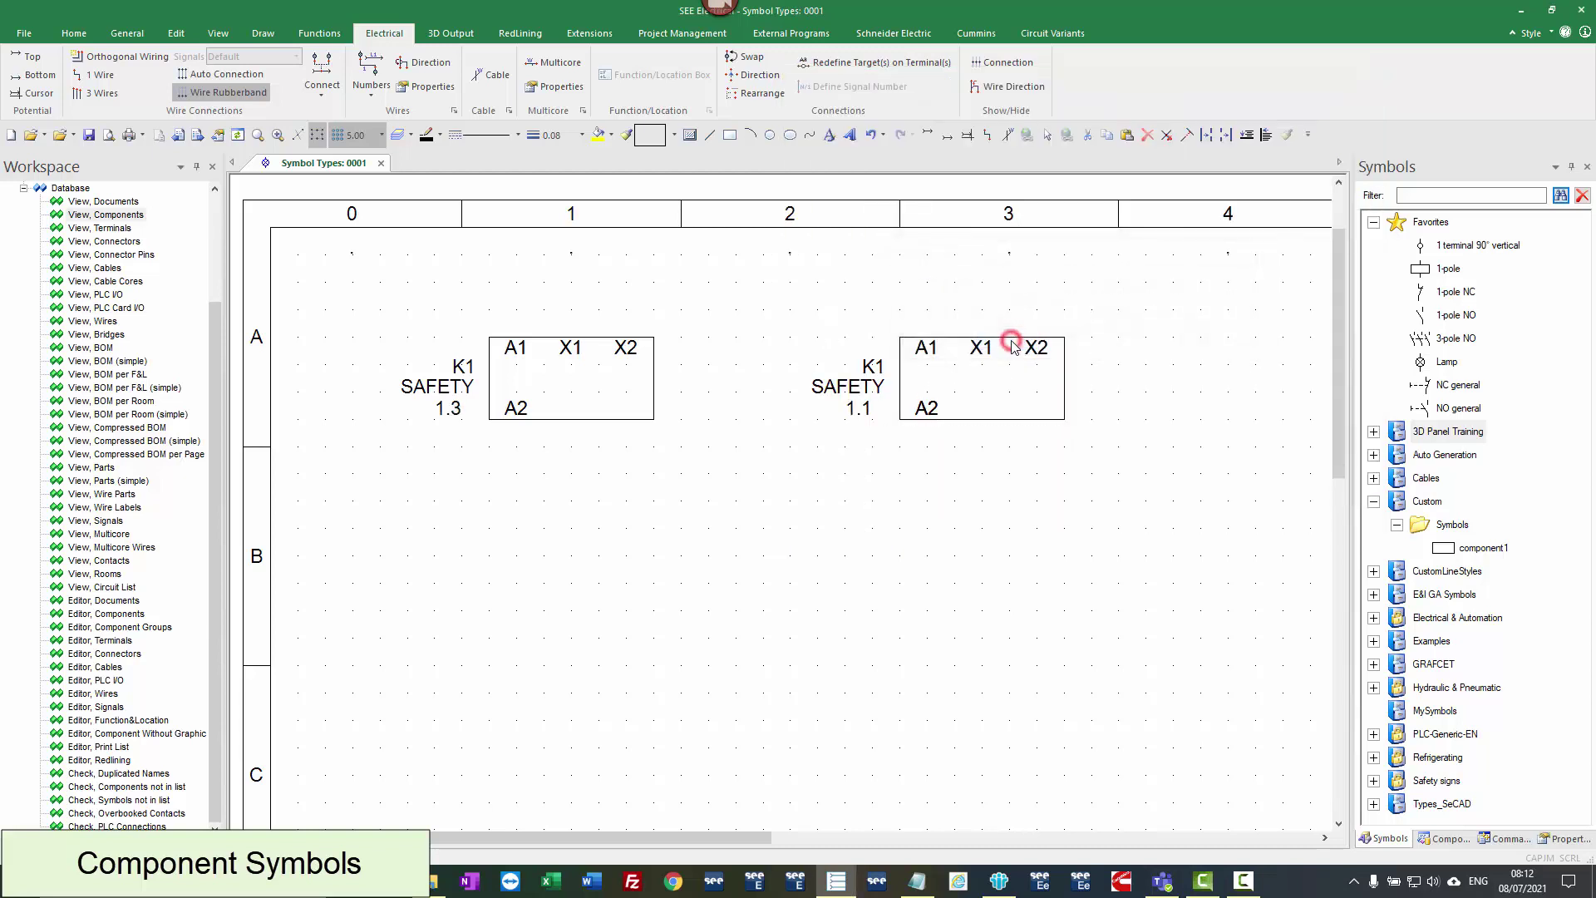
- Move the column 3 K1 component to row B, column 4, and return it to row A, column 3
{"action": "left_click_drag", "start_coordinate": [970, 335], "coordinate": [1244, 585]}
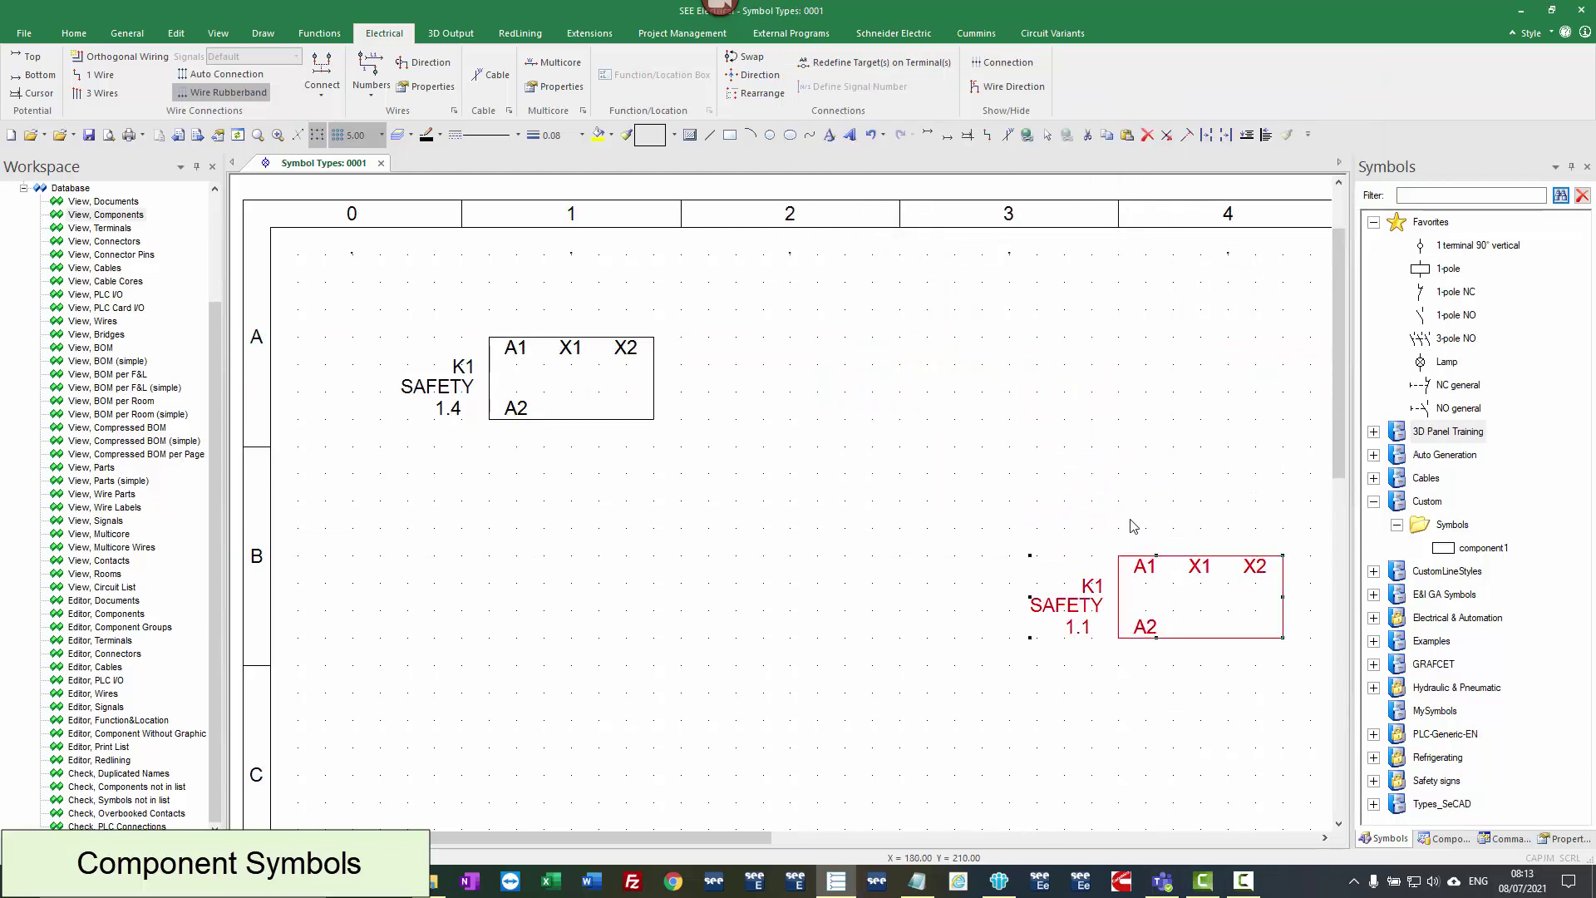
{"action": "left_click_drag", "start_coordinate": [1143, 563], "coordinate": [926, 347]}
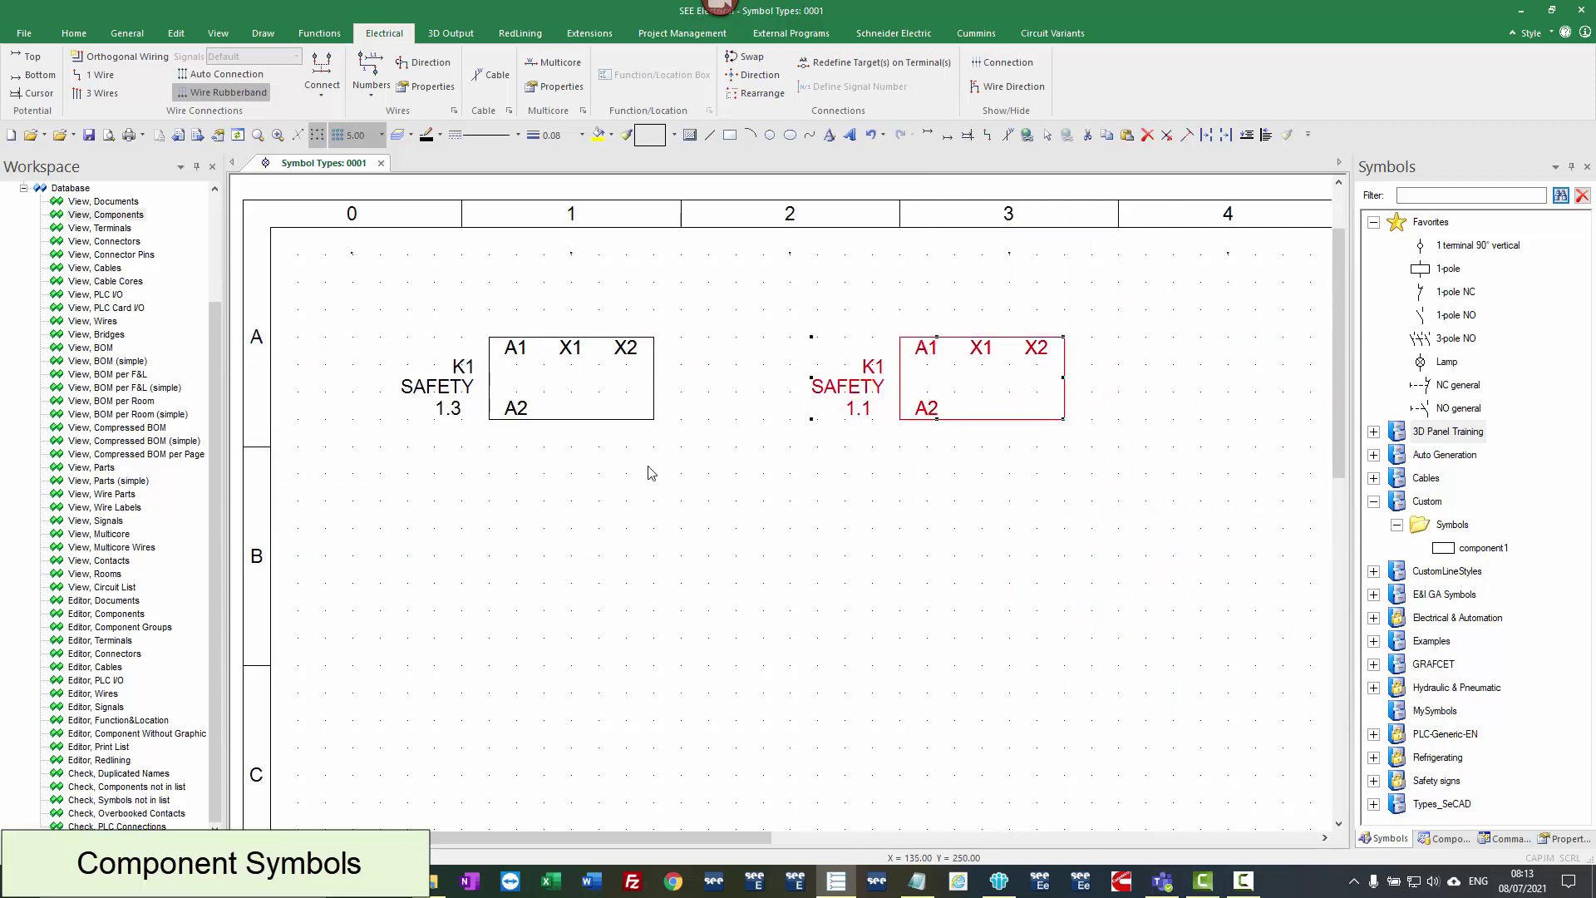
- Check the type and cross-reference in the original K1 component's properties, leaving that component selected in the drawing
{"action": "double_click", "coordinate": [554, 345]}
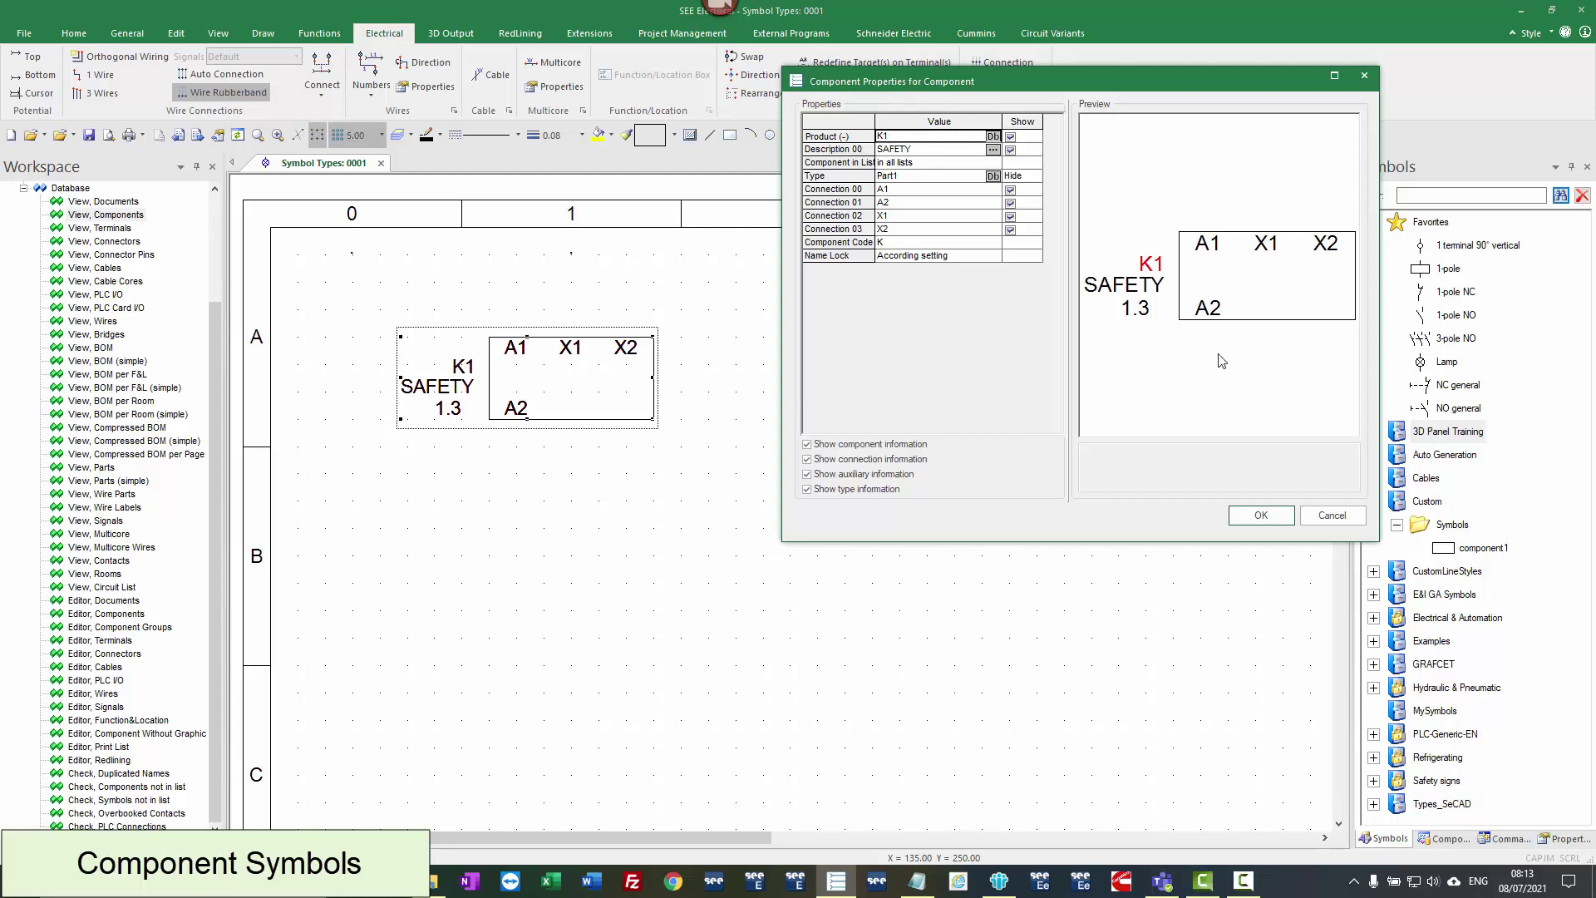
{"action": "left_click", "coordinate": [1262, 515]}
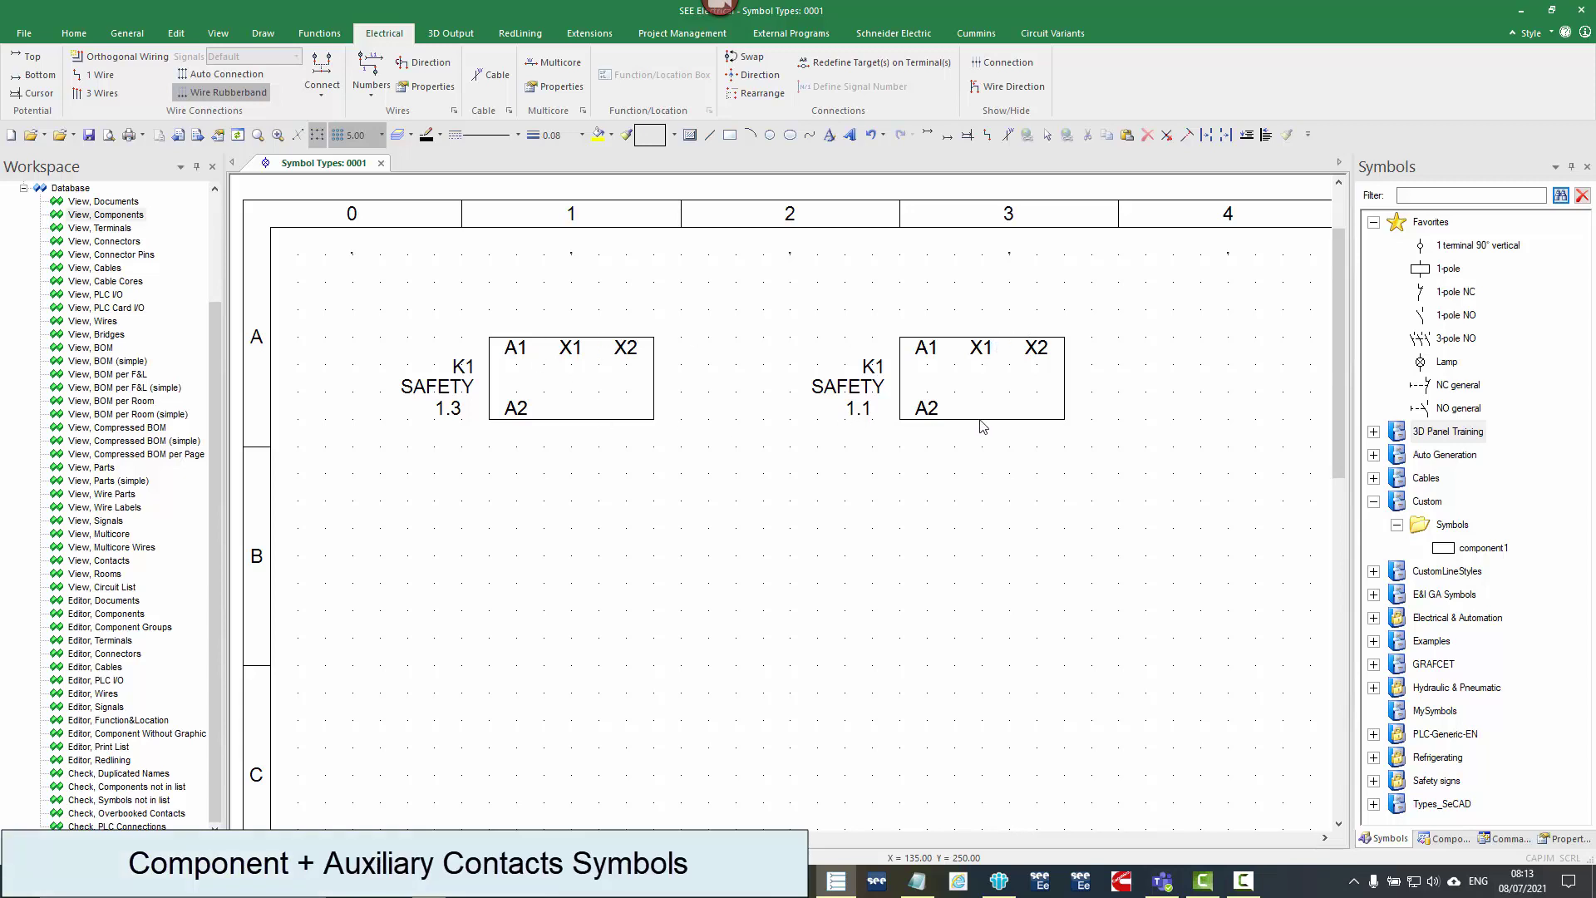
{"action": "left_click", "coordinate": [579, 425]}
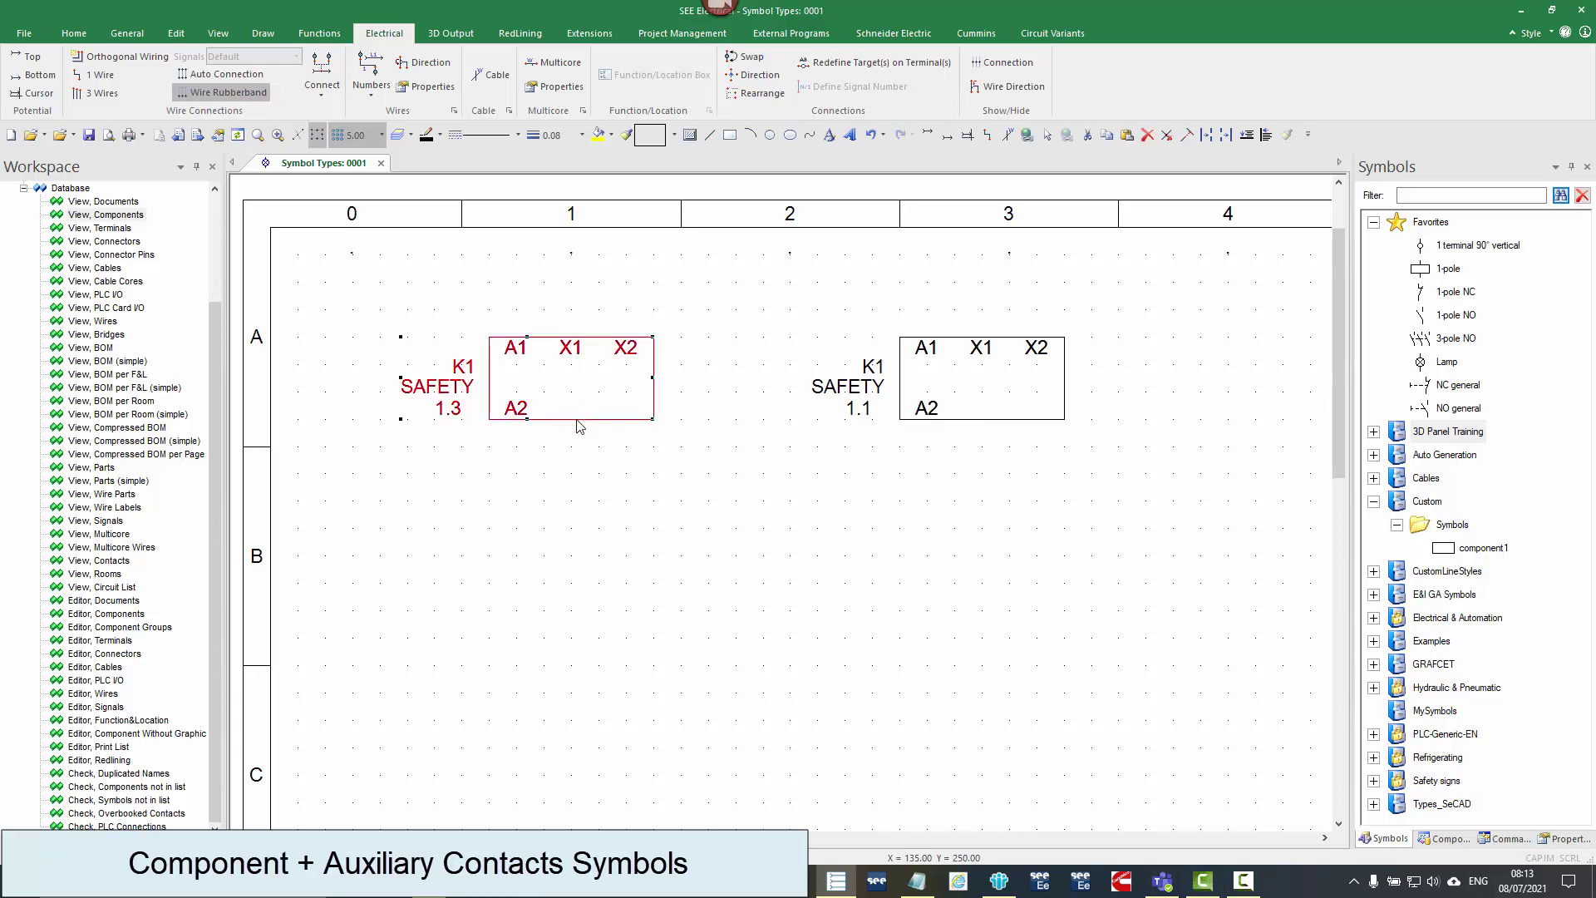
- Copy the original K1 component to row B, column 1, and explode the copy into separate elements
{"action": "right_click", "coordinate": [580, 426]}
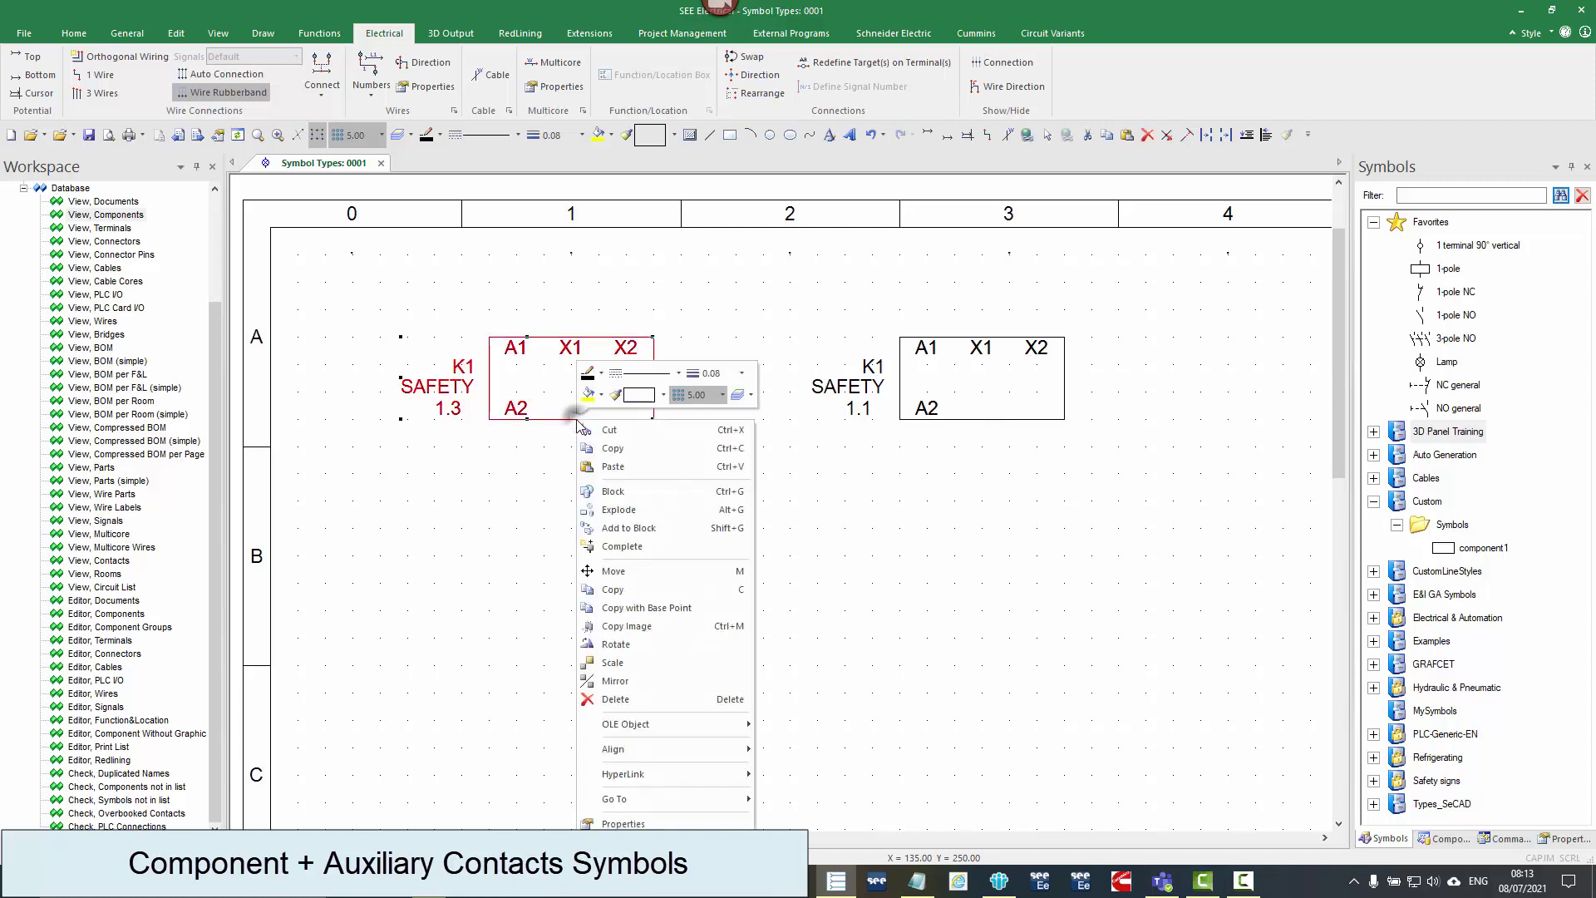
{"action": "left_click", "coordinate": [626, 453]}
{"action": "right_click", "coordinate": [619, 481]}
{"action": "left_click", "coordinate": [657, 490]}
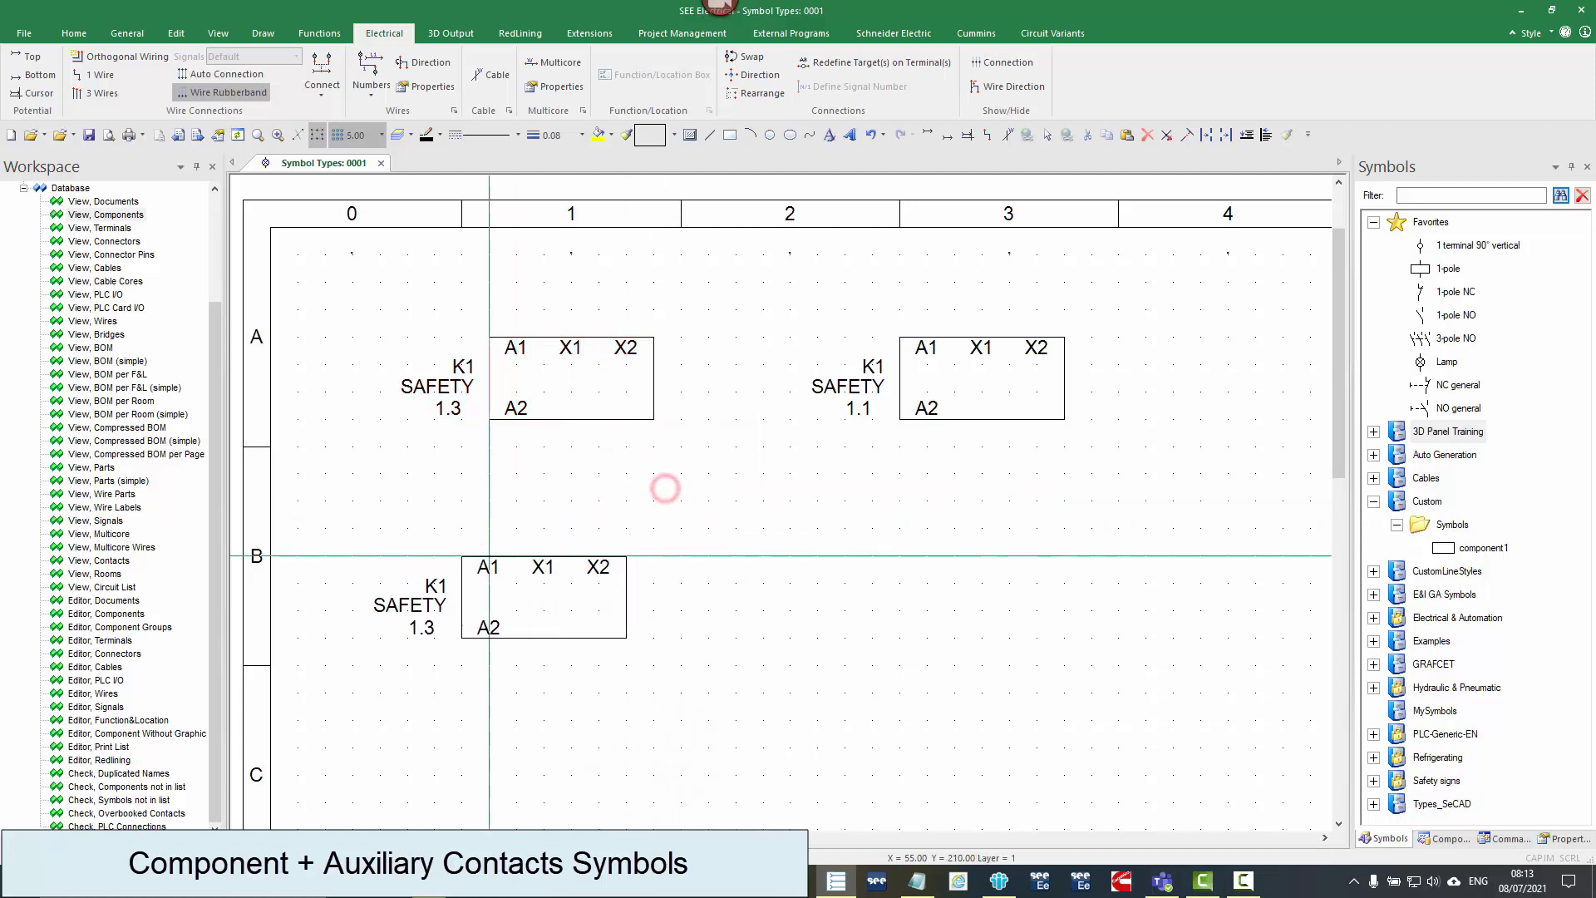
{"action": "left_click", "coordinate": [516, 555]}
{"action": "middle_click_drag", "start_coordinate": [574, 640], "coordinate": [606, 376]}
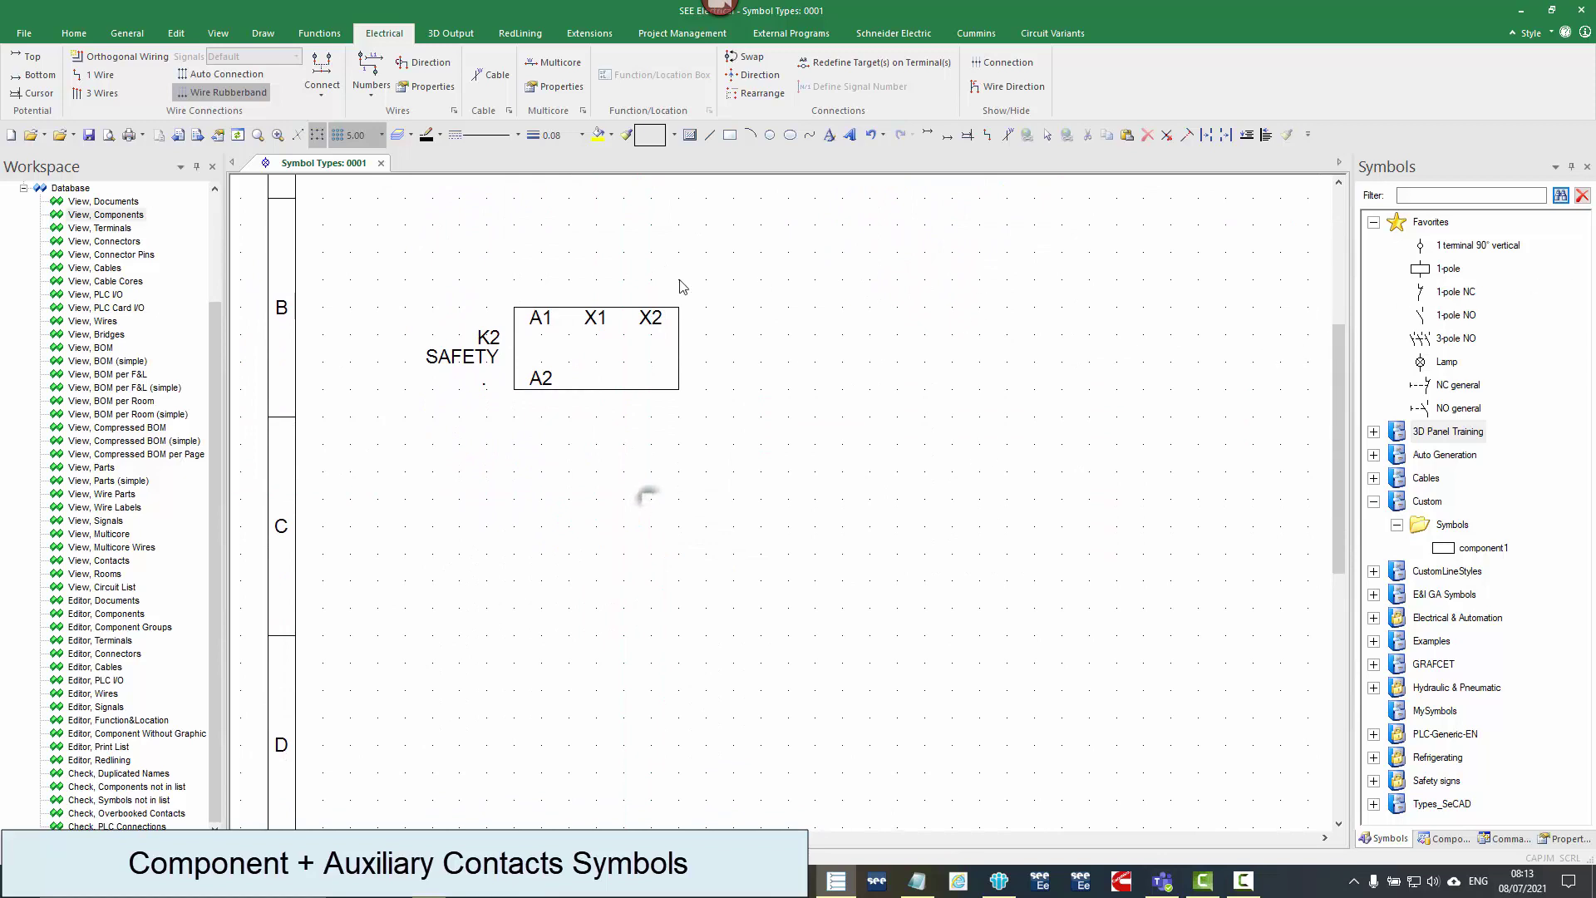
{"action": "right_click", "coordinate": [602, 314]}
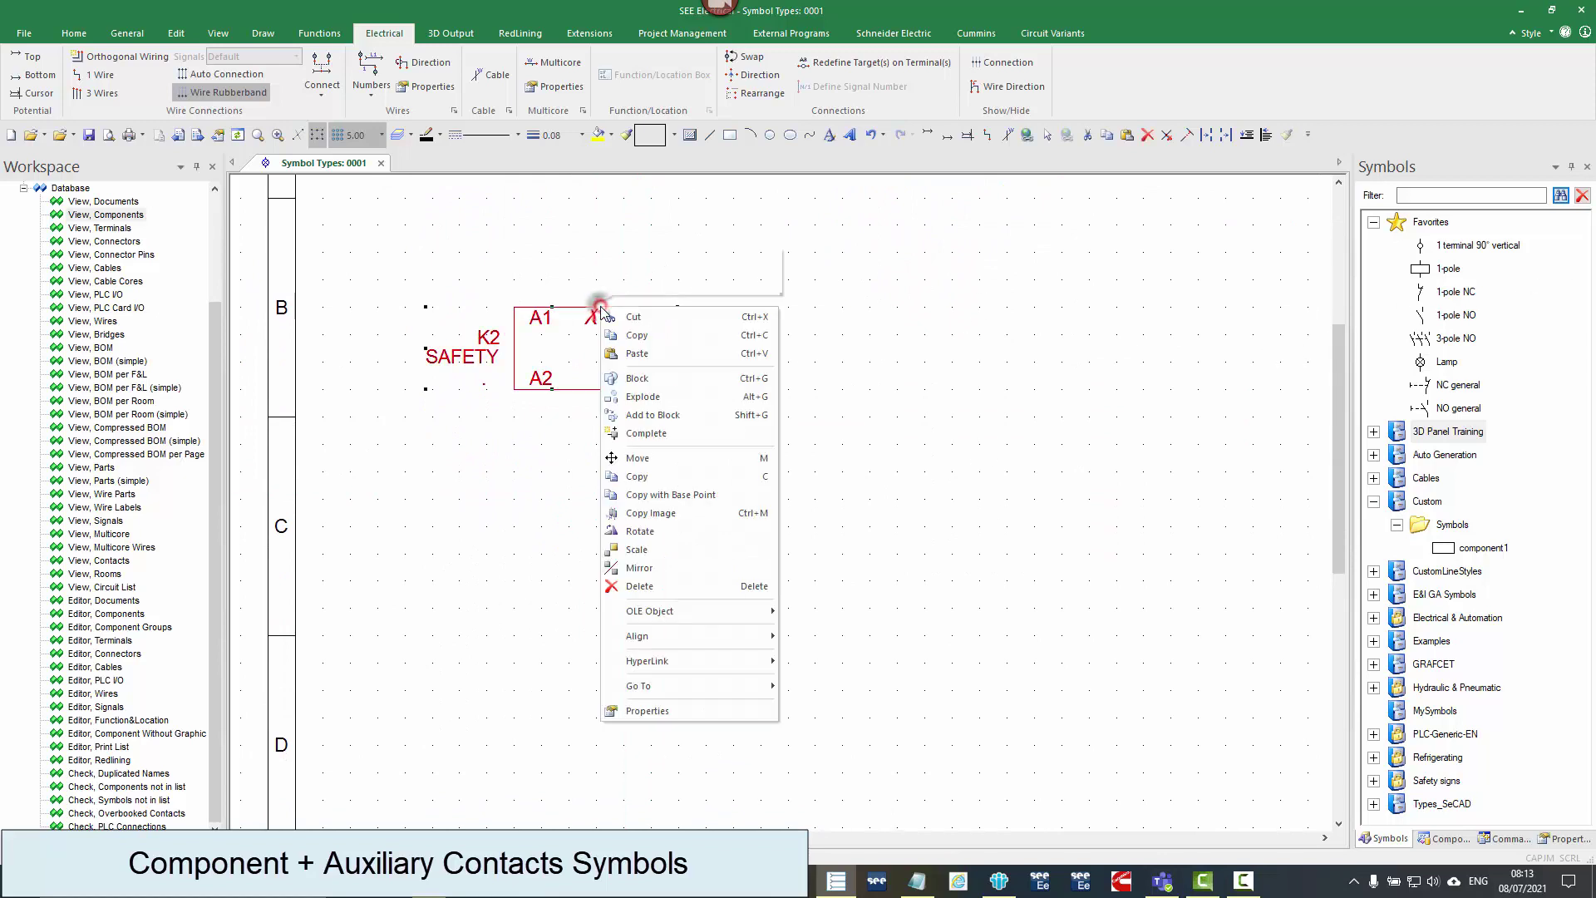
{"action": "left_click", "coordinate": [655, 400]}
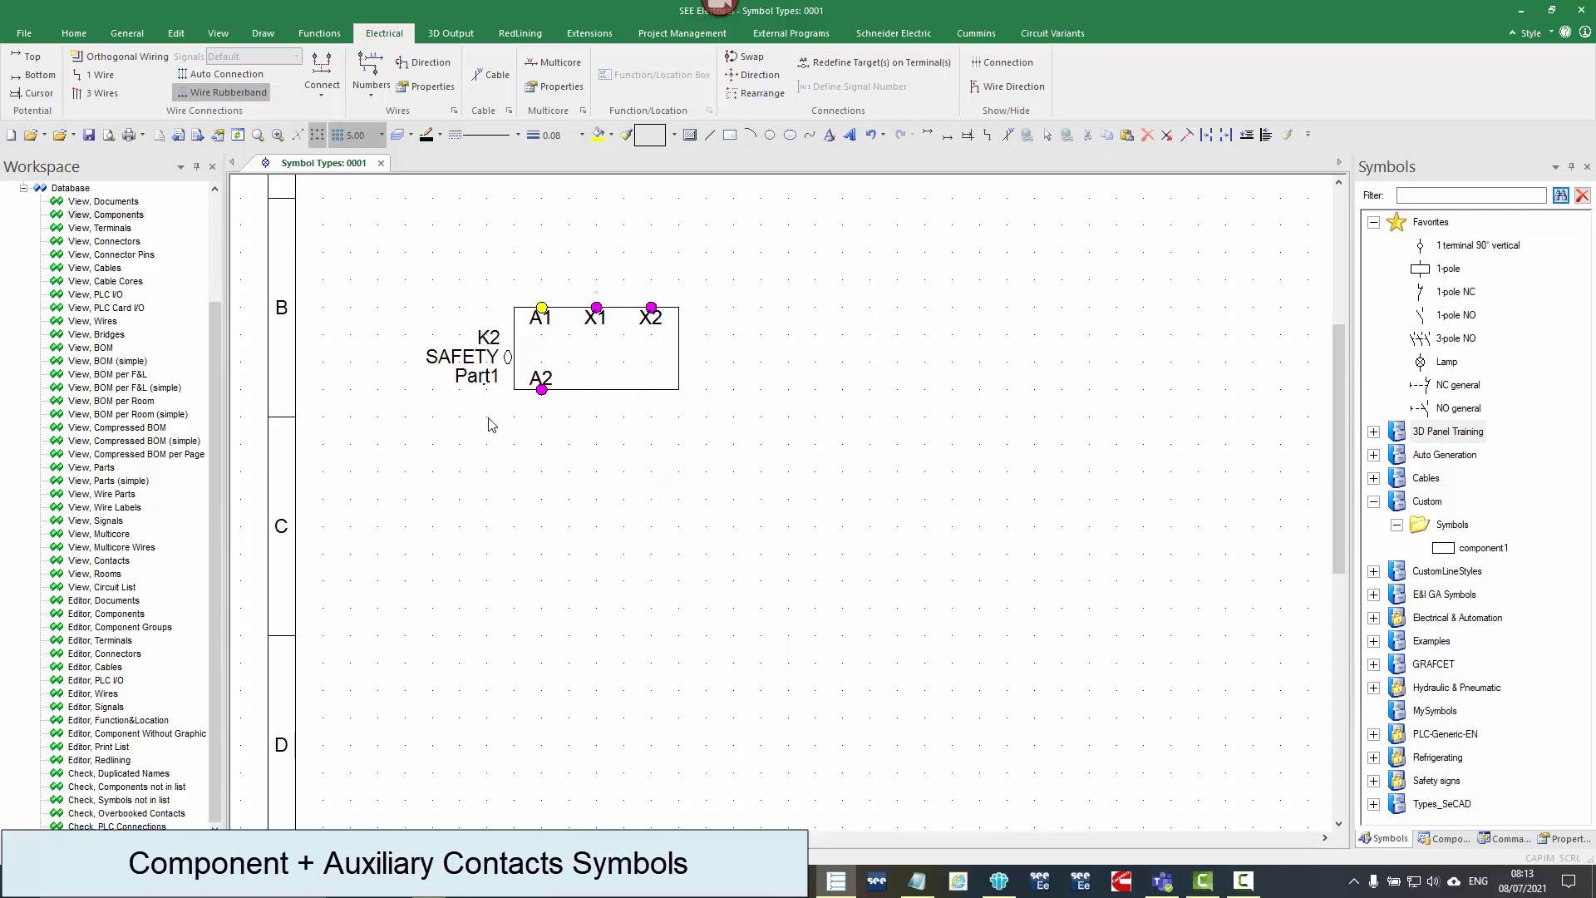
- Move the cross-reference text of the exploded K2 component below the Part1 text and check its attribute in the text properties
{"action": "scroll", "coordinate": [493, 397], "scroll_direction": "up", "scroll_amount": 3}
{"action": "left_click", "coordinate": [761, 486]}
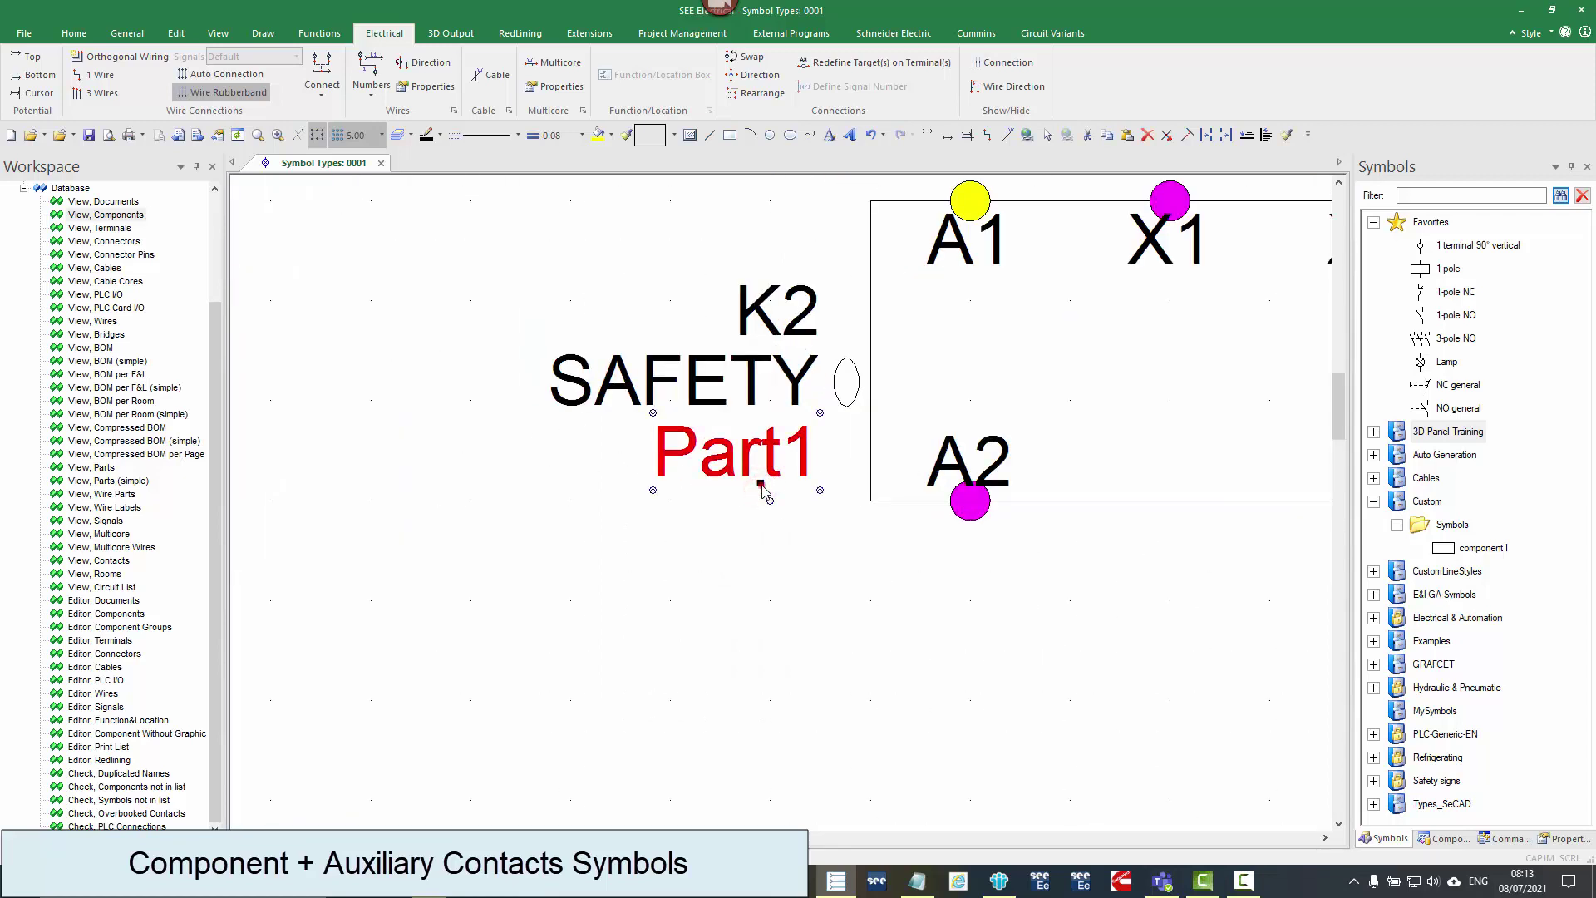
{"action": "left_click_drag", "start_coordinate": [698, 572], "coordinate": [773, 412]}
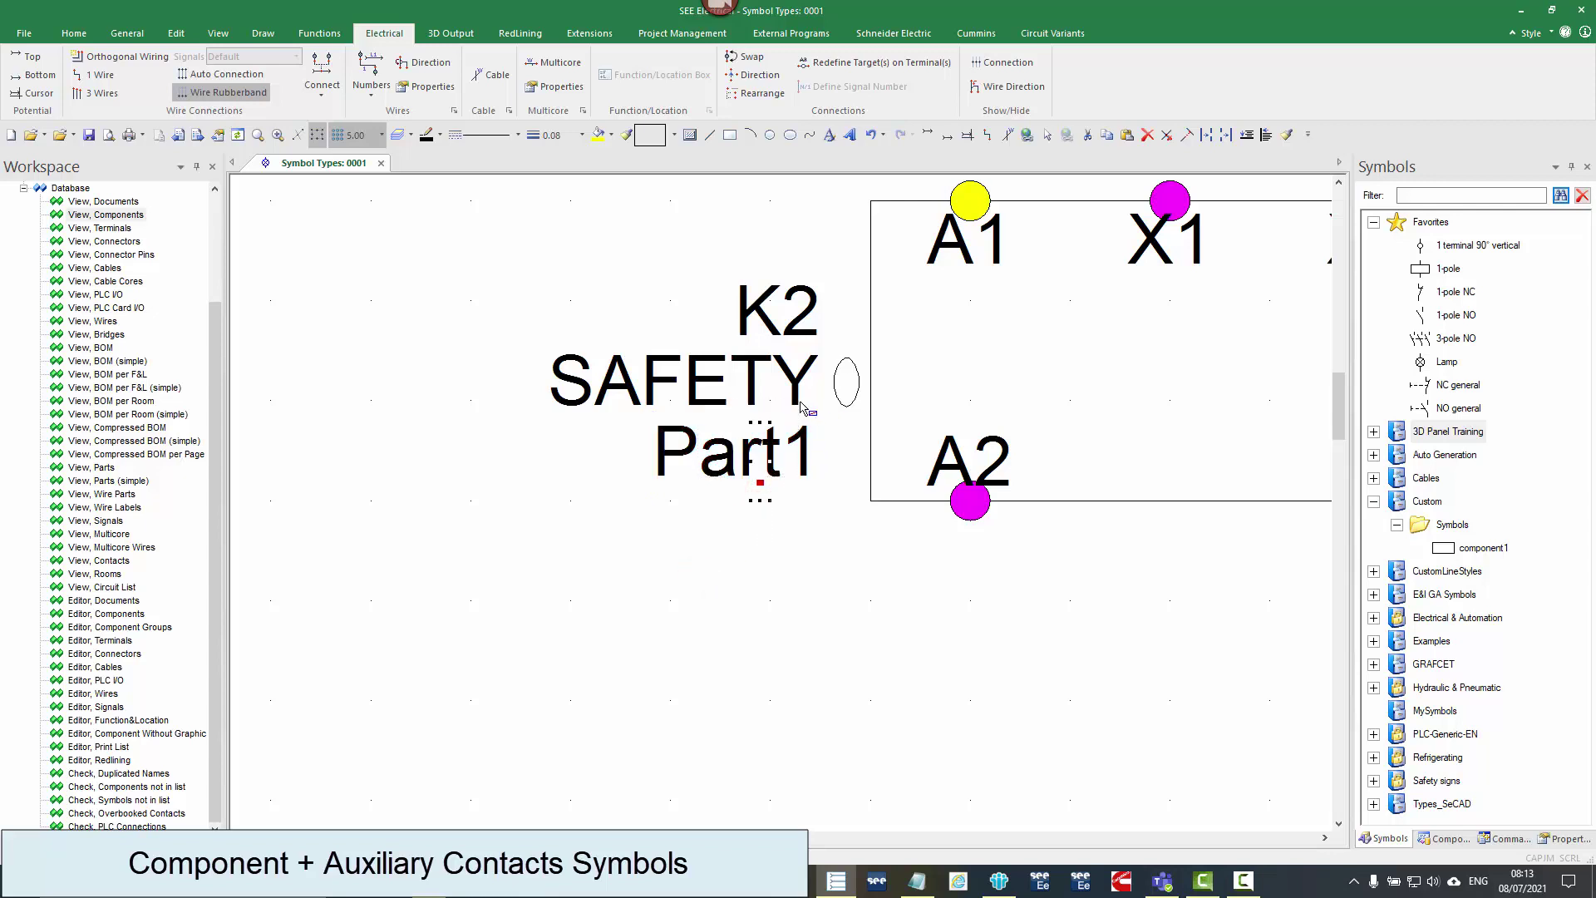
{"action": "right_click", "coordinate": [806, 526]}
{"action": "left_click", "coordinate": [864, 256]}
{"action": "left_click", "coordinate": [796, 569]}
{"action": "left_click", "coordinate": [759, 581]}
{"action": "left_click", "coordinate": [848, 135]}
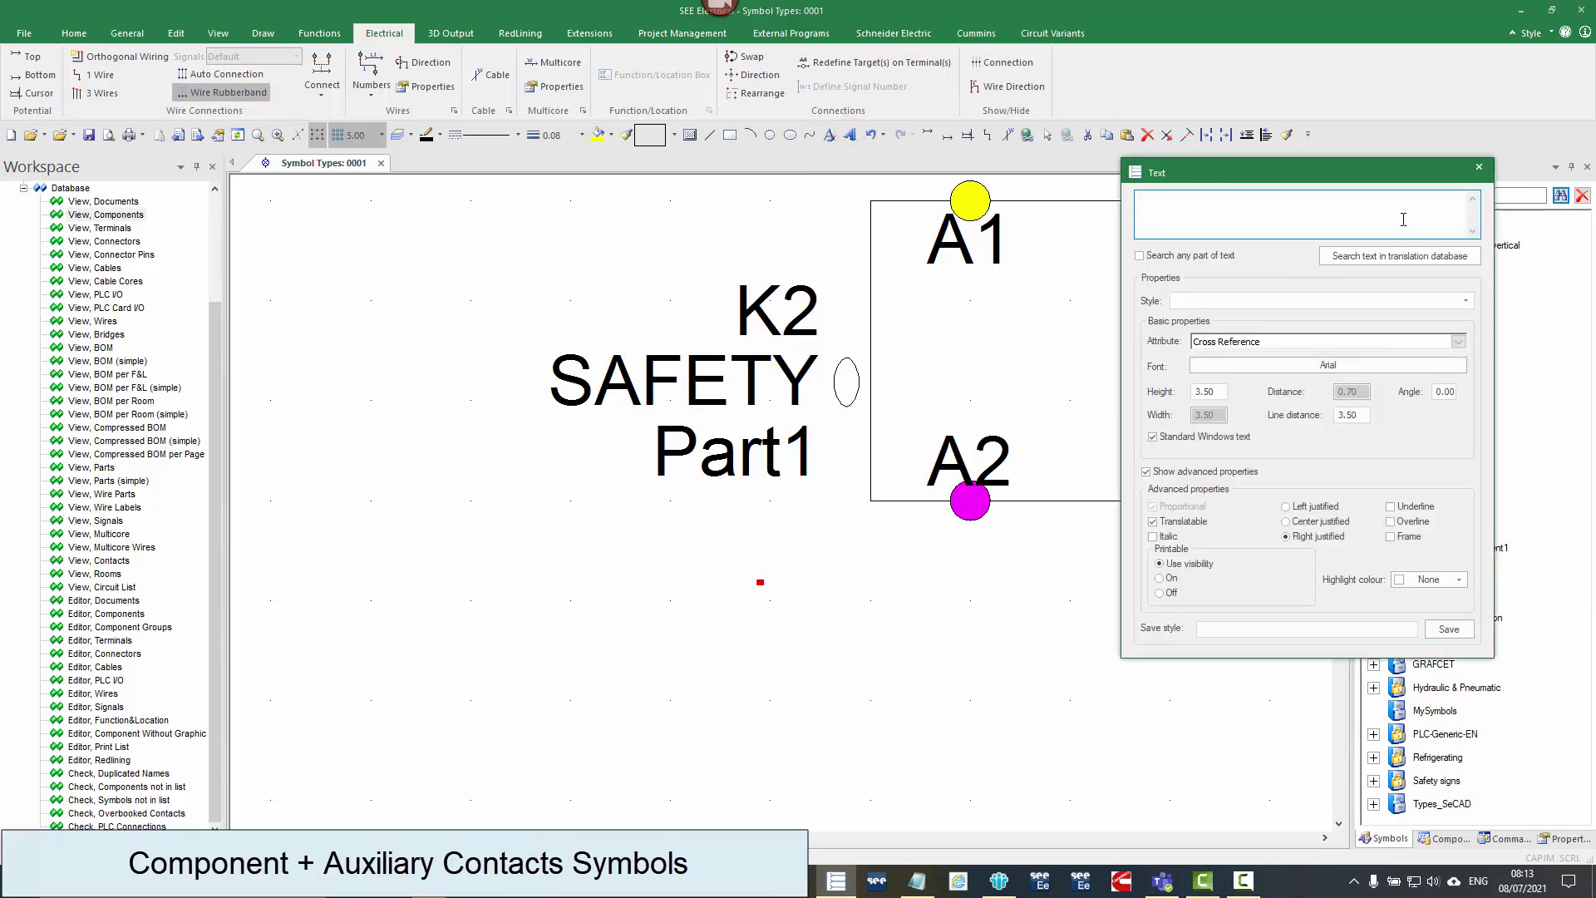
{"action": "left_click", "coordinate": [1478, 167]}
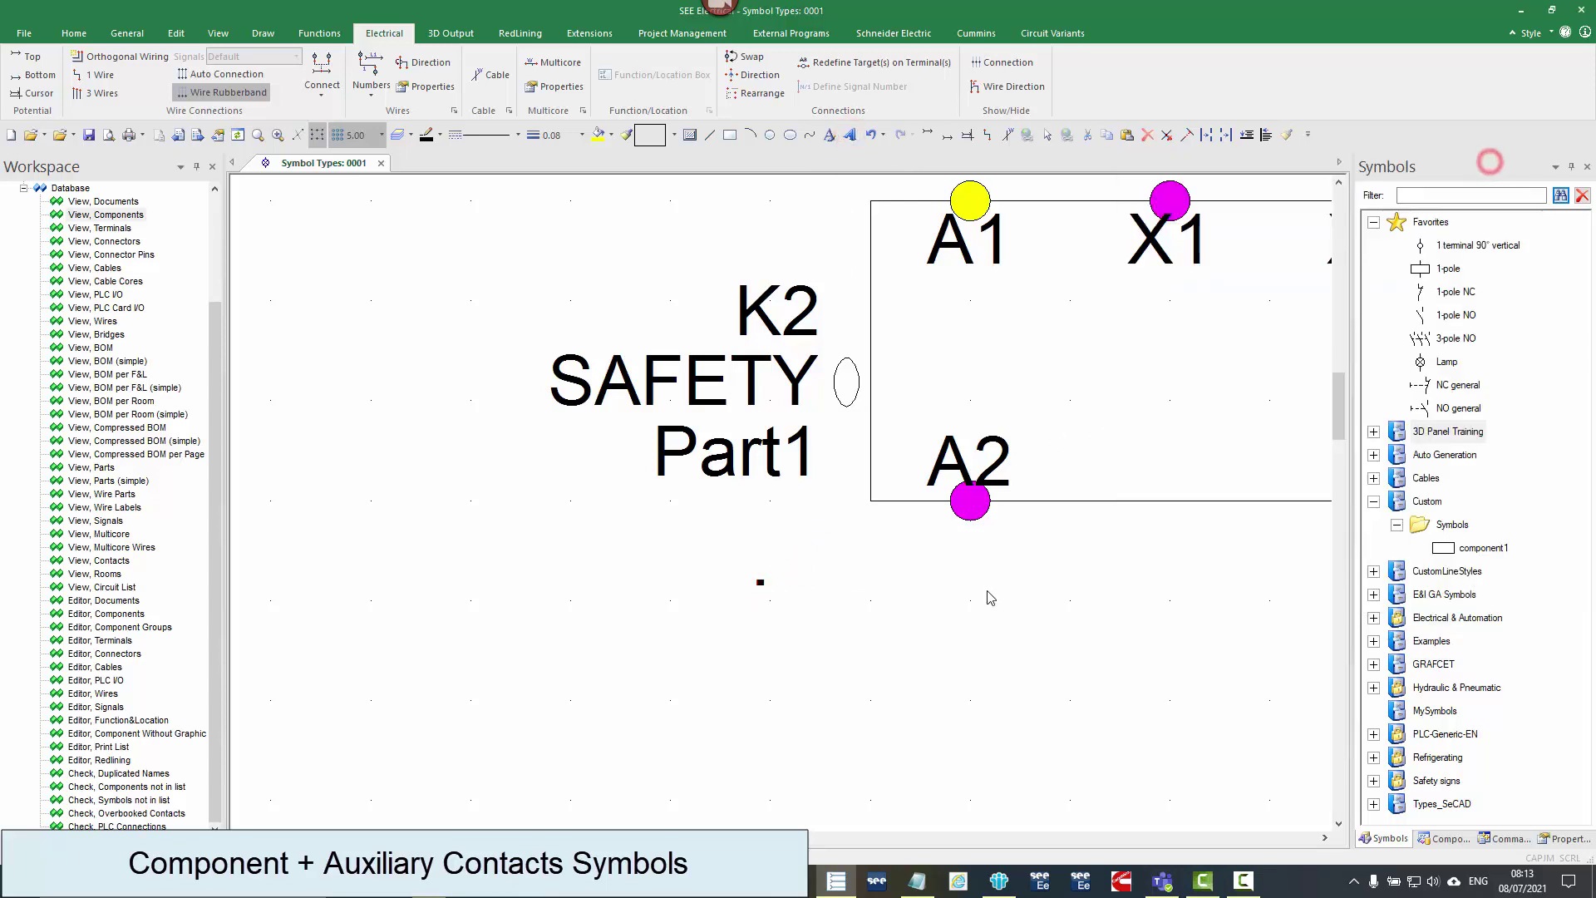
- Group all exploded K2 elements into a block of type Component with Aux. Contacts, accepting the proposed name prefix
{"action": "scroll", "coordinate": [798, 512], "scroll_direction": "down", "scroll_amount": 2}
{"action": "left_click_drag", "start_coordinate": [1130, 568], "coordinate": [443, 237]}
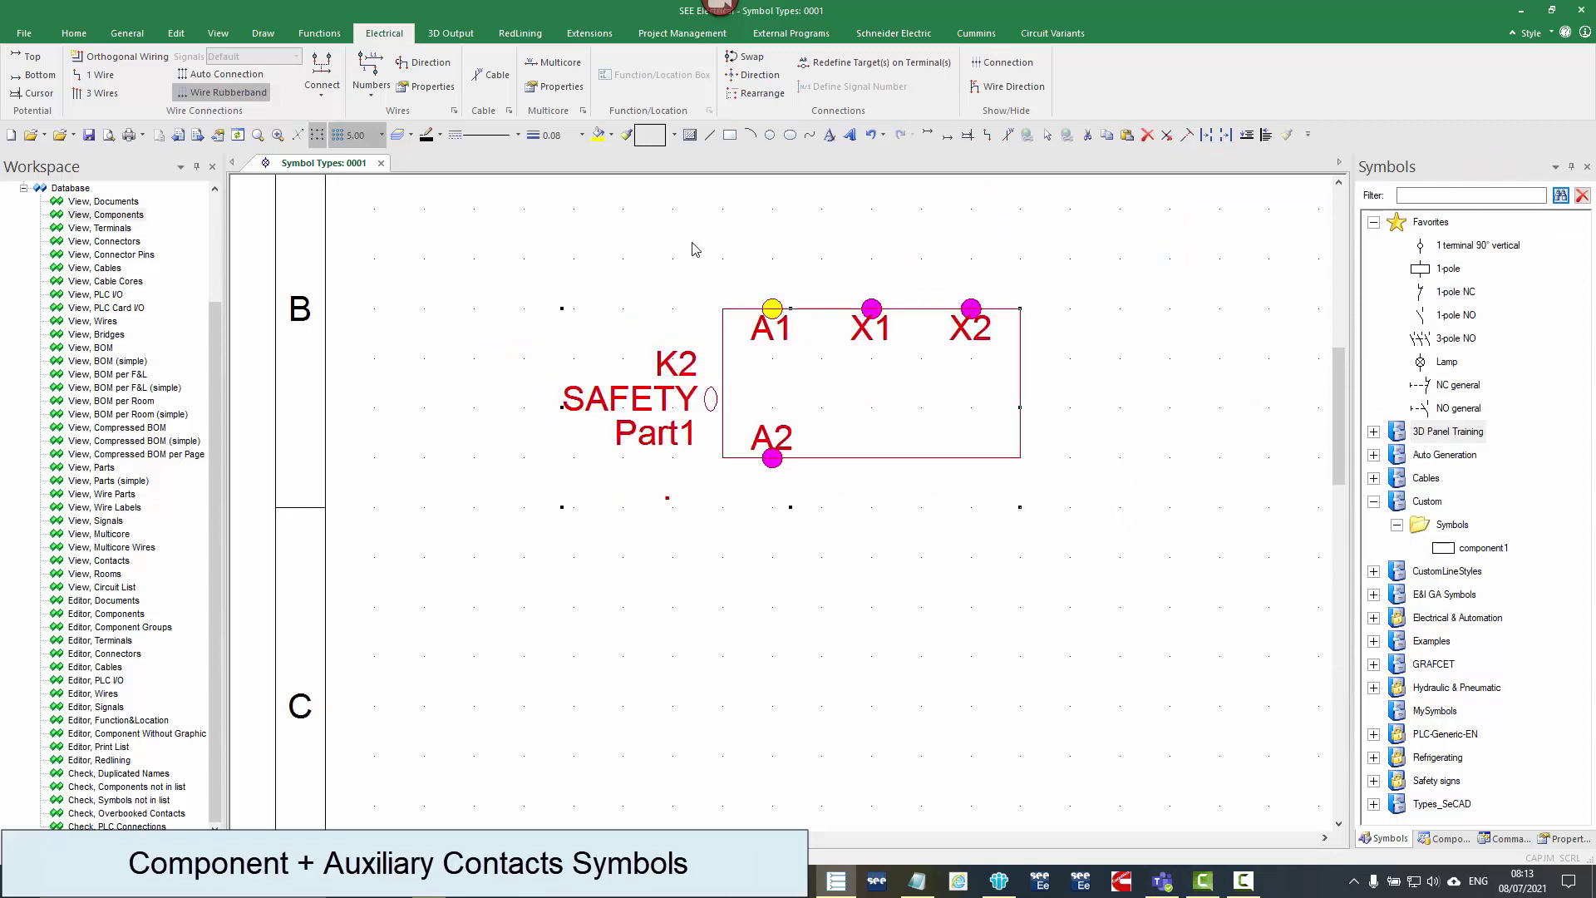
{"action": "right_click", "coordinate": [691, 243]}
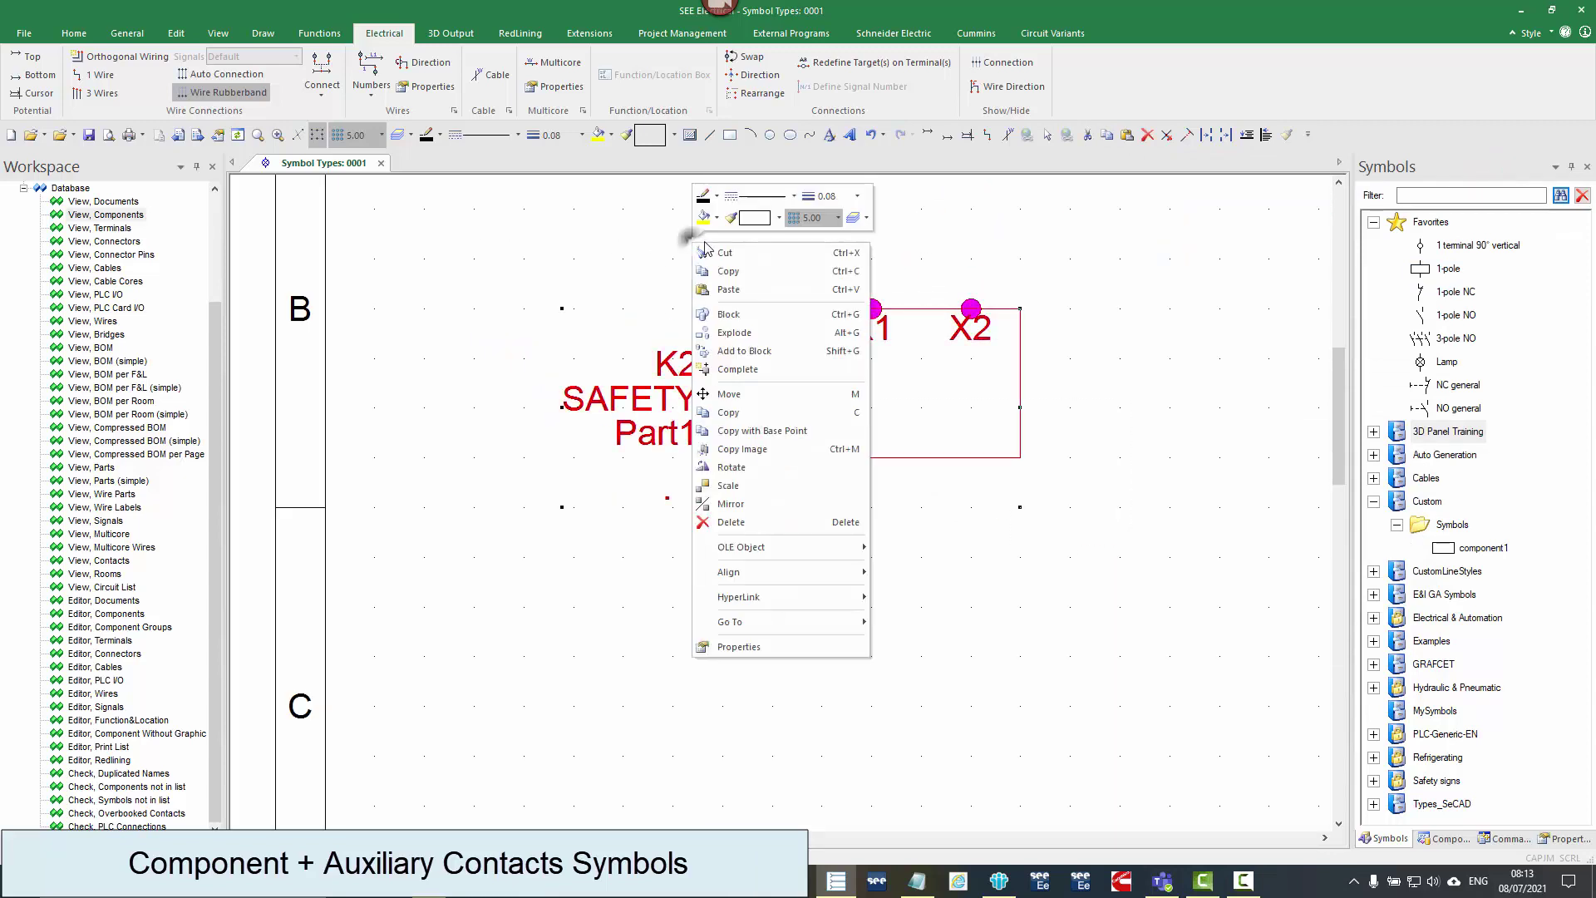
{"action": "left_click", "coordinate": [719, 315]}
{"action": "left_click", "coordinate": [953, 281]}
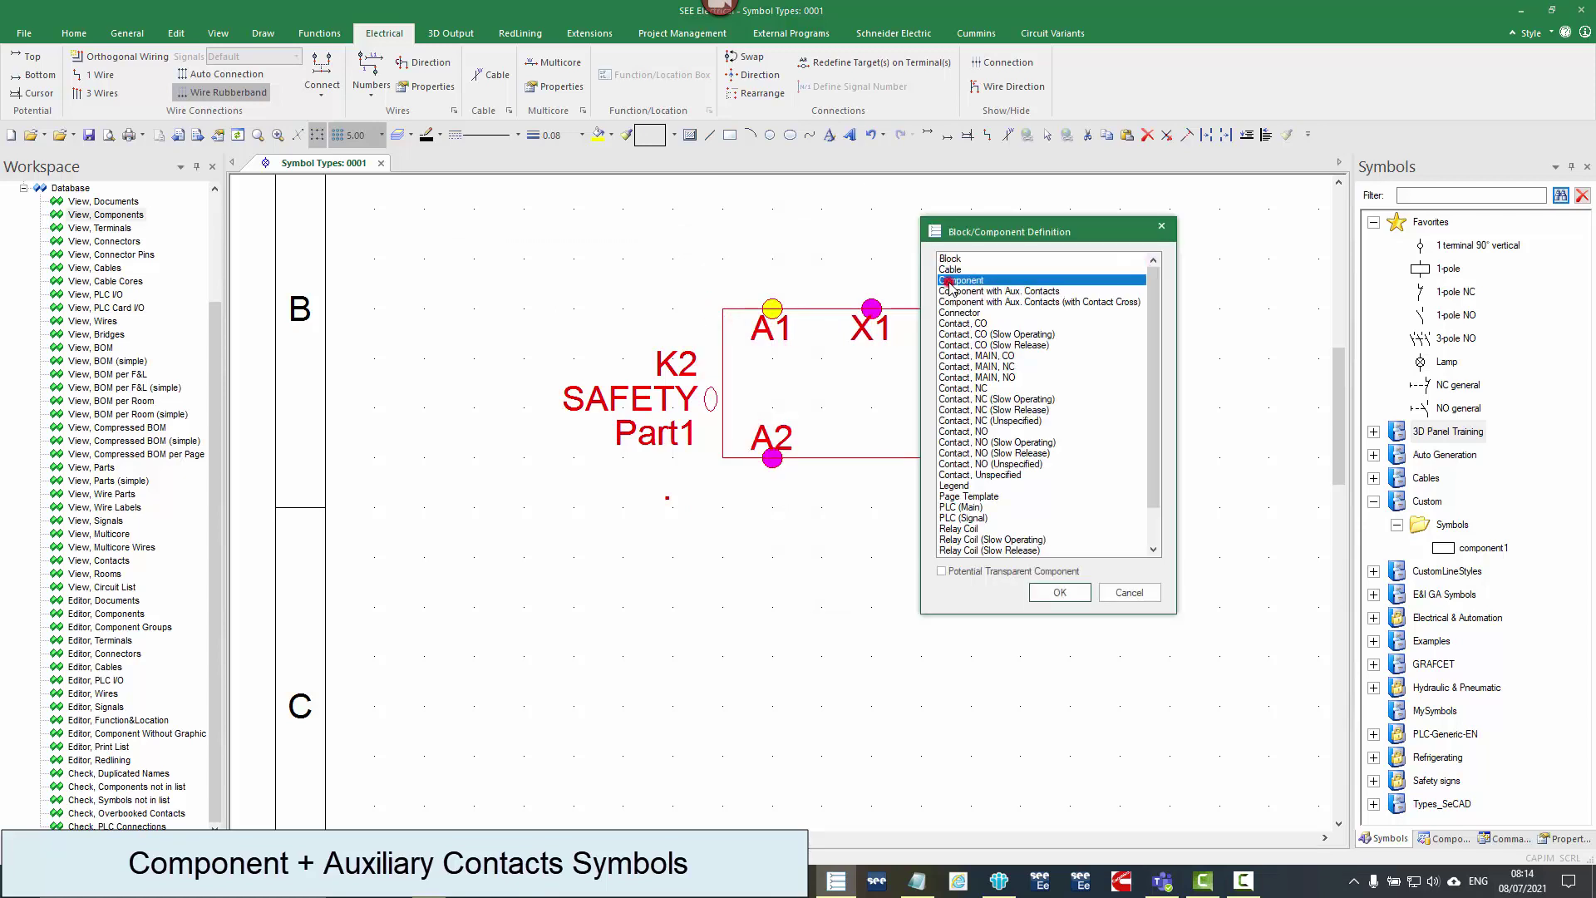
{"action": "left_click", "coordinate": [969, 291]}
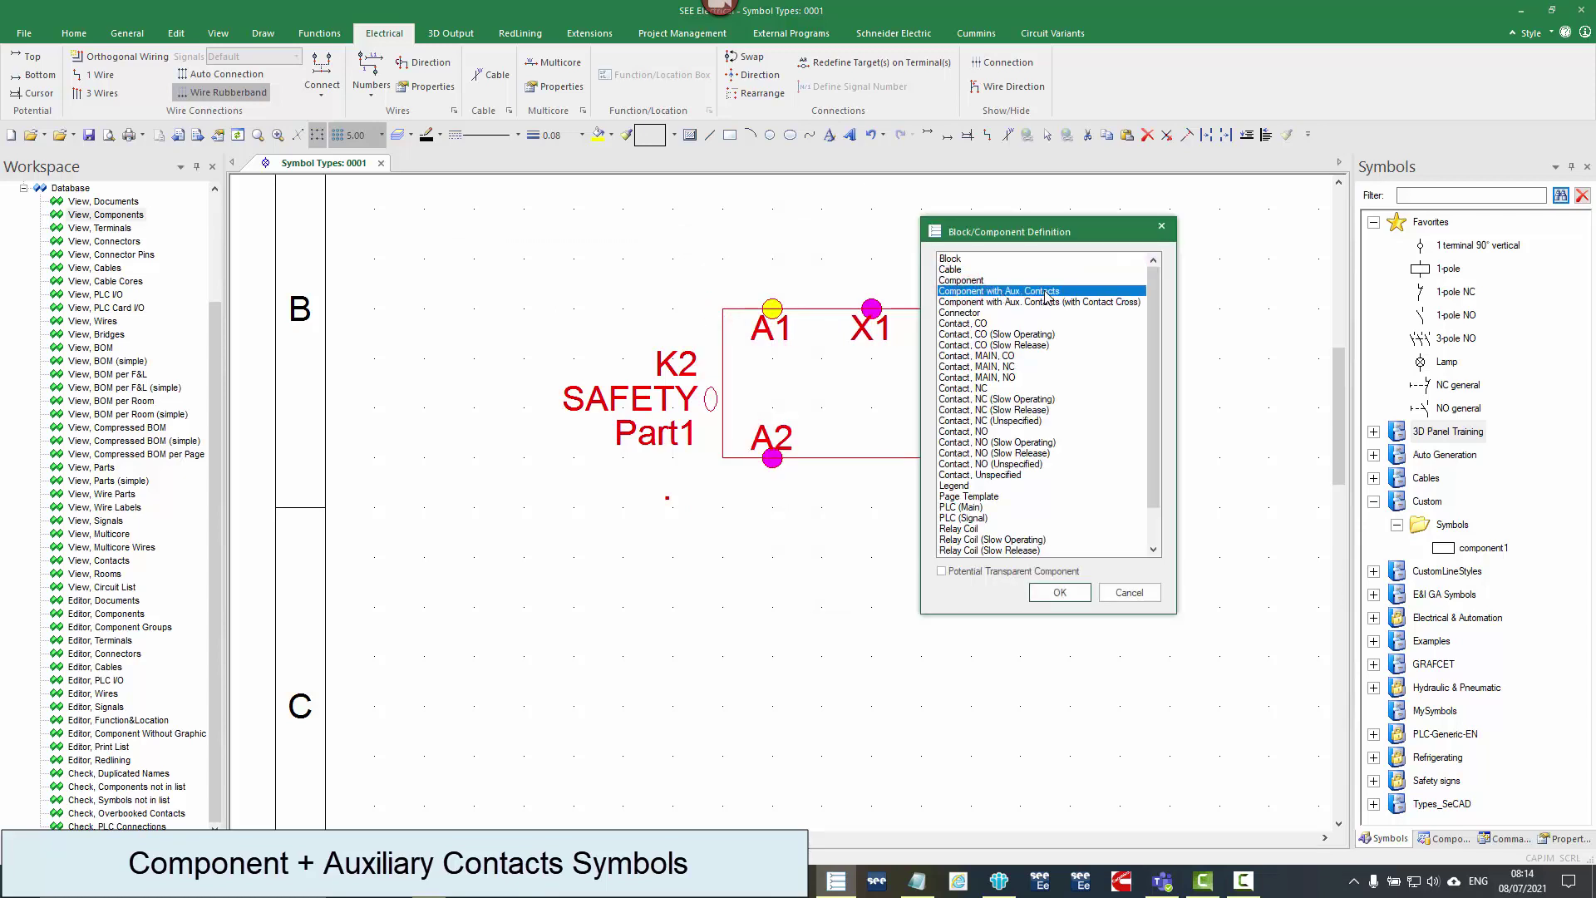
{"action": "left_click", "coordinate": [1059, 593]}
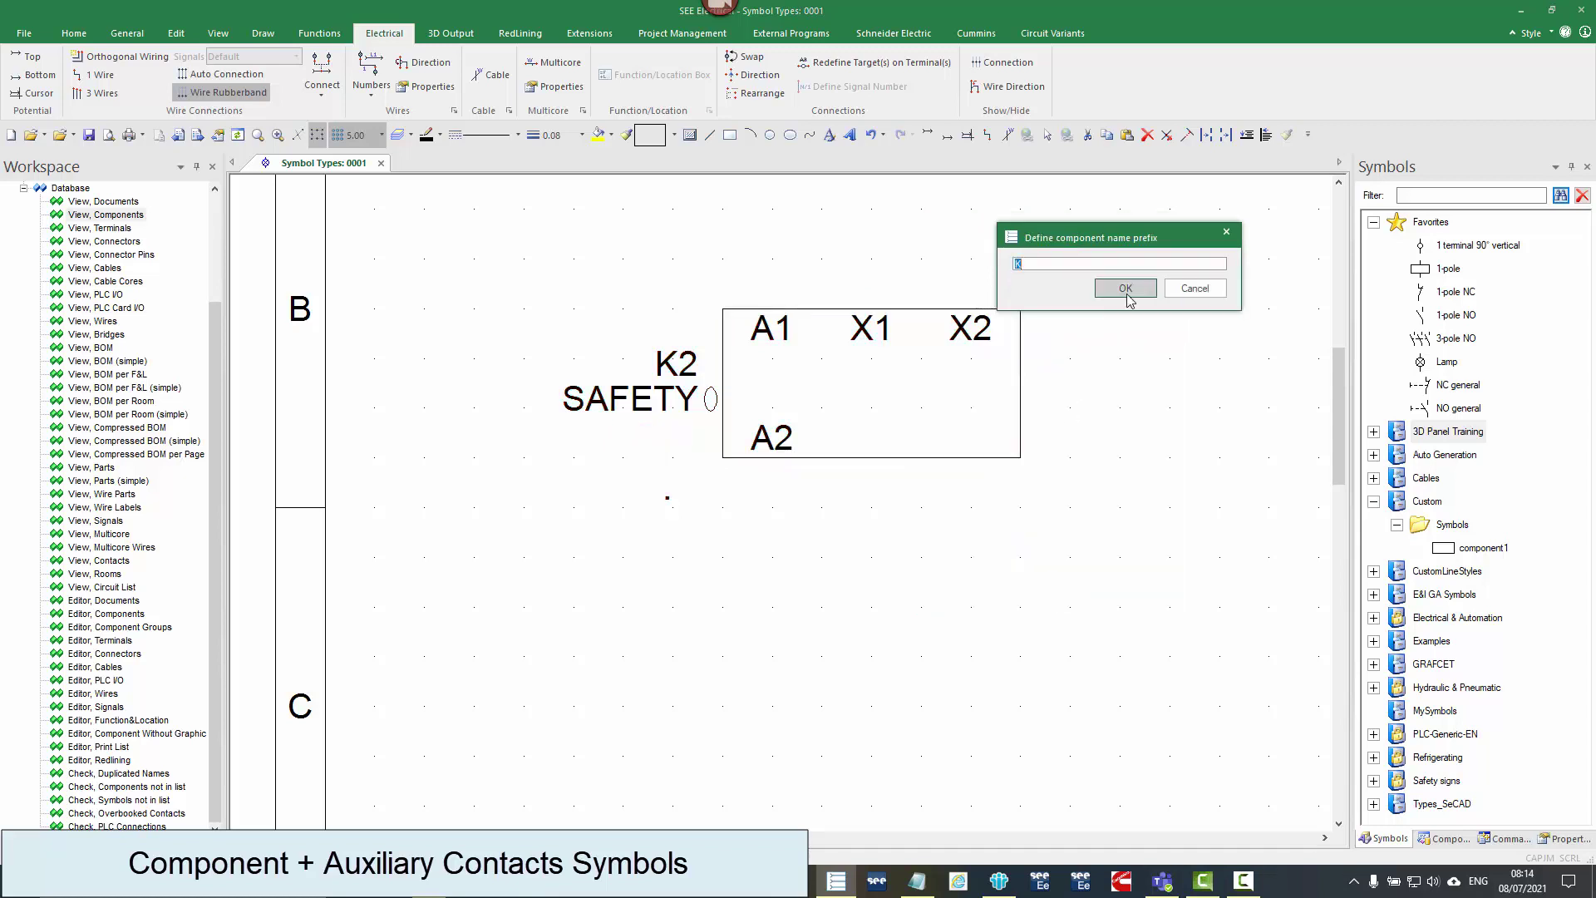
{"action": "left_click", "coordinate": [1125, 288]}
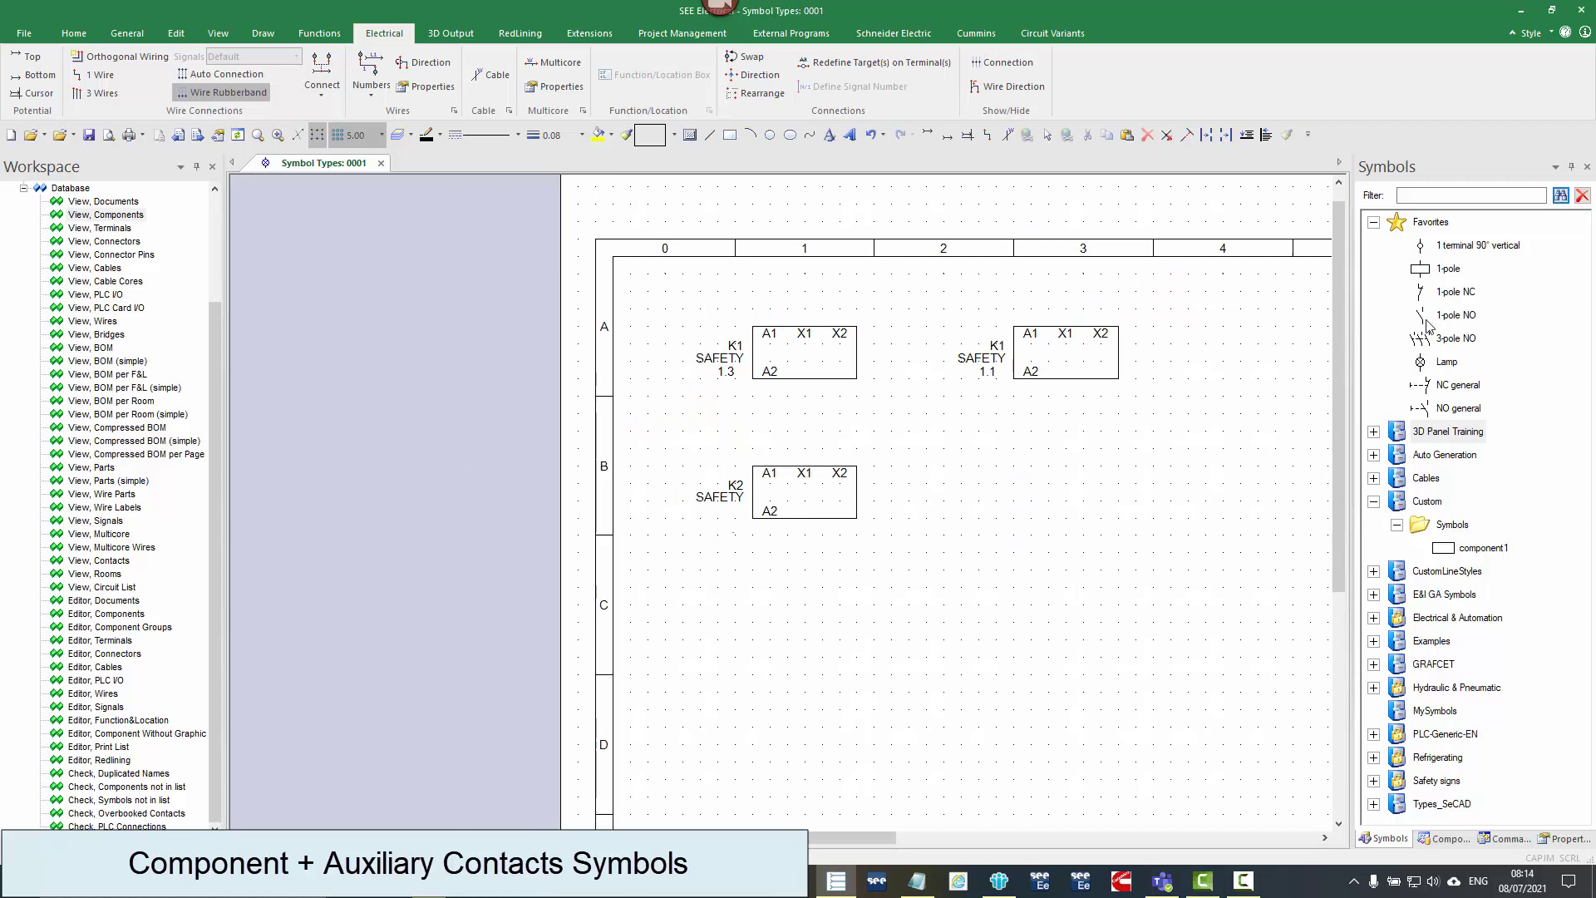
- Insert a 1-pole NO contact in row B, column 3, and assign it to K2 from the product list
{"action": "left_click", "coordinate": [1456, 315]}
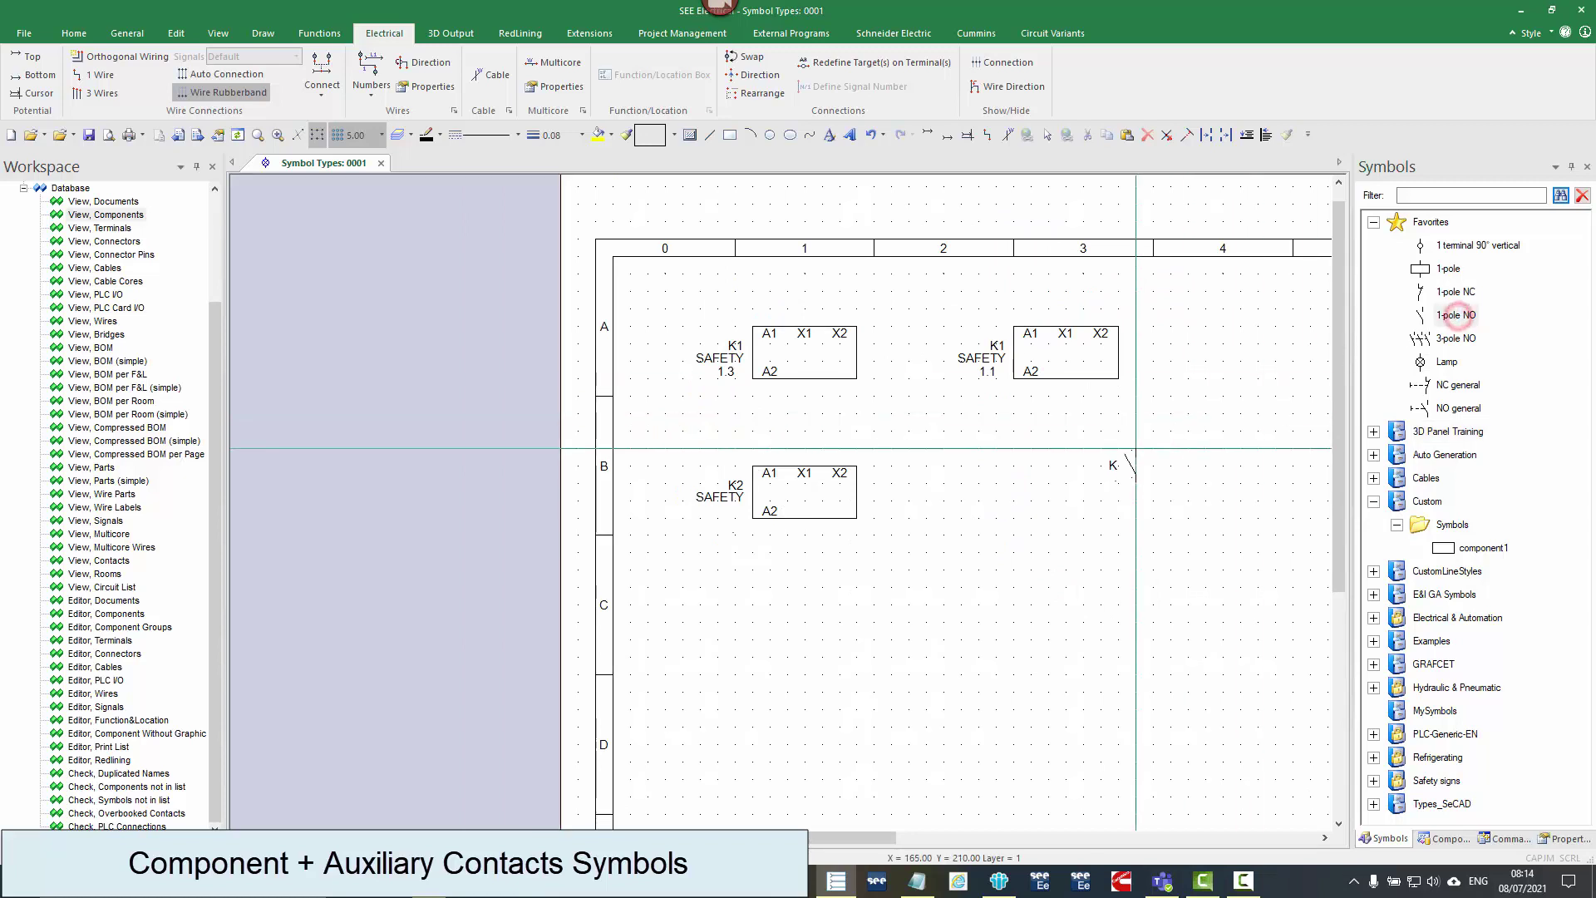
{"action": "left_click", "coordinate": [1027, 466]}
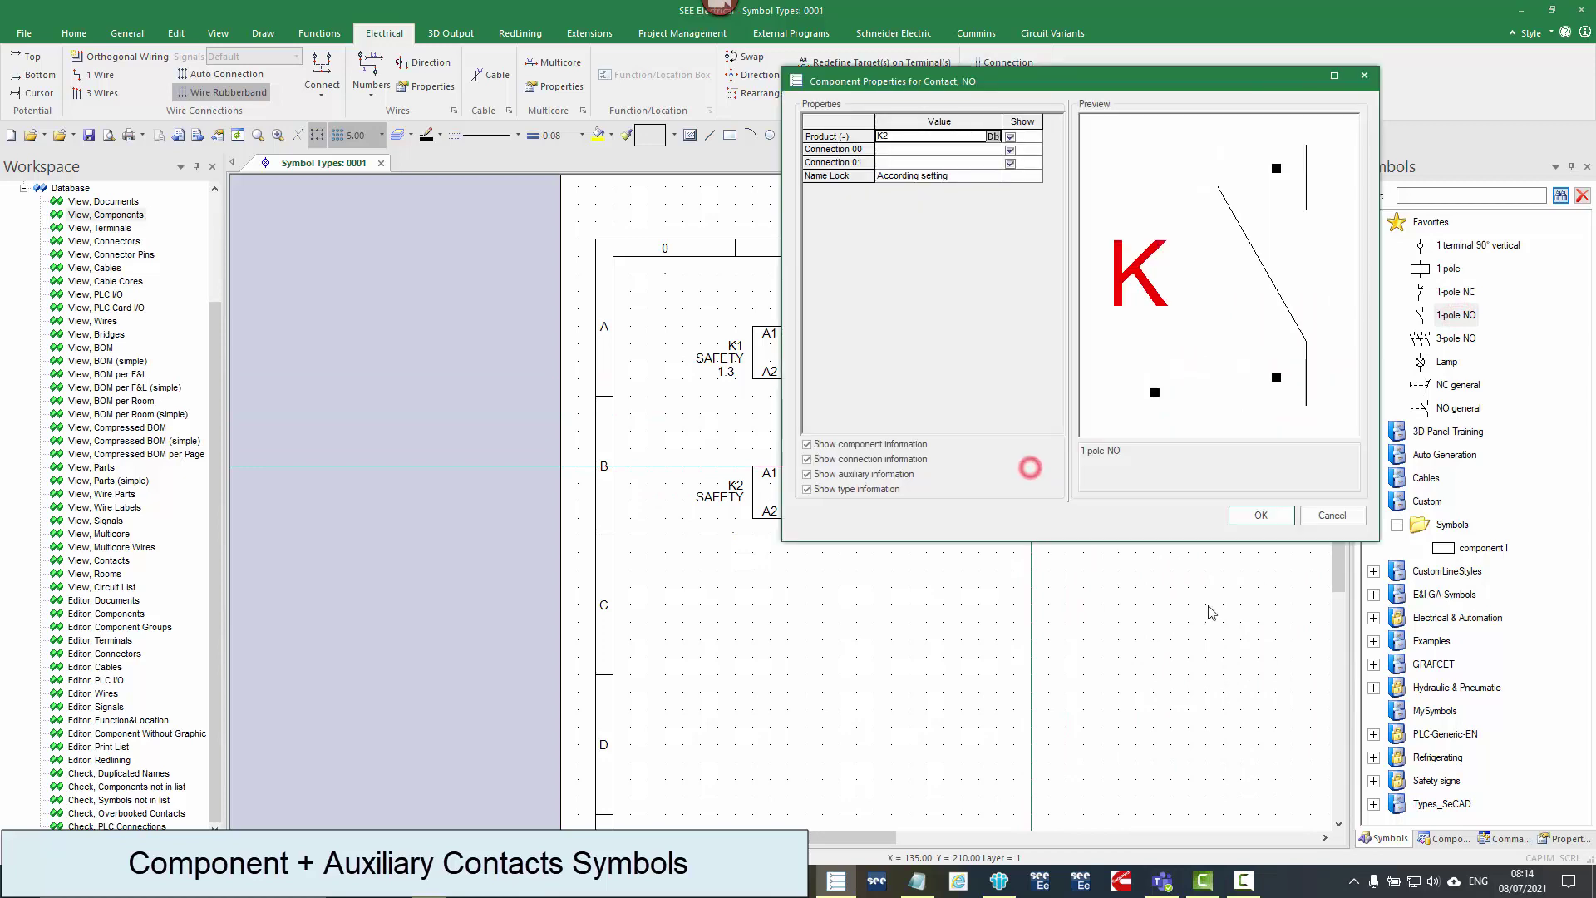
{"action": "left_click_drag", "start_coordinate": [897, 85], "coordinate": [978, 93]}
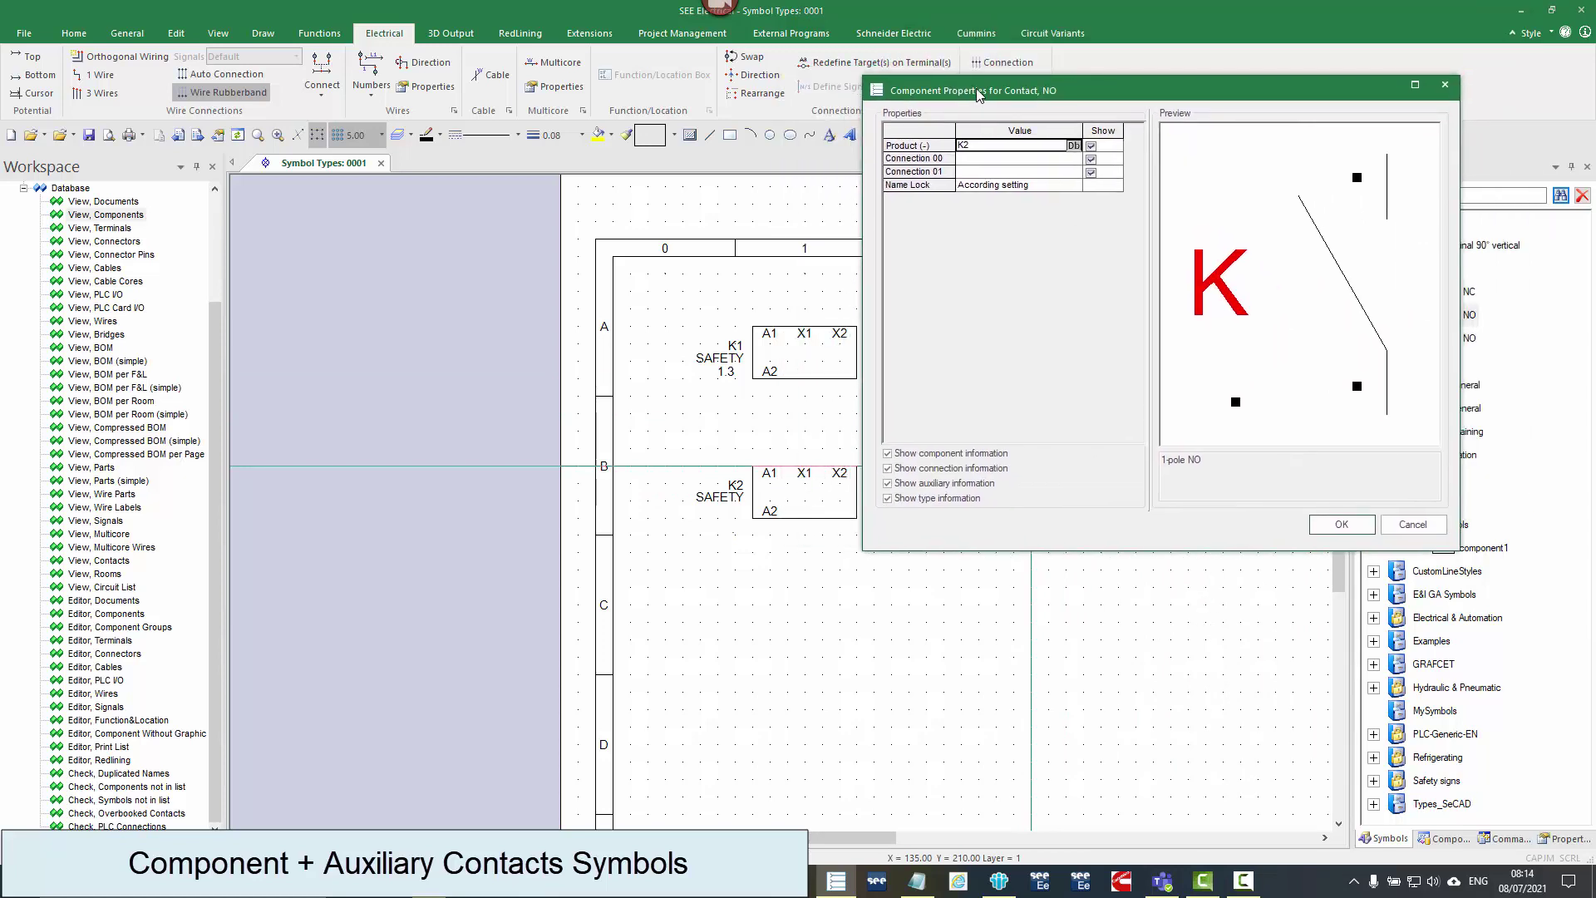
{"action": "left_click", "coordinate": [1073, 145]}
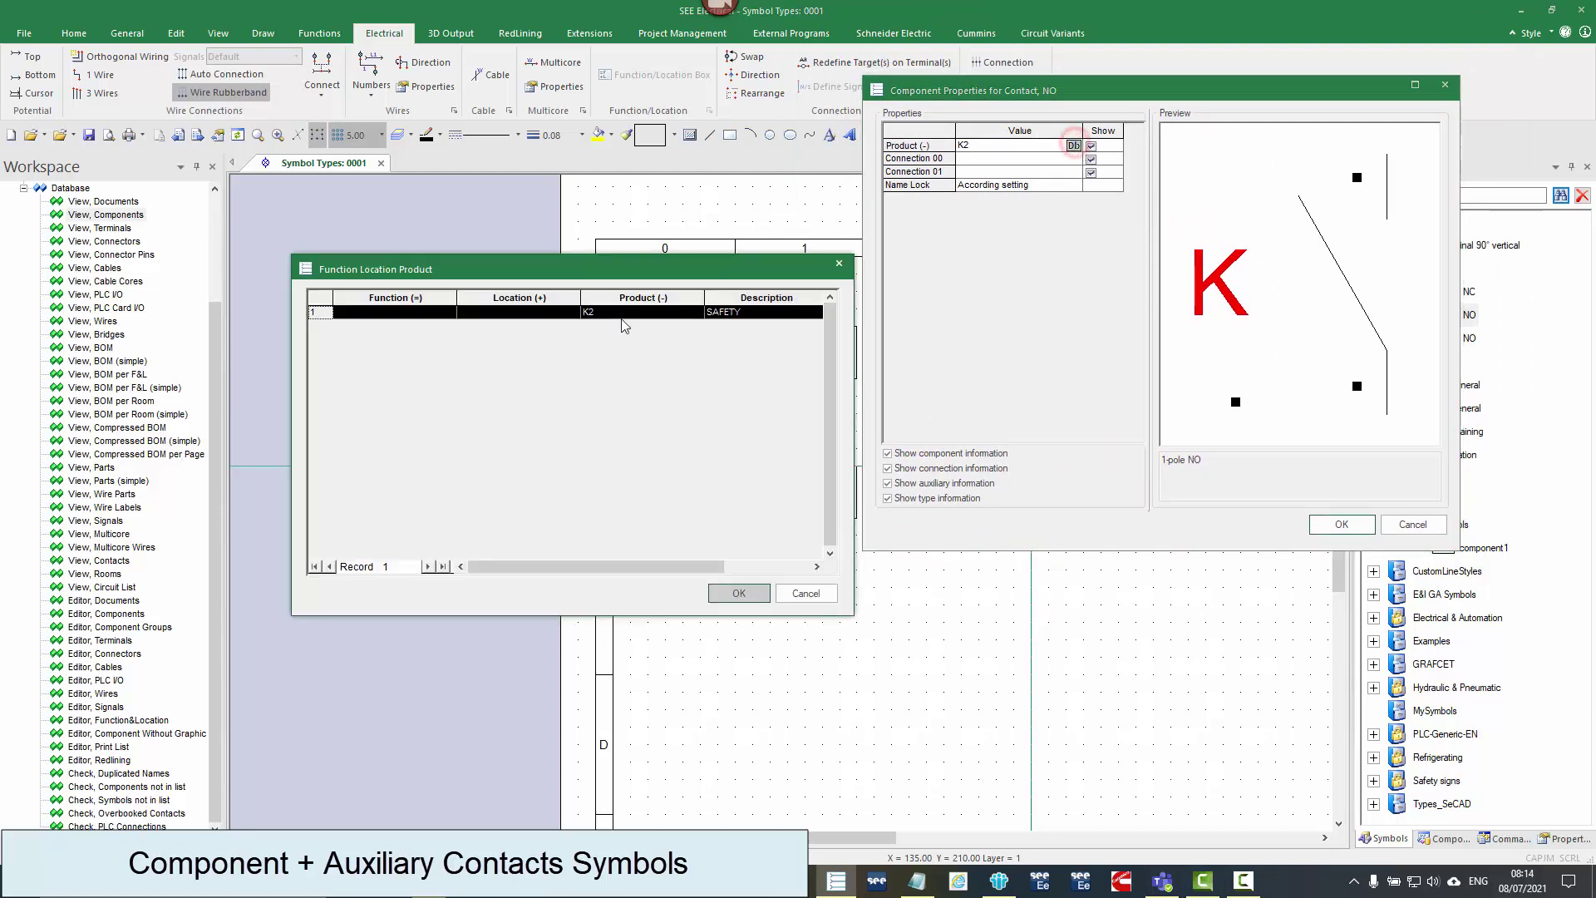
{"action": "left_click", "coordinate": [735, 593]}
{"action": "left_click", "coordinate": [1341, 524]}
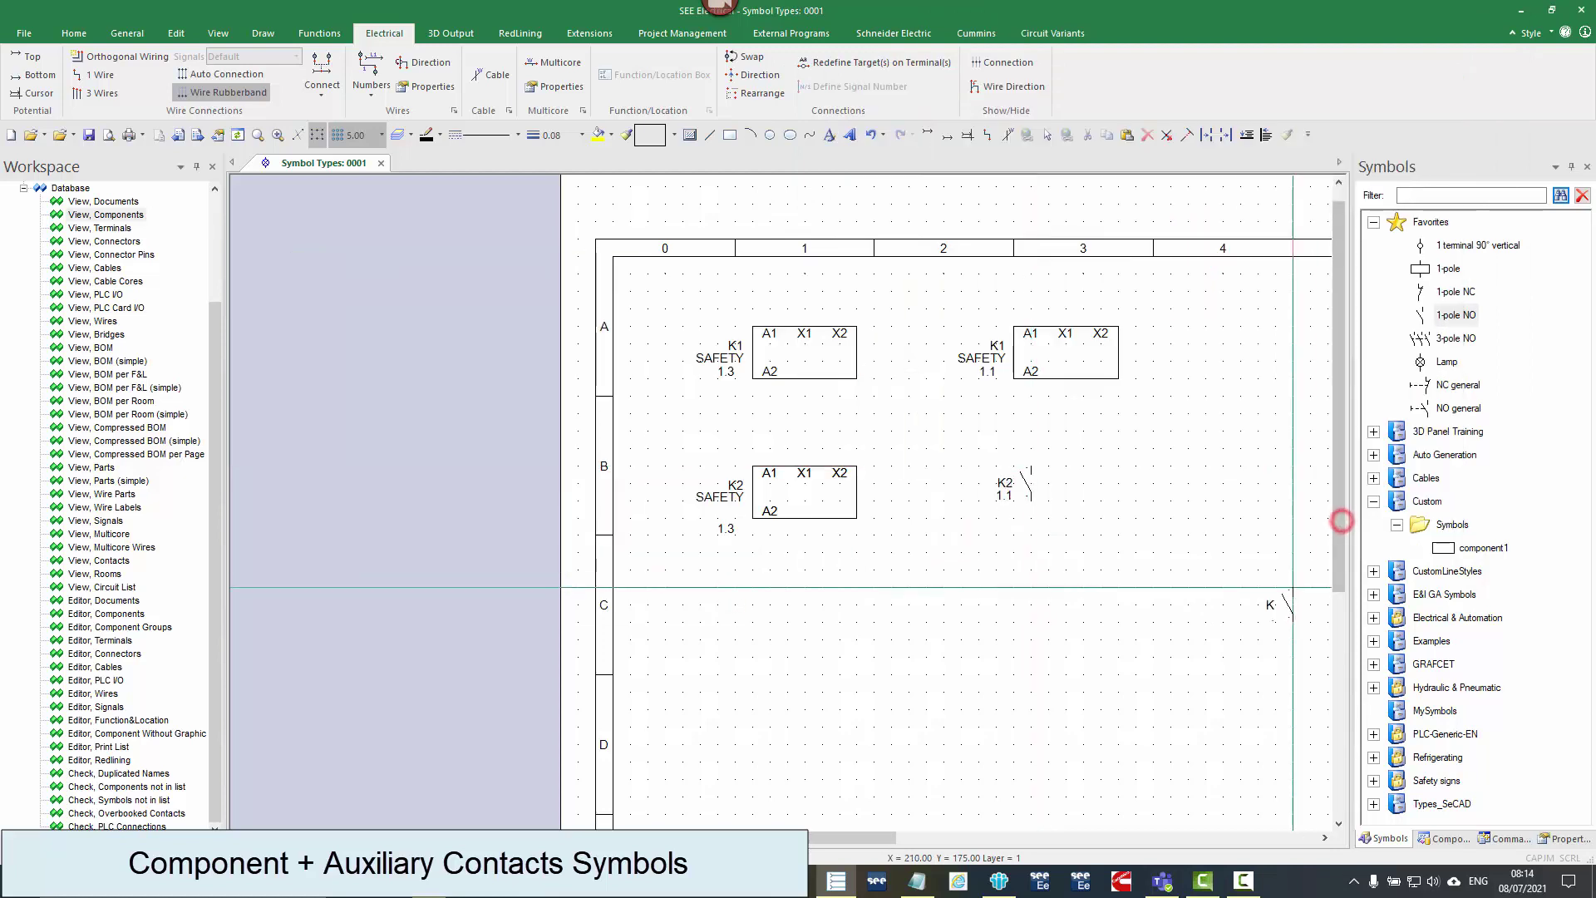
{"action": "right_click", "coordinate": [957, 580]}
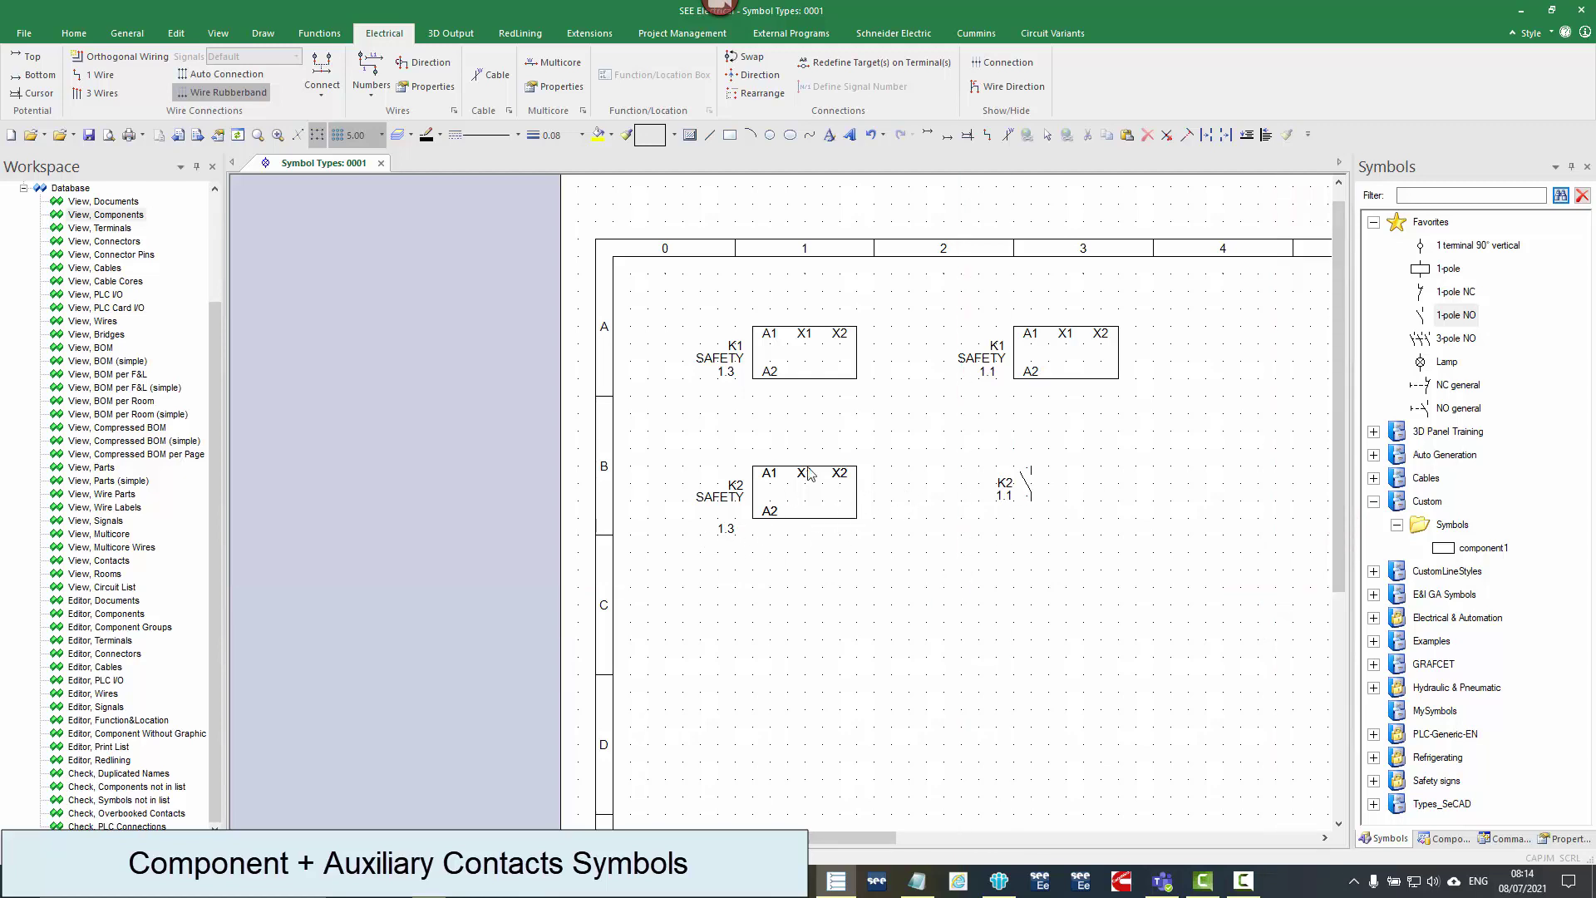
- Move the K2 component down to column 3 near the boundary of rows C and D, and return it to row B, column 1
{"action": "left_click_drag", "start_coordinate": [807, 472], "coordinate": [1150, 641]}
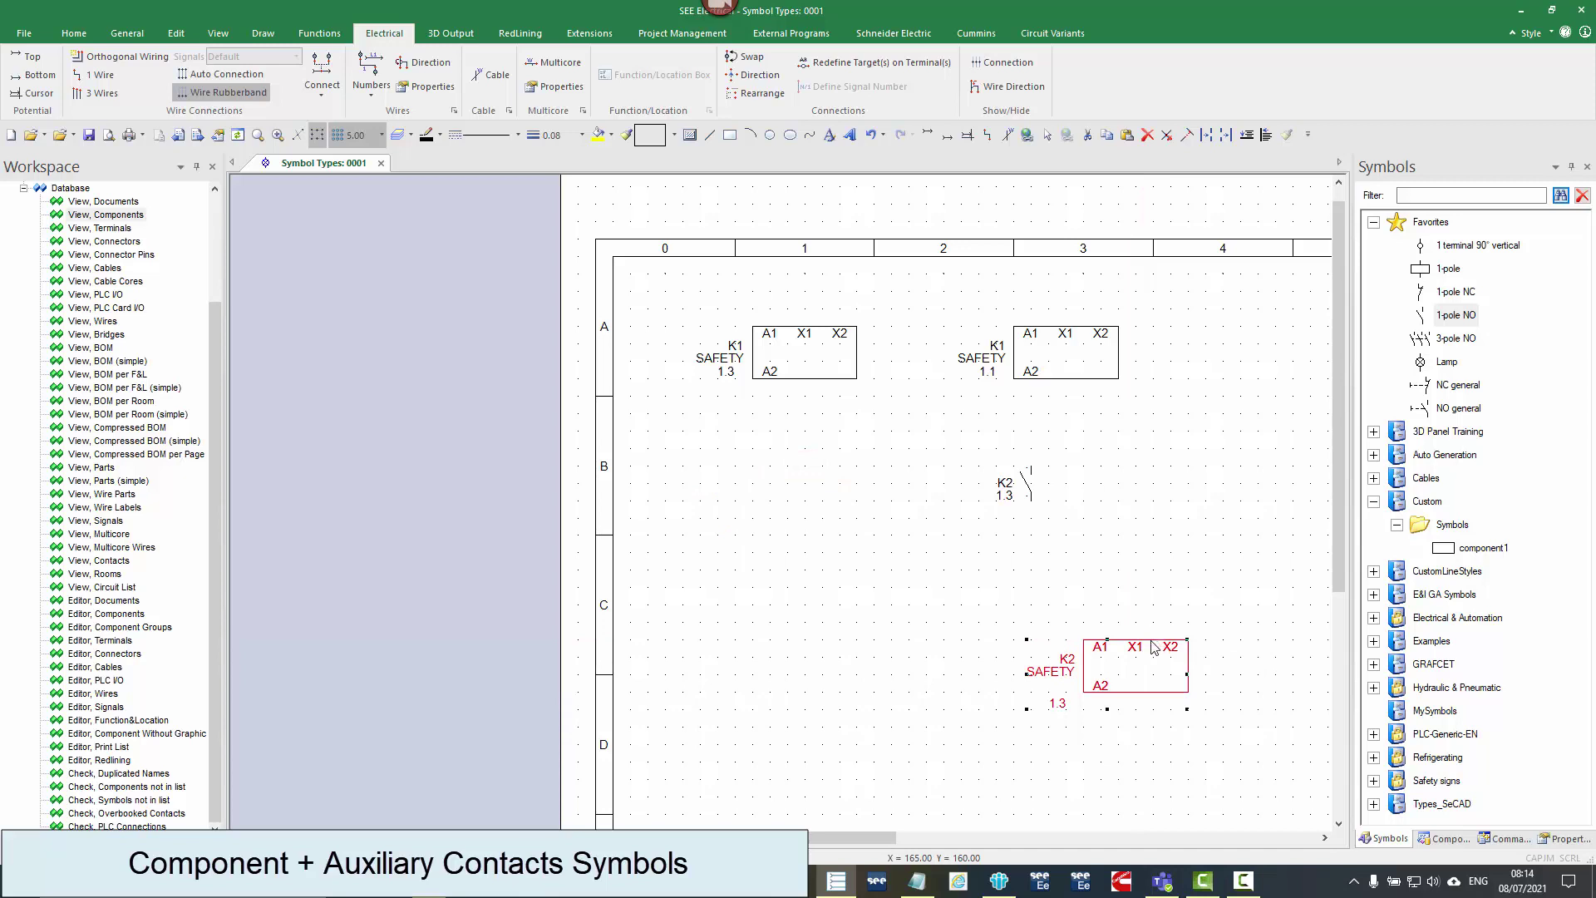
{"action": "left_click_drag", "start_coordinate": [887, 497], "coordinate": [801, 463]}
{"action": "left_click", "coordinate": [899, 582]}
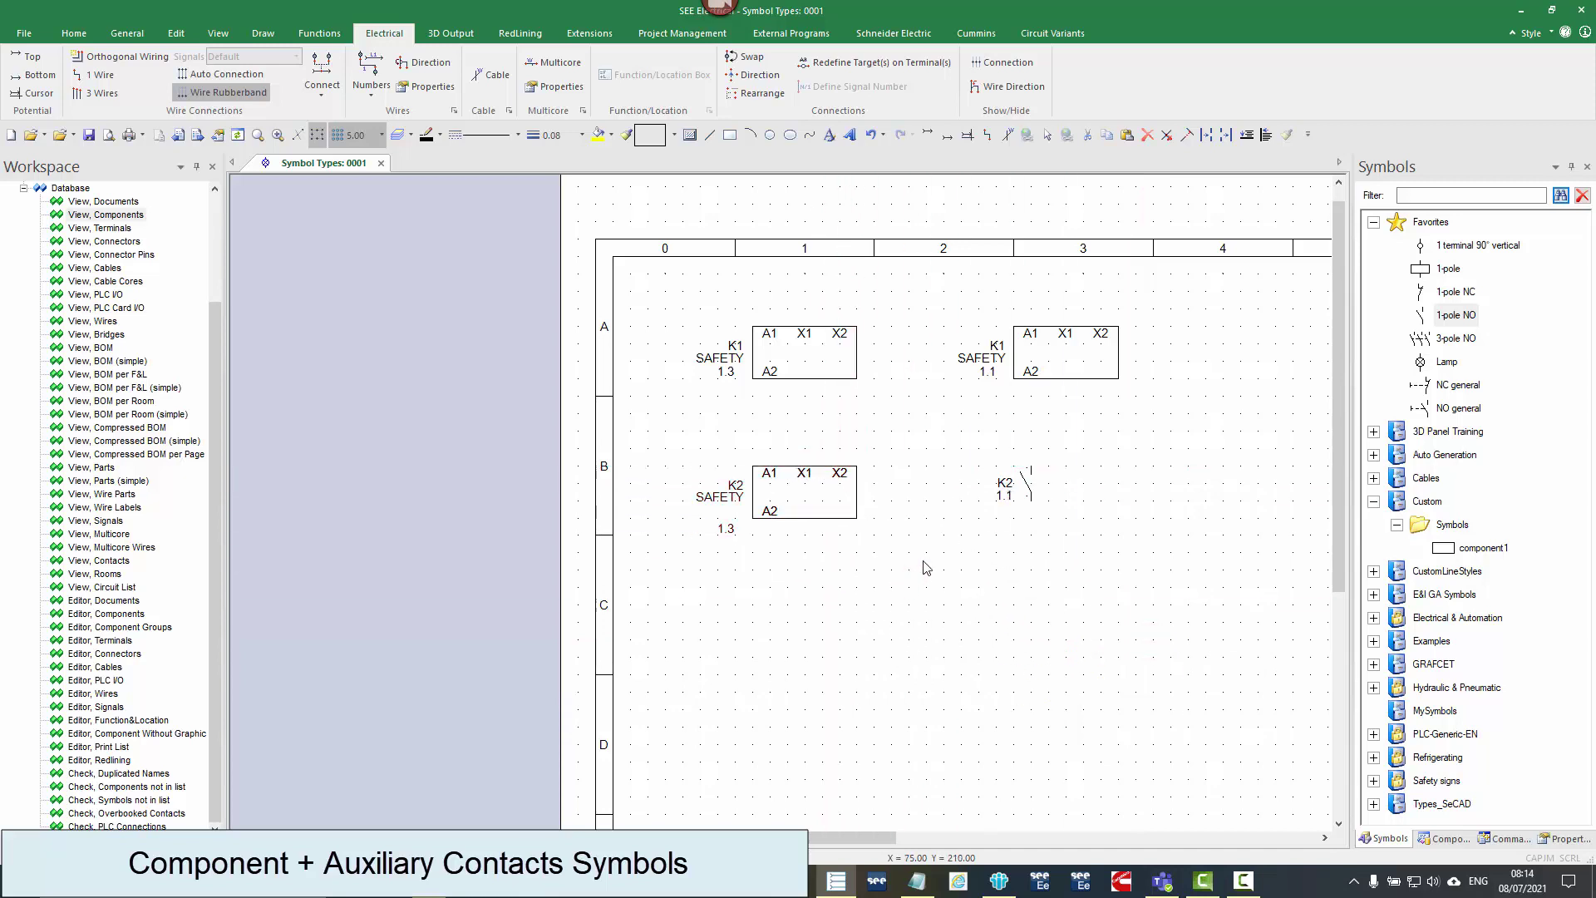
- Insert a 1-pole NC contact in row B, column 3, beside the NO contact, with K2 as its product name
{"action": "left_click", "coordinate": [1454, 292]}
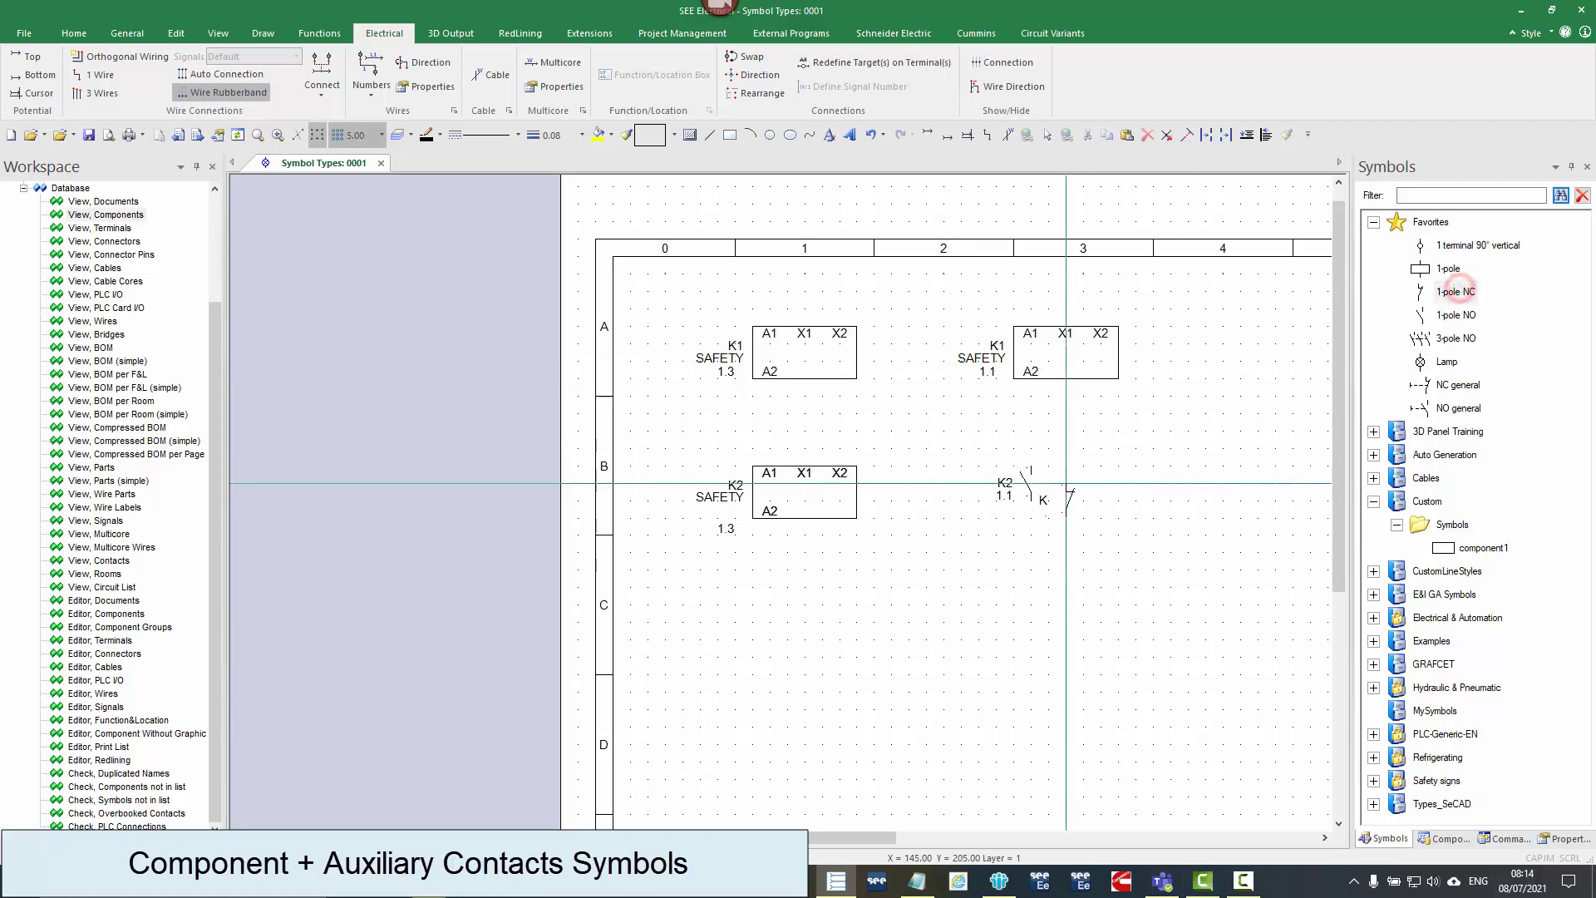
{"action": "left_click", "coordinate": [1101, 466]}
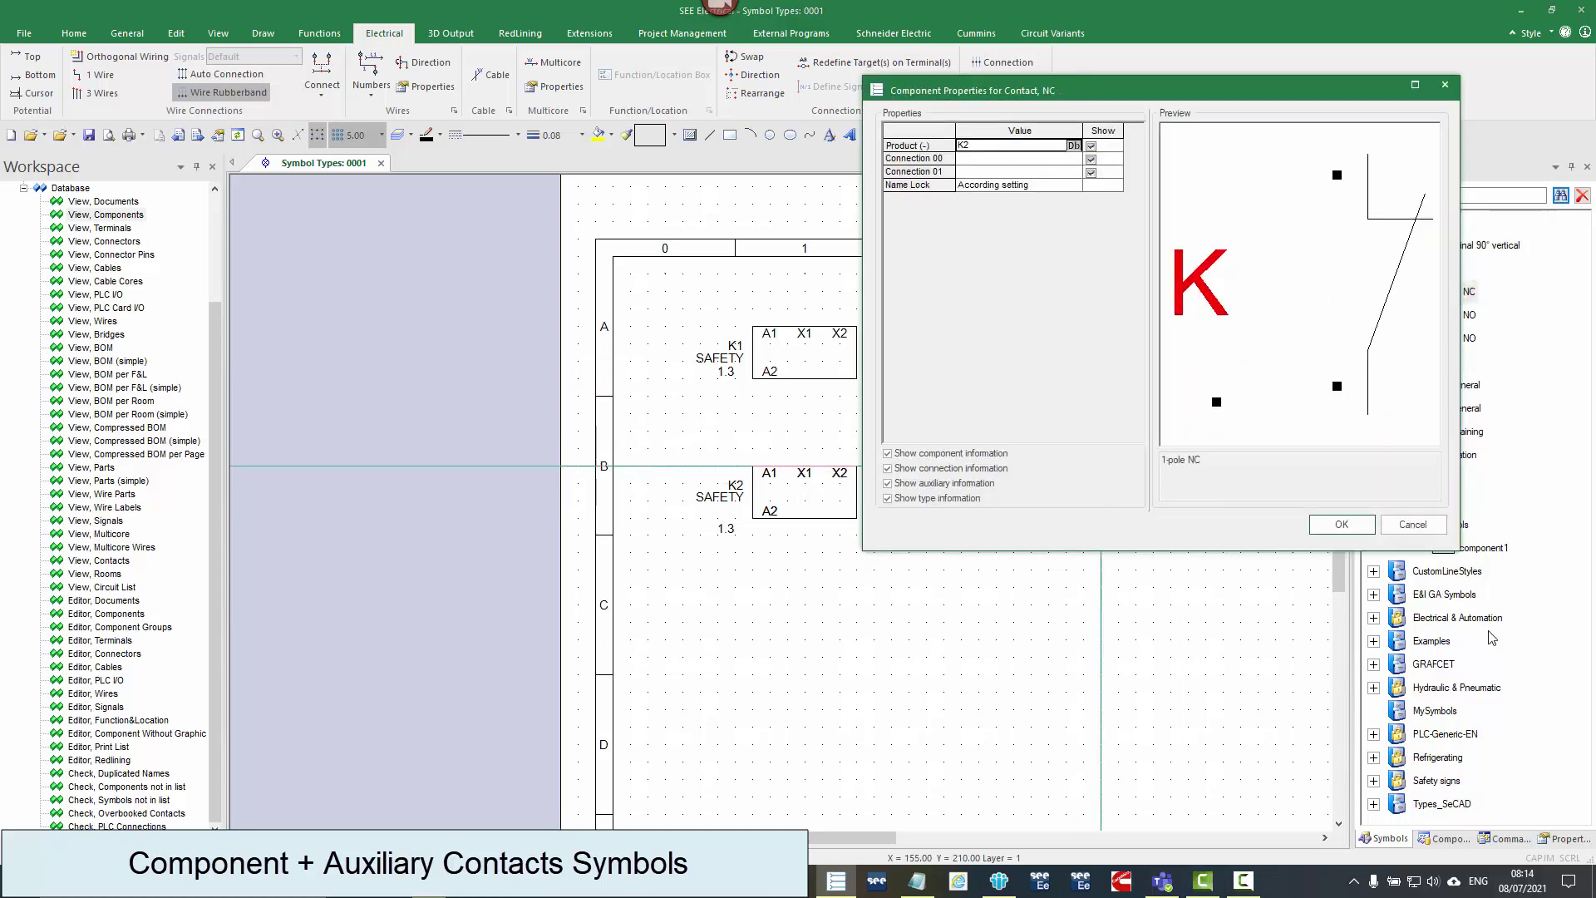
{"action": "left_click", "coordinate": [1341, 524]}
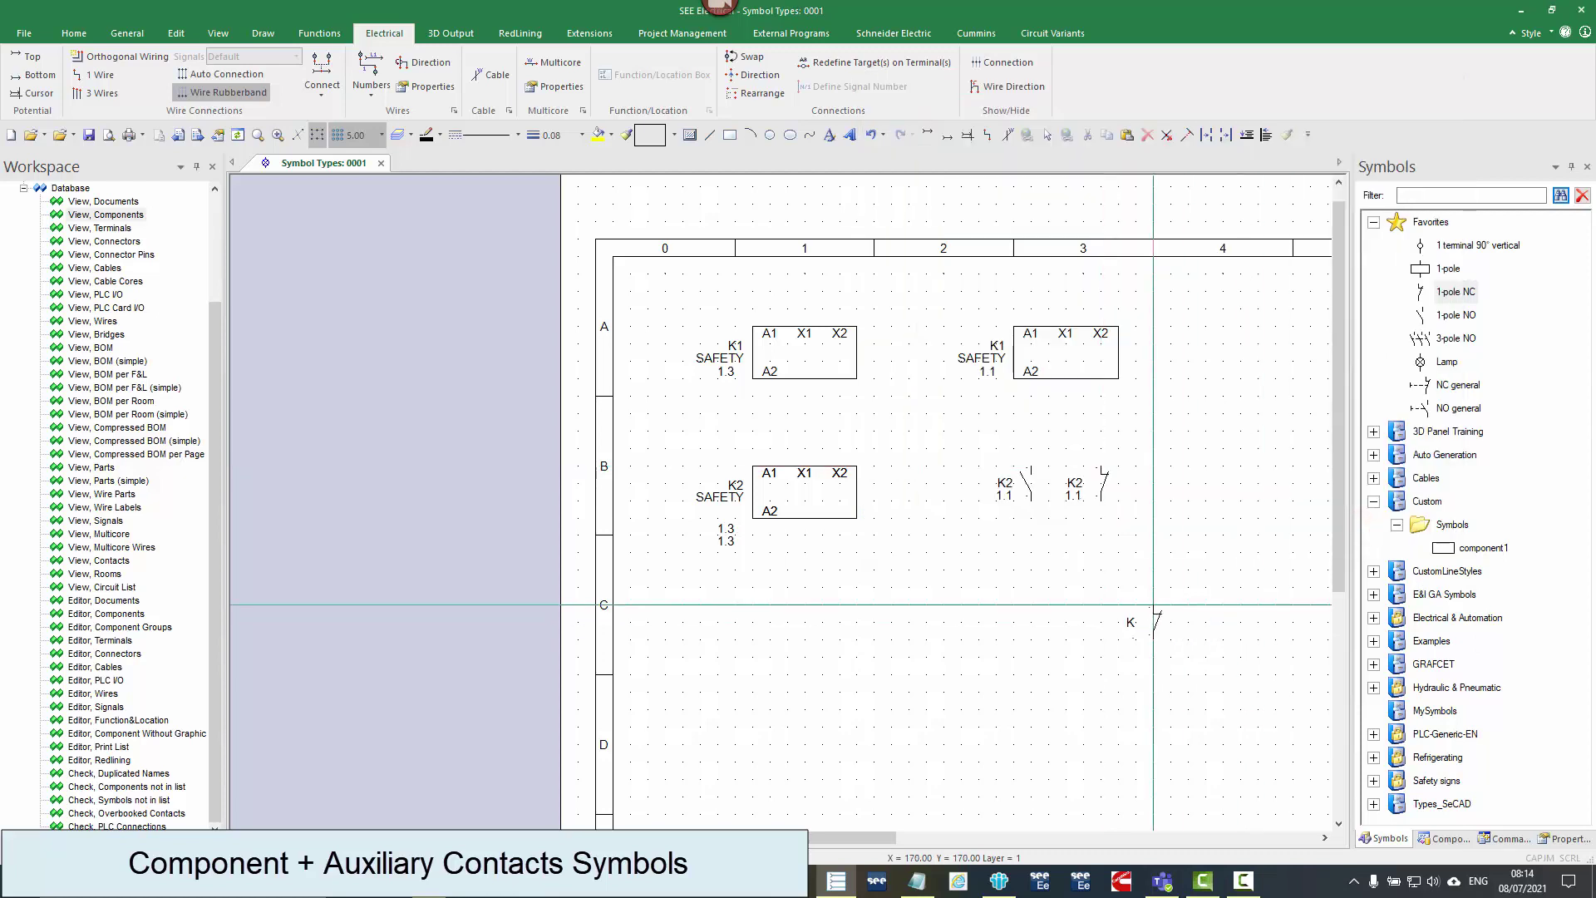
{"action": "key", "text": "Escape"}
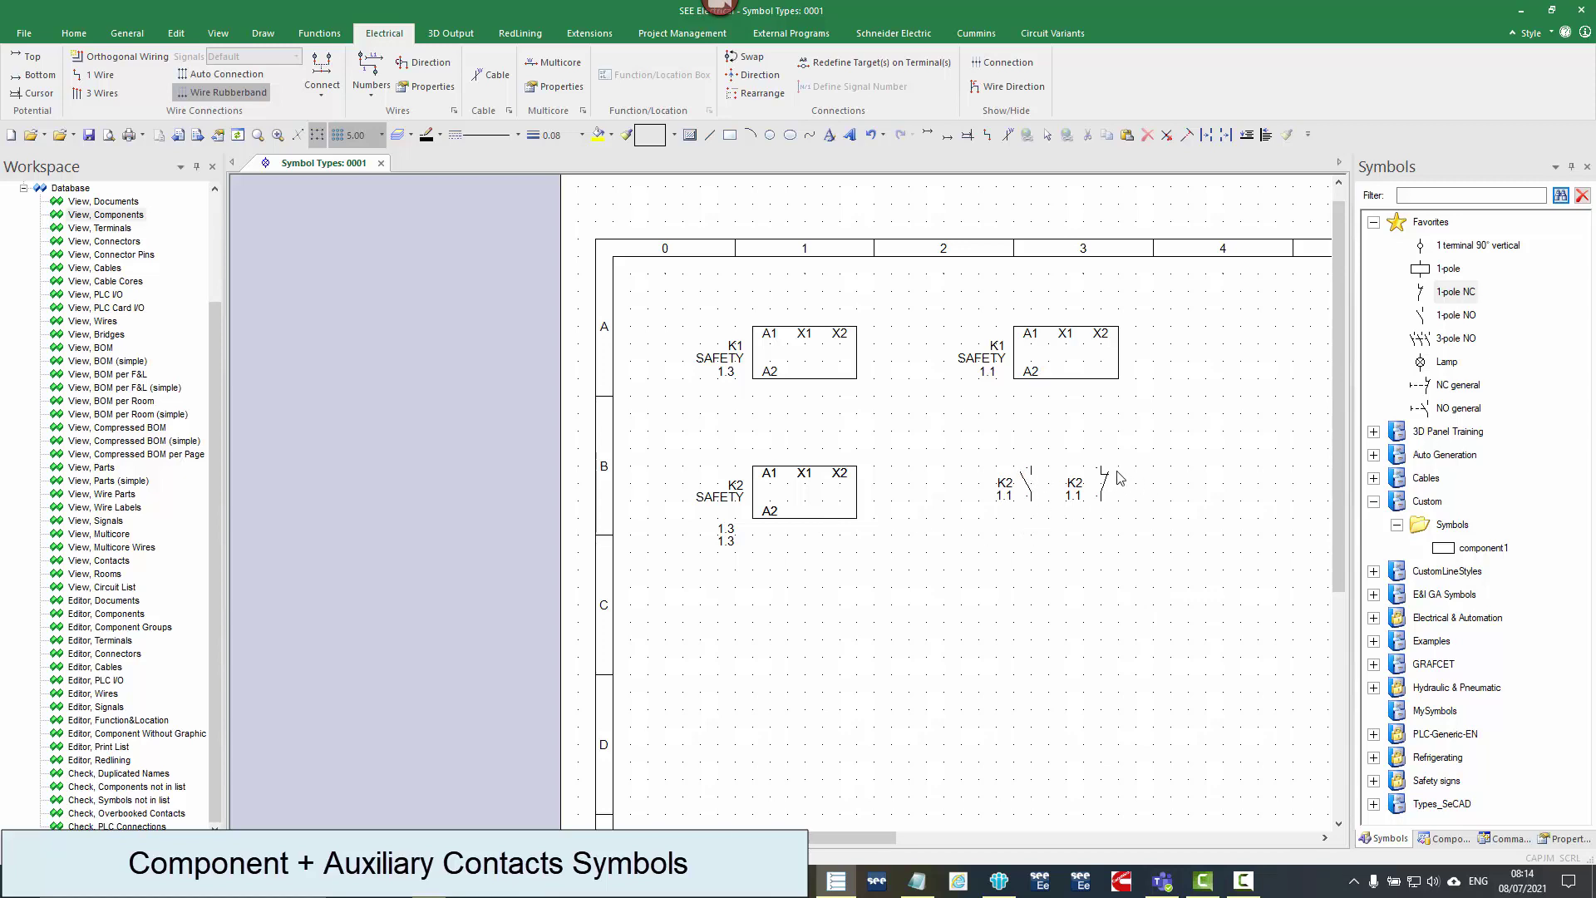
- Copy the original K1 component and paste it in row C, column 3, below the K2 contacts
{"action": "left_click", "coordinate": [826, 372]}
{"action": "right_click", "coordinate": [827, 376]}
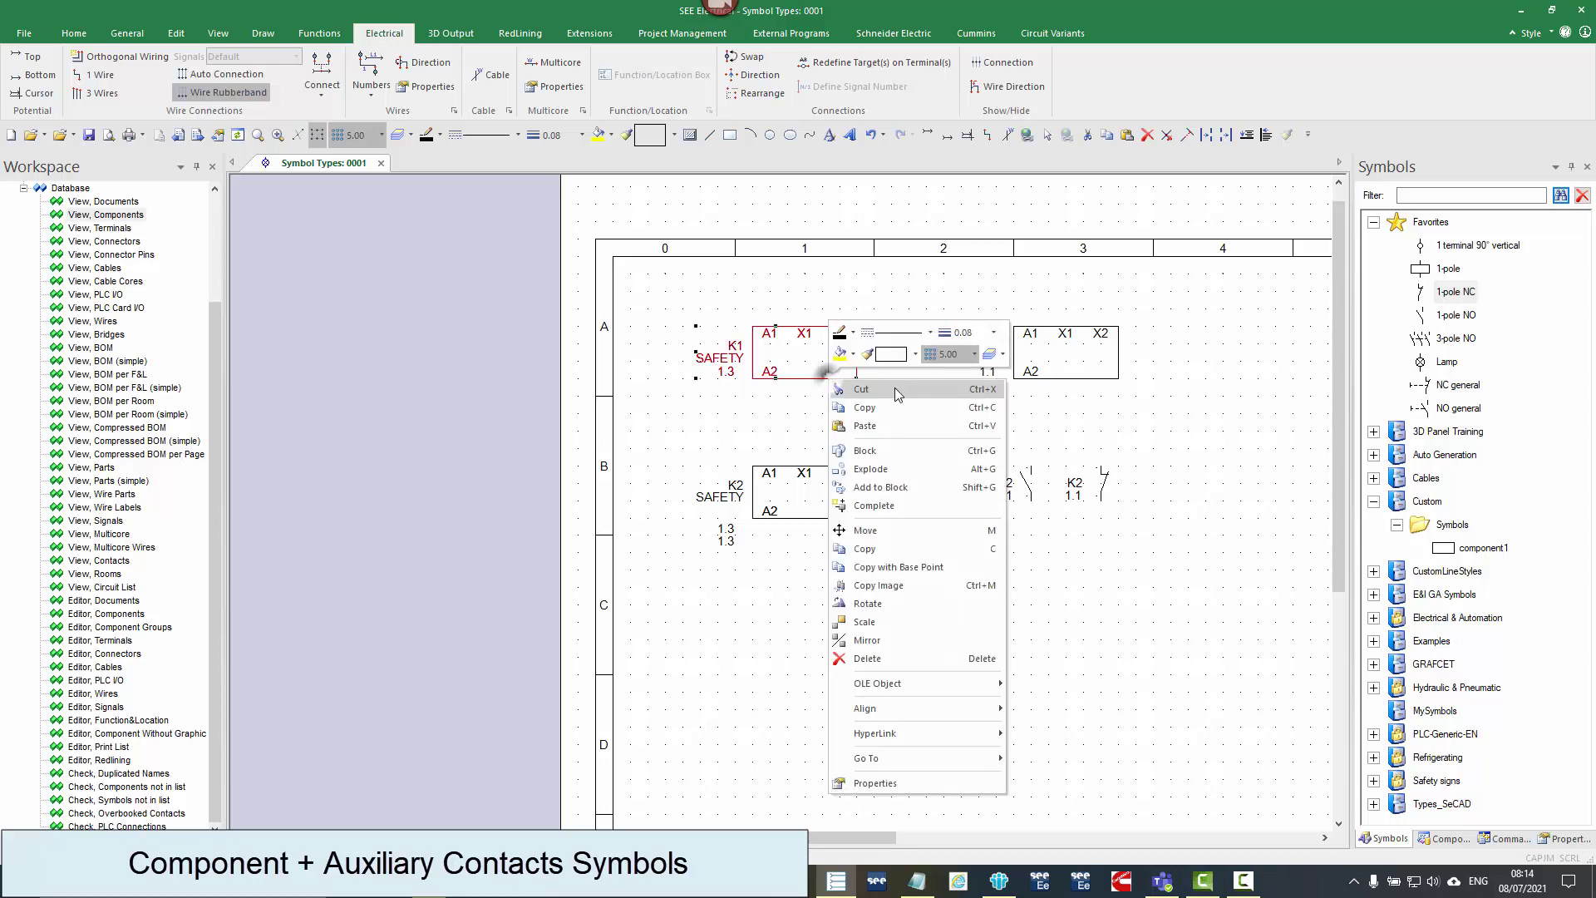
{"action": "left_click", "coordinate": [890, 404]}
{"action": "right_click", "coordinate": [946, 600]}
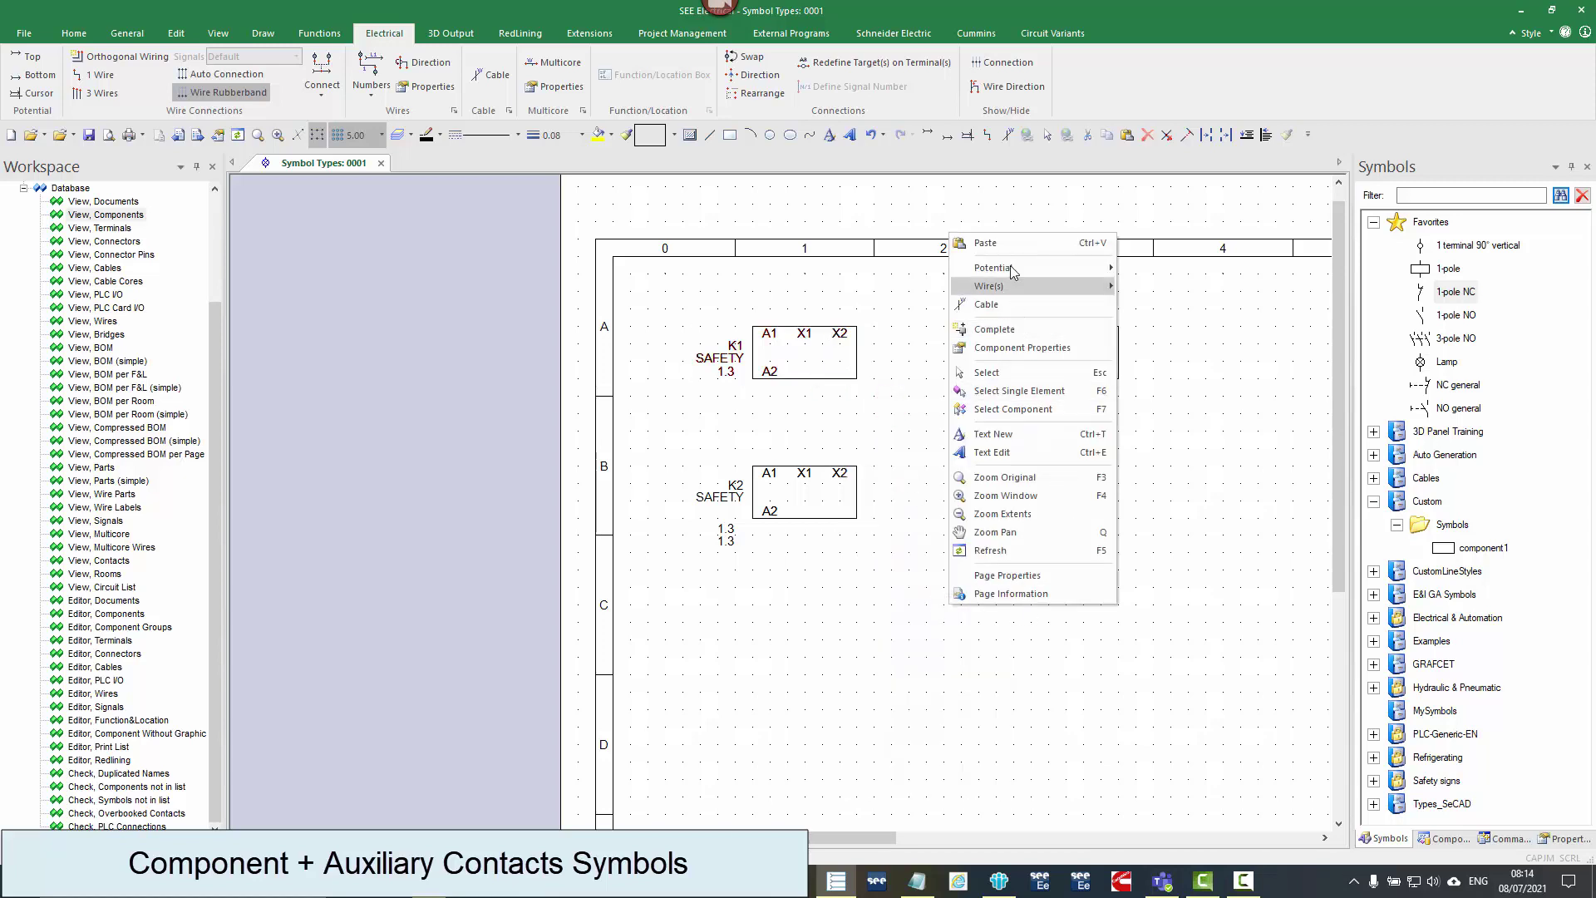
{"action": "left_click", "coordinate": [985, 243]}
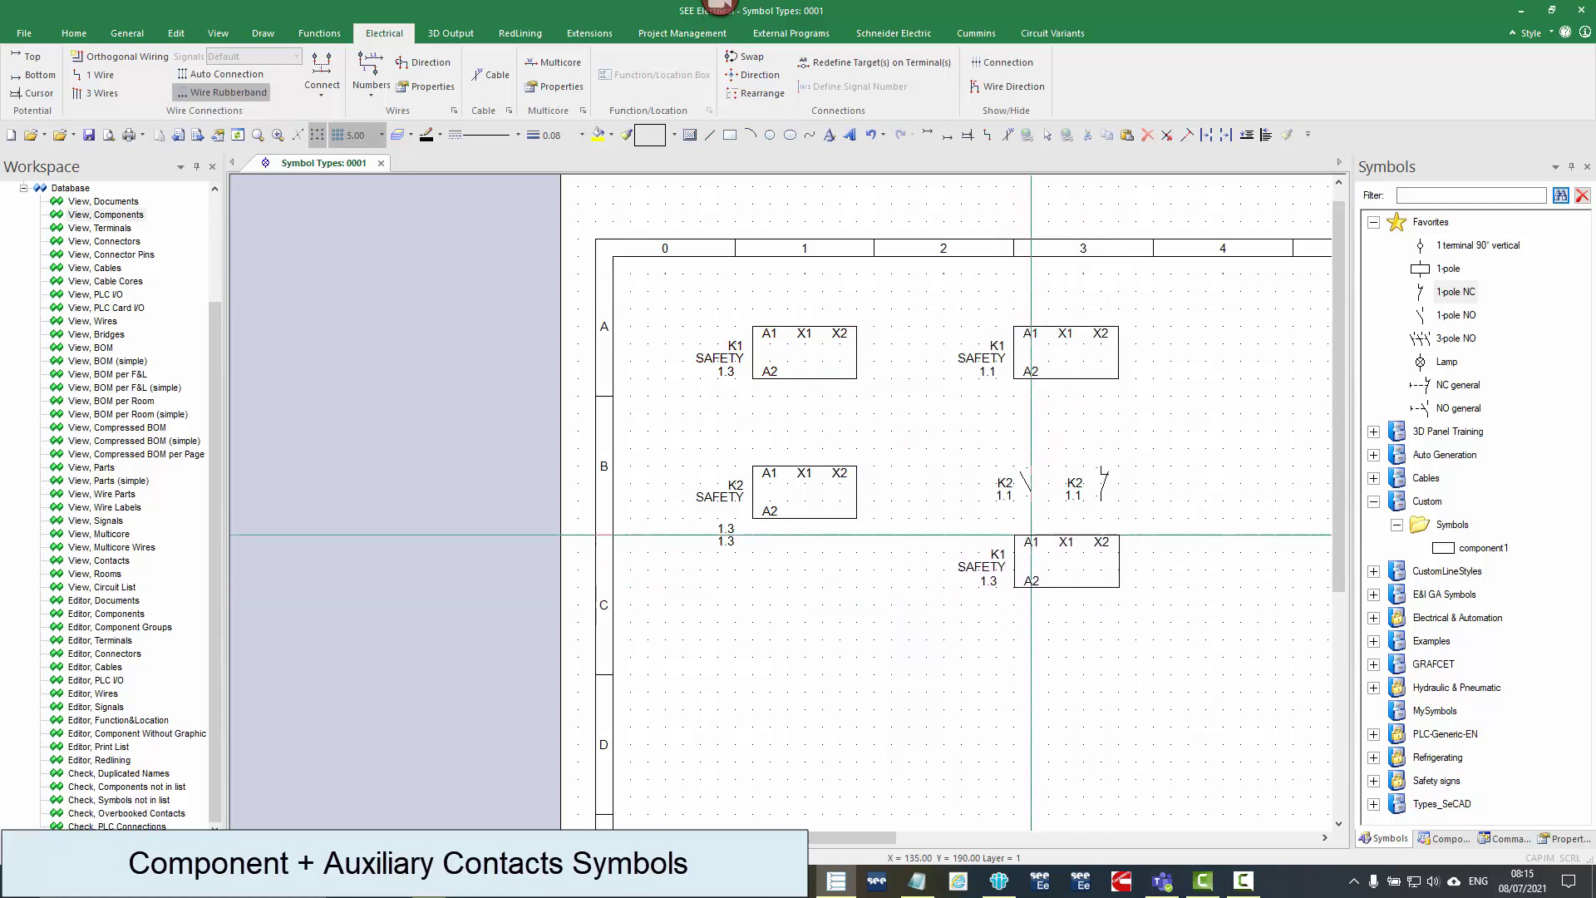
{"action": "left_click", "coordinate": [1030, 570]}
- Explode the K3 component in row C, column 3, into separate elements
{"action": "left_click", "coordinate": [1098, 573]}
{"action": "right_click", "coordinate": [1099, 573]}
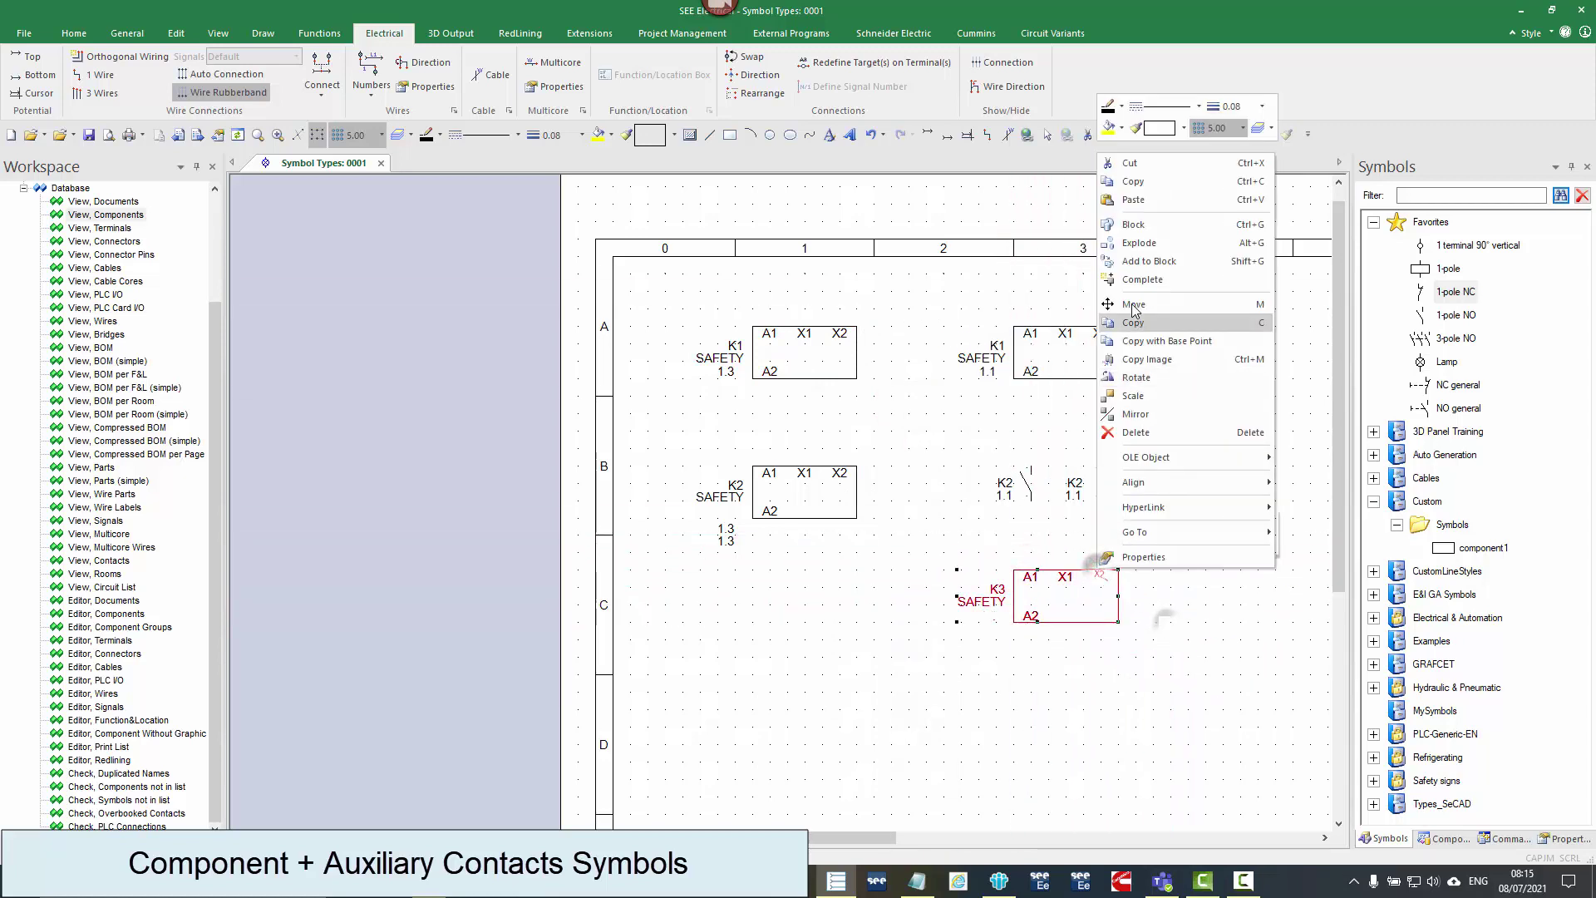
{"action": "left_click", "coordinate": [1140, 244]}
- Group the exploded K3 elements in row C, column 3 into a "Contact, Unspecified" symbol with K2 as its product name
{"action": "left_click_drag", "start_coordinate": [1163, 709], "coordinate": [947, 557]}
{"action": "right_click", "coordinate": [1141, 551]}
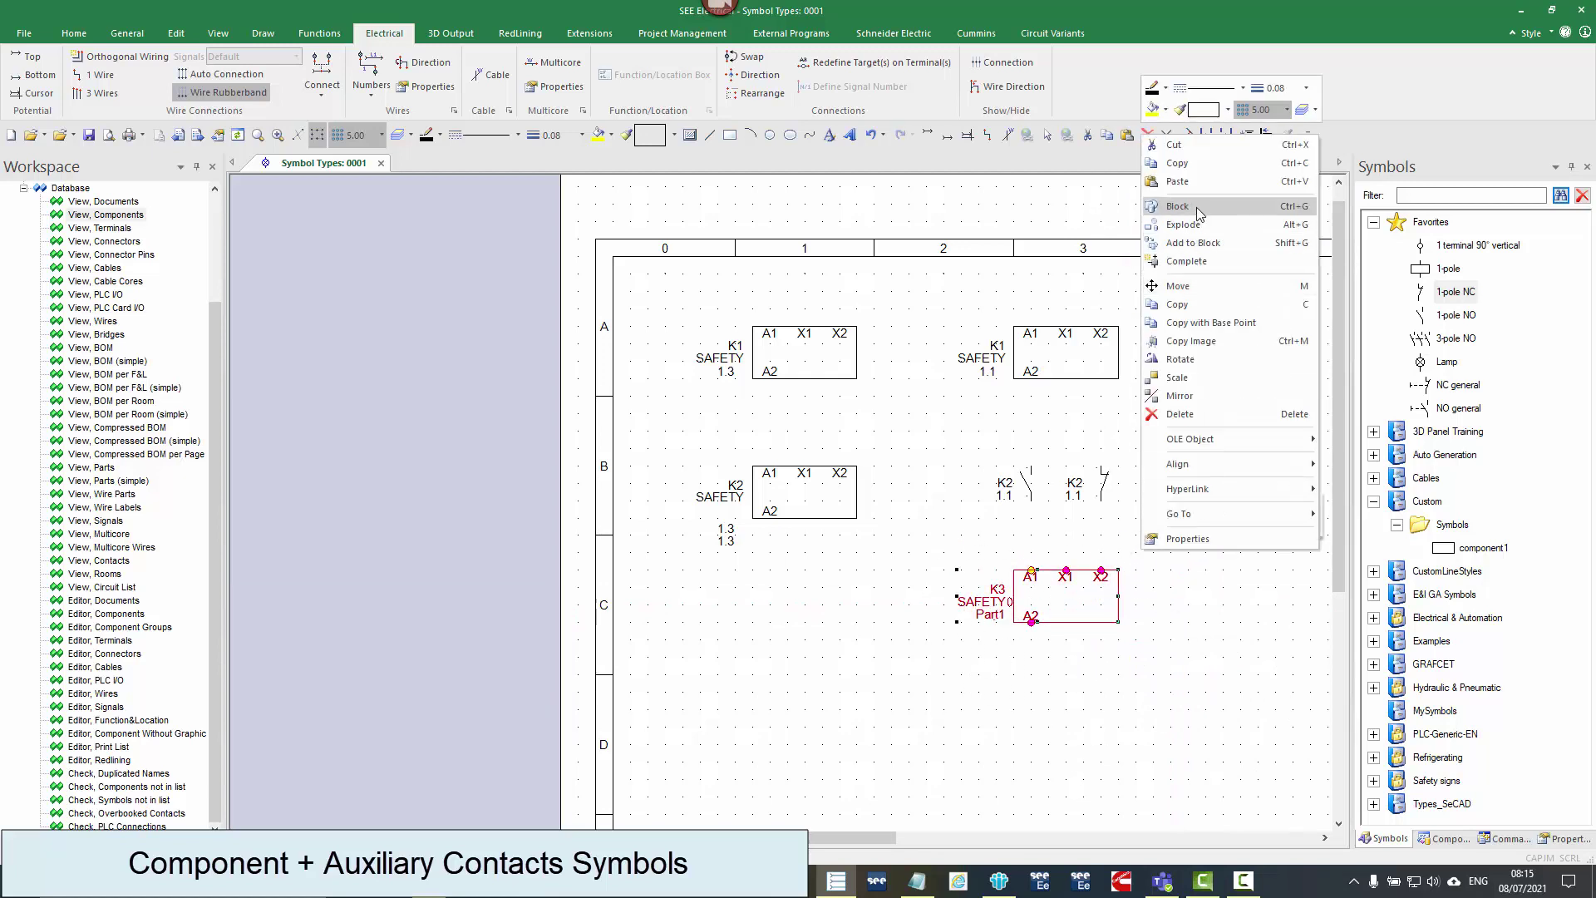
{"action": "left_click", "coordinate": [1195, 207]}
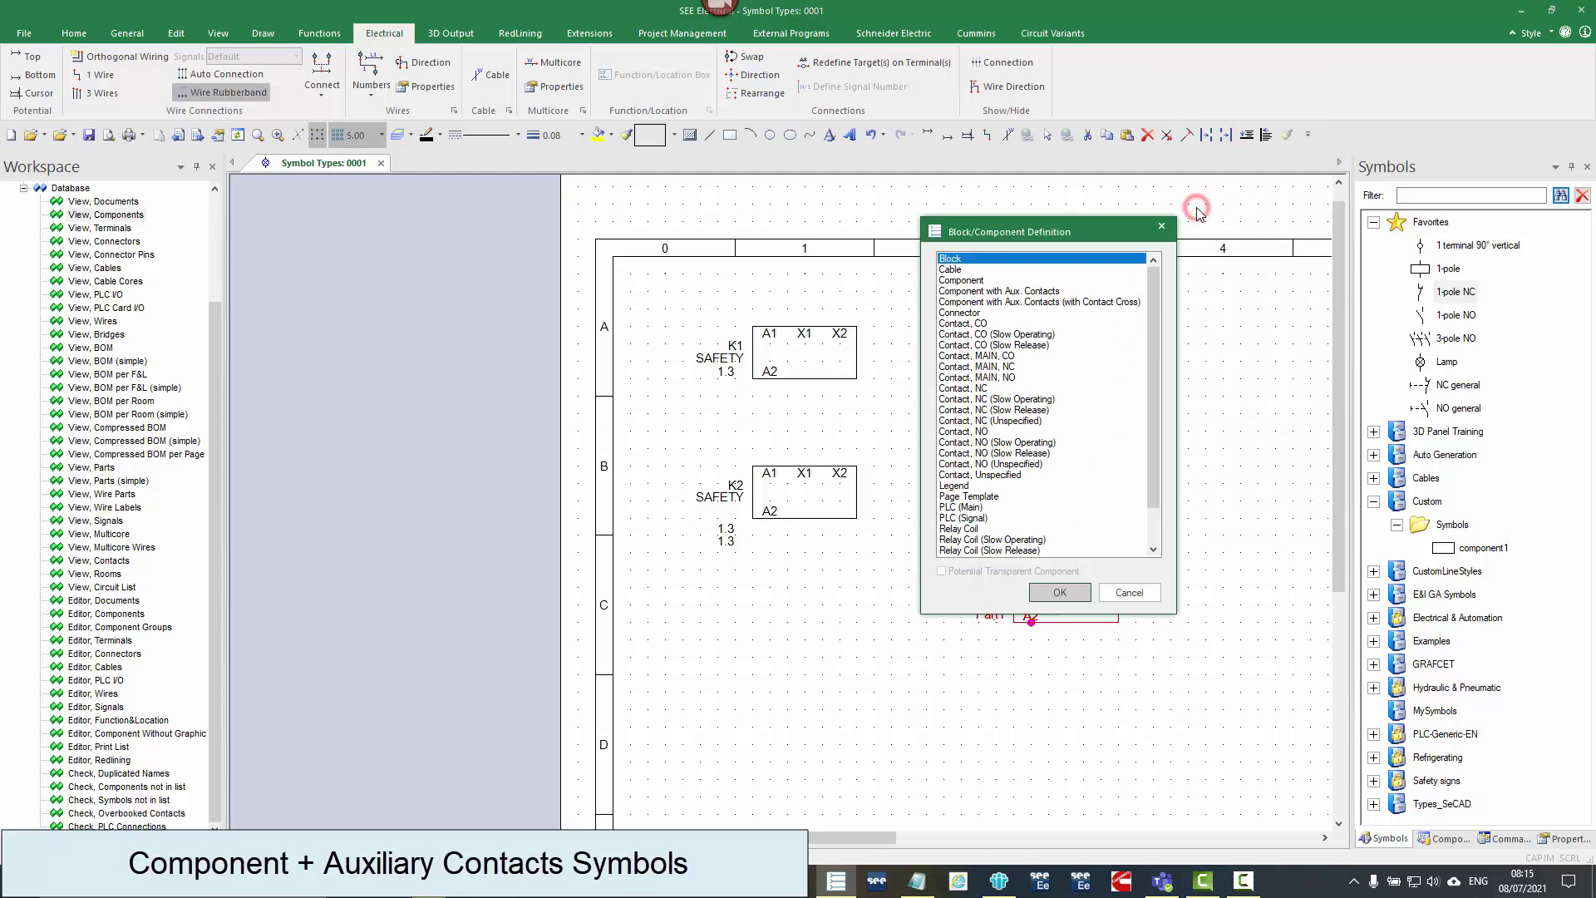
{"action": "left_click", "coordinate": [954, 325]}
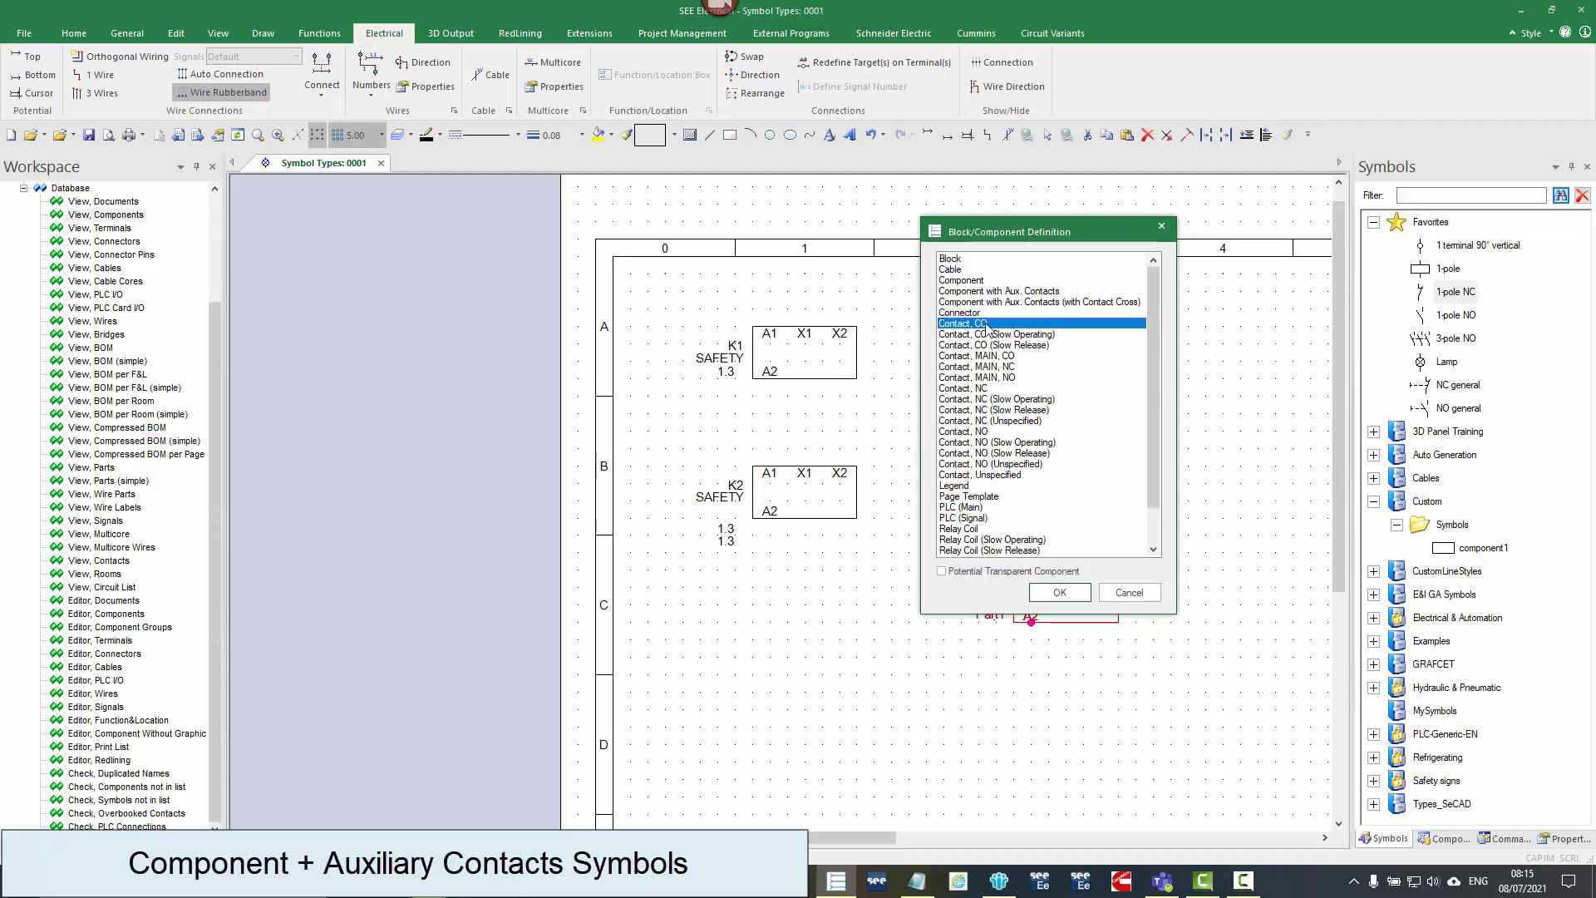
{"action": "left_click", "coordinate": [981, 474]}
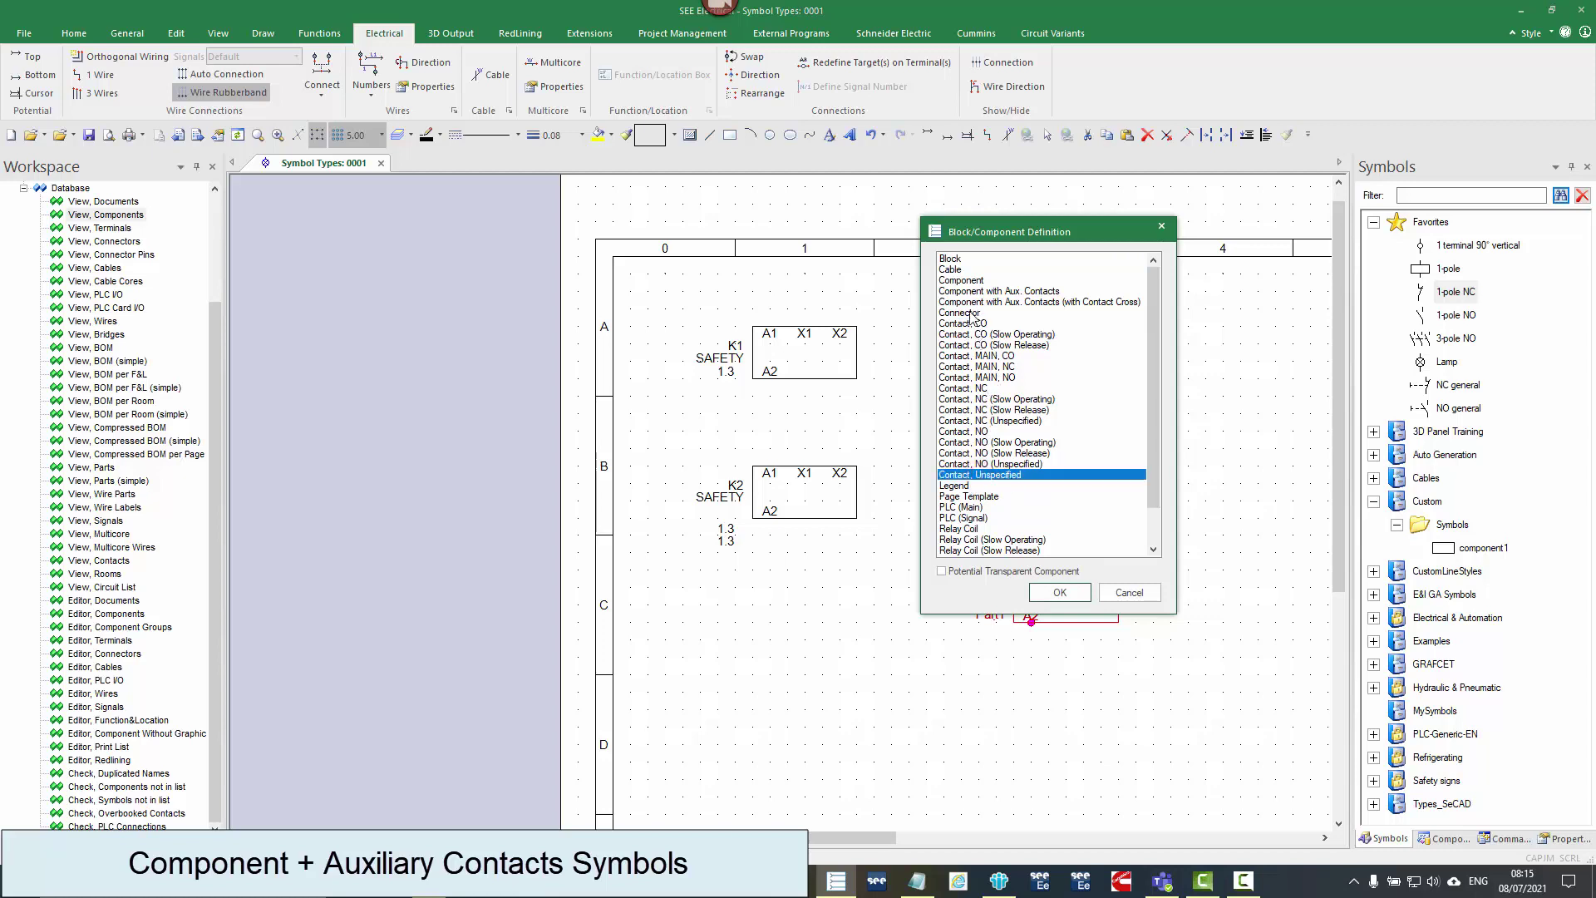
{"action": "left_click", "coordinate": [1058, 590]}
{"action": "left_click", "coordinate": [1063, 593]}
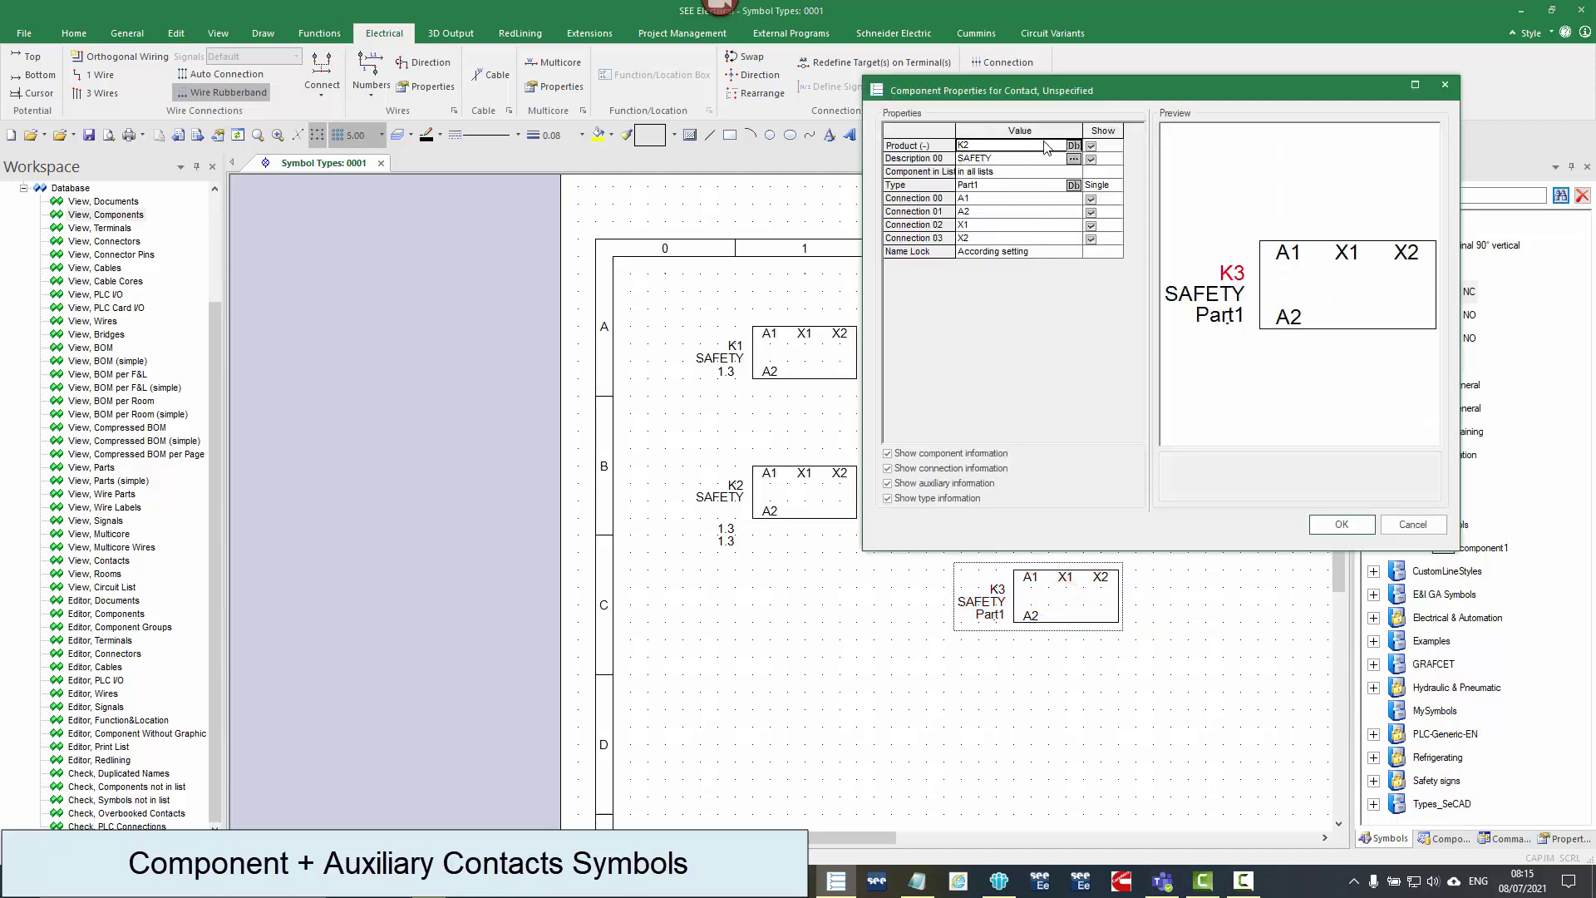
{"action": "left_click", "coordinate": [1342, 524]}
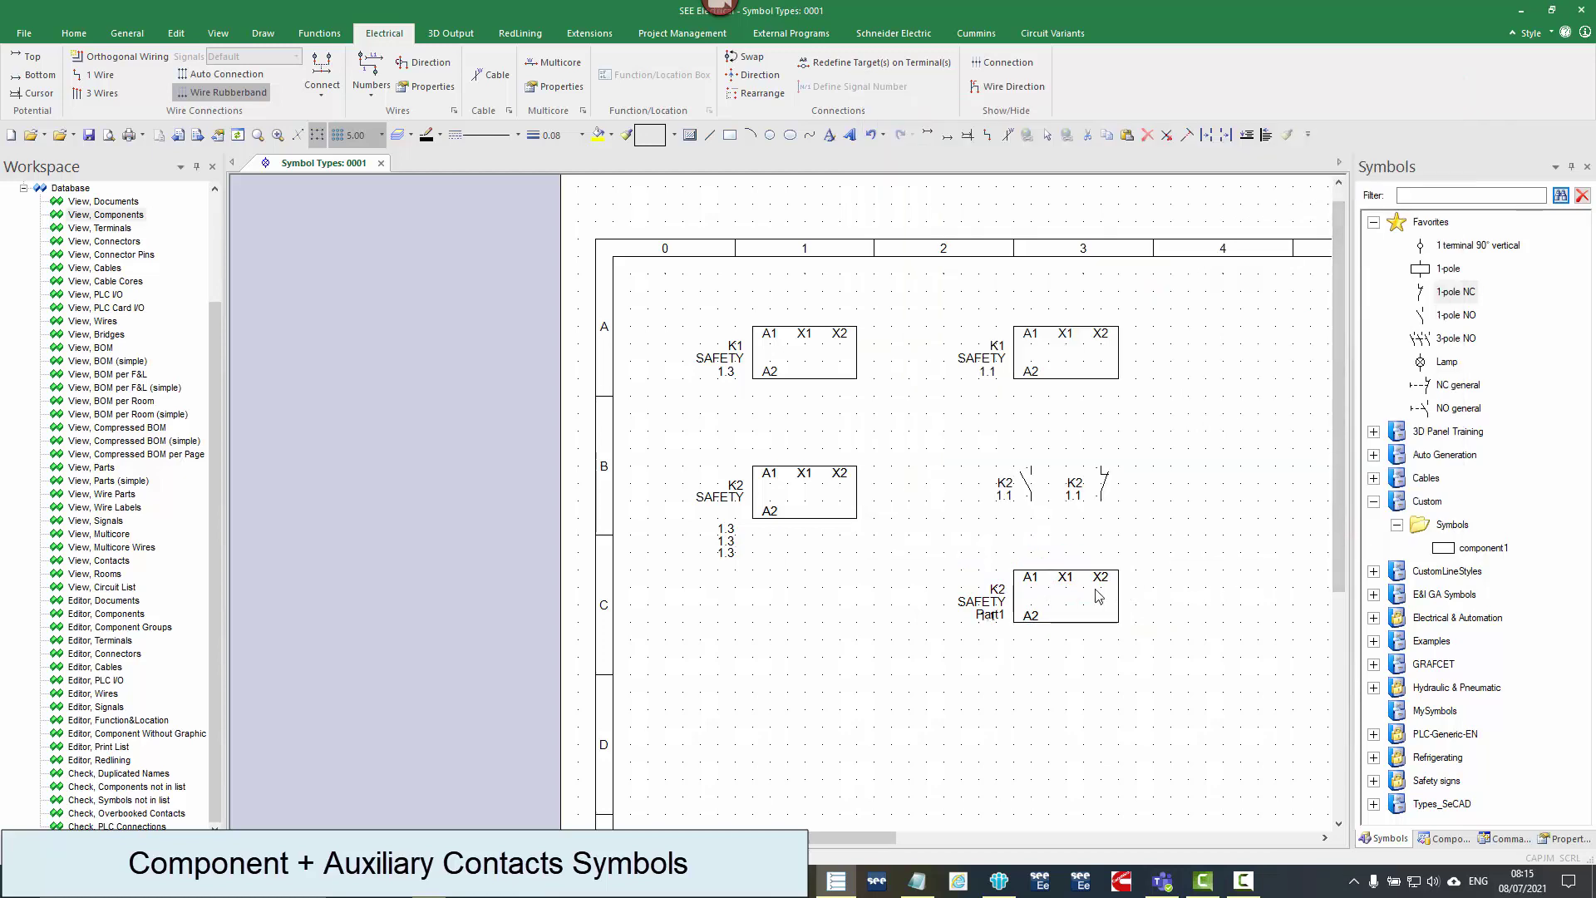
- Hide the Part1 type text on the new K2 contact symbol in row C, column 3
{"action": "scroll", "coordinate": [986, 633], "scroll_direction": "up", "scroll_amount": 2}
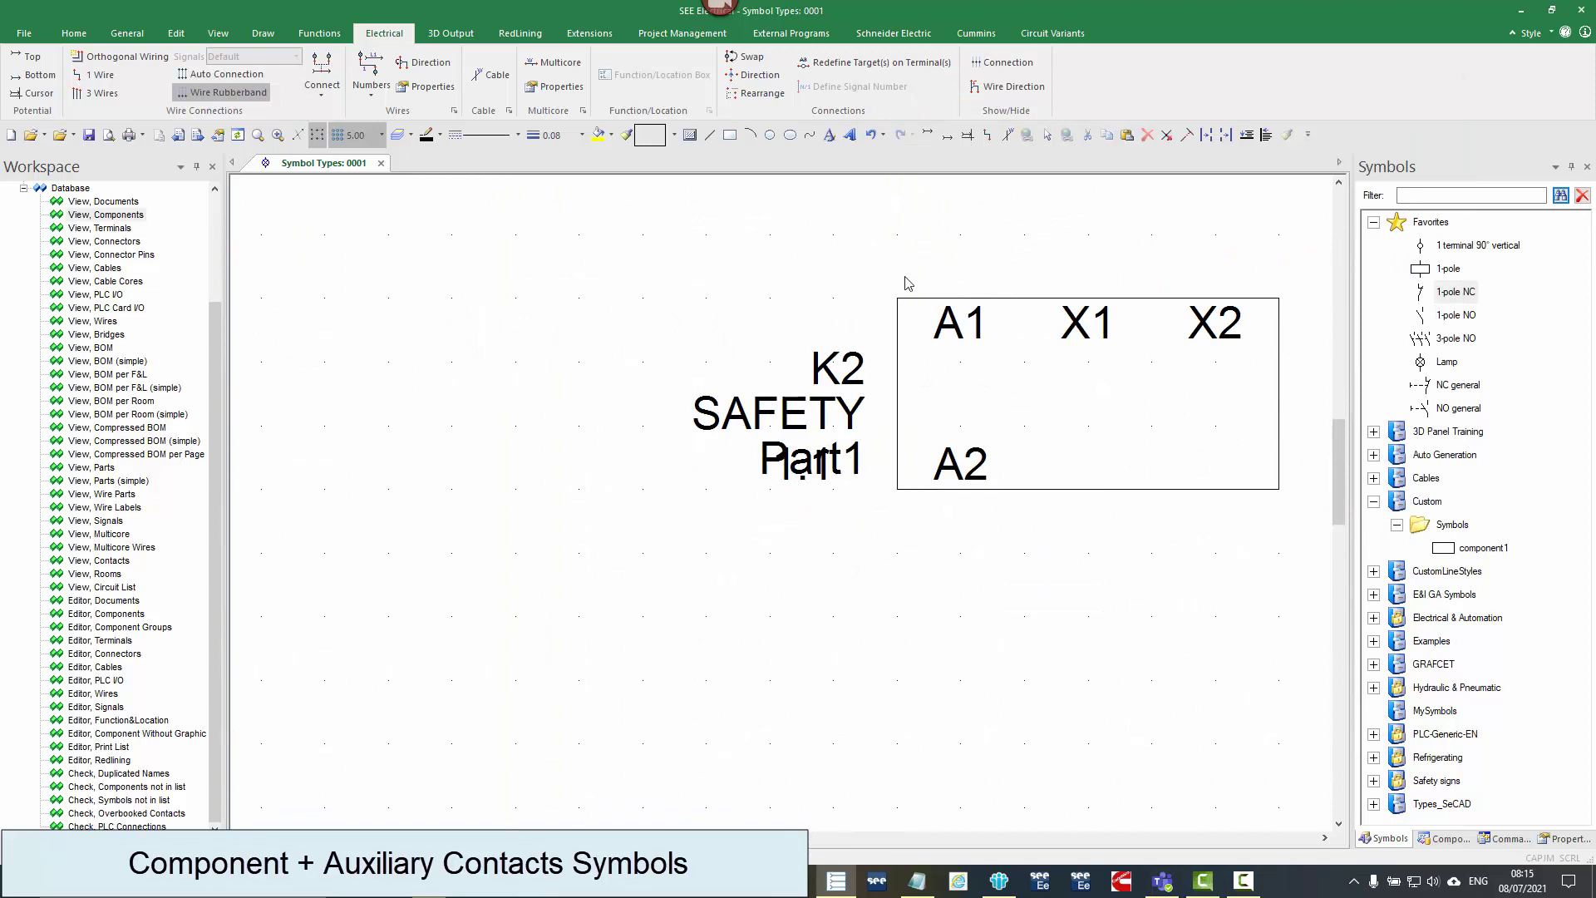
{"action": "double_click", "coordinate": [921, 297]}
{"action": "left_click", "coordinate": [1121, 186]}
{"action": "left_click", "coordinate": [1099, 212]}
{"action": "left_click", "coordinate": [1333, 526]}
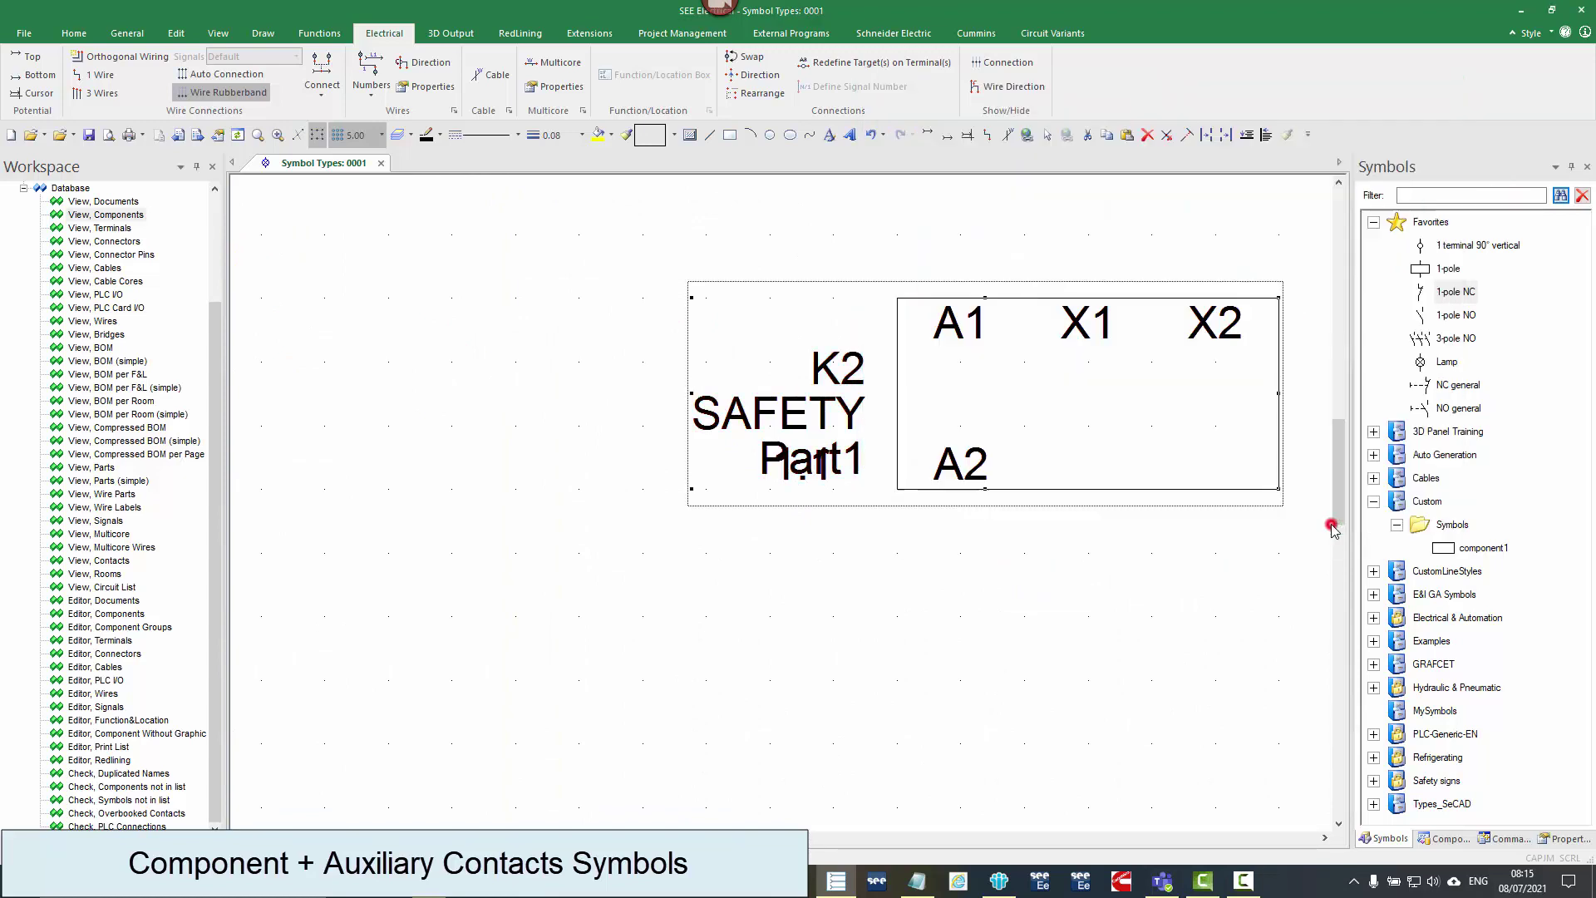
- Move the K2 contact symbol in row C to column 5 to check its cross-reference, and return it to column 3
{"action": "scroll", "coordinate": [748, 491], "scroll_direction": "down", "scroll_amount": 2}
{"action": "left_click_drag", "start_coordinate": [819, 440], "coordinate": [1130, 424]}
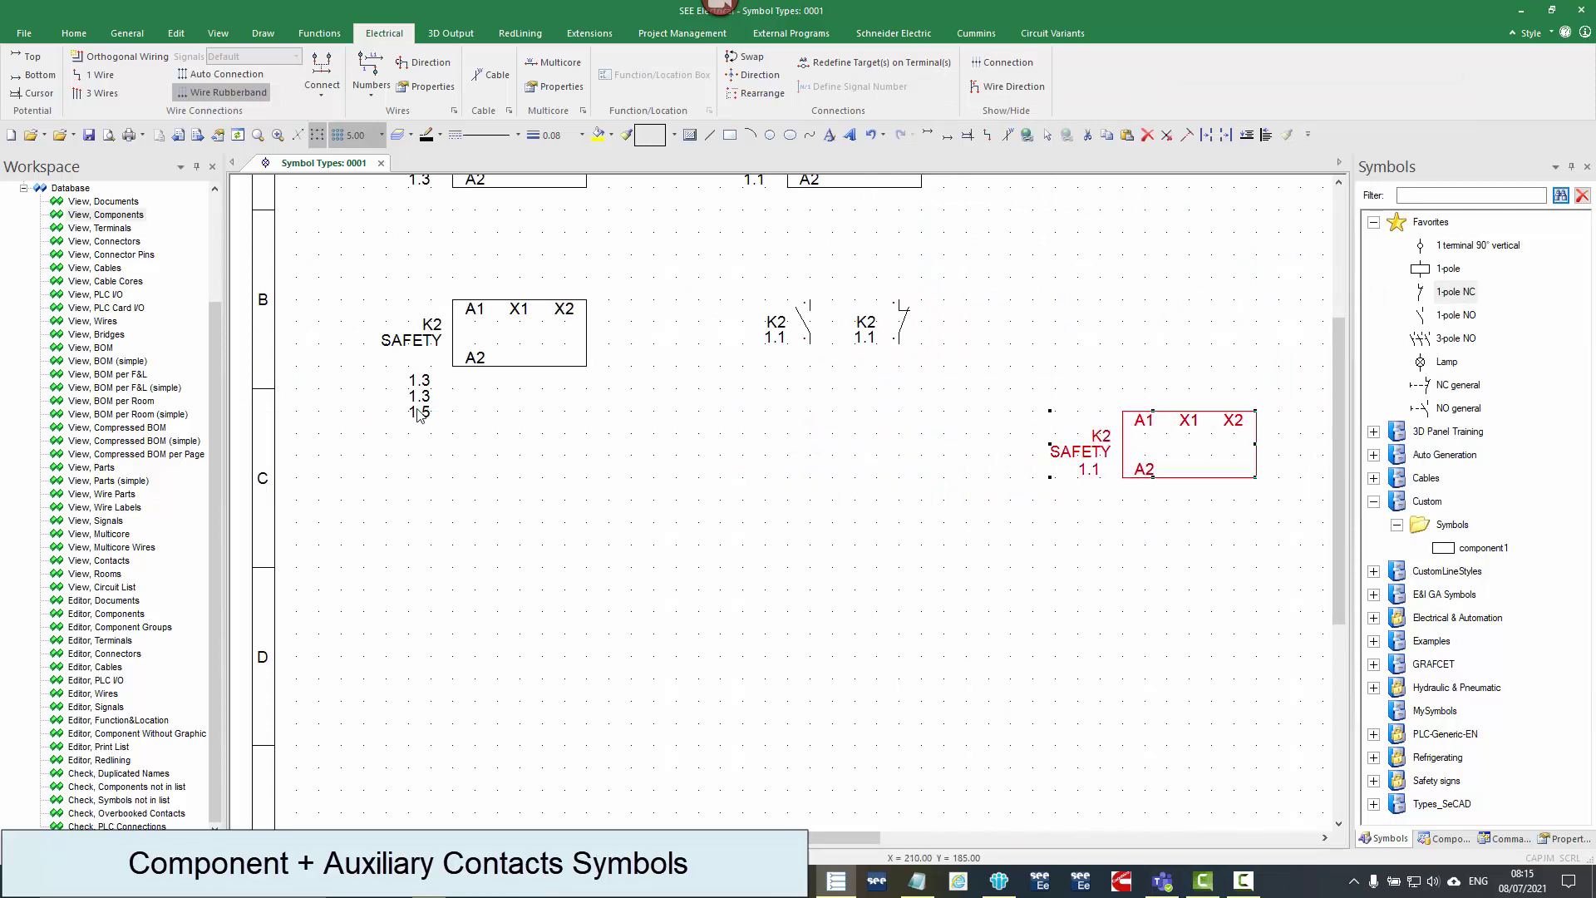
{"action": "left_click", "coordinate": [1122, 539]}
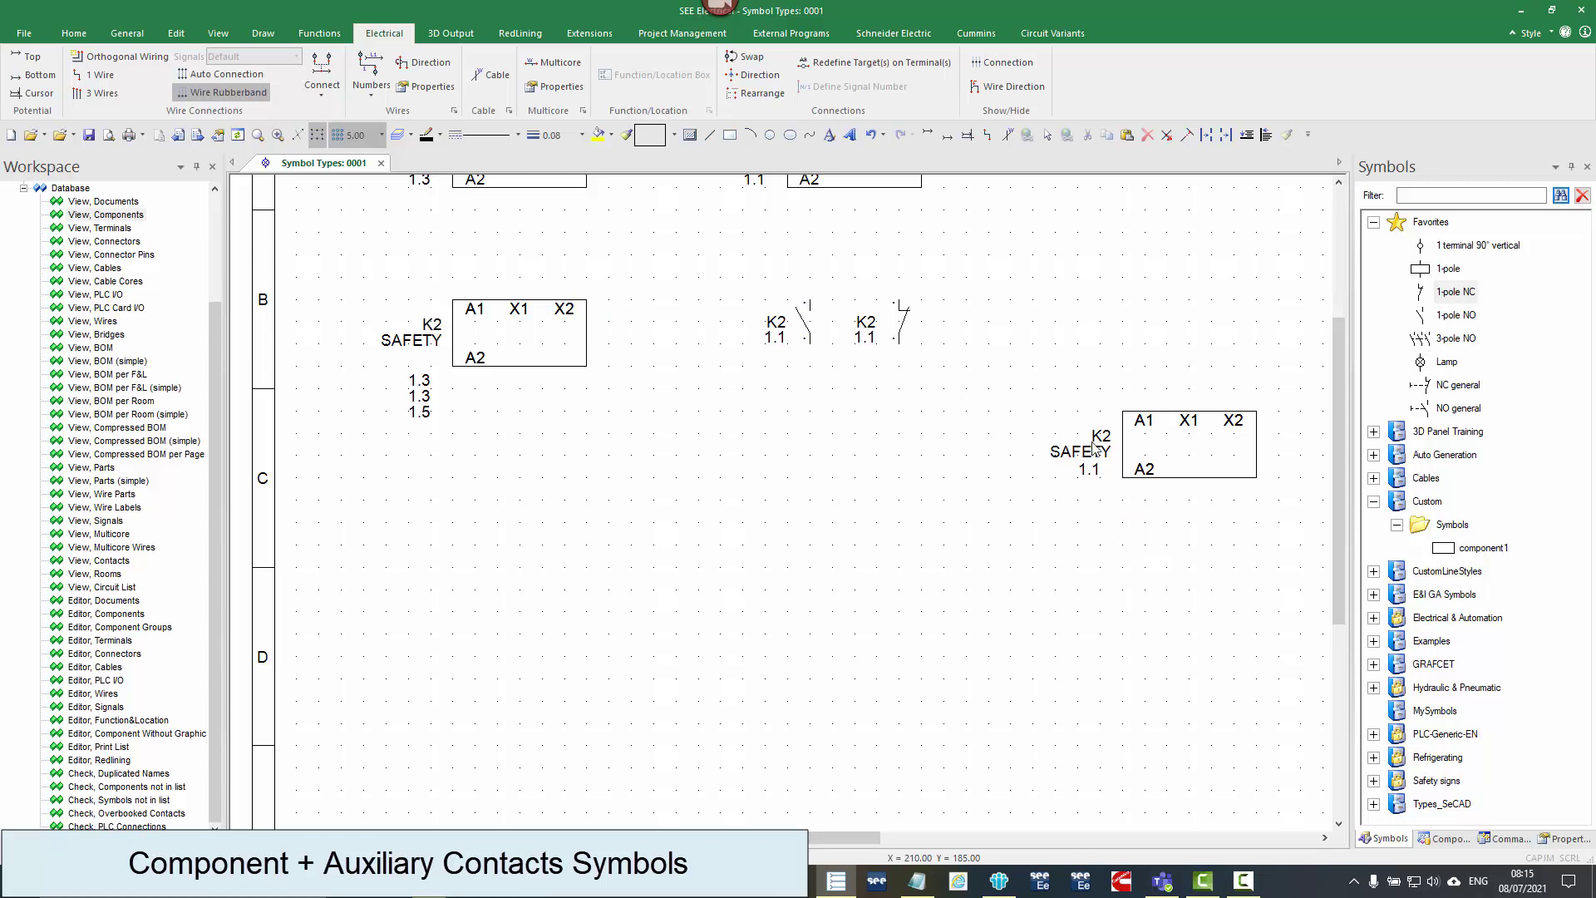
{"action": "double_click", "coordinate": [1153, 418]}
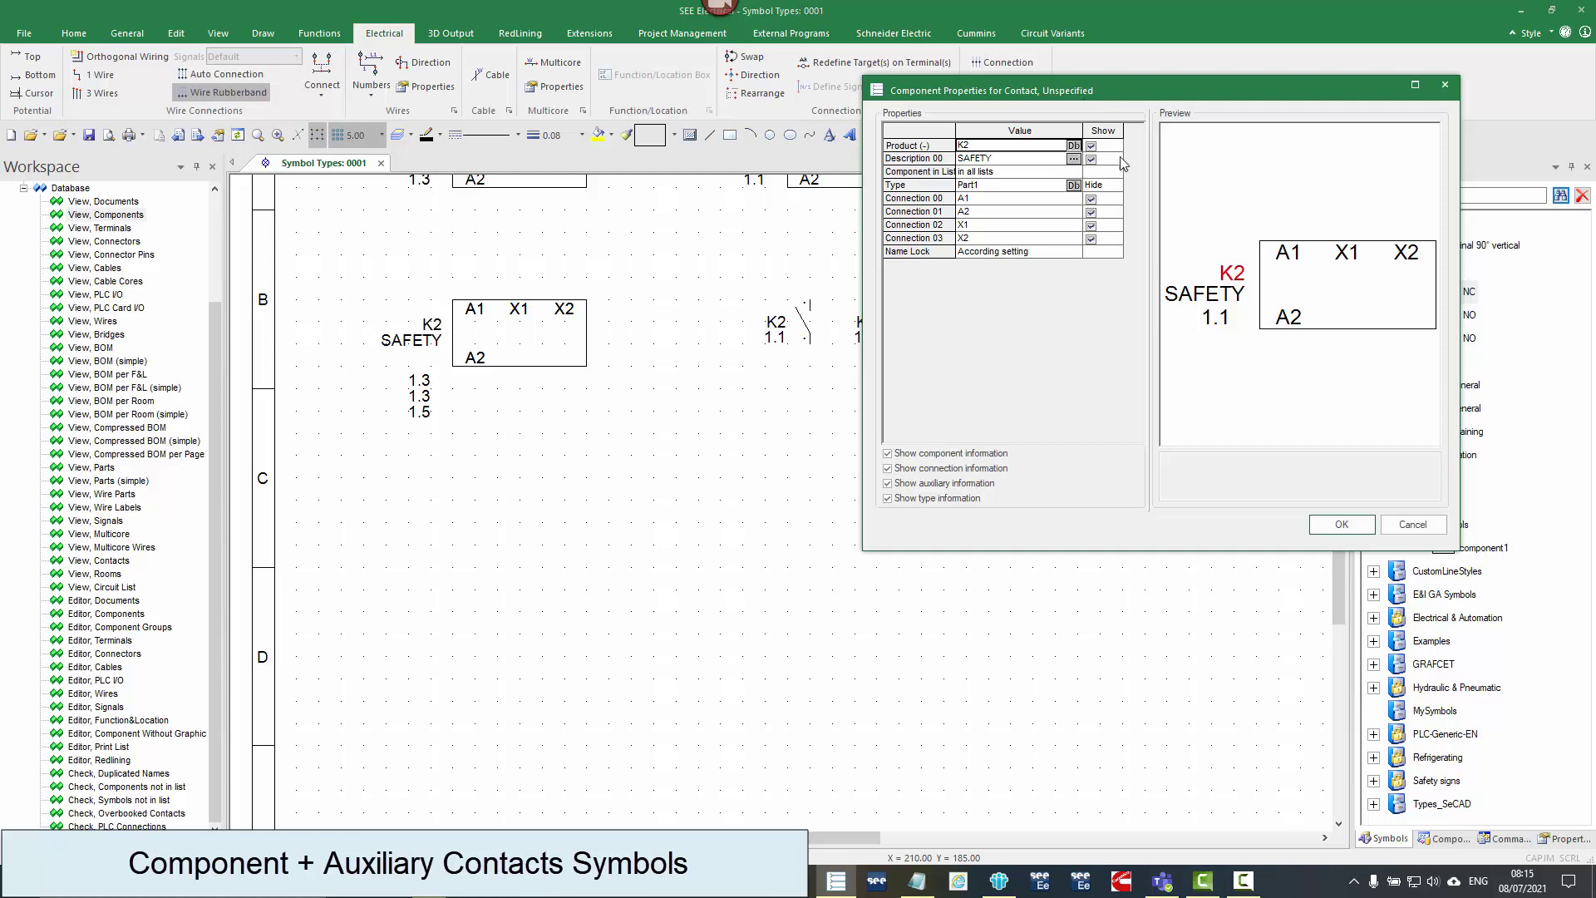
{"action": "left_click", "coordinate": [1342, 523]}
{"action": "left_click_drag", "start_coordinate": [1162, 410], "coordinate": [835, 402]}
{"action": "scroll", "coordinate": [797, 502], "scroll_direction": "down", "scroll_amount": 1}
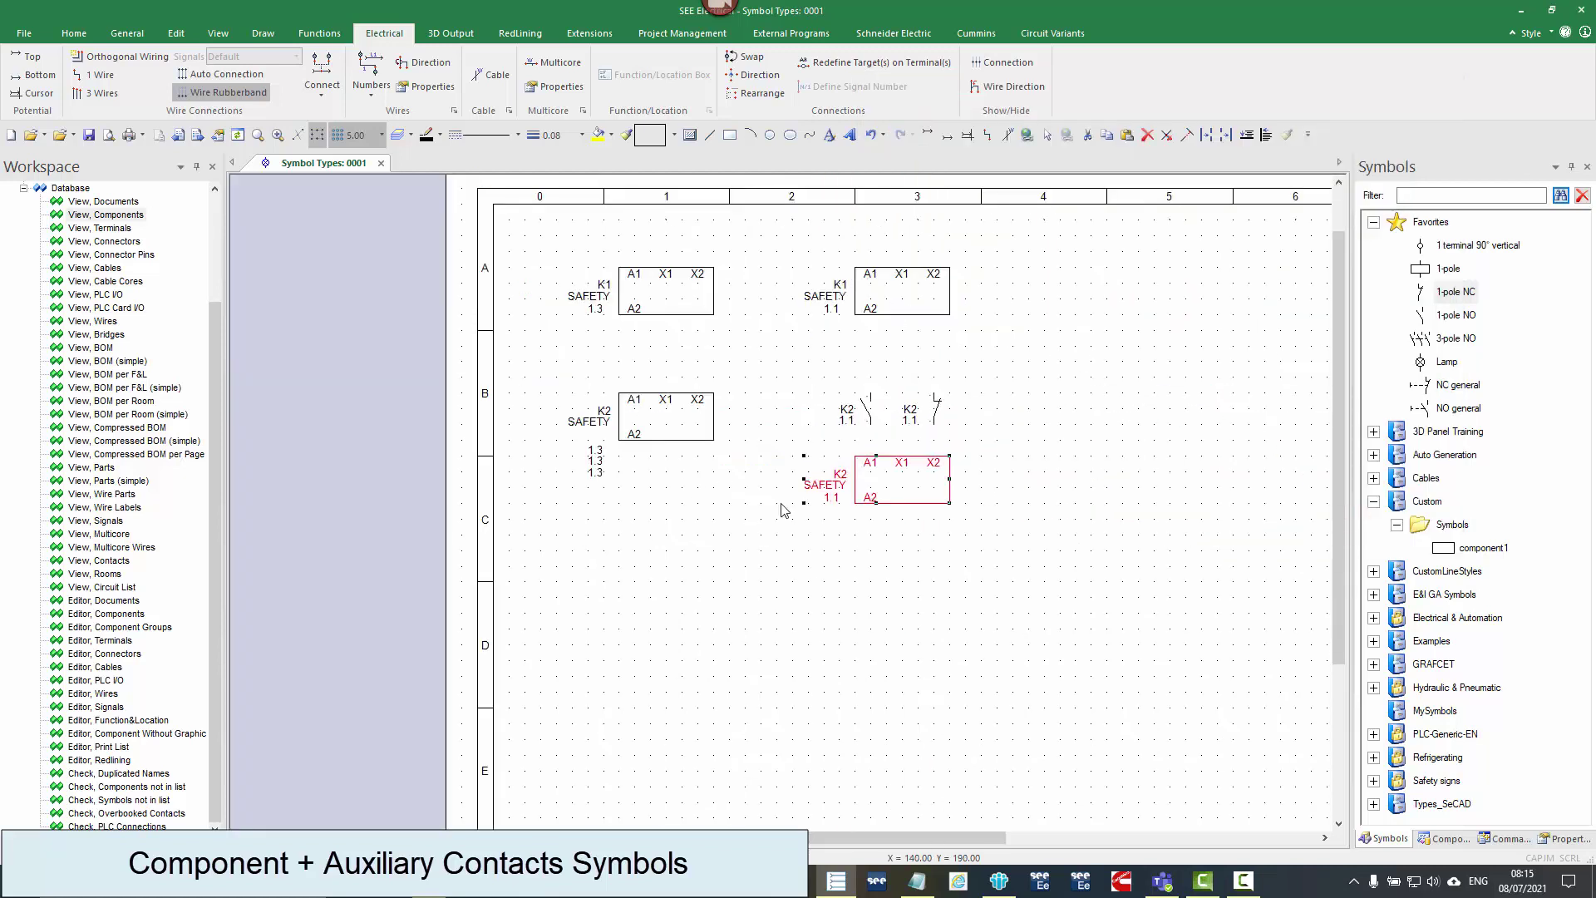
- Copy the original K1 component and paste it in row D, column 1
{"action": "left_click", "coordinate": [701, 315]}
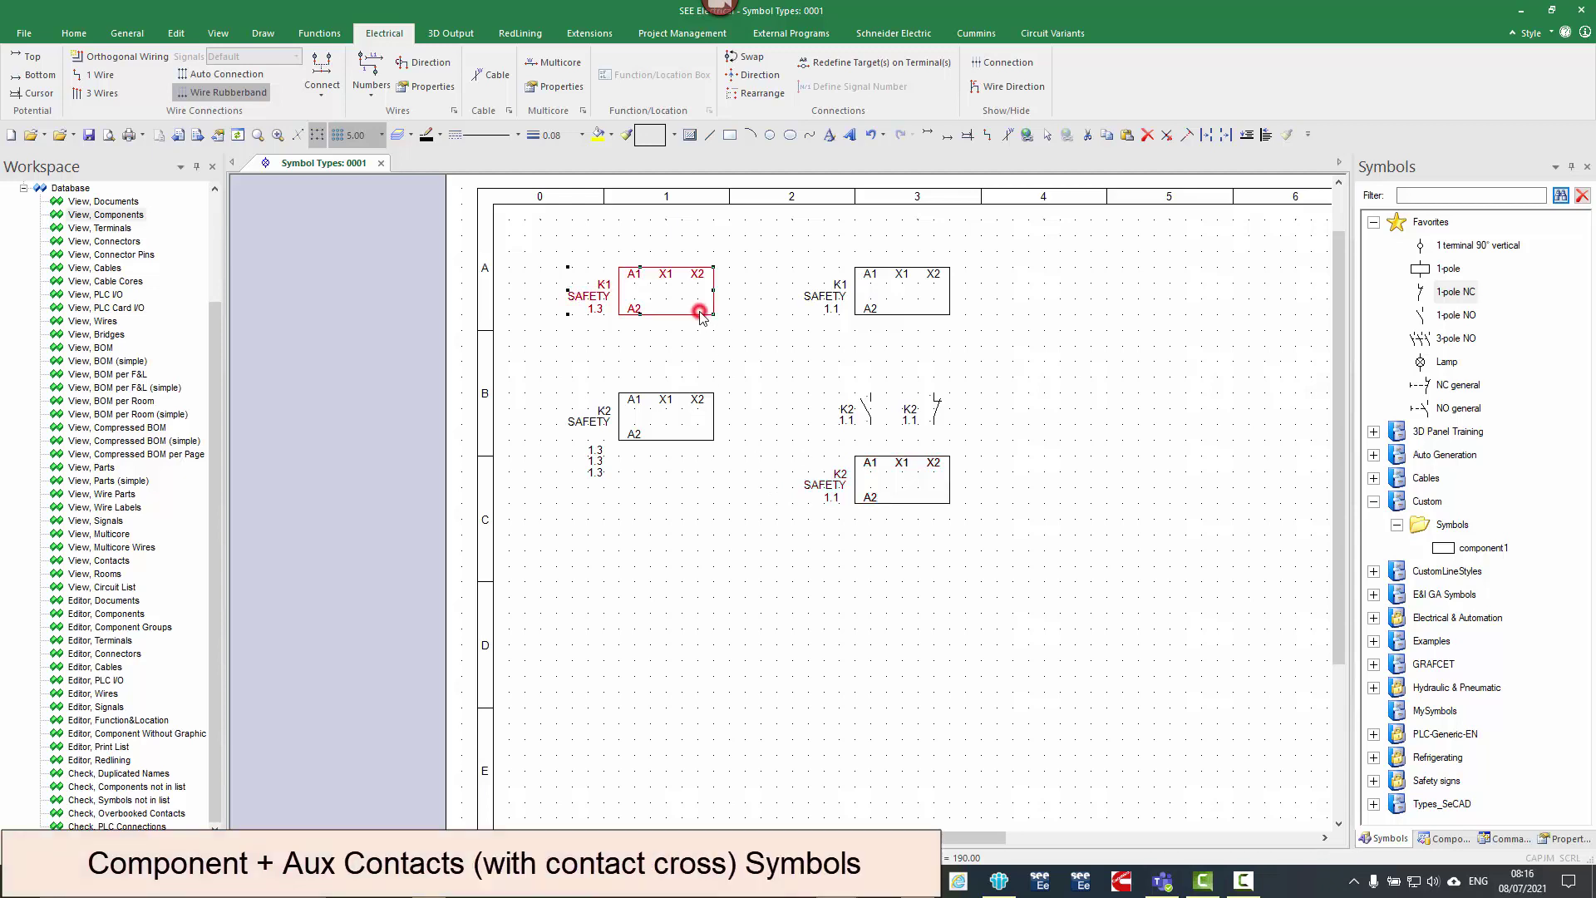
{"action": "right_click", "coordinate": [701, 315]}
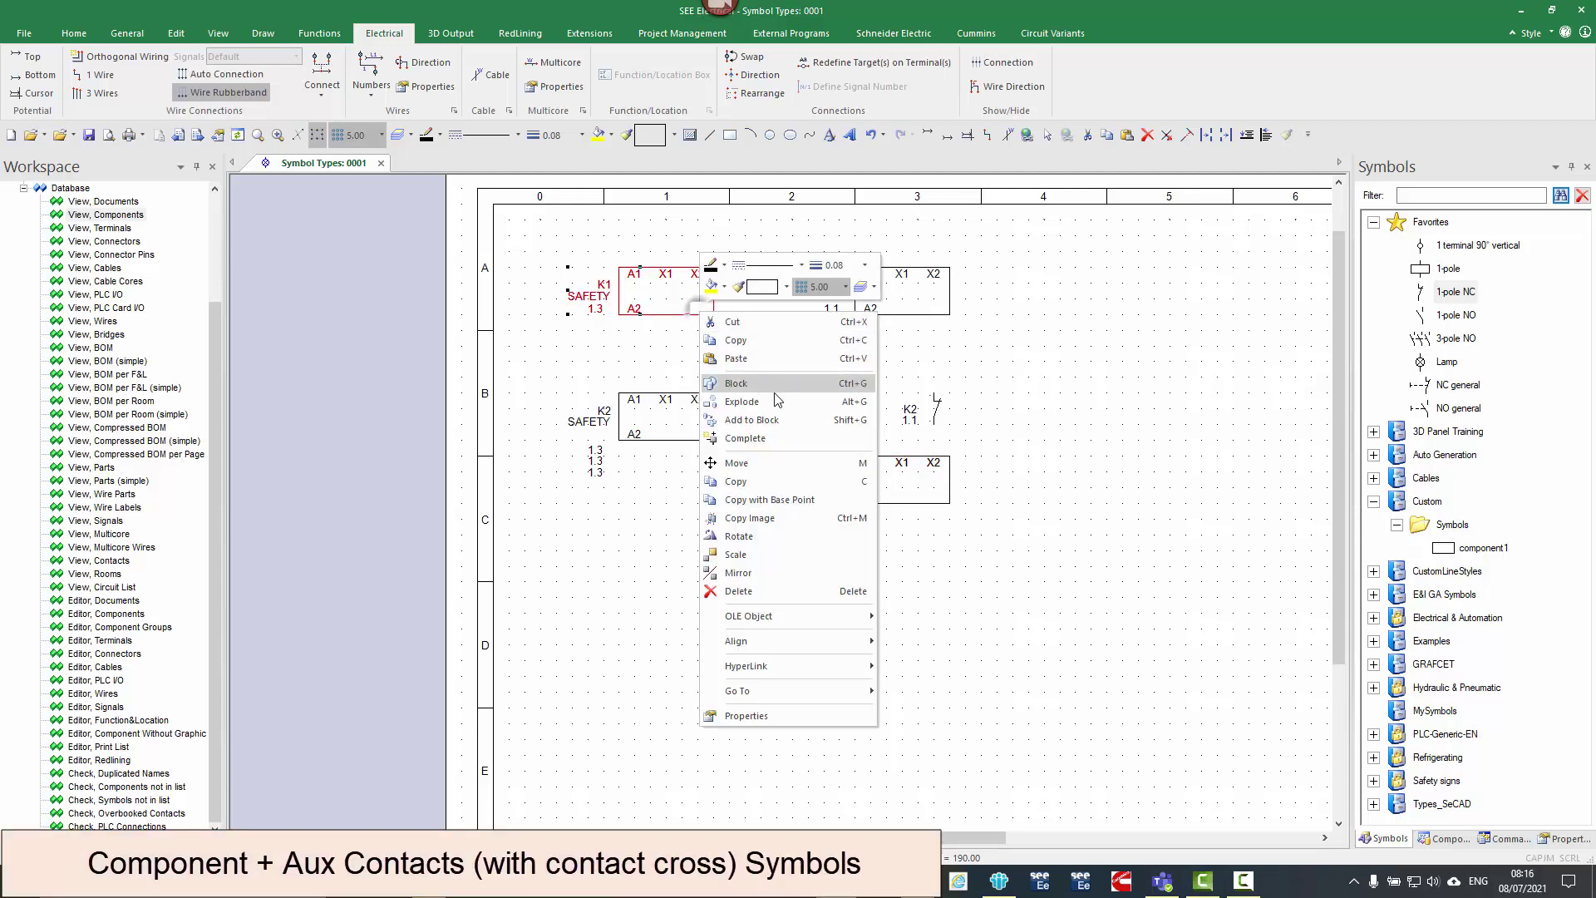
{"action": "left_click", "coordinate": [768, 341]}
{"action": "left_click", "coordinate": [682, 644]}
{"action": "right_click", "coordinate": [661, 686]}
{"action": "left_click", "coordinate": [718, 326]}
{"action": "left_click", "coordinate": [634, 596]}
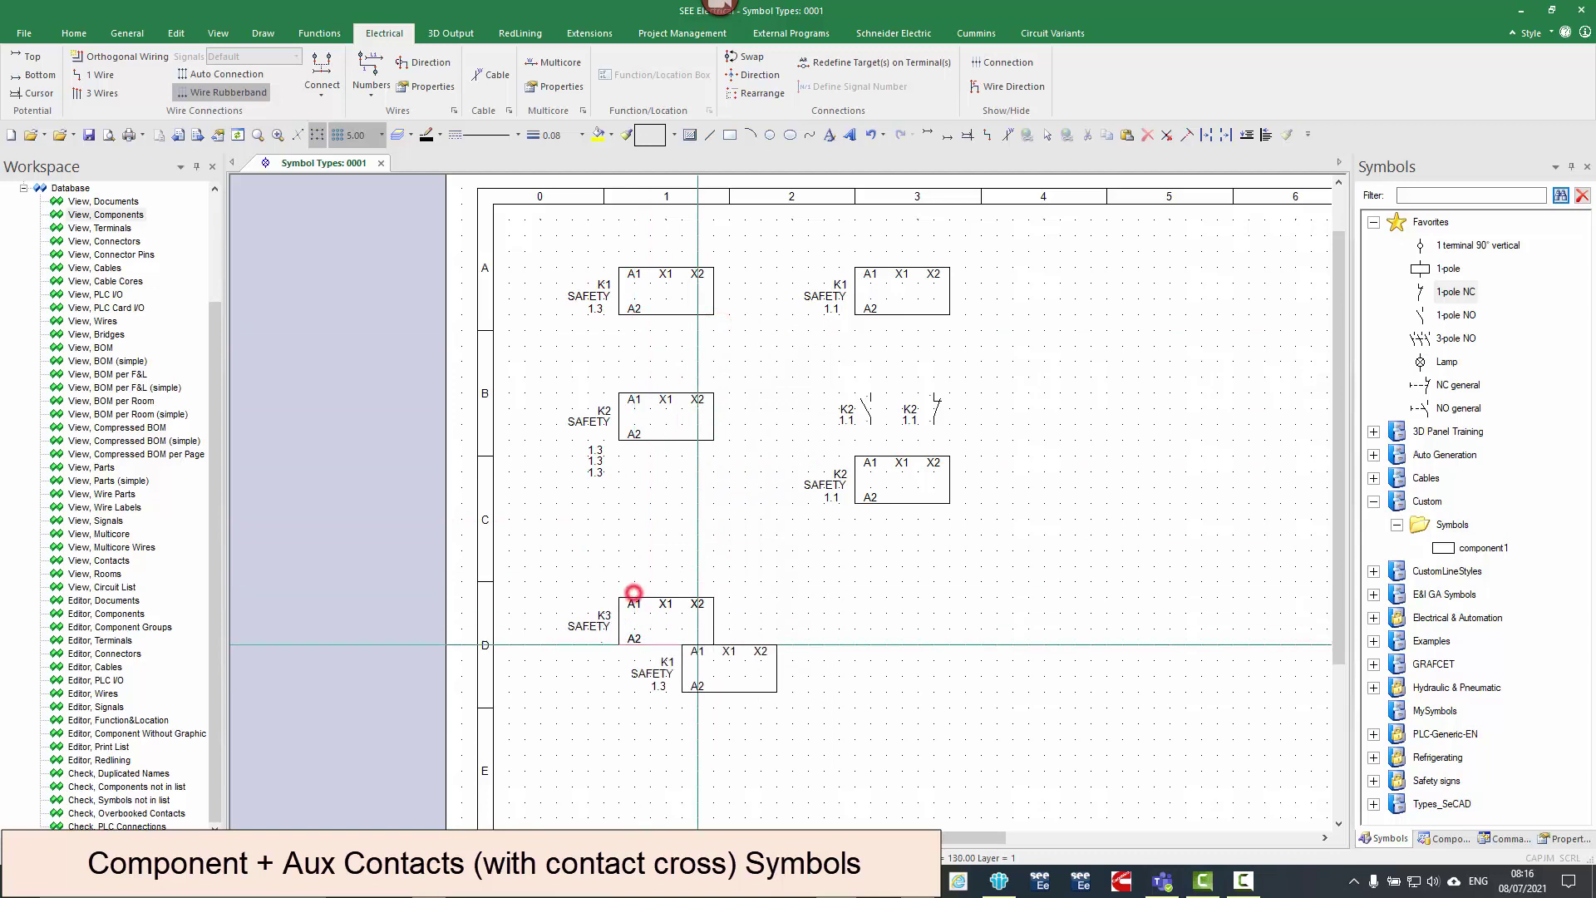
{"action": "scroll", "coordinate": [773, 509], "scroll_direction": "up", "scroll_amount": 2}
{"action": "scroll", "coordinate": [773, 508], "scroll_direction": "up", "scroll_amount": 1}
{"action": "key", "text": "Escape"}
- Explode the K3 component in row D, column 1 into separate elements
{"action": "left_click", "coordinate": [801, 402]}
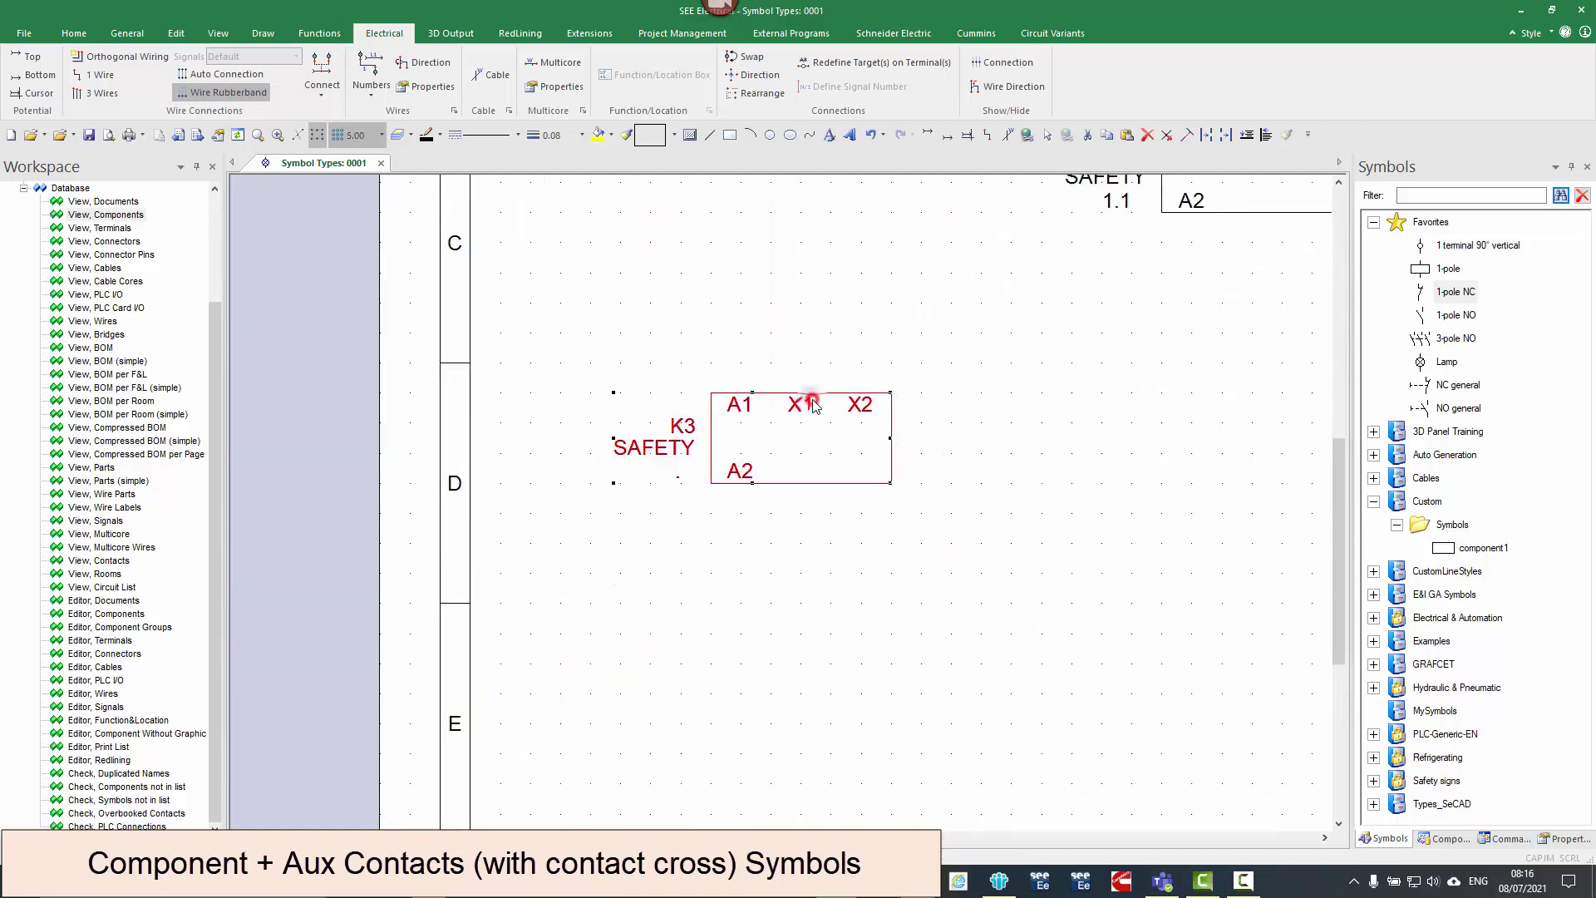
{"action": "right_click", "coordinate": [811, 402]}
{"action": "left_click", "coordinate": [864, 490]}
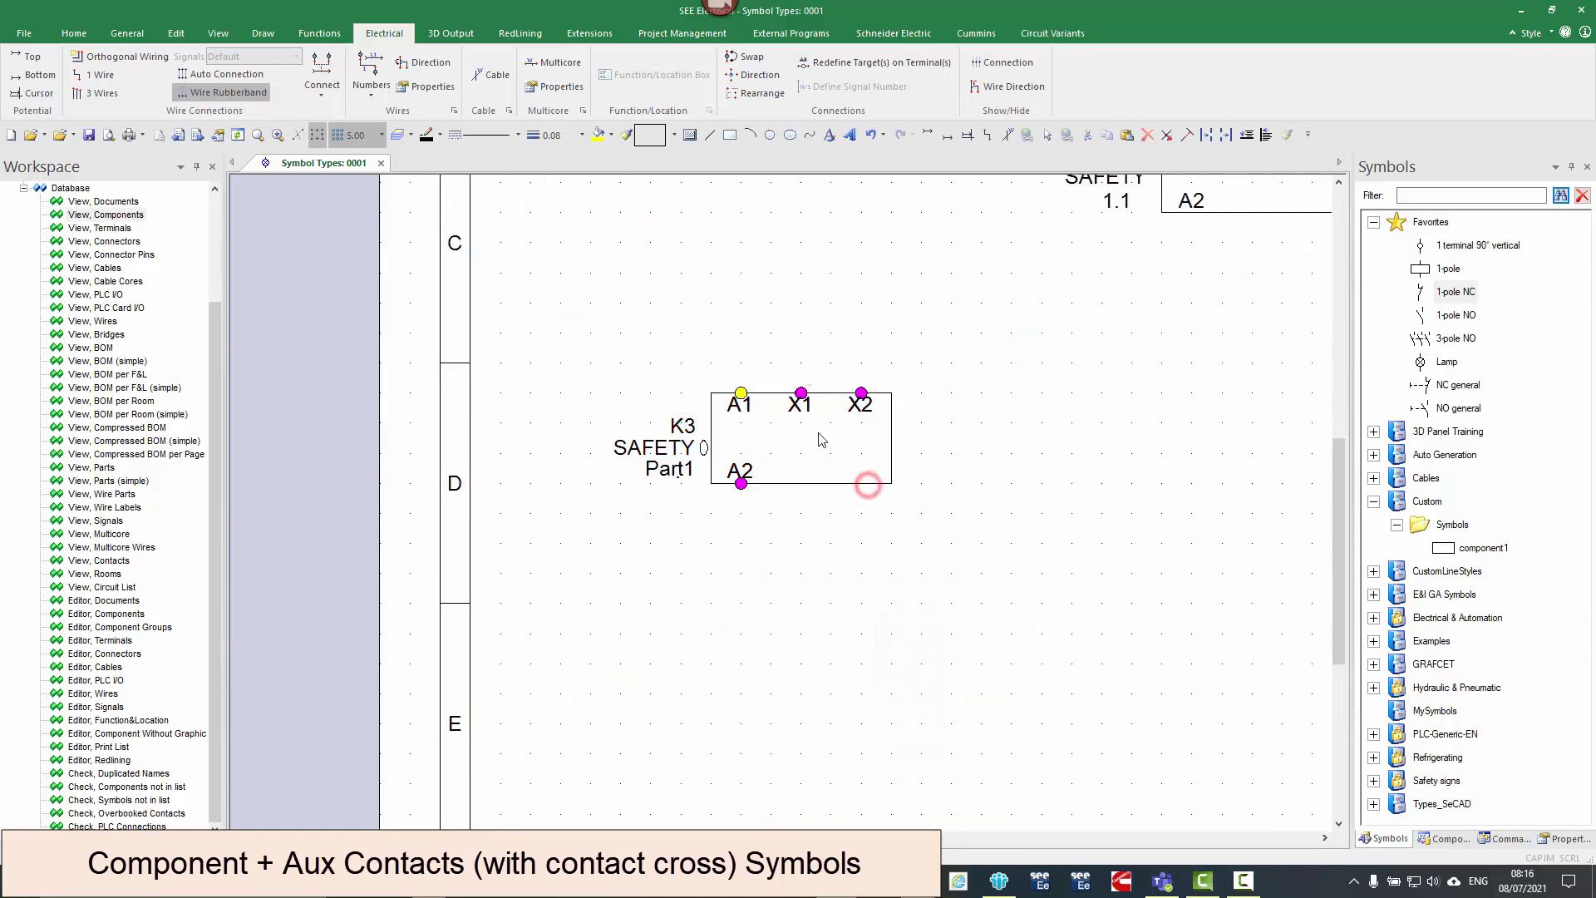
- Group the exploded K3 elements in row D into a "Component with Aux. Contacts (with Contact Cross)" symbol, keeping the proposed name prefix
{"action": "left_click_drag", "start_coordinate": [964, 544], "coordinate": [587, 338]}
{"action": "right_click", "coordinate": [762, 306]}
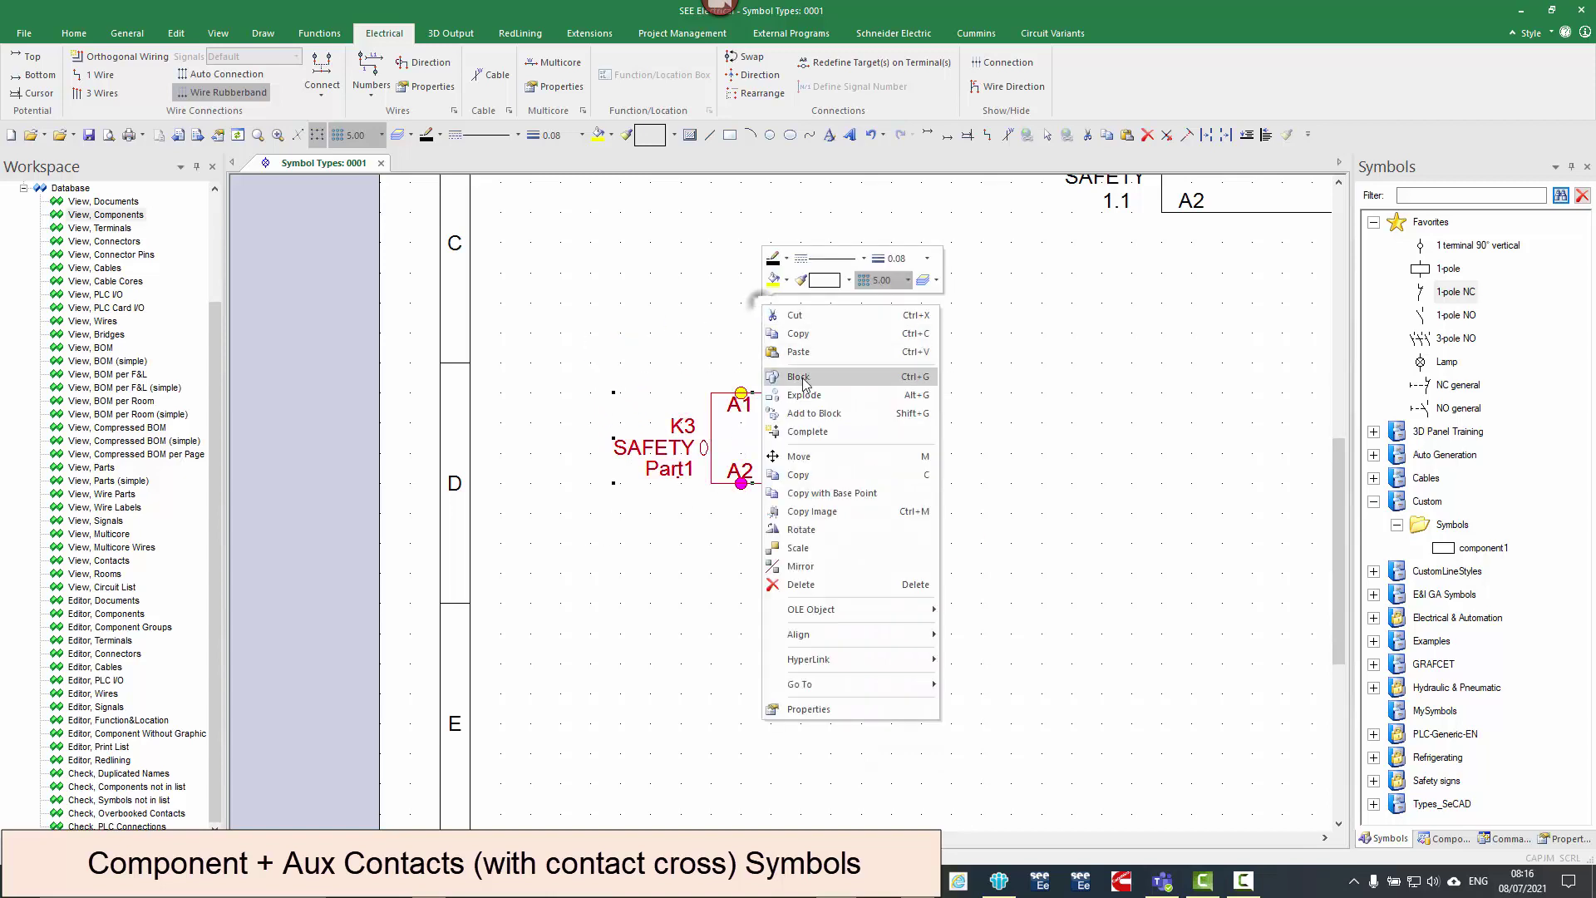
{"action": "left_click", "coordinate": [800, 378]}
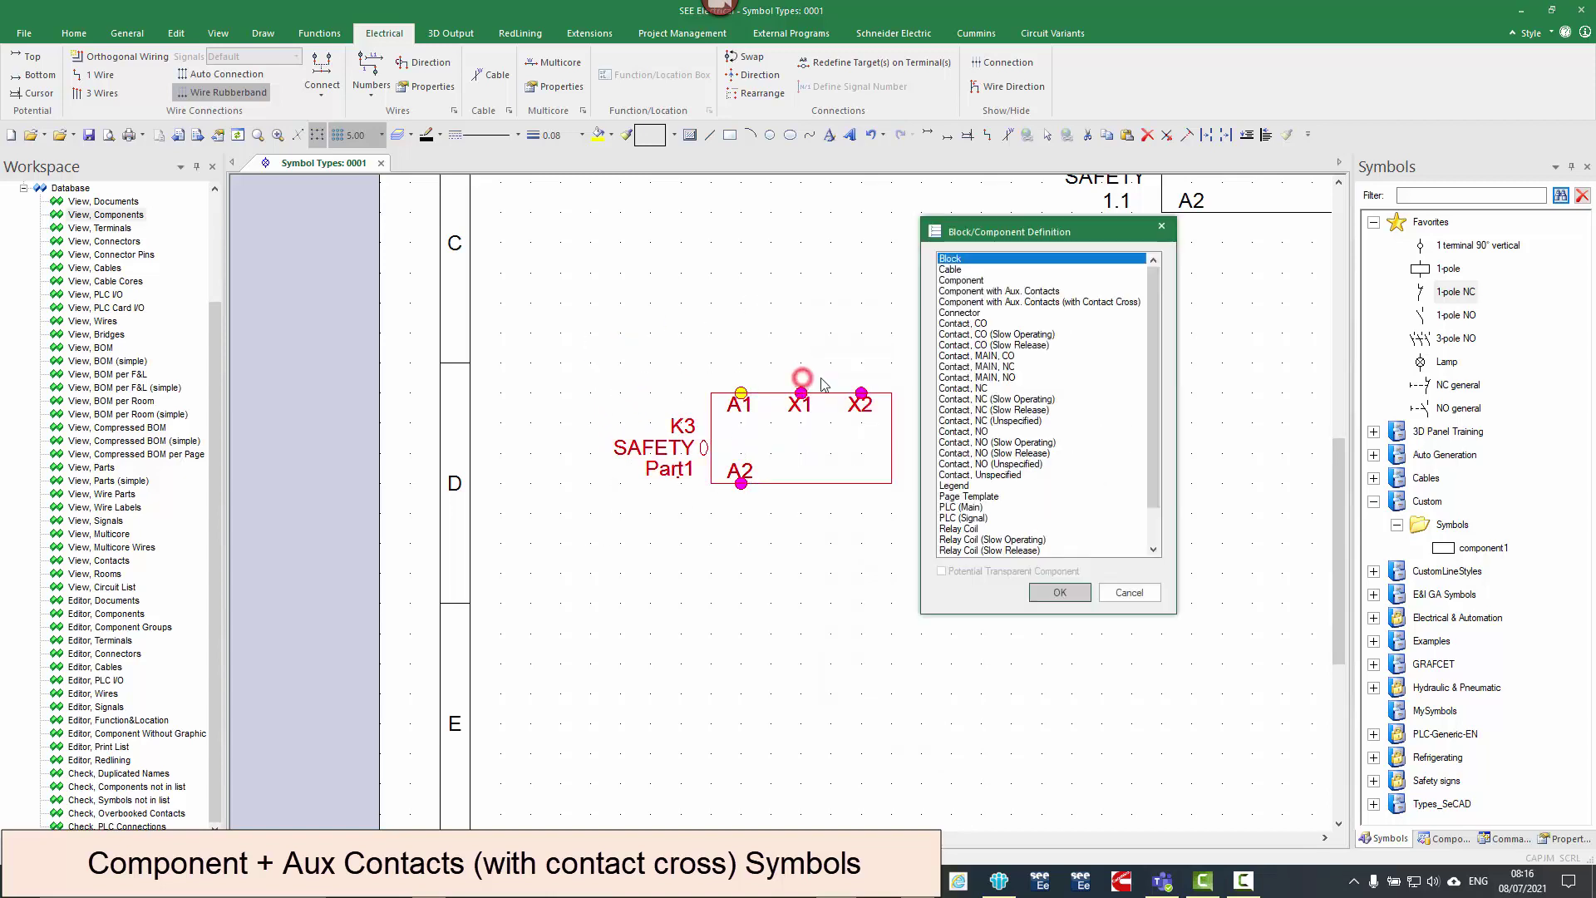
{"action": "left_click", "coordinate": [975, 293]}
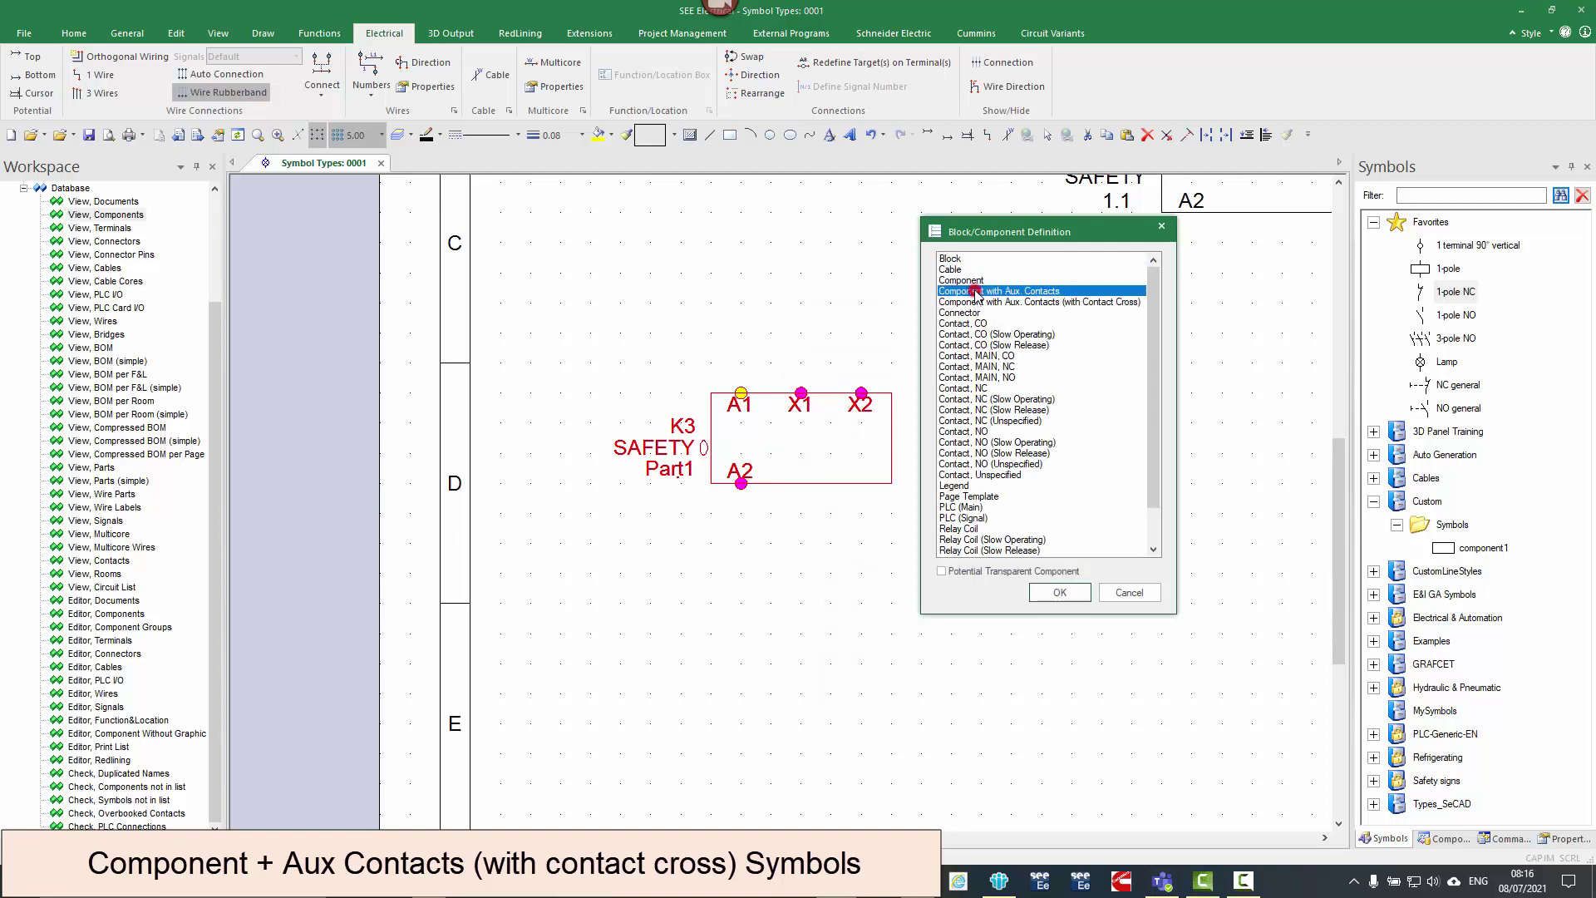
{"action": "left_click", "coordinate": [1083, 304]}
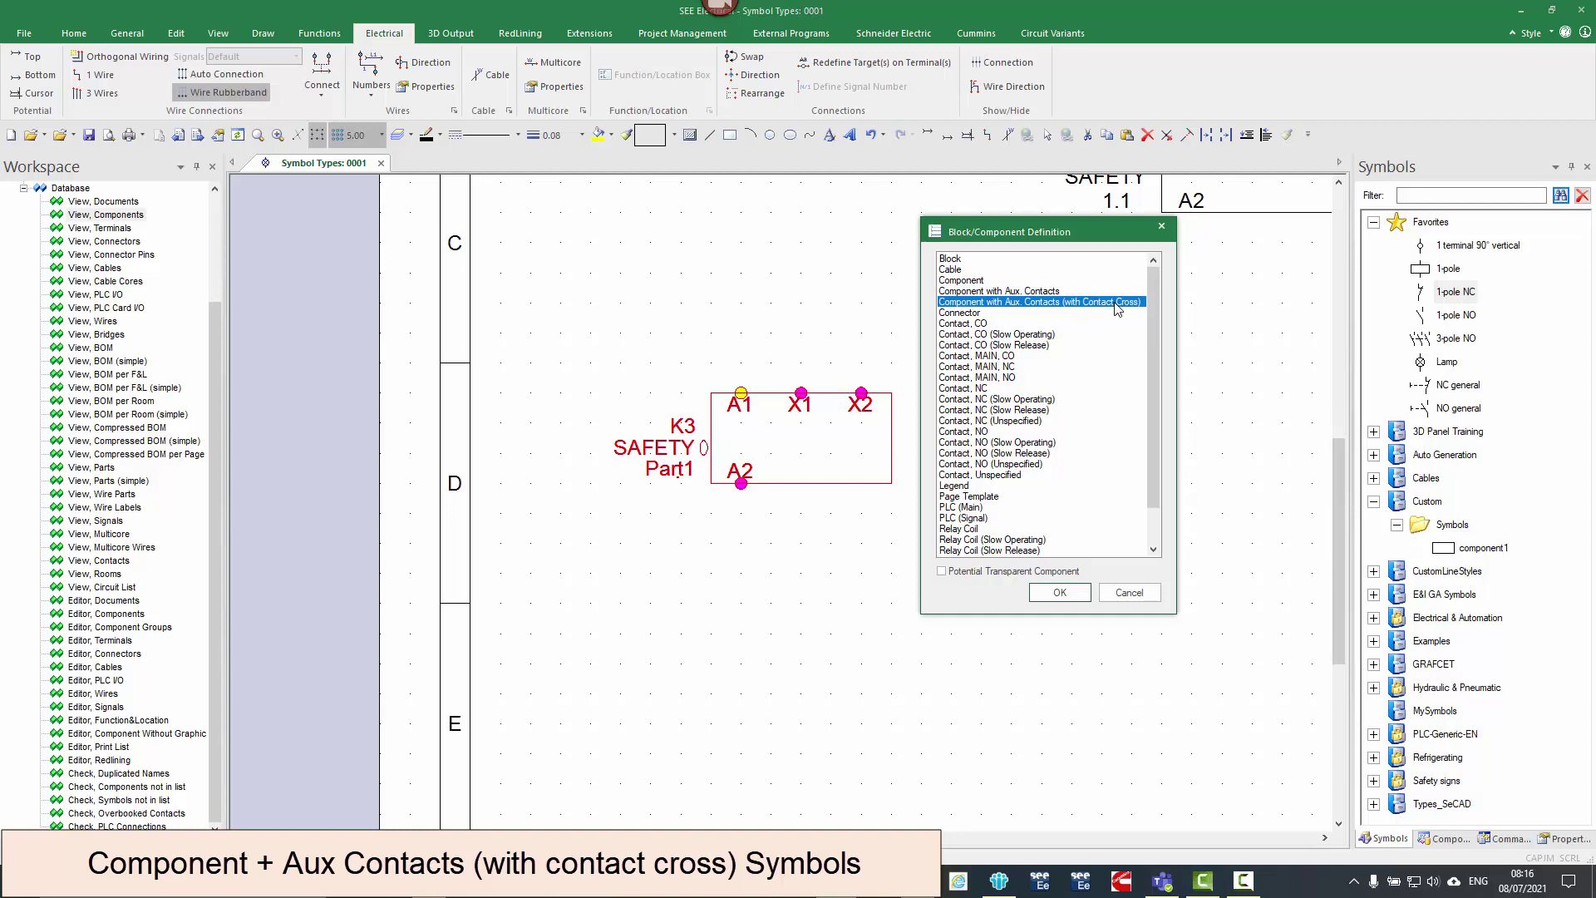
{"action": "left_click", "coordinate": [1072, 593]}
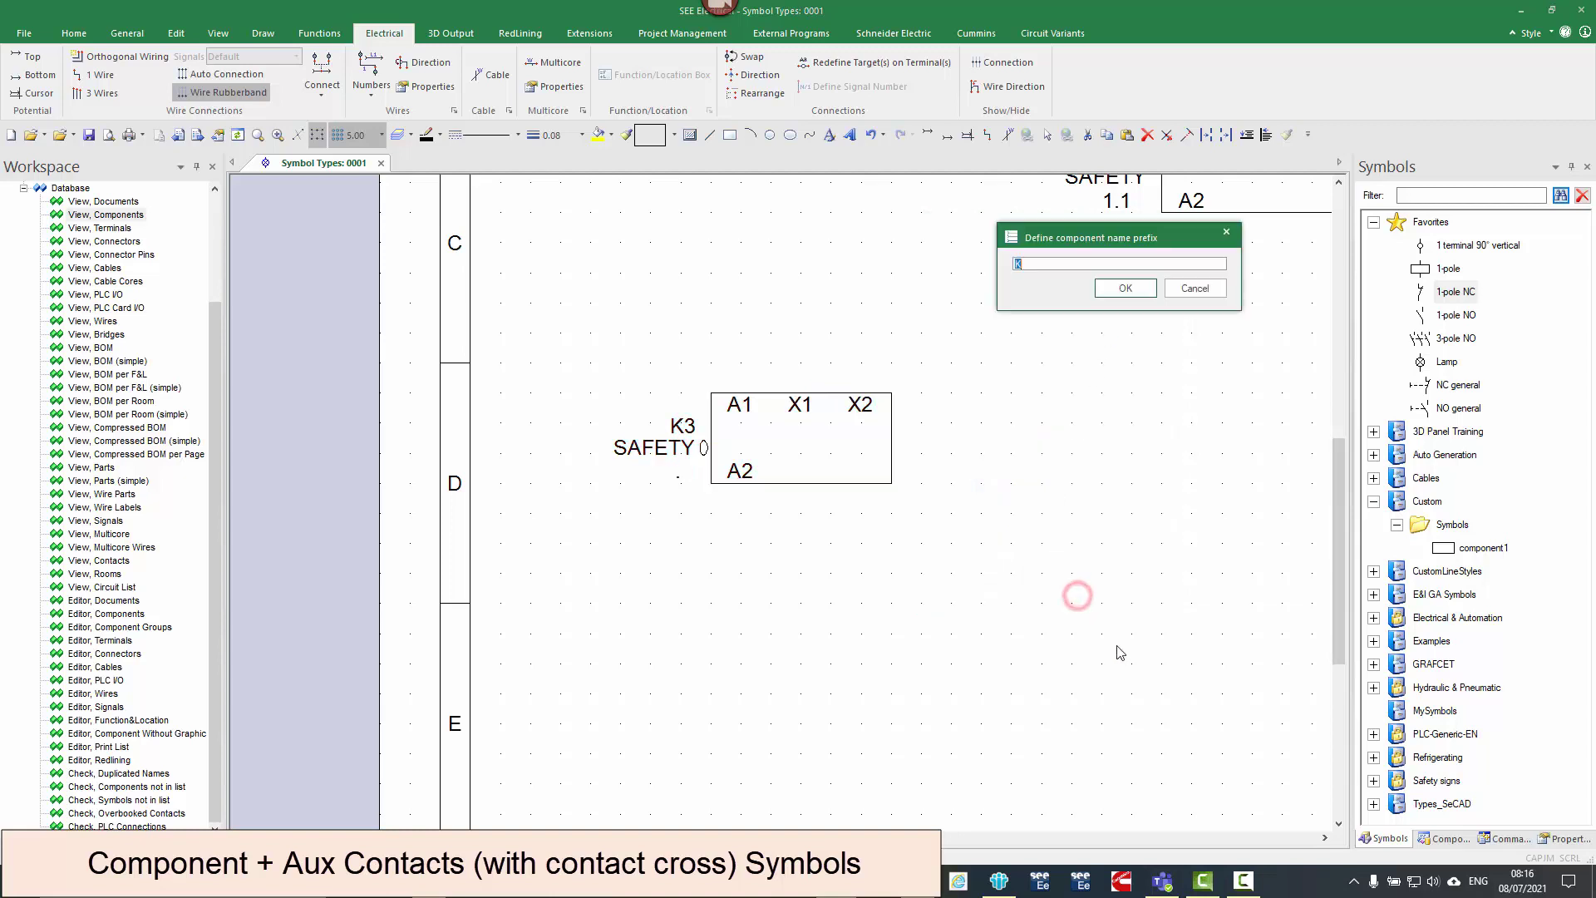
{"action": "left_click", "coordinate": [1130, 288]}
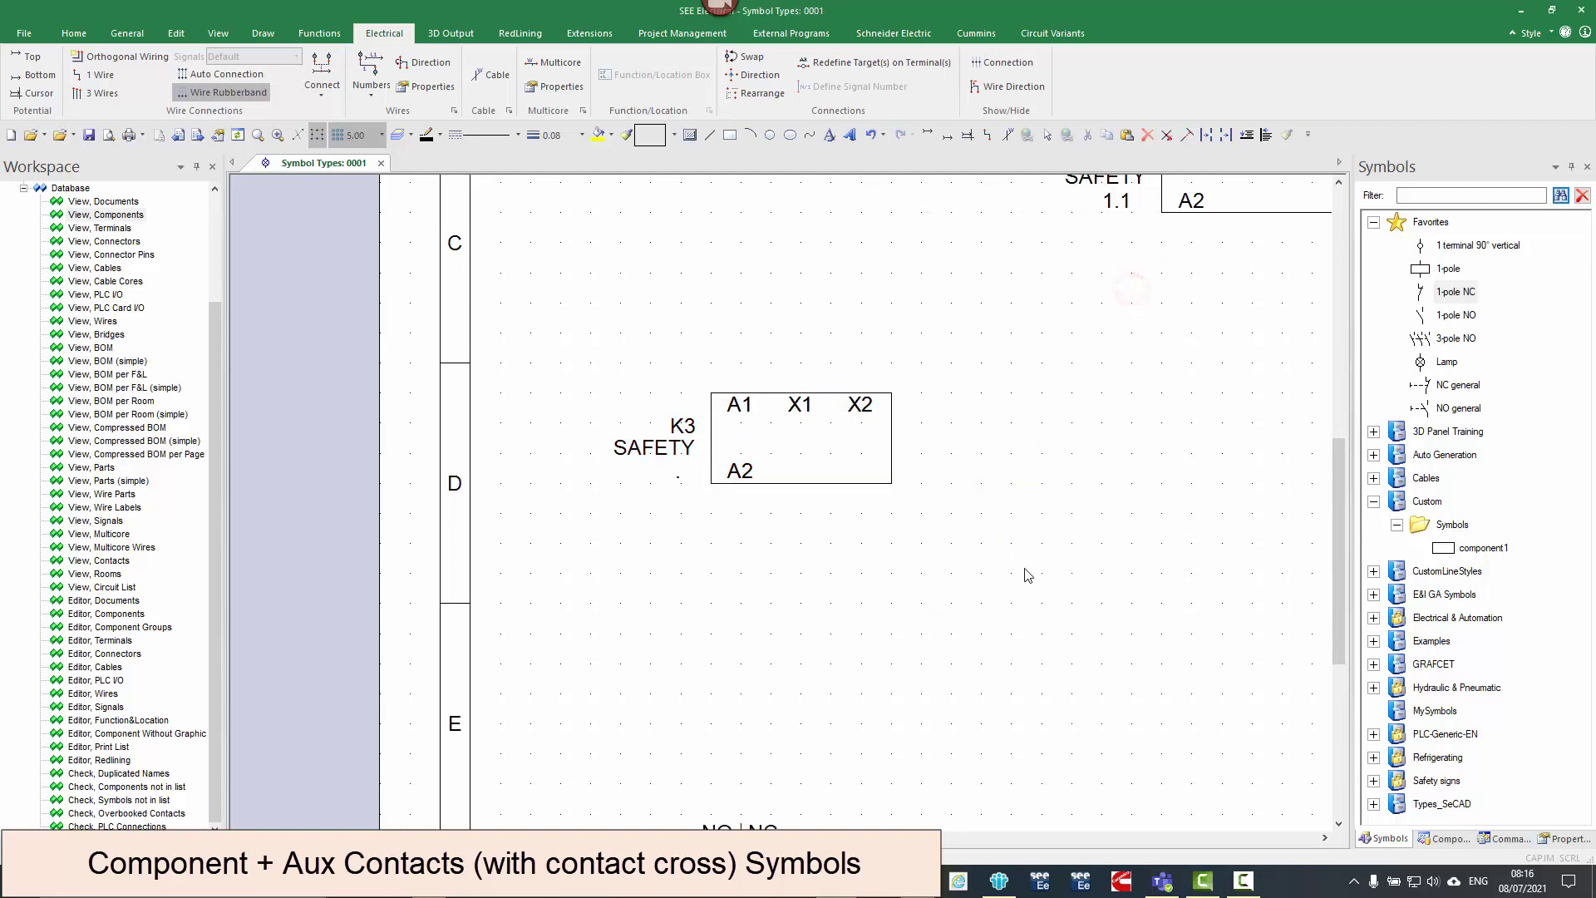
- Insert a 1-pole NO contact in row D, column 3, with K3 as its product name
{"action": "scroll", "coordinate": [741, 527], "scroll_direction": "down", "scroll_amount": 3}
{"action": "scroll", "coordinate": [800, 517], "scroll_direction": "up", "scroll_amount": 2}
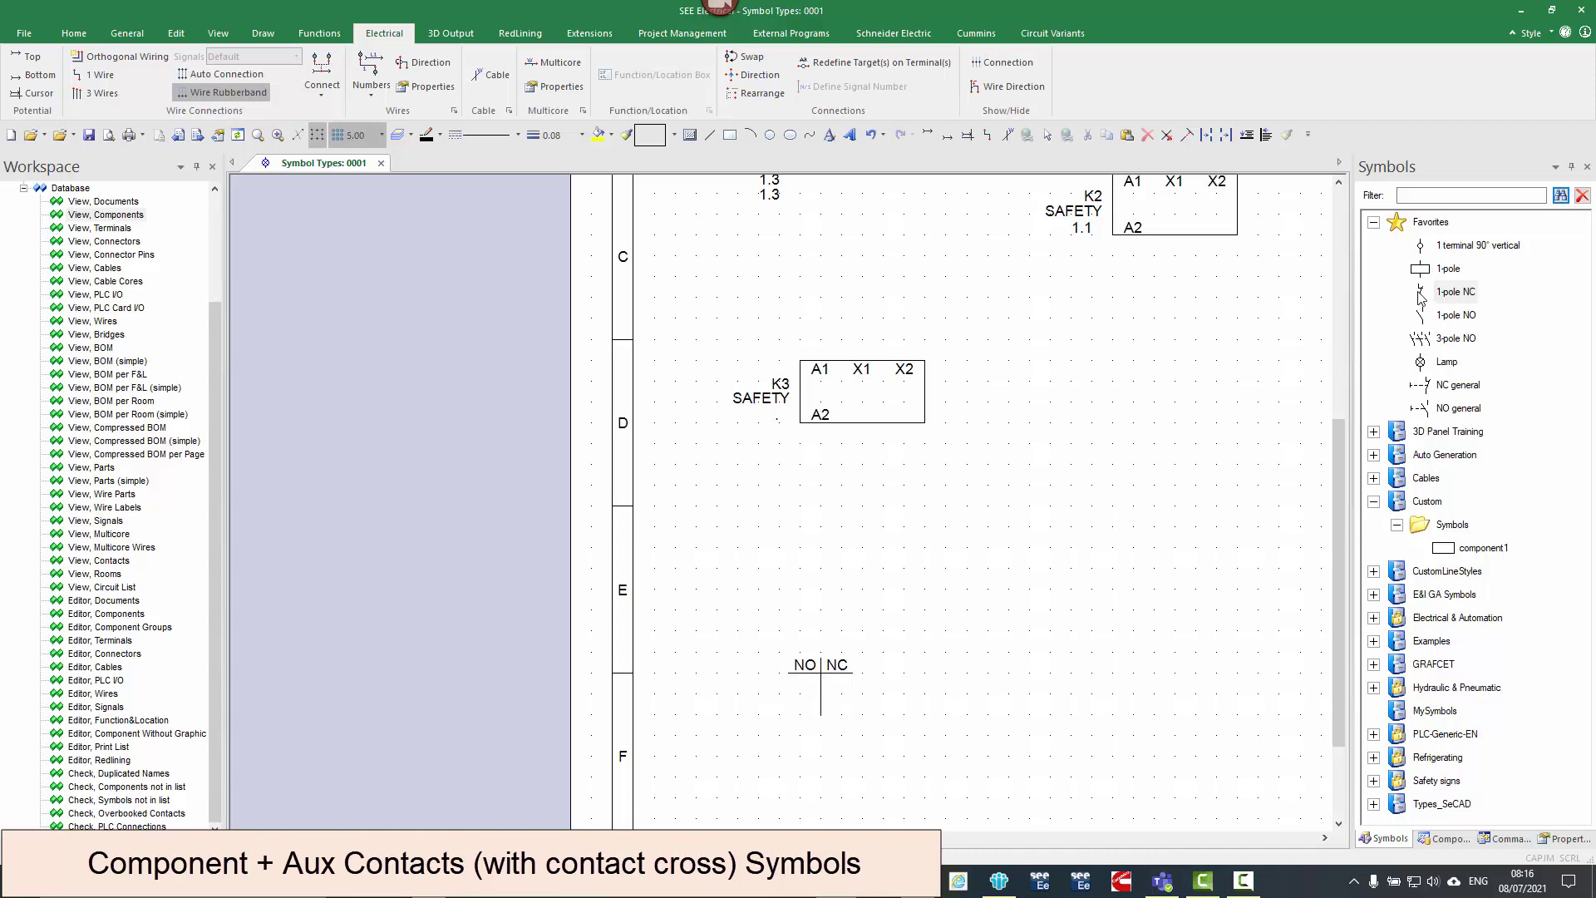
{"action": "left_click", "coordinate": [1450, 316]}
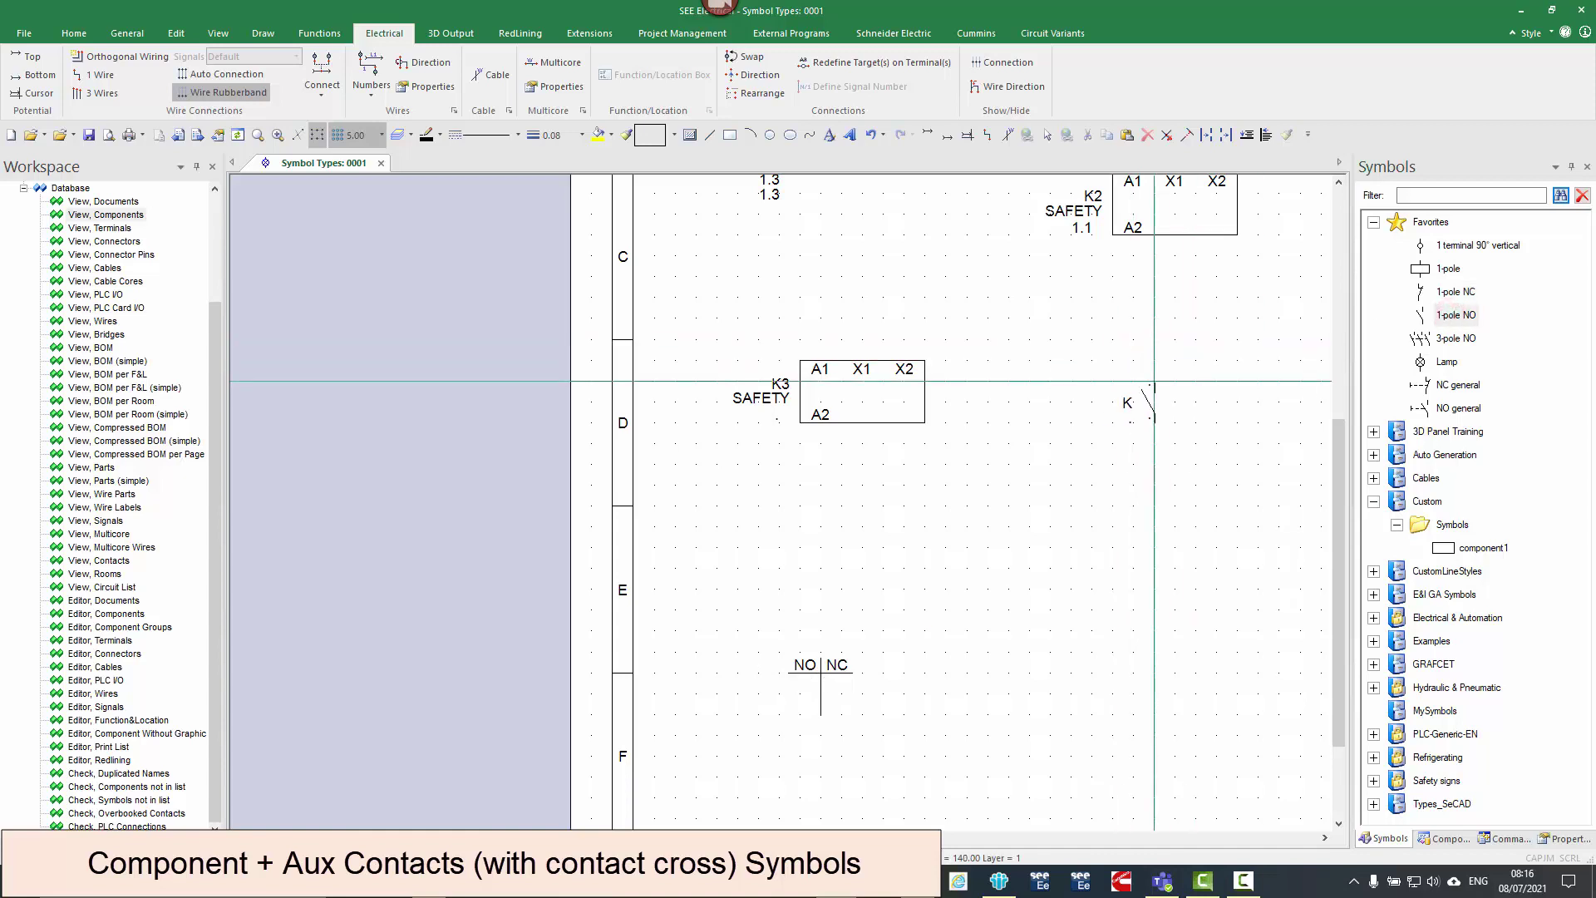
{"action": "left_click", "coordinate": [1169, 368]}
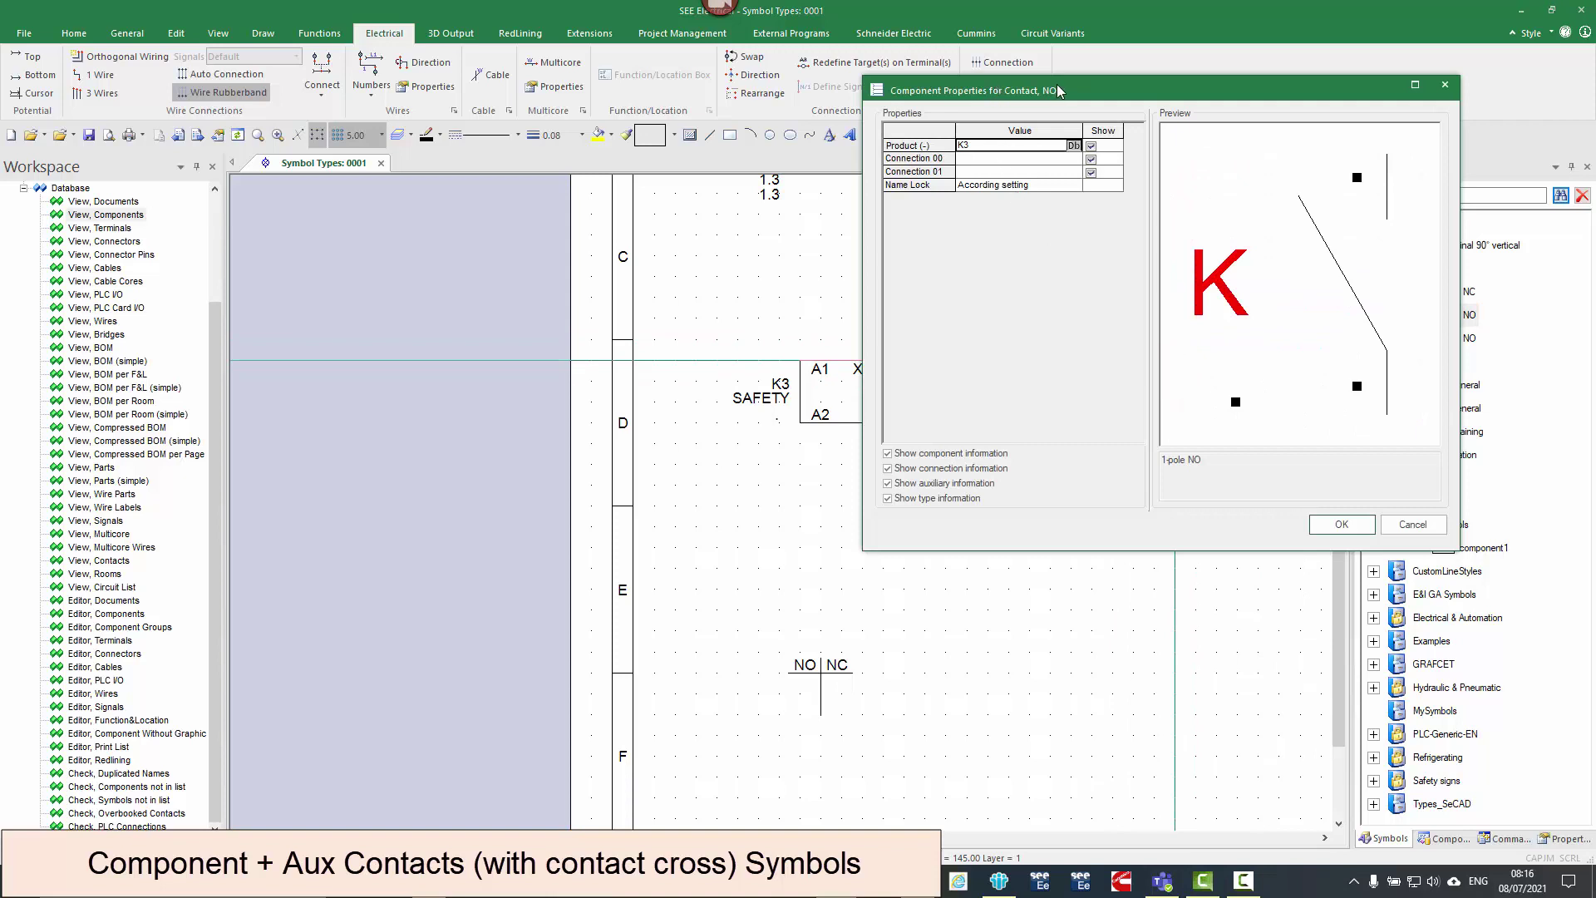
{"action": "left_click", "coordinate": [1327, 529]}
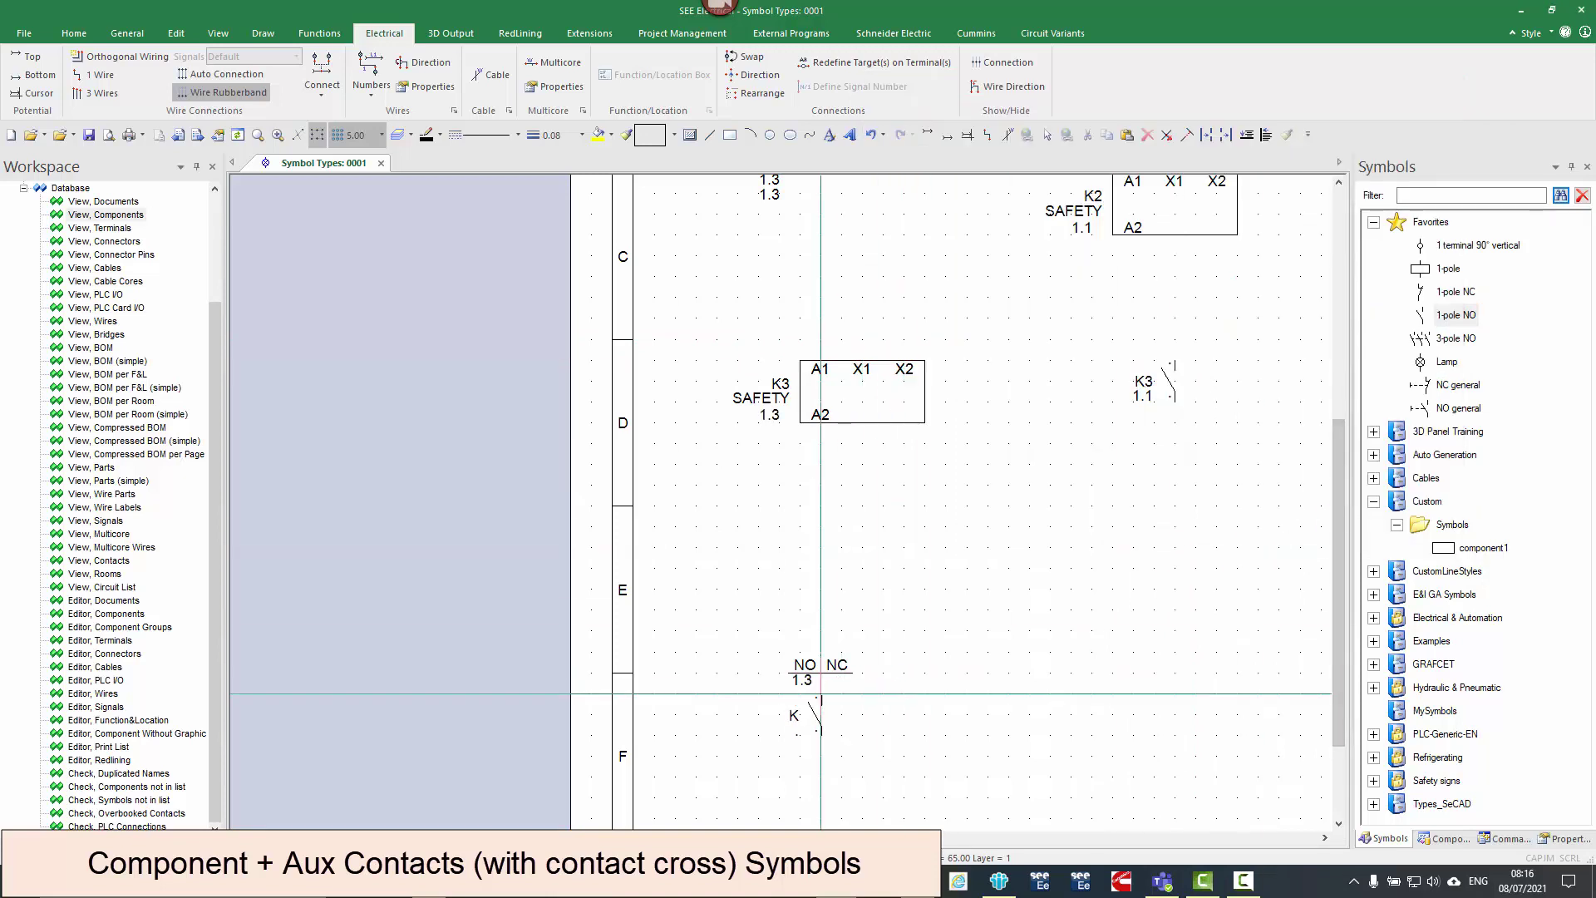
{"action": "right_click", "coordinate": [1044, 526]}
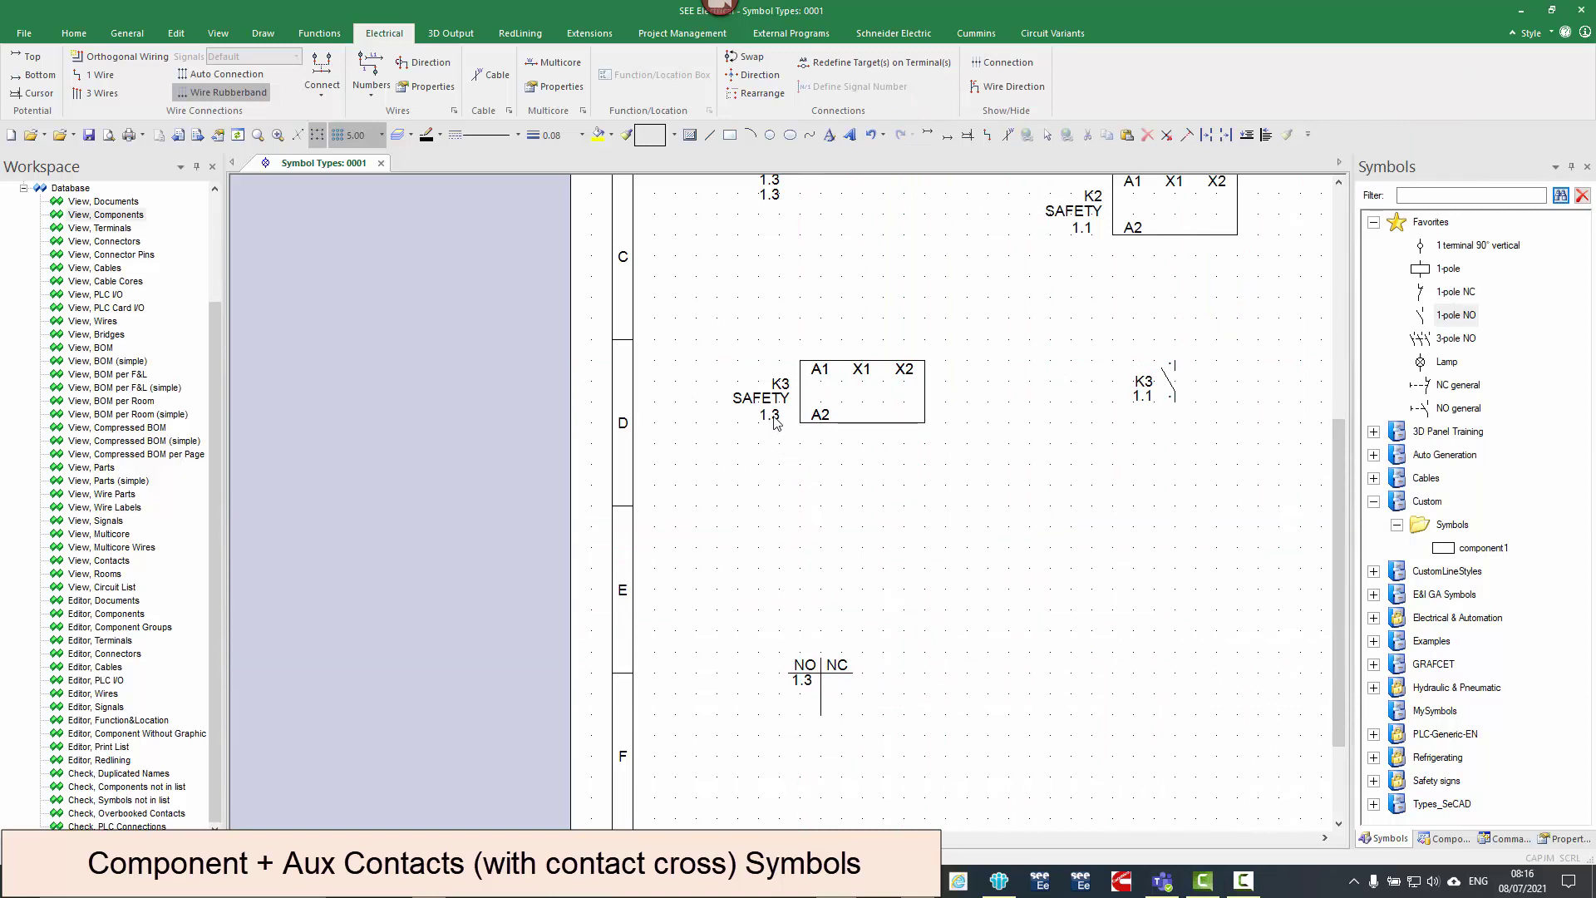
- Delete only the cross-reference text beneath the SAFETY description of the K3 component in row D, column 1
{"action": "scroll", "coordinate": [772, 422], "scroll_direction": "up", "scroll_amount": 2}
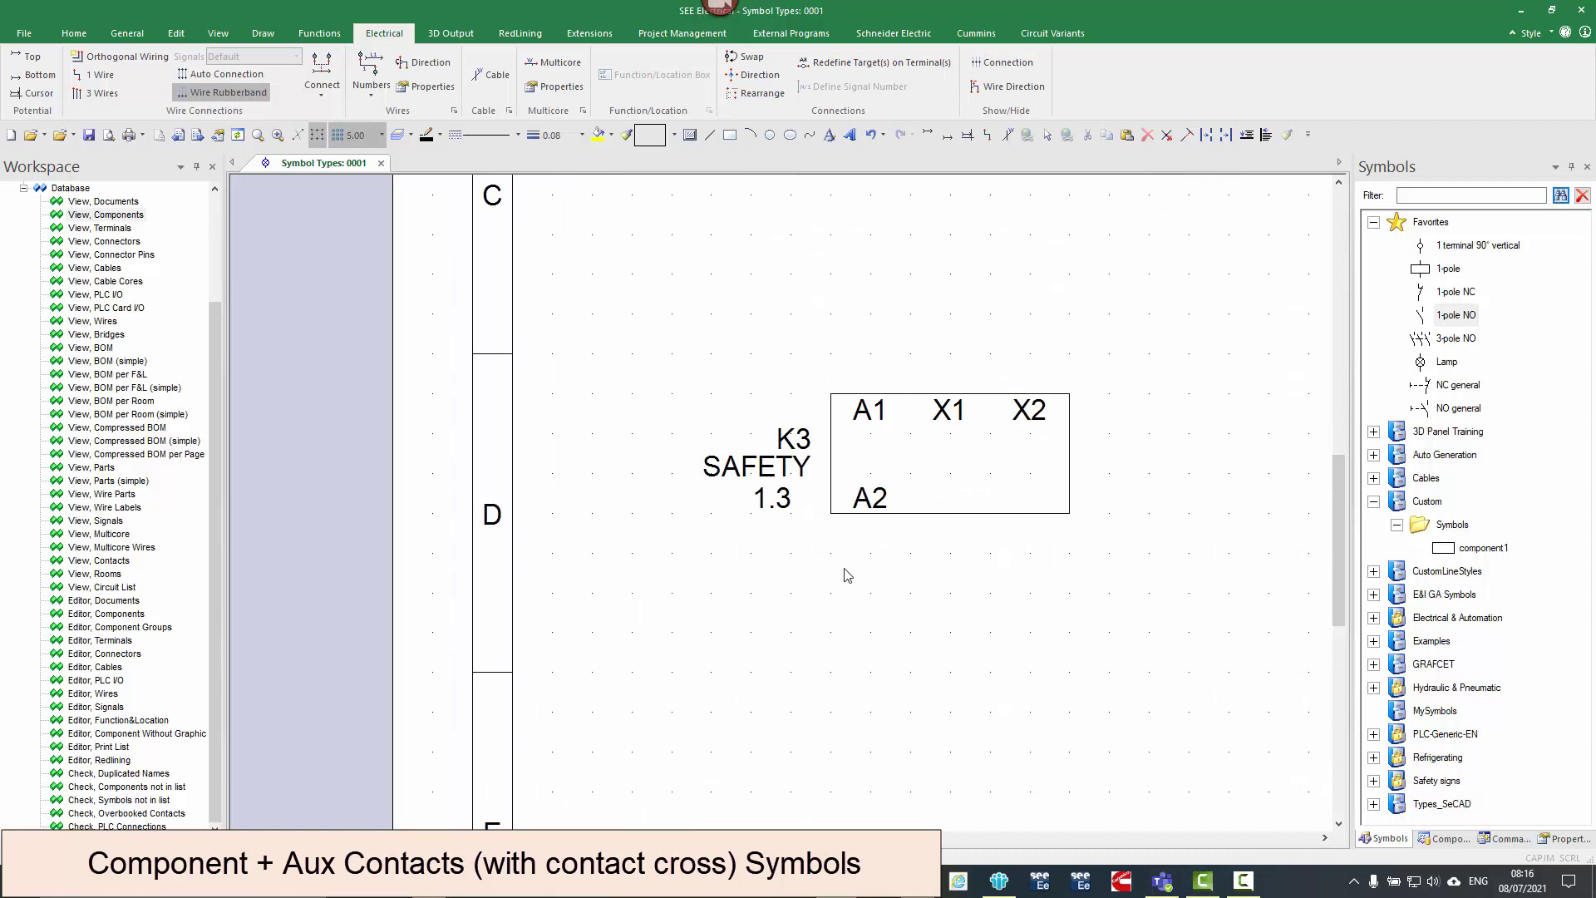
{"action": "right_click", "coordinate": [846, 574]}
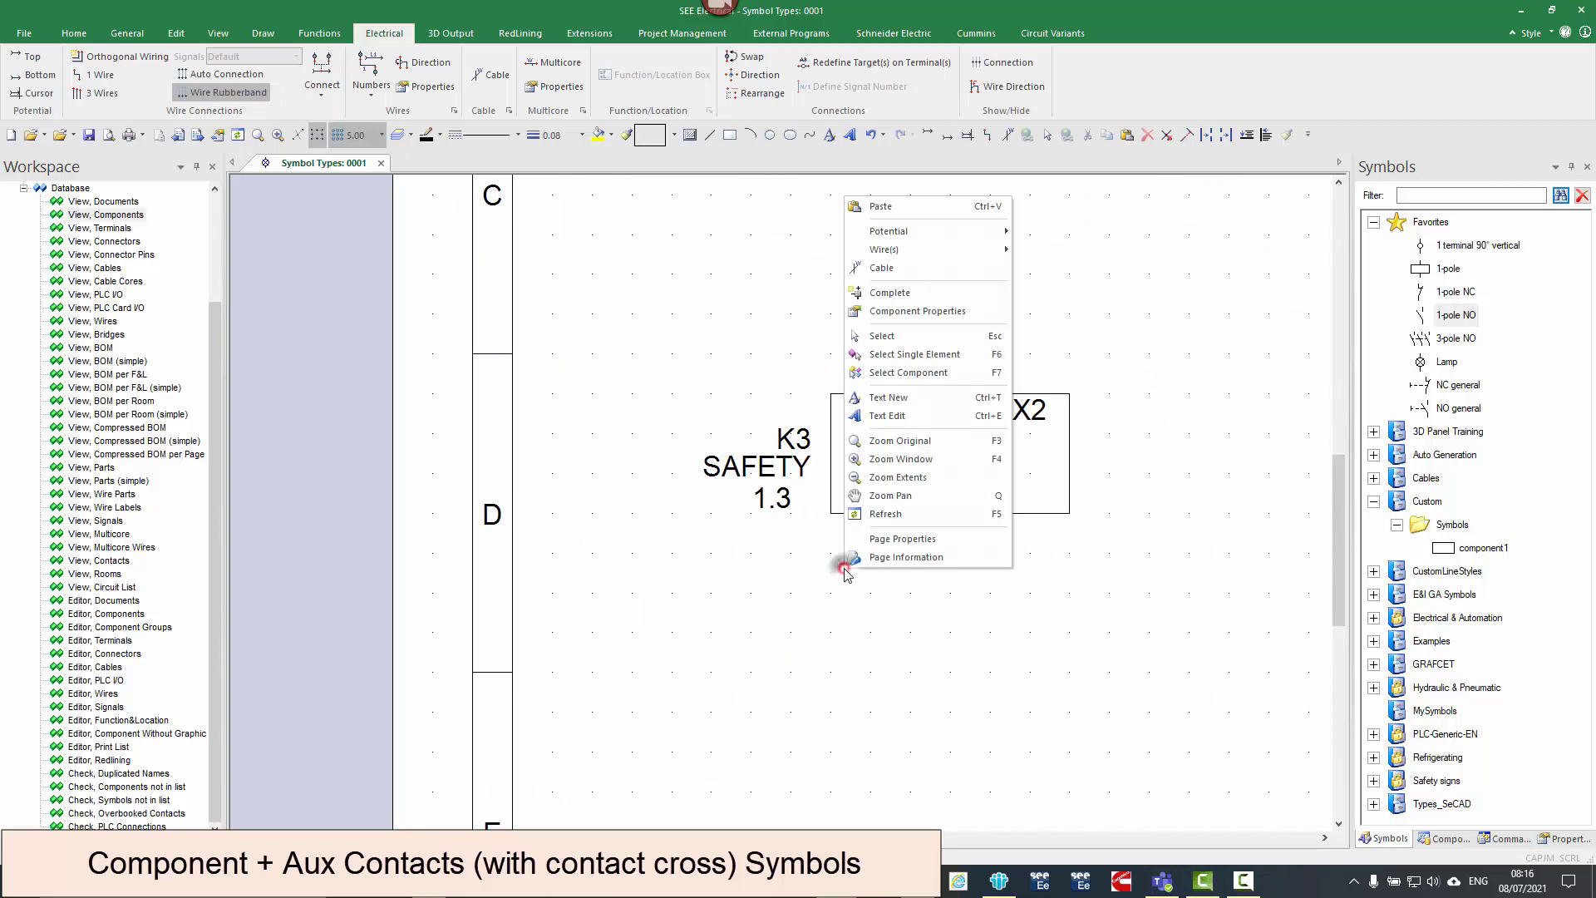
{"action": "left_click", "coordinate": [930, 355]}
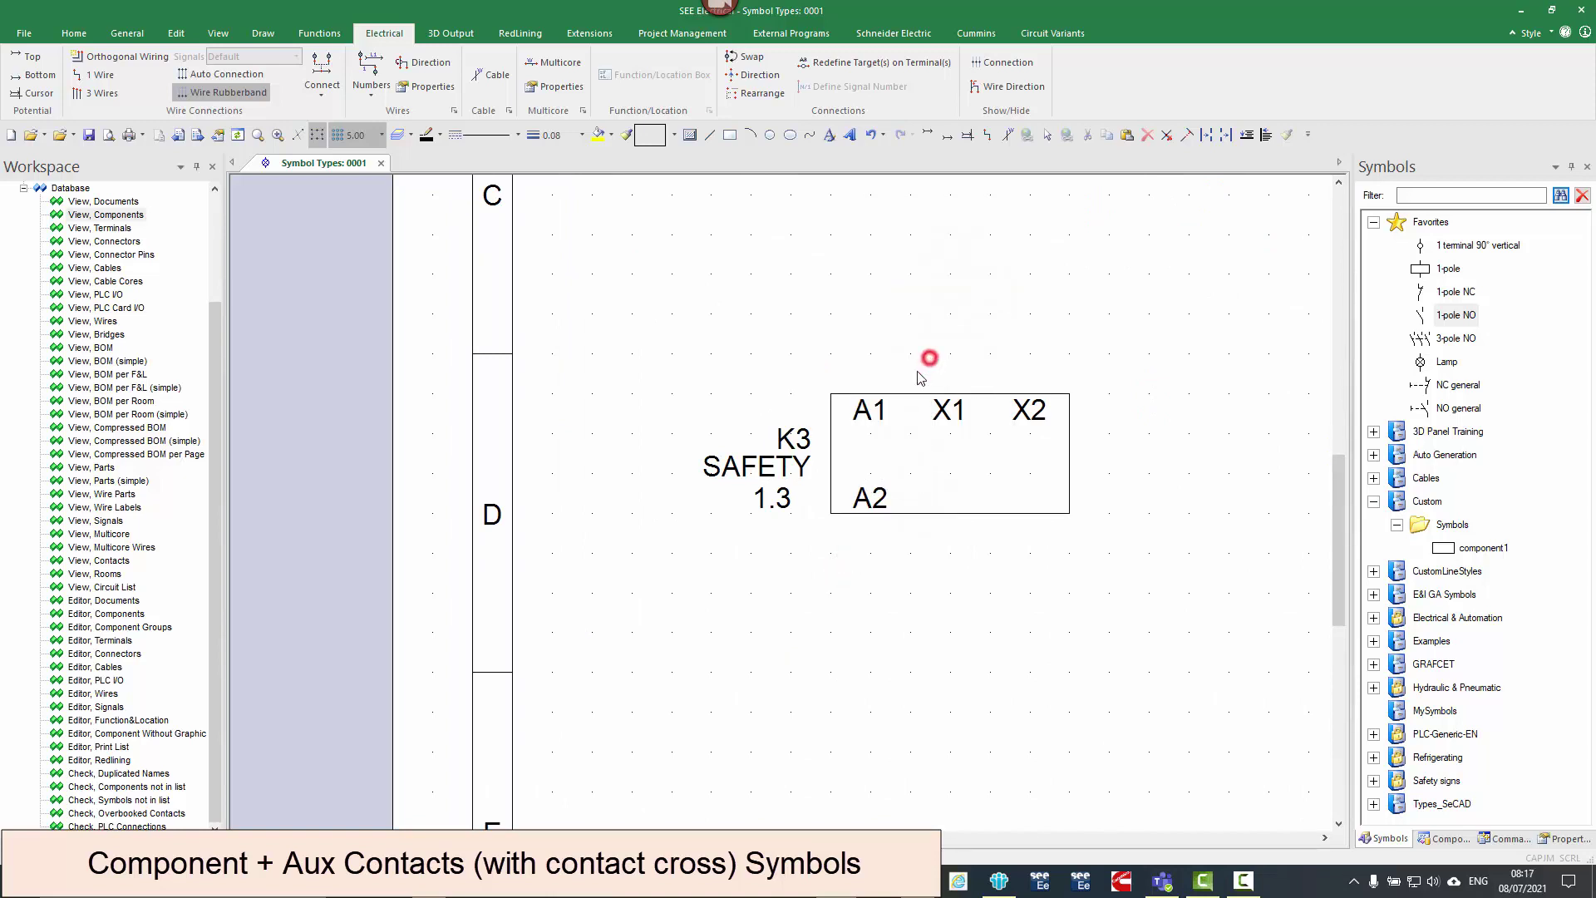
{"action": "left_click", "coordinate": [783, 502]}
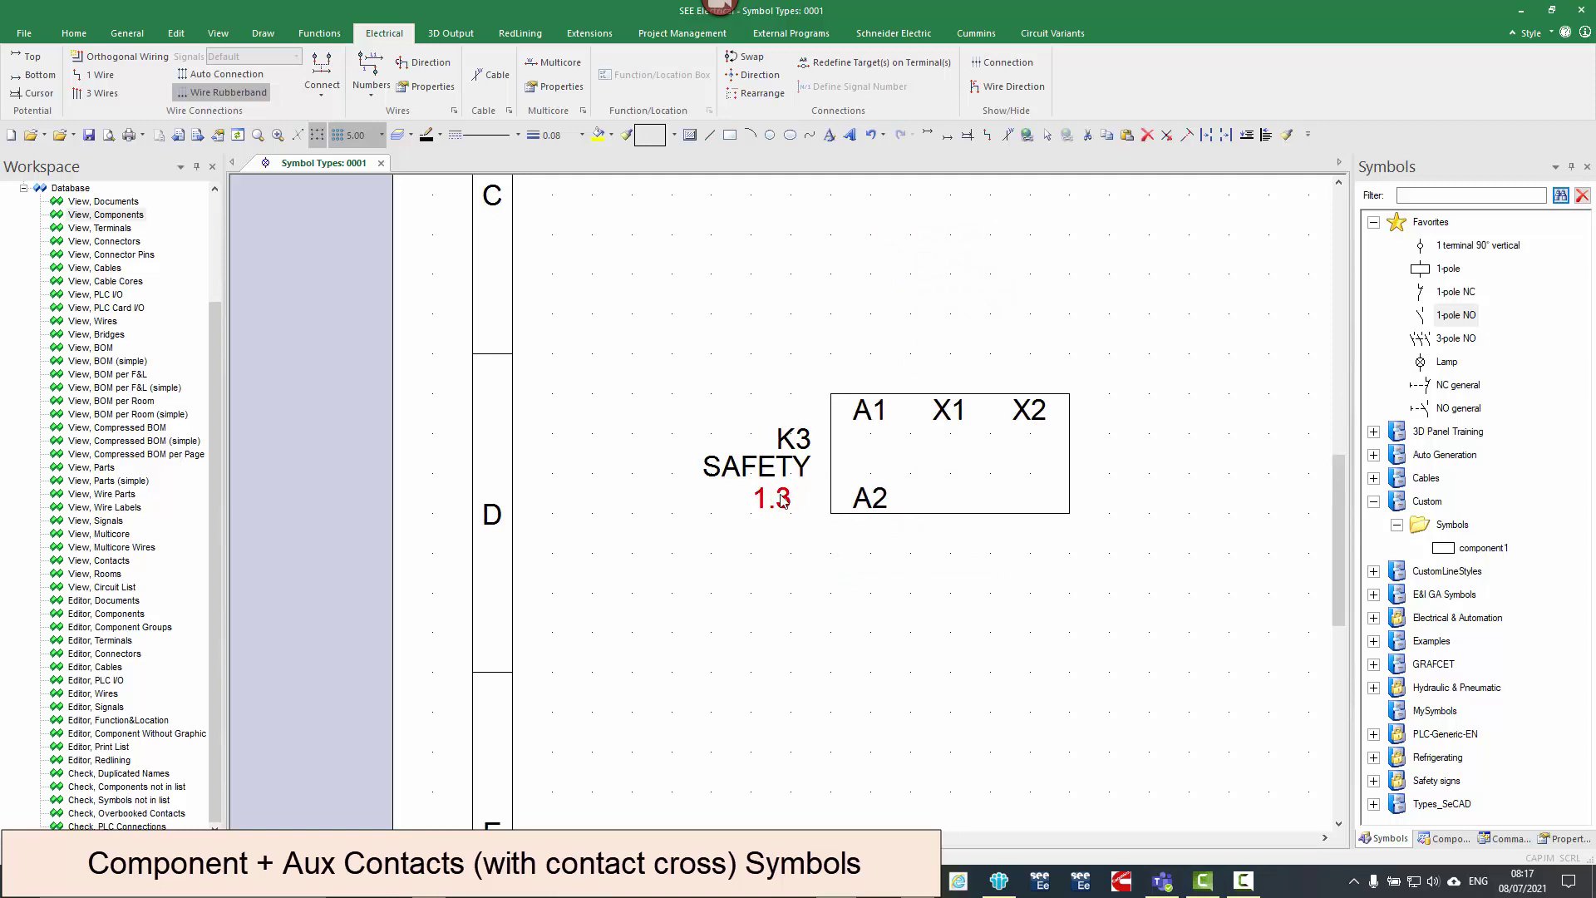
{"action": "key", "text": "Delete"}
{"action": "scroll", "coordinate": [786, 512], "scroll_direction": "down", "scroll_amount": 2}
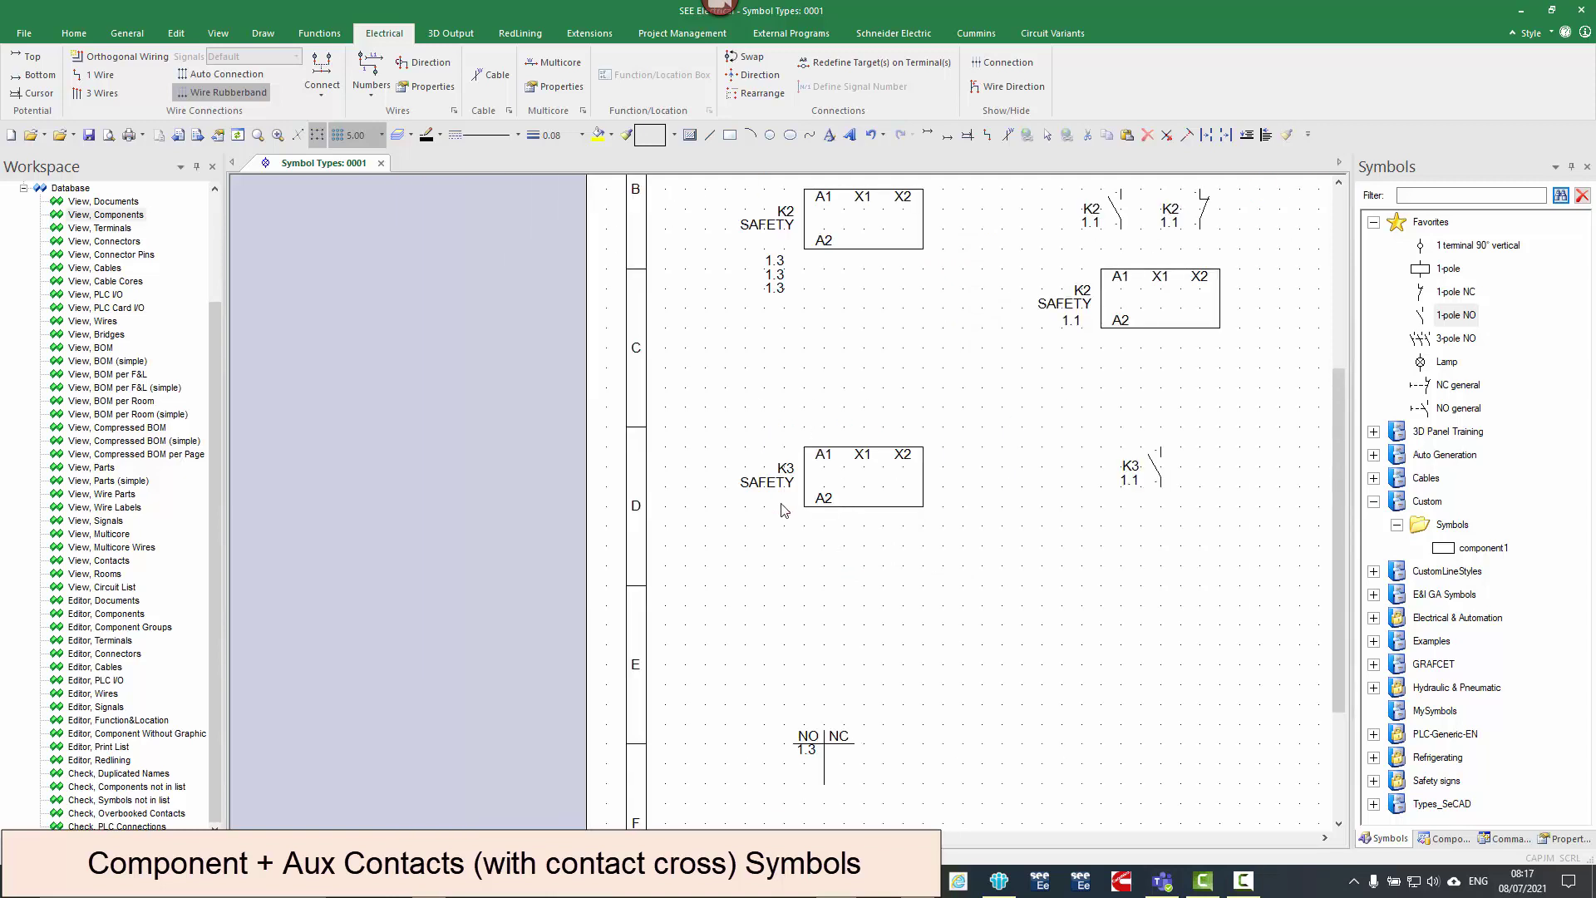
{"action": "scroll", "coordinate": [886, 641], "scroll_direction": "down", "scroll_amount": 2}
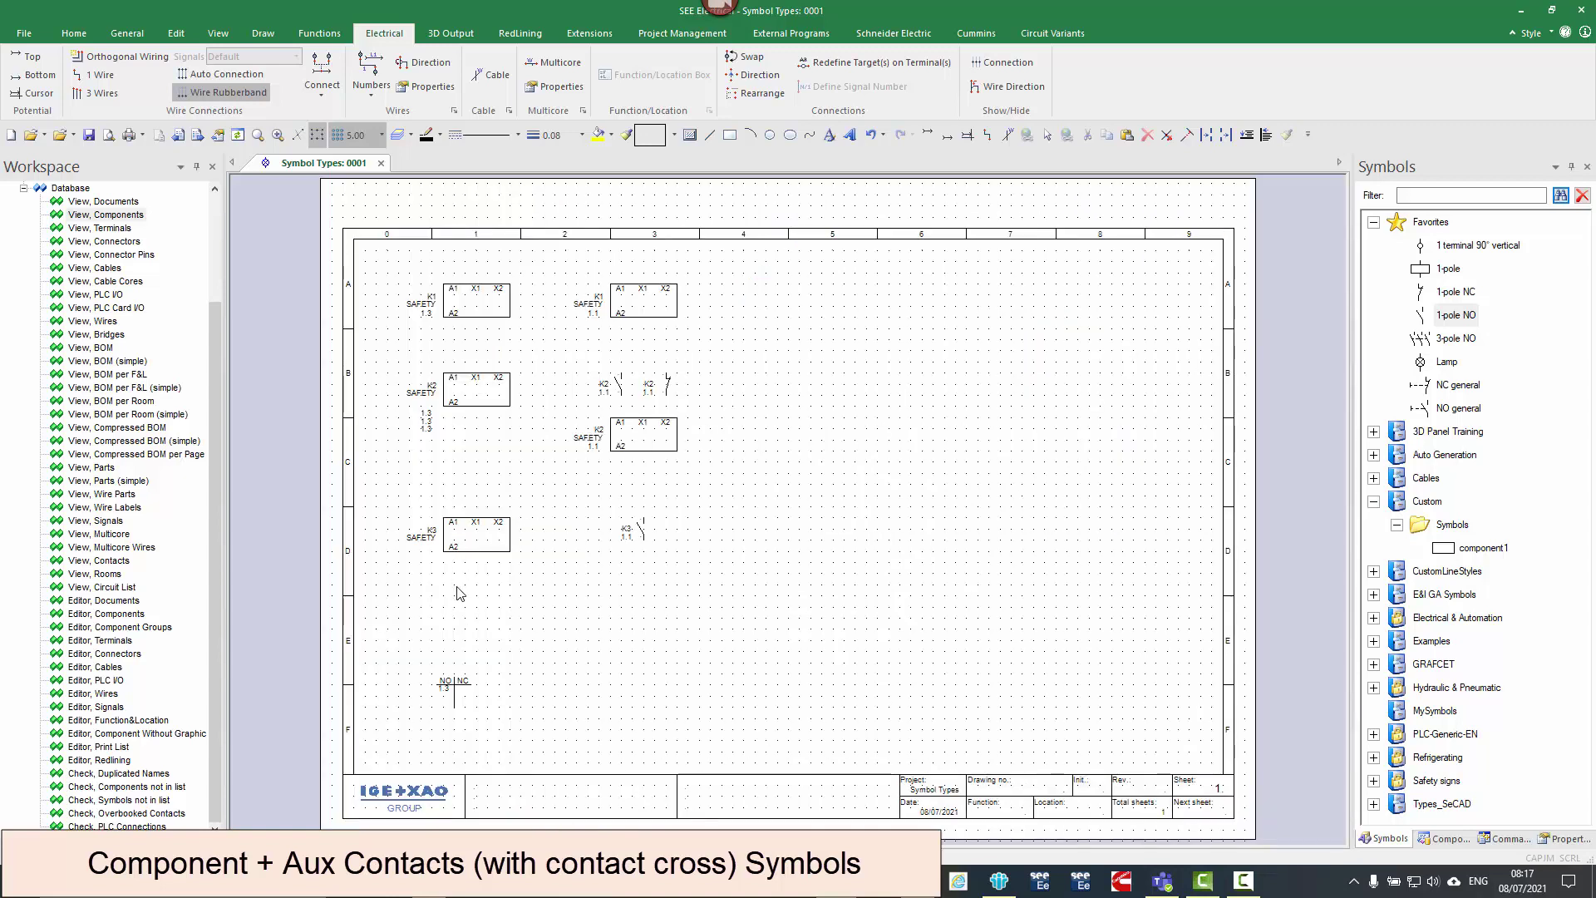
{"action": "scroll", "coordinate": [465, 587], "scroll_direction": "up", "scroll_amount": 2}
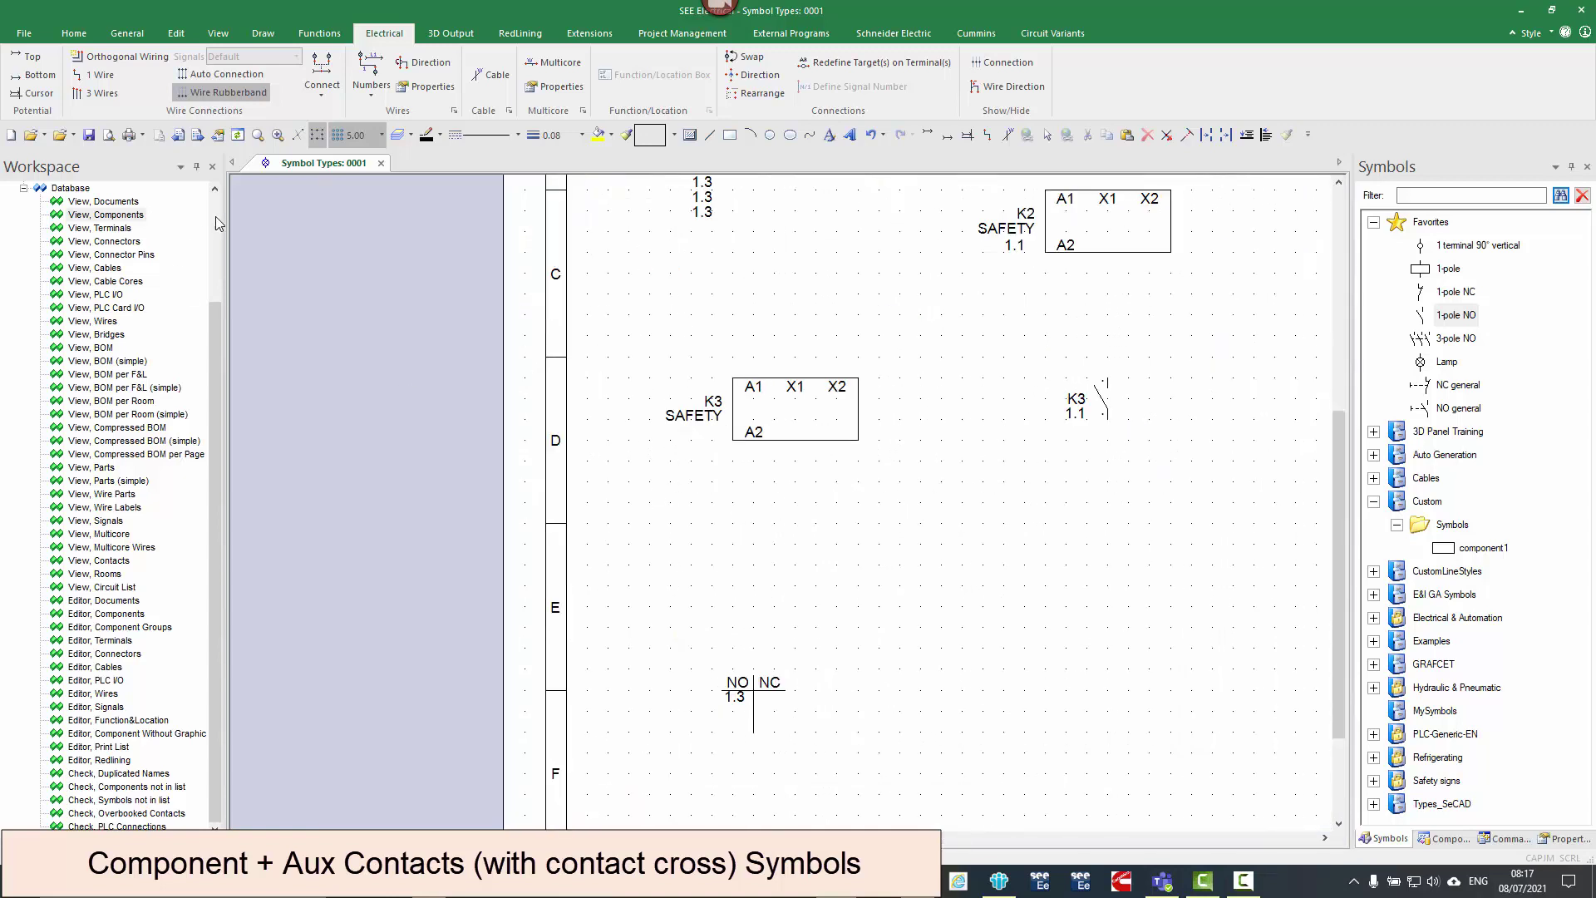
- Open the coil settings in the Circuit Diagrams IEC properties
{"action": "left_click", "coordinate": [24, 189]}
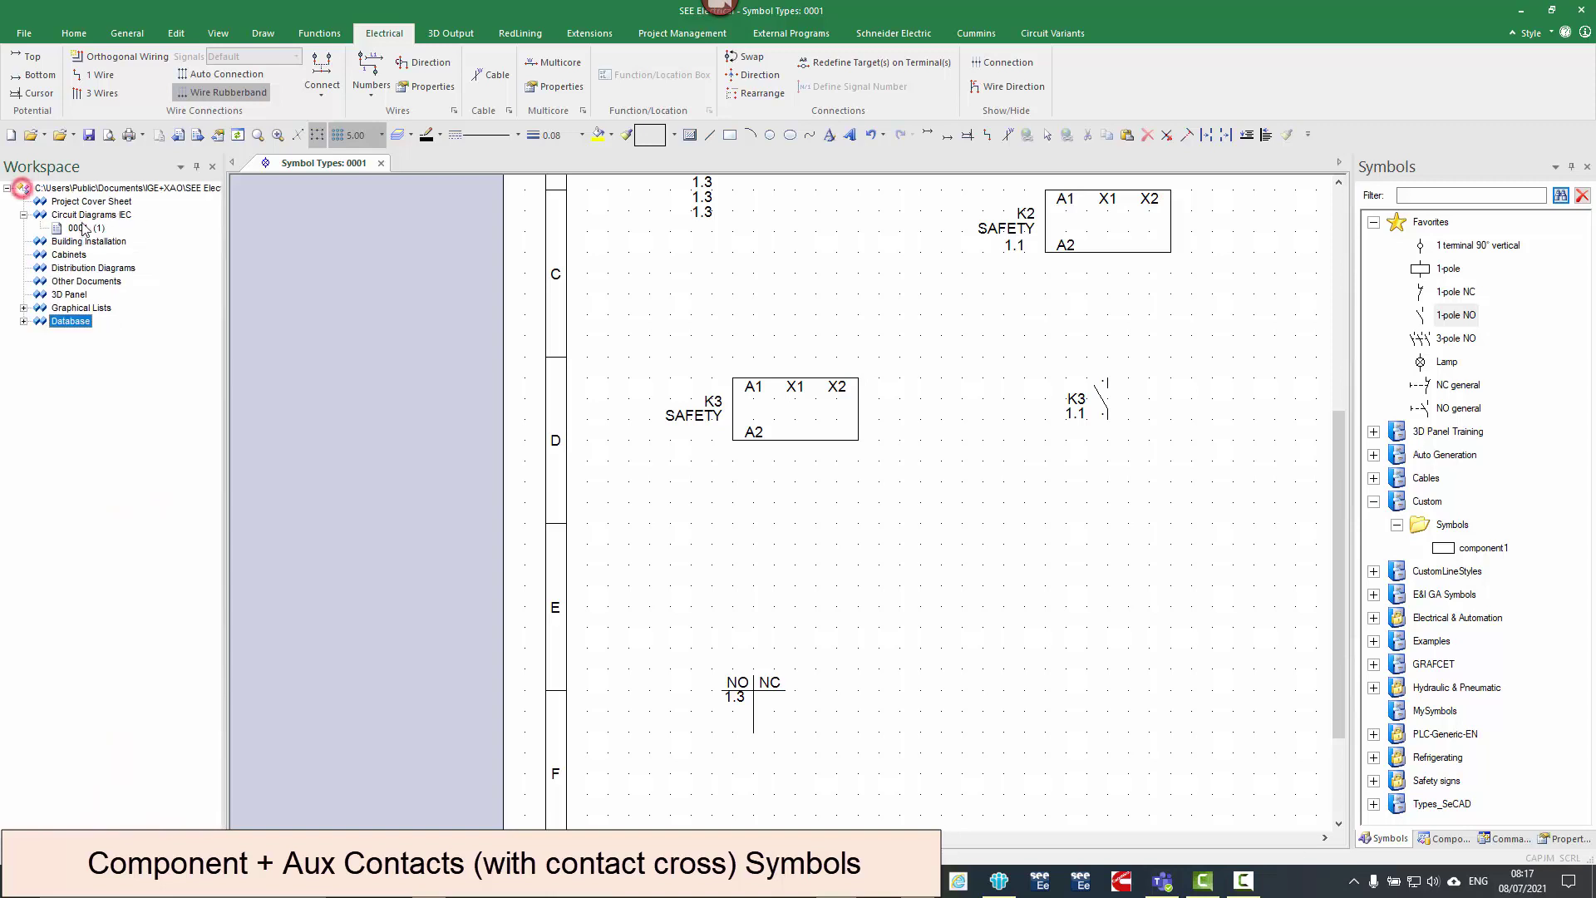
{"action": "right_click", "coordinate": [102, 216]}
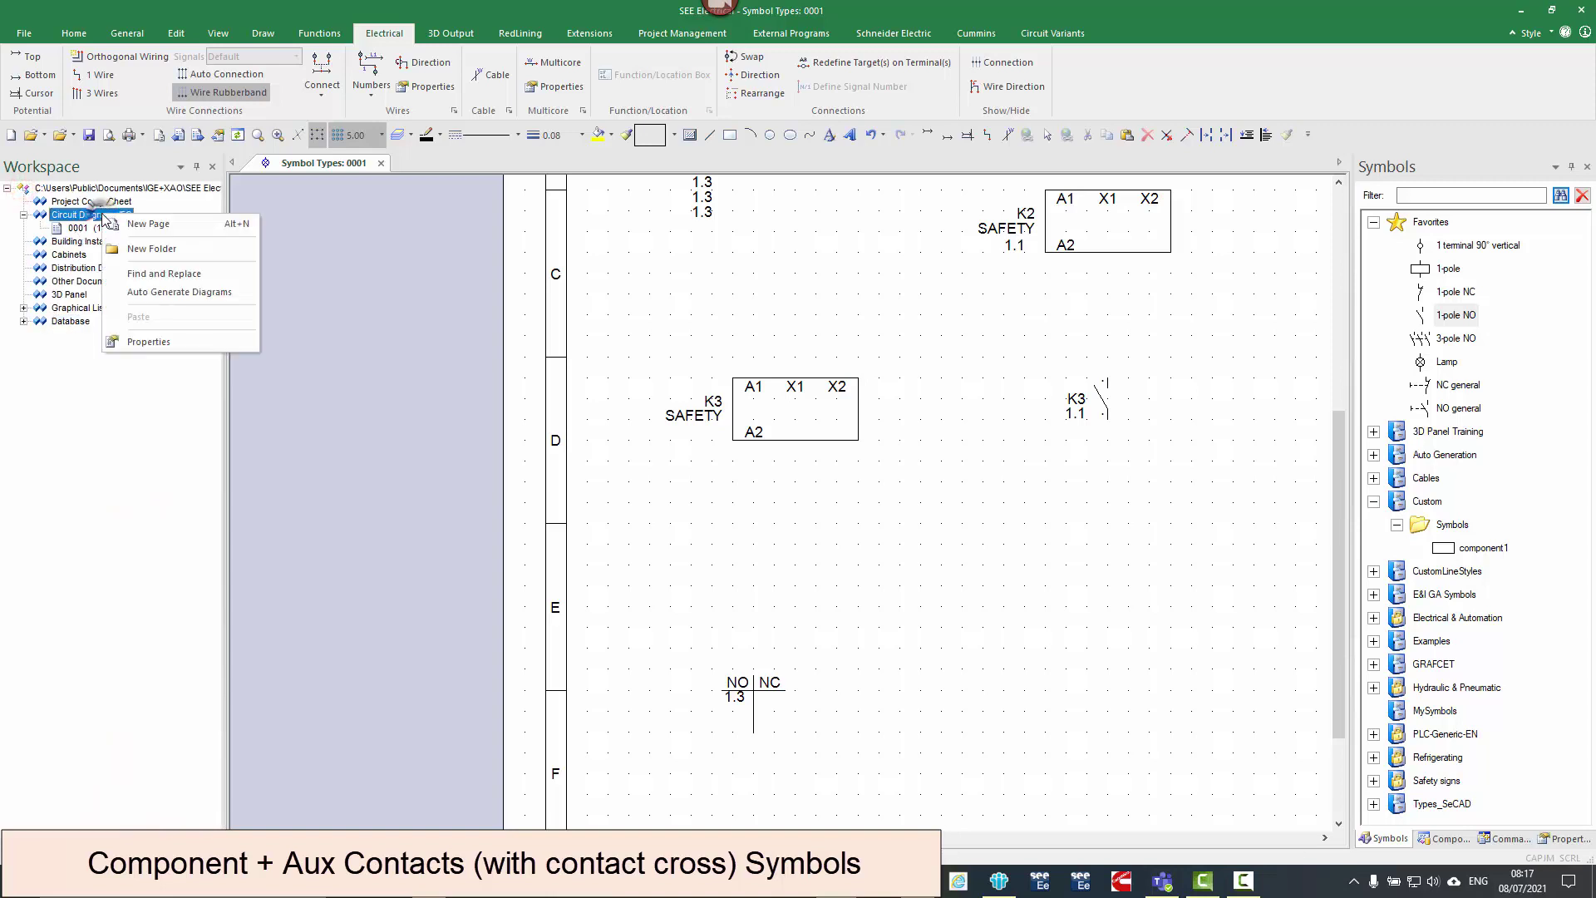
{"action": "left_click", "coordinate": [153, 343]}
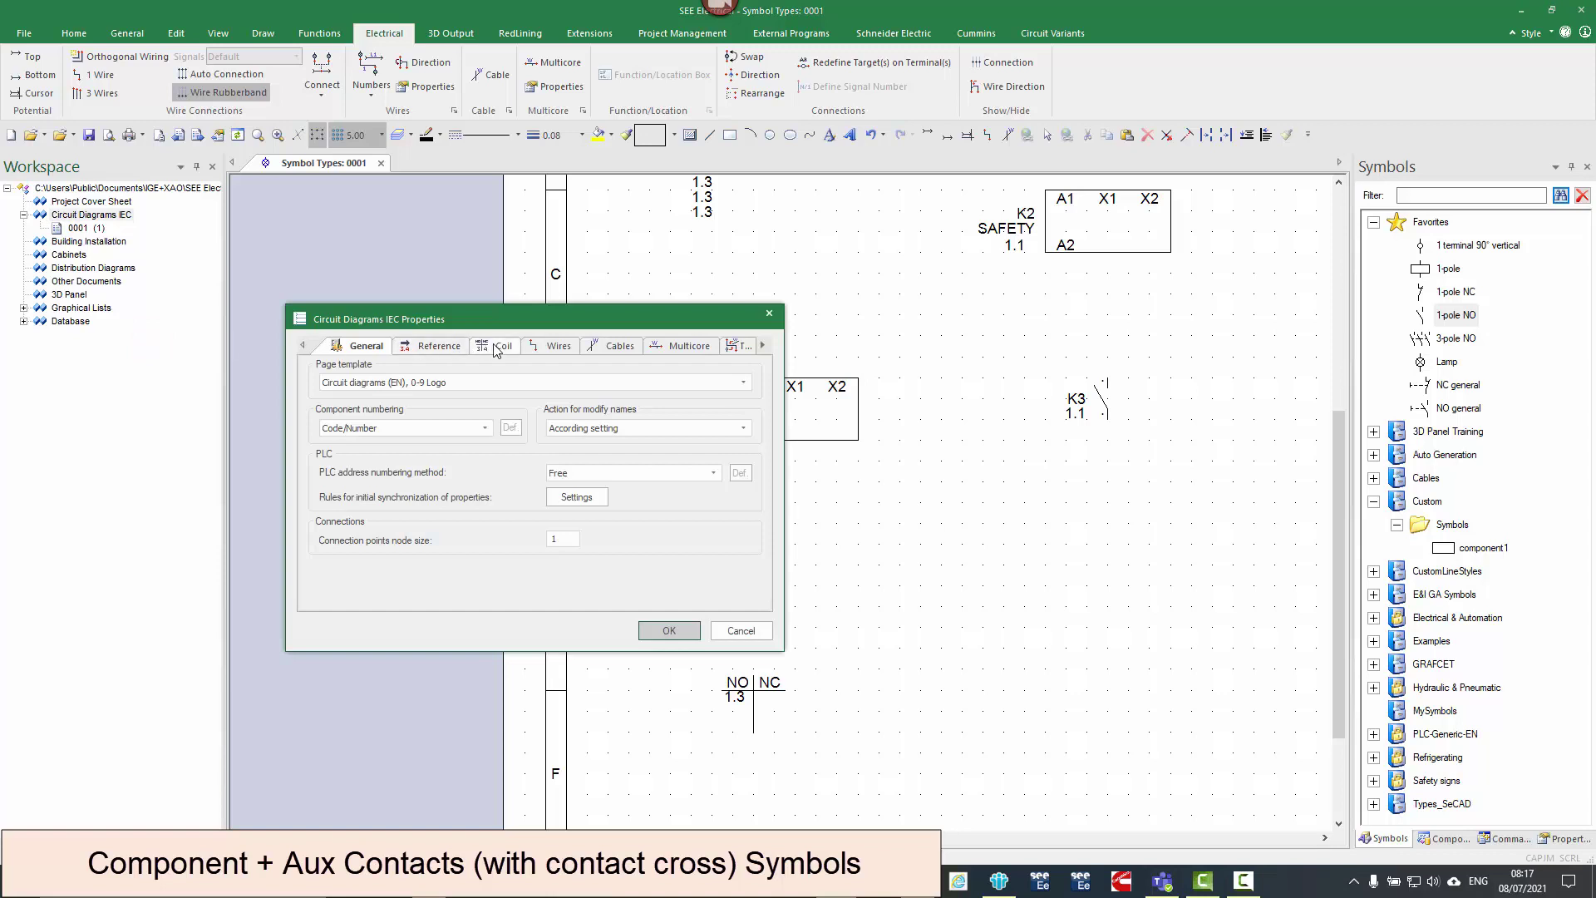
{"action": "left_click", "coordinate": [495, 347]}
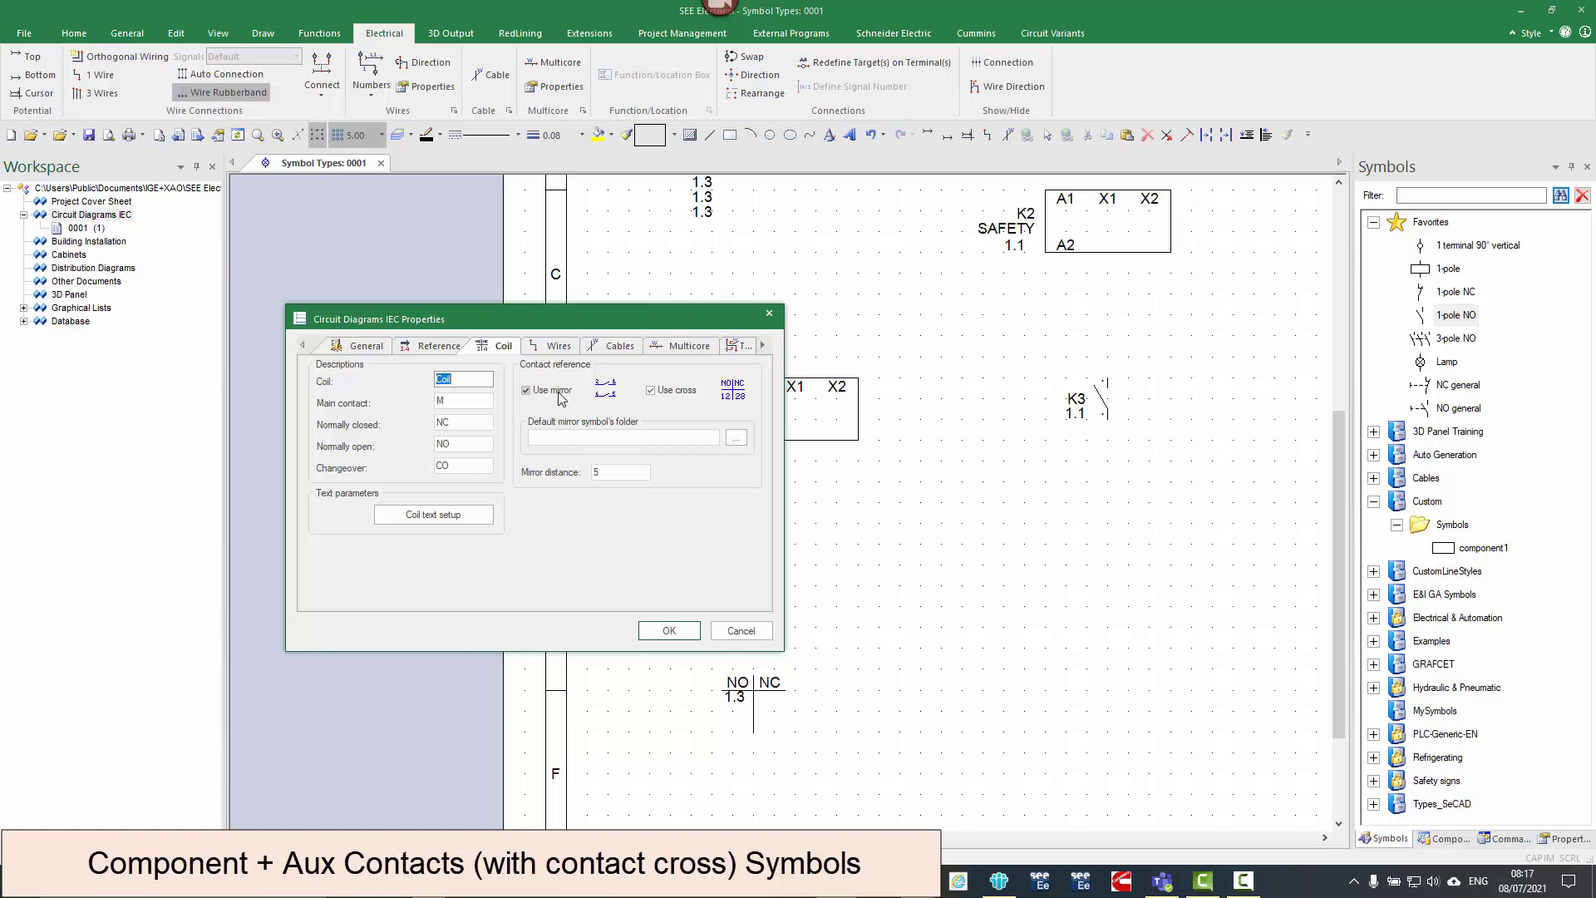
{"action": "left_click", "coordinate": [562, 437]}
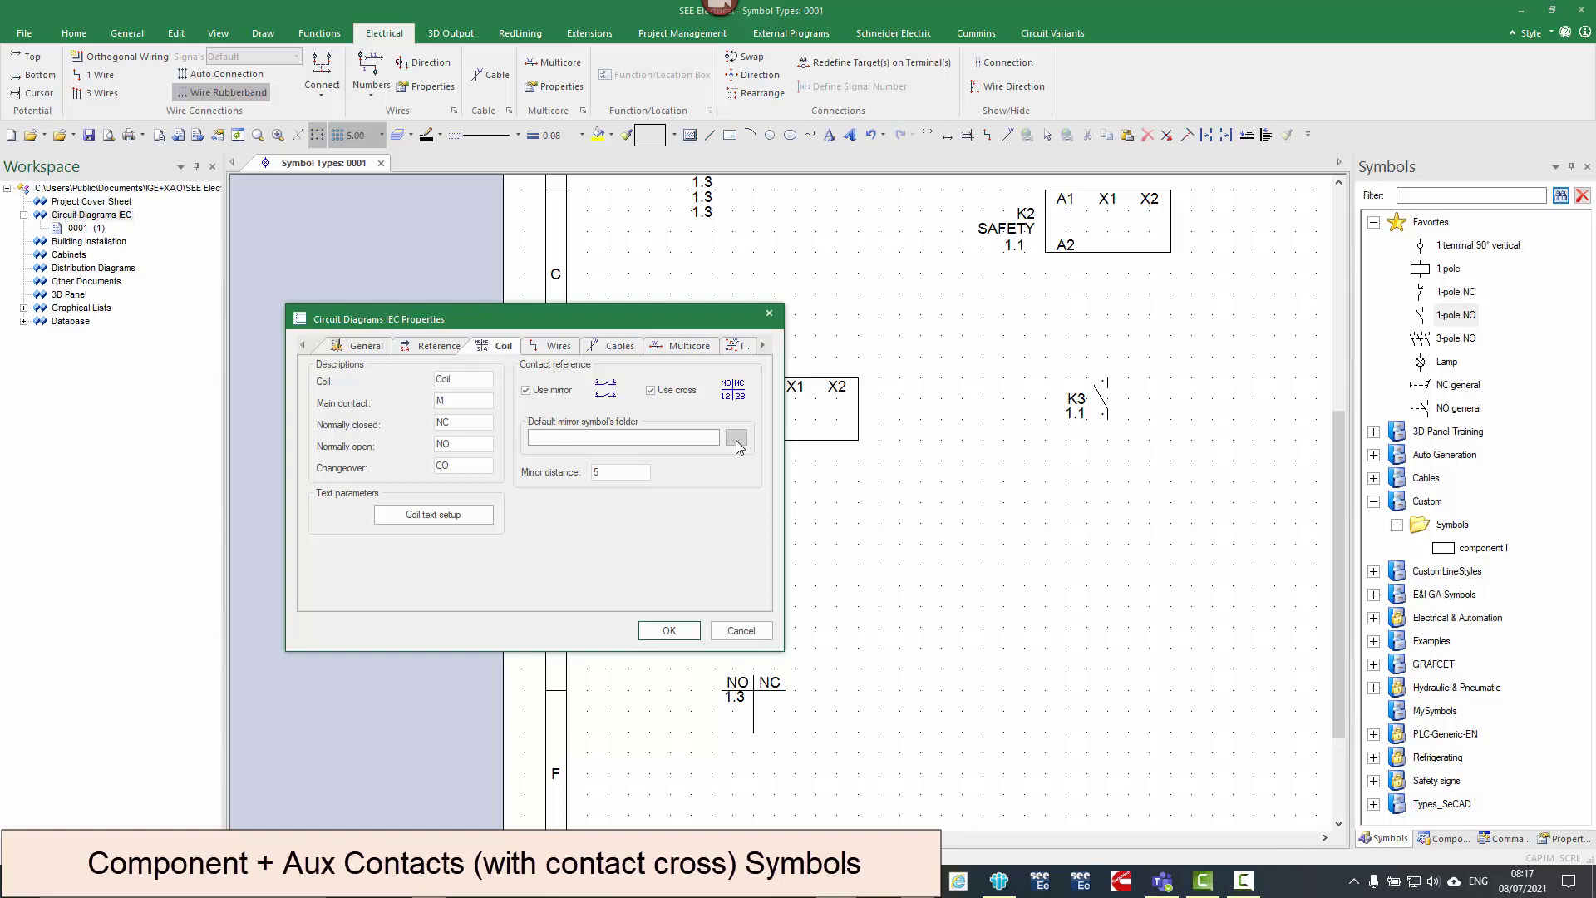
- Browse for the default mirror symbol's folder and expand Types and its Mirrors folder
{"action": "left_click", "coordinate": [735, 438]}
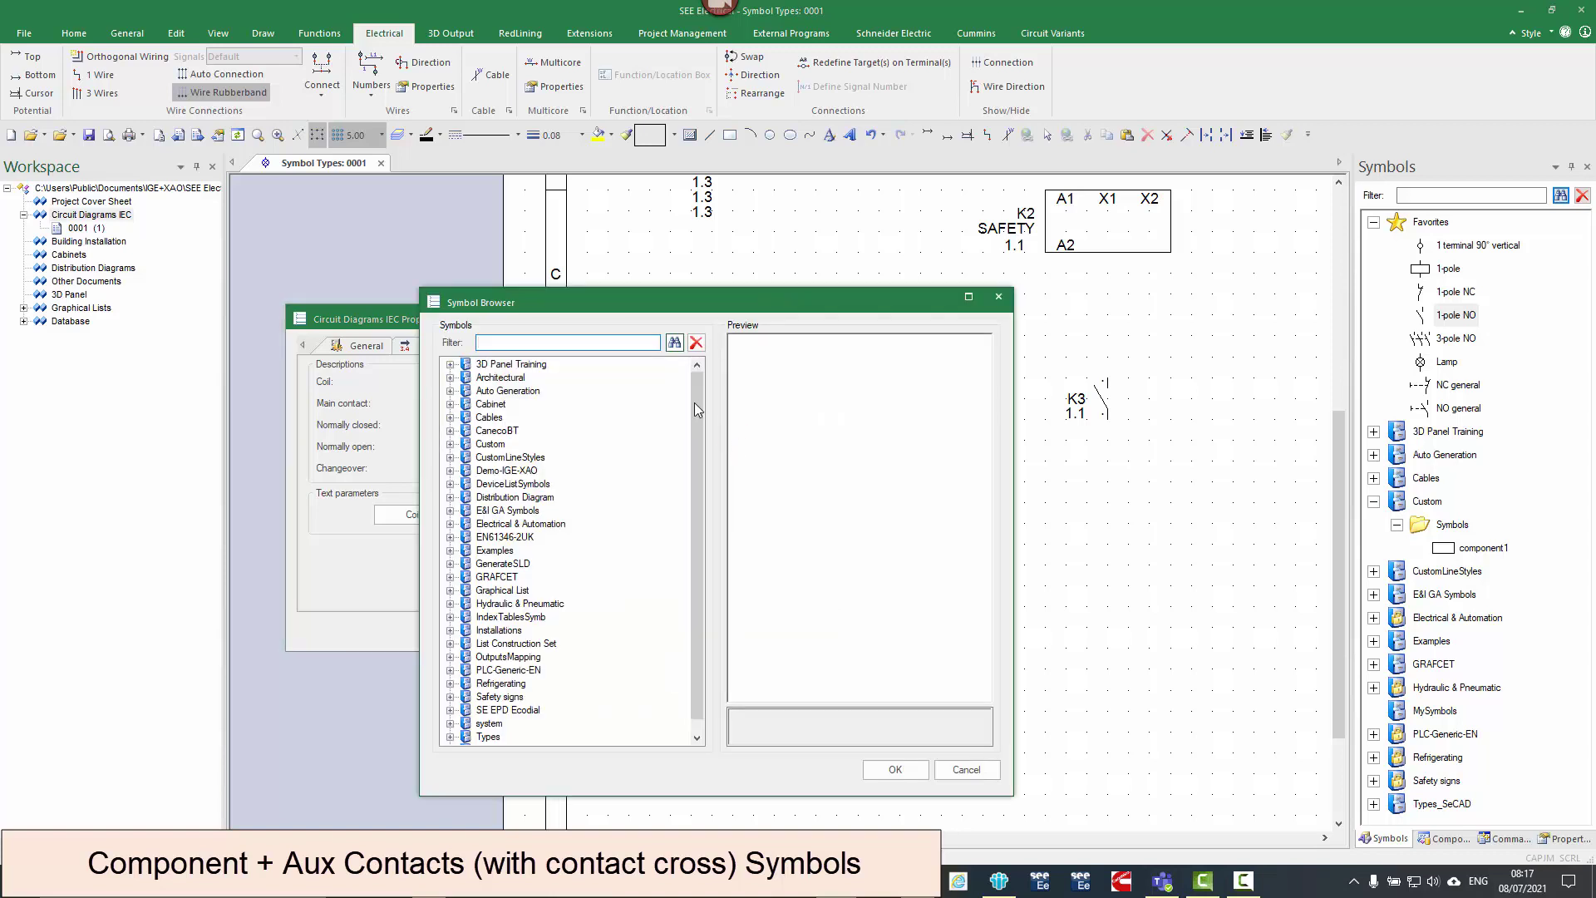
{"action": "left_click_drag", "start_coordinate": [696, 405], "coordinate": [700, 446]}
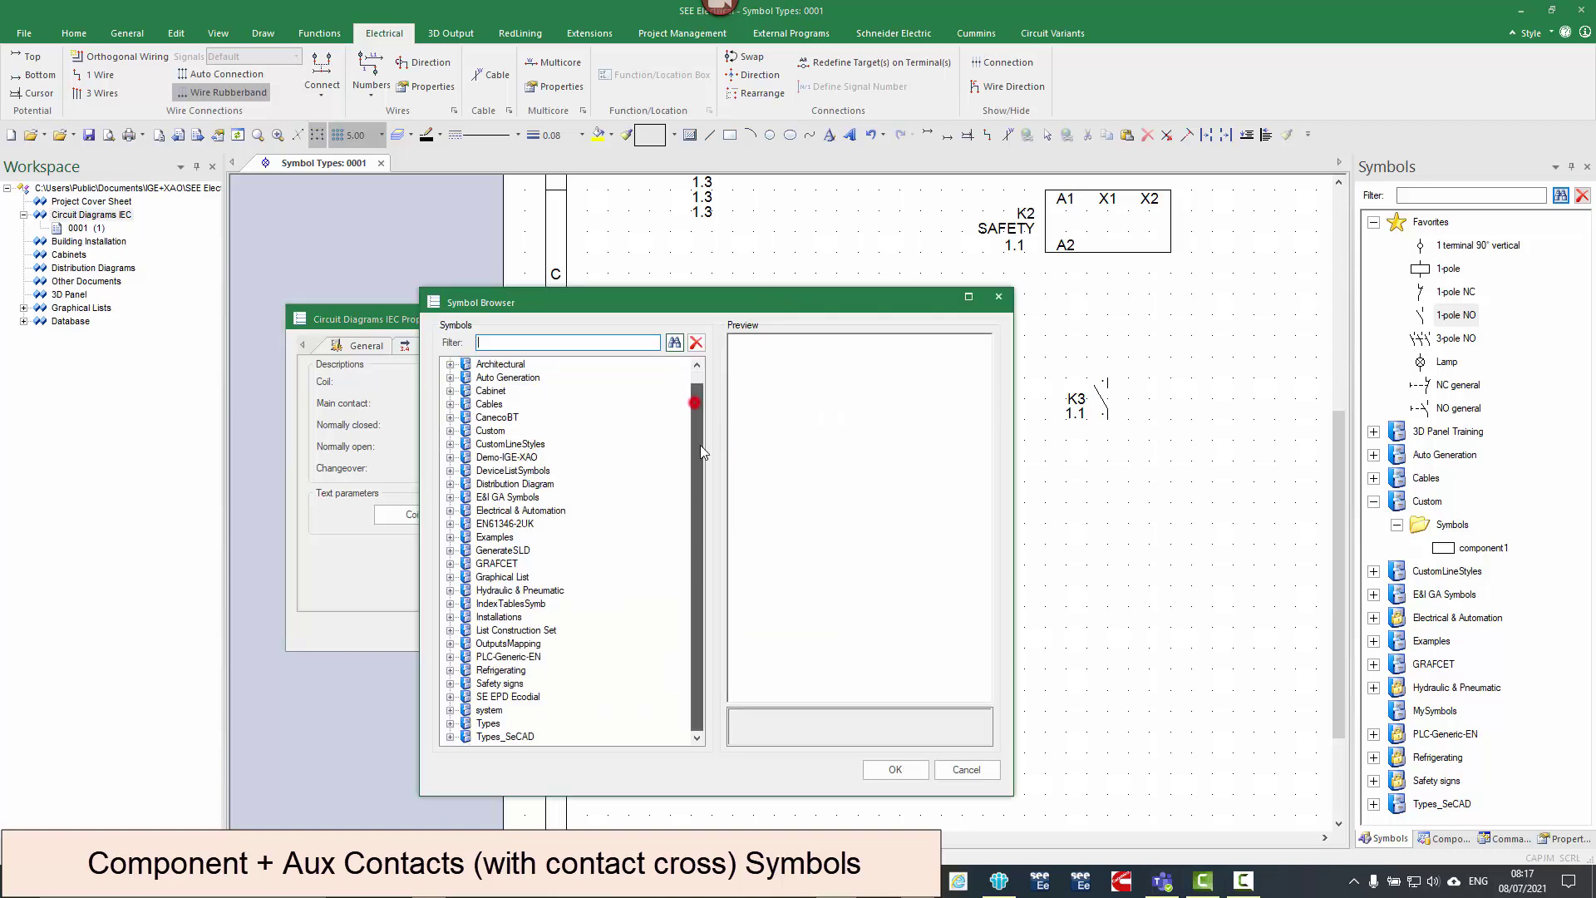
{"action": "left_click", "coordinate": [450, 723]}
{"action": "left_click", "coordinate": [482, 737]}
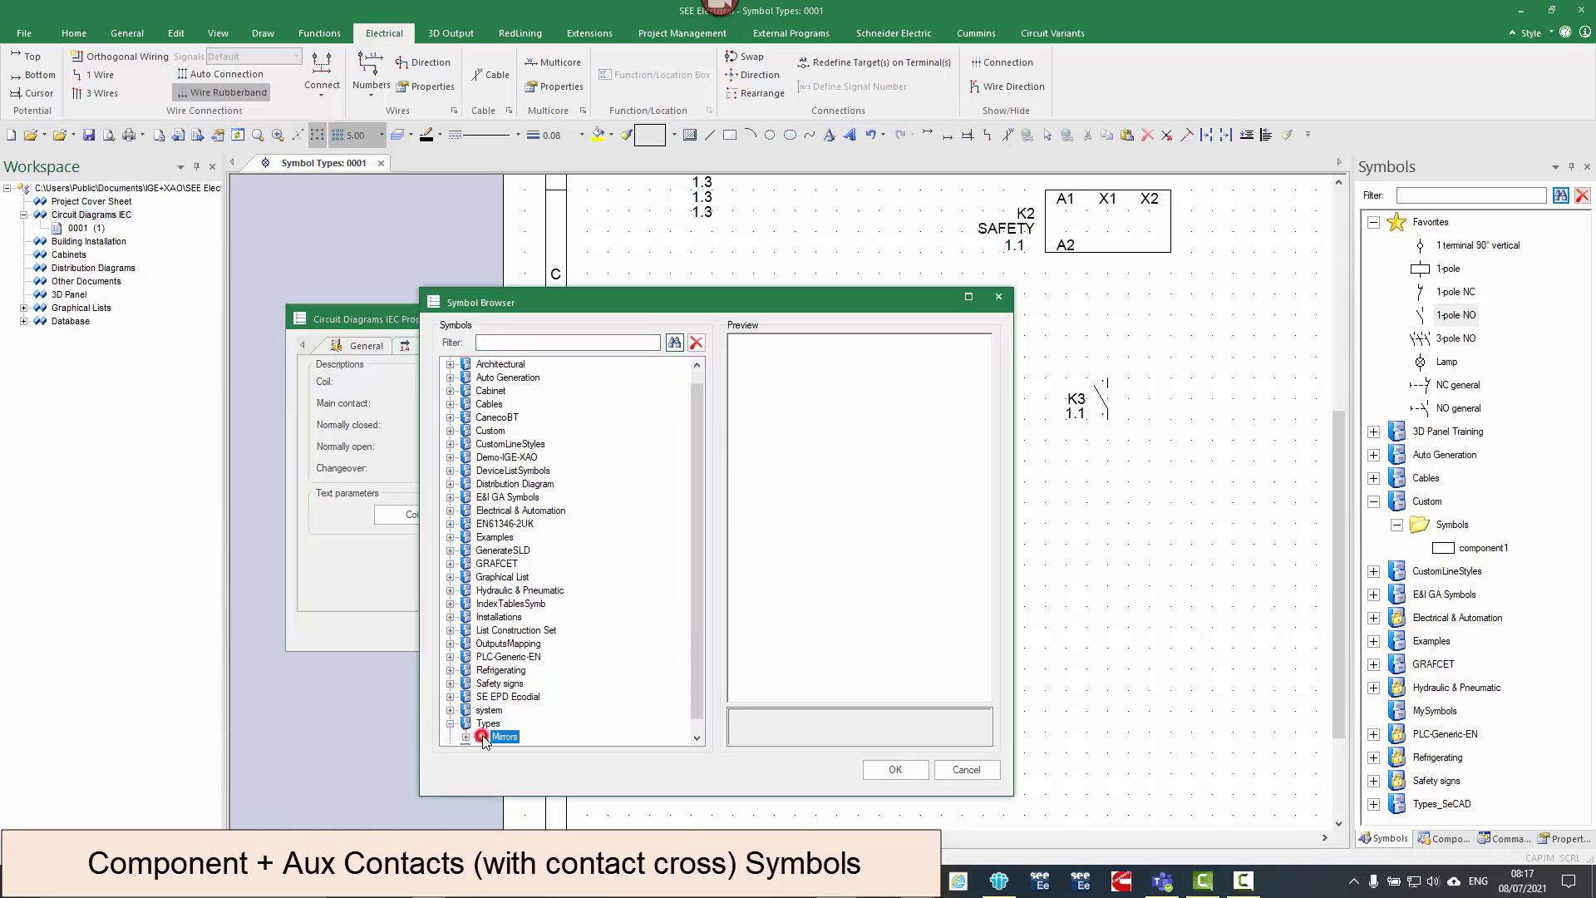
{"action": "left_click", "coordinate": [466, 737]}
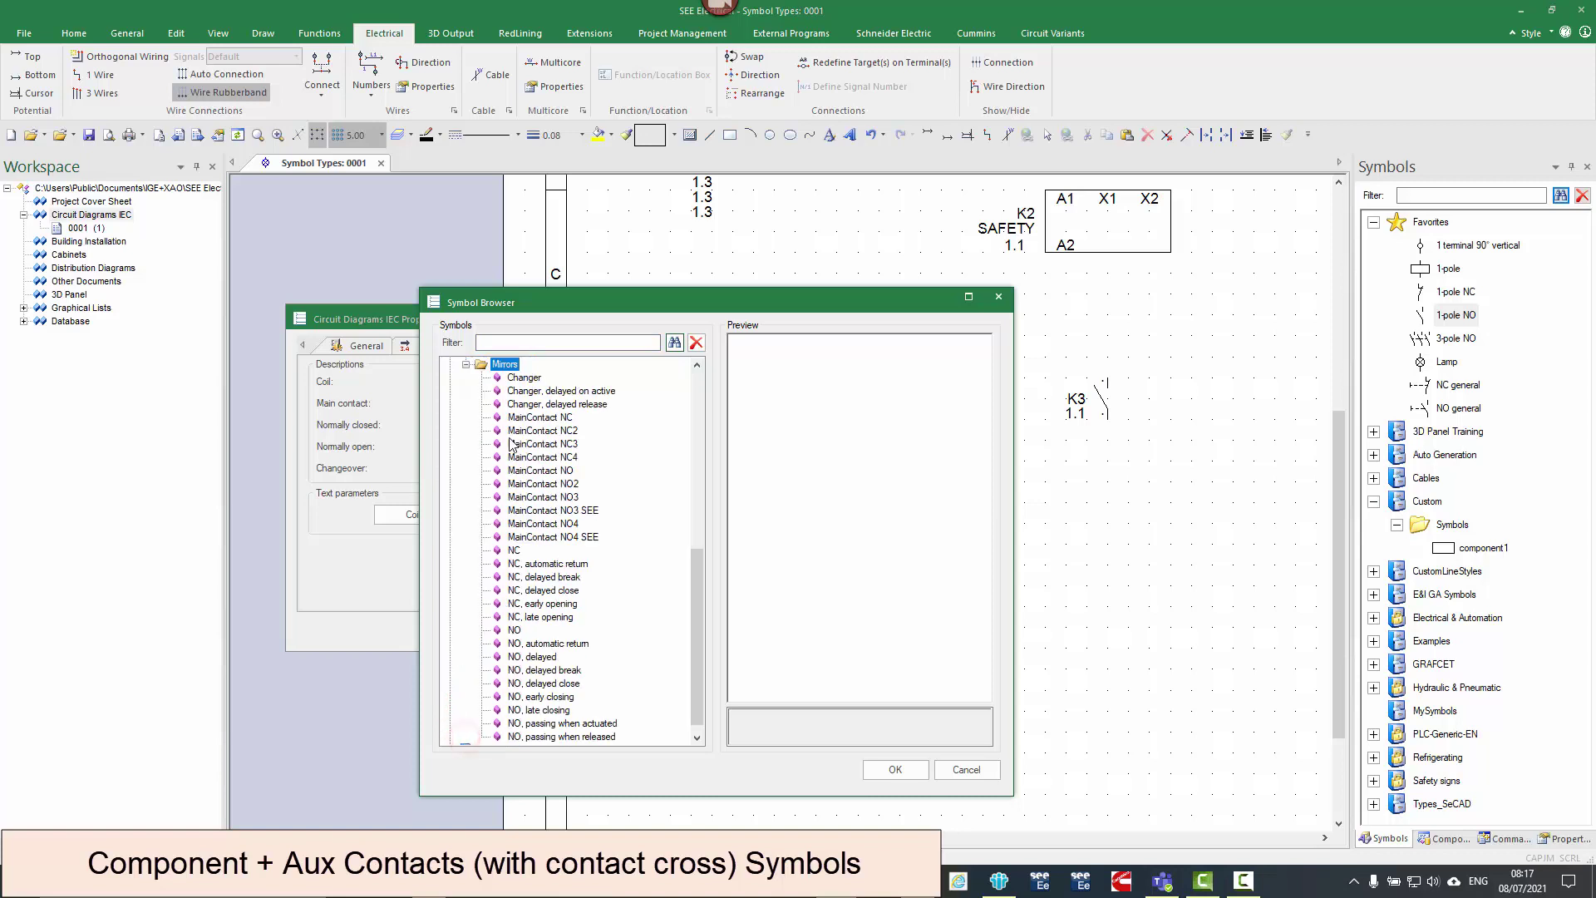
- Preview several changer and main contact symbols in the Mirrors folder
{"action": "left_click", "coordinate": [526, 393]}
{"action": "left_click", "coordinate": [527, 404]}
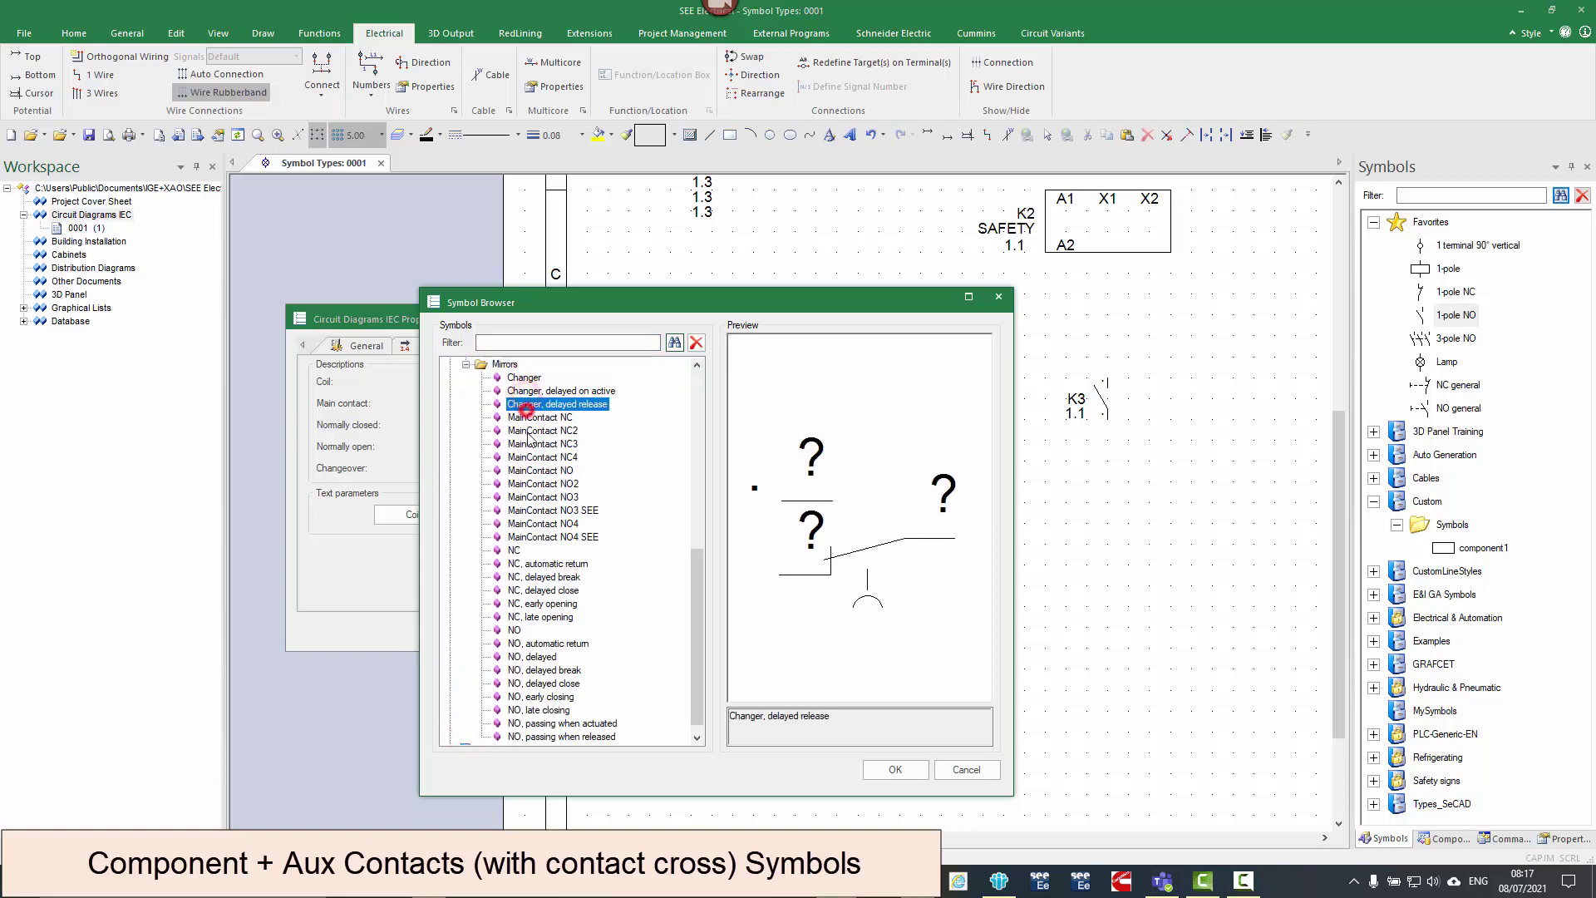
{"action": "left_click", "coordinate": [532, 417]}
{"action": "left_click", "coordinate": [534, 444]}
{"action": "left_click", "coordinate": [525, 470]}
{"action": "left_click", "coordinate": [532, 484]}
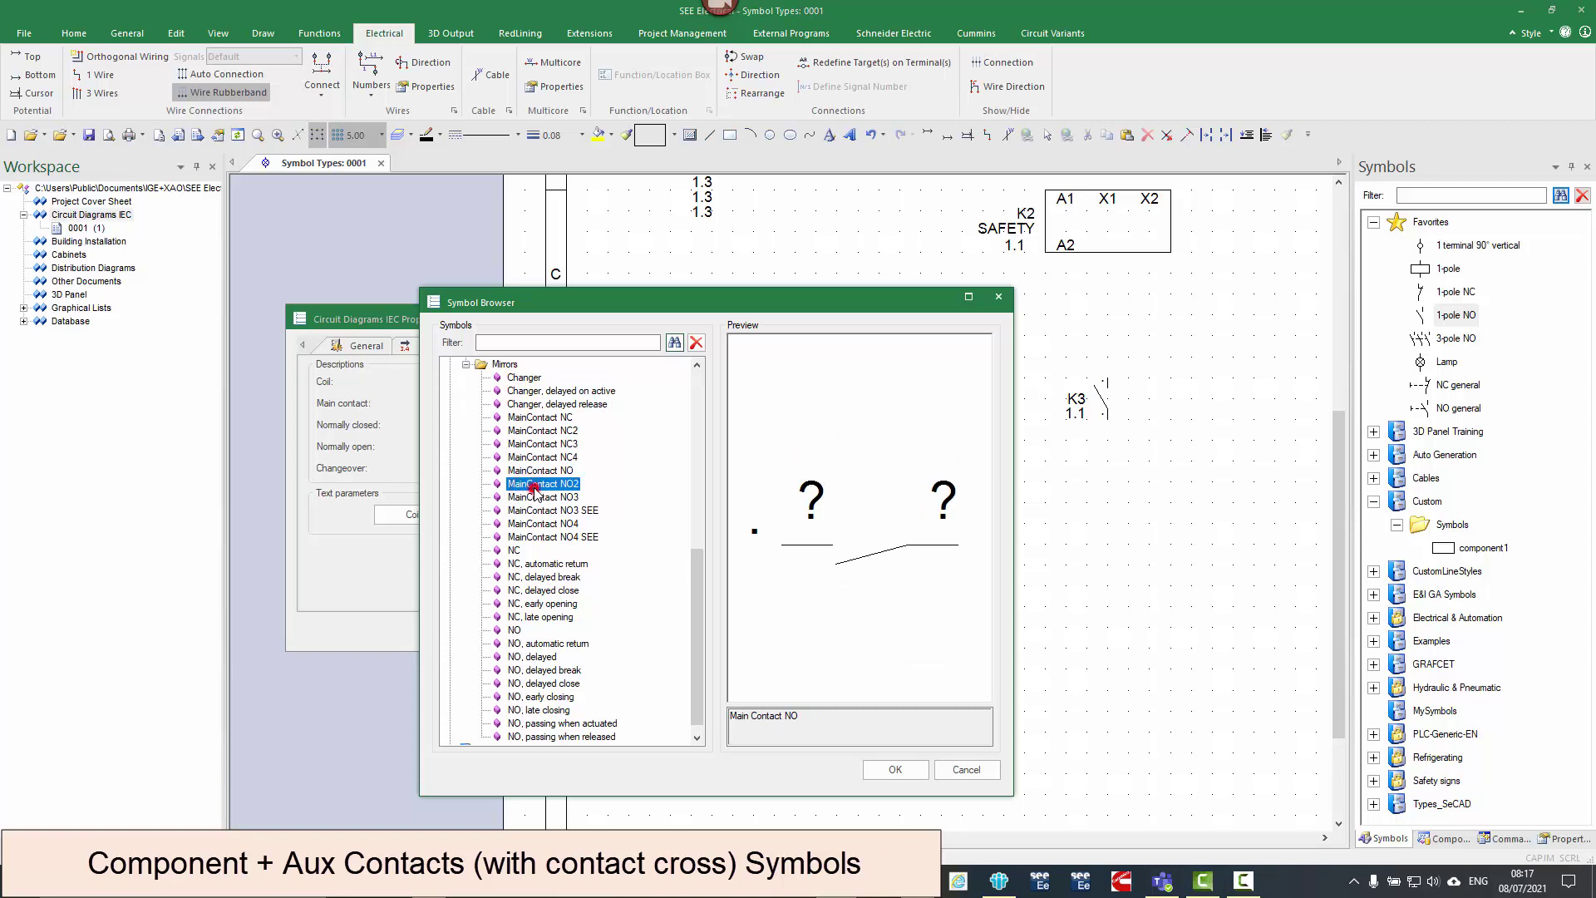
- Set Types\Mirrors as the default mirror symbol's folder and apply the Circuit Diagrams IEC properties
{"action": "left_click", "coordinate": [505, 365]}
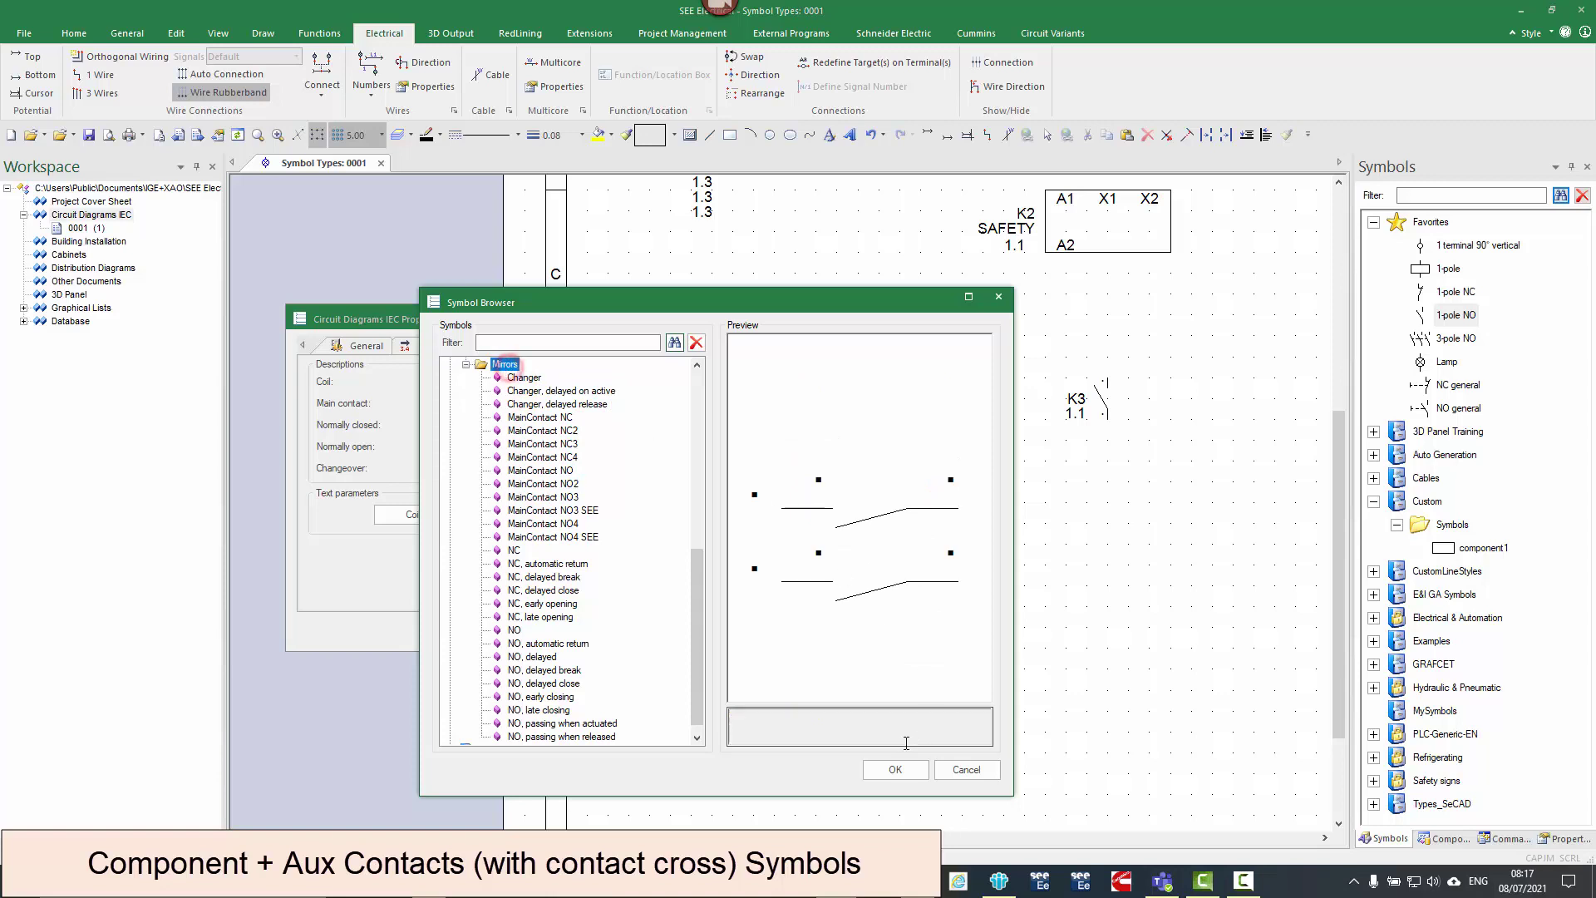
{"action": "left_click", "coordinate": [894, 770]}
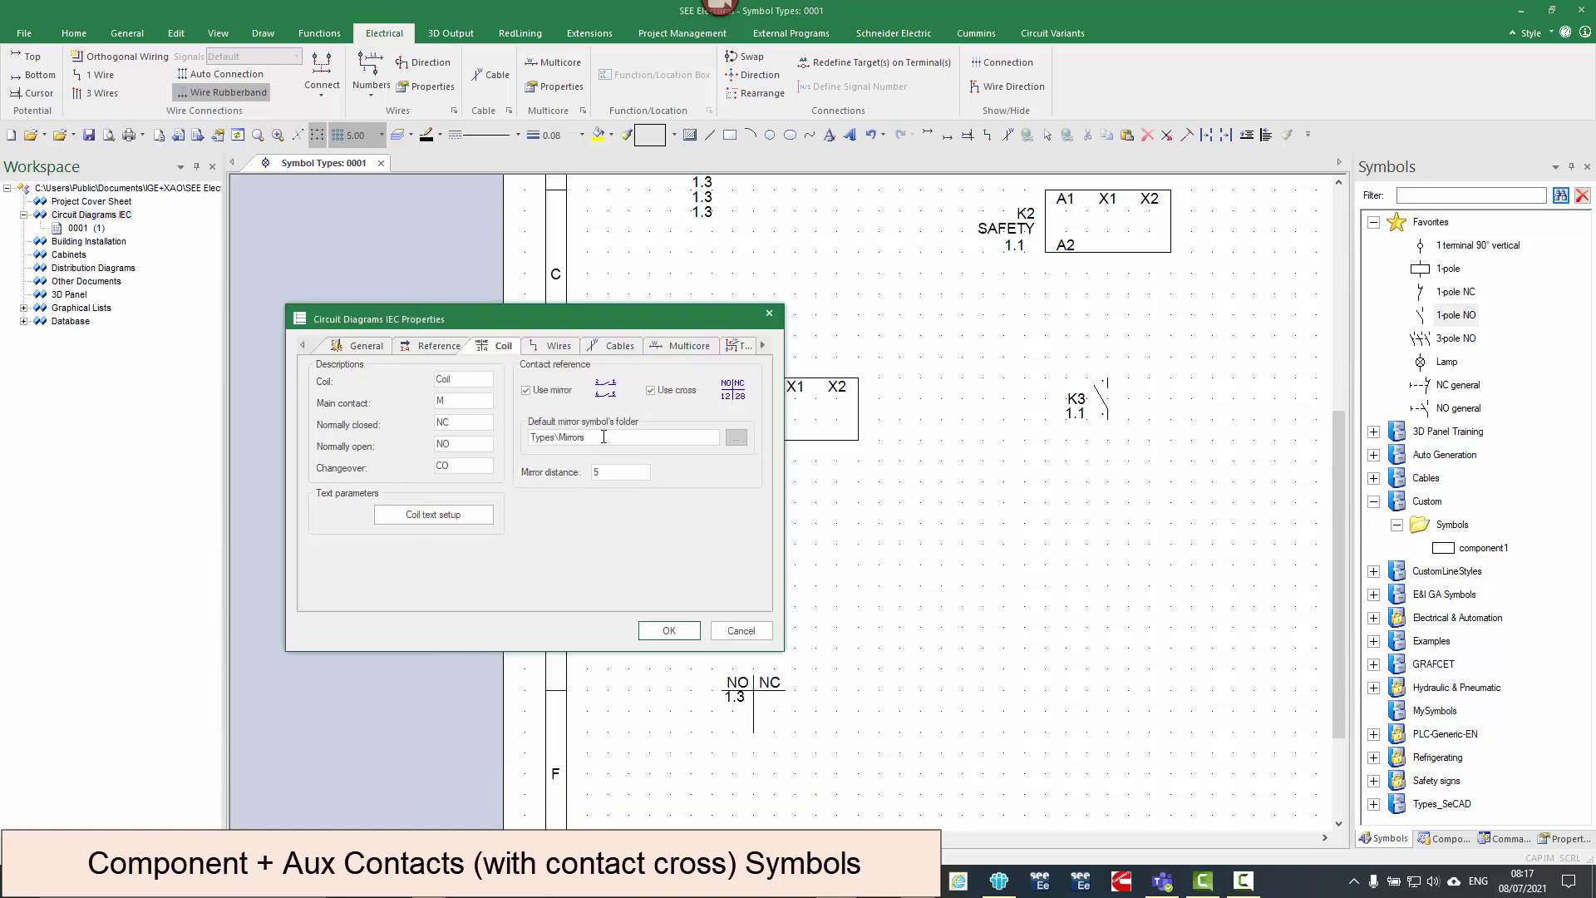
{"action": "left_click", "coordinate": [679, 631]}
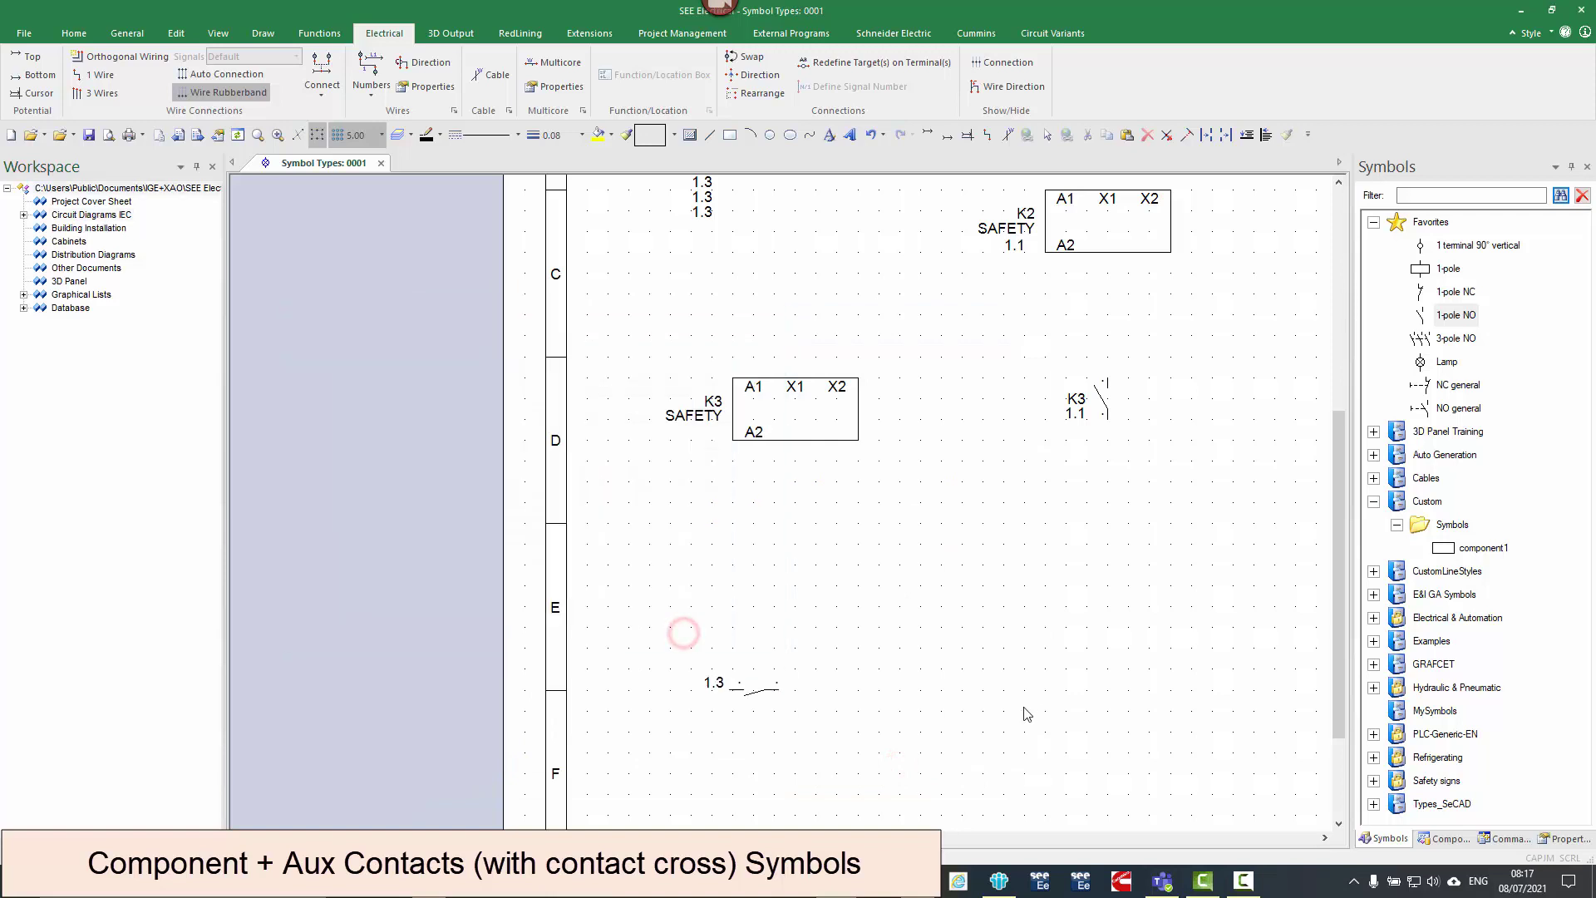
- Assign connection numbers 13 and 14 to the K3 contact in row D, column 3
{"action": "double_click", "coordinate": [1105, 405]}
{"action": "left_click", "coordinate": [1011, 163]}
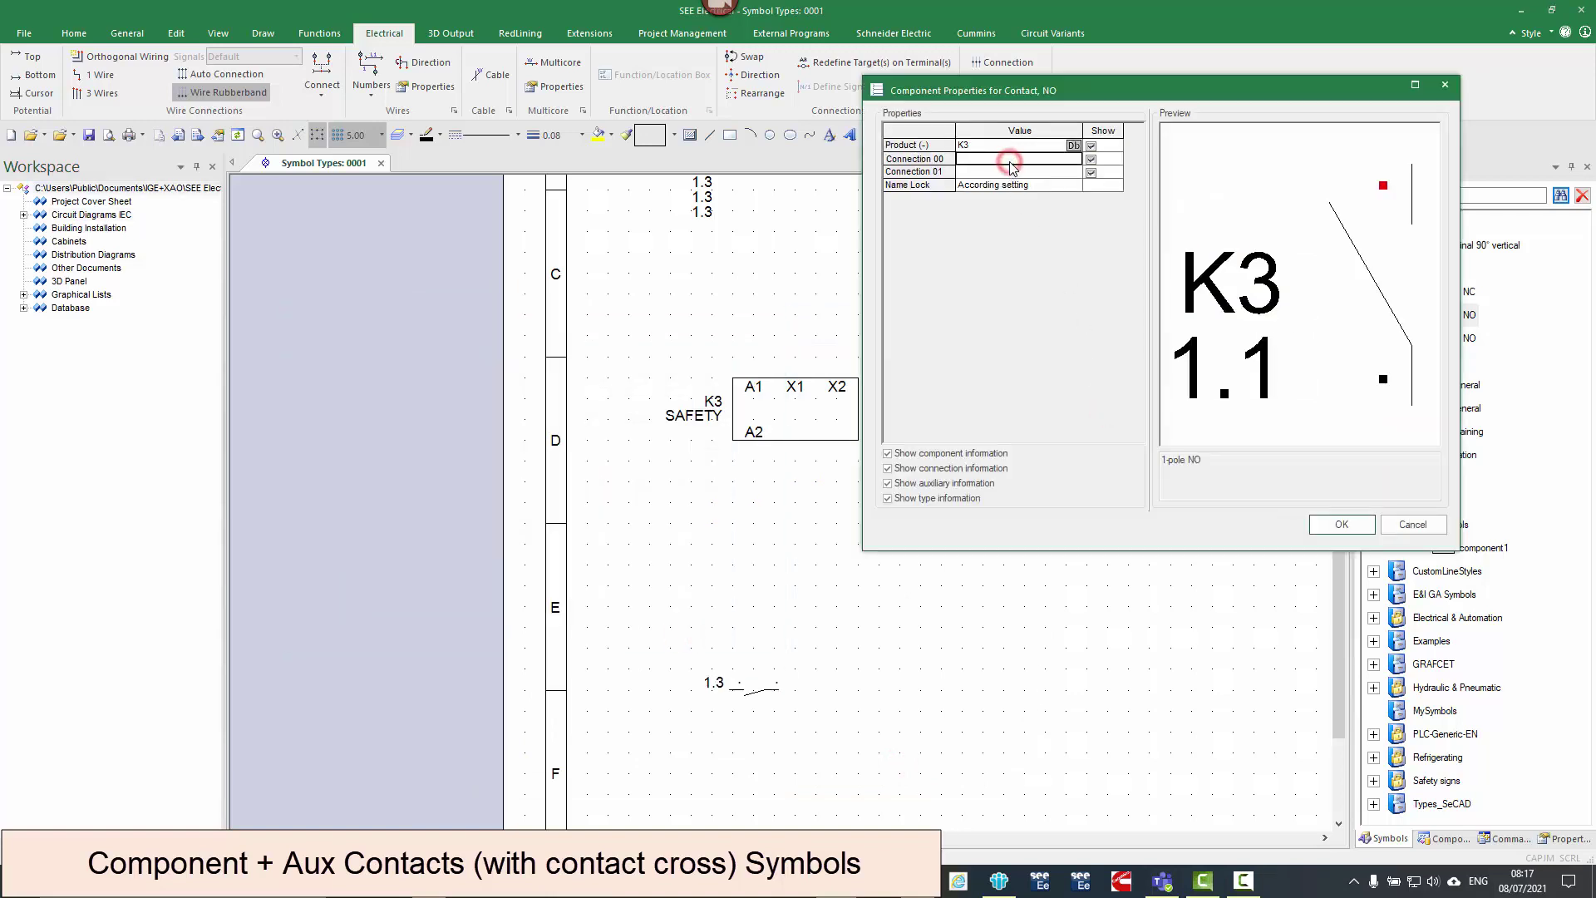
{"action": "type", "text": "13"}
{"action": "left_click", "coordinate": [1003, 171]}
{"action": "type", "text": "14"}
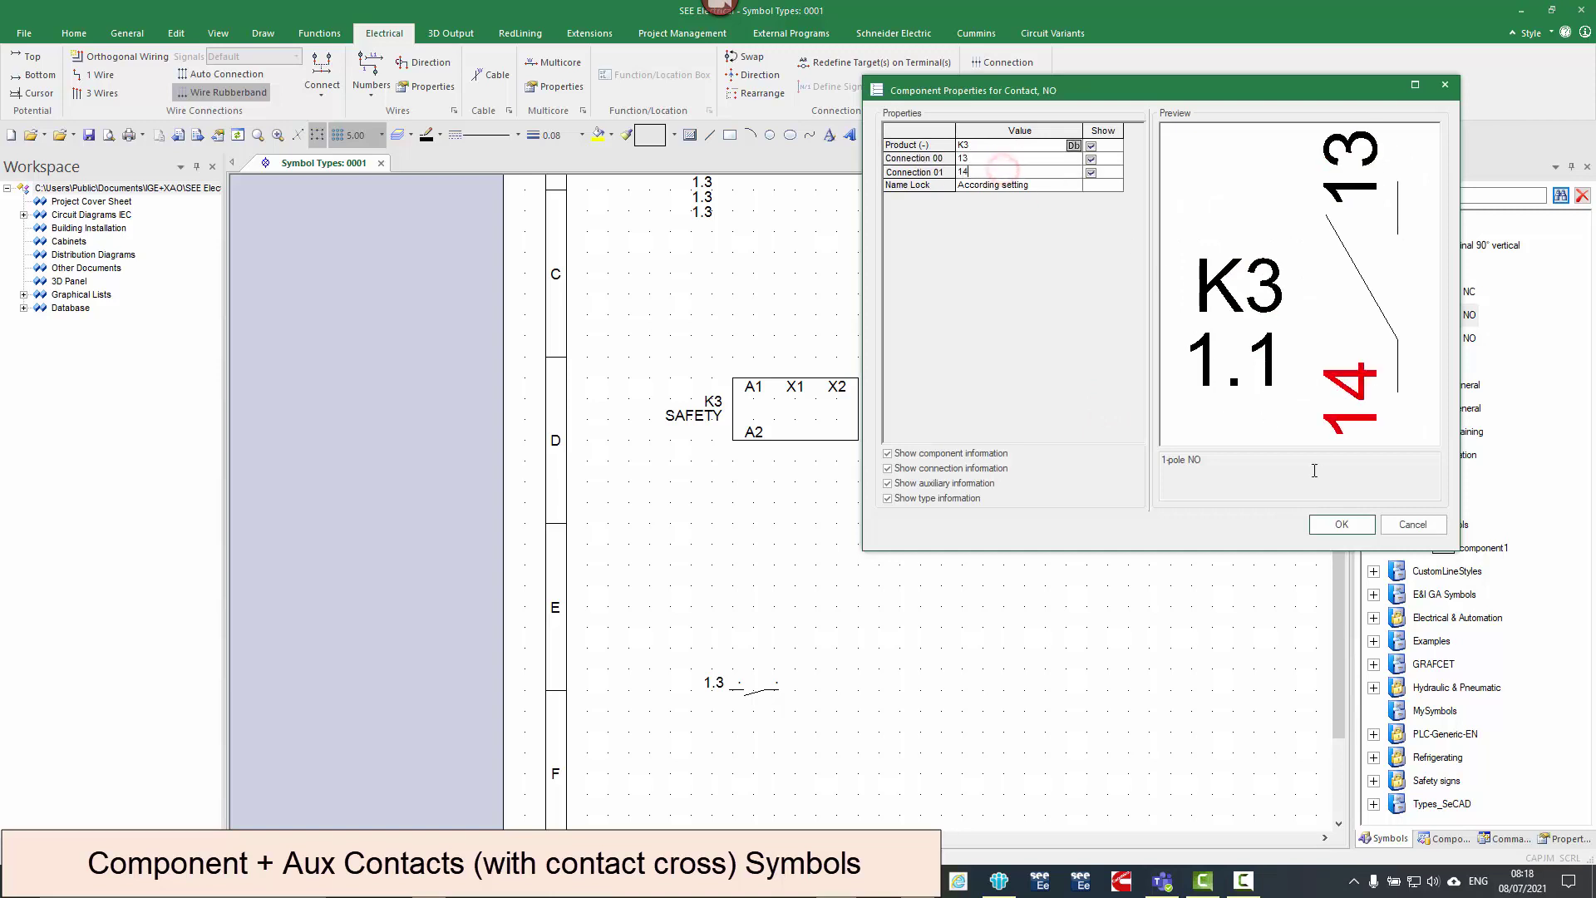
{"action": "left_click", "coordinate": [1330, 523]}
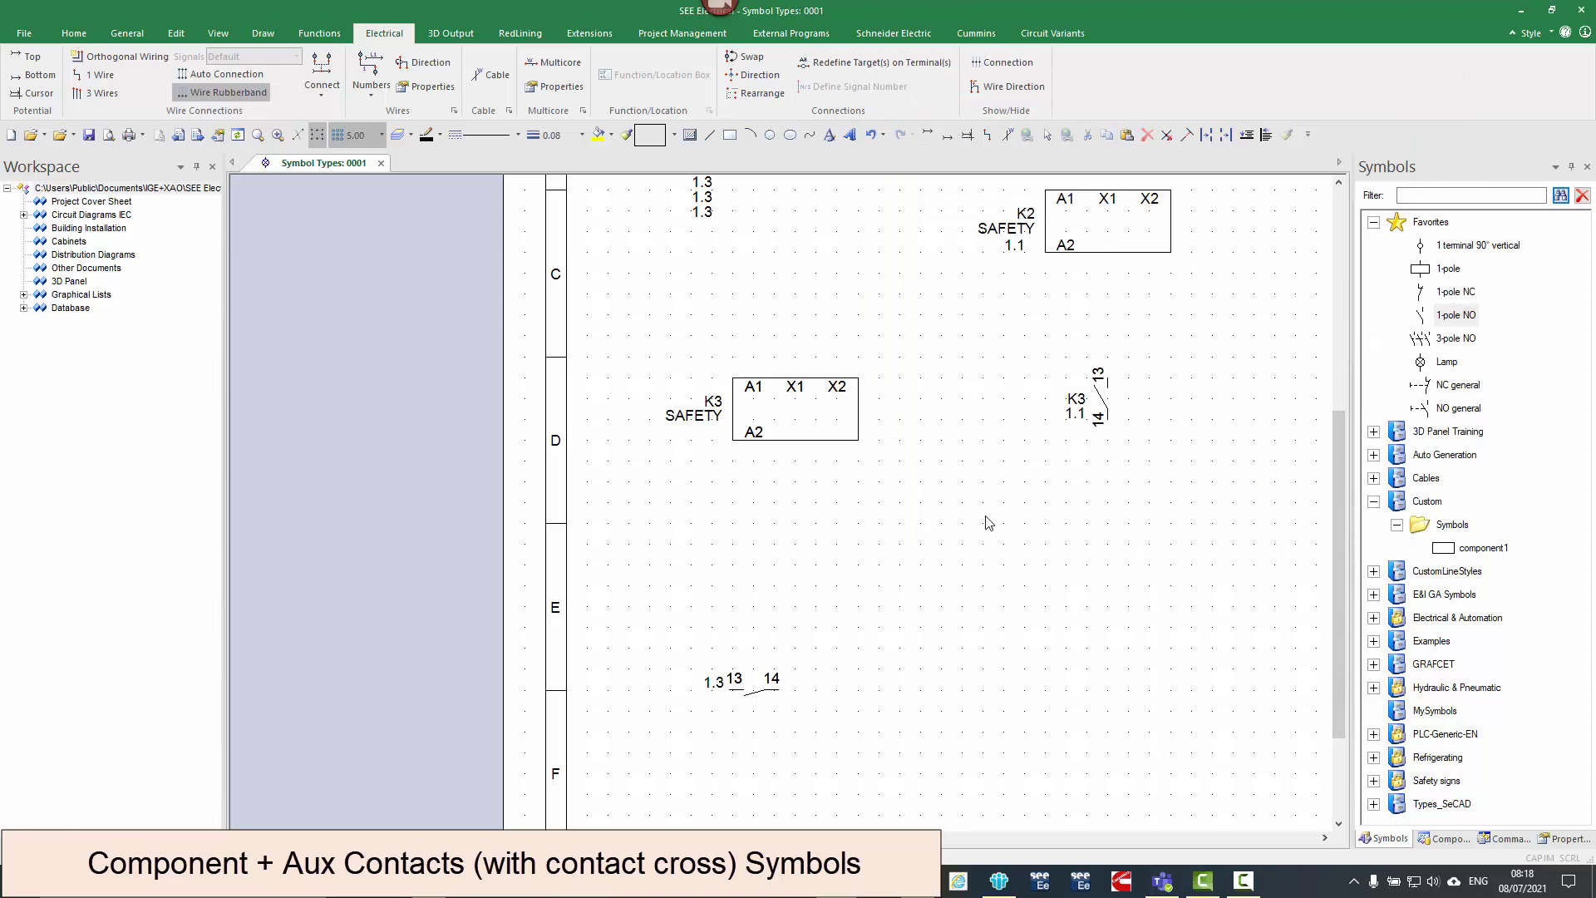
- Check the symbol type in the component properties of K3 in row D, column 1
{"action": "double_click", "coordinate": [793, 430]}
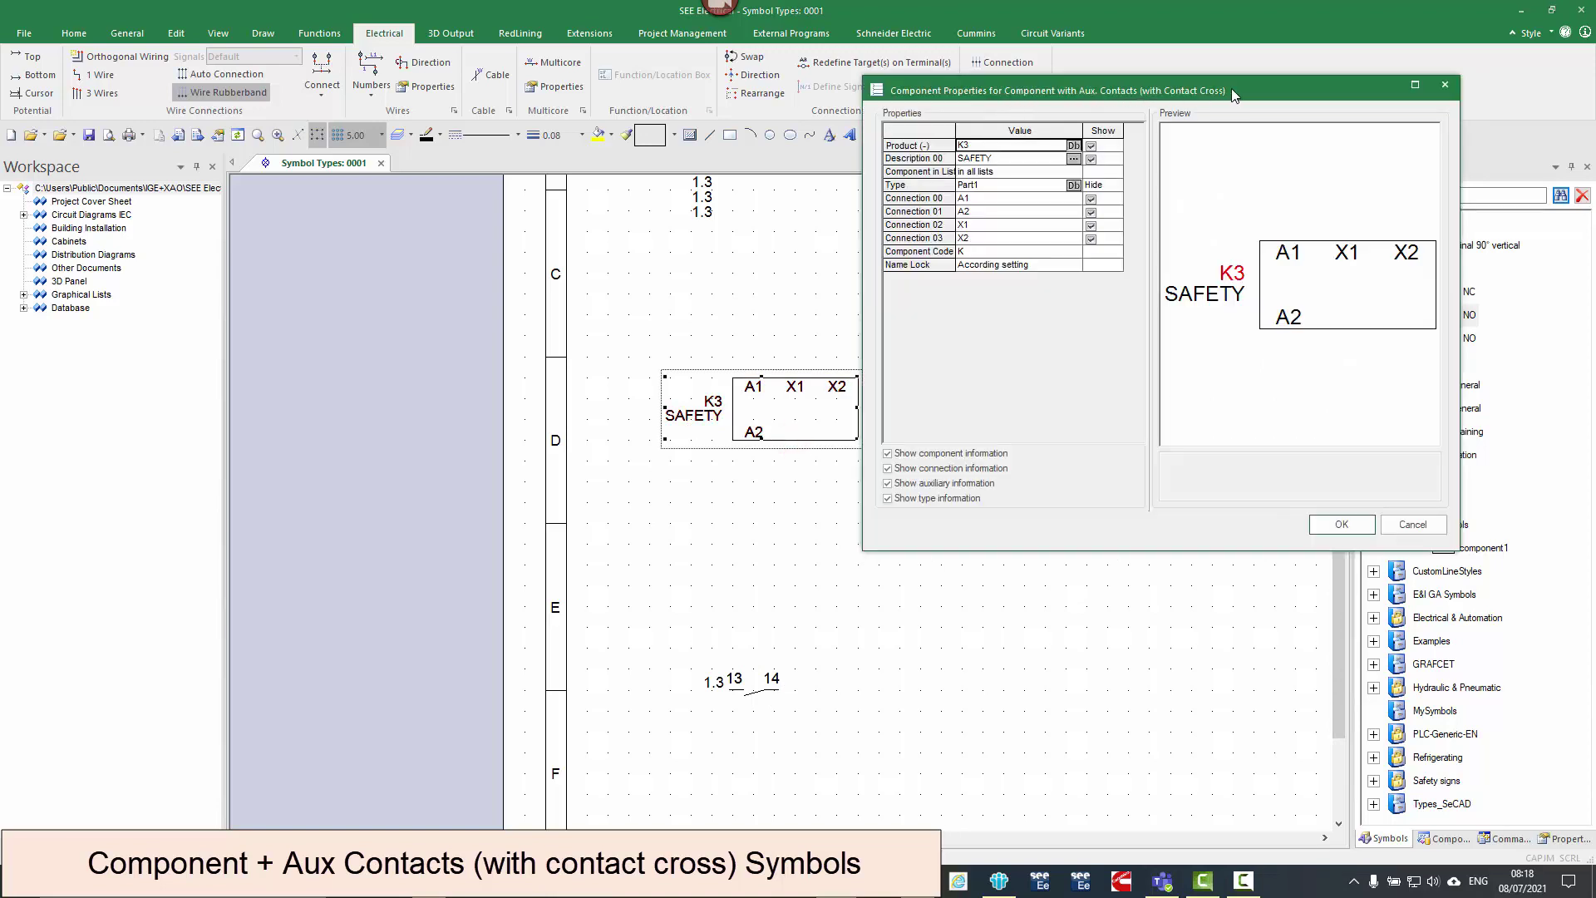
{"action": "left_click", "coordinate": [1354, 527]}
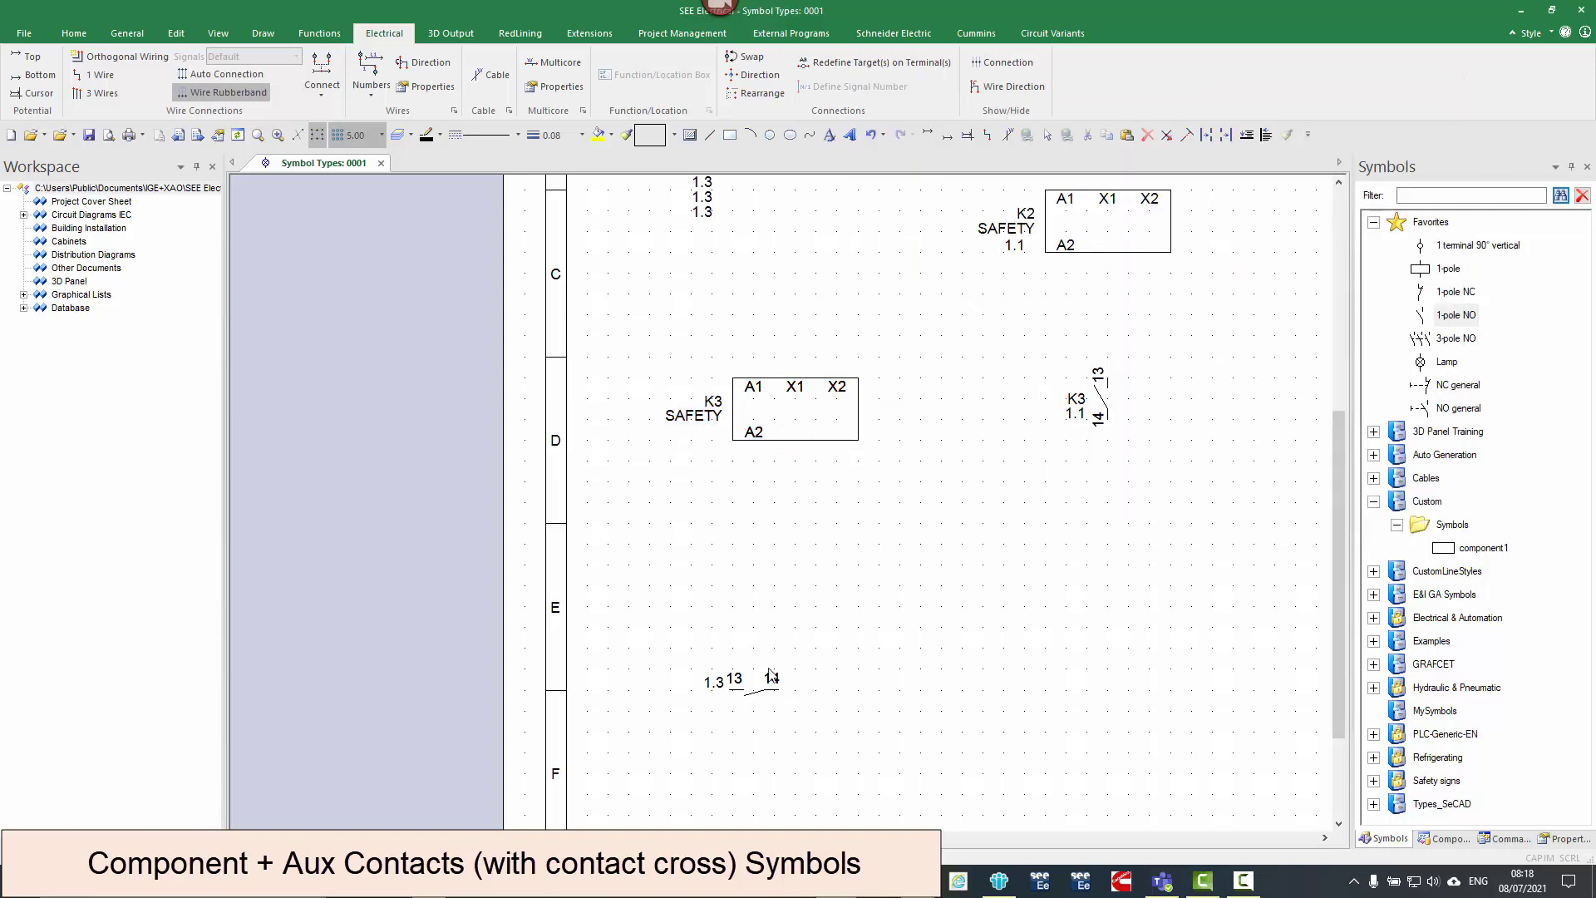
- Add a bottom potential line named 0v to the page
{"action": "scroll", "coordinate": [760, 691], "scroll_direction": "down", "scroll_amount": 3}
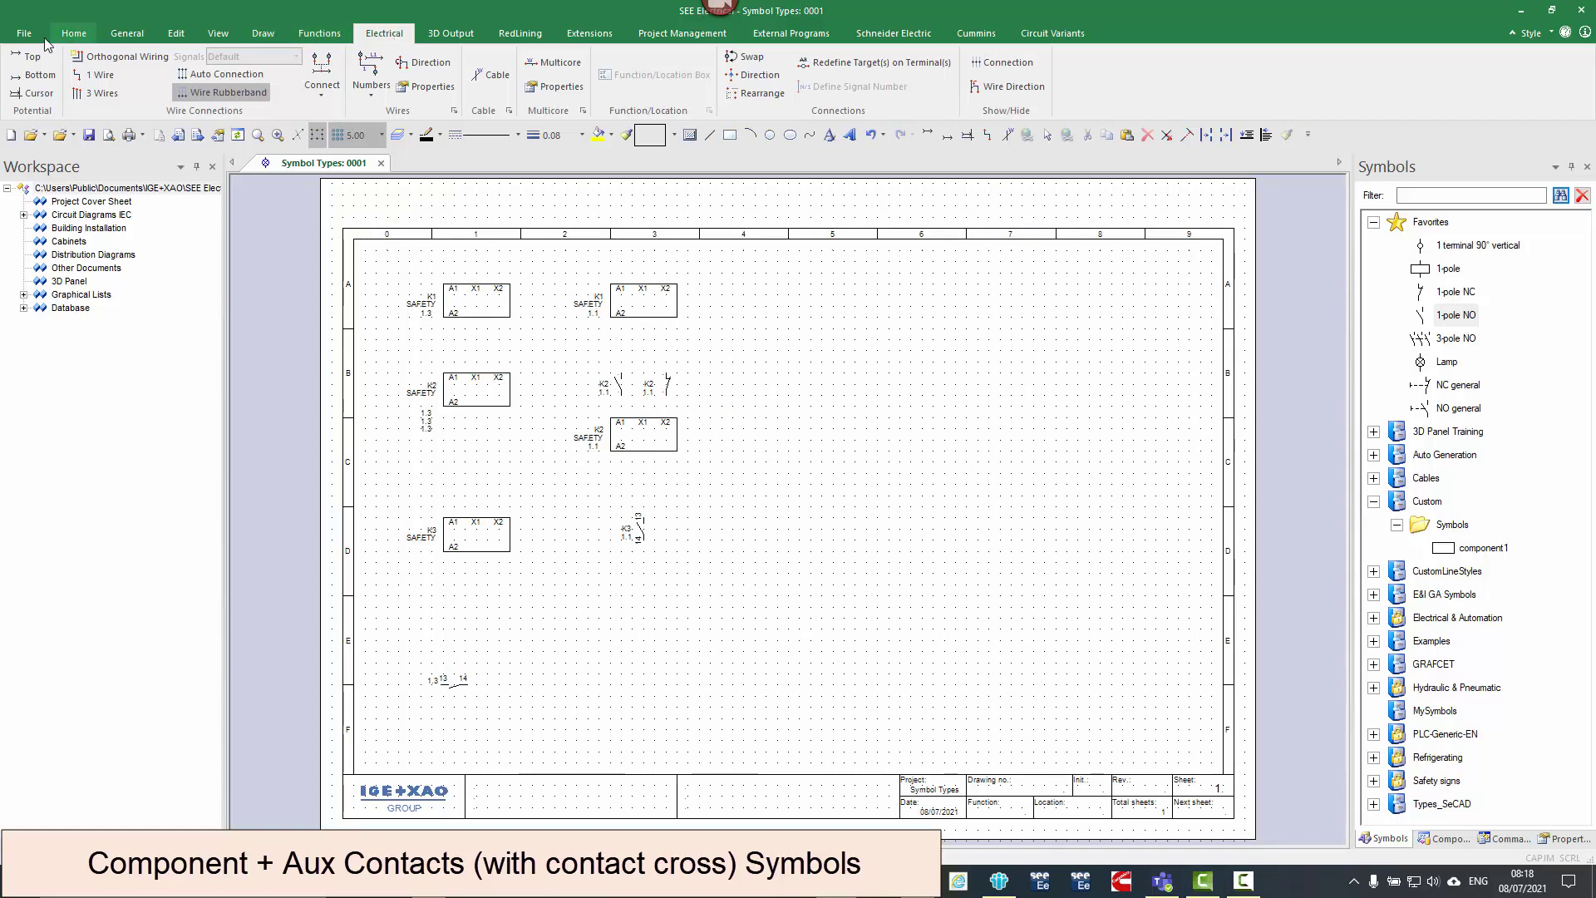
{"action": "left_click", "coordinate": [39, 76]}
{"action": "type", "text": "0v"}
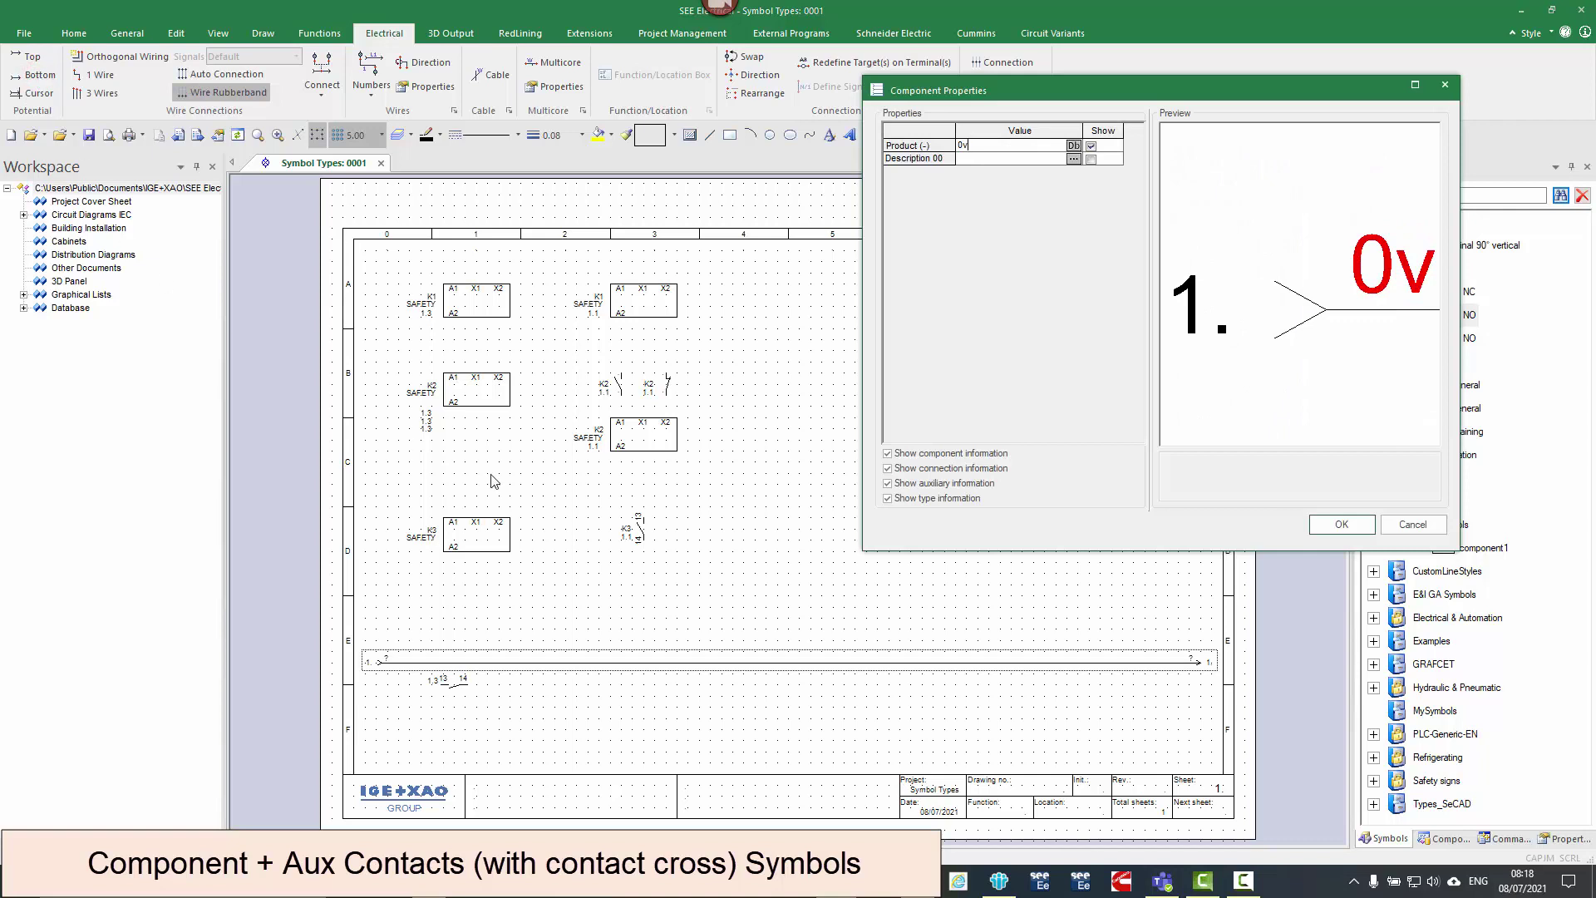
{"action": "left_click", "coordinate": [1330, 524]}
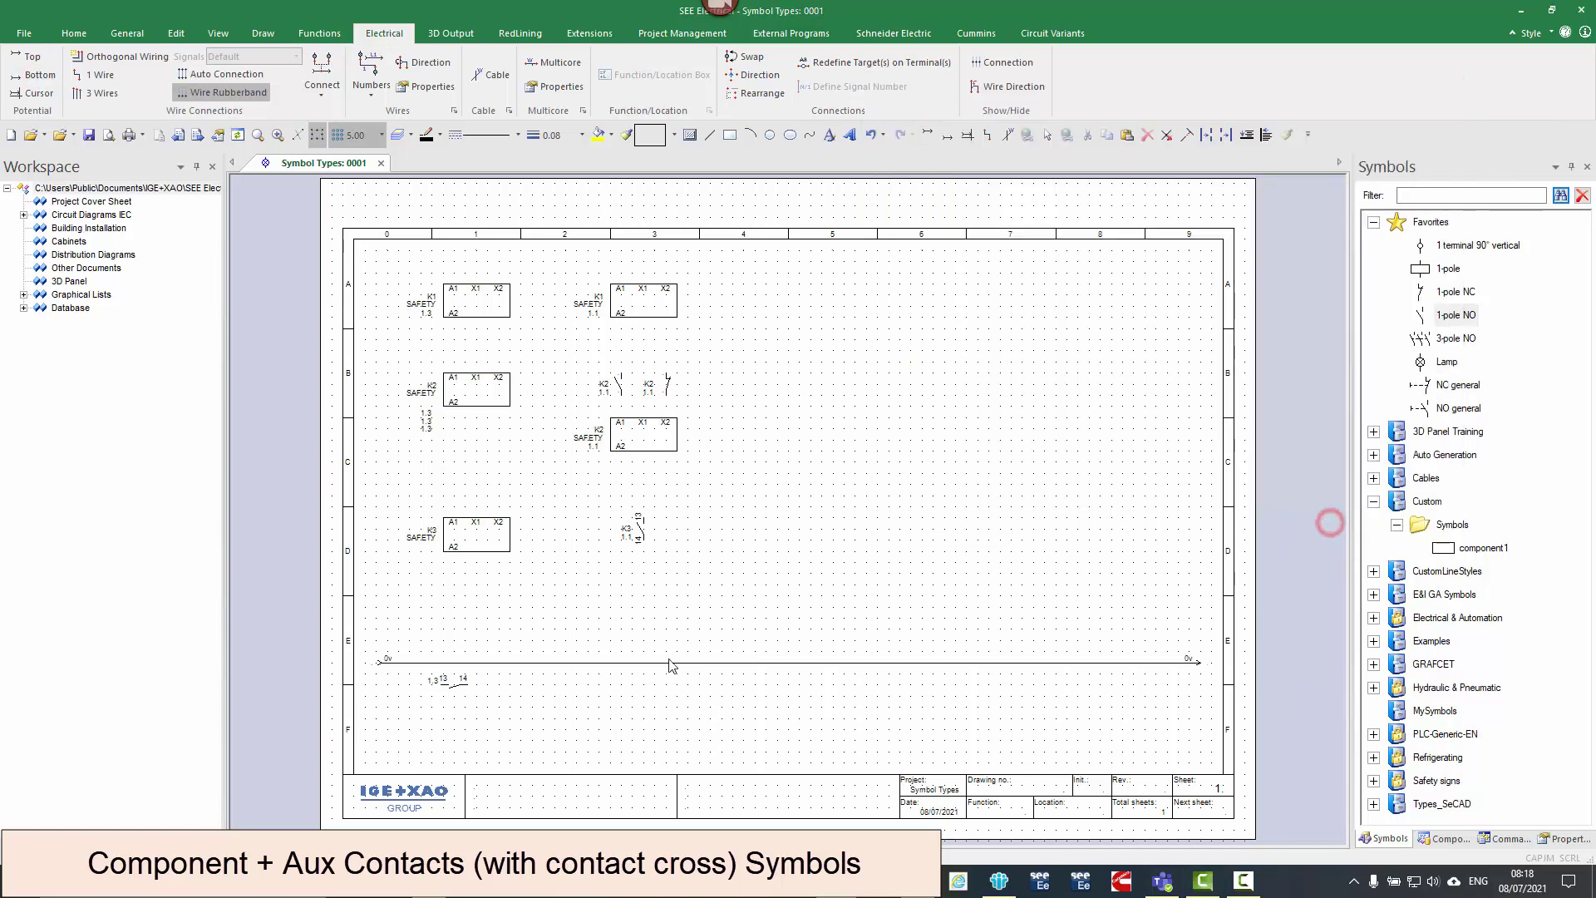
- Set the distance from potential to contact reference to 20 in the page properties
{"action": "scroll", "coordinate": [482, 681], "scroll_direction": "up", "scroll_amount": 1}
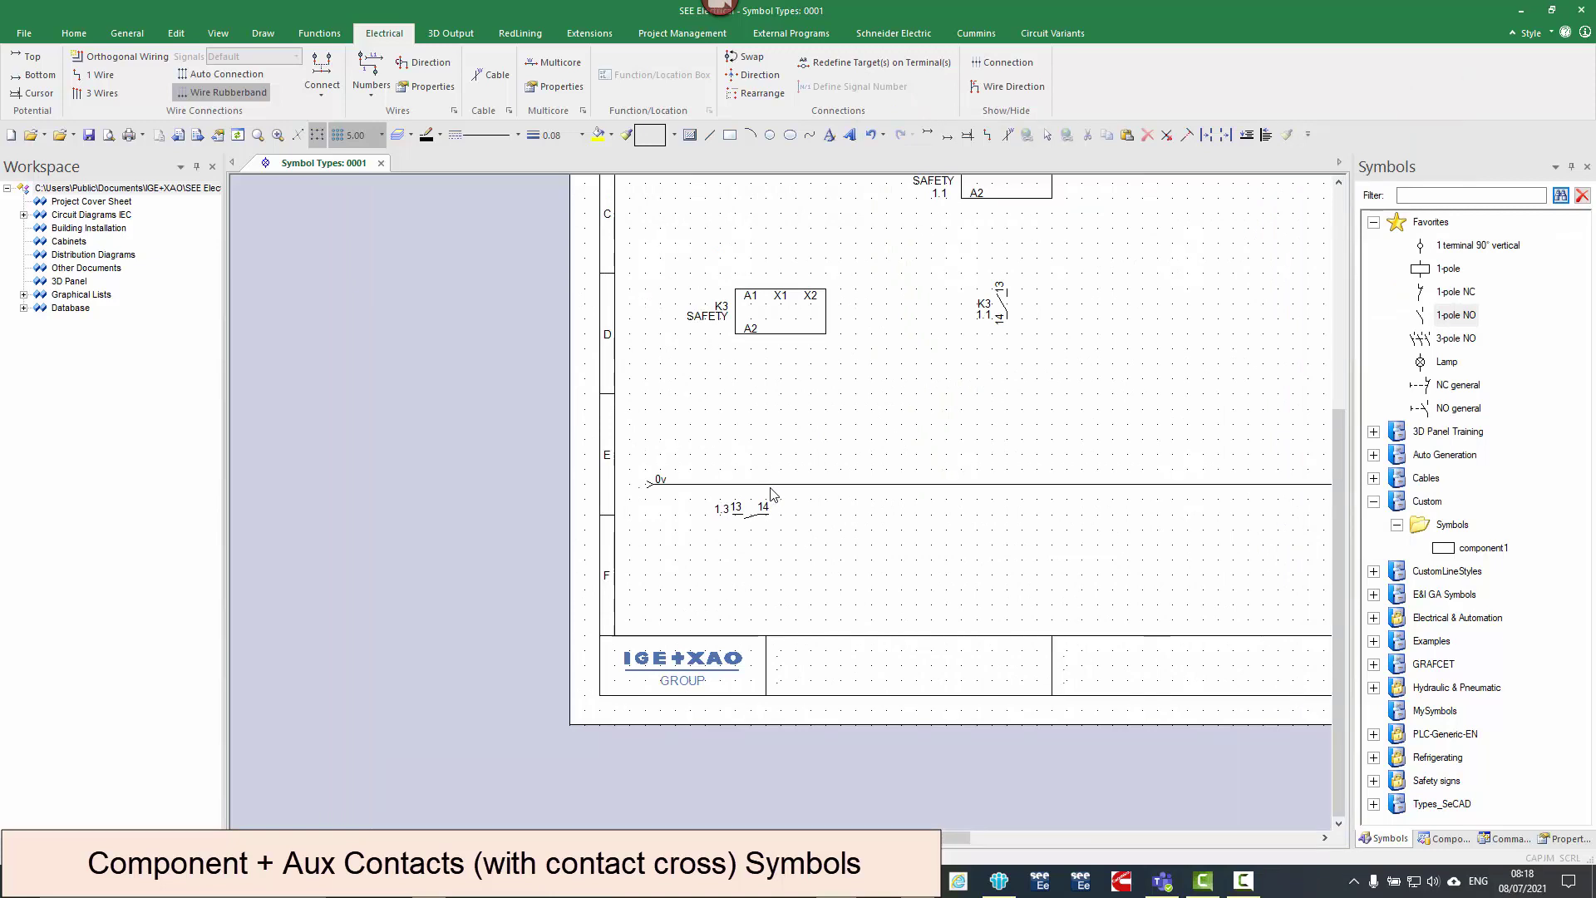
{"action": "scroll", "coordinate": [772, 493], "scroll_direction": "down", "scroll_amount": 3}
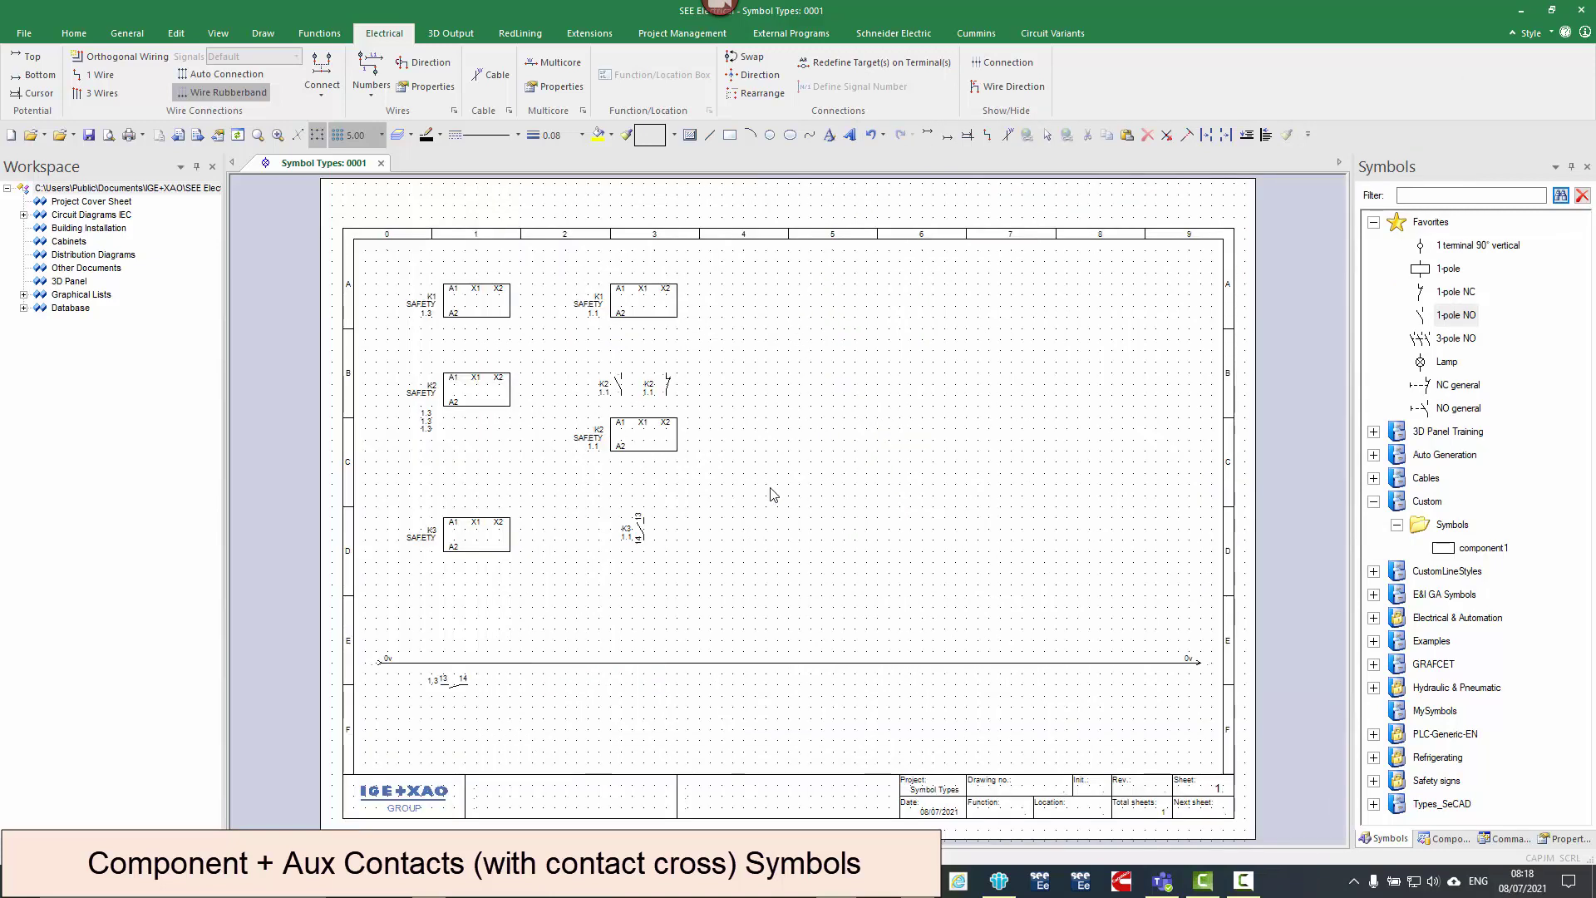
{"action": "right_click", "coordinate": [893, 413]}
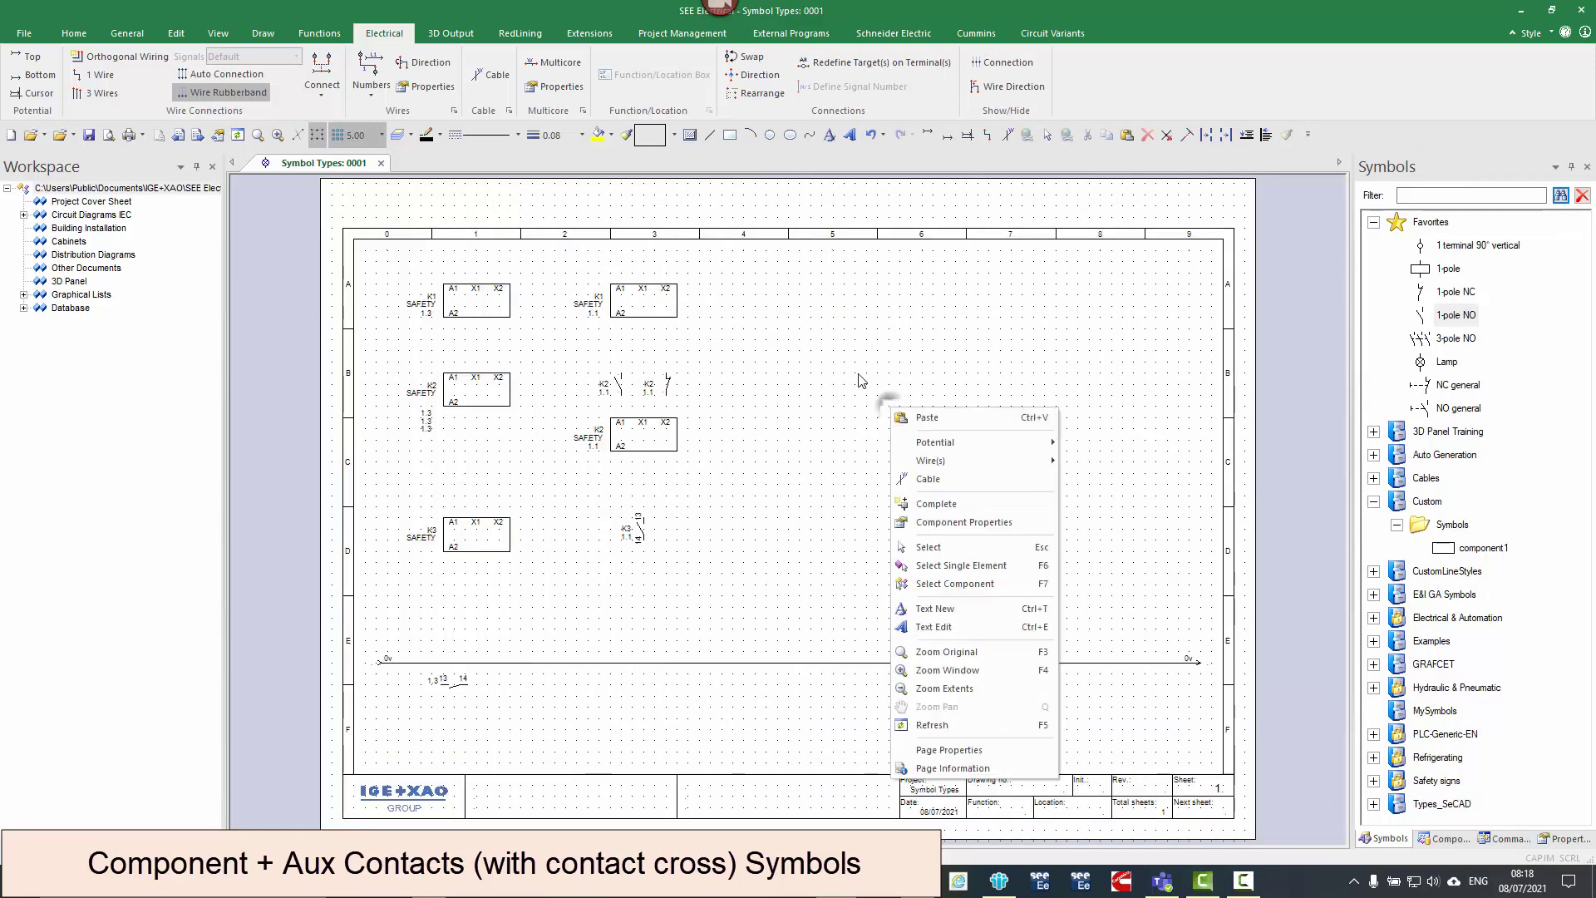
{"action": "left_click", "coordinate": [948, 750]}
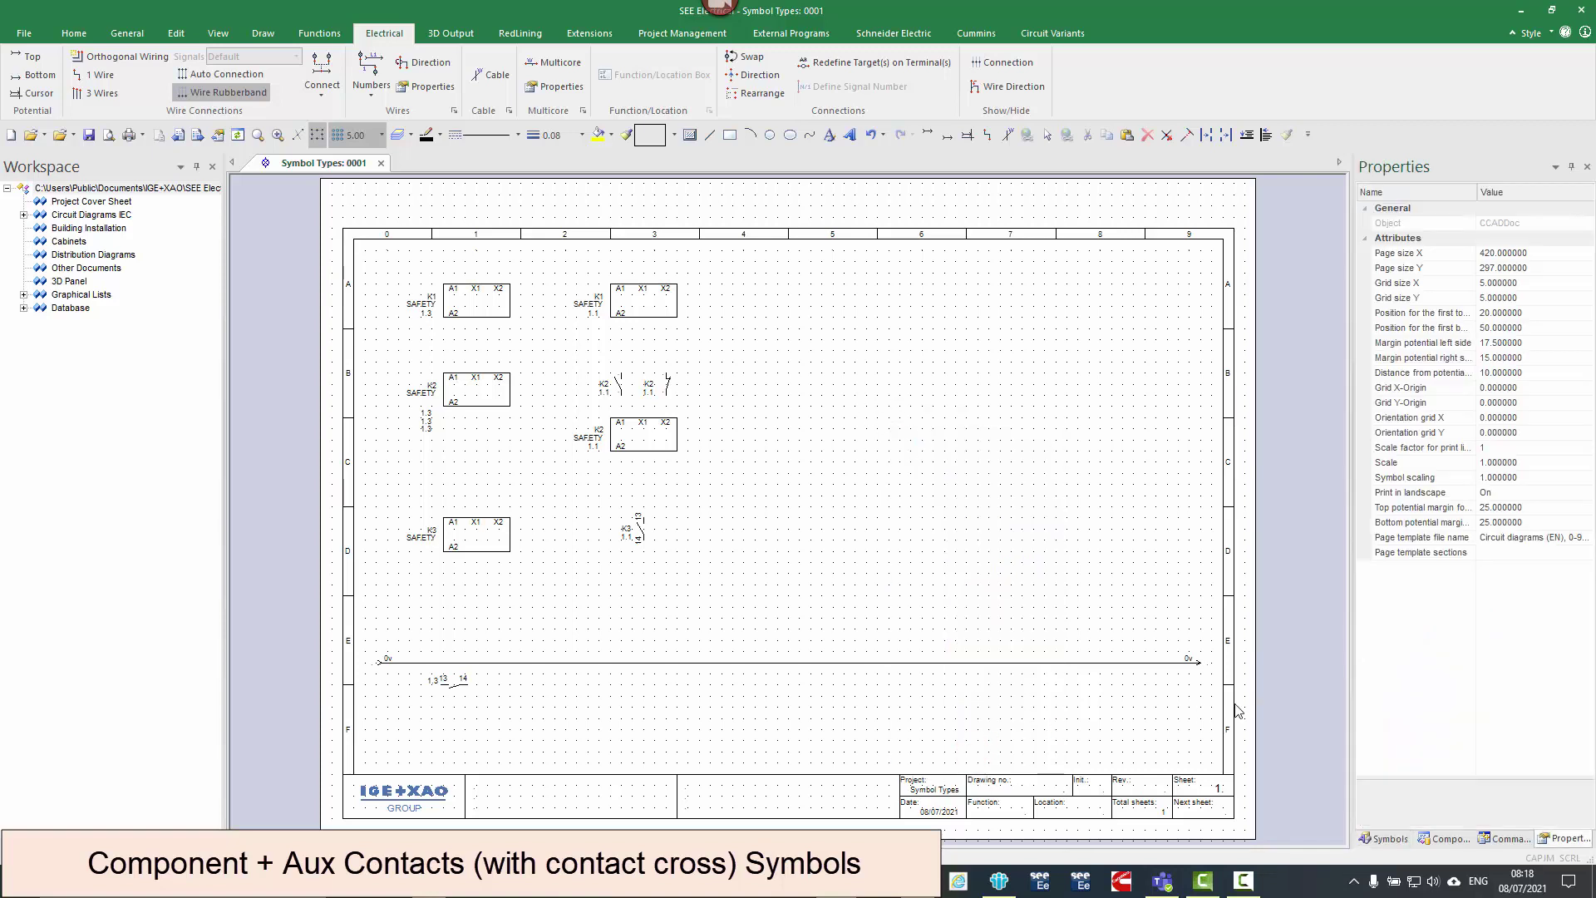
{"action": "left_click_drag", "start_coordinate": [1482, 192], "coordinate": [1494, 192]}
{"action": "left_click", "coordinate": [1546, 312]}
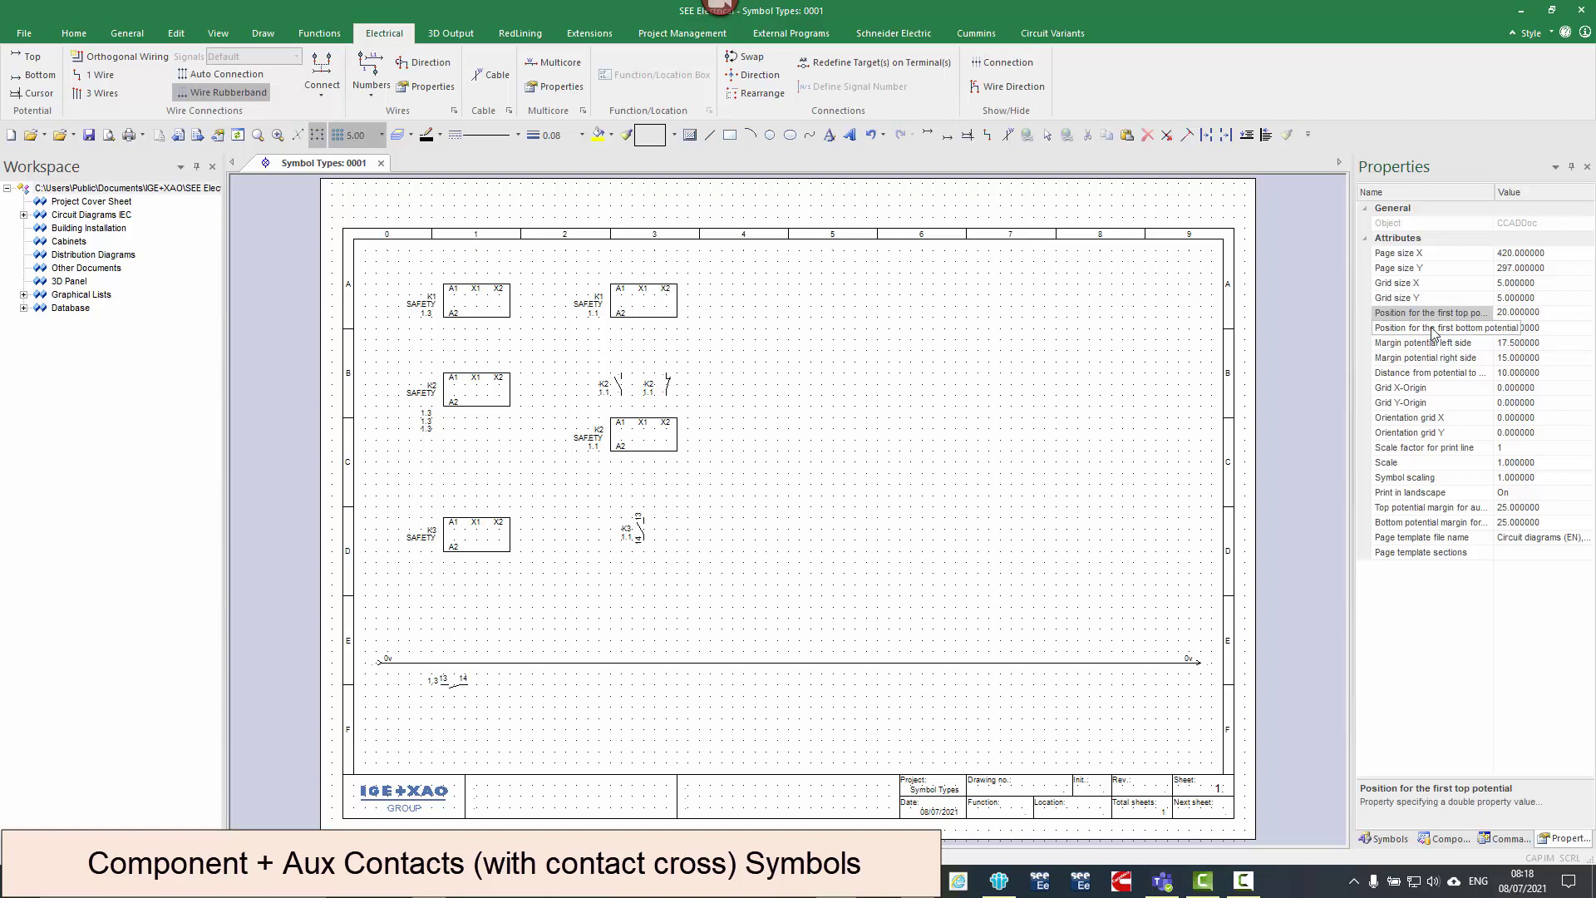
{"action": "left_click", "coordinate": [1513, 327]}
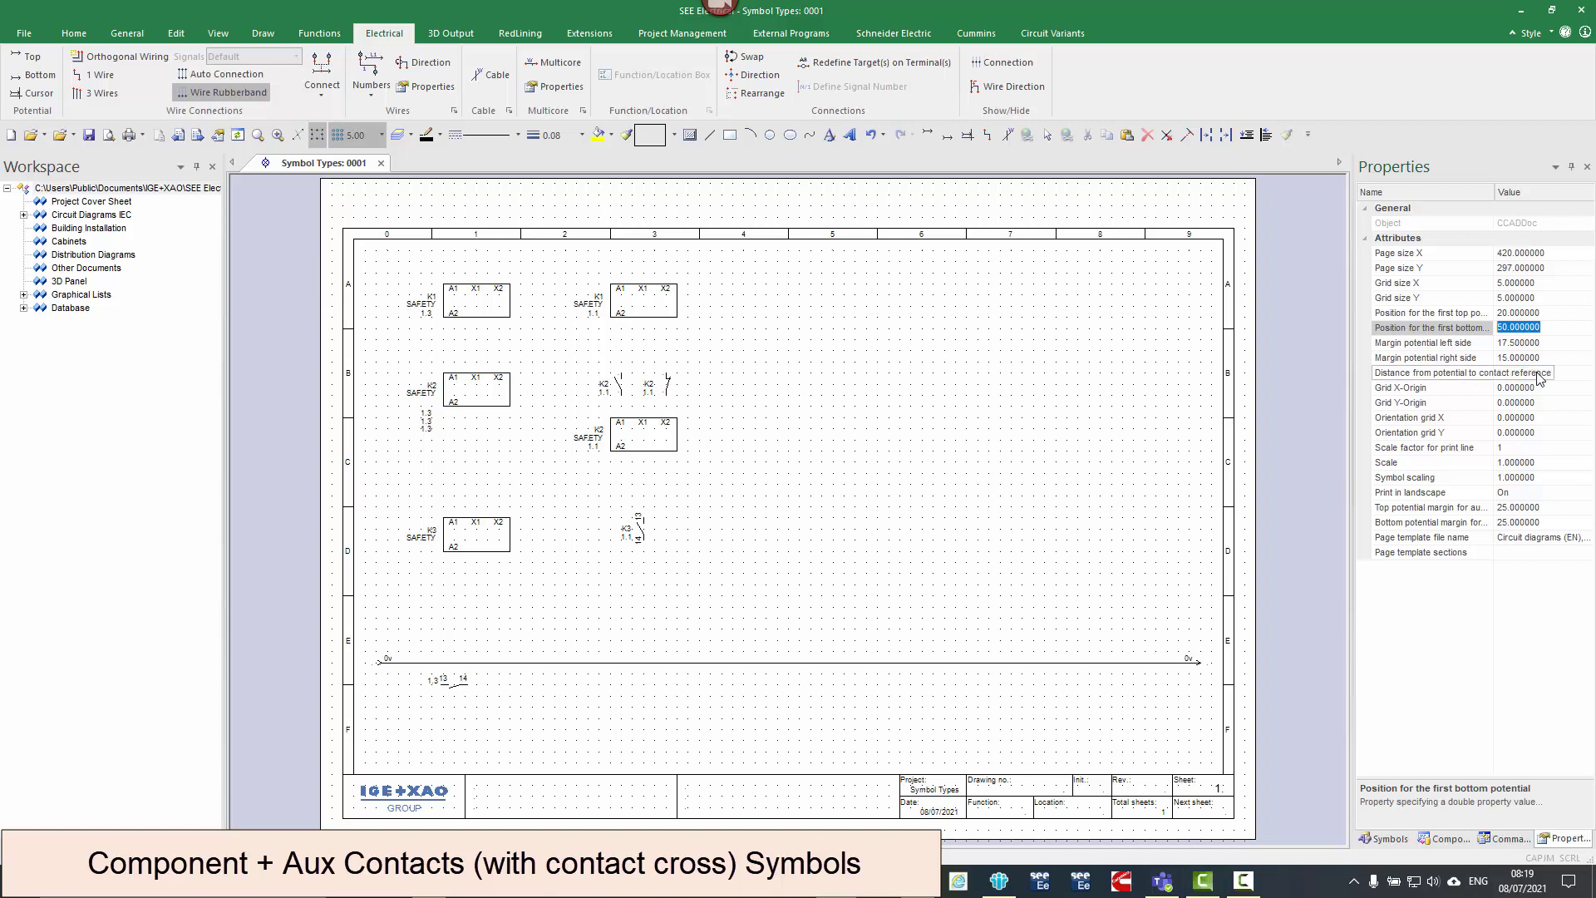
{"action": "left_click", "coordinate": [1571, 371]}
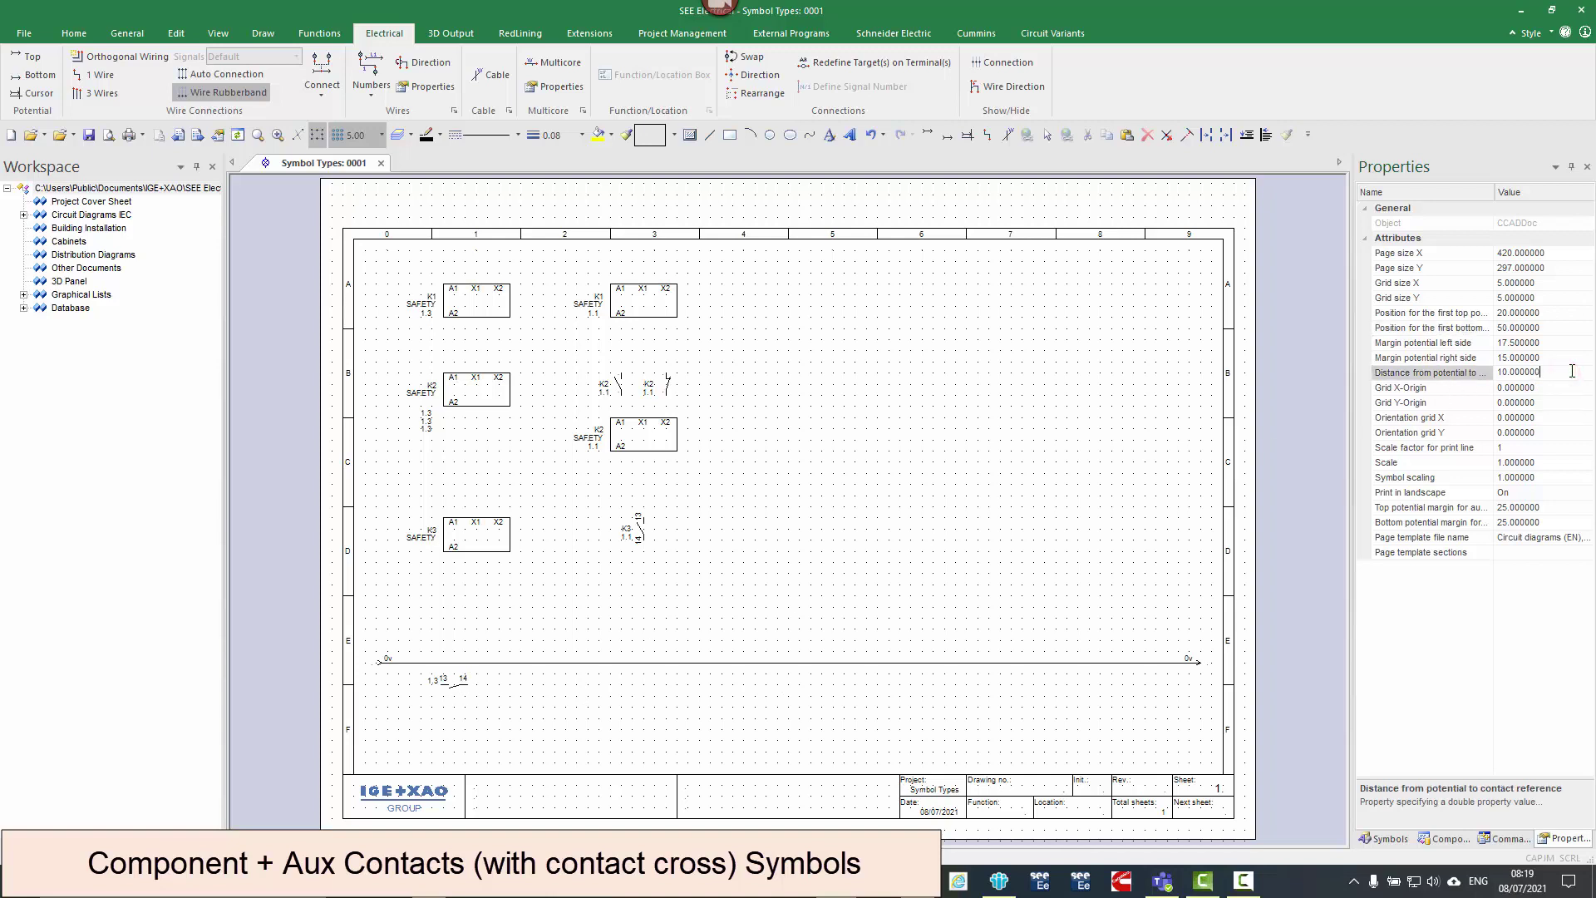
{"action": "left_click_drag", "start_coordinate": [1571, 372], "coordinate": [1490, 374]}
{"action": "type", "text": "20"}
{"action": "left_click", "coordinate": [1555, 388]}
- Copy the K3 component from row D, column 1 and paste it in row D, column 4
{"action": "left_click", "coordinate": [599, 605]}
{"action": "left_click", "coordinate": [469, 544]}
{"action": "right_click", "coordinate": [480, 547]}
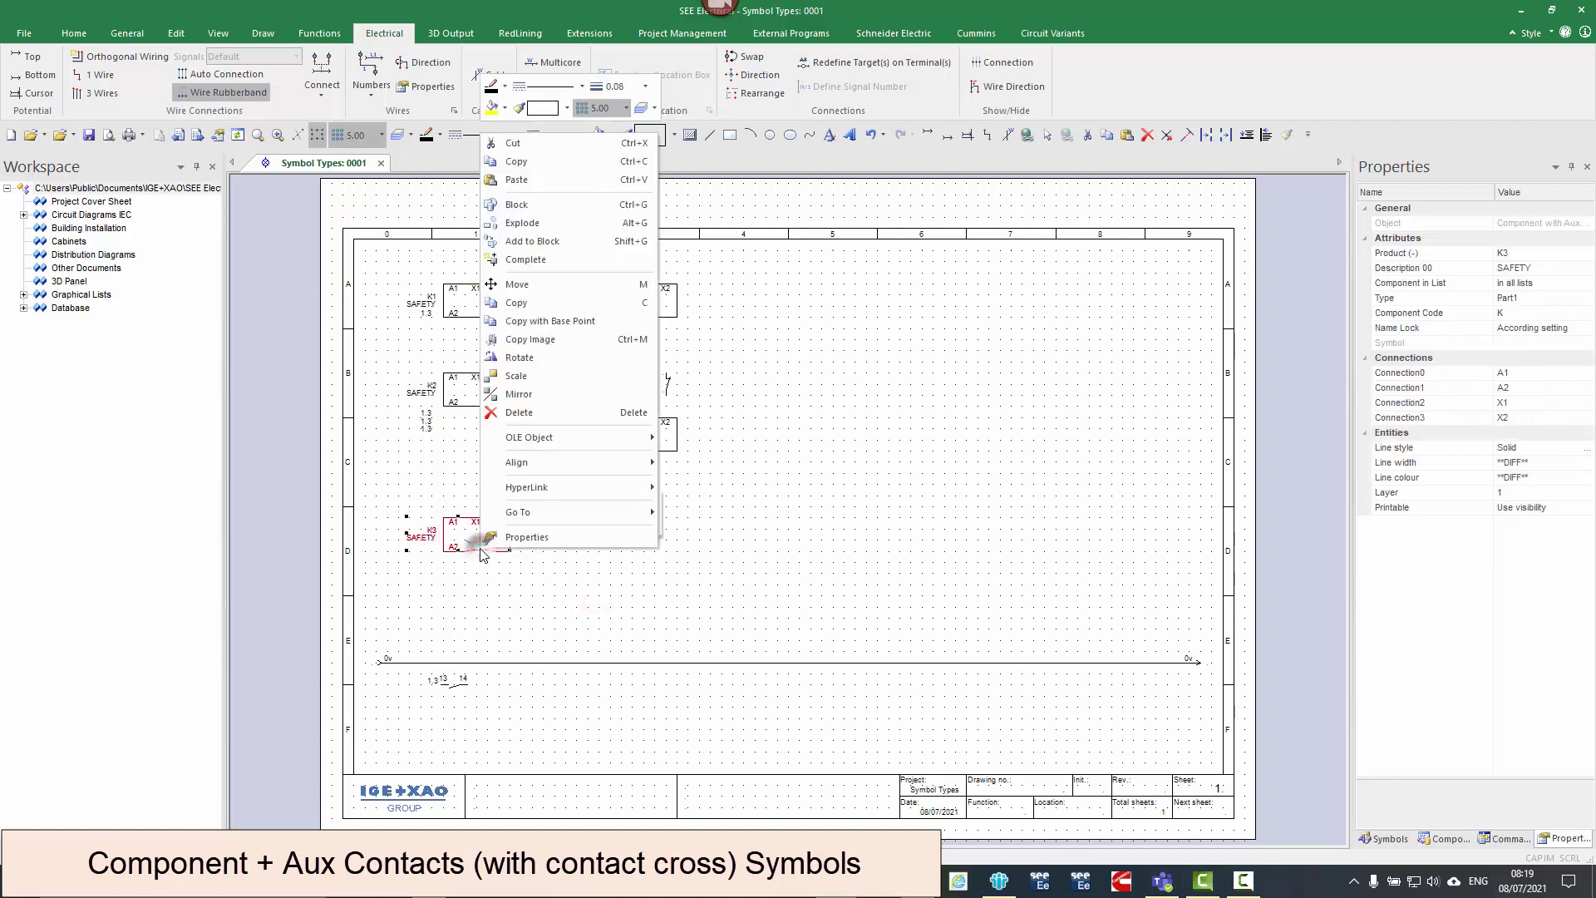
{"action": "left_click", "coordinate": [507, 162]}
{"action": "right_click", "coordinate": [812, 539]}
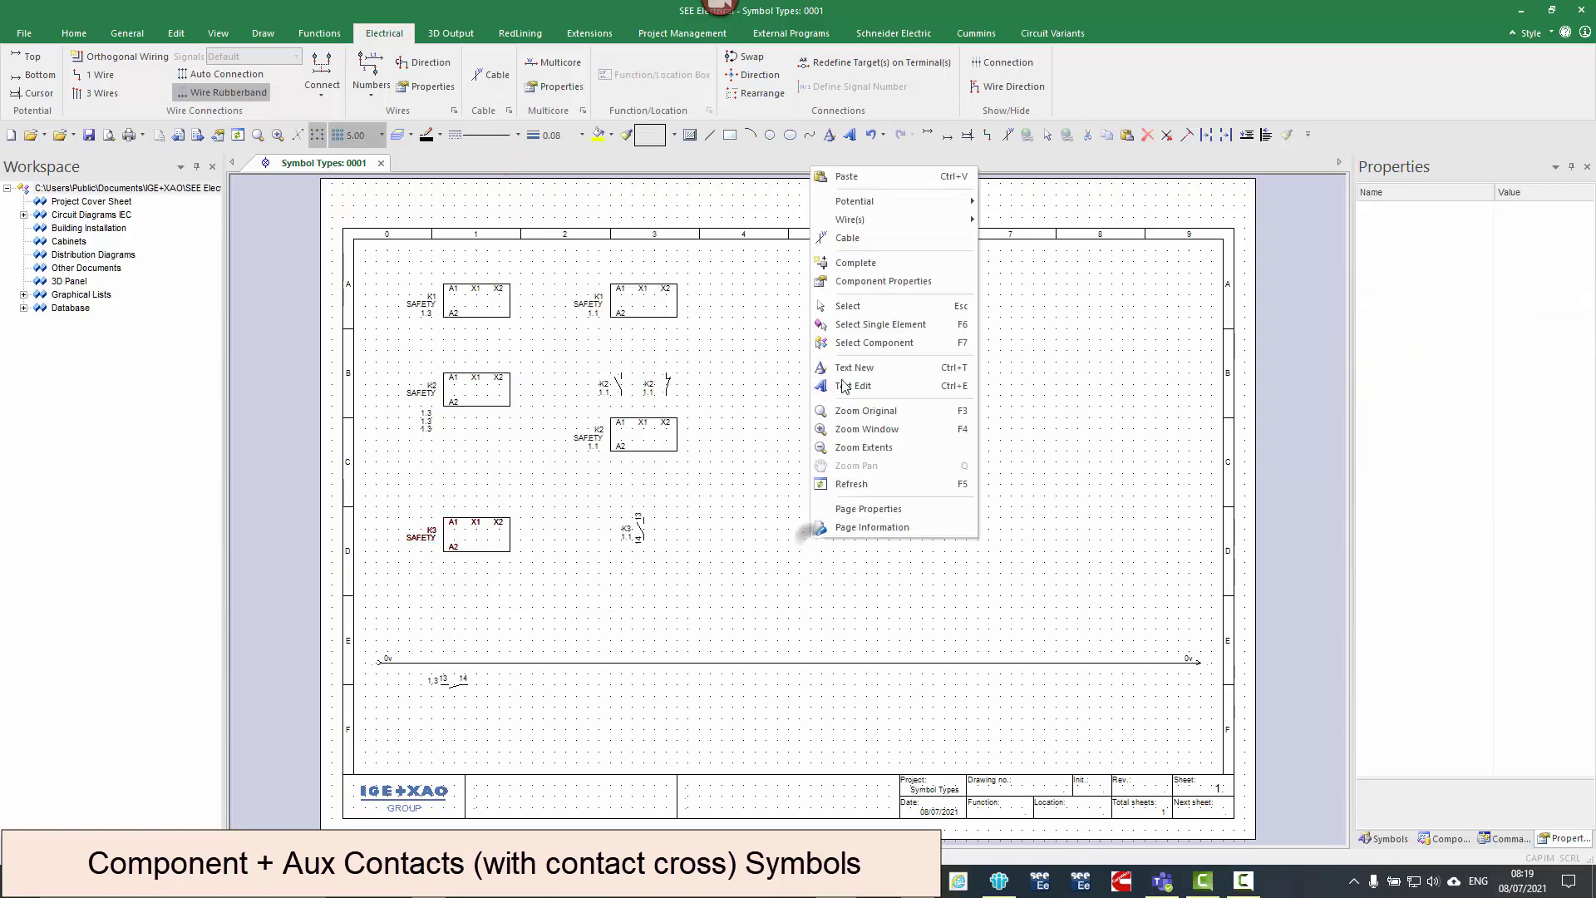
{"action": "left_click", "coordinate": [859, 175]}
{"action": "left_click", "coordinate": [765, 517]}
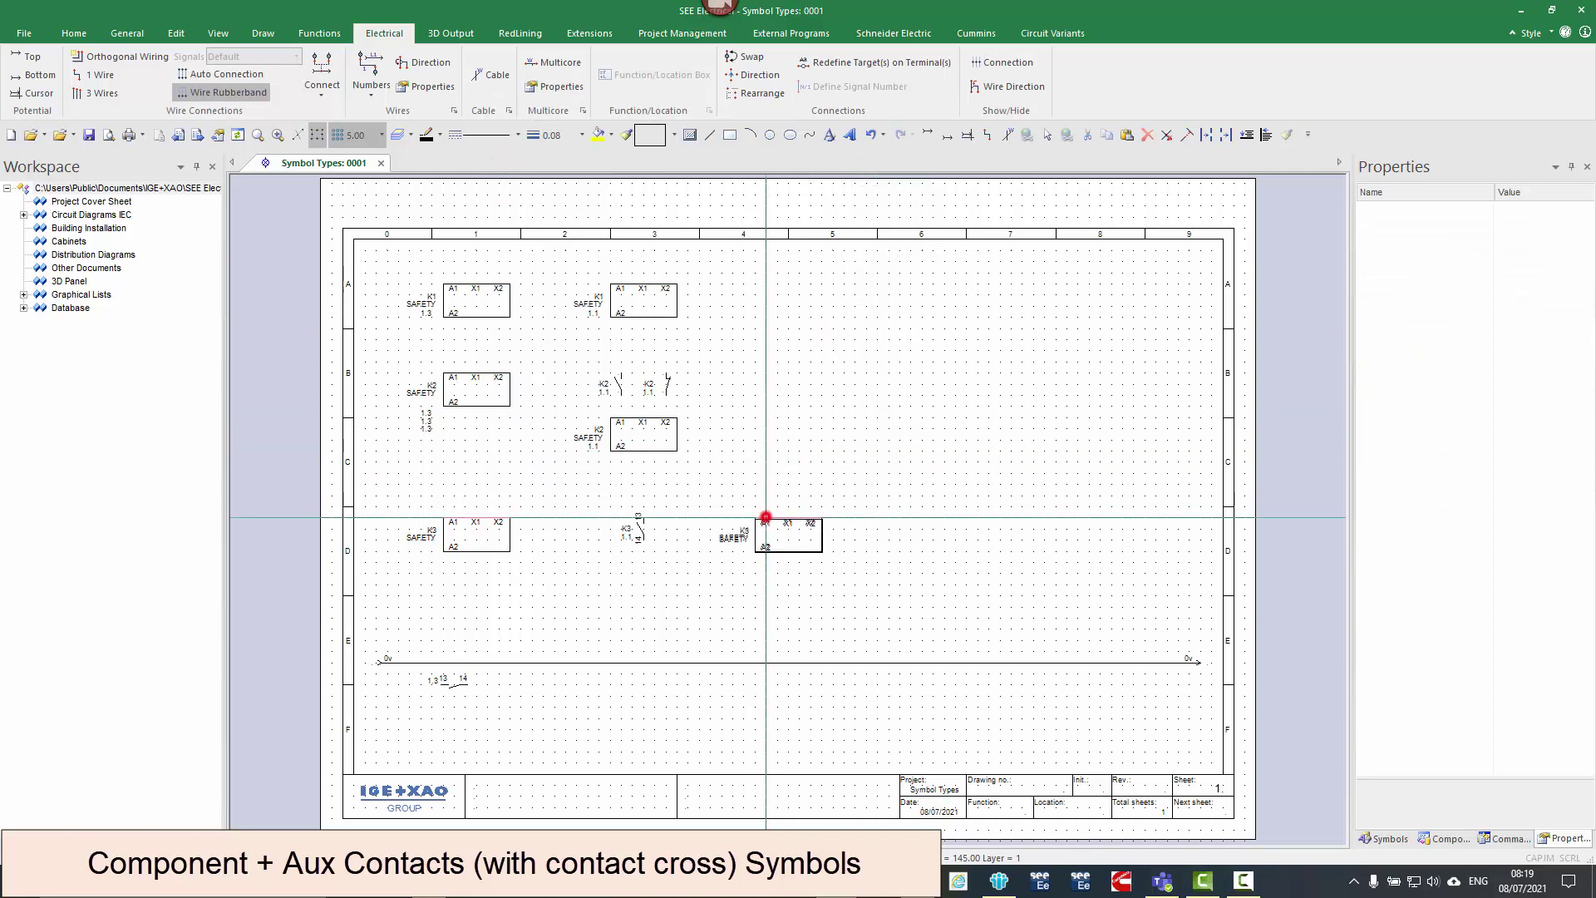
{"action": "right_click", "coordinate": [921, 565]}
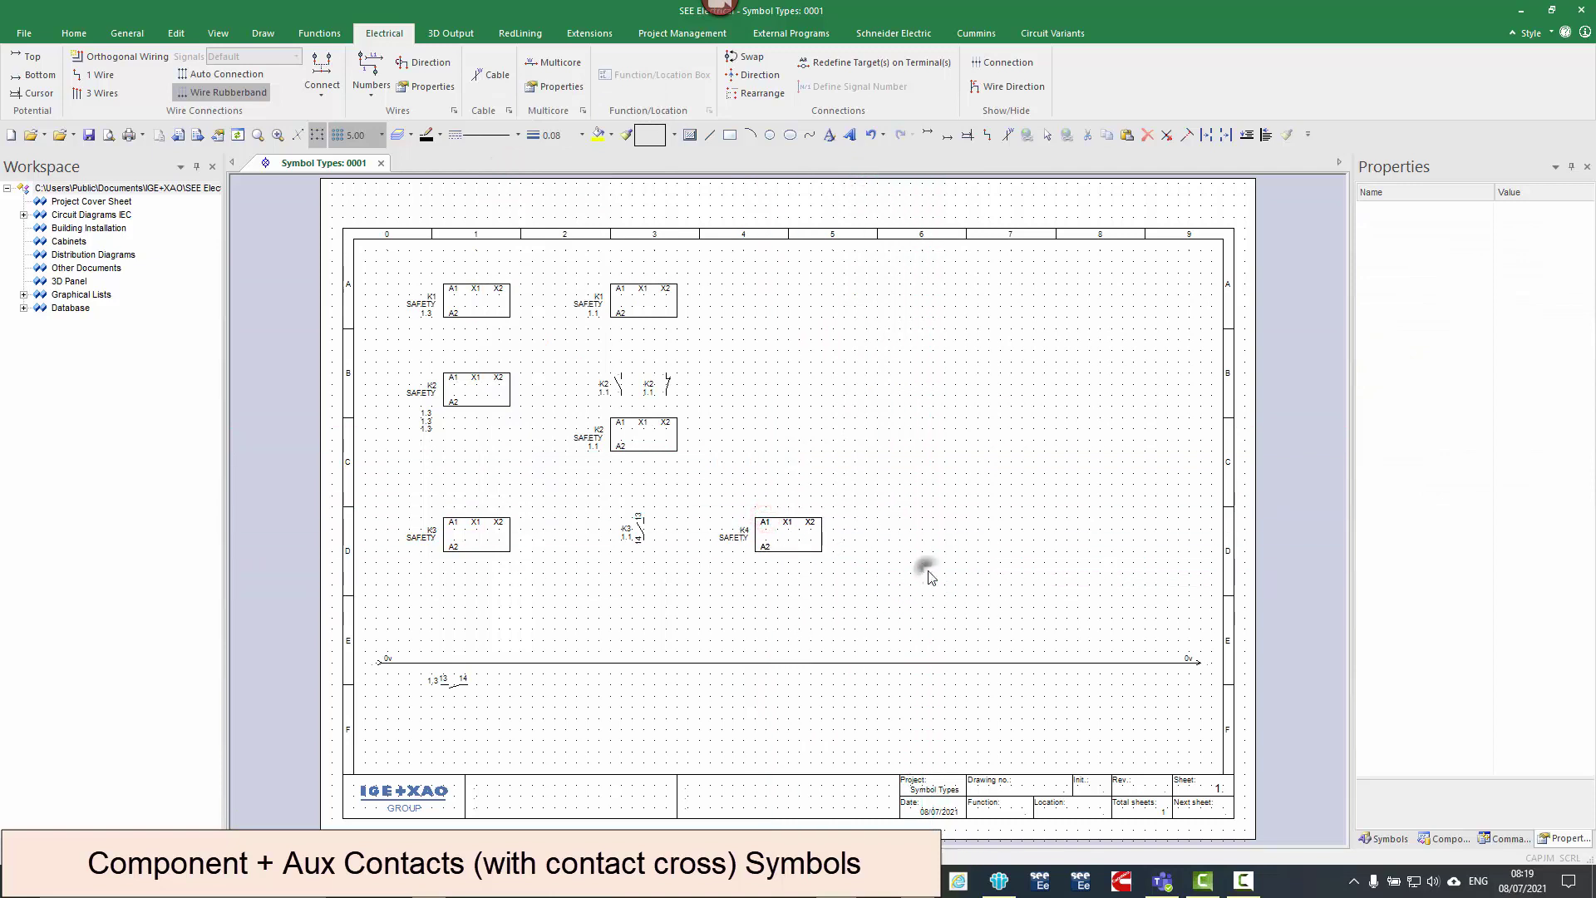
- Insert a 1-pole NC contact named K4 from the favourite symbols beside the K4 component in row D
{"action": "left_click", "coordinate": [1385, 838]}
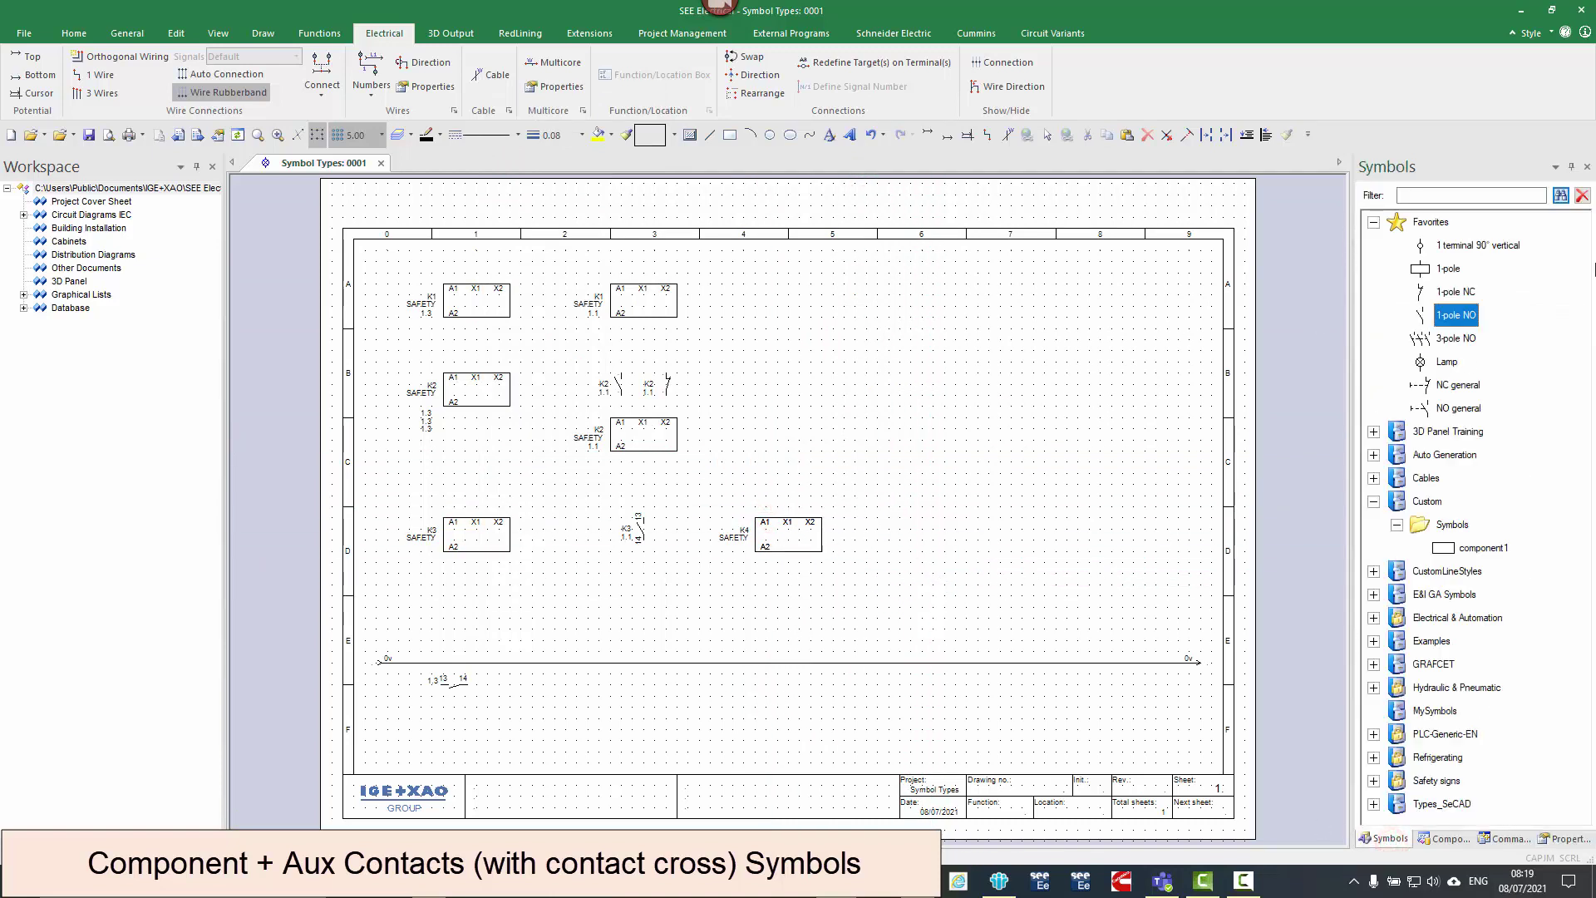
{"action": "double_click", "coordinate": [1470, 292]}
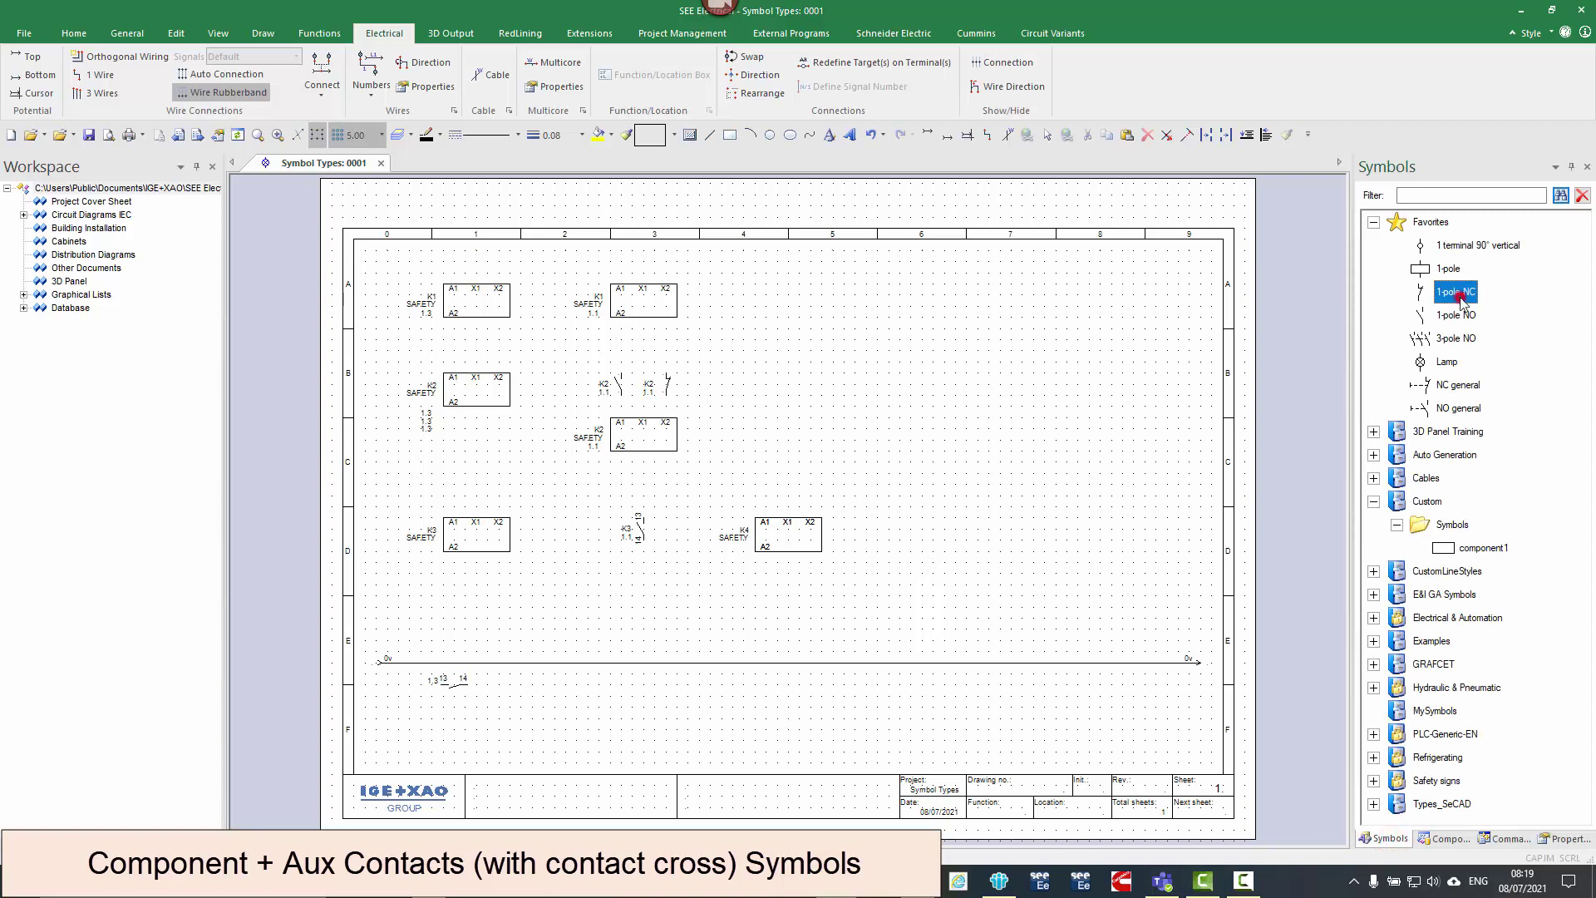
{"action": "left_click", "coordinate": [855, 517]}
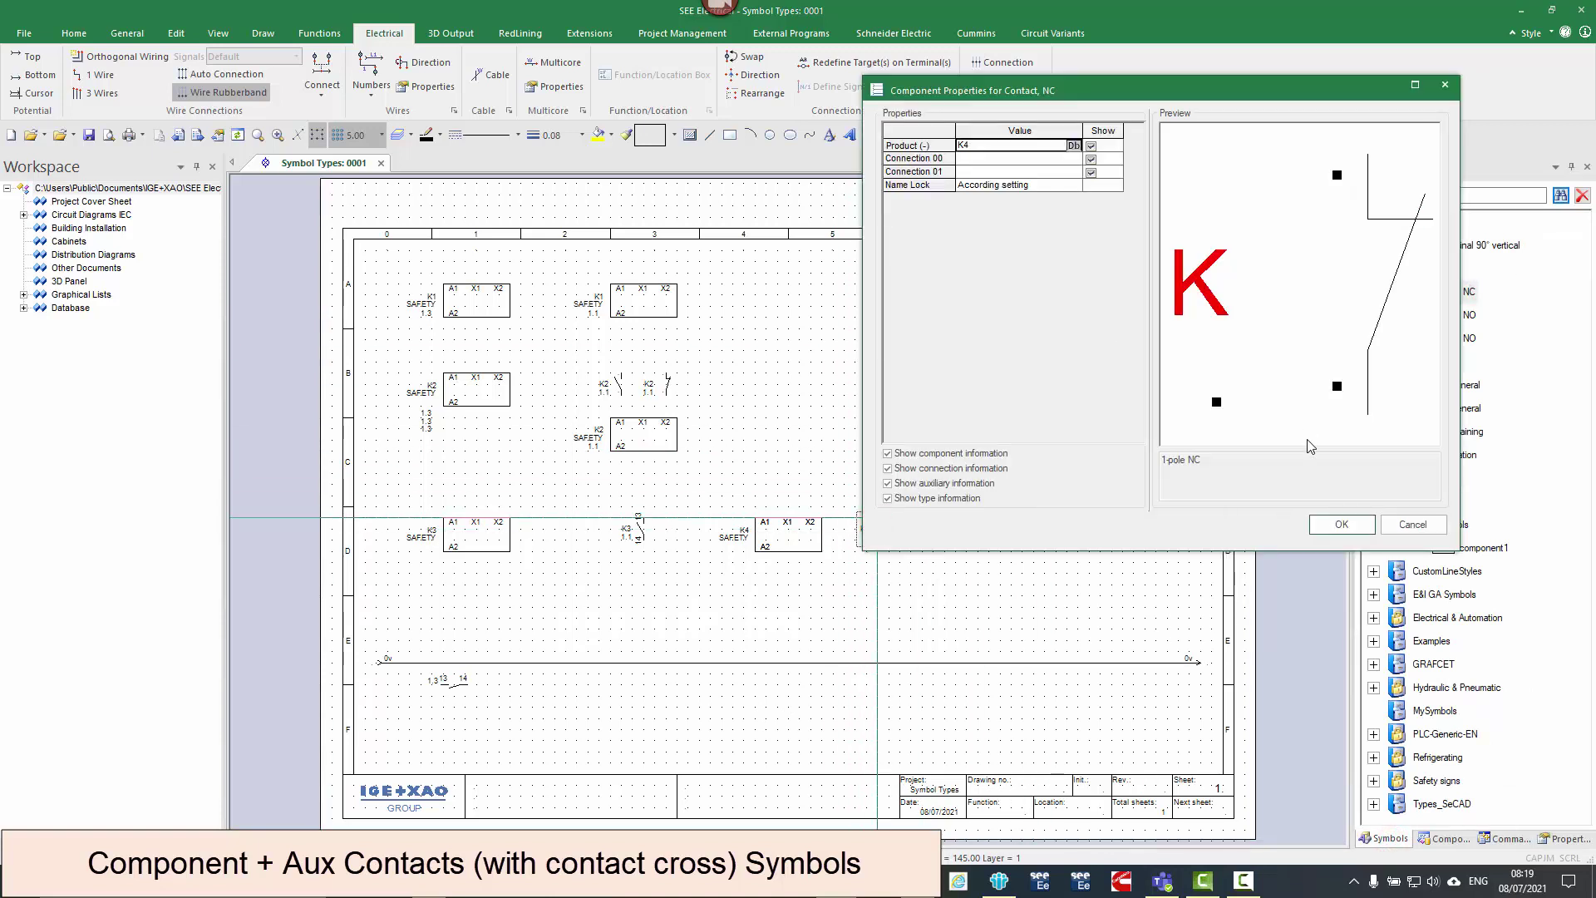
{"action": "left_click", "coordinate": [1339, 524]}
{"action": "left_click", "coordinate": [1021, 657]}
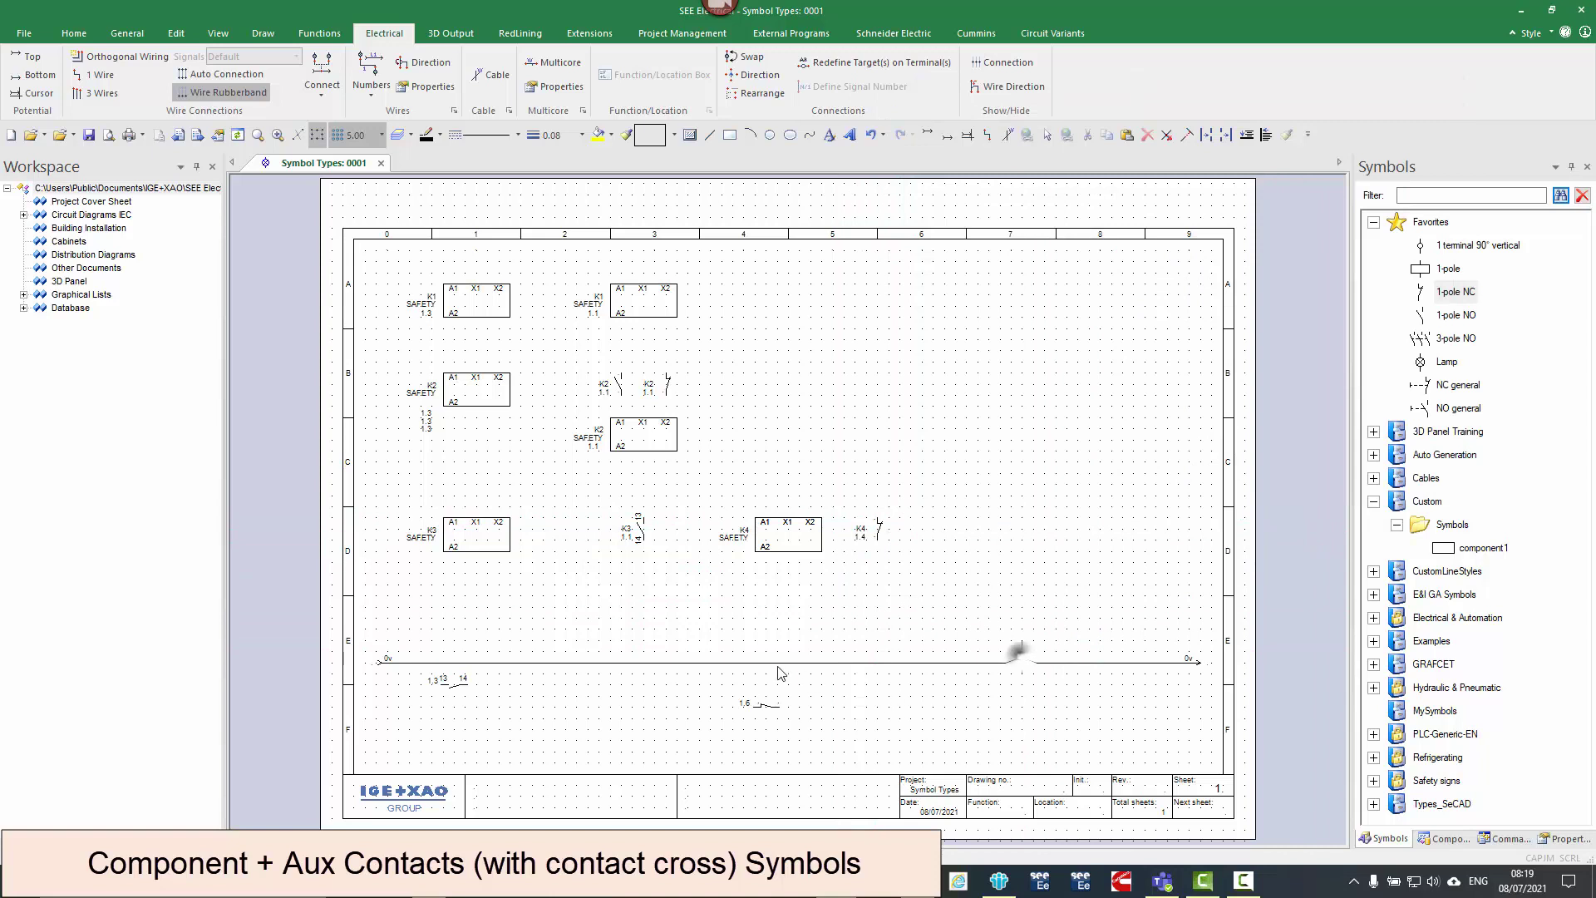
- Move K3's contact reference below the 0v potential down, roughly level with K4's contact reference
{"action": "left_click", "coordinate": [759, 662]}
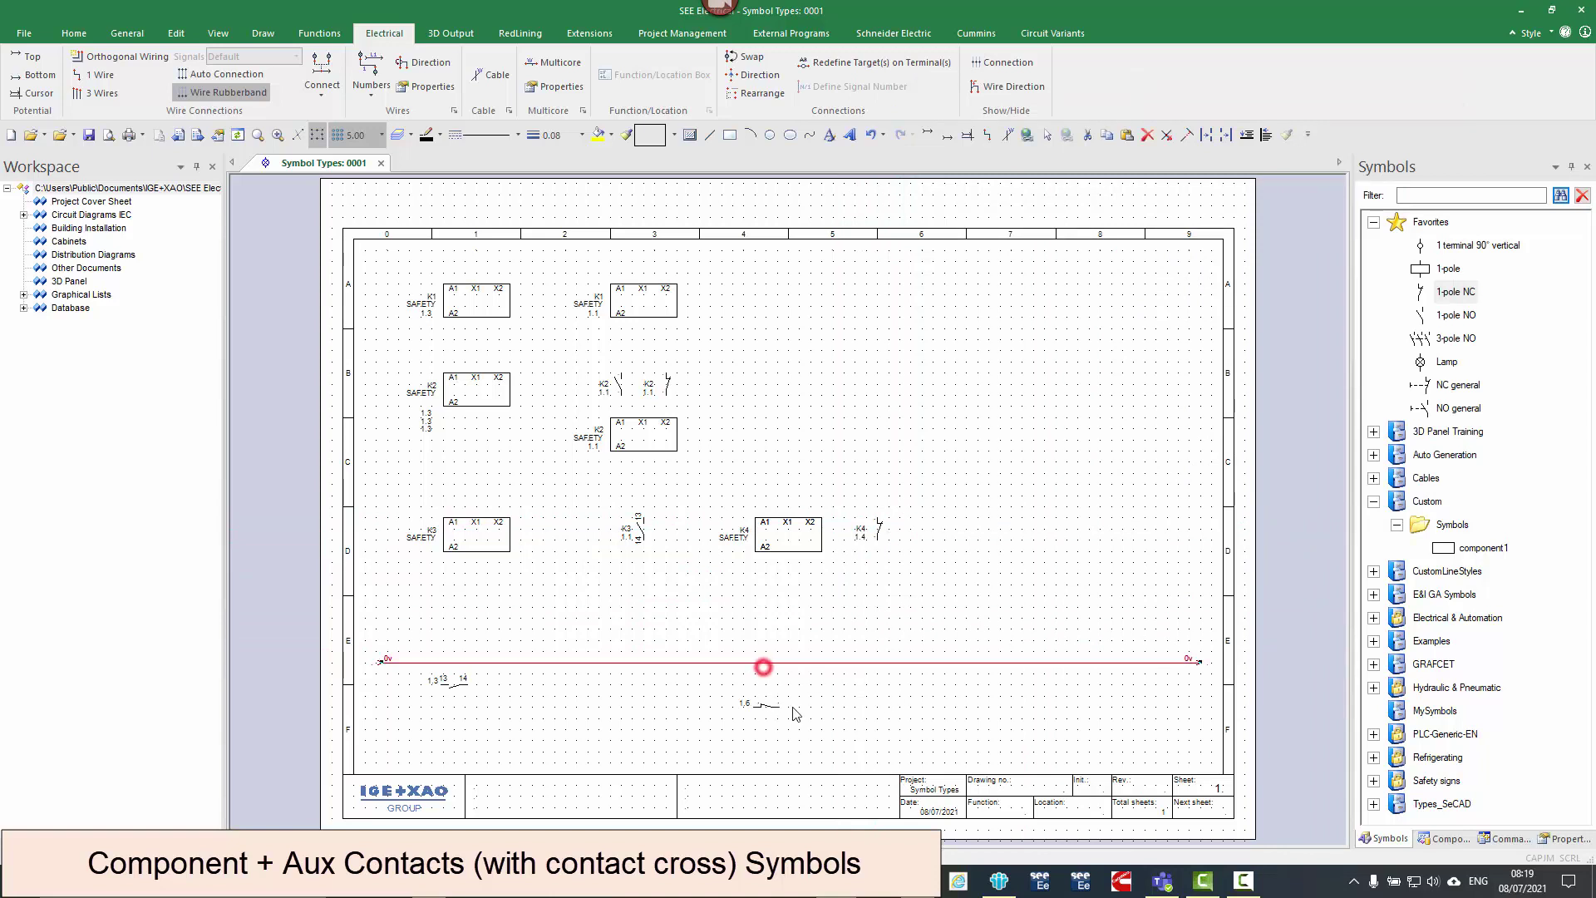
{"action": "left_click", "coordinate": [716, 704]}
{"action": "left_click", "coordinate": [453, 684]}
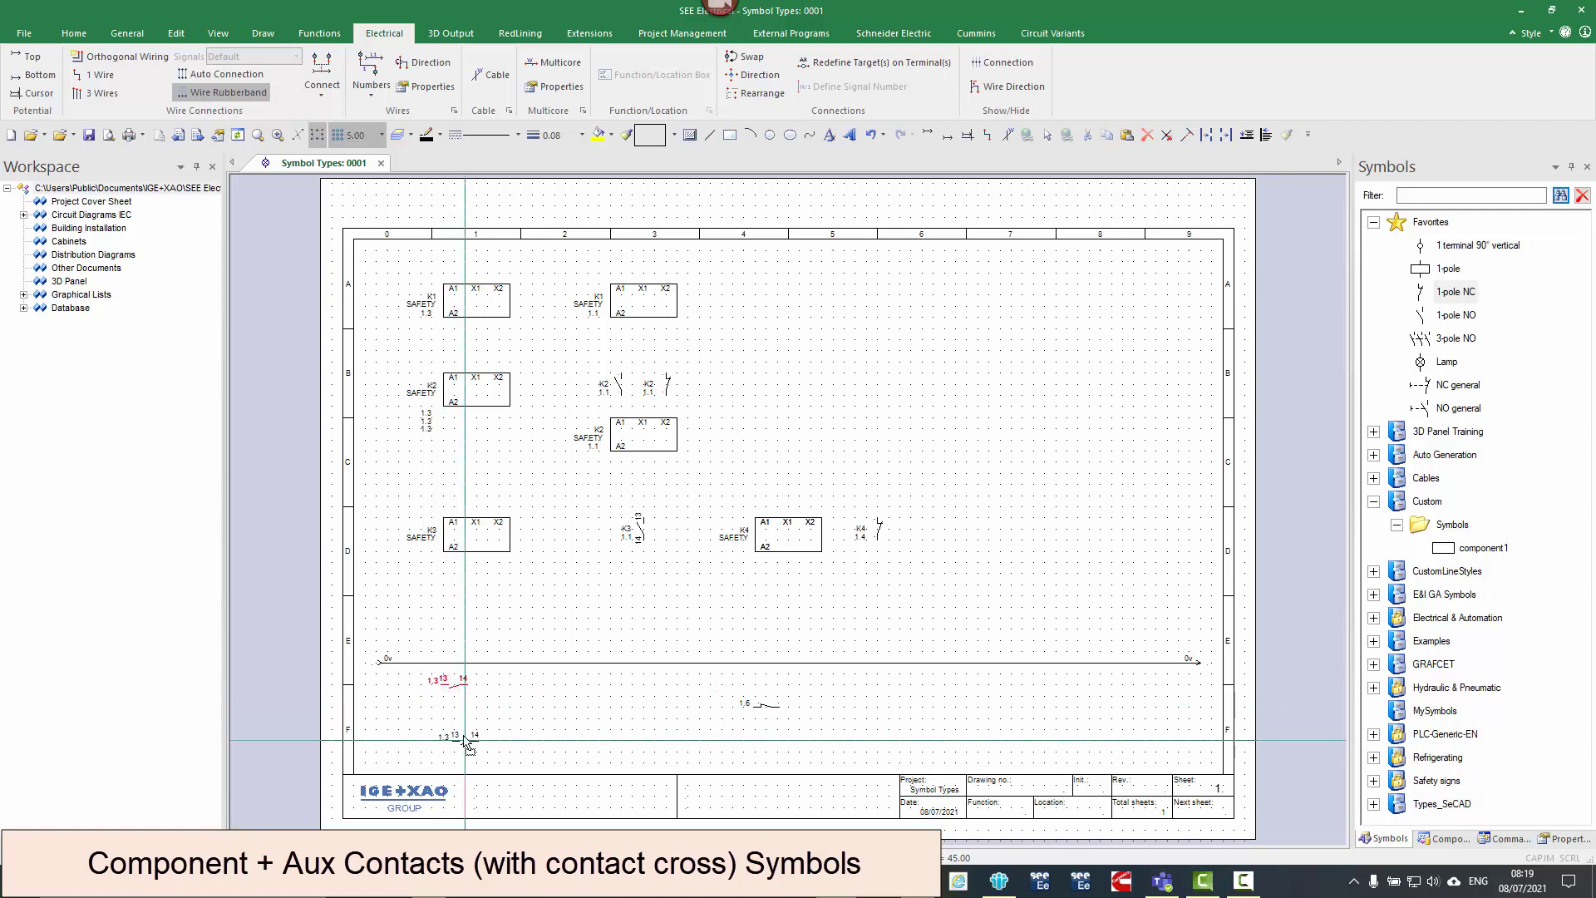
{"action": "left_click", "coordinate": [454, 720]}
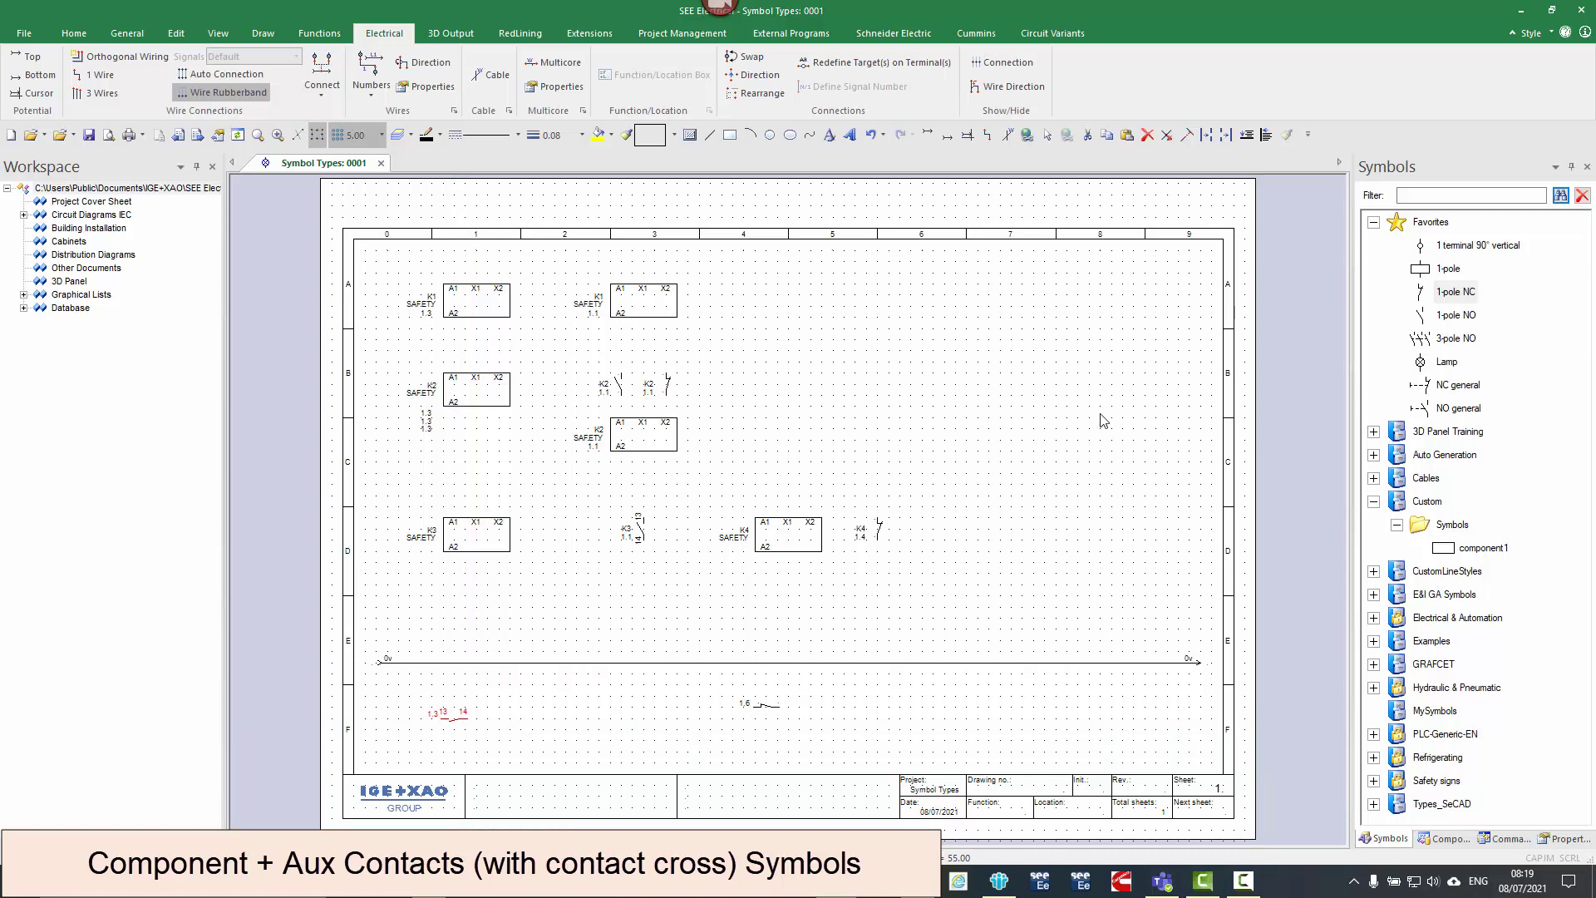
- Review the page properties and the option for saving the page as a page template
{"action": "right_click", "coordinate": [1129, 374]}
{"action": "right_click", "coordinate": [934, 504]}
{"action": "left_click", "coordinate": [1026, 767]}
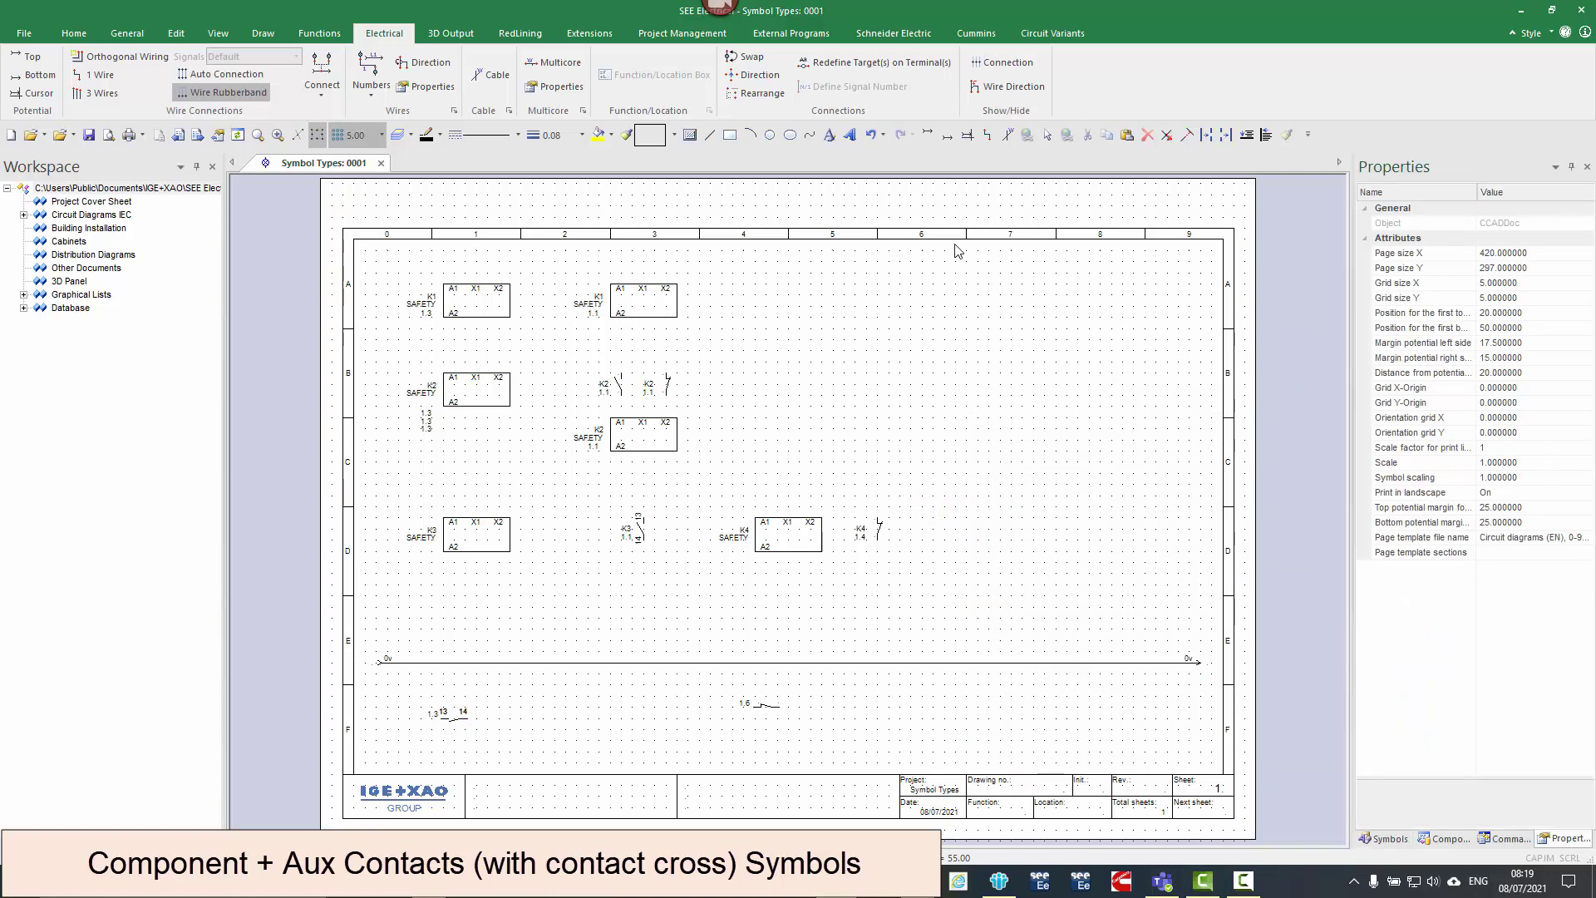
{"action": "left_click", "coordinate": [27, 34]}
{"action": "mouse_move", "coordinate": [31, 171]}
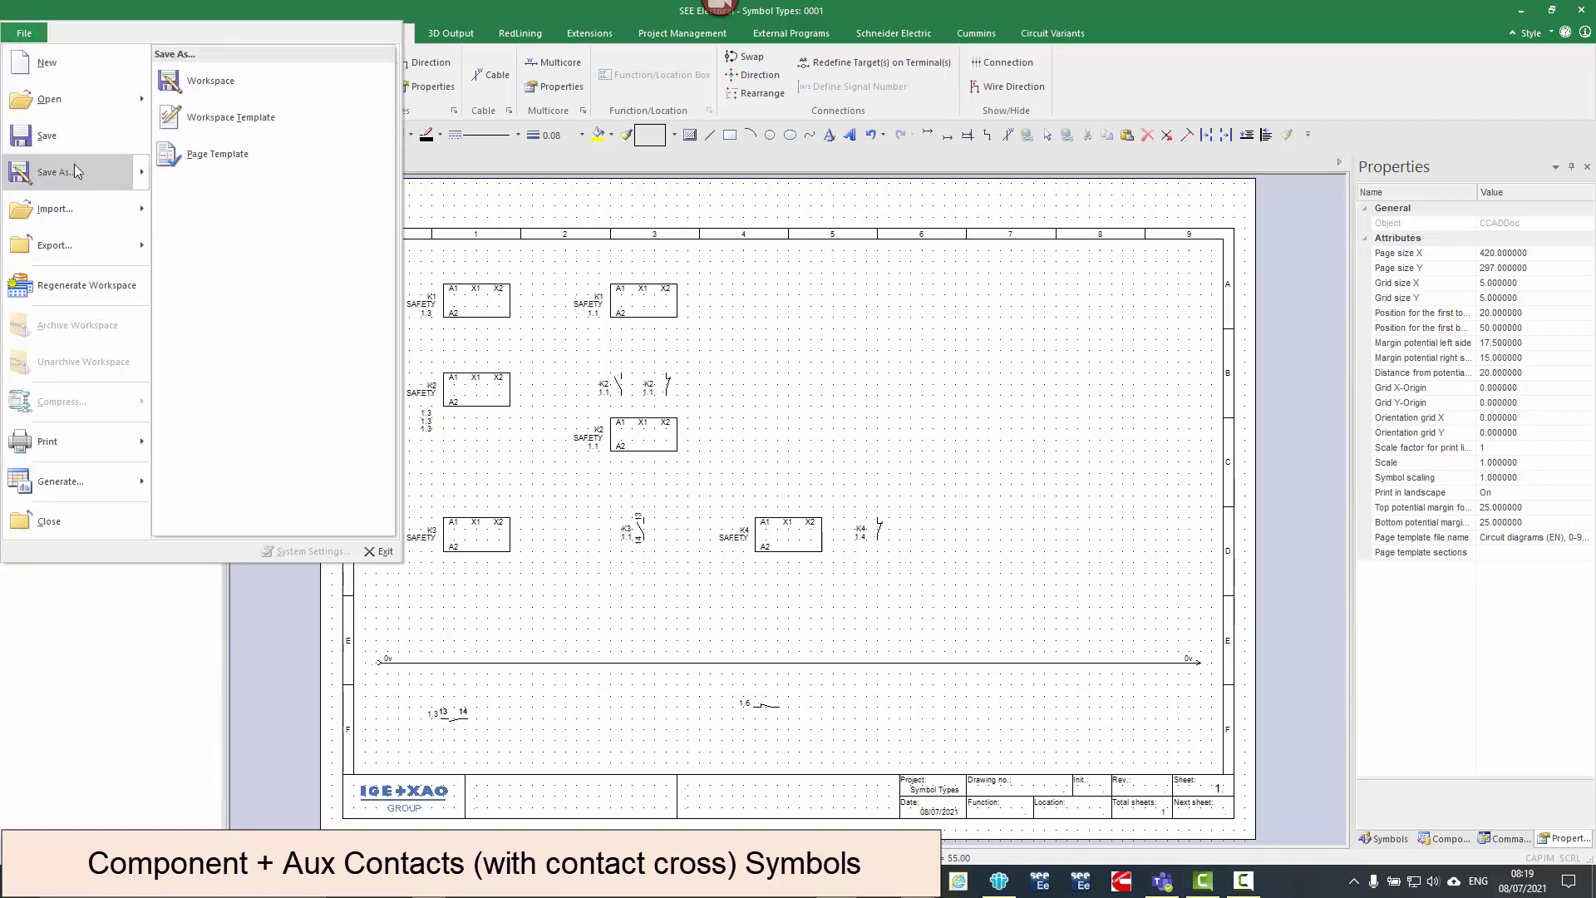
{"action": "left_click", "coordinate": [919, 368]}
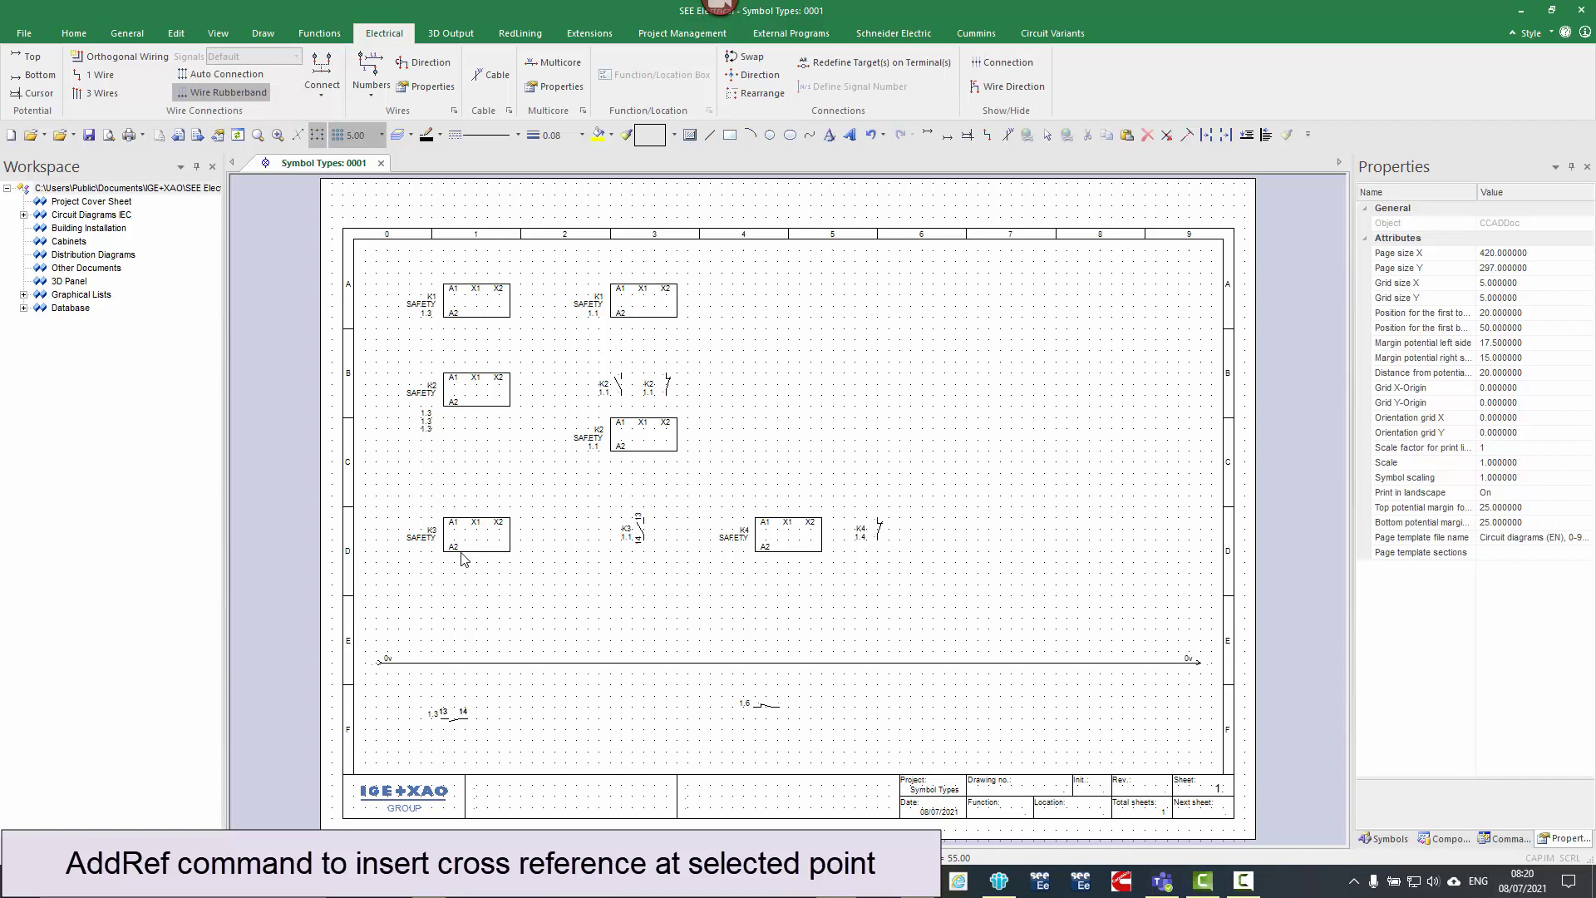
- Copy the K1 component from row A, column 1 and paste it in row A, column 5
{"action": "left_click", "coordinate": [471, 519]}
{"action": "left_click", "coordinate": [471, 317]}
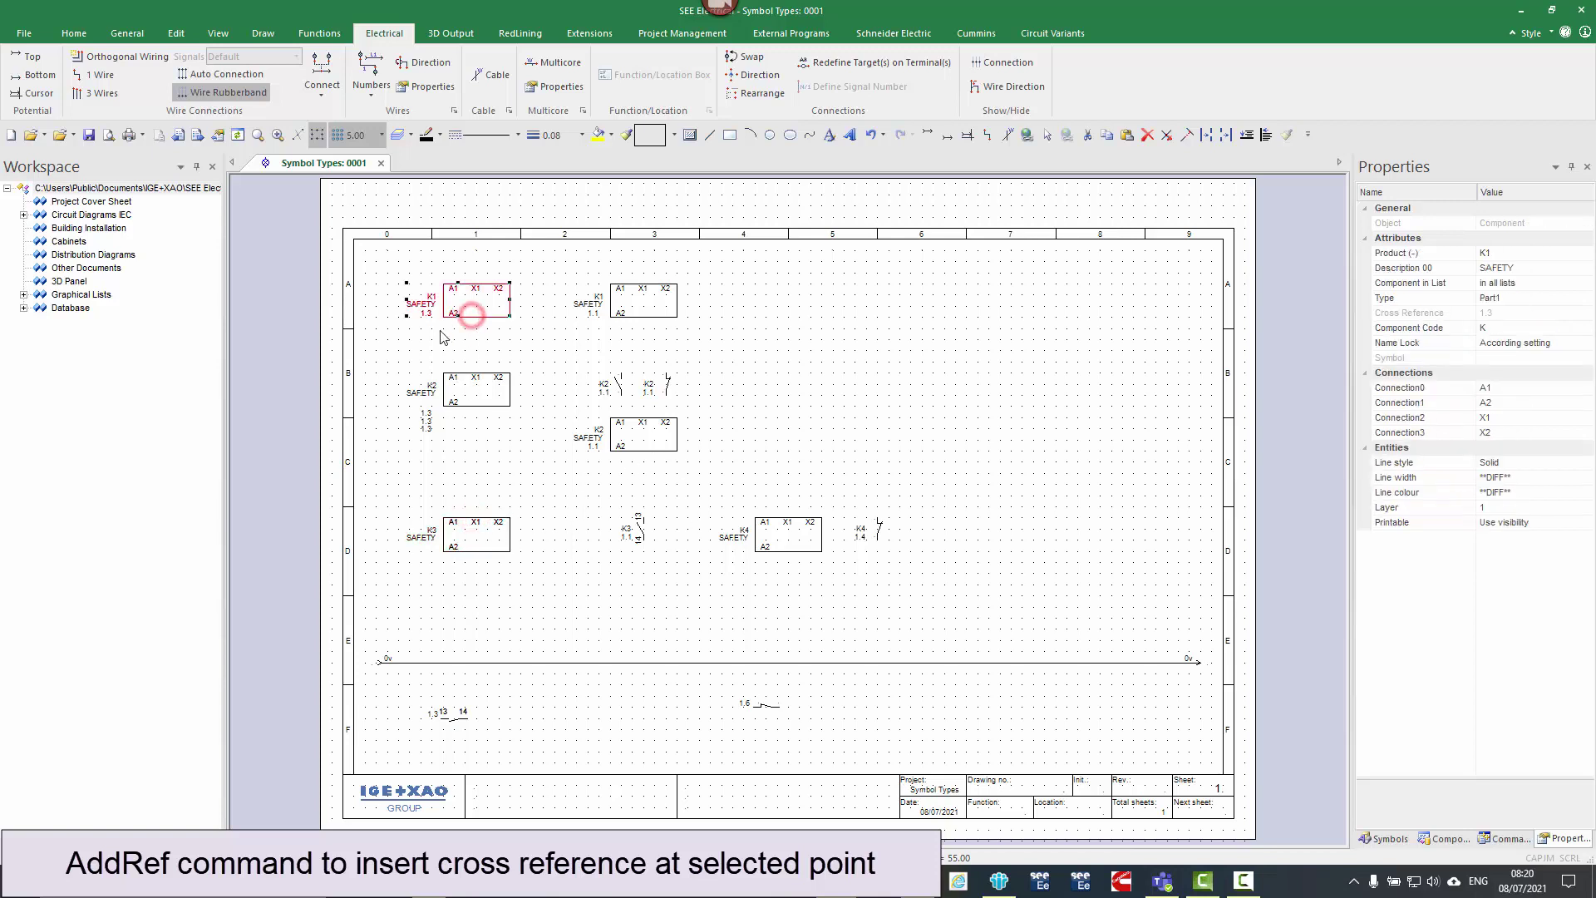
{"action": "right_click", "coordinate": [485, 313]}
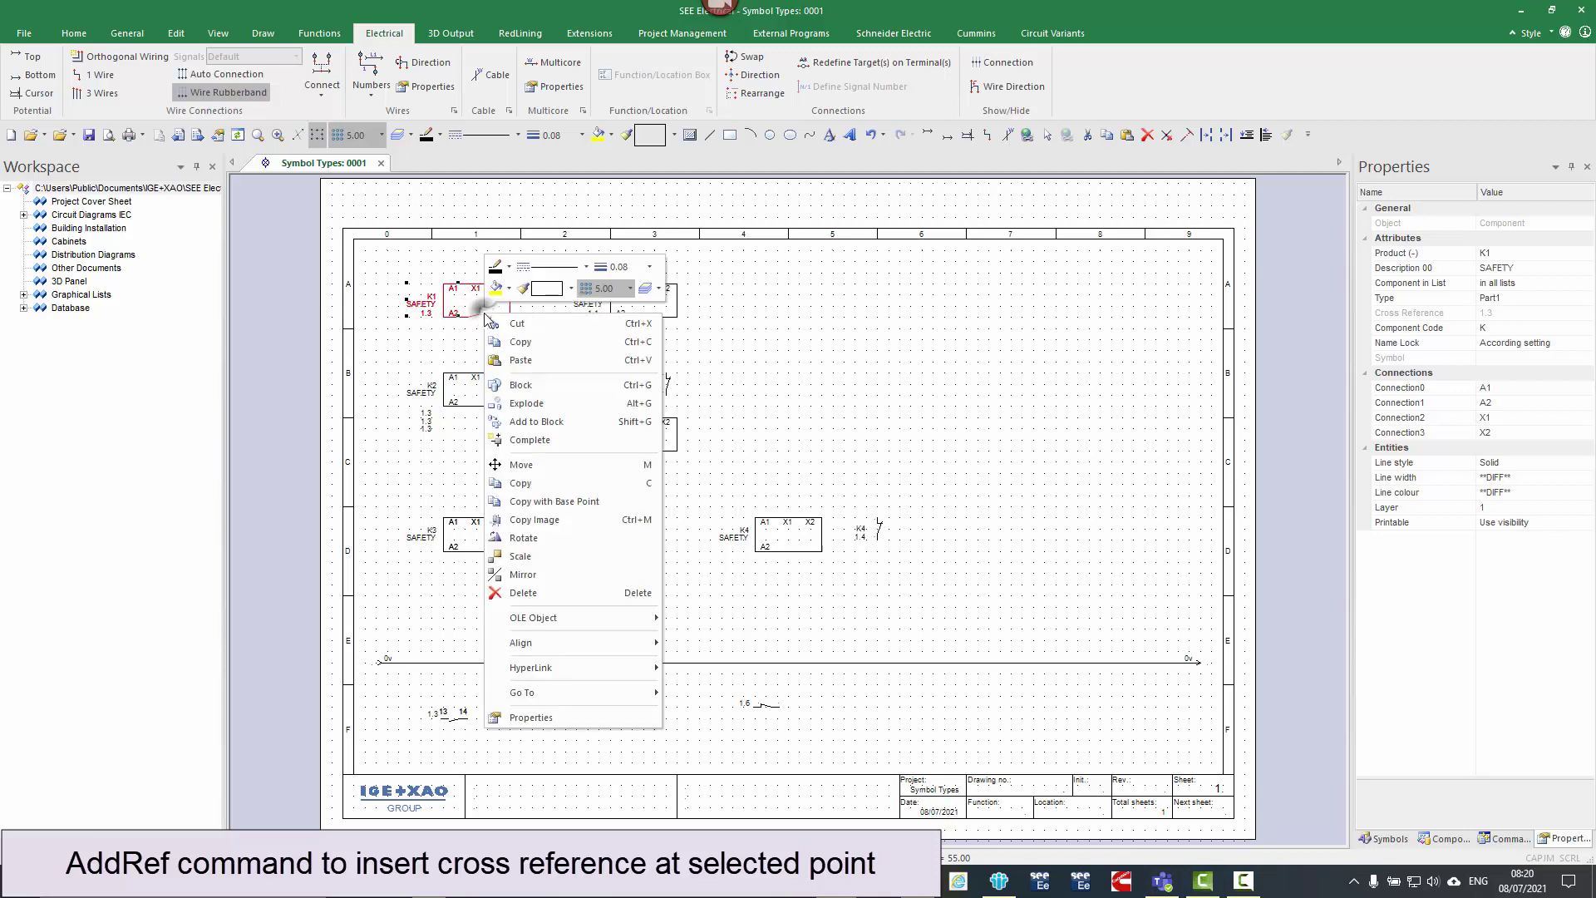
{"action": "left_click", "coordinate": [536, 342]}
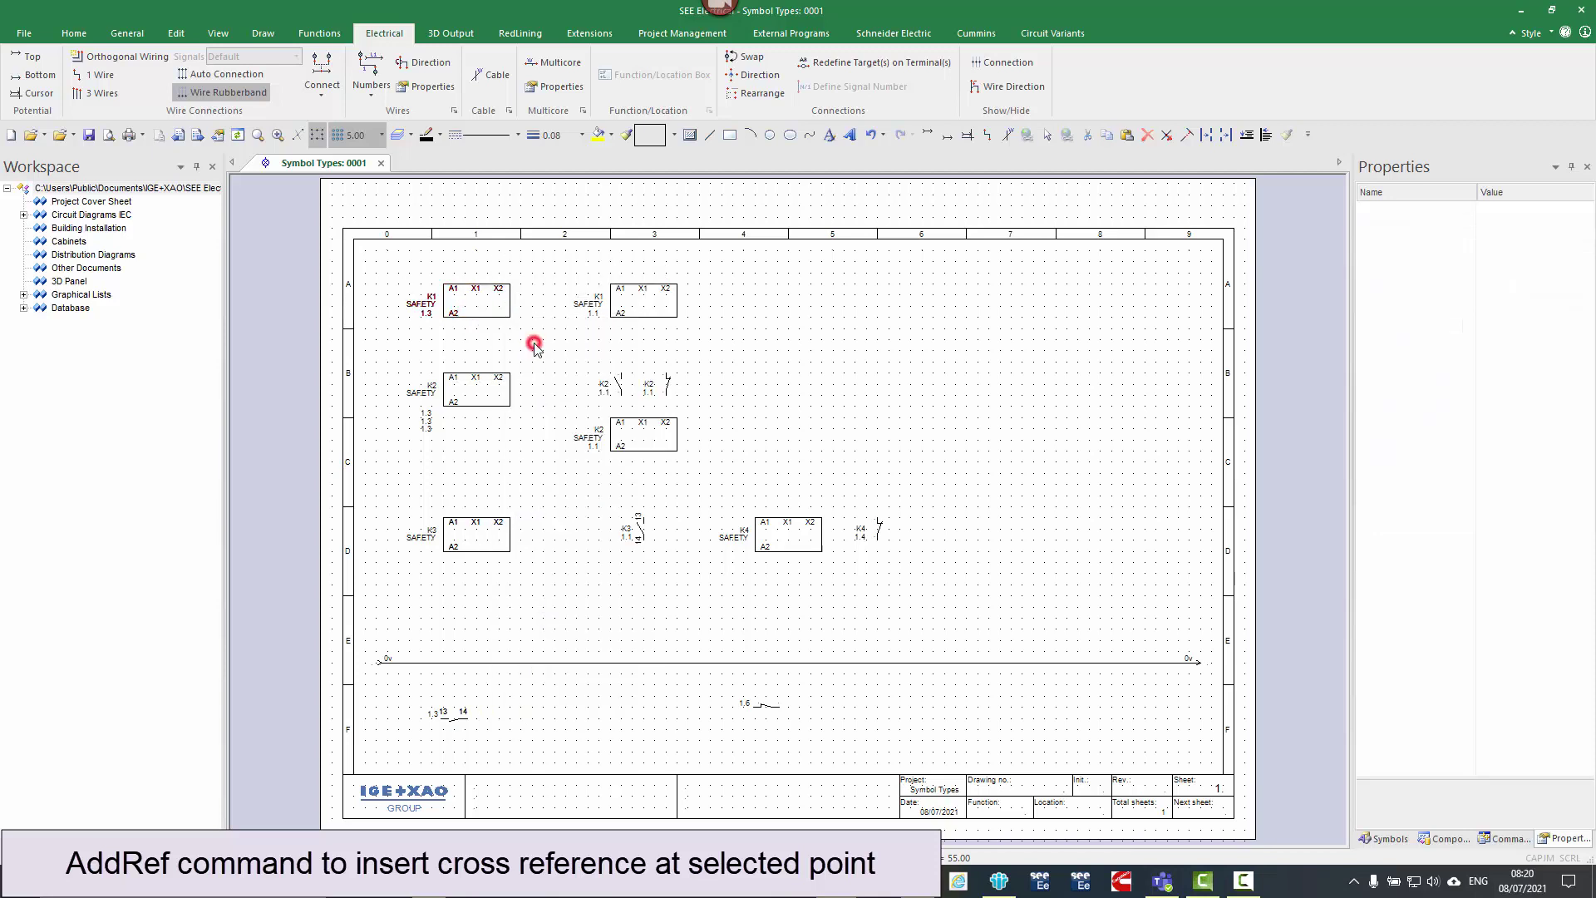
{"action": "left_click", "coordinate": [956, 313]}
{"action": "scroll", "coordinate": [798, 314], "scroll_direction": "up", "scroll_amount": 3}
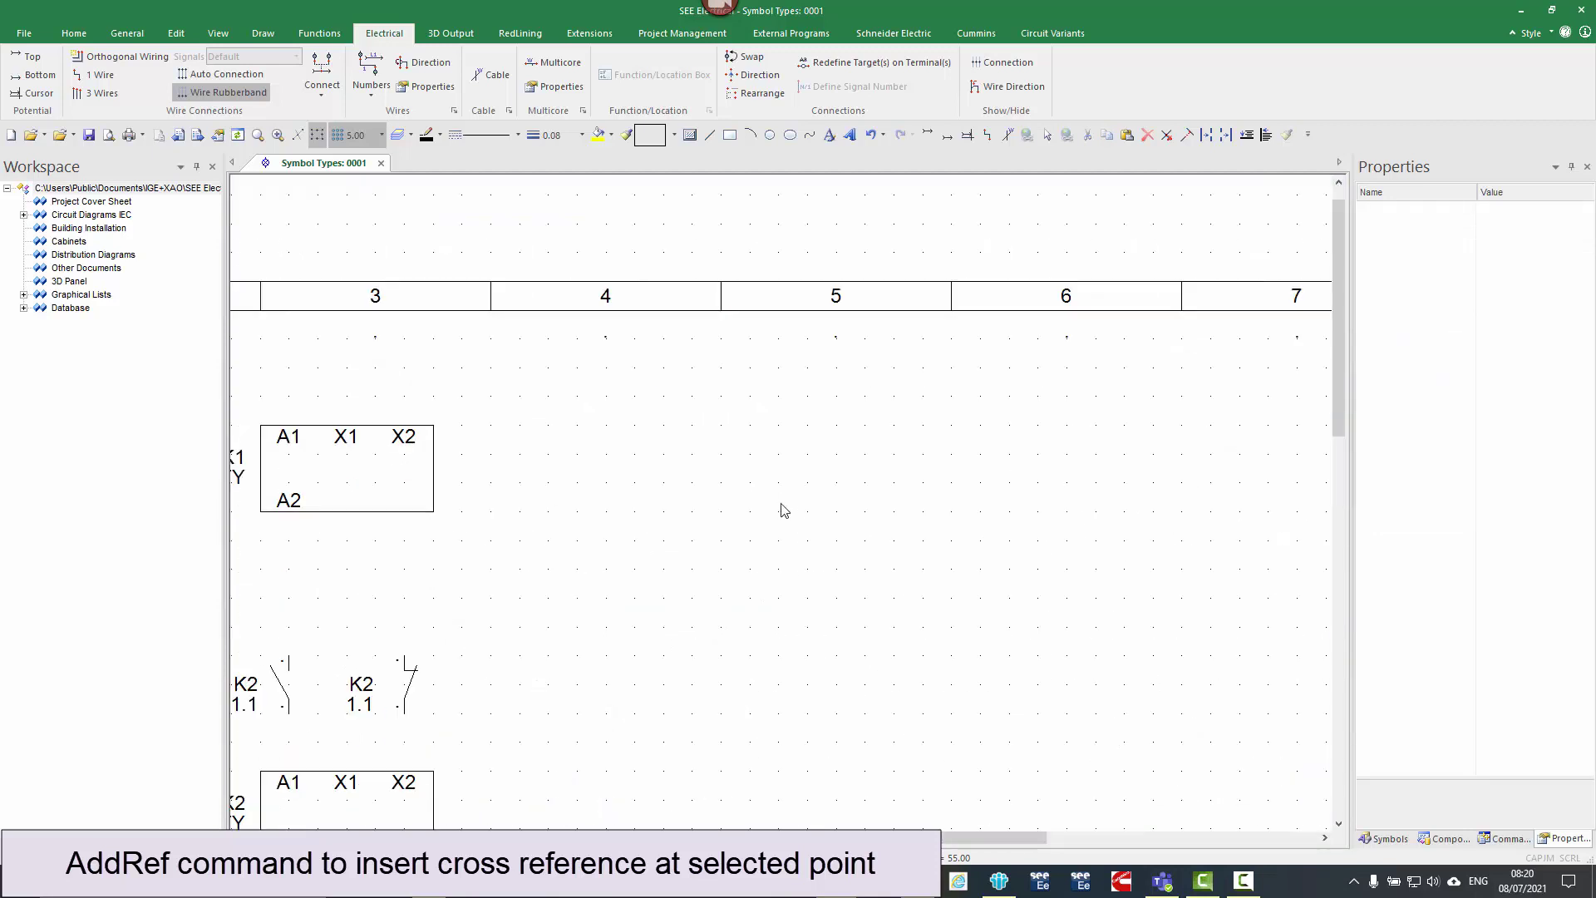
{"action": "right_click", "coordinate": [834, 494]}
{"action": "left_click", "coordinate": [896, 504]}
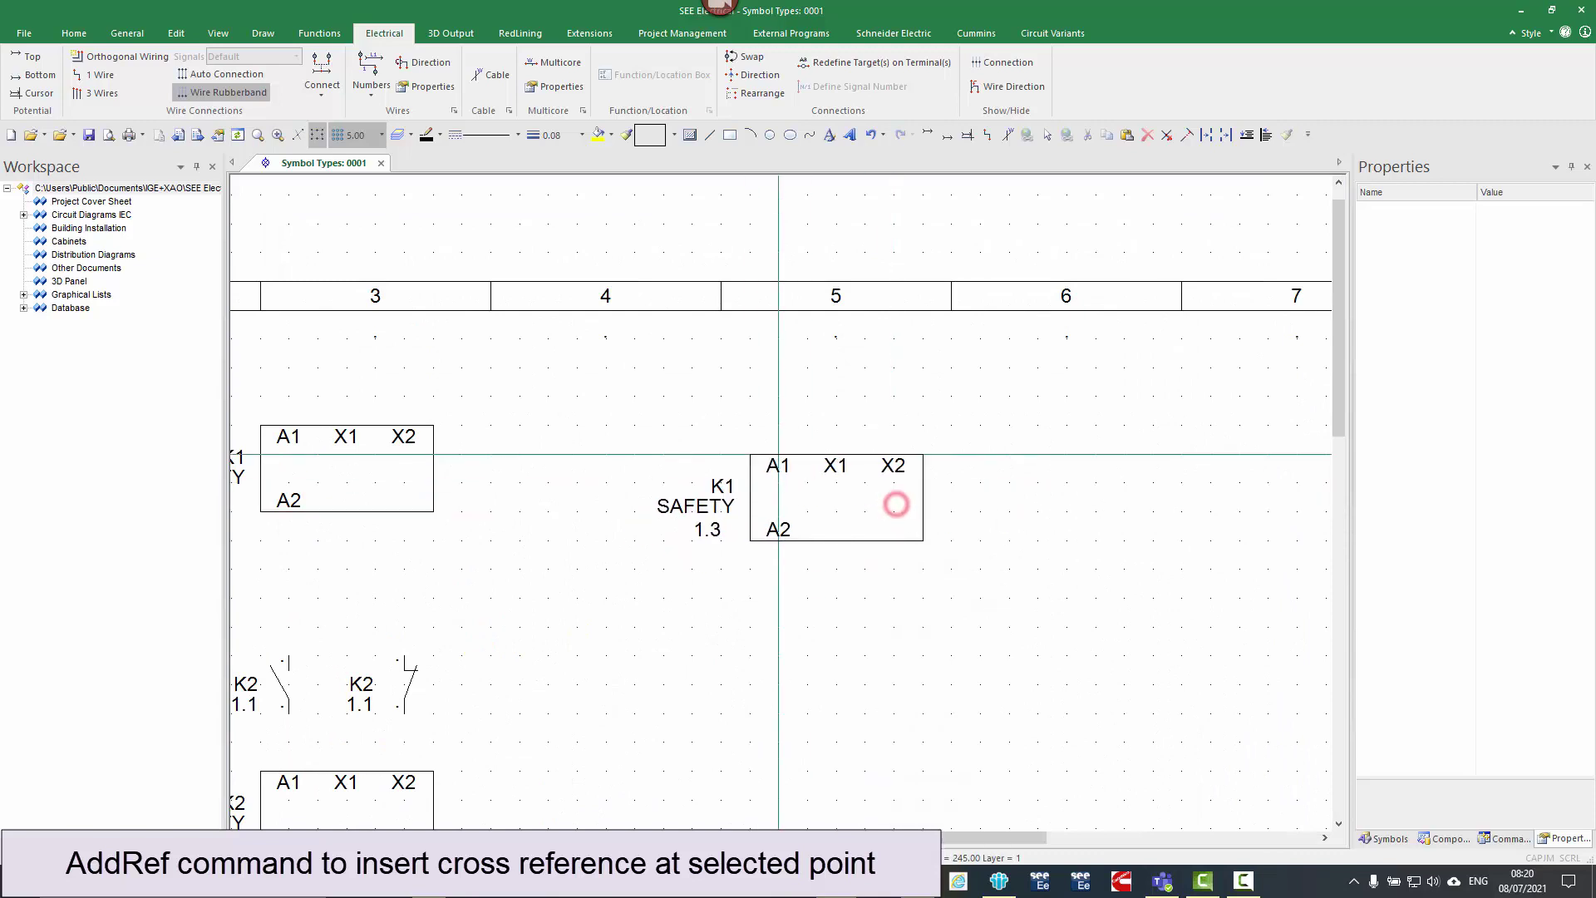
{"action": "left_click", "coordinate": [774, 425]}
{"action": "key", "text": "Escape"}
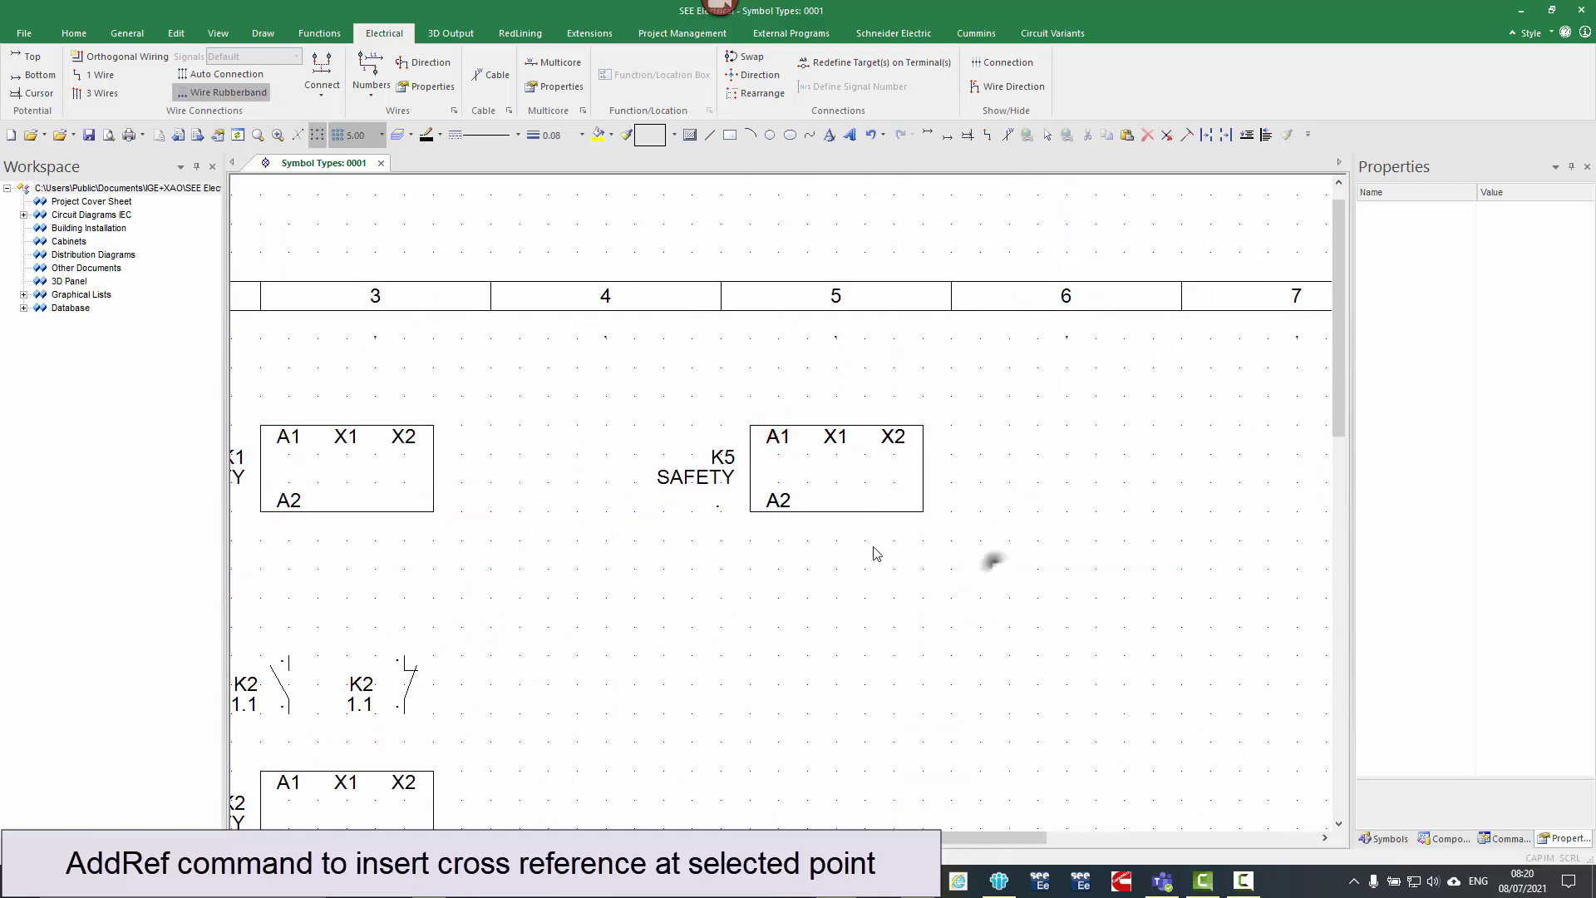
- Check the symbol type in the component properties of K5 in row A, column 5
{"action": "left_click", "coordinate": [825, 428]}
{"action": "double_click", "coordinate": [824, 428]}
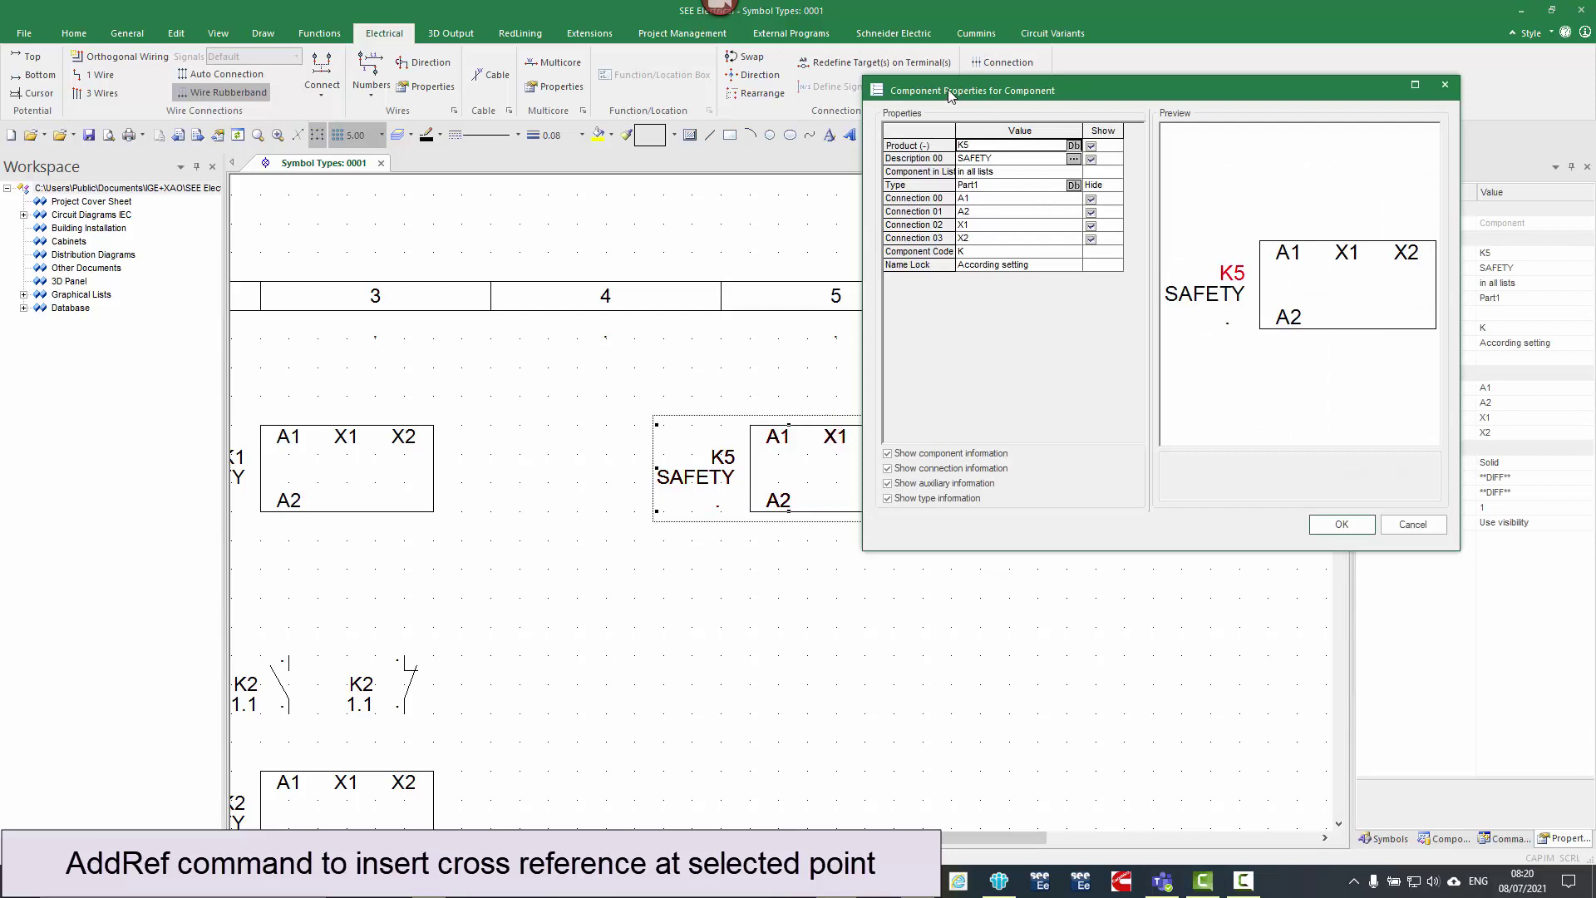
{"action": "left_click", "coordinate": [1412, 524]}
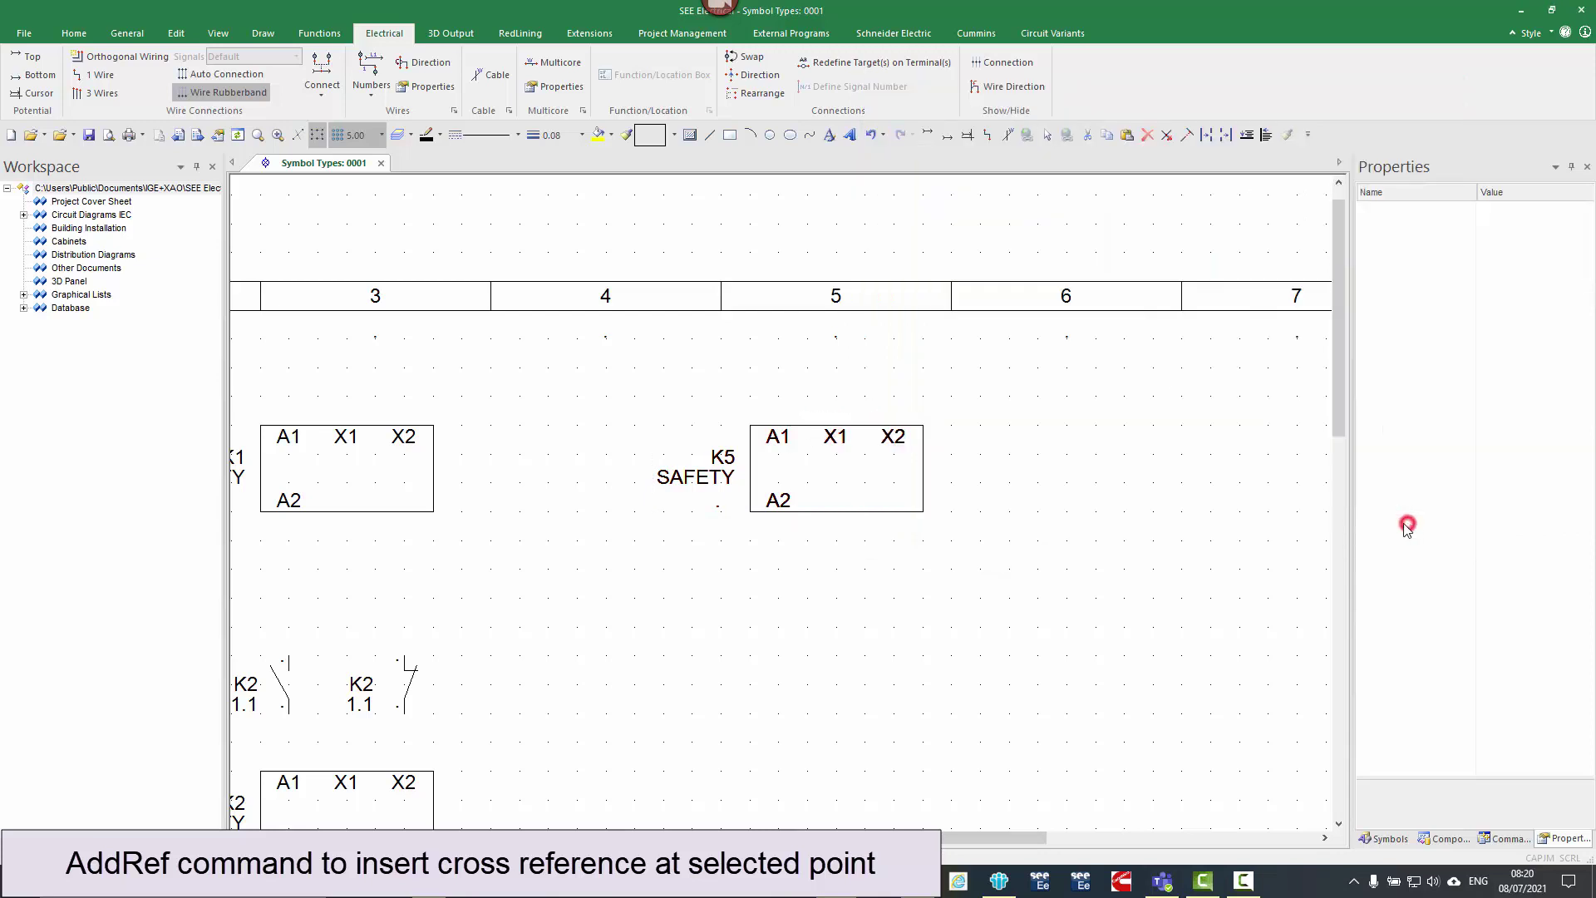
- Run the AddRef command from the Circuit Diagram - Utilities on the K5 component
{"action": "left_click", "coordinate": [847, 512]}
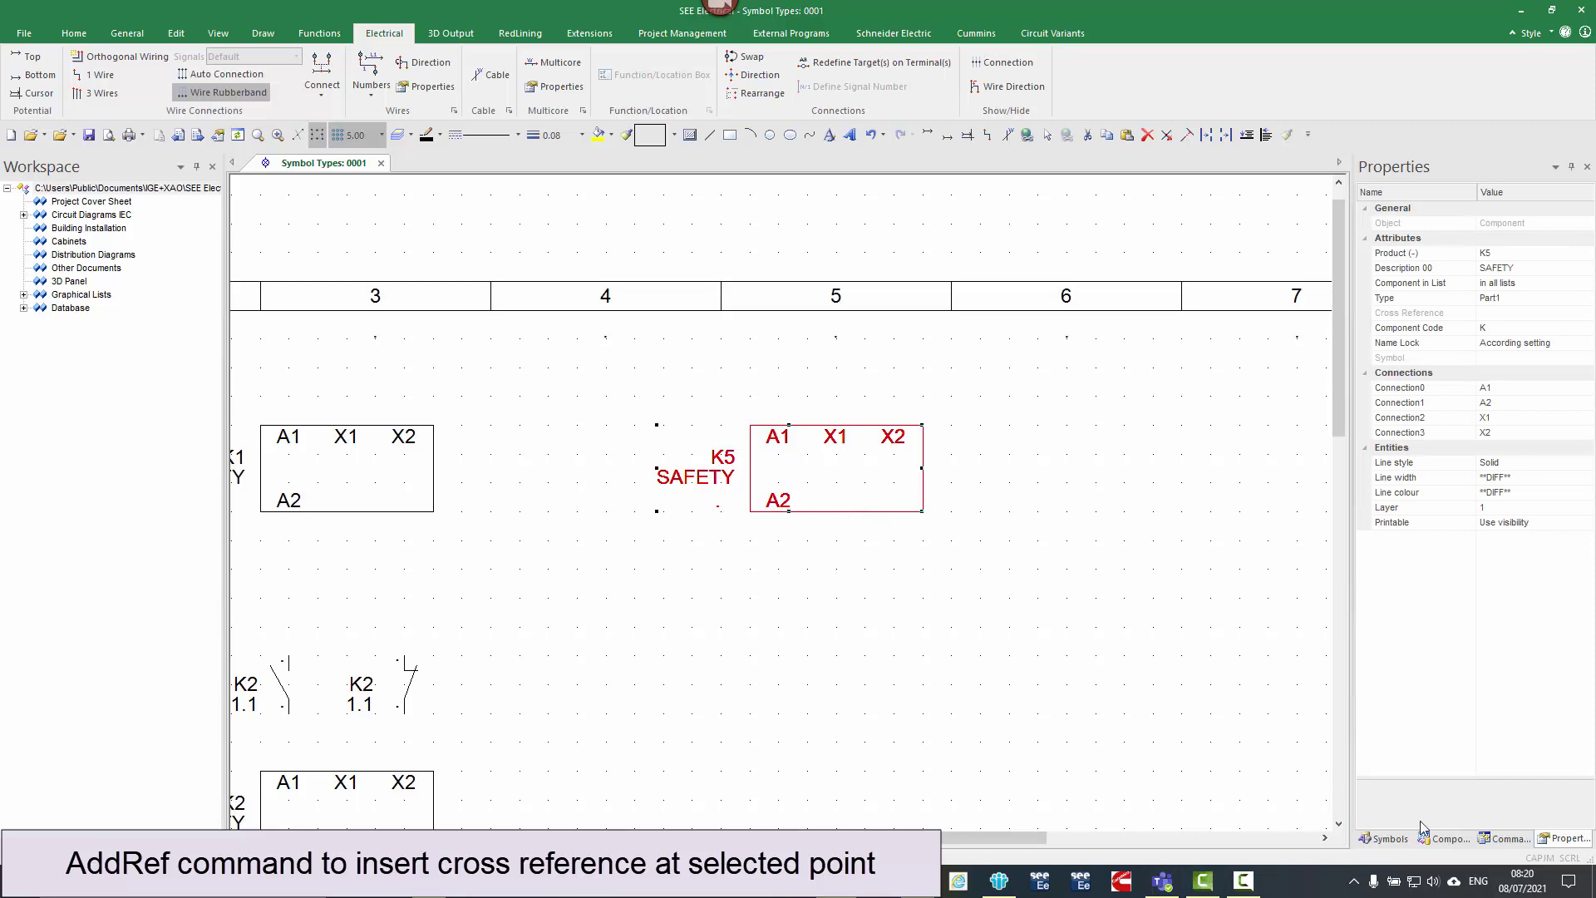
{"action": "left_click", "coordinate": [1504, 838]}
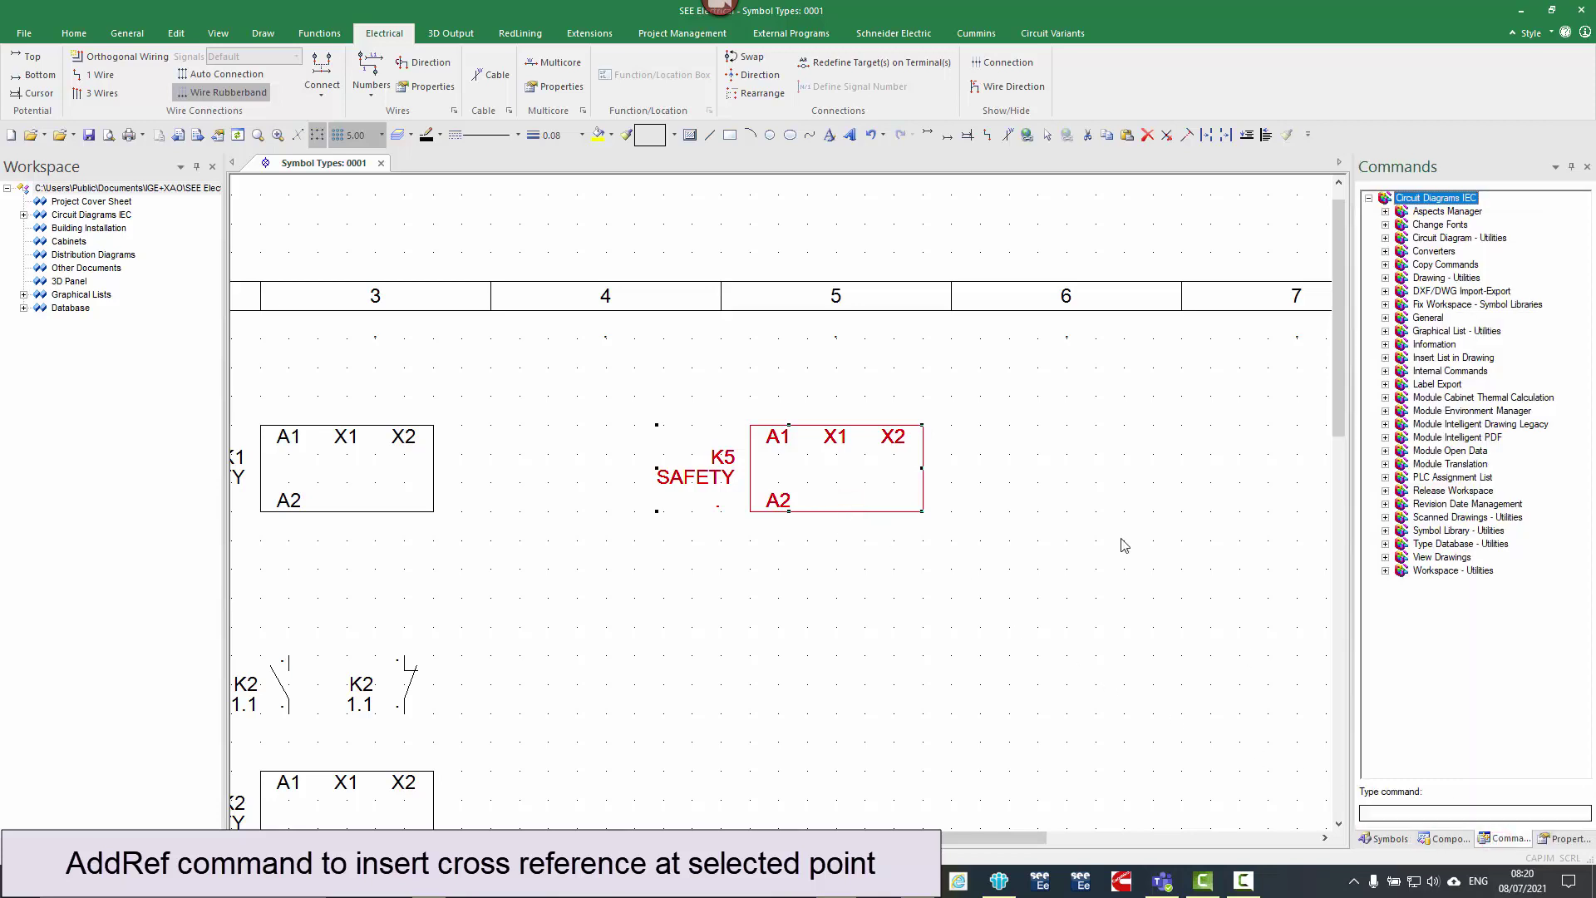
{"action": "left_click", "coordinate": [74, 34]}
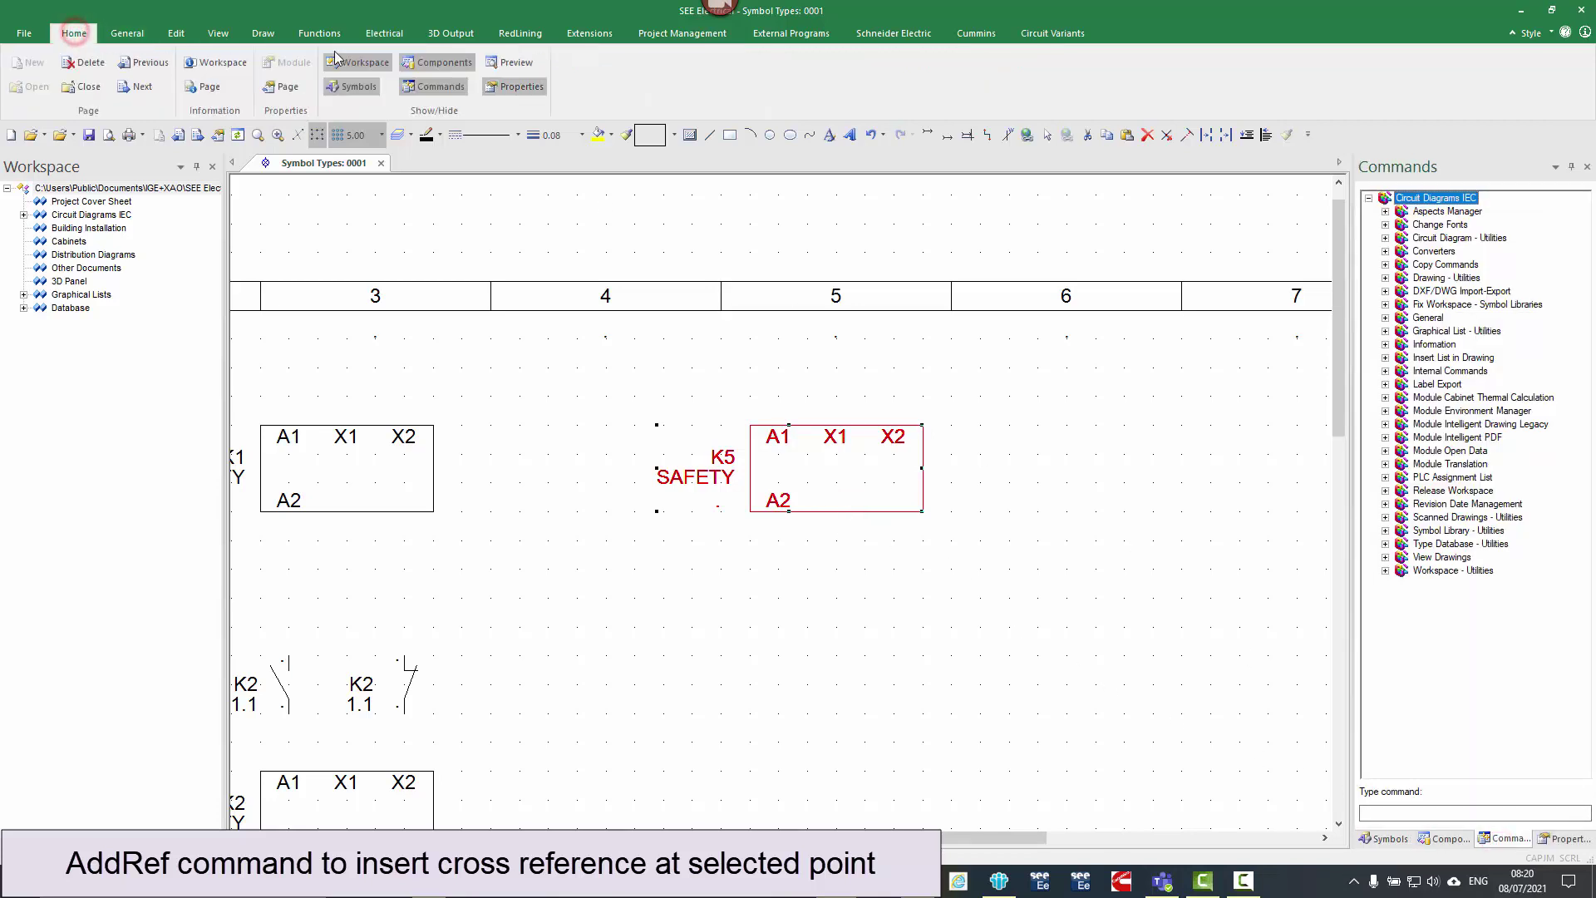
{"action": "left_click", "coordinate": [432, 88]}
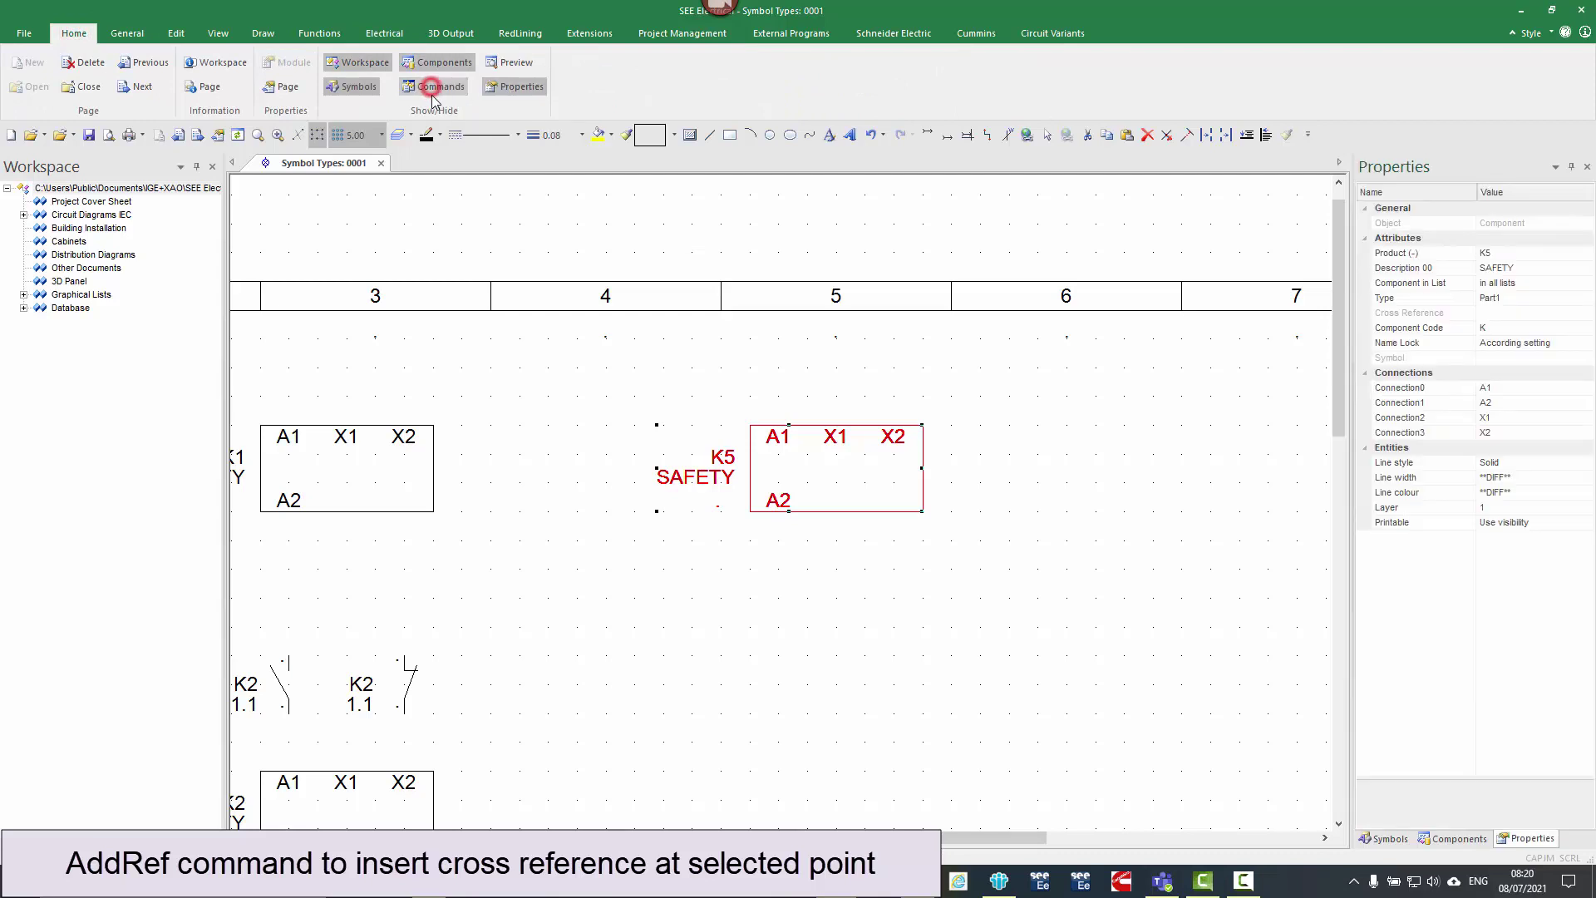
{"action": "left_click", "coordinate": [433, 88]}
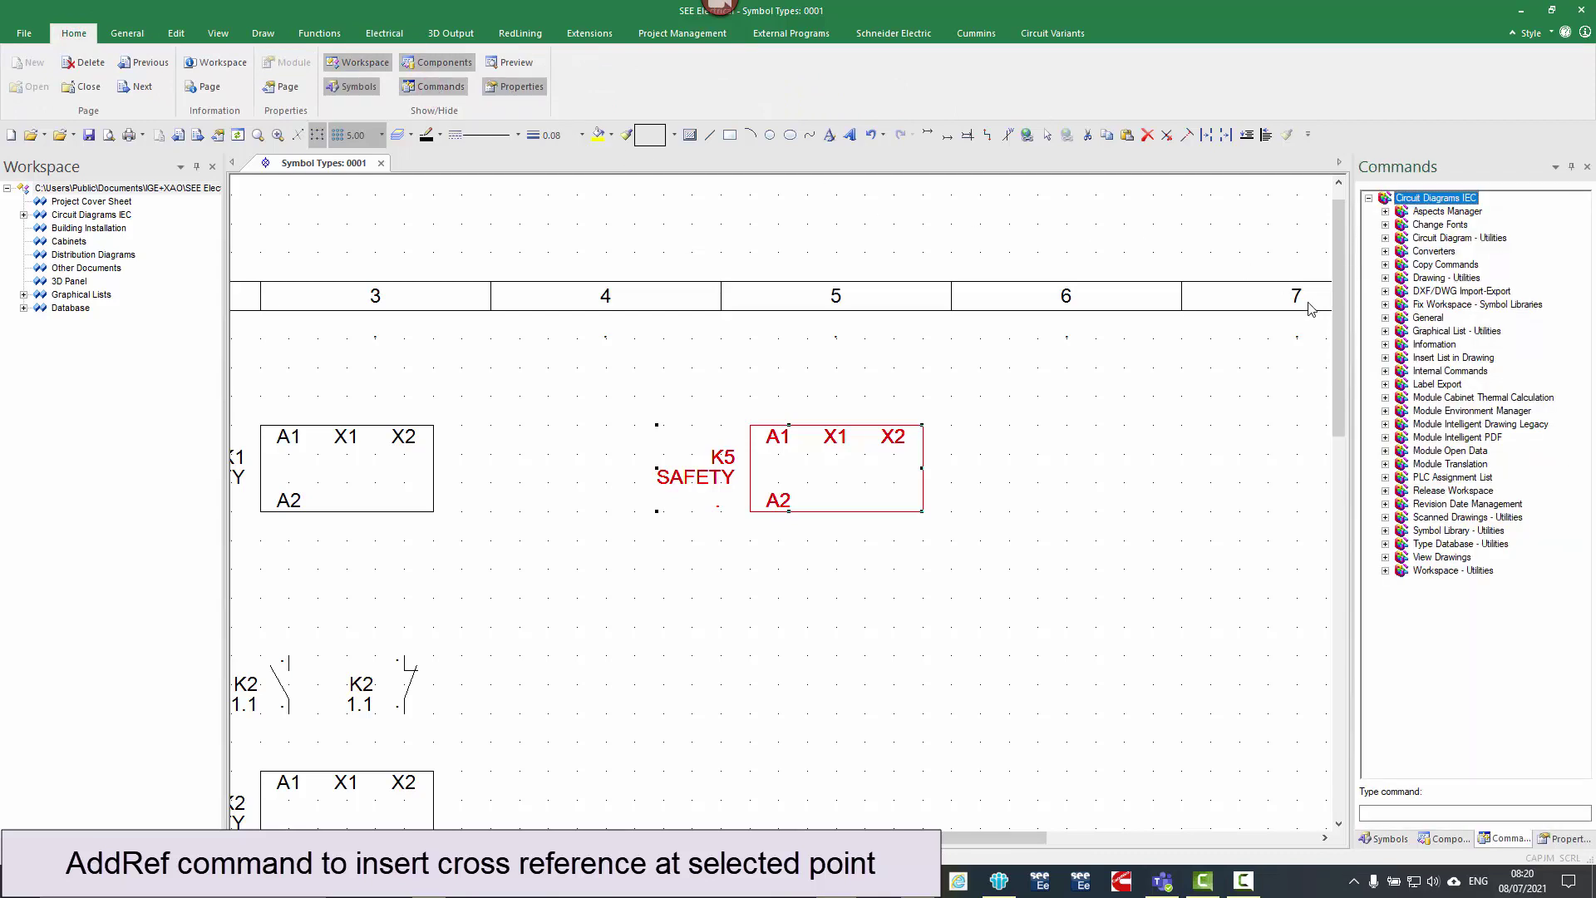
{"action": "left_click", "coordinate": [1385, 238]}
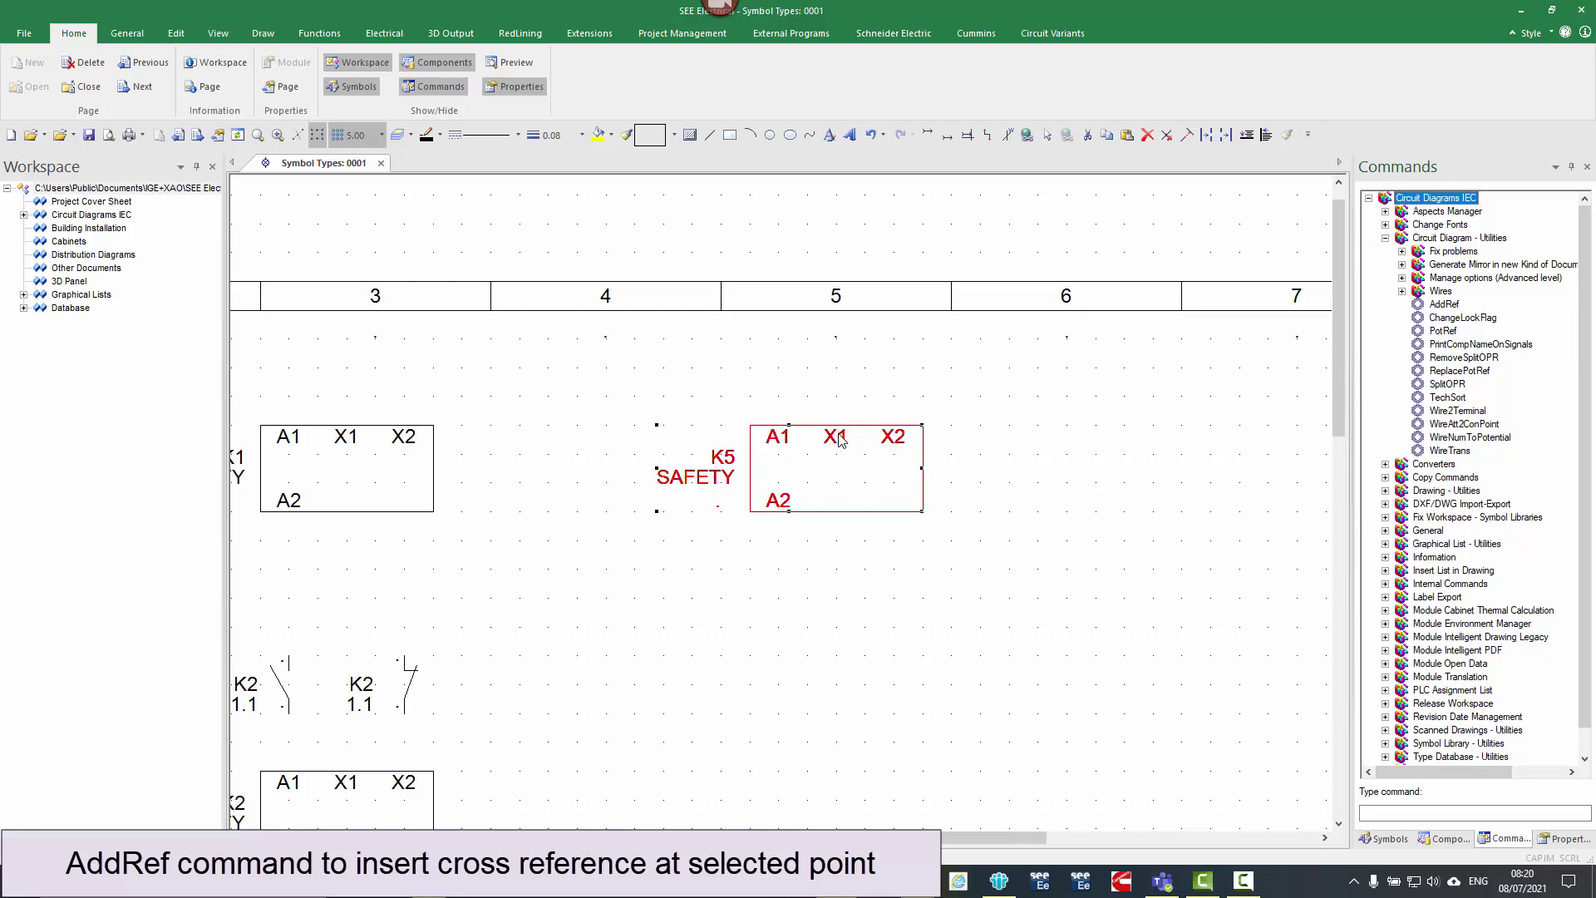
{"action": "left_click", "coordinate": [1450, 306]}
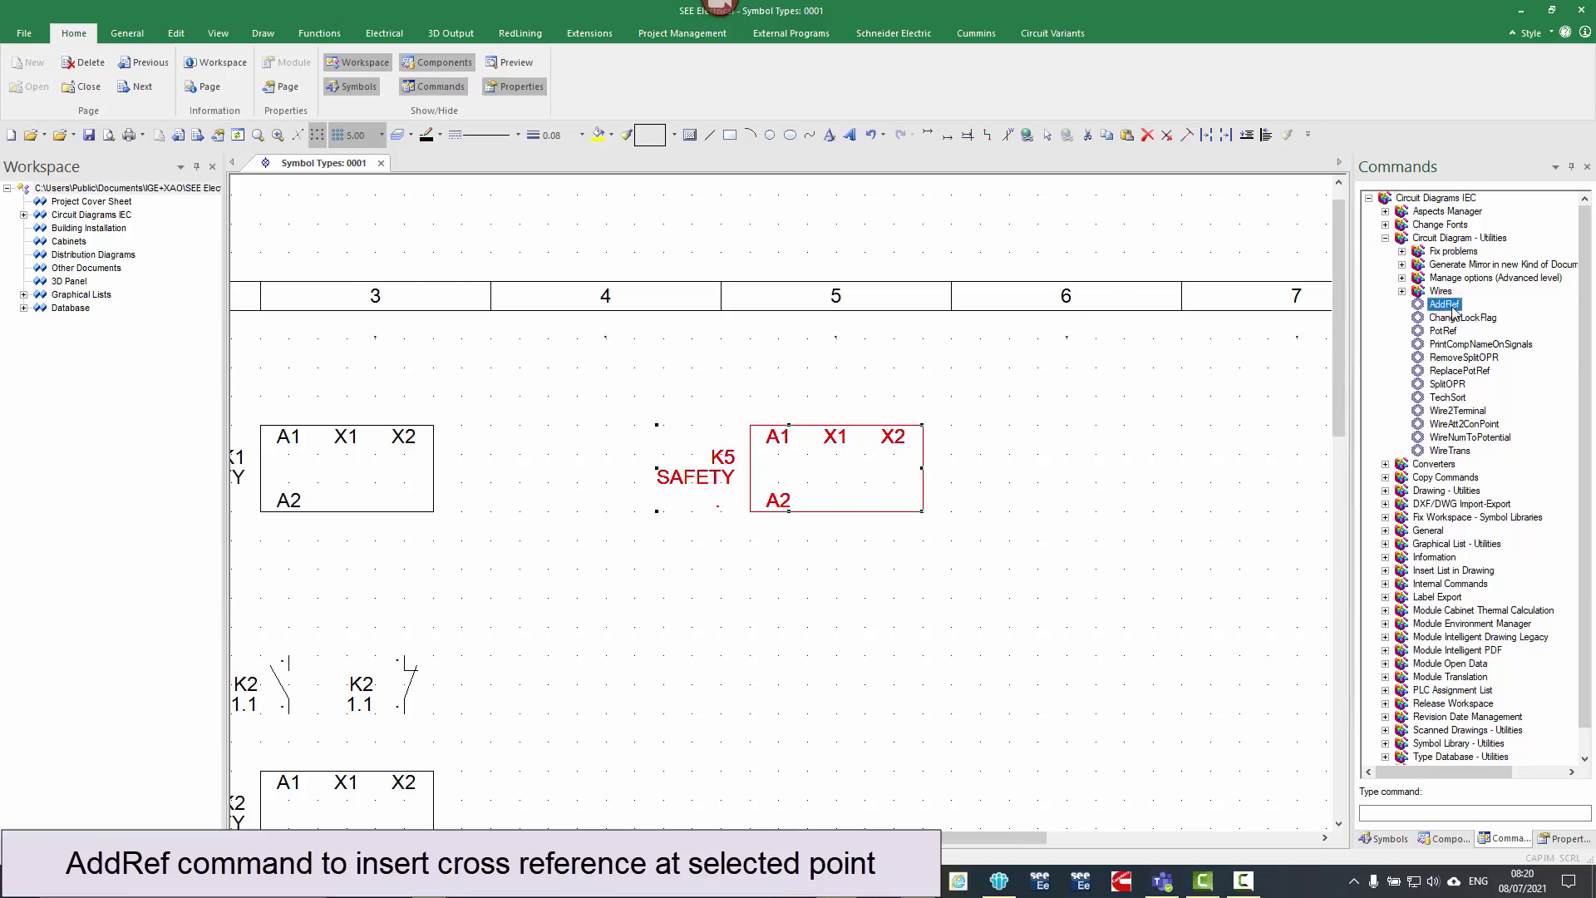
{"action": "double_click", "coordinate": [1450, 306]}
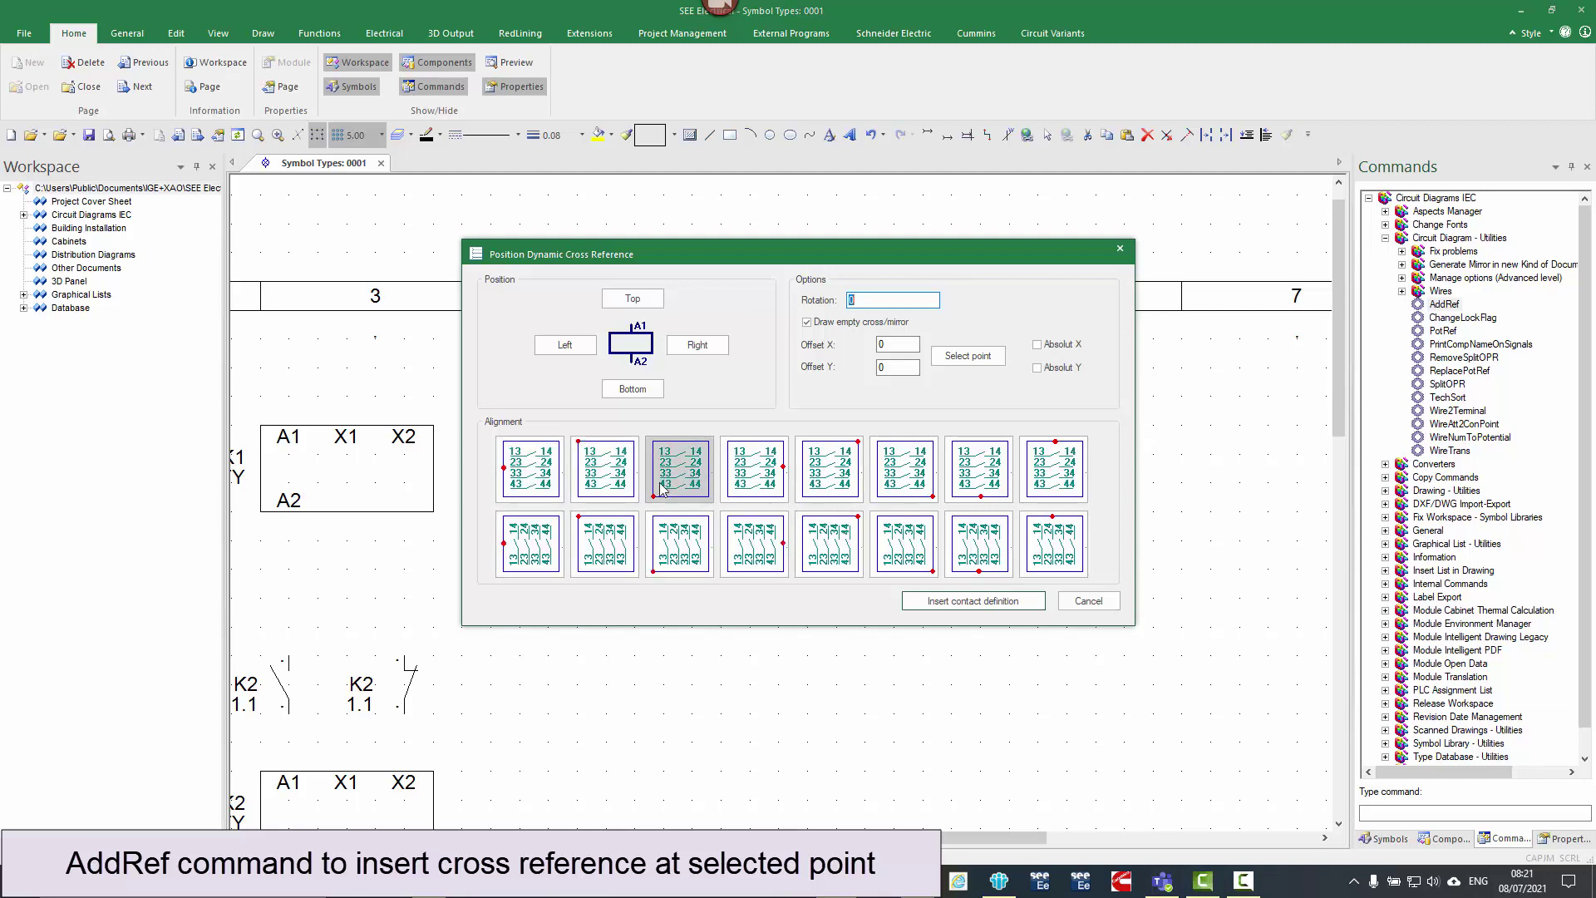
- Insert K5's contact definition with horizontal contacts and middle-left alignment, at a picked point right of the component with offset X 260 and Y 245
{"action": "left_click_drag", "start_coordinate": [683, 254], "coordinate": [1255, 242]}
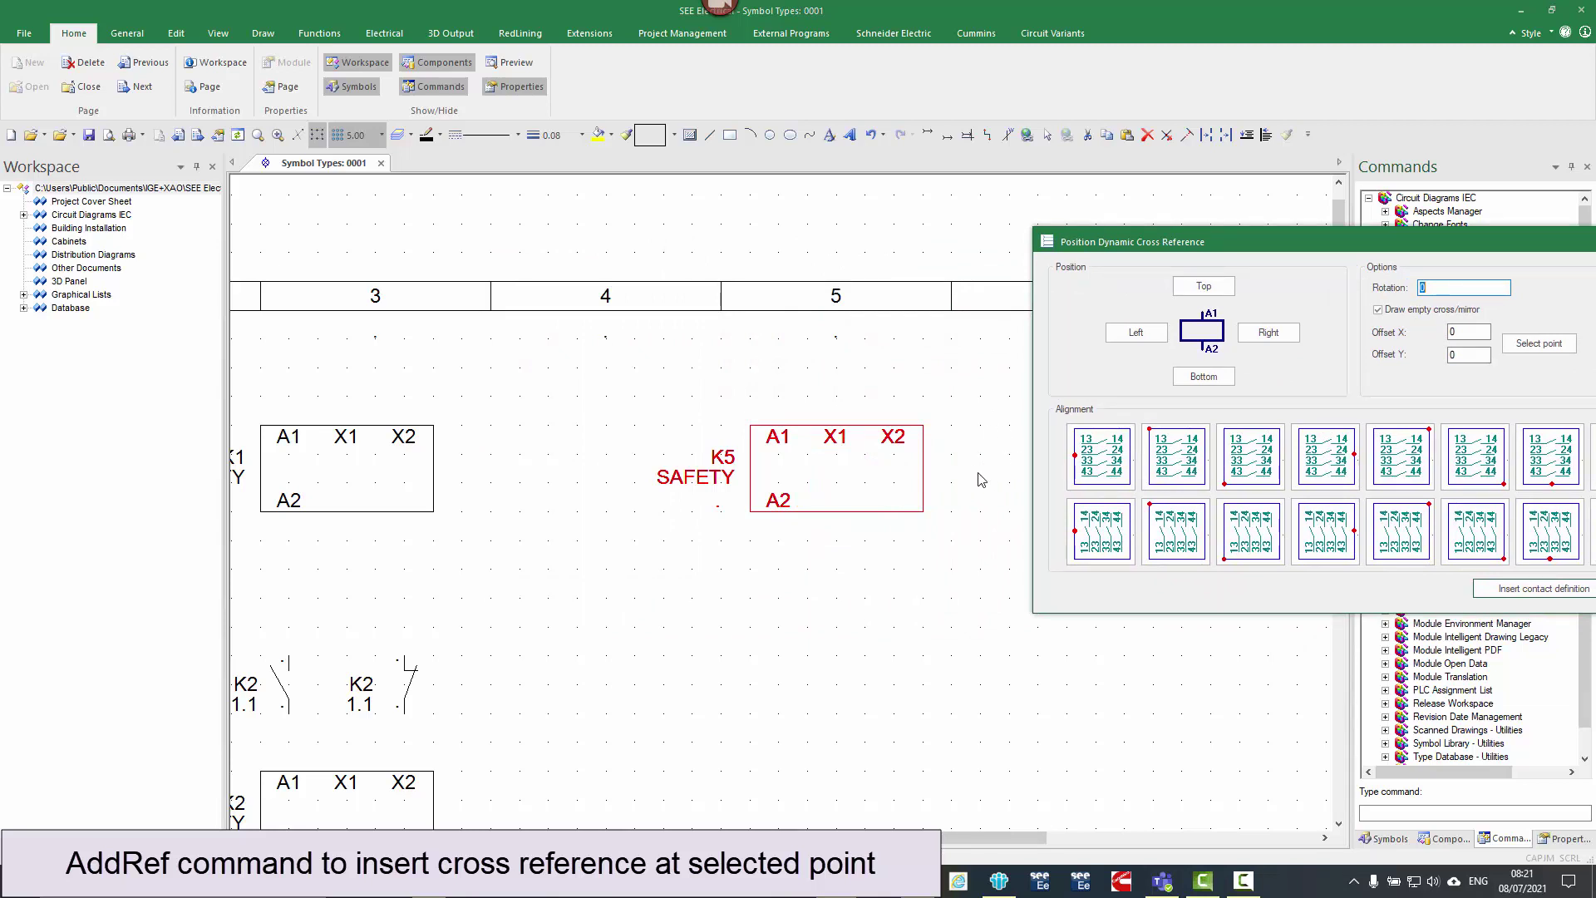
{"action": "left_click", "coordinate": [1083, 467]}
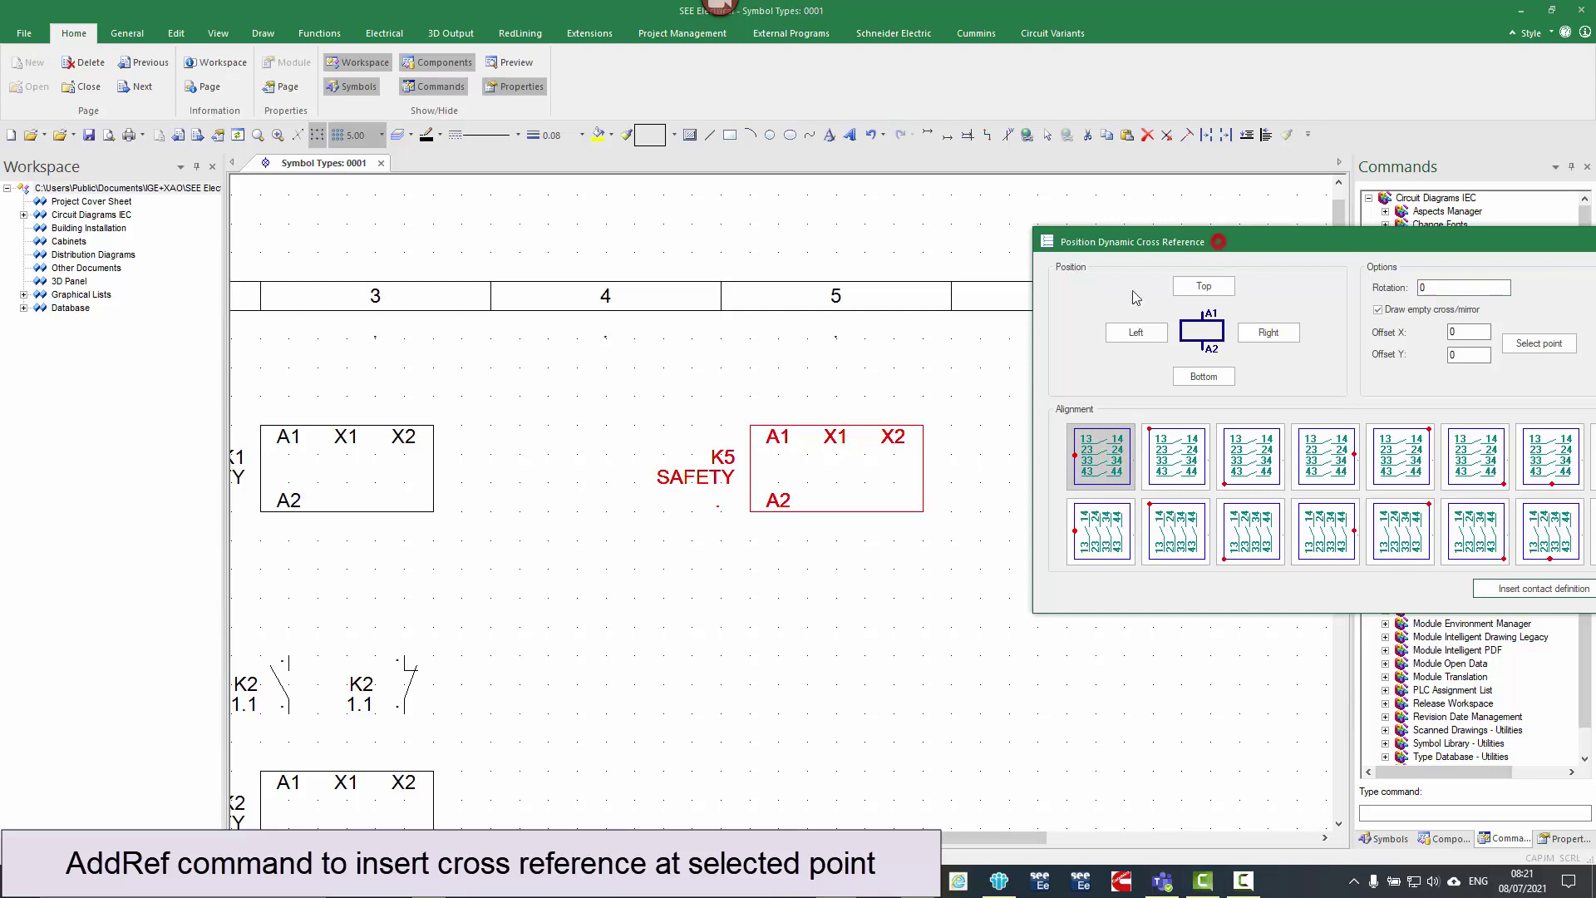
{"action": "left_click_drag", "start_coordinate": [1248, 242], "coordinate": [1079, 178]}
{"action": "left_click", "coordinate": [1368, 279]}
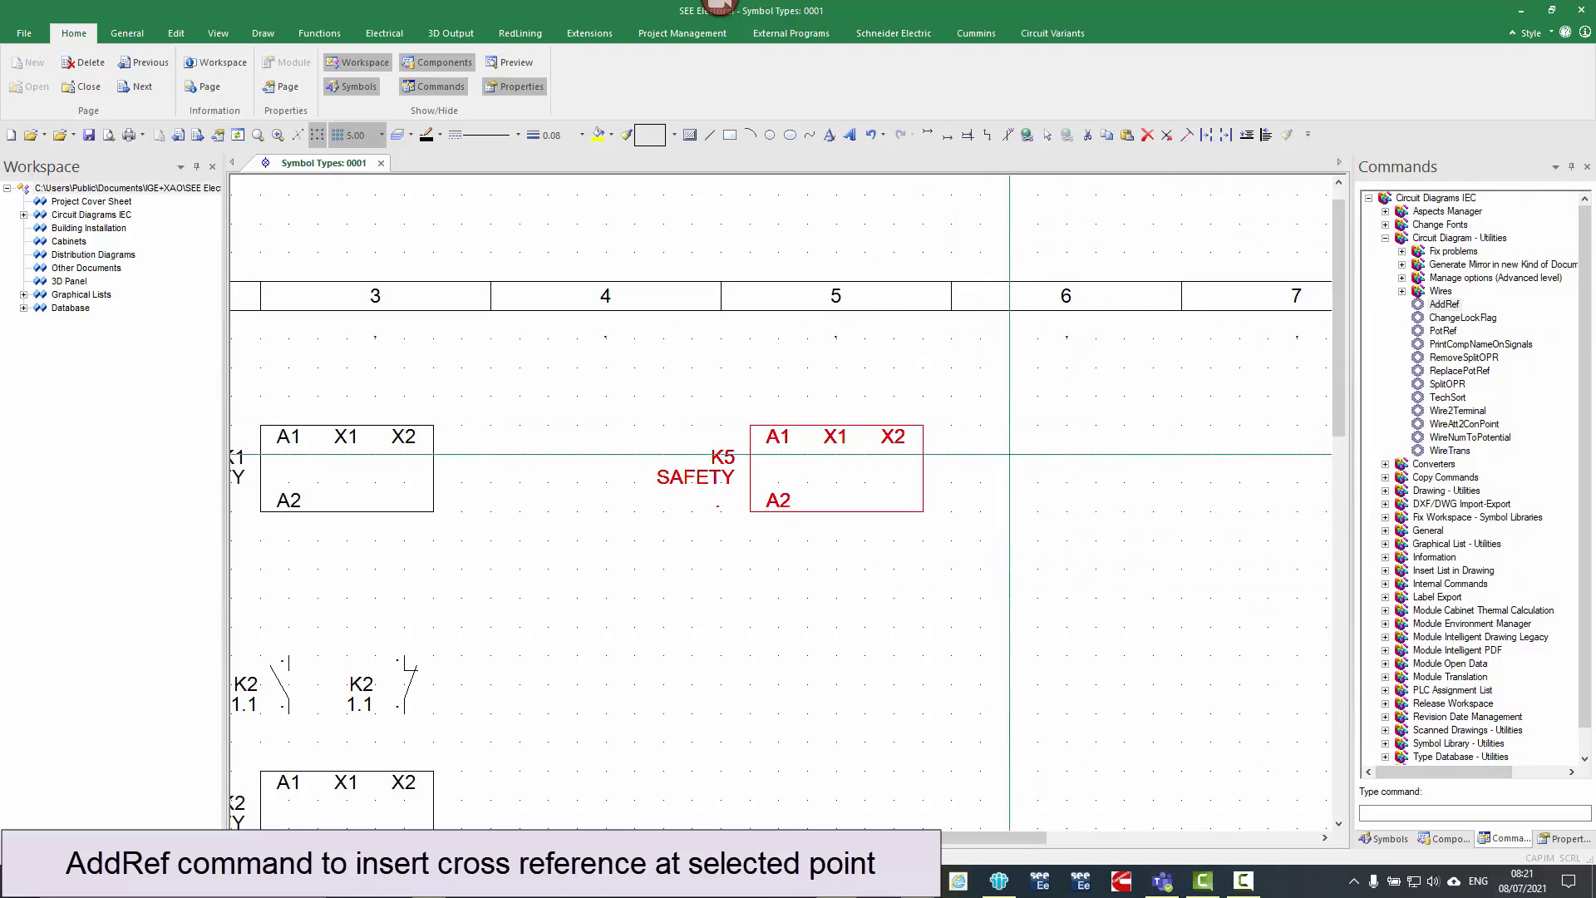
{"action": "left_click", "coordinate": [1009, 454]}
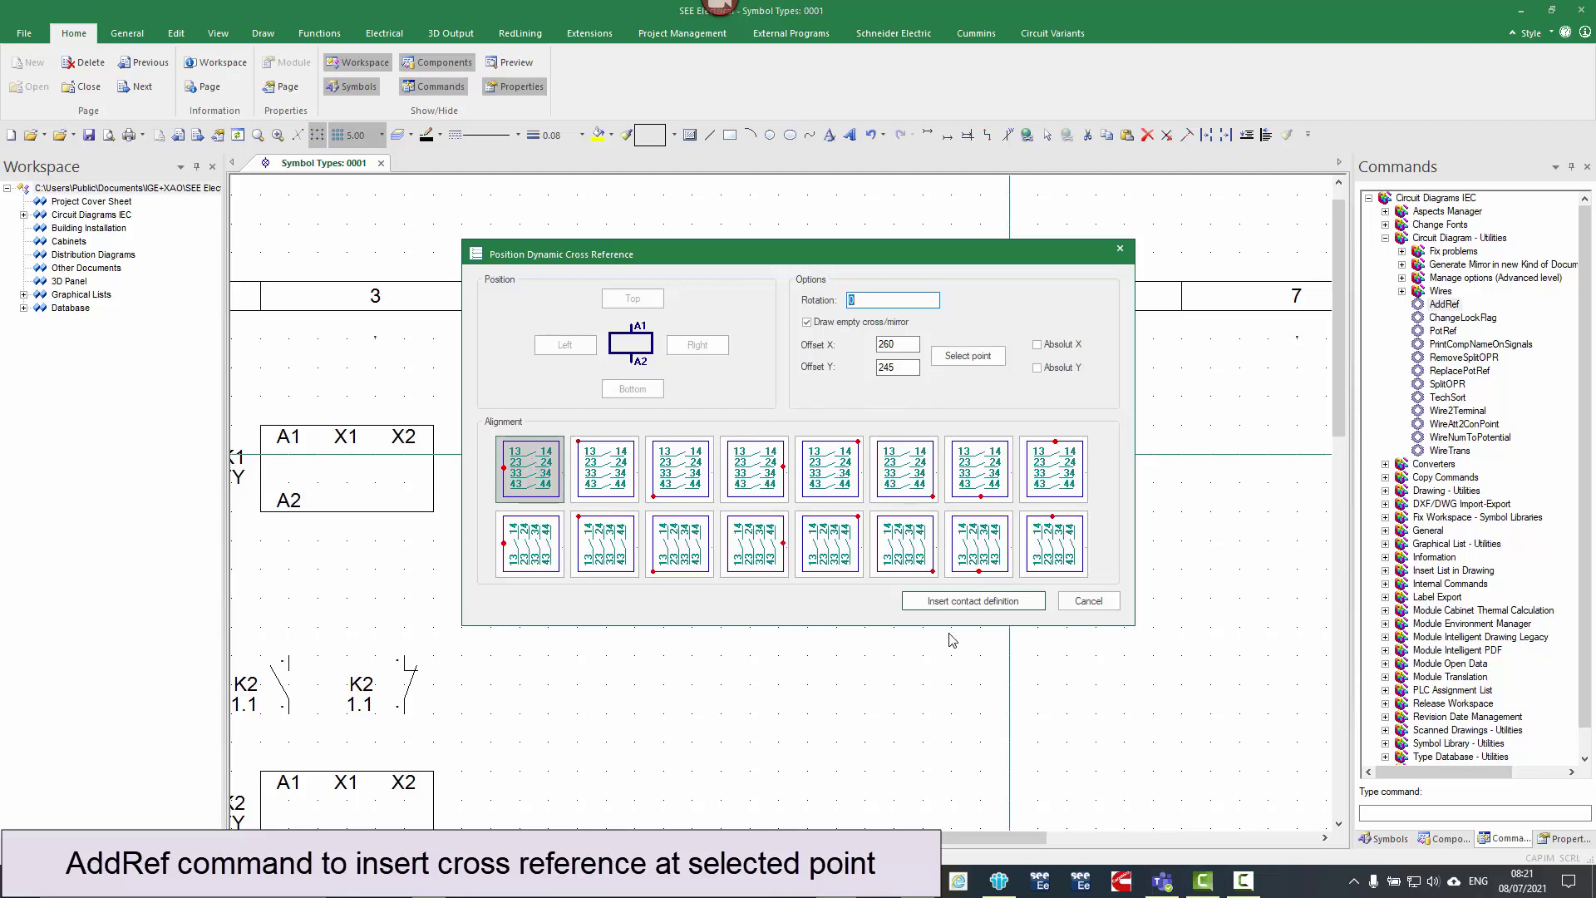
{"action": "left_click", "coordinate": [973, 603]}
- Recheck K5's symbol type in its component properties after adding the contact definition
{"action": "left_click", "coordinate": [1031, 652]}
{"action": "double_click", "coordinate": [801, 441]}
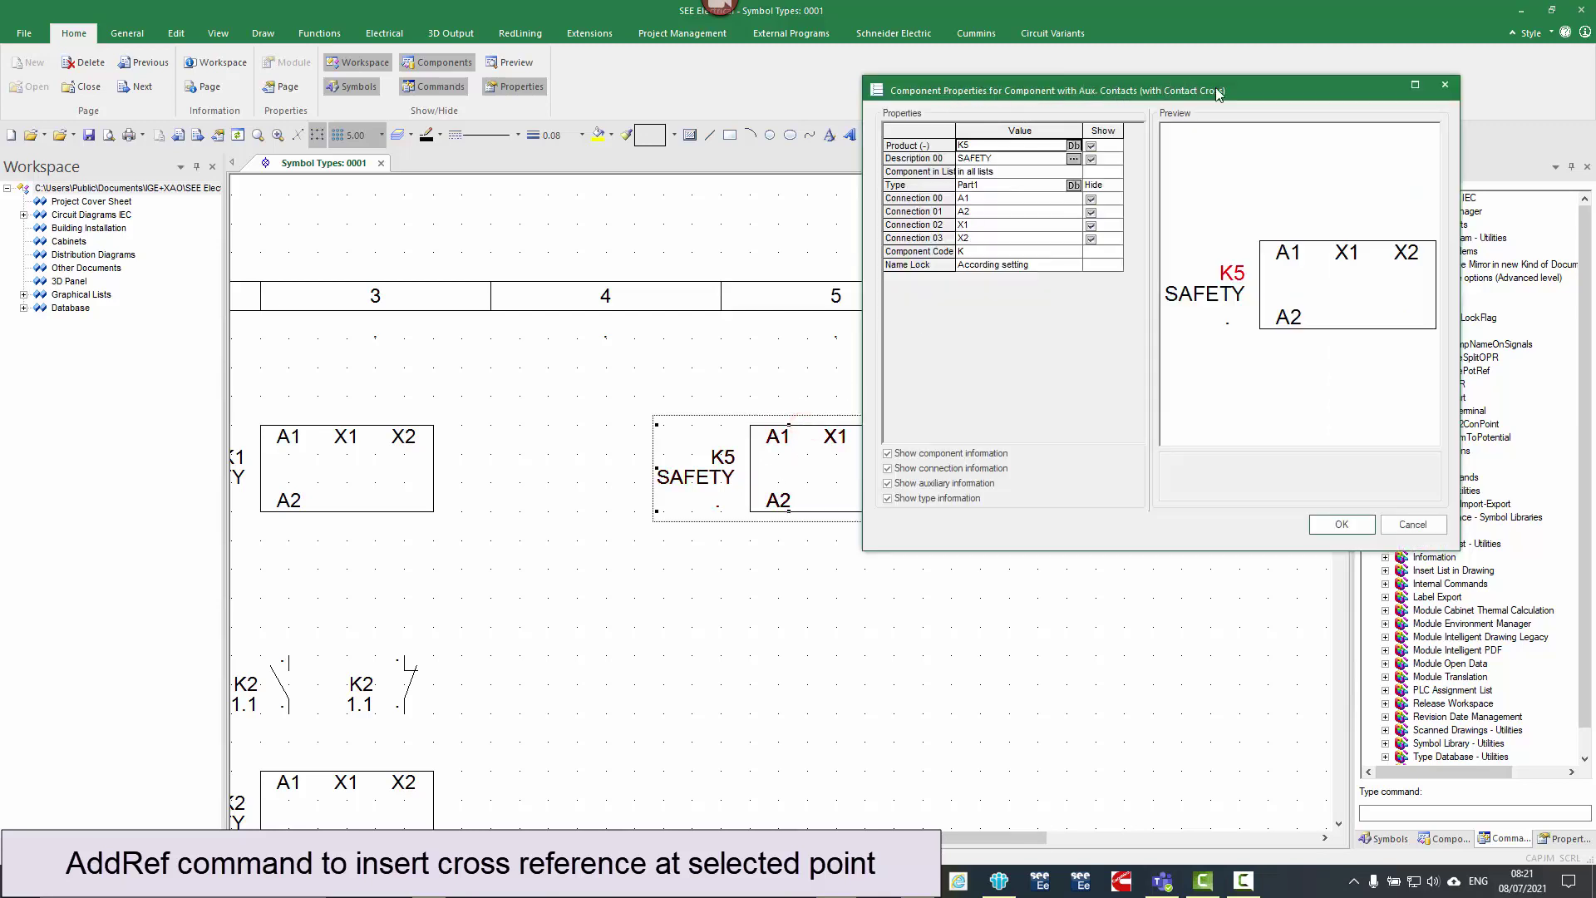
{"action": "left_click", "coordinate": [1339, 524]}
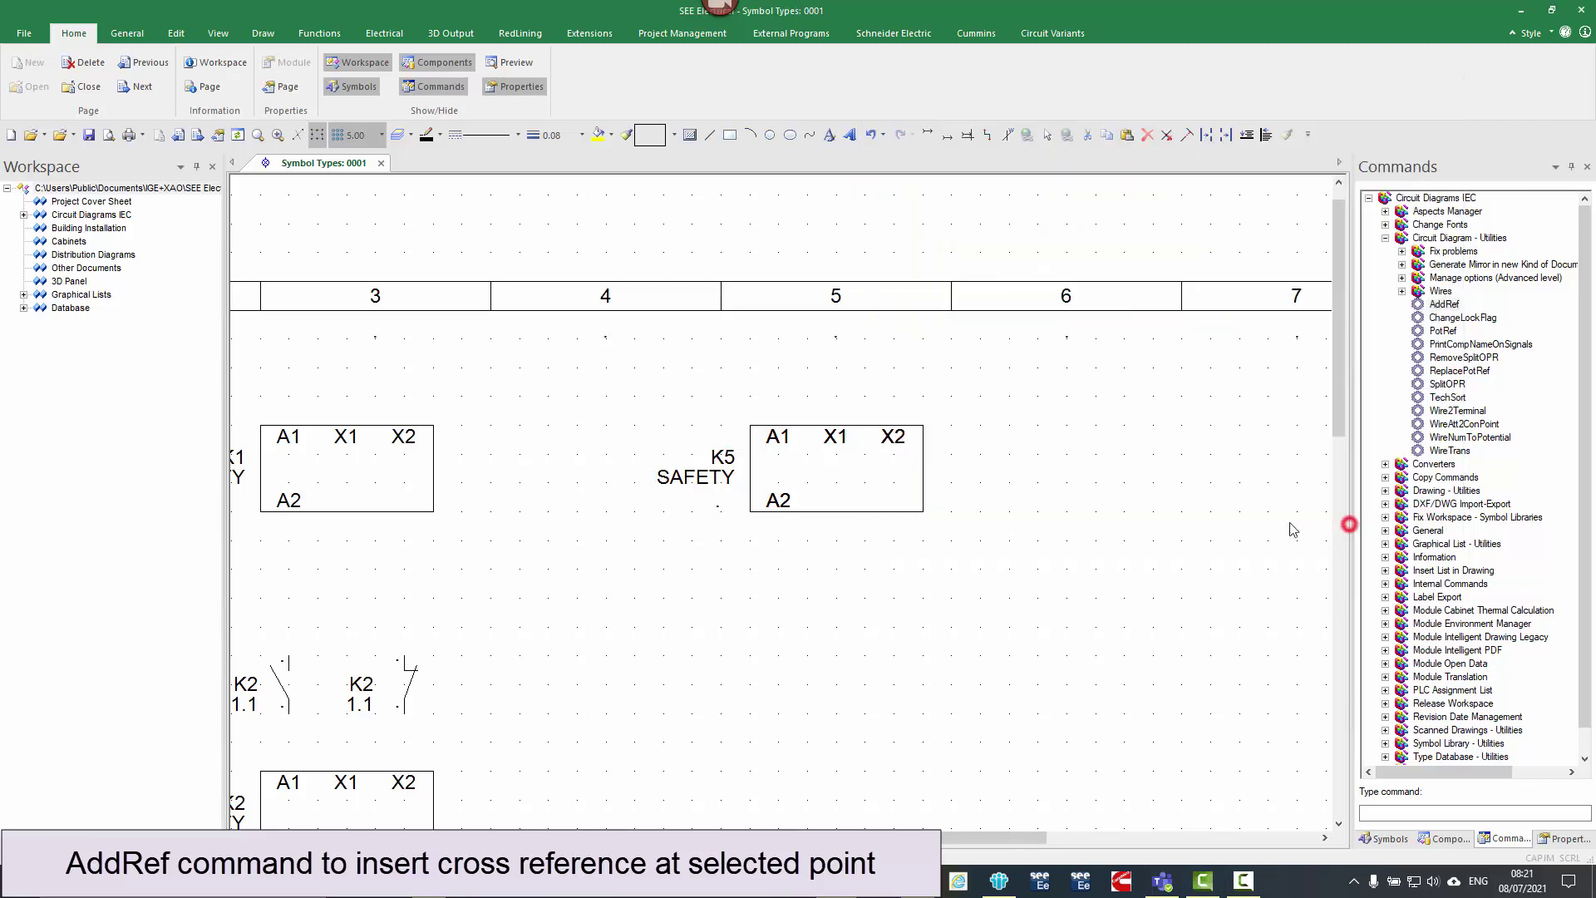
- Insert a 1-pole NO contact for K5 below the K5 component in column 5, and delete the cross-reference text under its SAFETY label
{"action": "left_click", "coordinate": [1386, 838]}
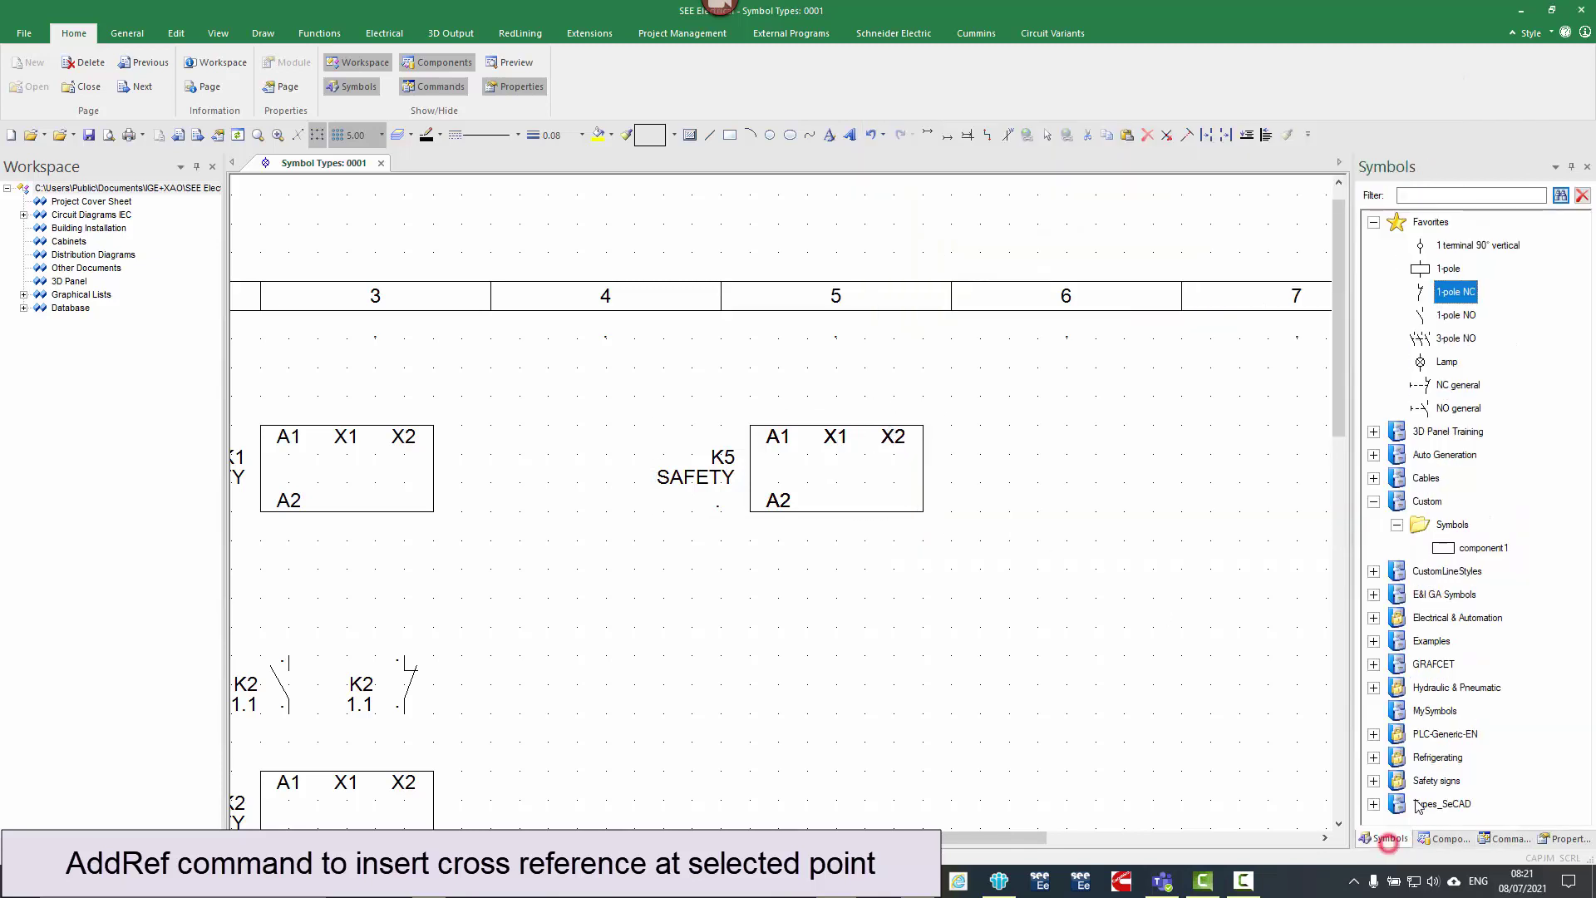
{"action": "left_click", "coordinate": [1454, 316]}
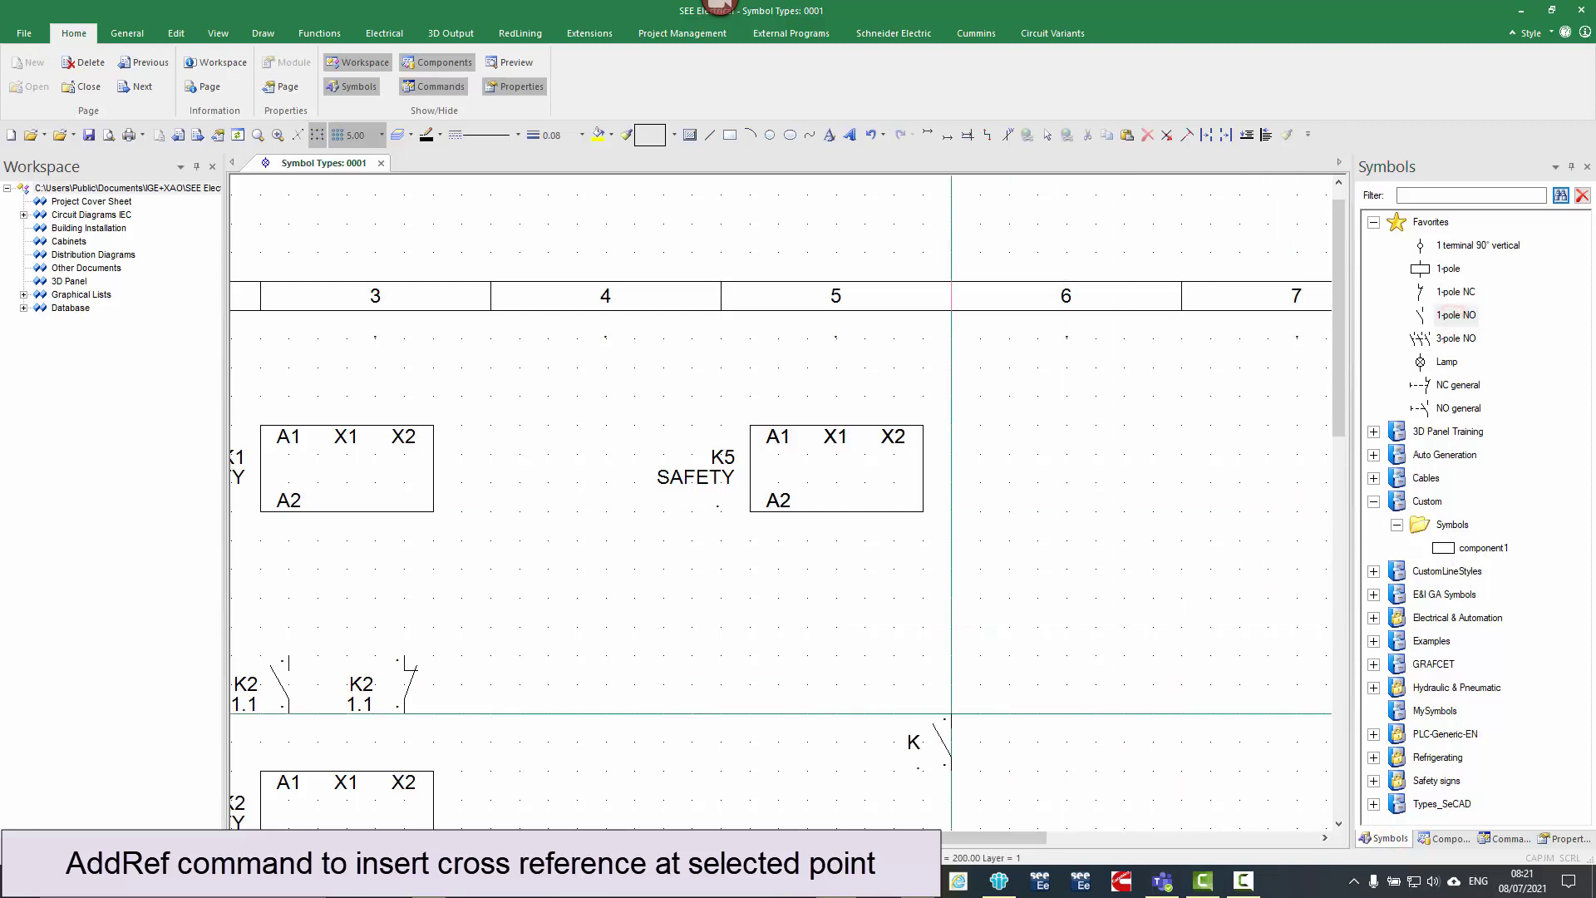
{"action": "left_click", "coordinate": [929, 709]}
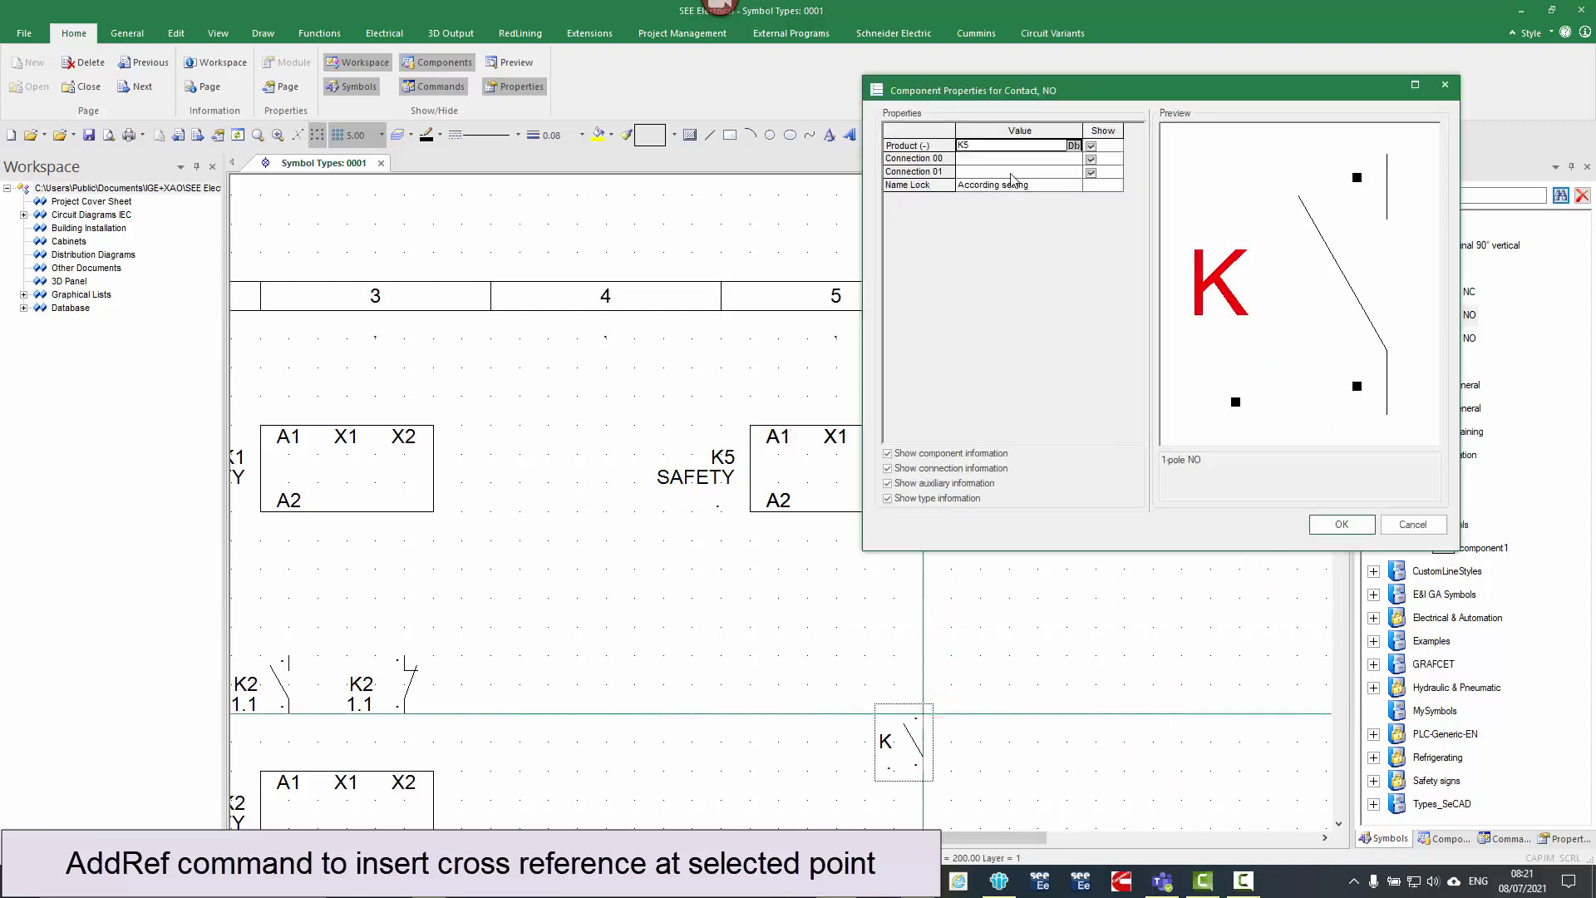
{"action": "left_click", "coordinate": [1360, 535]}
{"action": "right_click", "coordinate": [1129, 685]}
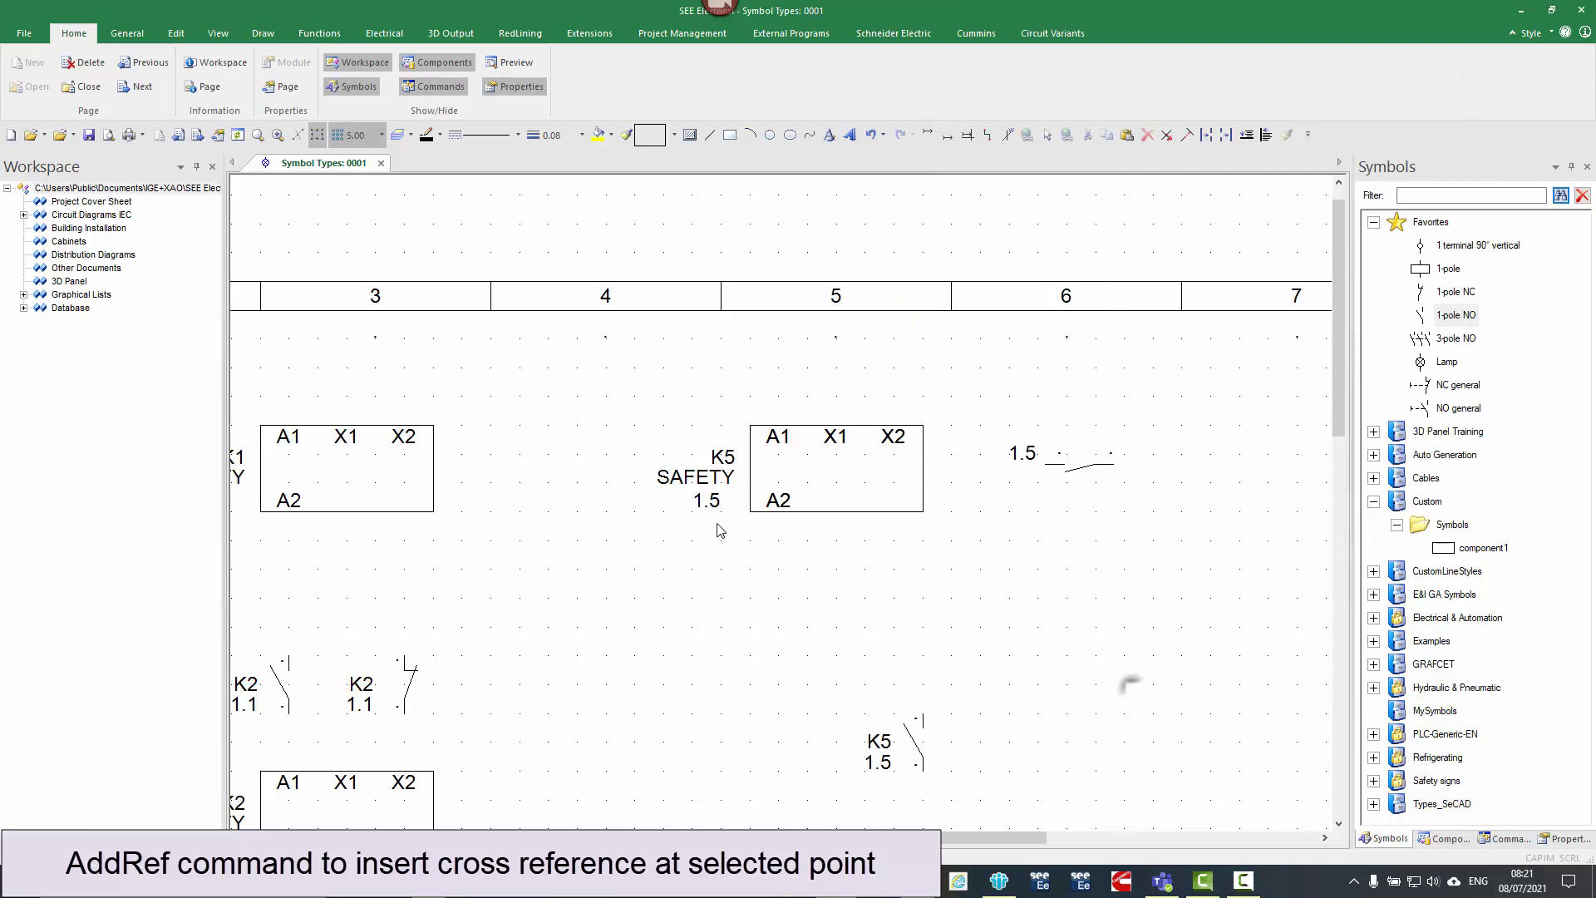
{"action": "left_click", "coordinate": [709, 499]}
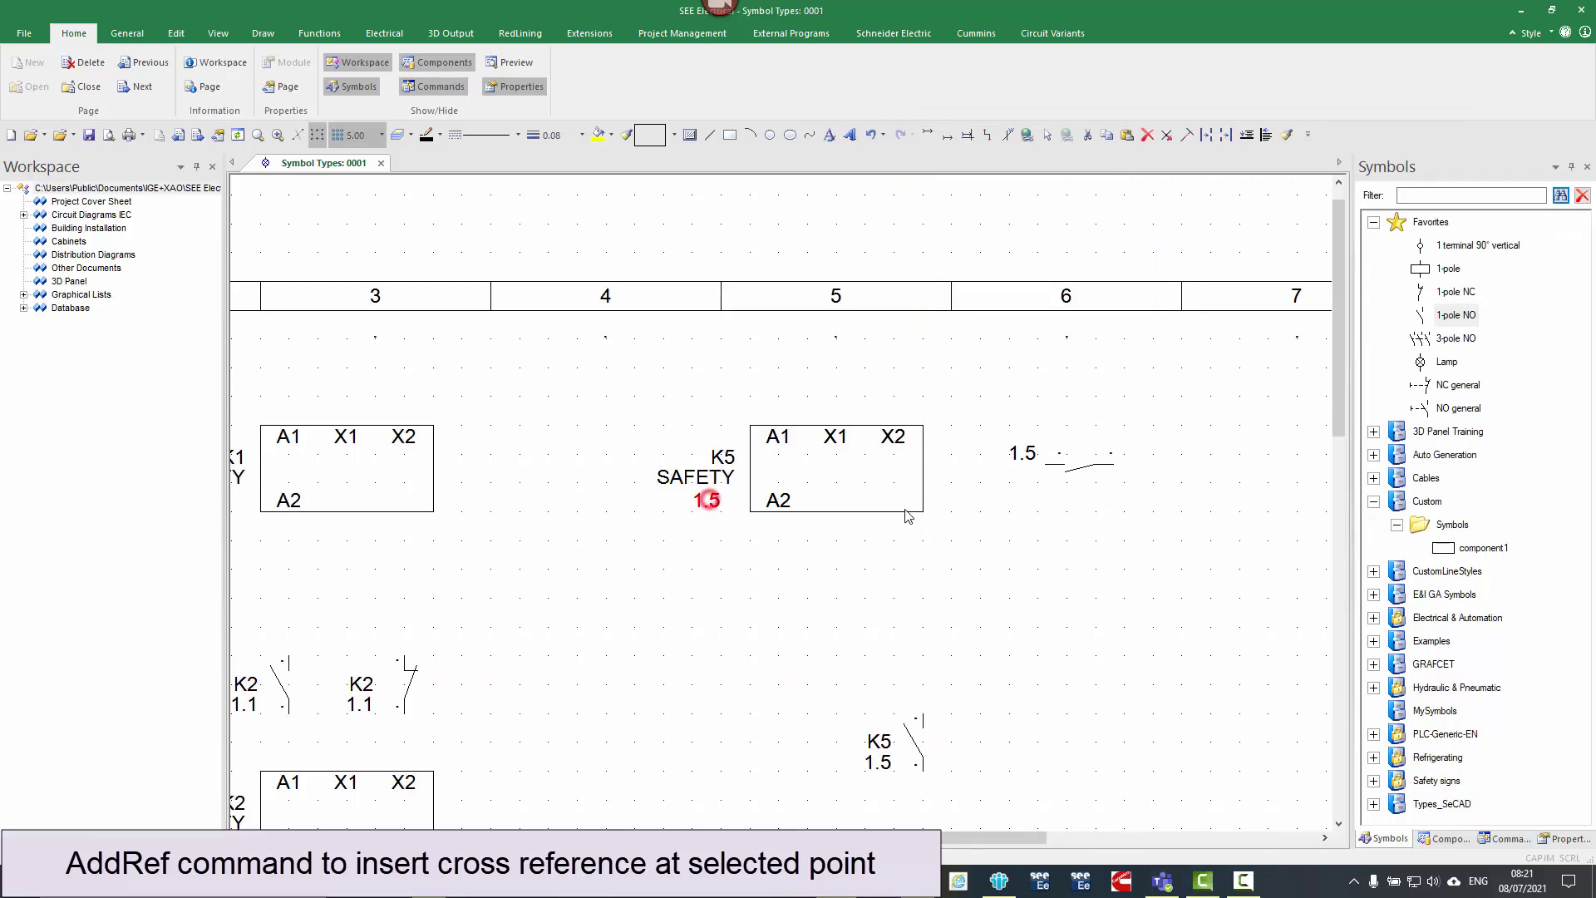
{"action": "key", "text": "Delete"}
- Insert a second 1-pole NO contact for K5 beside the first one
{"action": "left_click", "coordinate": [1440, 322]}
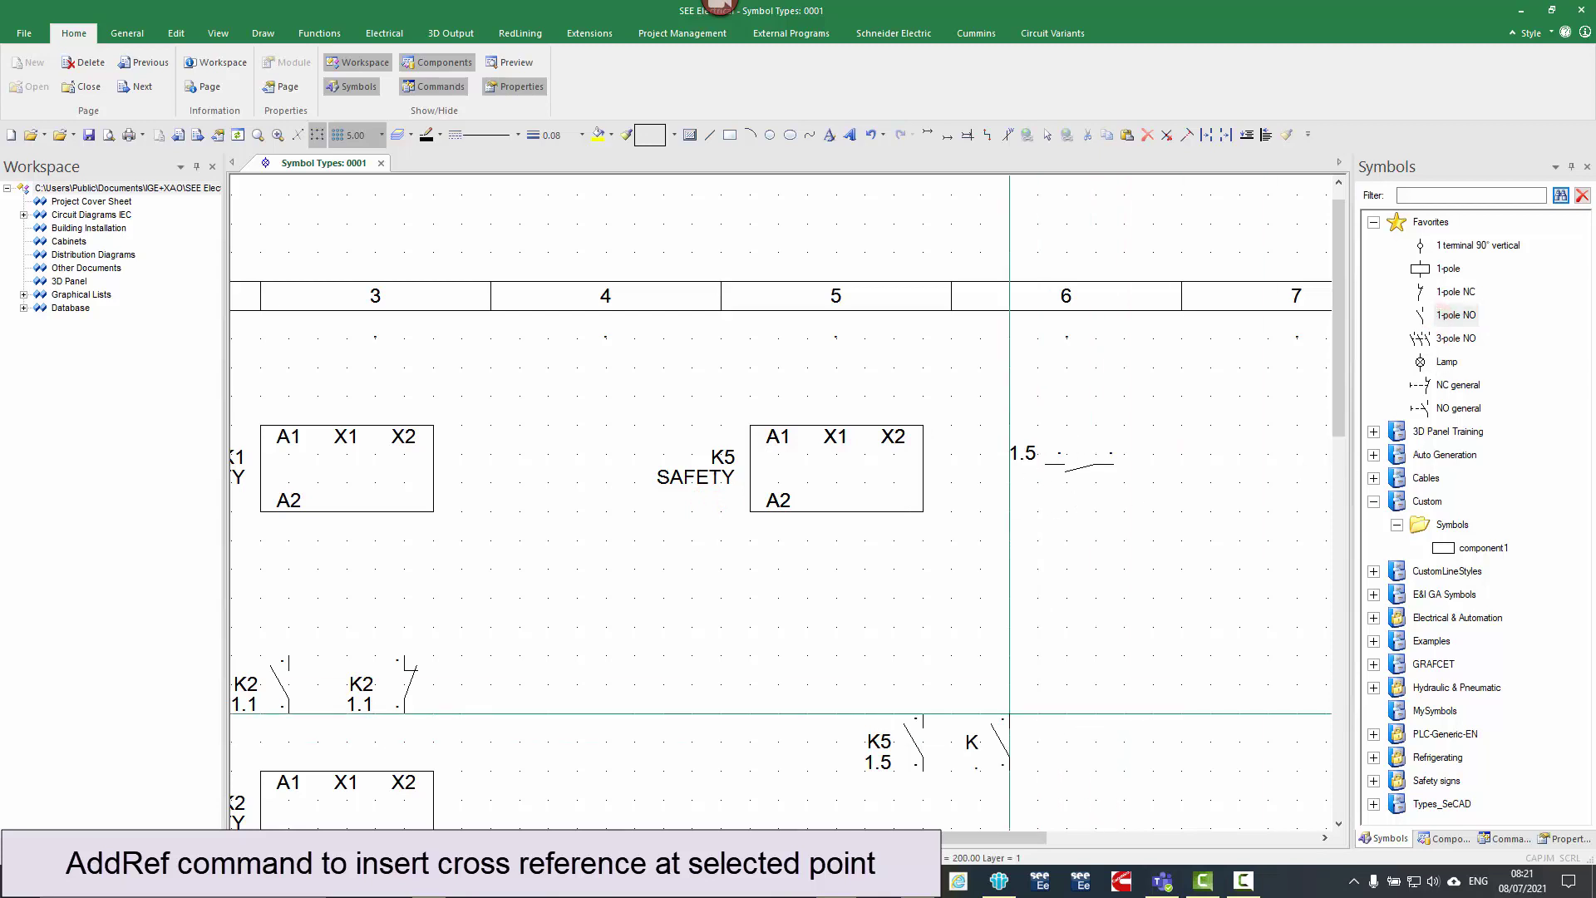
{"action": "left_click", "coordinate": [1012, 718]}
{"action": "left_click", "coordinate": [1340, 525]}
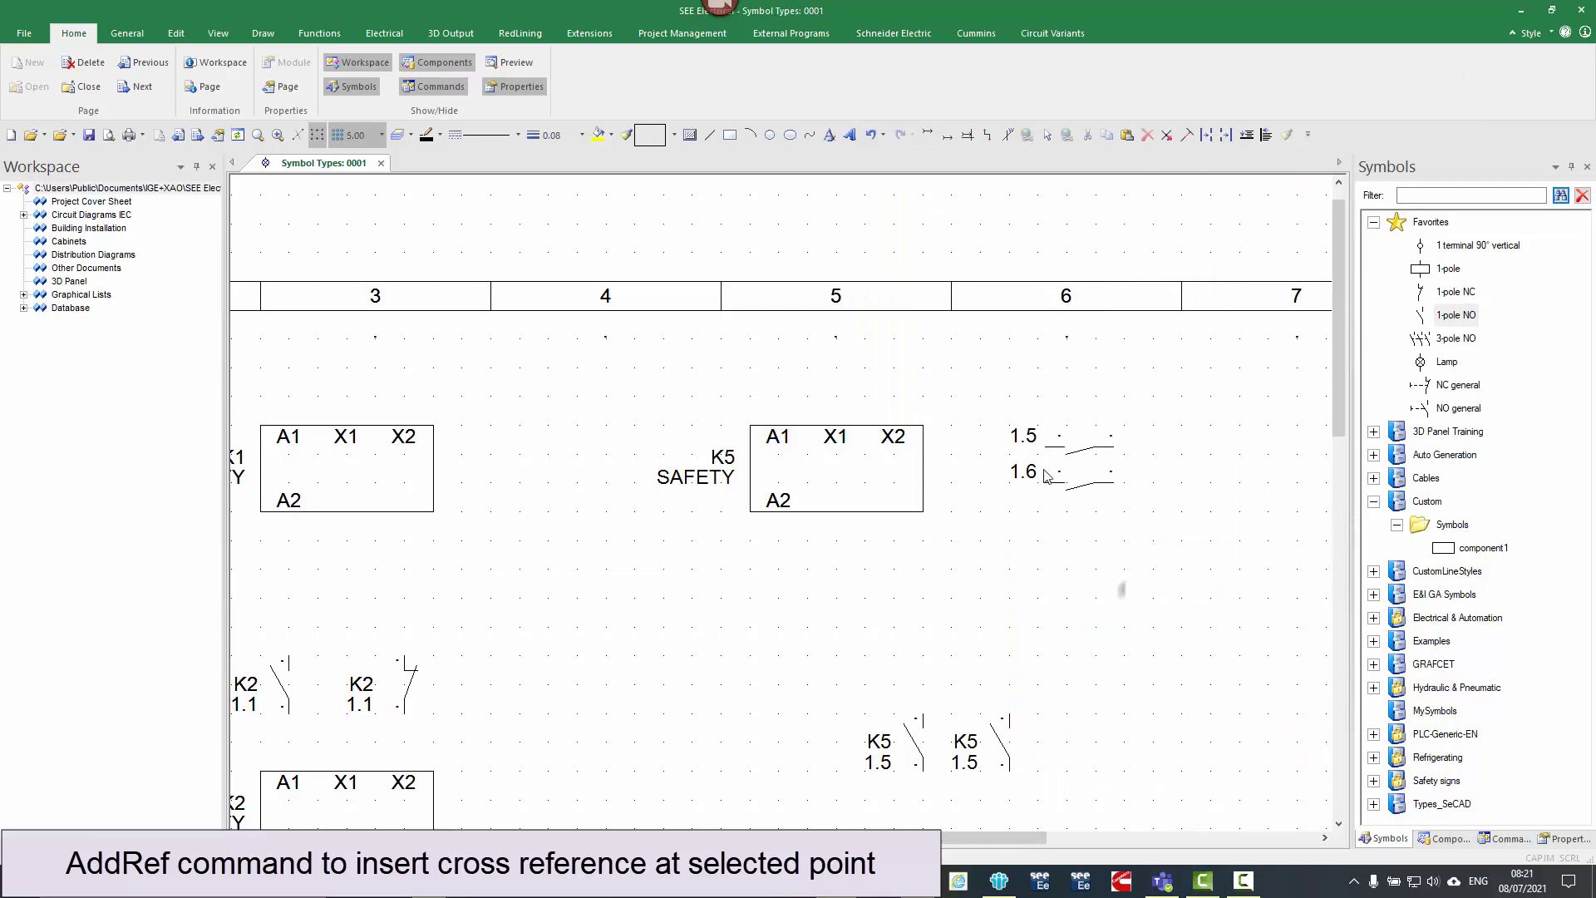
- Save the K5 component as a symbol named "component +ref (addref)" in the Symbols folder of the Custom library
{"action": "left_click", "coordinate": [780, 429]}
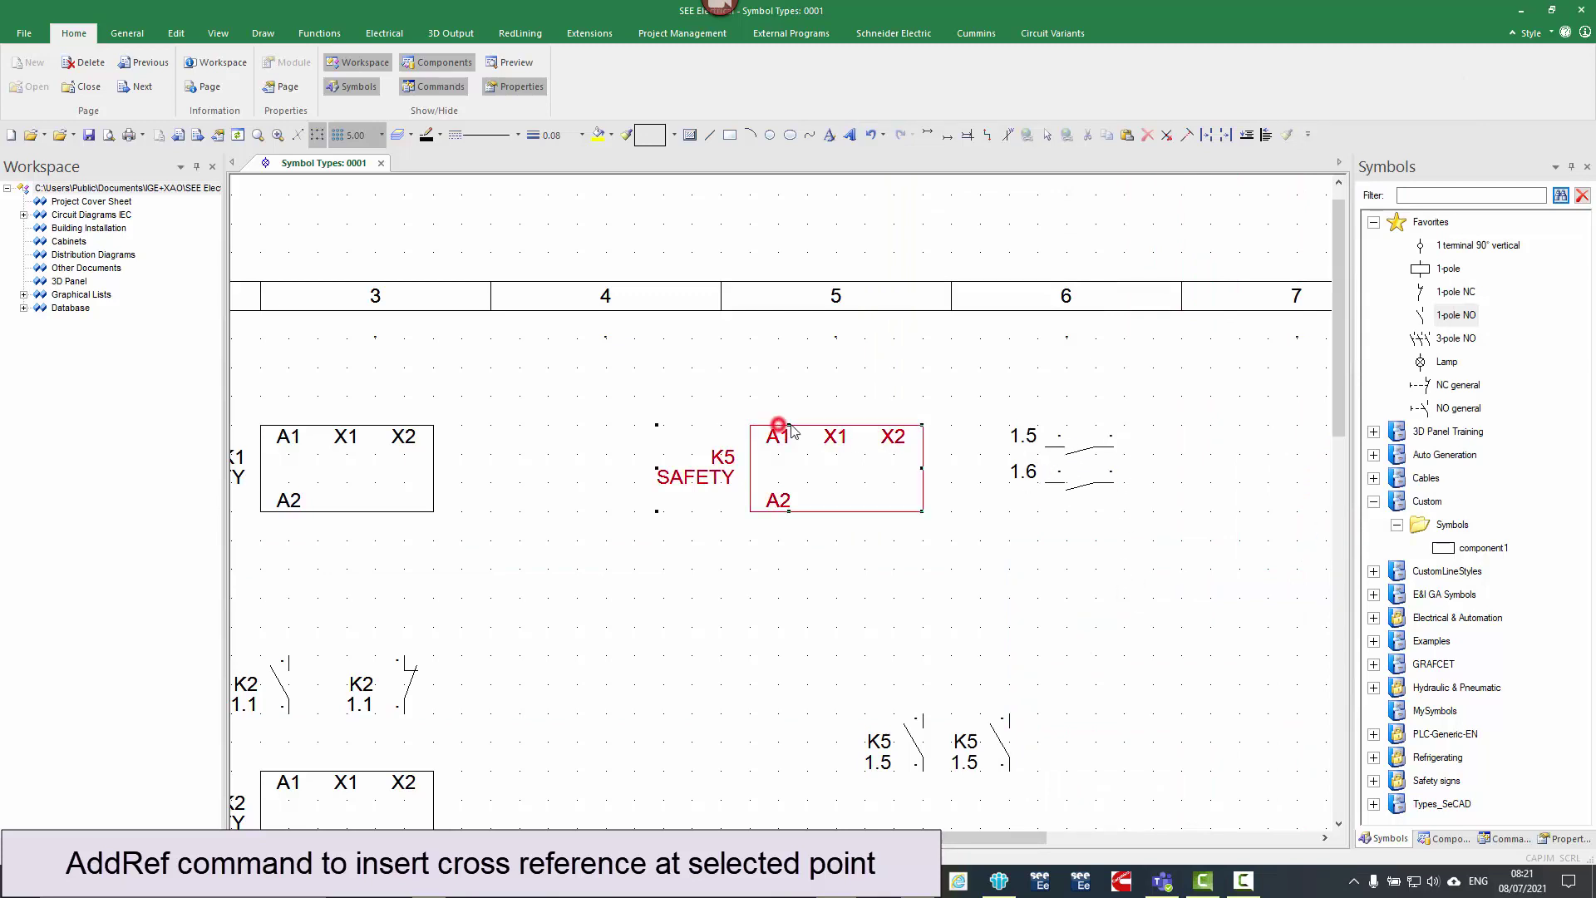
{"action": "left_click", "coordinate": [1447, 526]}
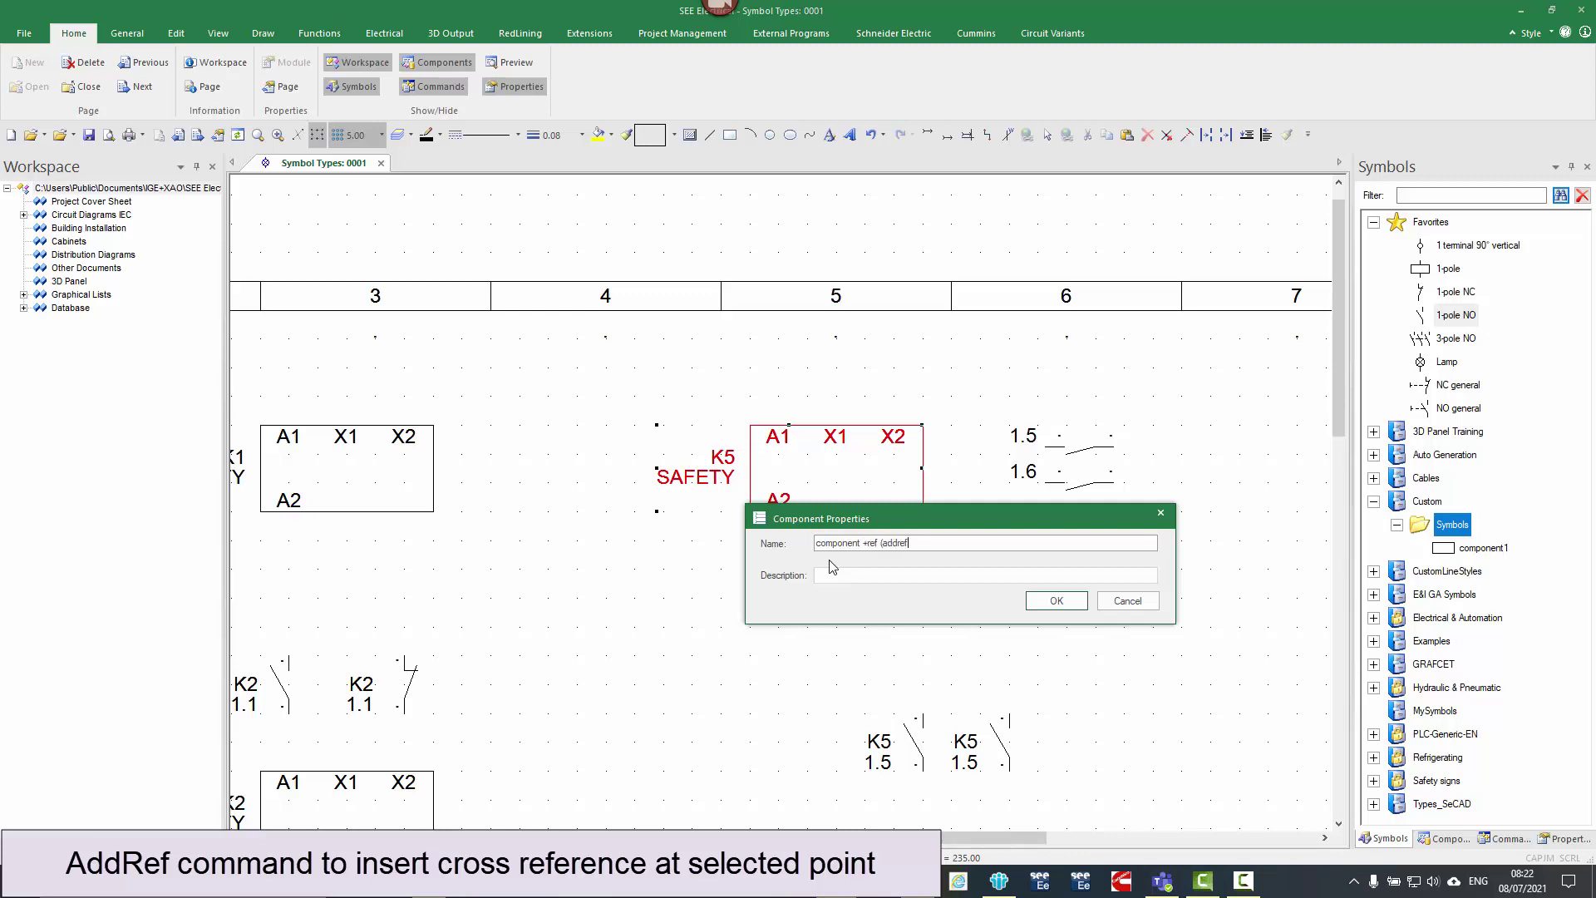
{"action": "left_click", "coordinate": [1056, 599]}
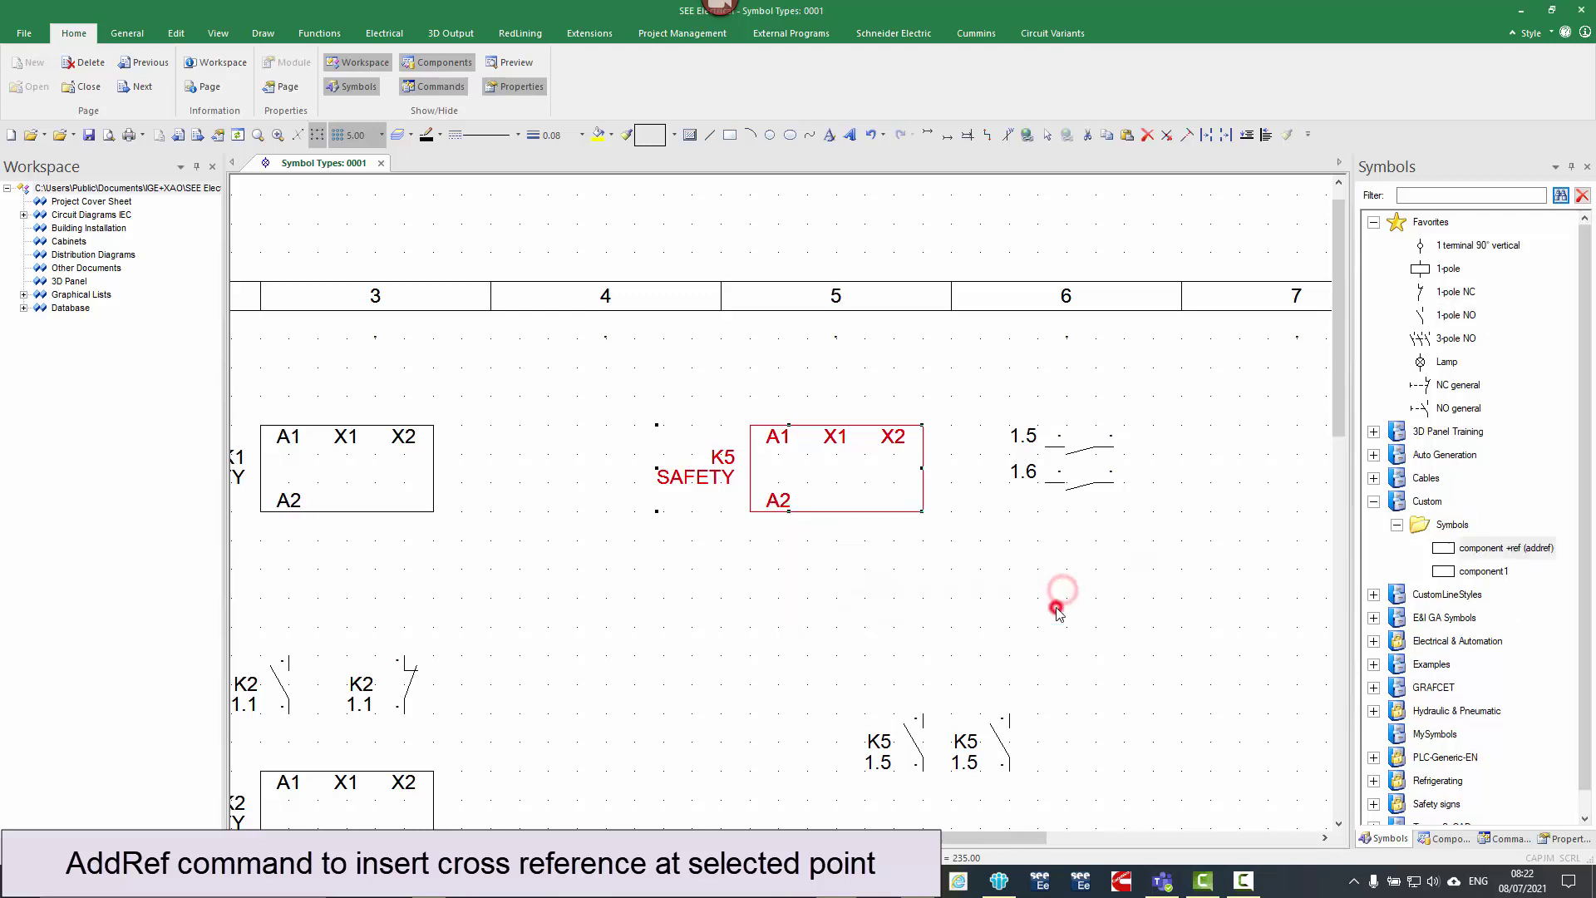
- Insert the custom symbol "component +ref (addref)" in row B, column 8 of the circuit diagram
{"action": "left_click", "coordinate": [1501, 551]}
{"action": "scroll", "coordinate": [798, 507], "scroll_direction": "down", "scroll_amount": 4}
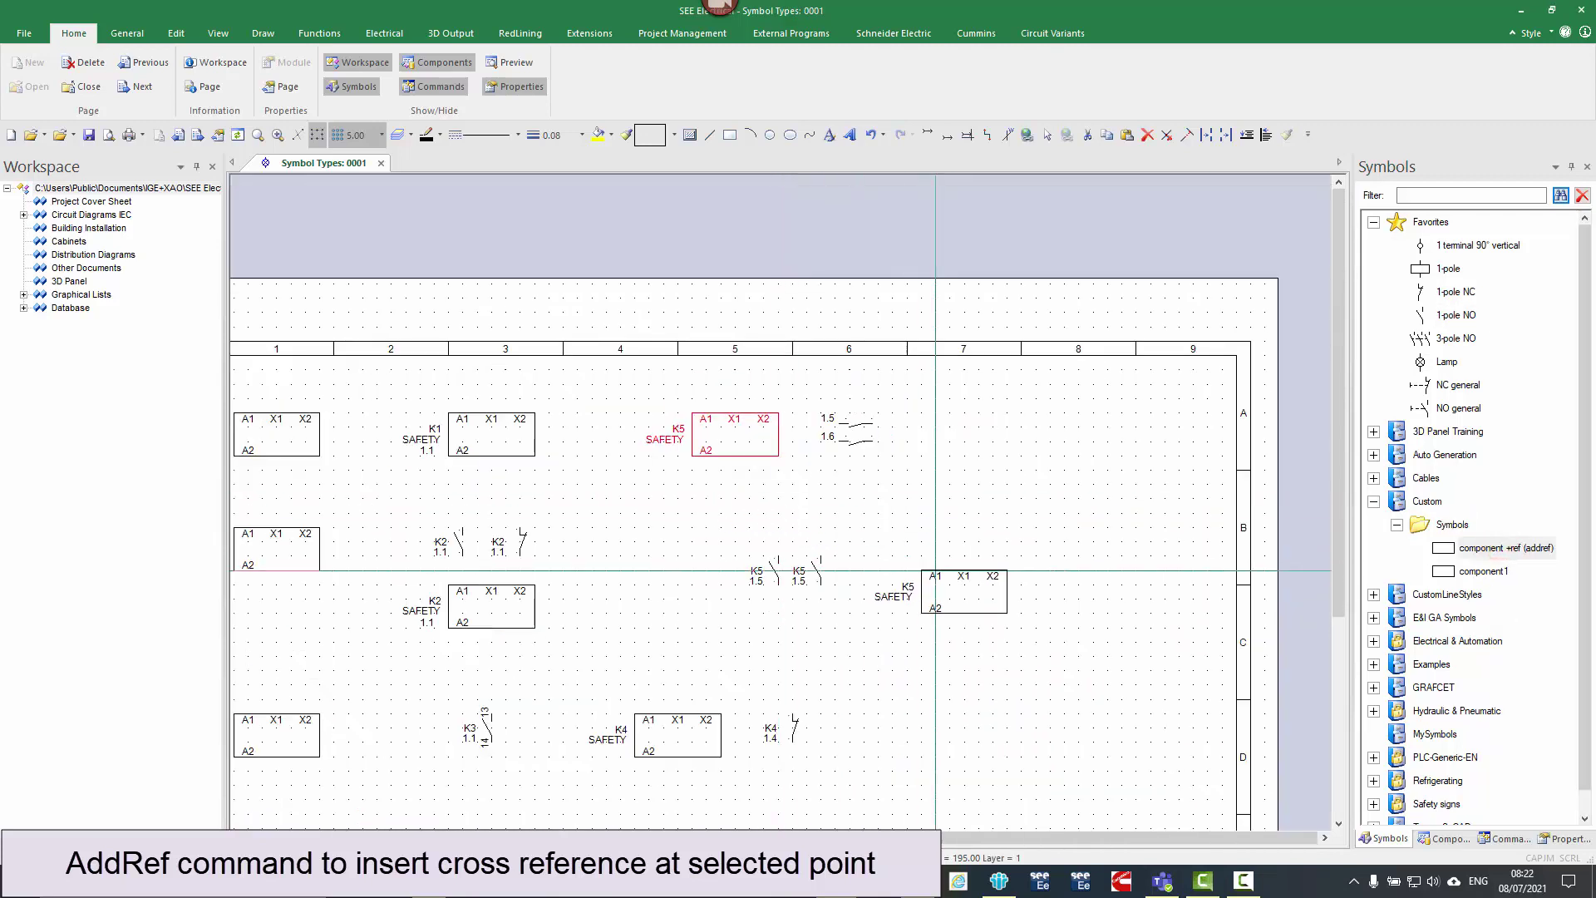
{"action": "left_click", "coordinate": [1020, 542]}
- Insert a 1-pole NO contact for K6 above the K6 component in row A
{"action": "scroll", "coordinate": [1122, 534], "scroll_direction": "up", "scroll_amount": 3}
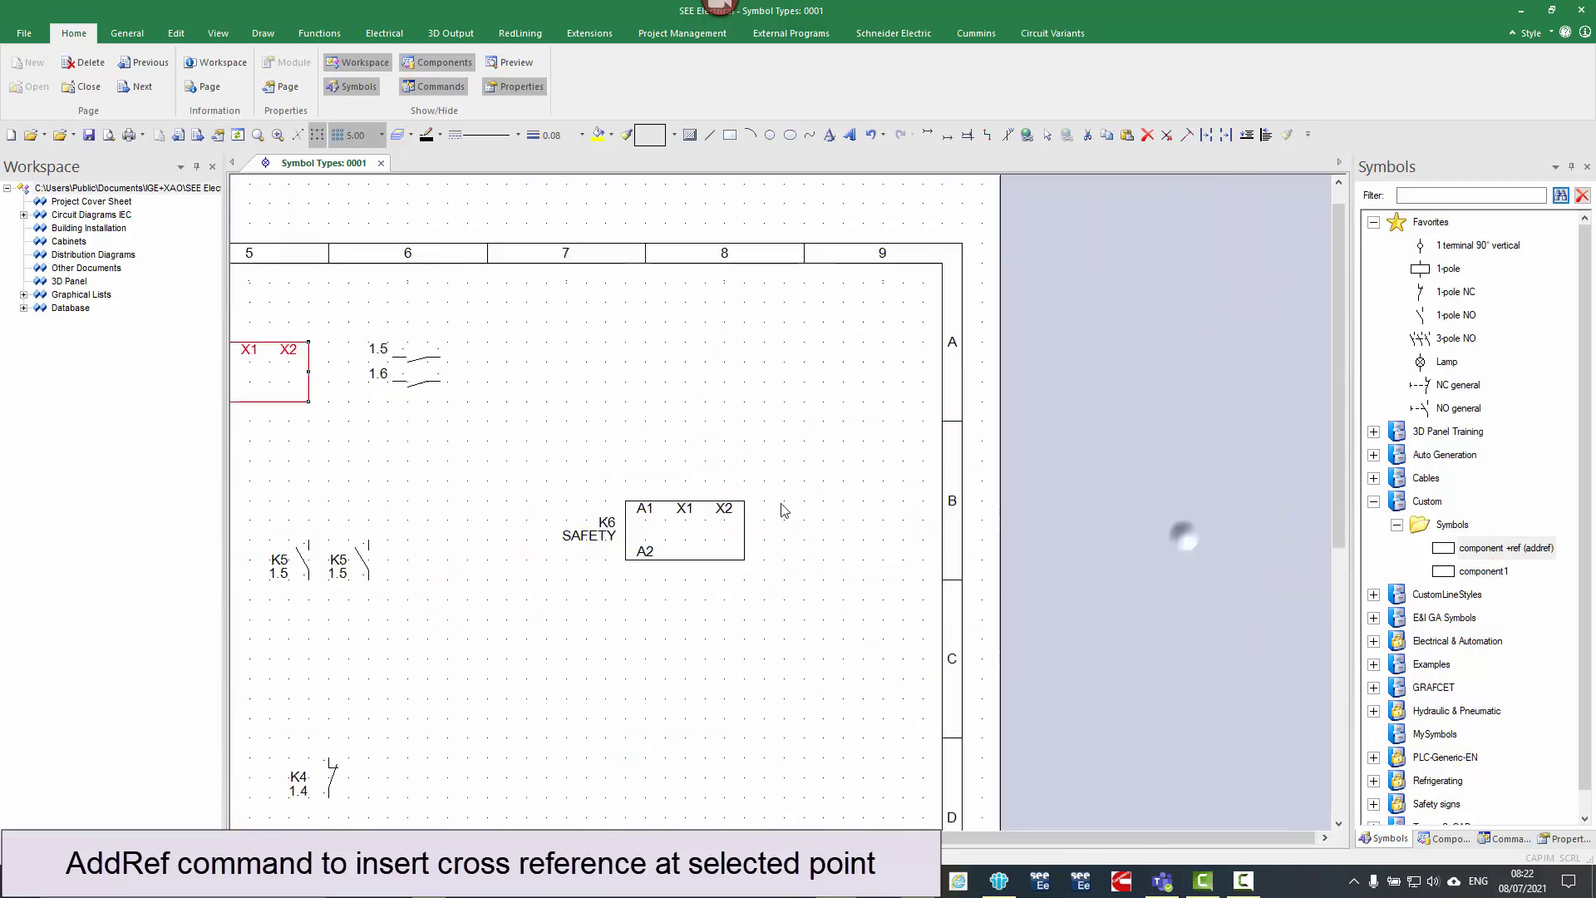
{"action": "left_click", "coordinate": [1456, 317]}
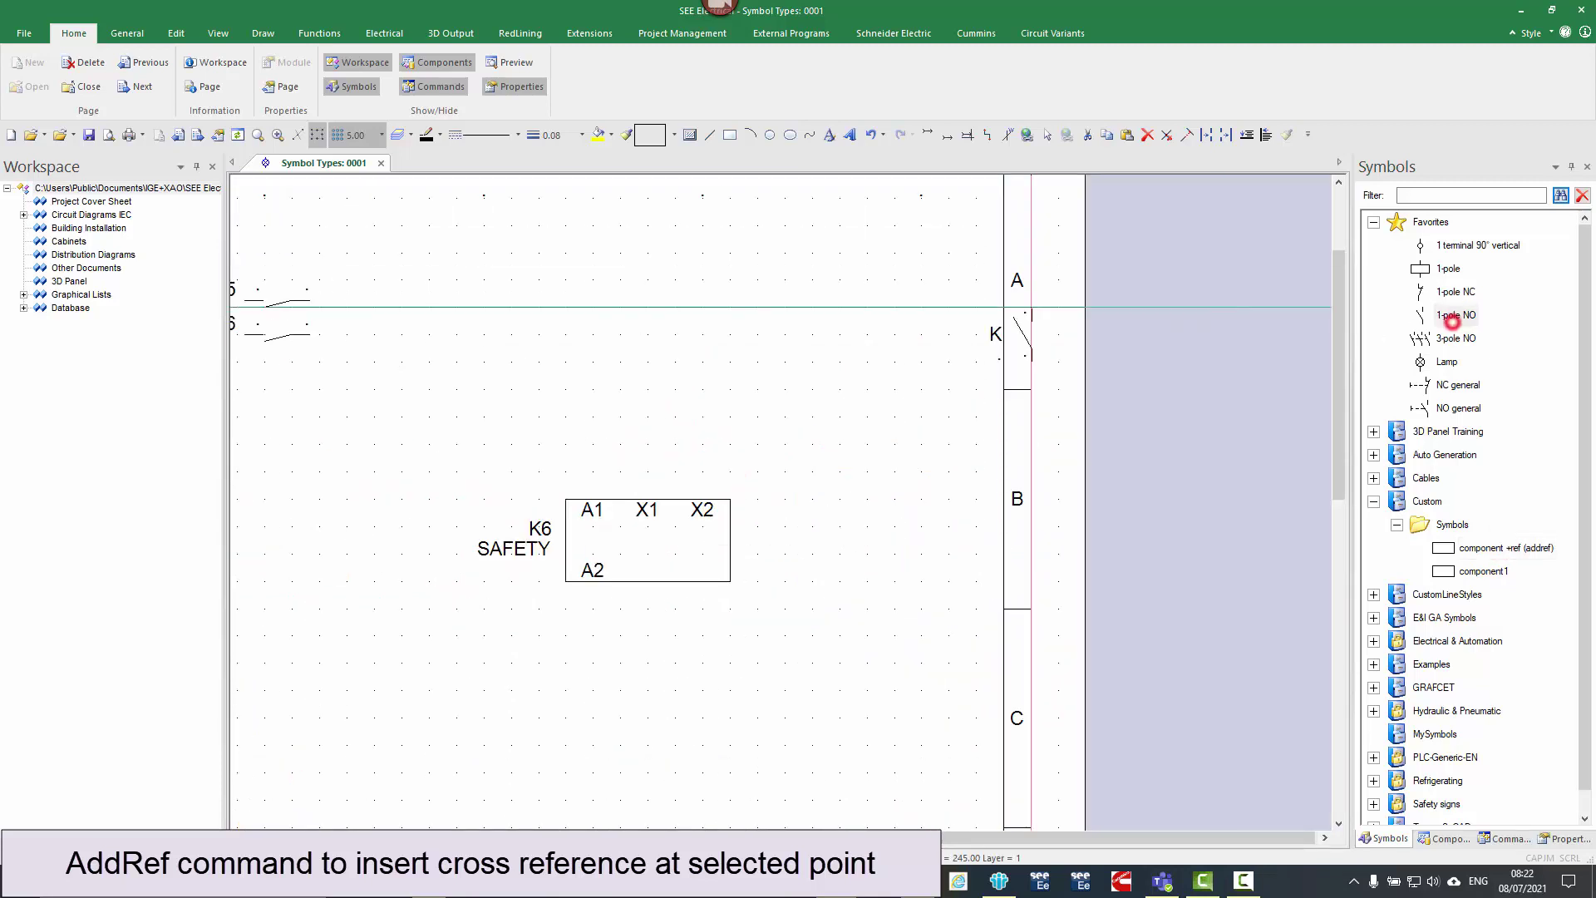
{"action": "left_click", "coordinate": [703, 280]}
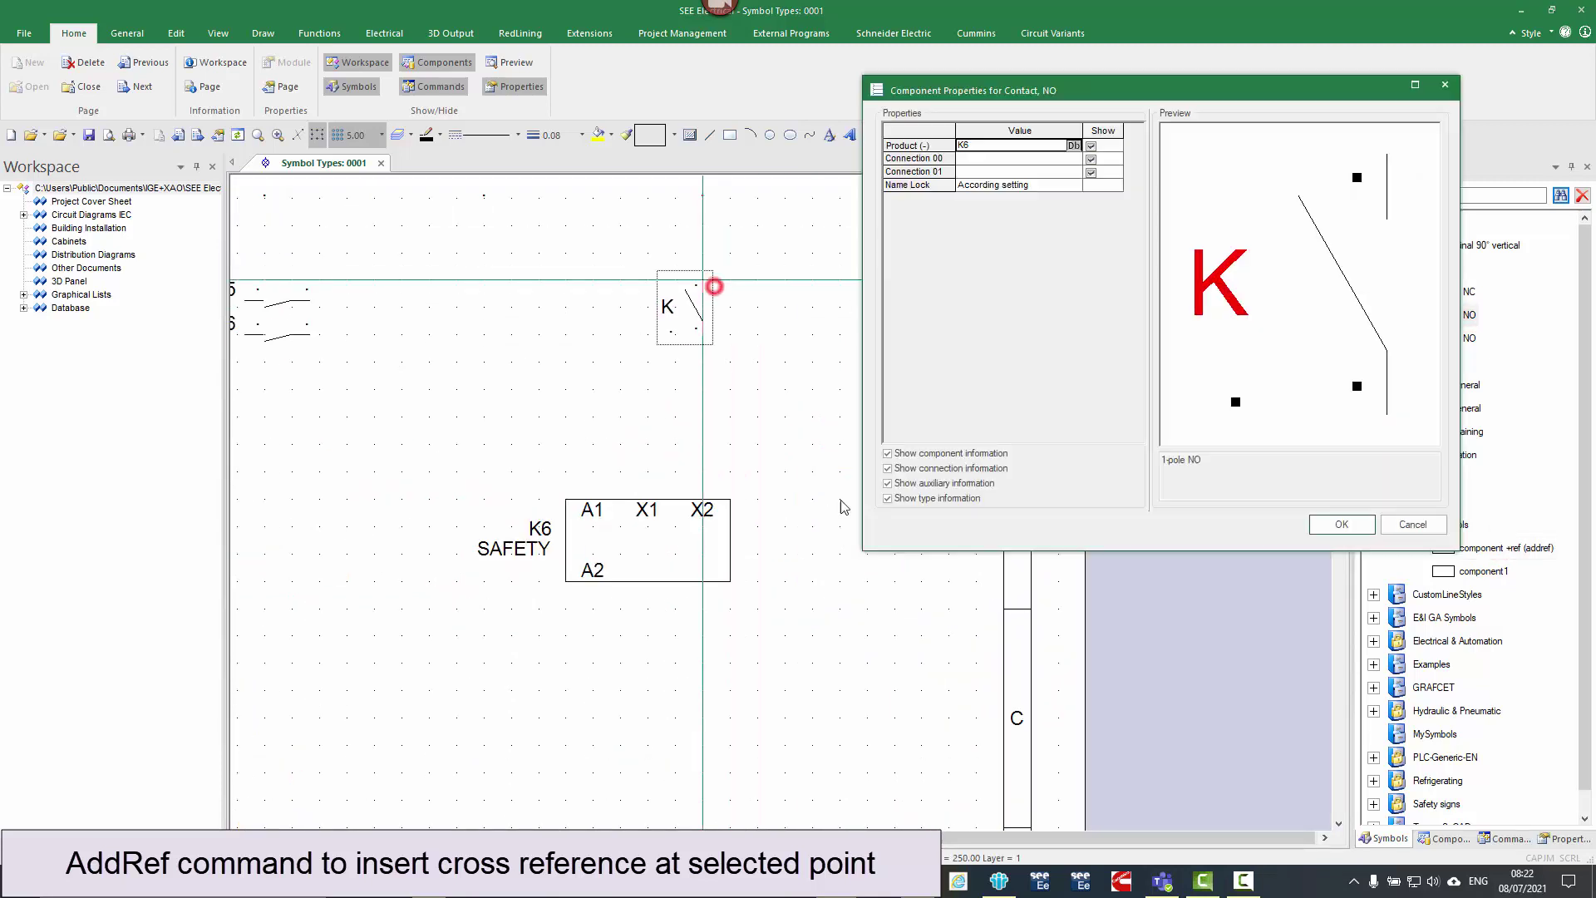
{"action": "left_click", "coordinate": [1330, 524]}
- Place a "Break-before, up L" contact from the Electrical & Automation Relay-contacts CHANGE folder beside K6's NO contact
{"action": "scroll", "coordinate": [1471, 565], "scroll_direction": "down", "scroll_amount": 1}
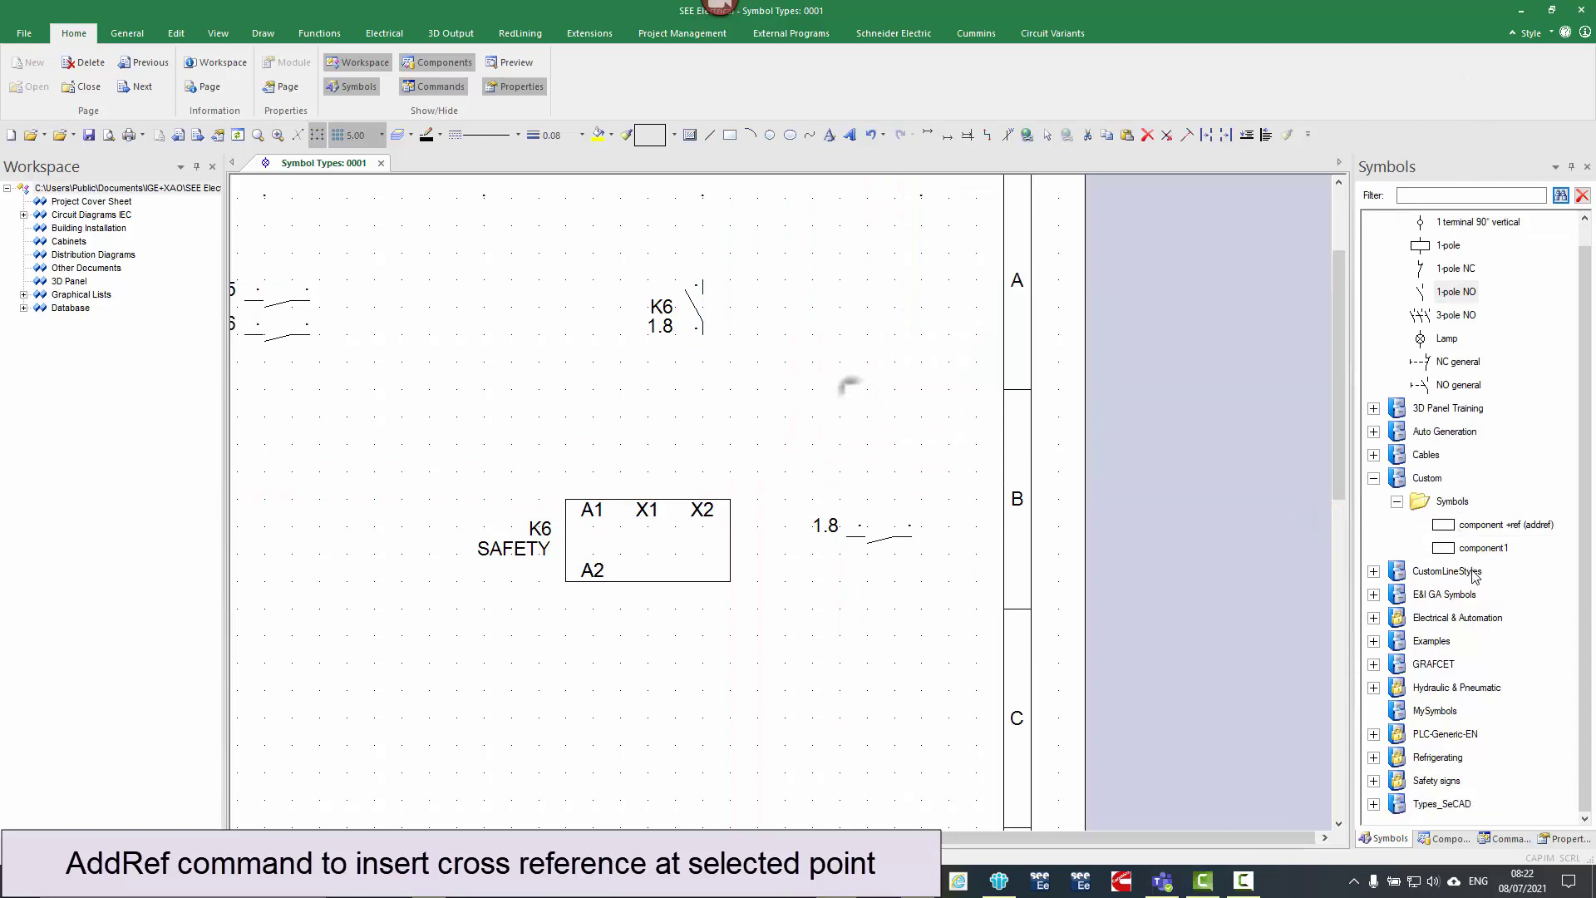
{"action": "left_click", "coordinate": [1373, 618]}
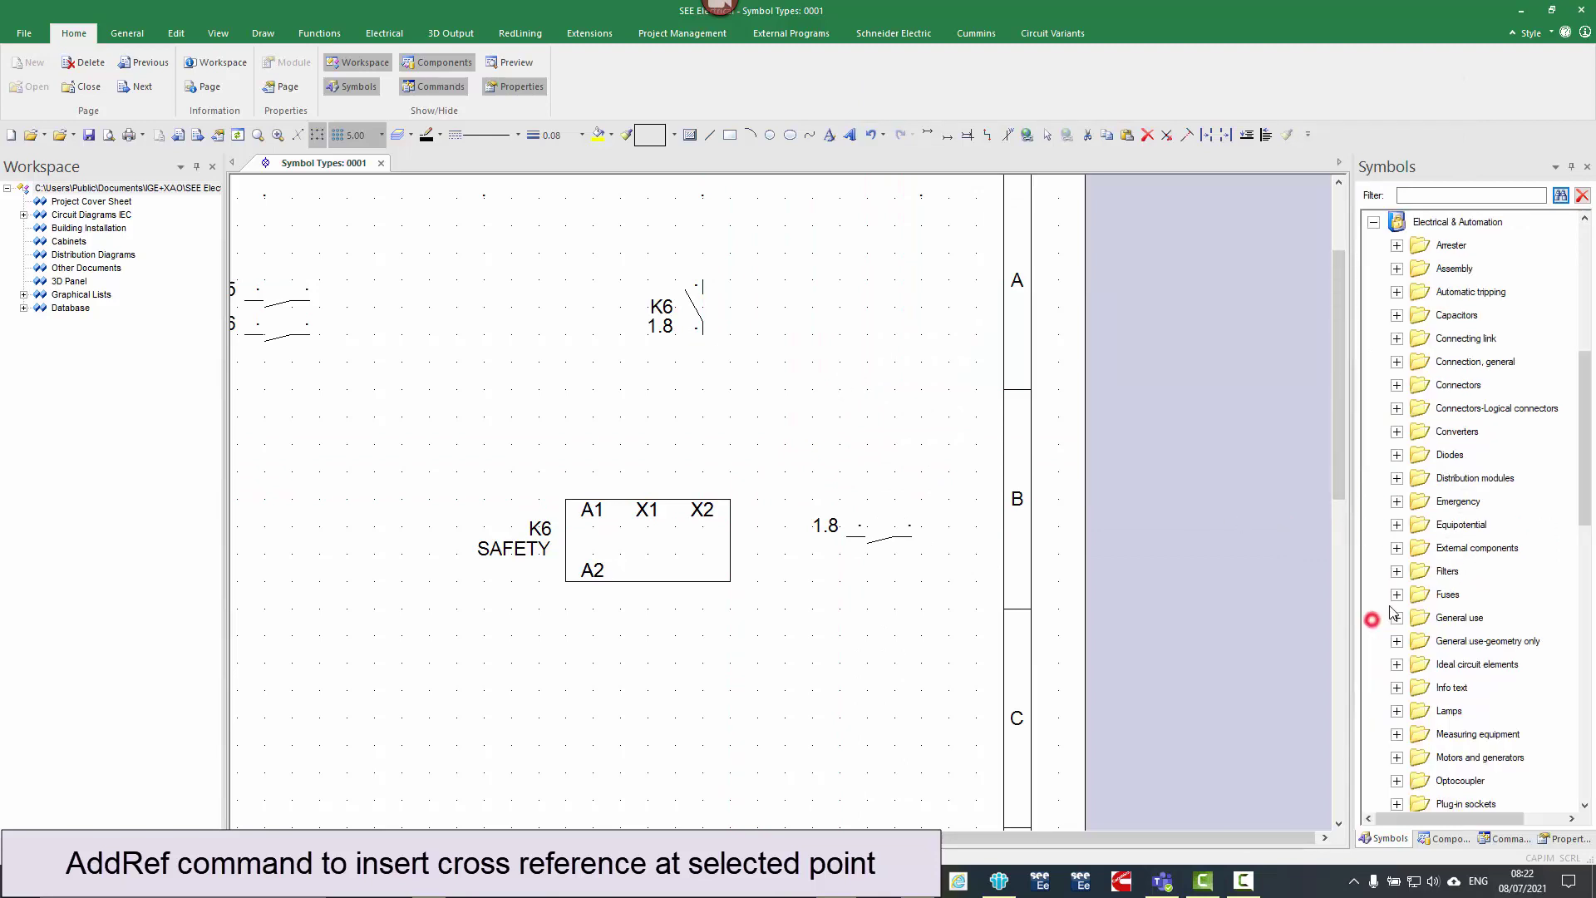
{"action": "scroll", "coordinate": [1409, 659], "scroll_direction": "down", "scroll_amount": 2}
{"action": "scroll", "coordinate": [1413, 648], "scroll_direction": "down", "scroll_amount": 7}
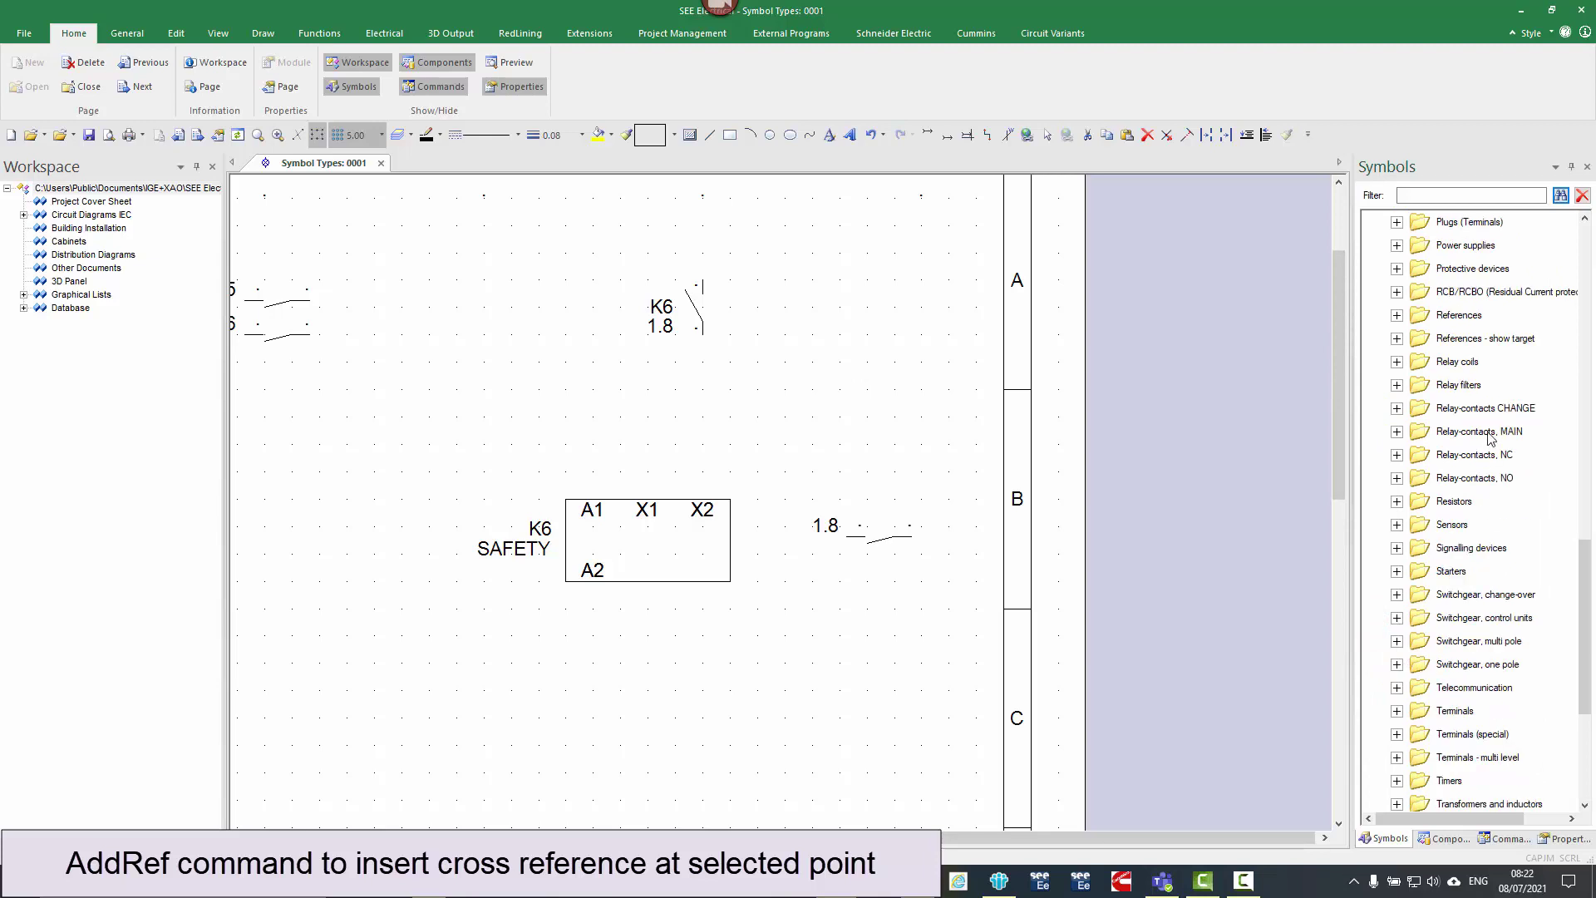
{"action": "left_click", "coordinate": [1396, 408]}
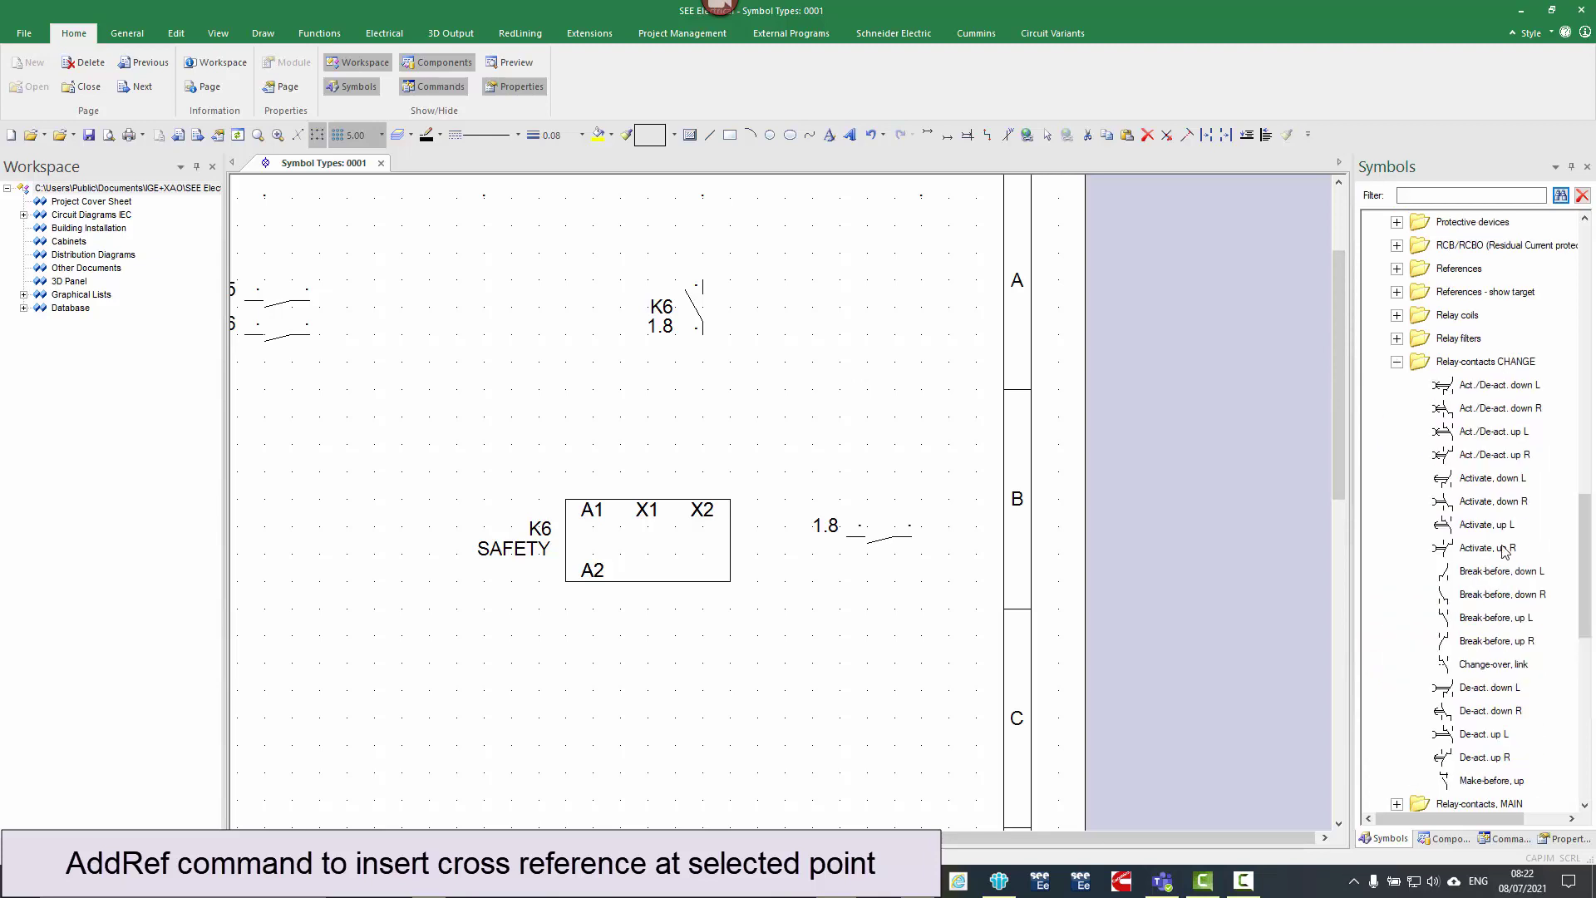
{"action": "left_click", "coordinate": [1496, 617]}
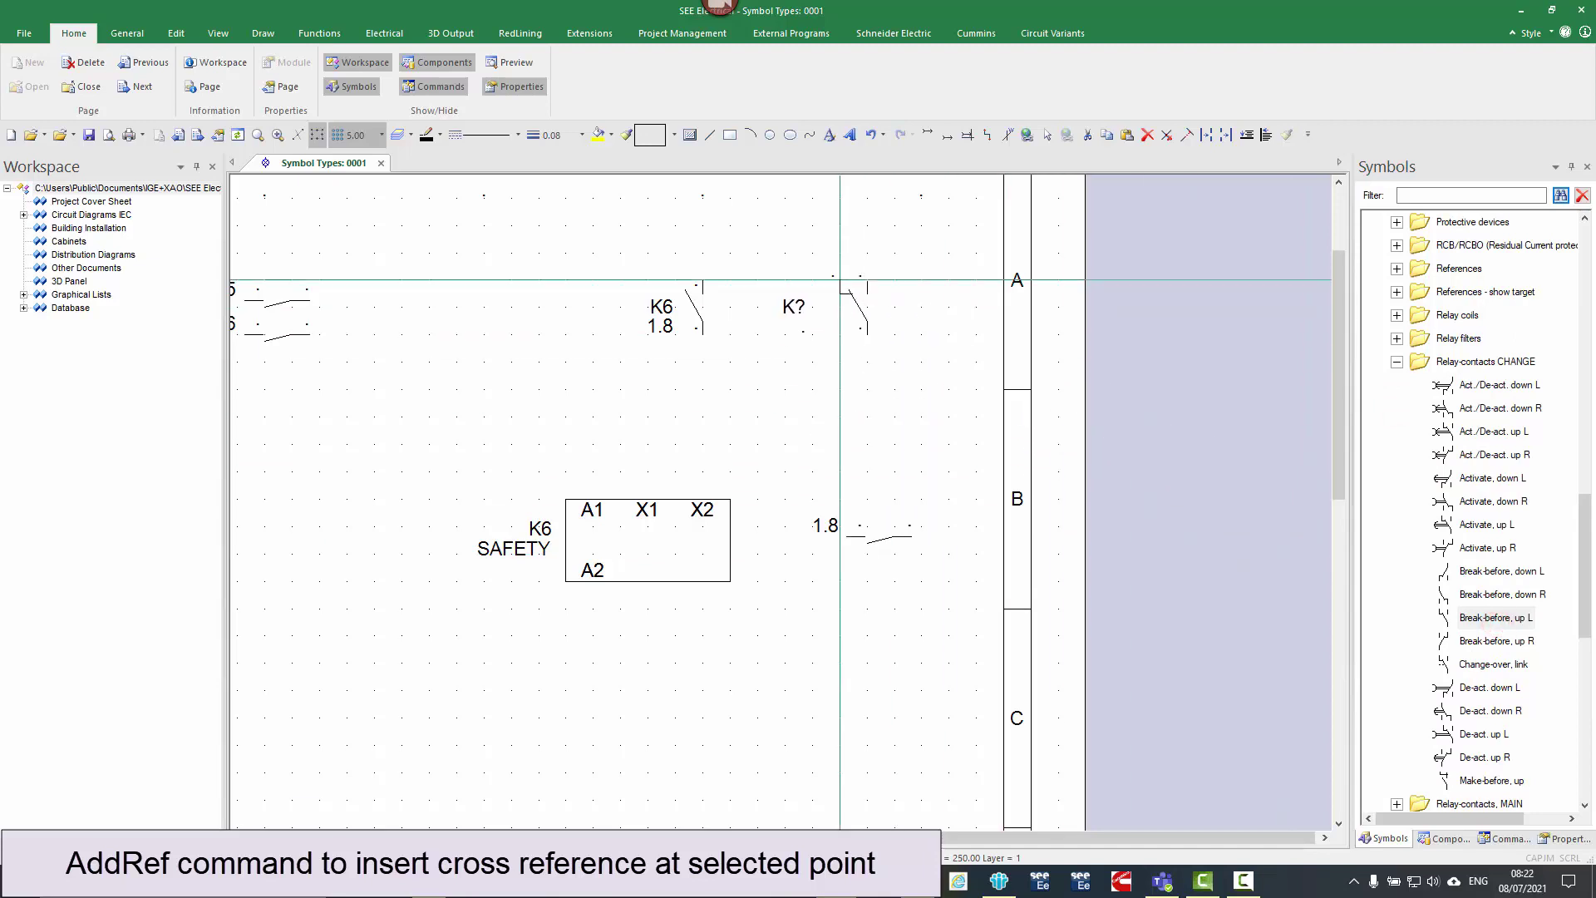
{"action": "left_click", "coordinate": [785, 280]}
- Set the K6 changeover contact's Connection 00 to 21, Connection 01 to 24 and Connection 02 to 22
{"action": "left_click", "coordinate": [997, 159]}
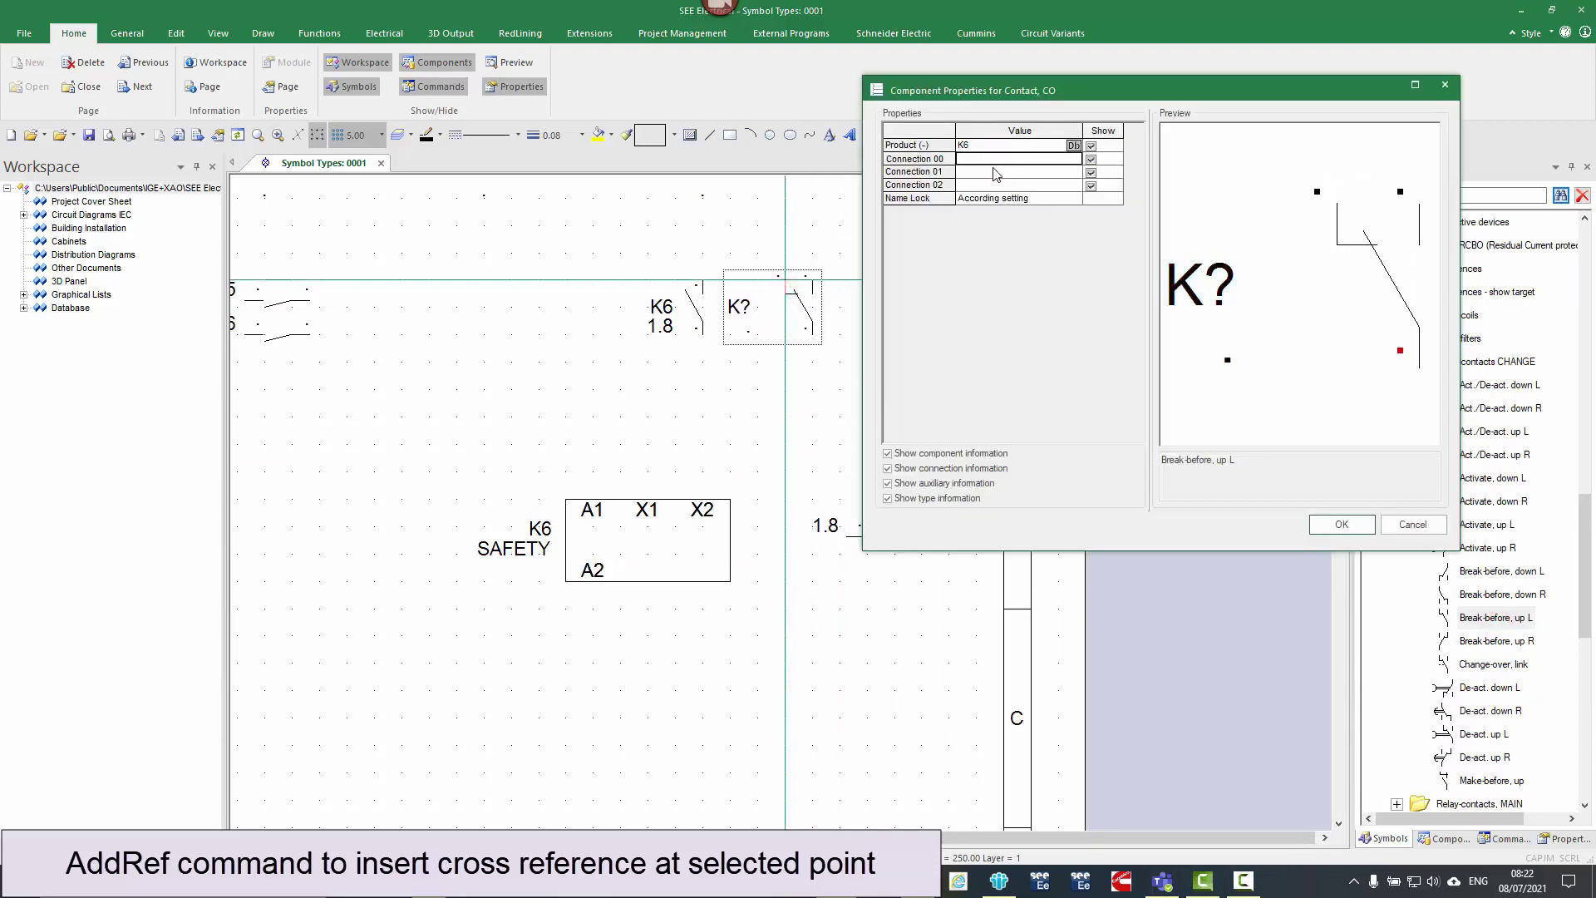
{"action": "type", "text": "21"}
{"action": "left_click", "coordinate": [996, 172]}
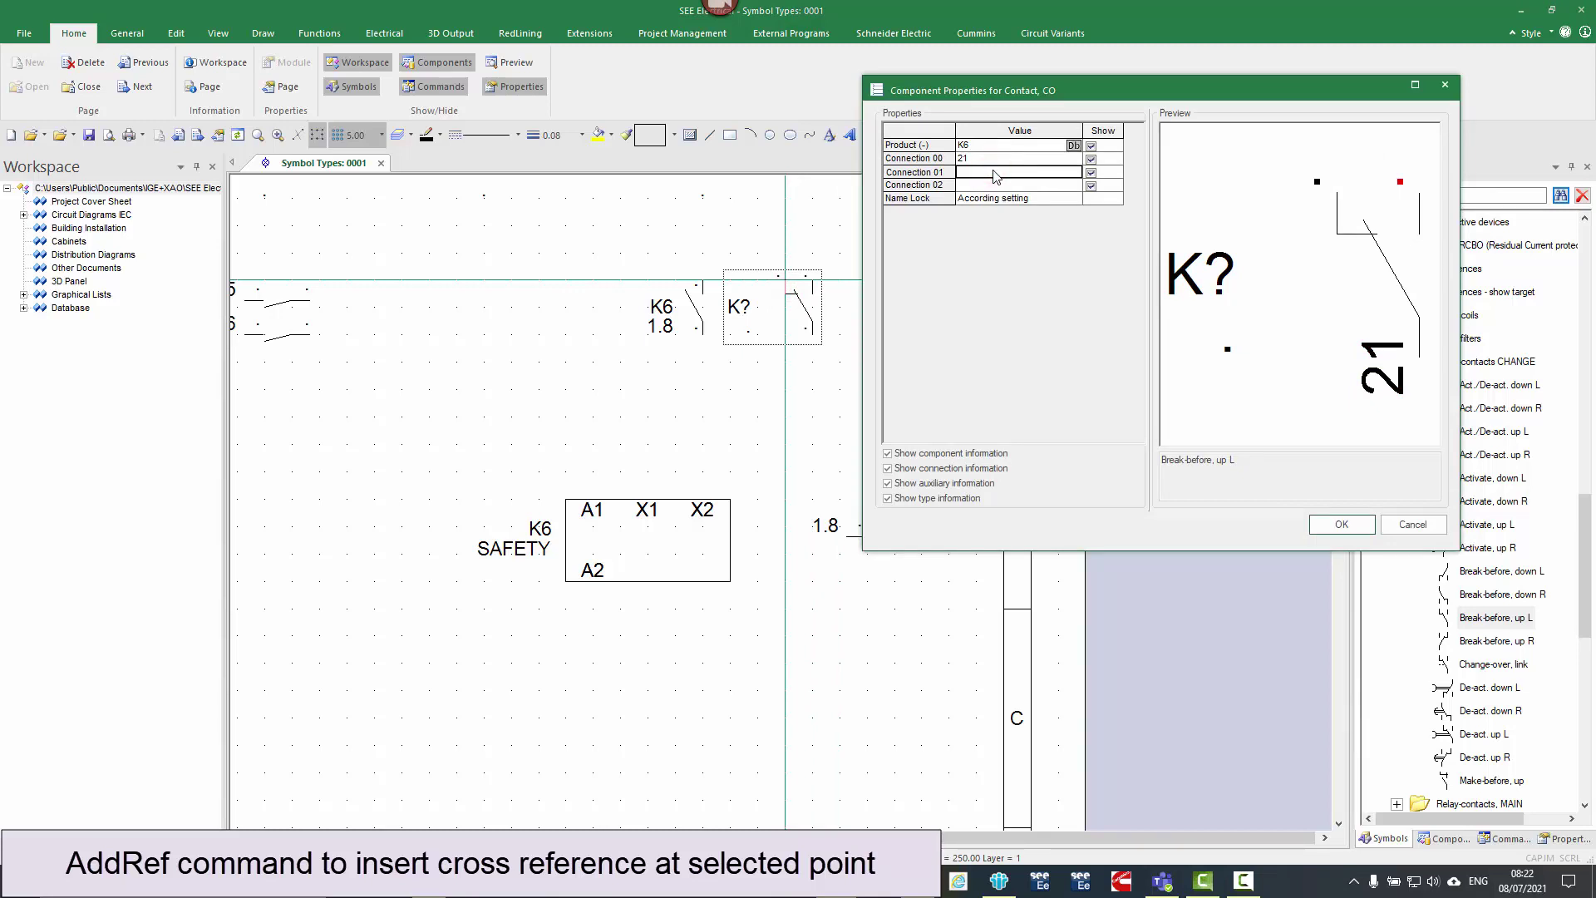
{"action": "type", "text": "24"}
{"action": "left_click", "coordinate": [997, 184]}
{"action": "type", "text": "22"}
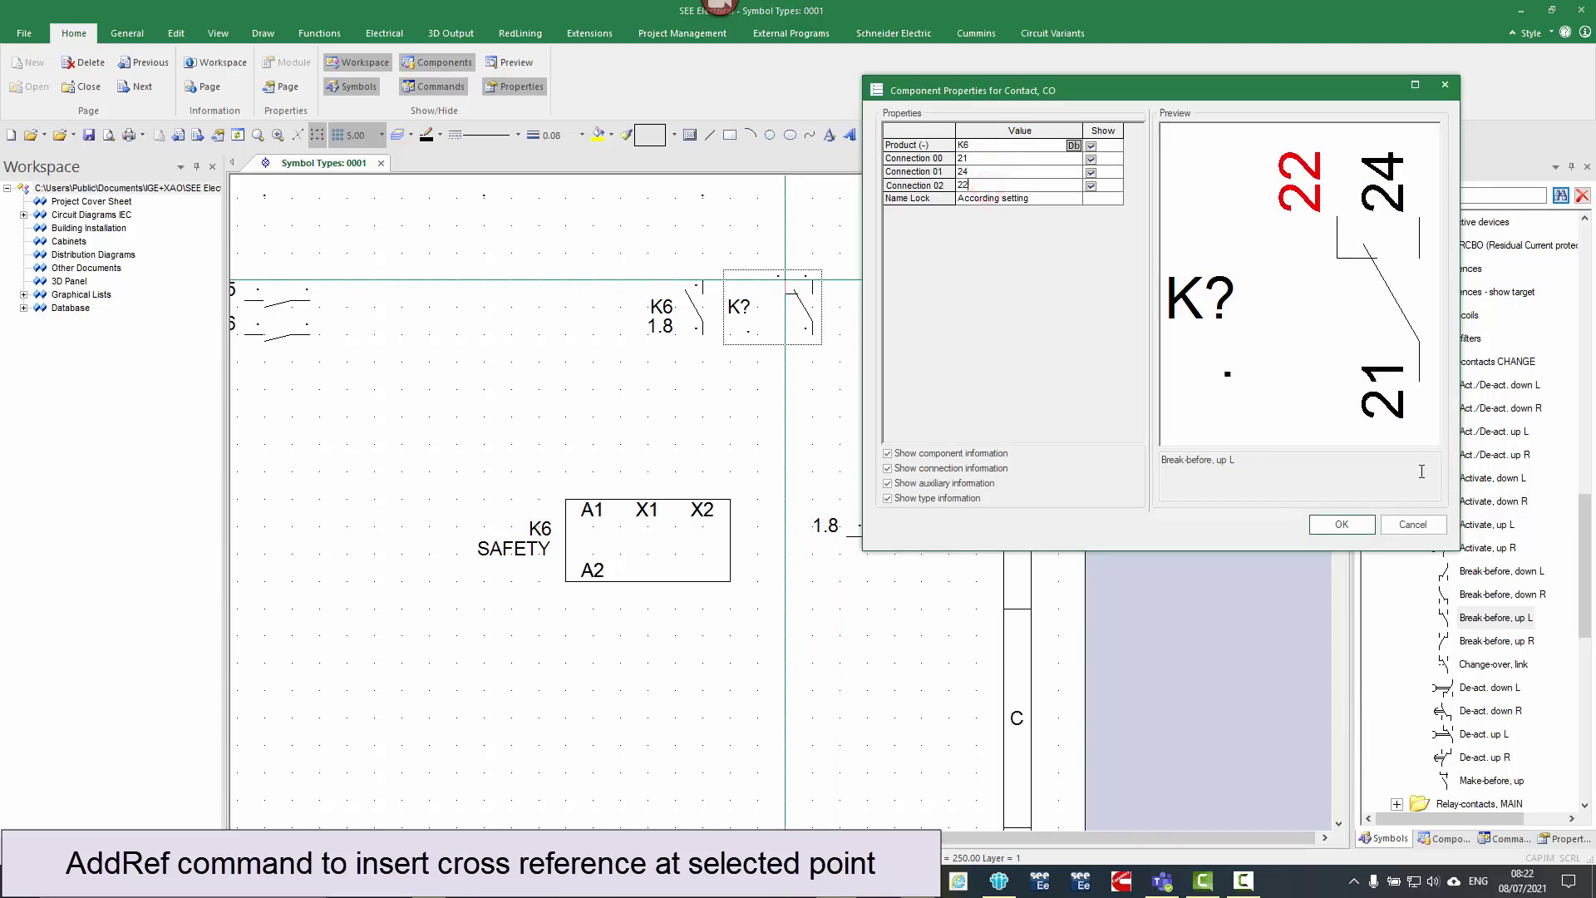
{"action": "left_click", "coordinate": [1343, 525]}
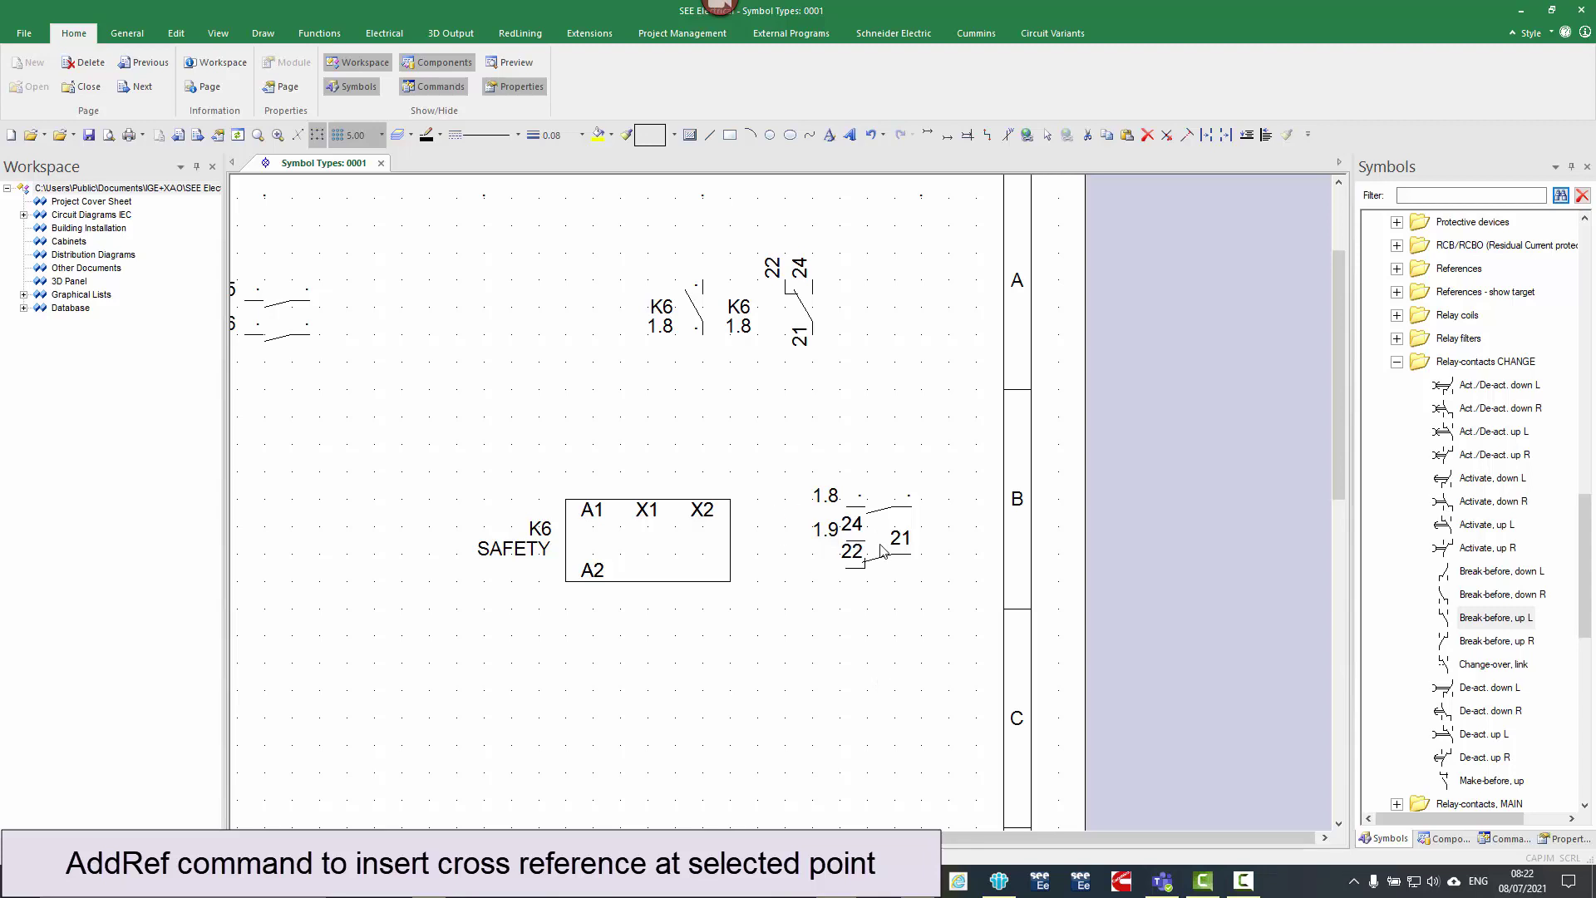
- Review the K1 to K5 components across the diagram, comparing how each symbol type displays its cross references
{"action": "scroll", "coordinate": [781, 510], "scroll_direction": "down", "scroll_amount": 5}
{"action": "left_click", "coordinate": [480, 317]}
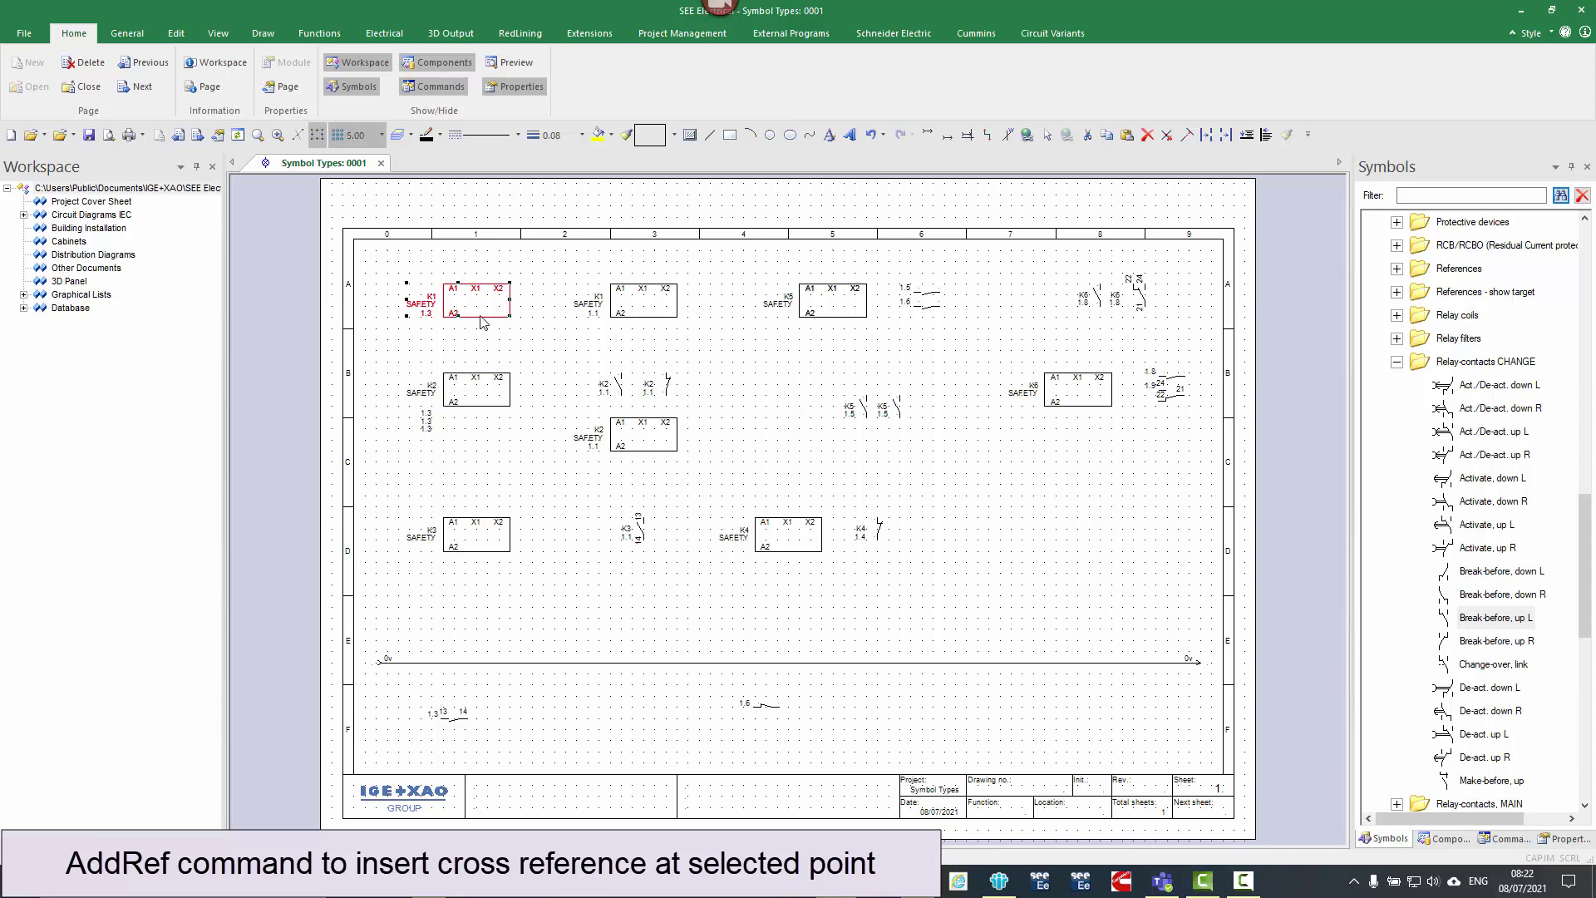
{"action": "left_click", "coordinate": [650, 324]}
{"action": "left_click", "coordinate": [477, 323]}
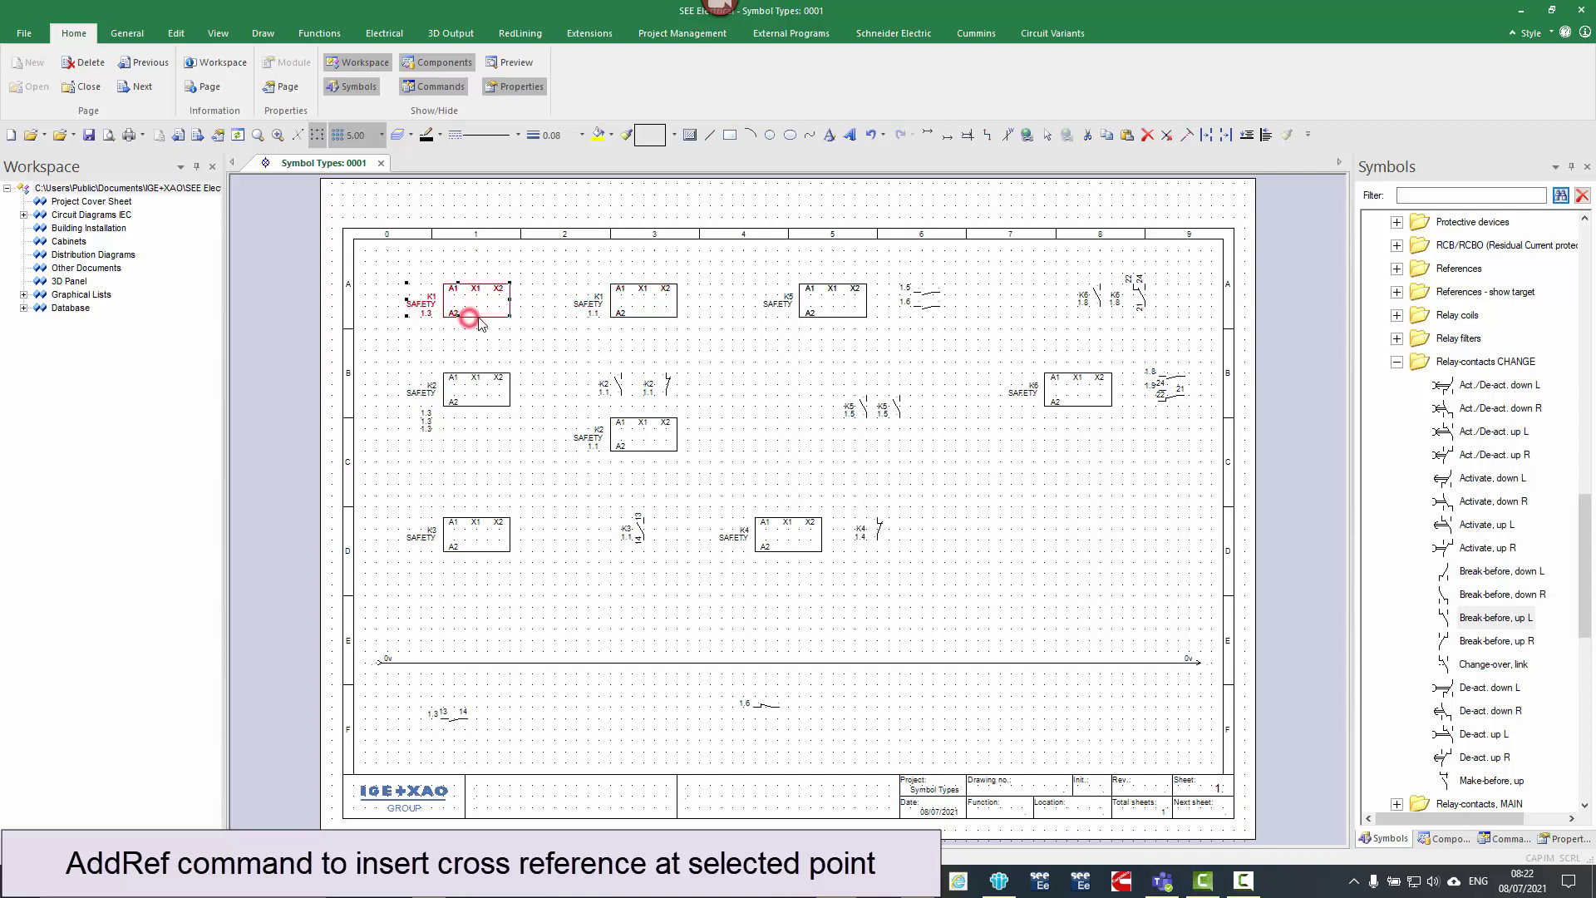
{"action": "left_click", "coordinate": [488, 376]}
{"action": "scroll", "coordinate": [482, 391], "scroll_direction": "up", "scroll_amount": 3}
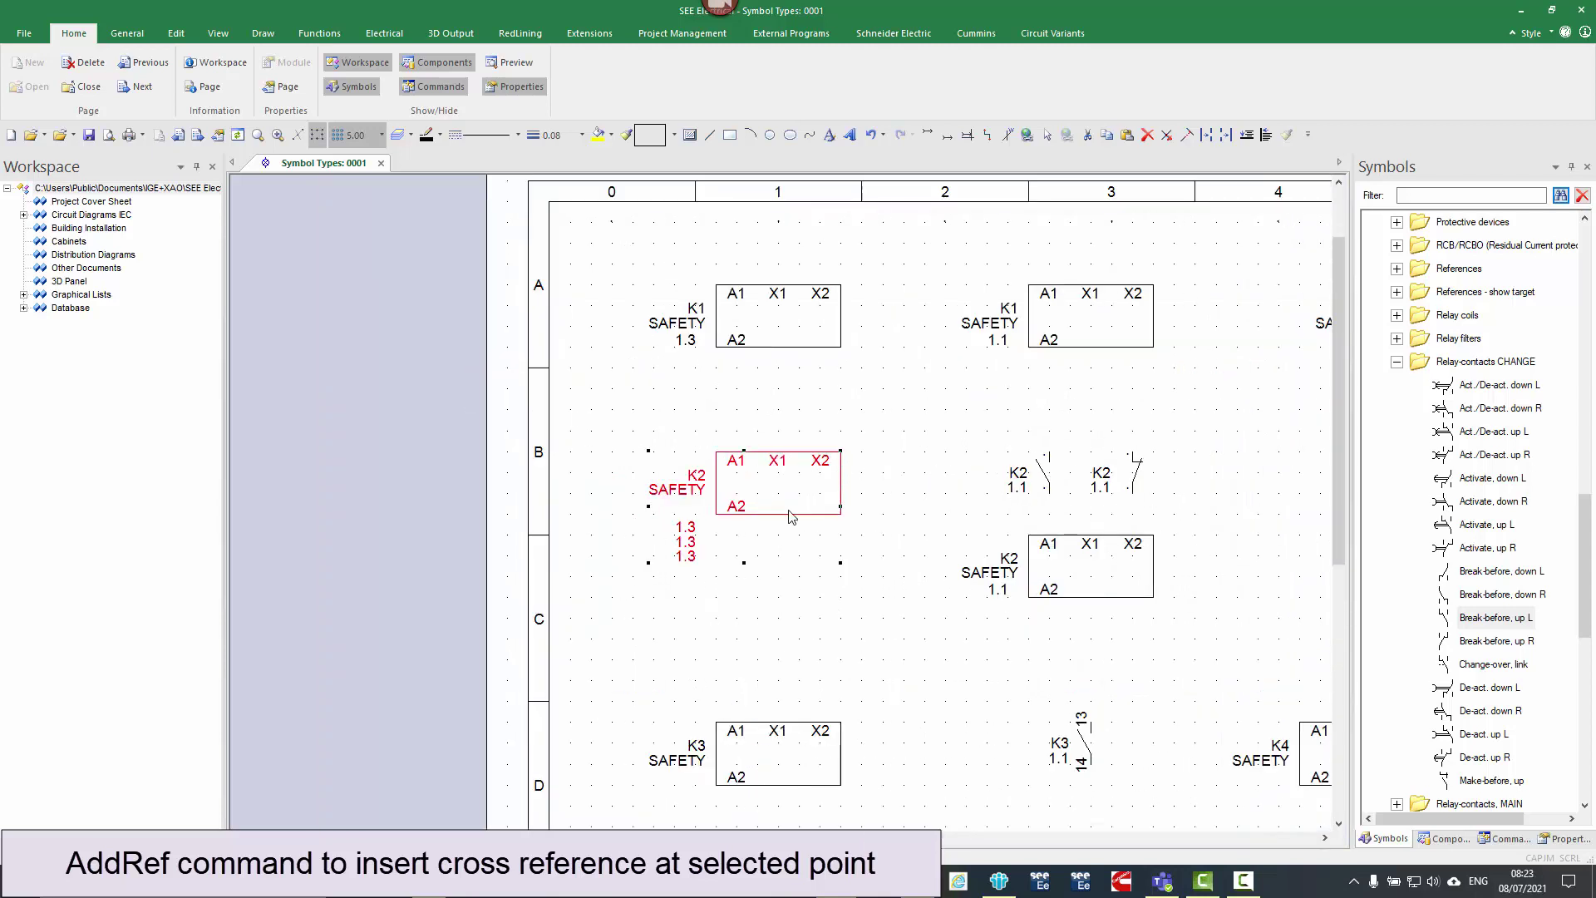
{"action": "scroll", "coordinate": [790, 516], "scroll_direction": "down", "scroll_amount": 3}
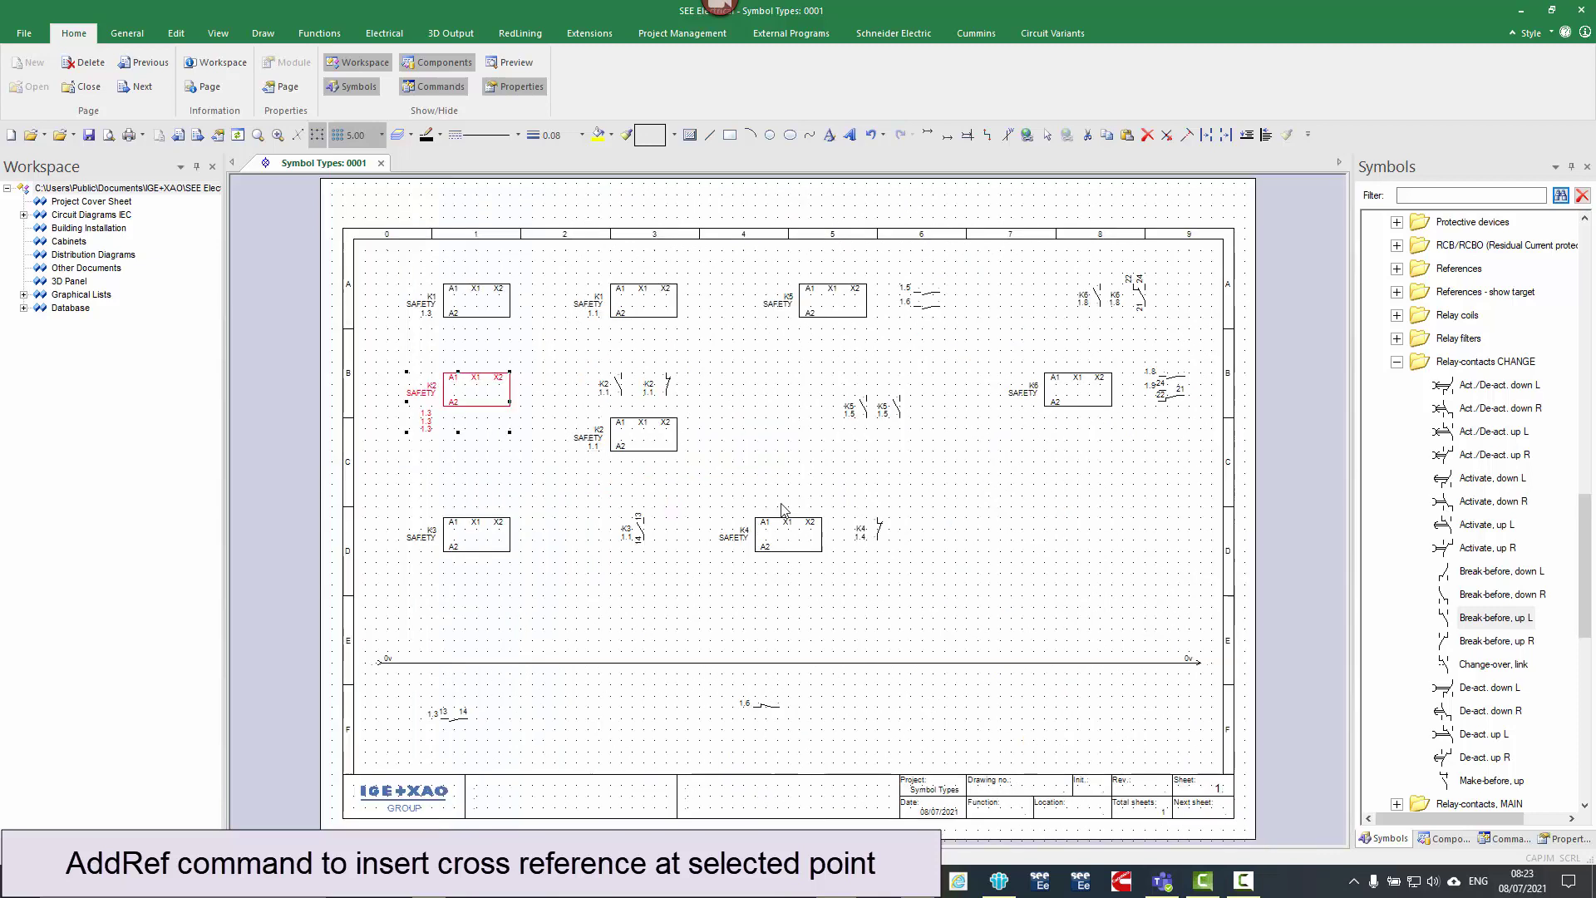
{"action": "left_click", "coordinate": [540, 487]}
{"action": "left_click", "coordinate": [481, 521]}
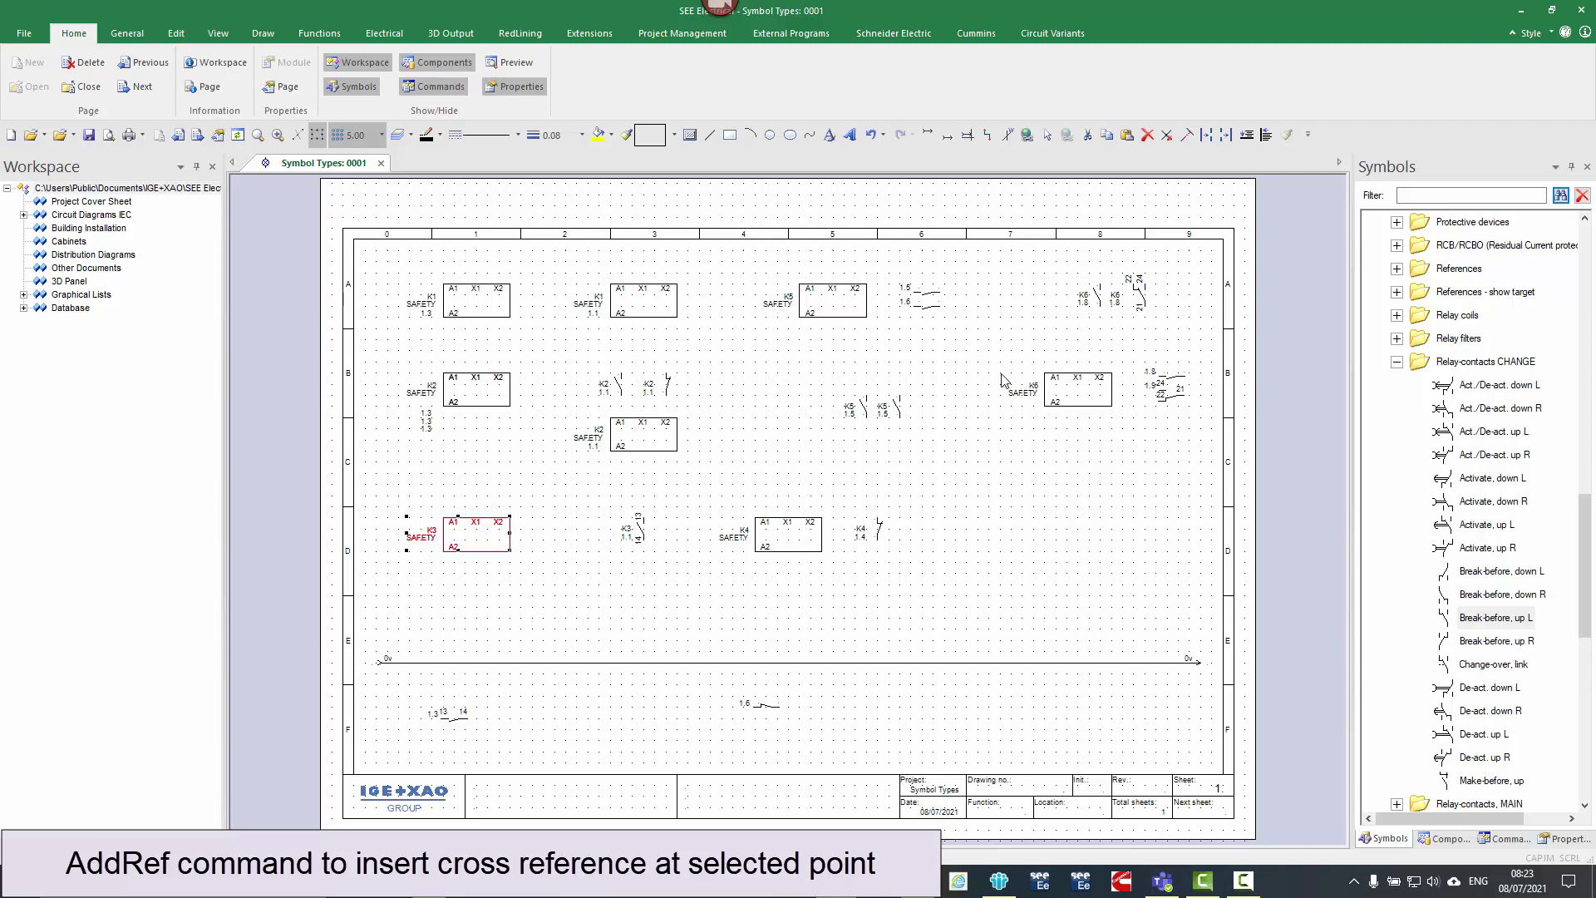
{"action": "left_click", "coordinate": [771, 515]}
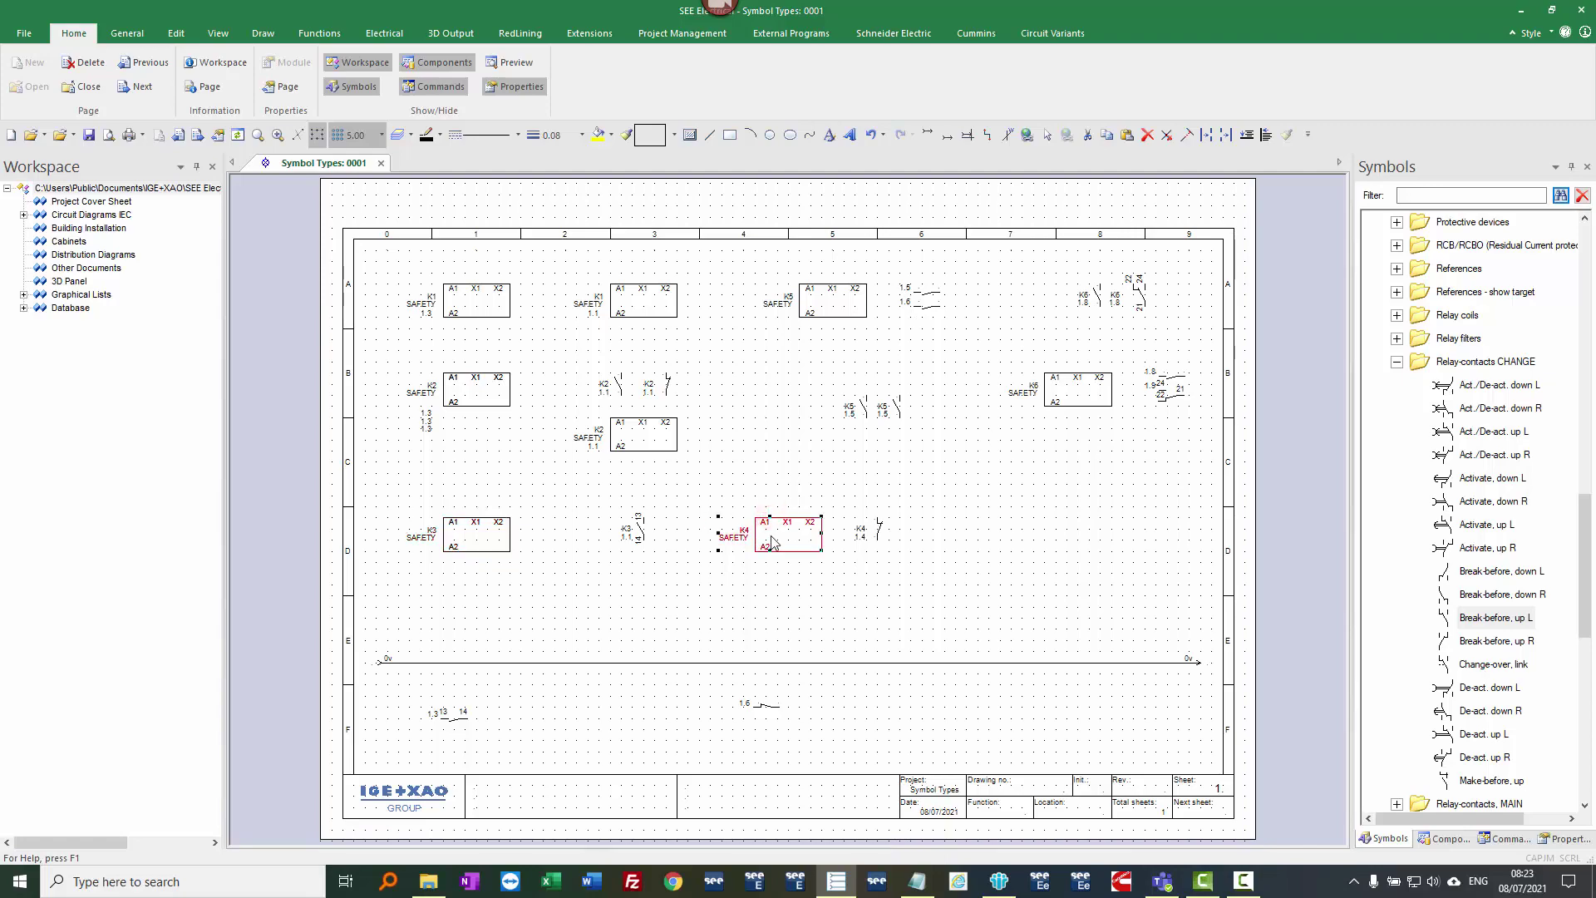
{"action": "left_click", "coordinate": [805, 316]}
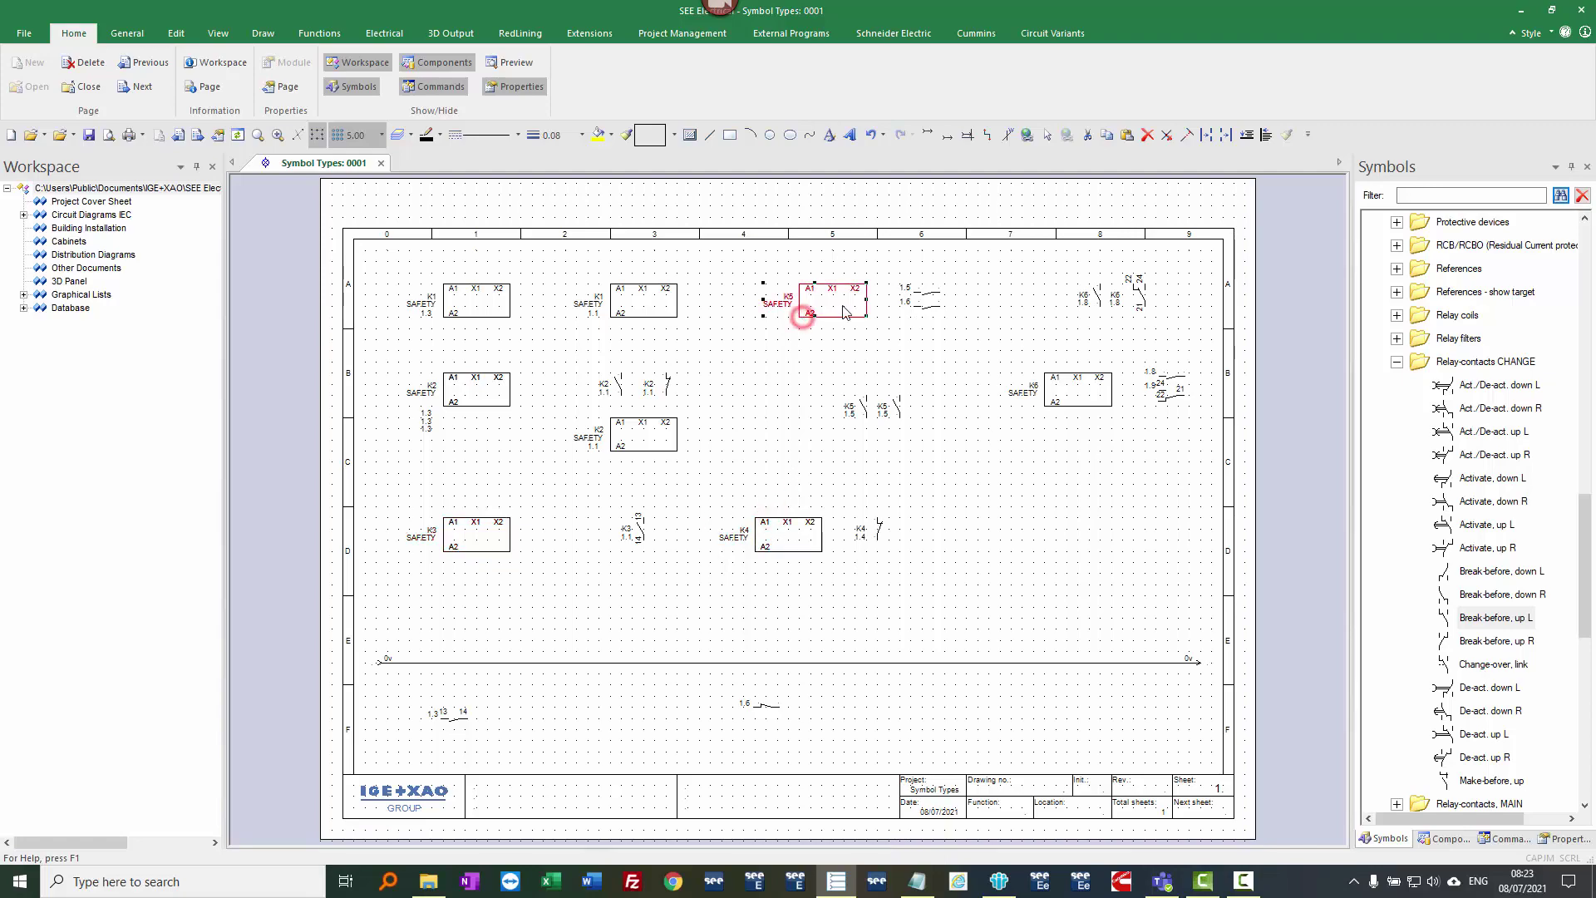